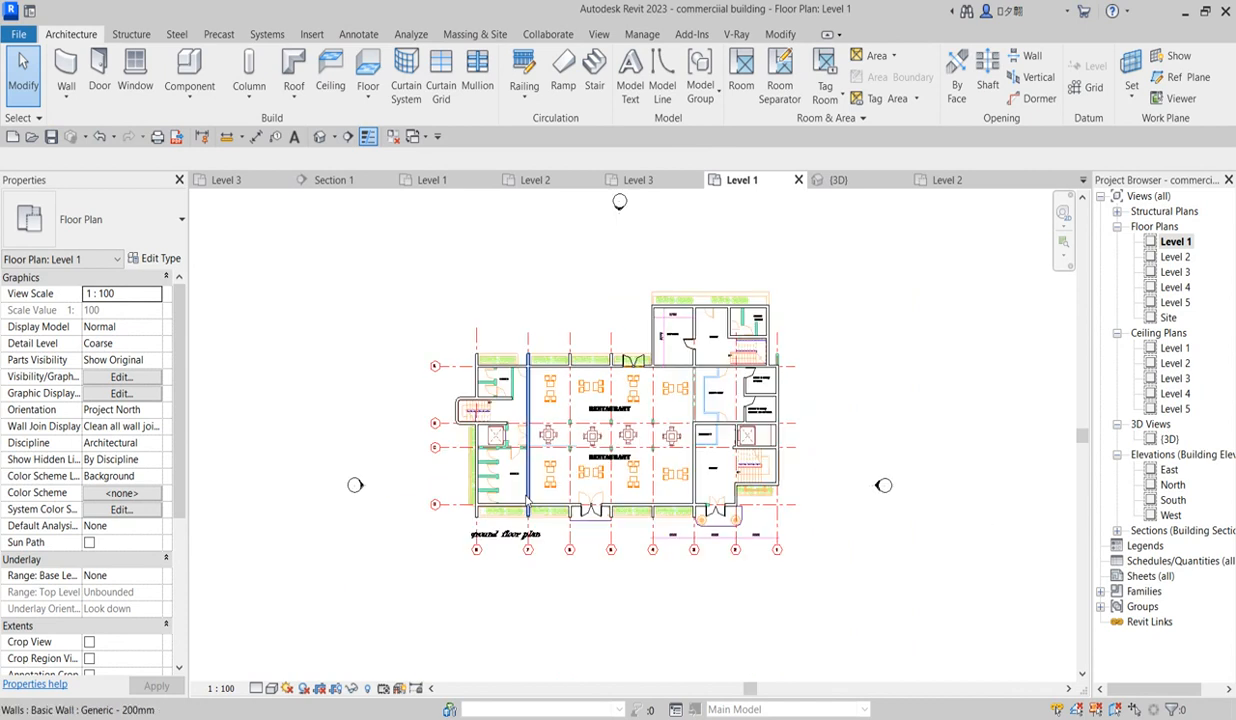
Step: Examine the Level 1 ground floor plan, including the restaurant, toilets, kitchen, lobbies, staircases and existing walls
scroll(487, 510, "up", 3)
scroll(465, 533, "up", 2)
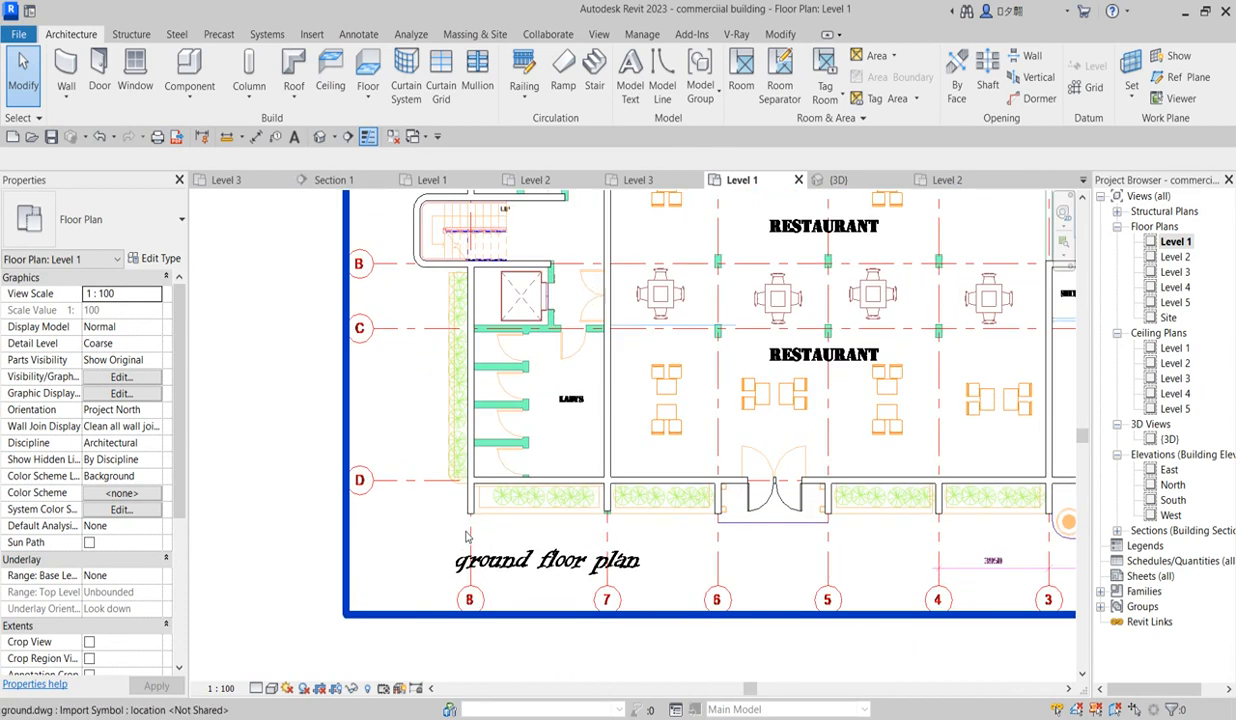
scroll(540, 525, "down", 2)
scroll(465, 505, "up", 4)
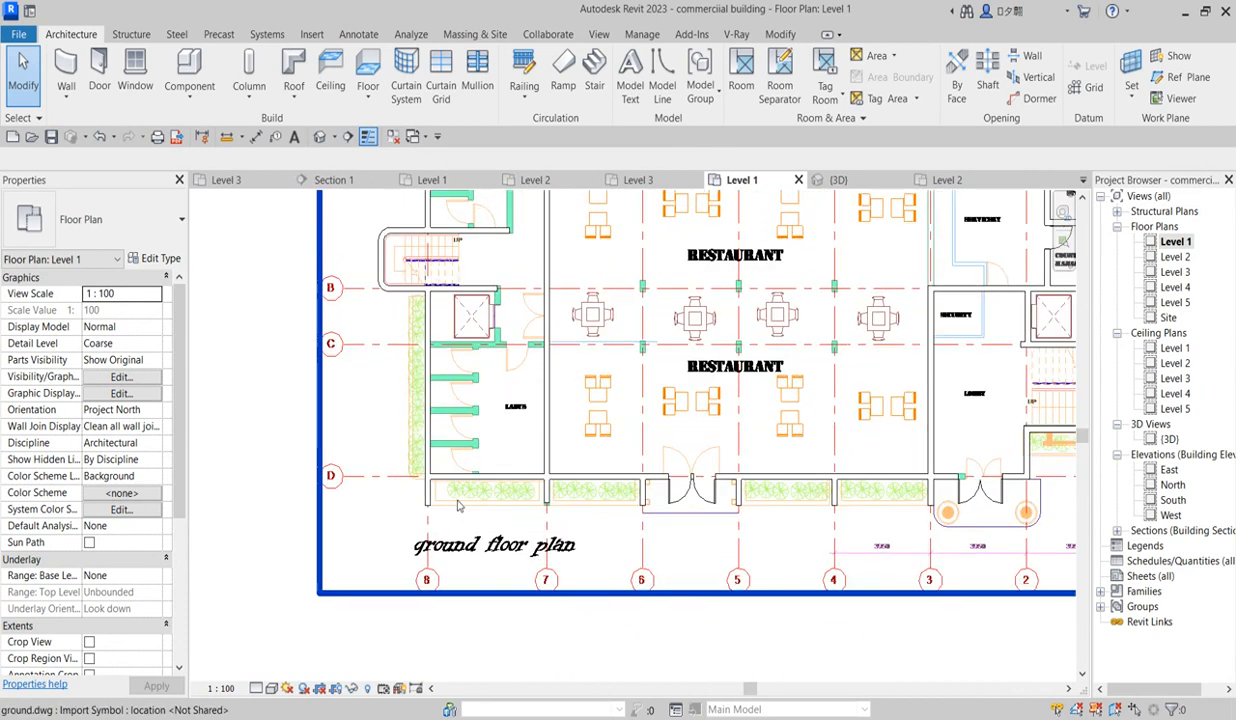
scroll(449, 497, "down", 3)
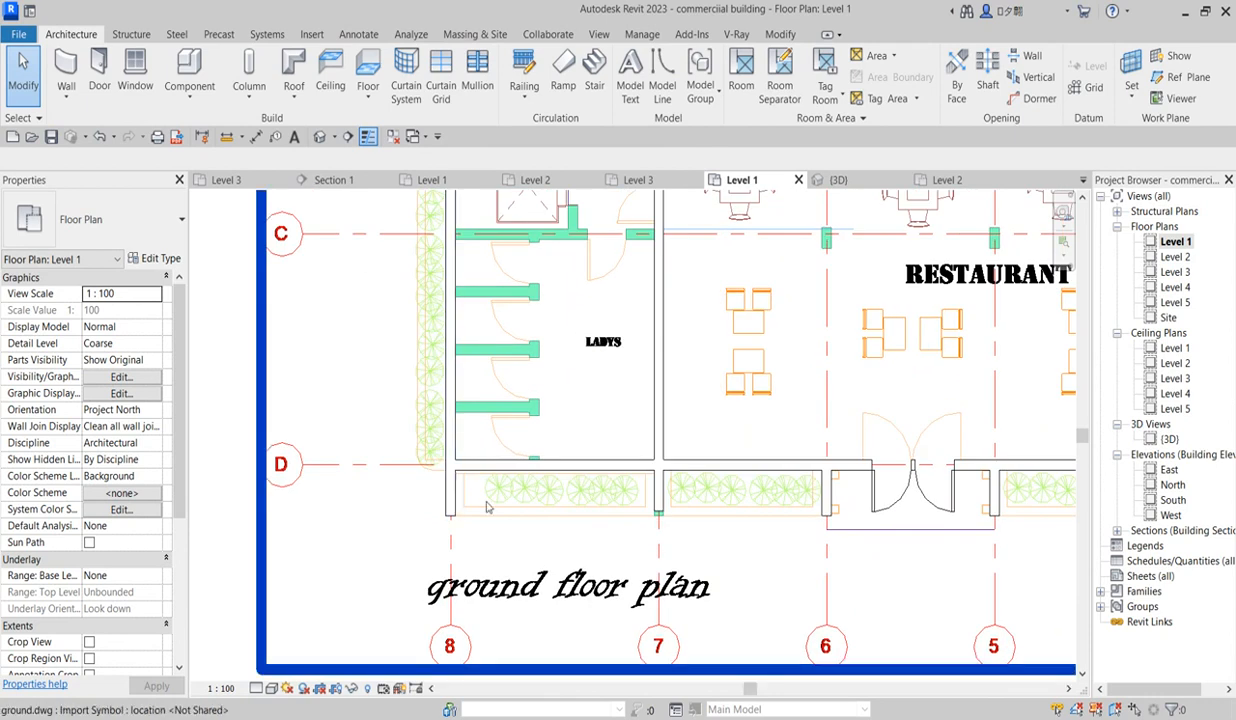
scroll(920, 522, "down", 1)
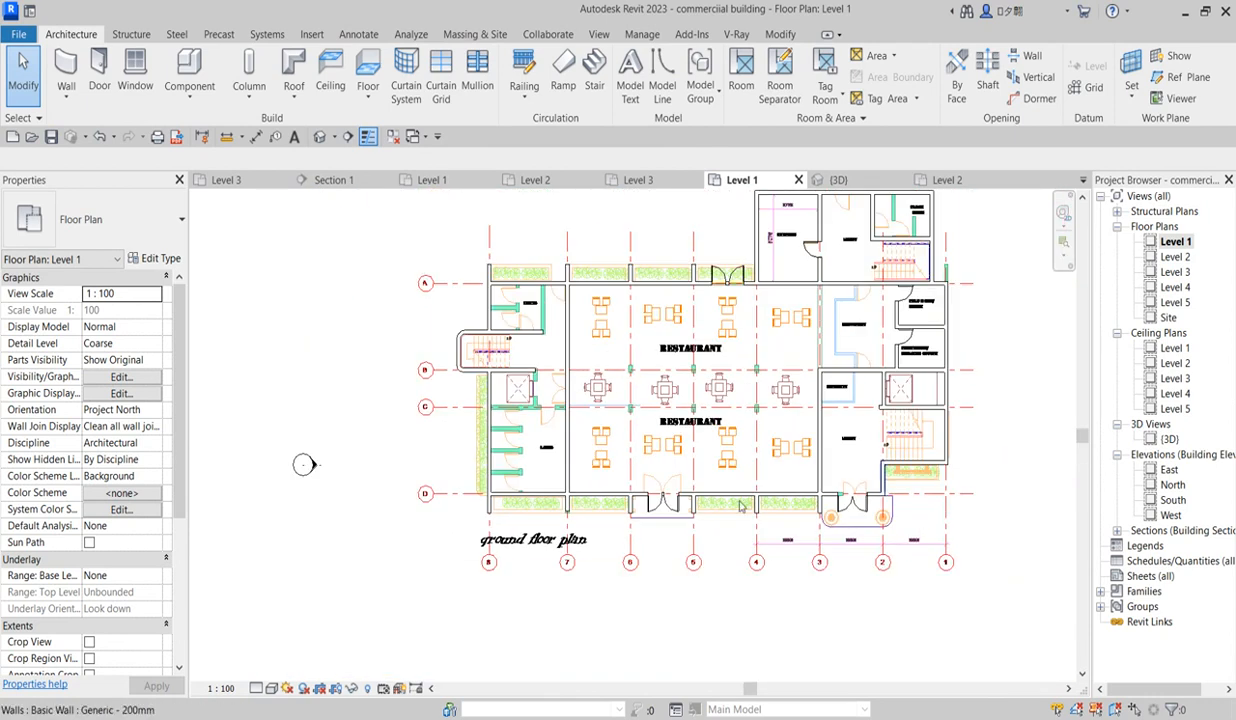
scroll(613, 540, "down", 2)
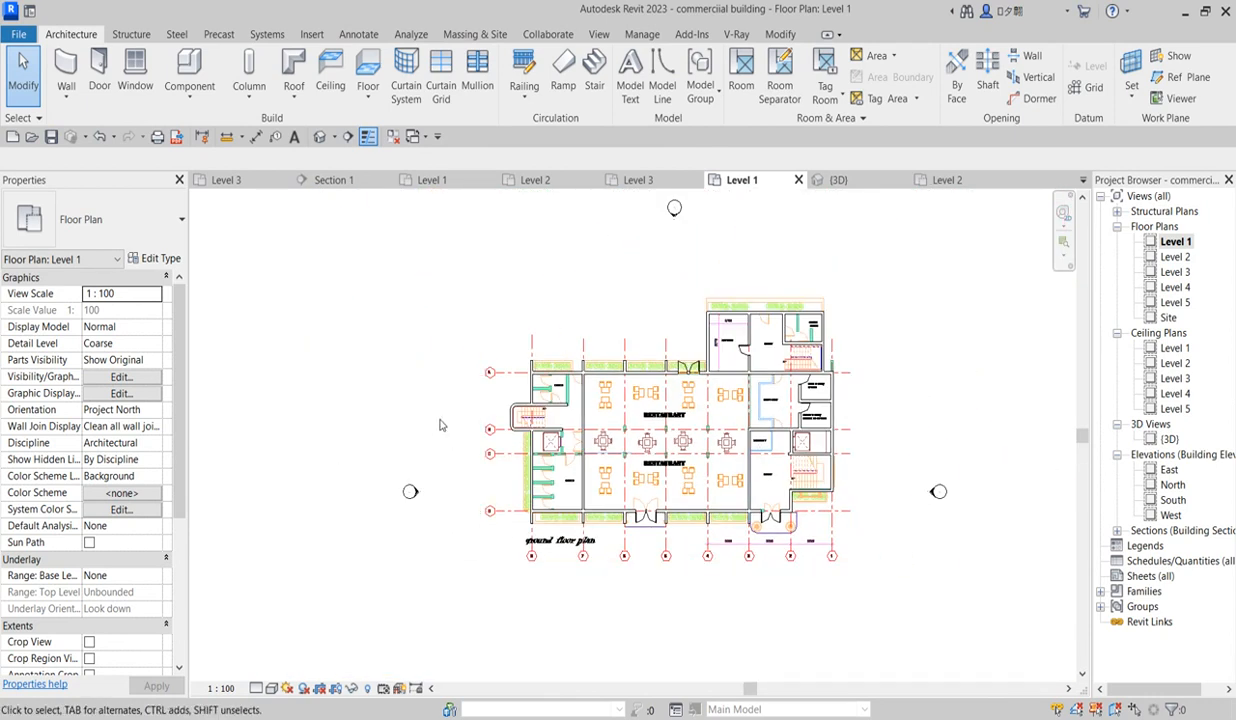
scroll(757, 369, "up", 5)
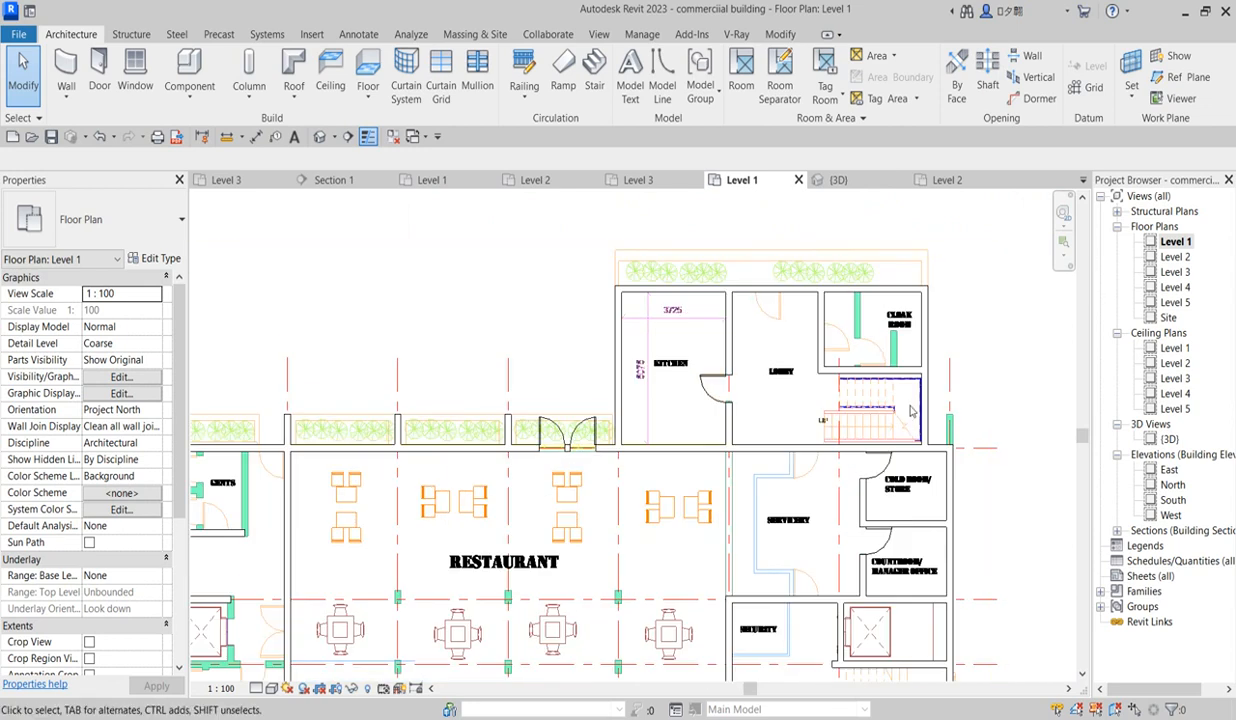
scroll(912, 411, "down", 4)
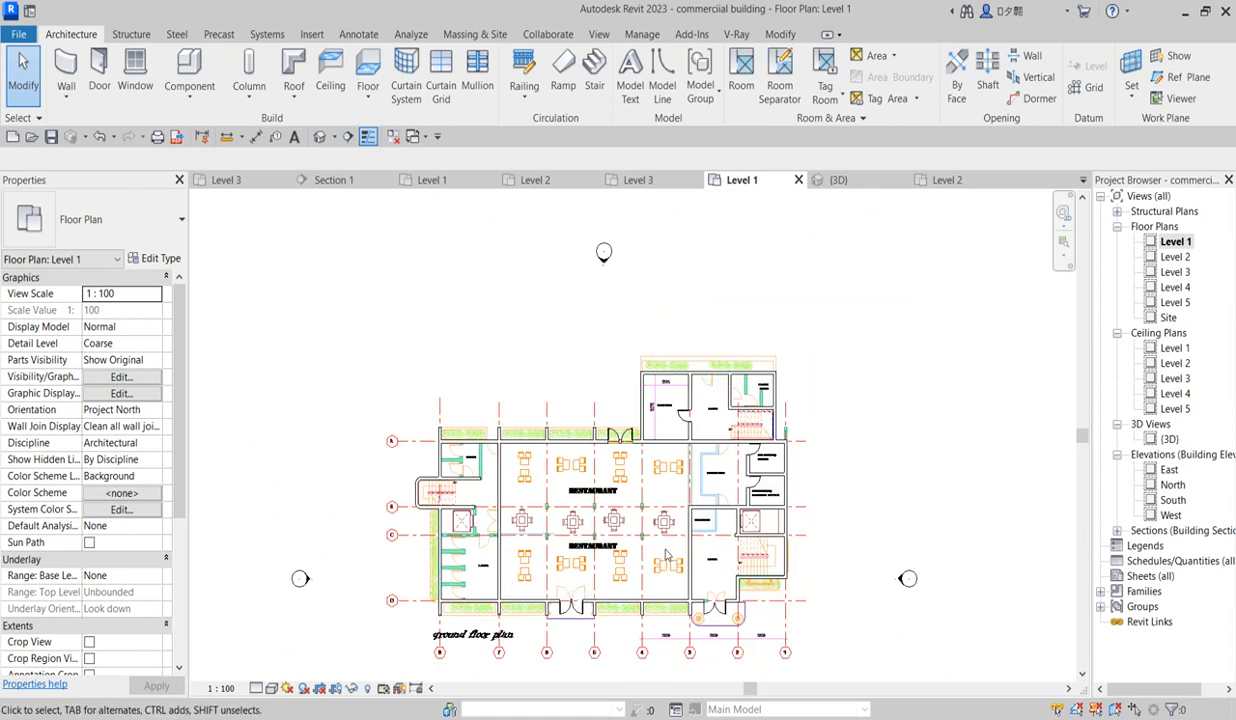
scroll(503, 637, "up", 4)
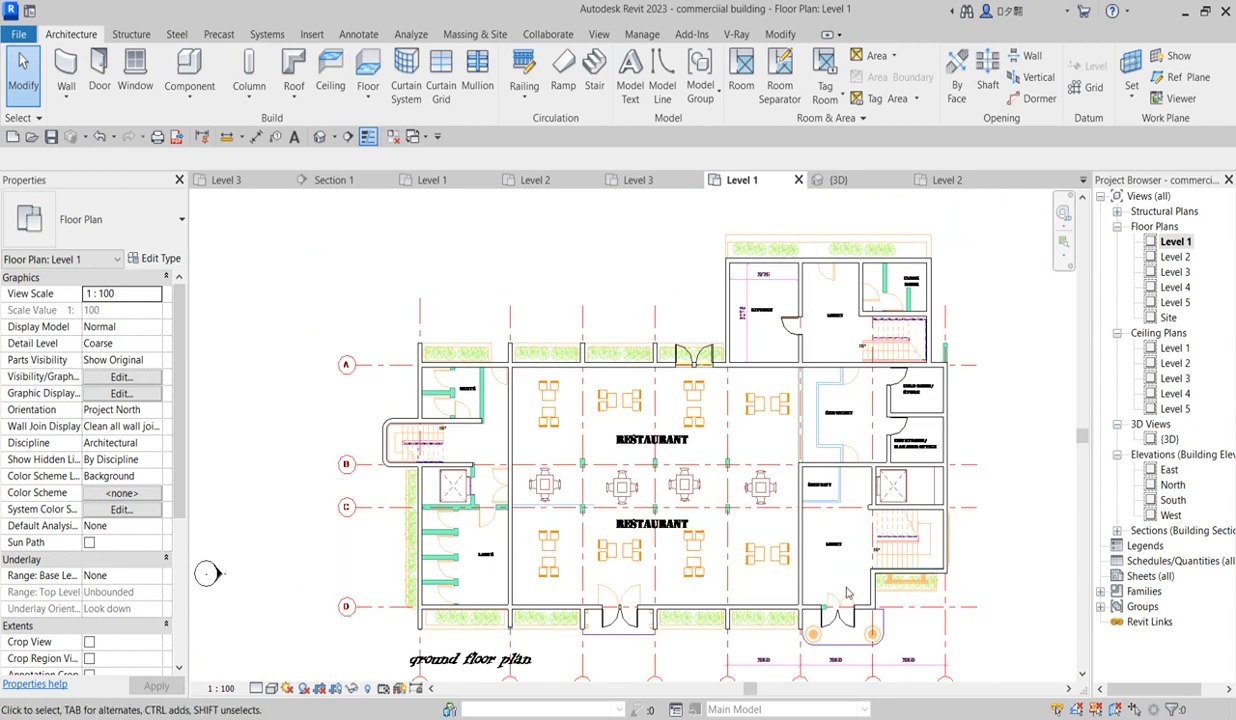
scroll(527, 377, "down", 2)
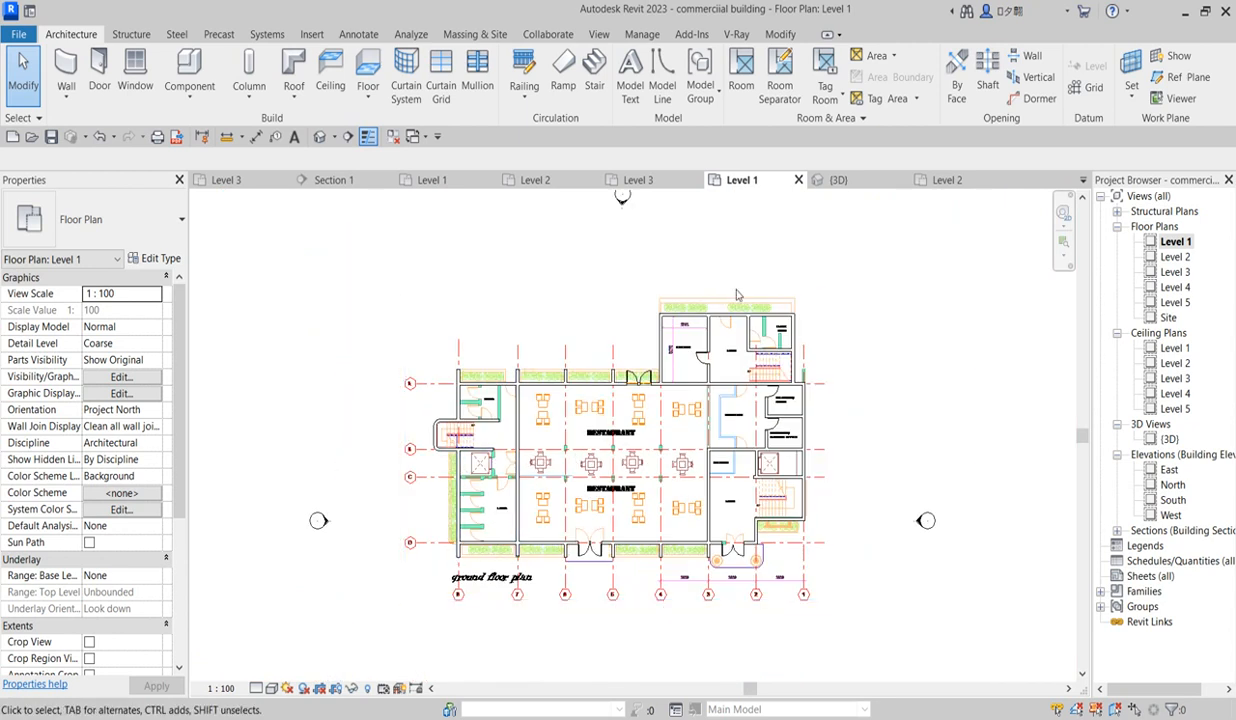
scroll(766, 306, "up", 2)
scroll(766, 306, "up", 3)
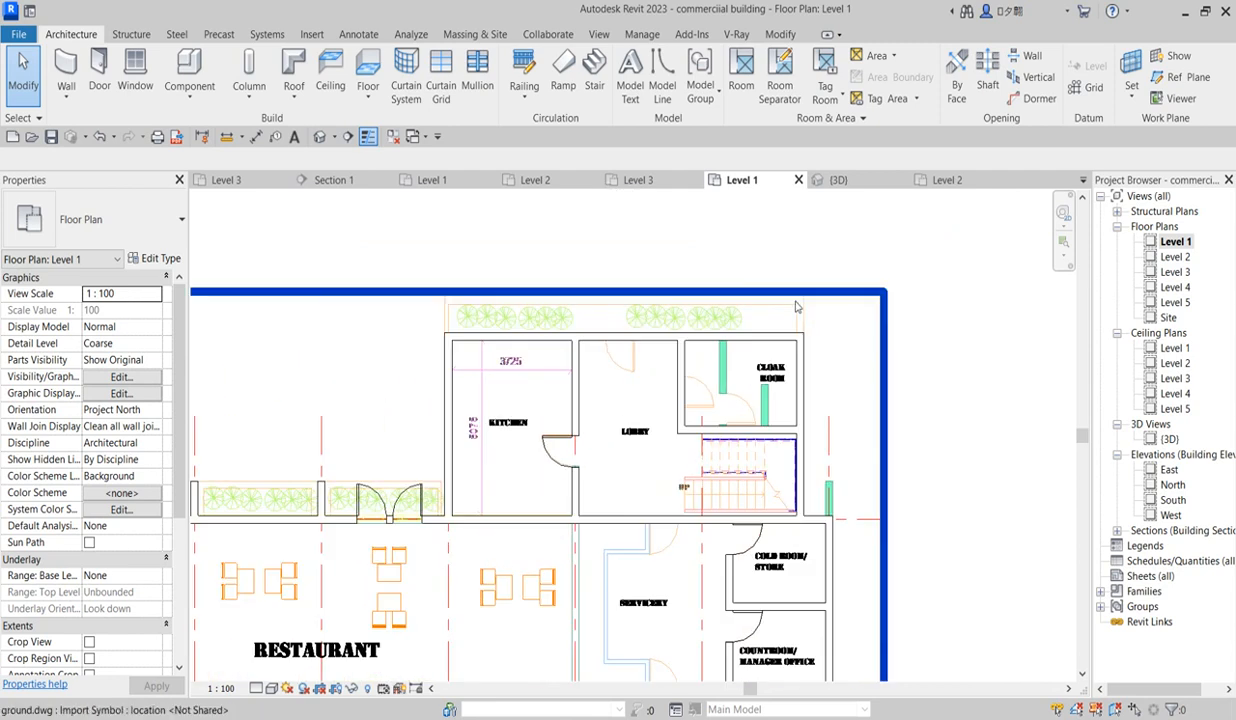
scroll(760, 308, "down", 3)
scroll(762, 353, "down", 2)
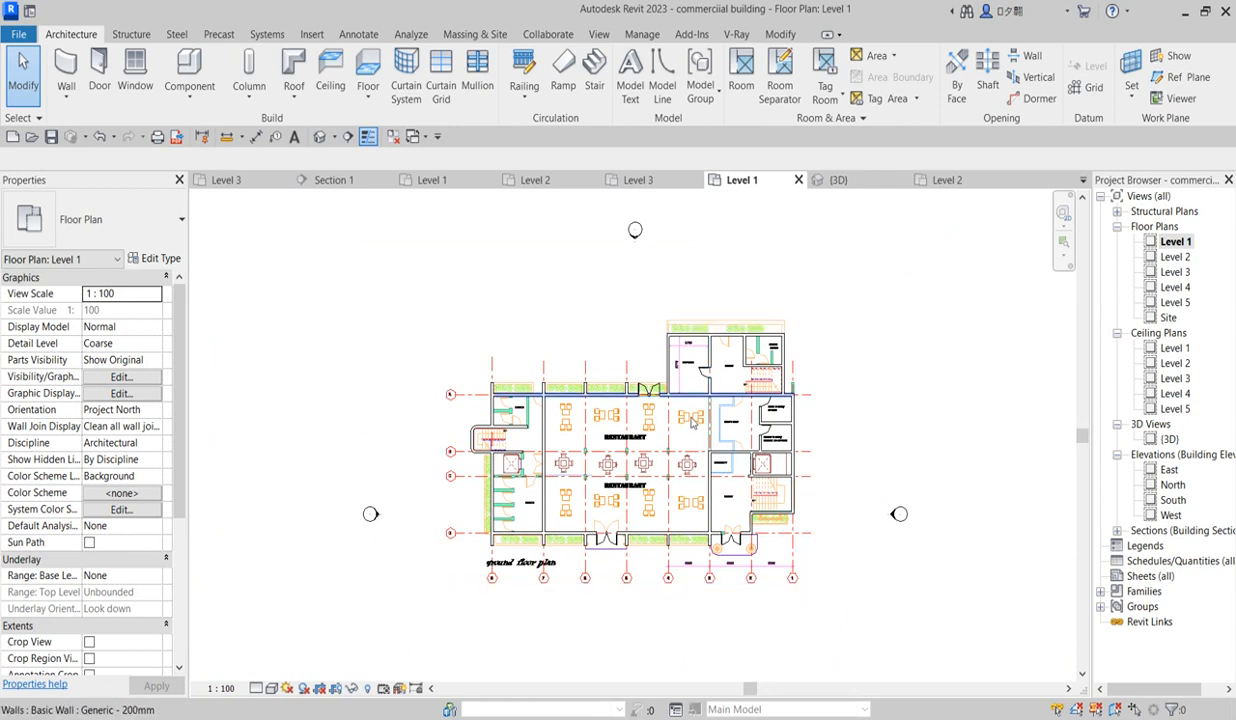
scroll(640, 468, "up", 2)
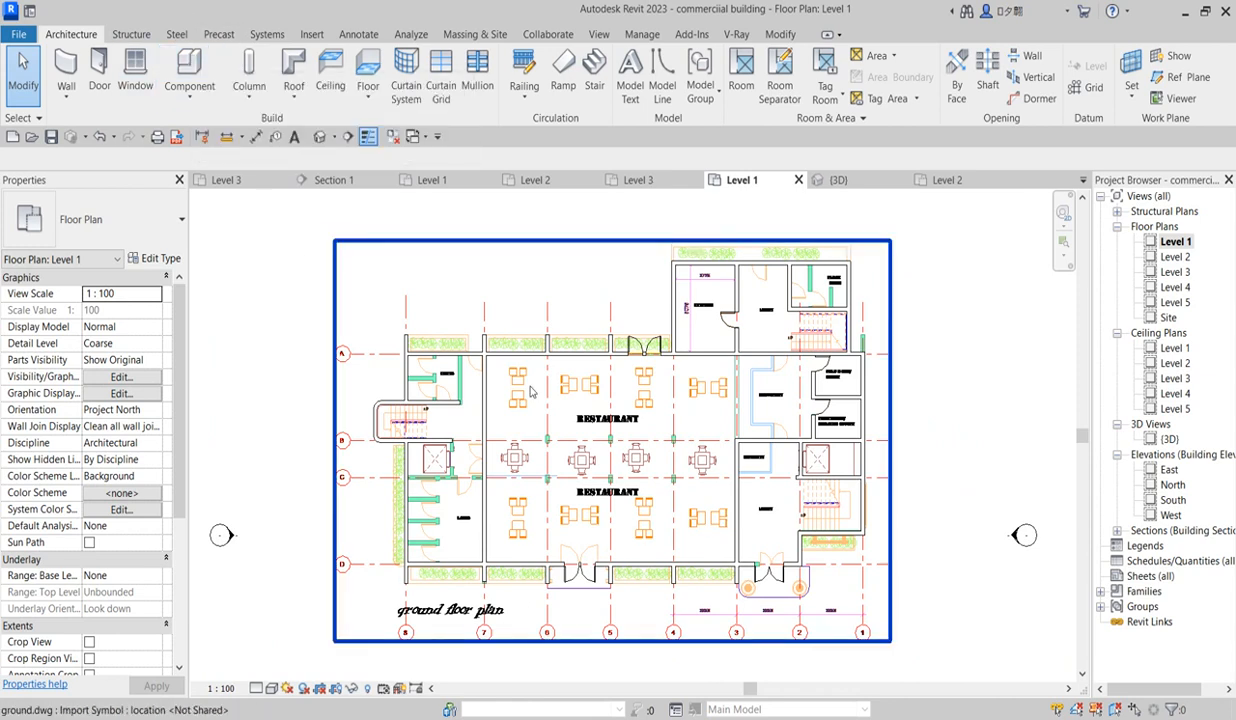
left_click(579, 287)
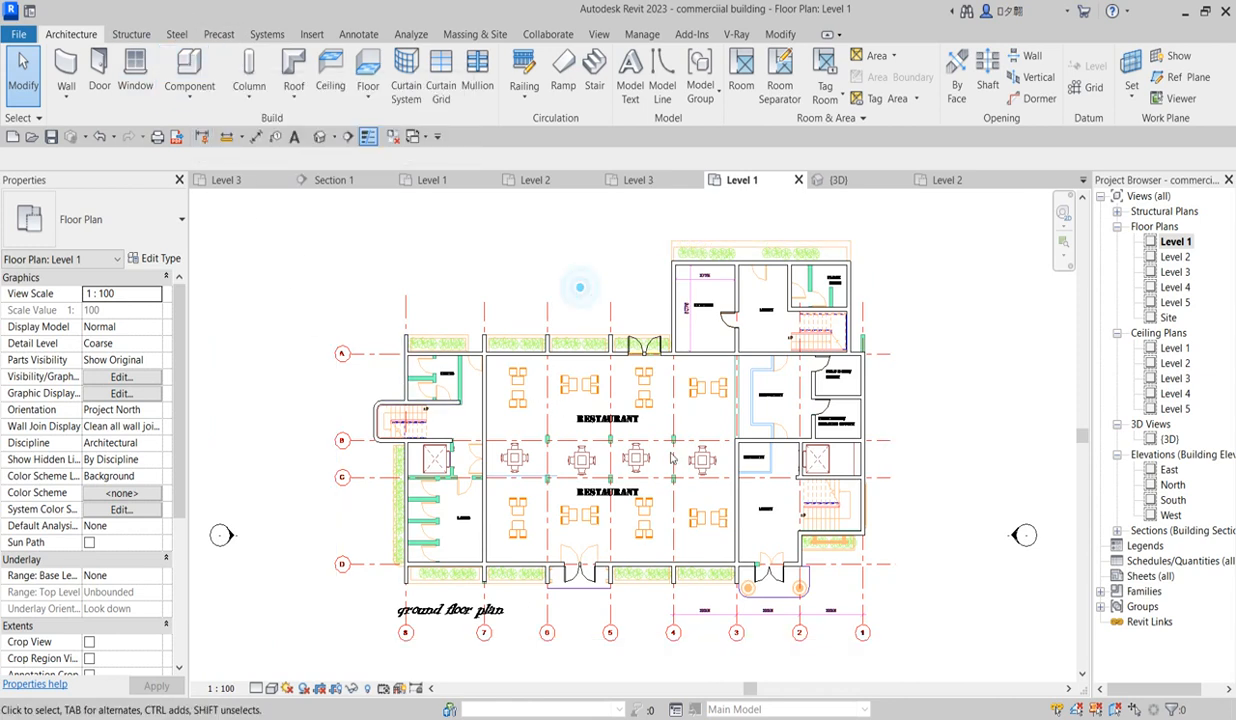
scroll(737, 390, "down", 3)
scroll(745, 345, "up", 8)
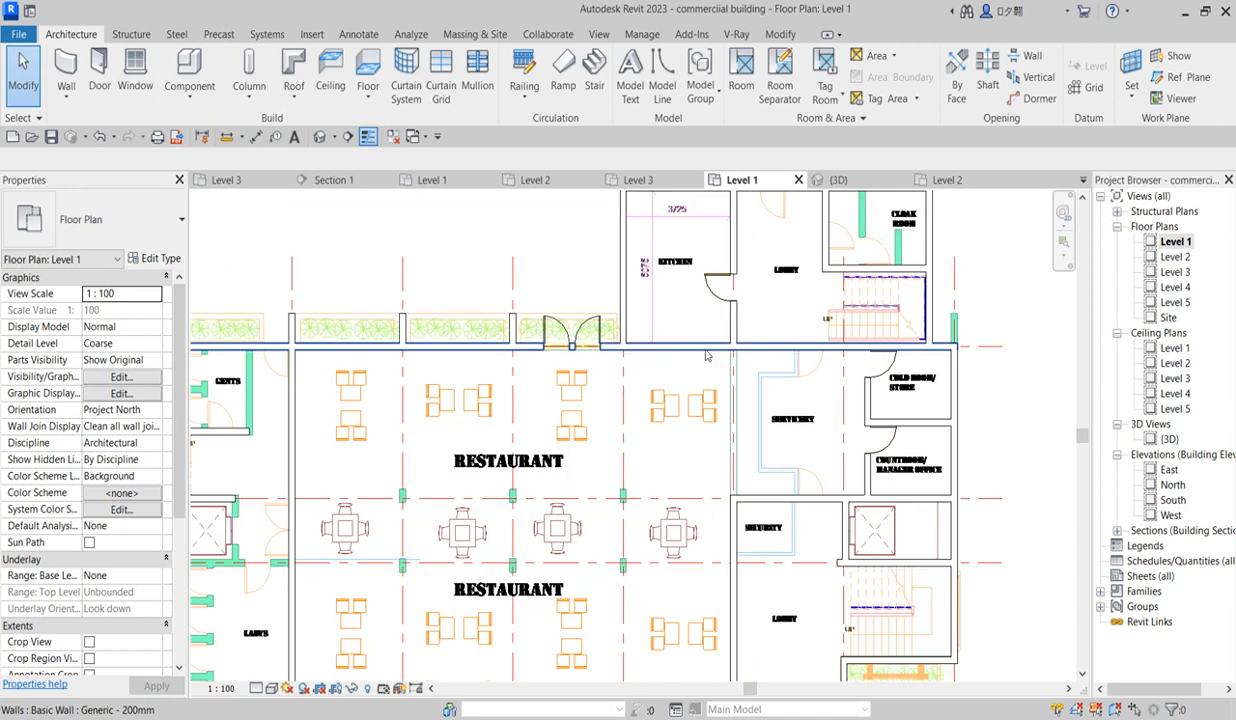
scroll(390, 345, "down", 5)
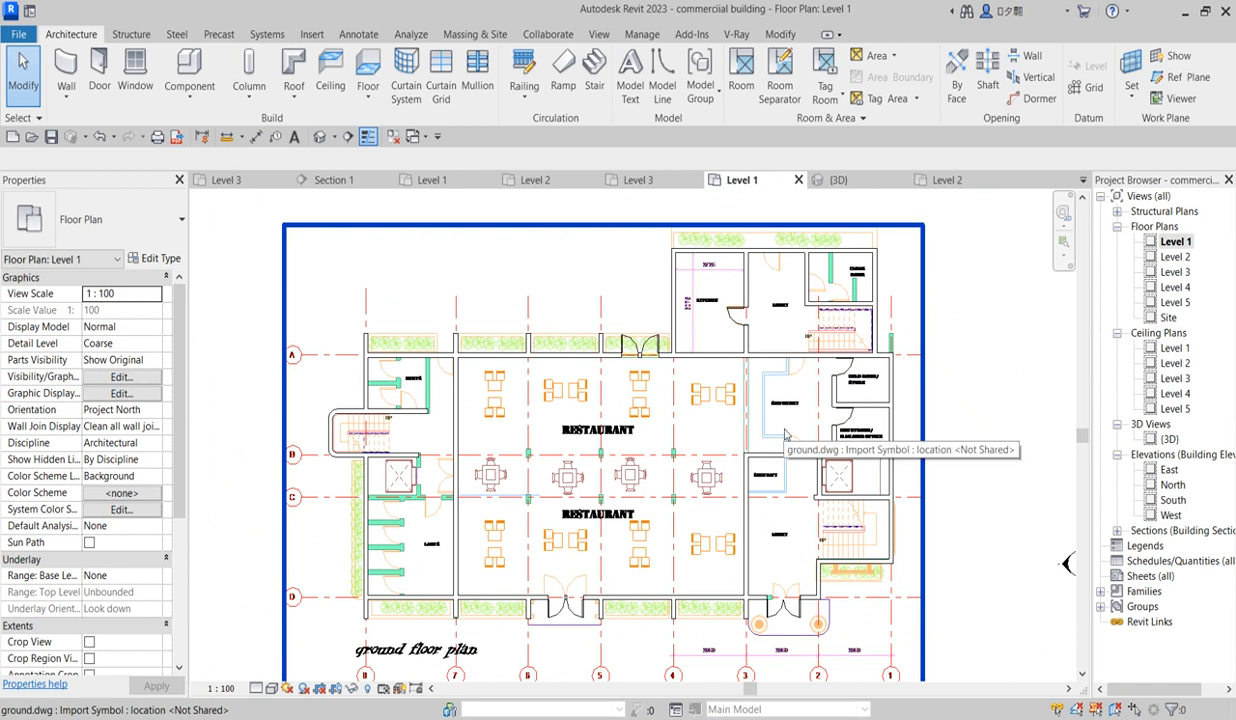
Step: Open the Default Wall material assigned to the Walls category in the object styles of the Level 1 view
key("v")
key("g")
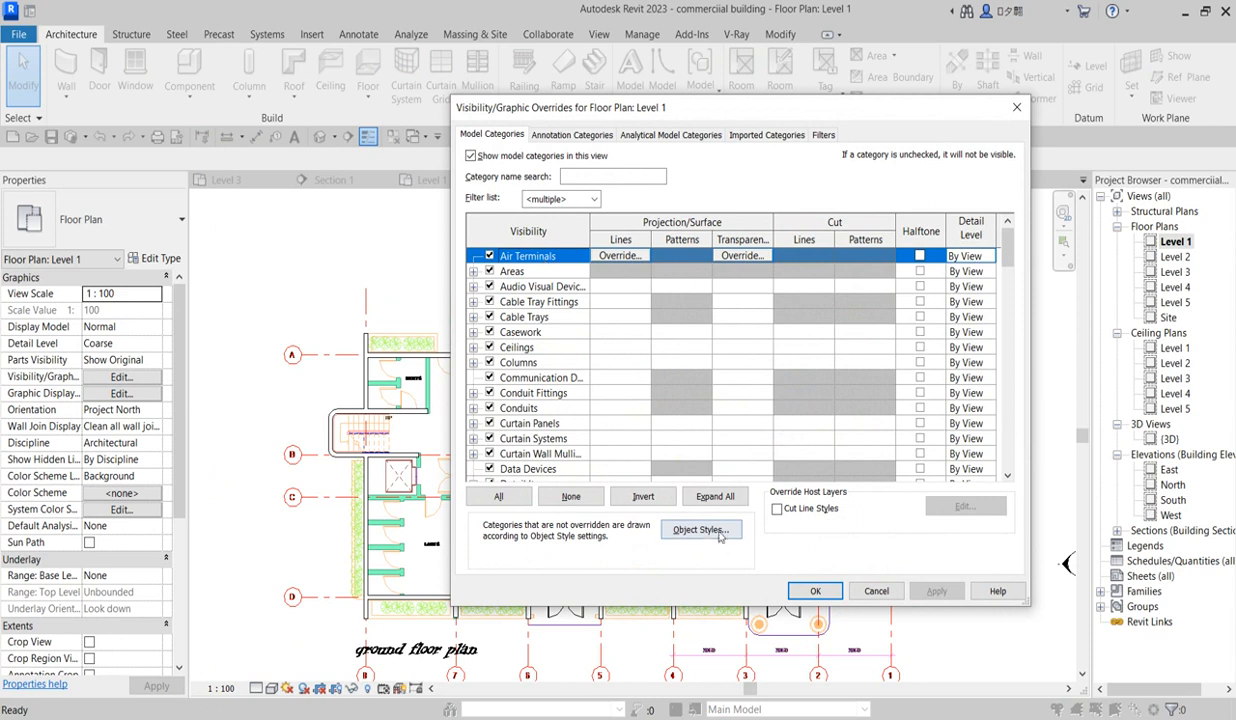
left_click(701, 530)
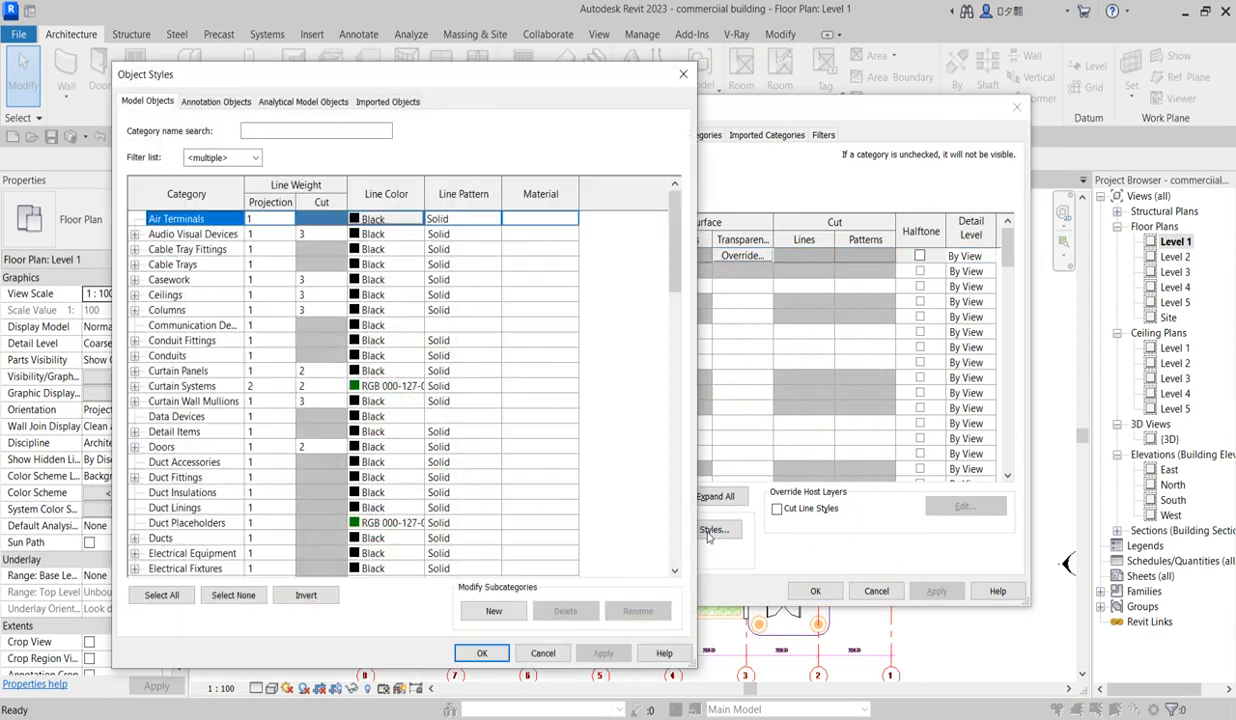
left_click_drag(674, 268, 662, 558)
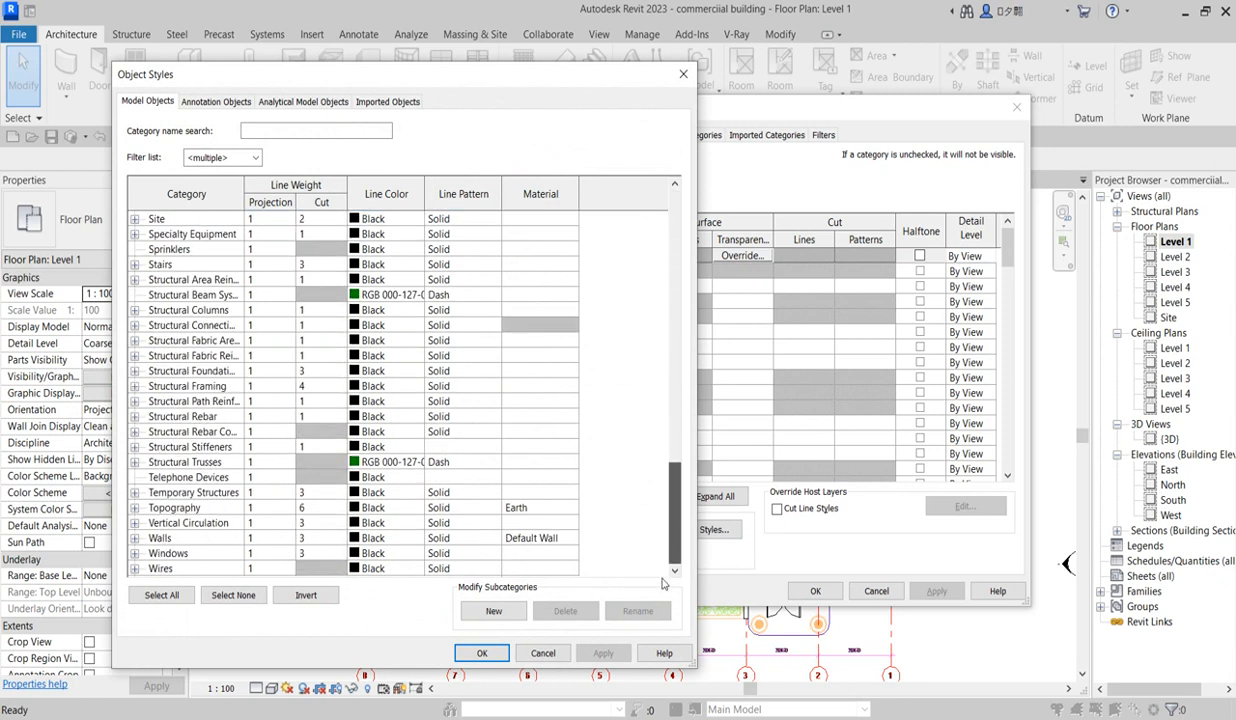
left_click(572, 541)
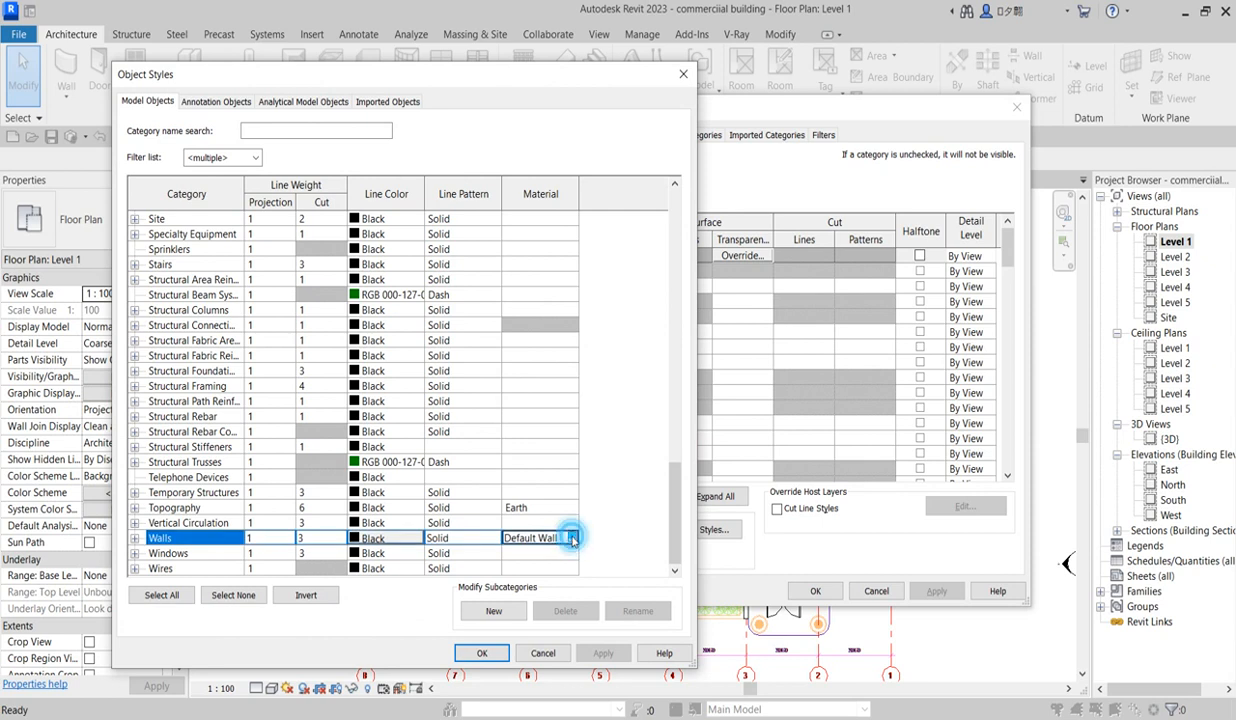
left_click(579, 544)
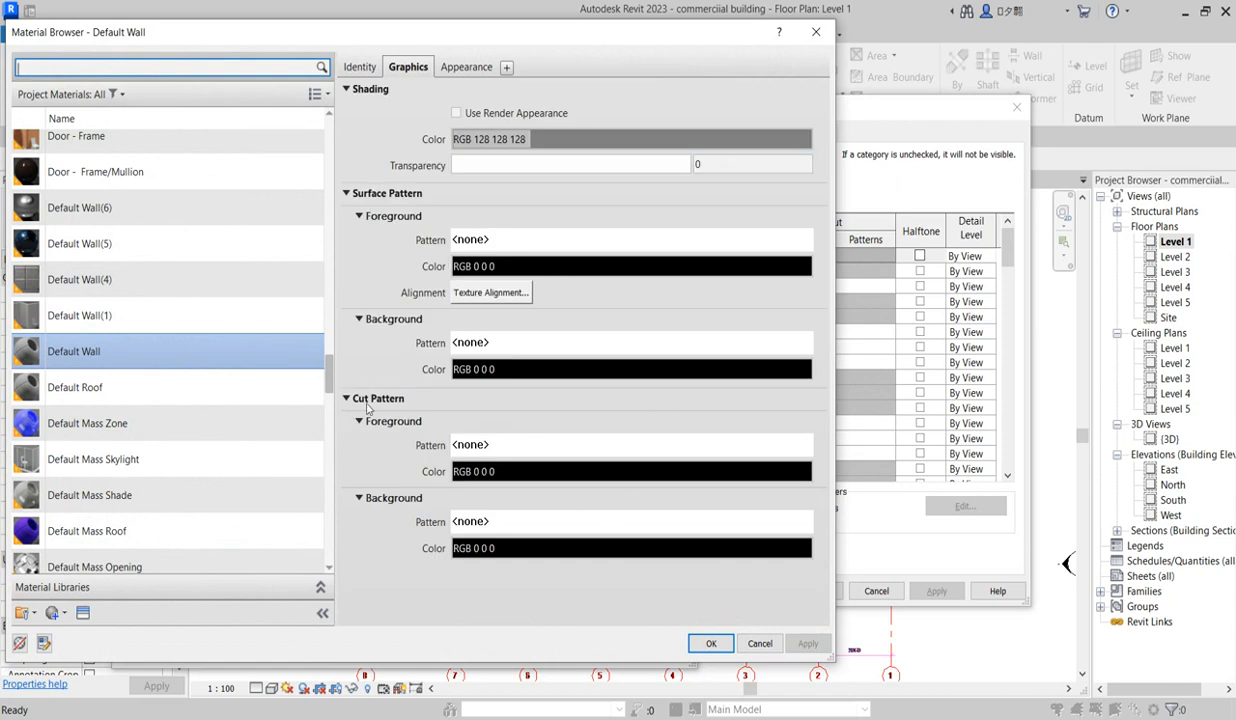
Step: Set the cut foreground pattern of the Default Wall material to <Solid fill> and accept the changes through to the plan
left_click(629, 447)
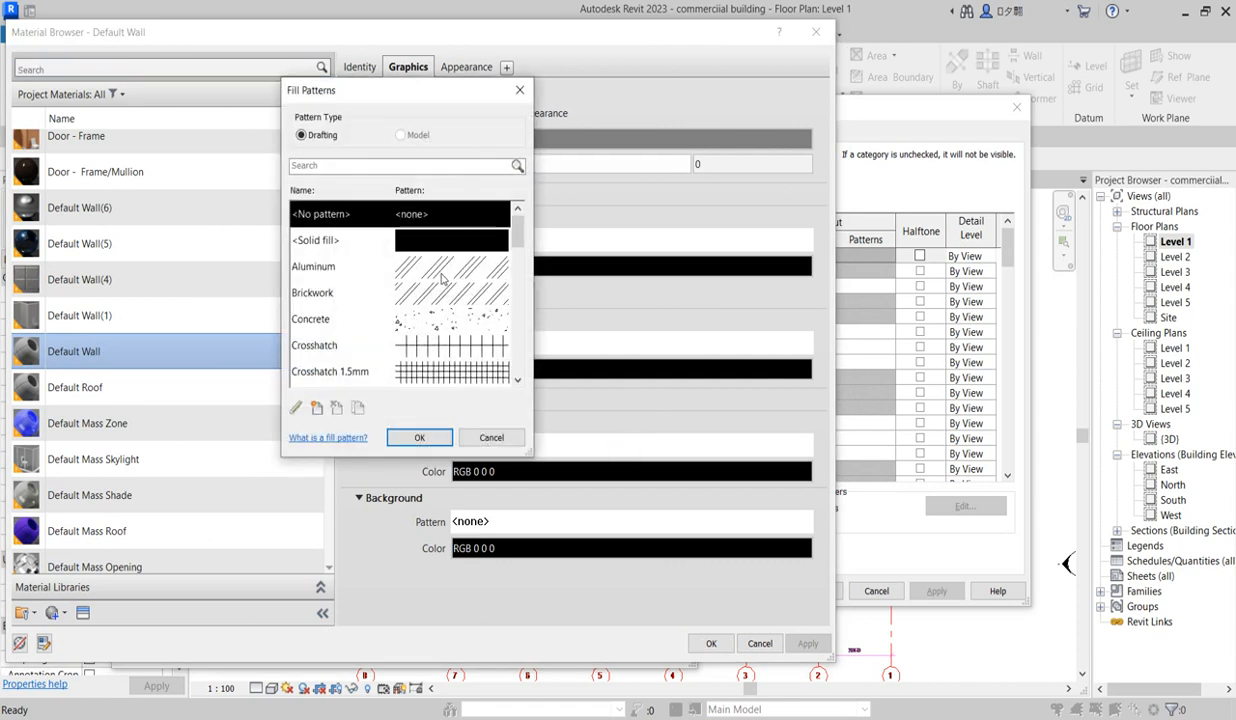
left_click(463, 242)
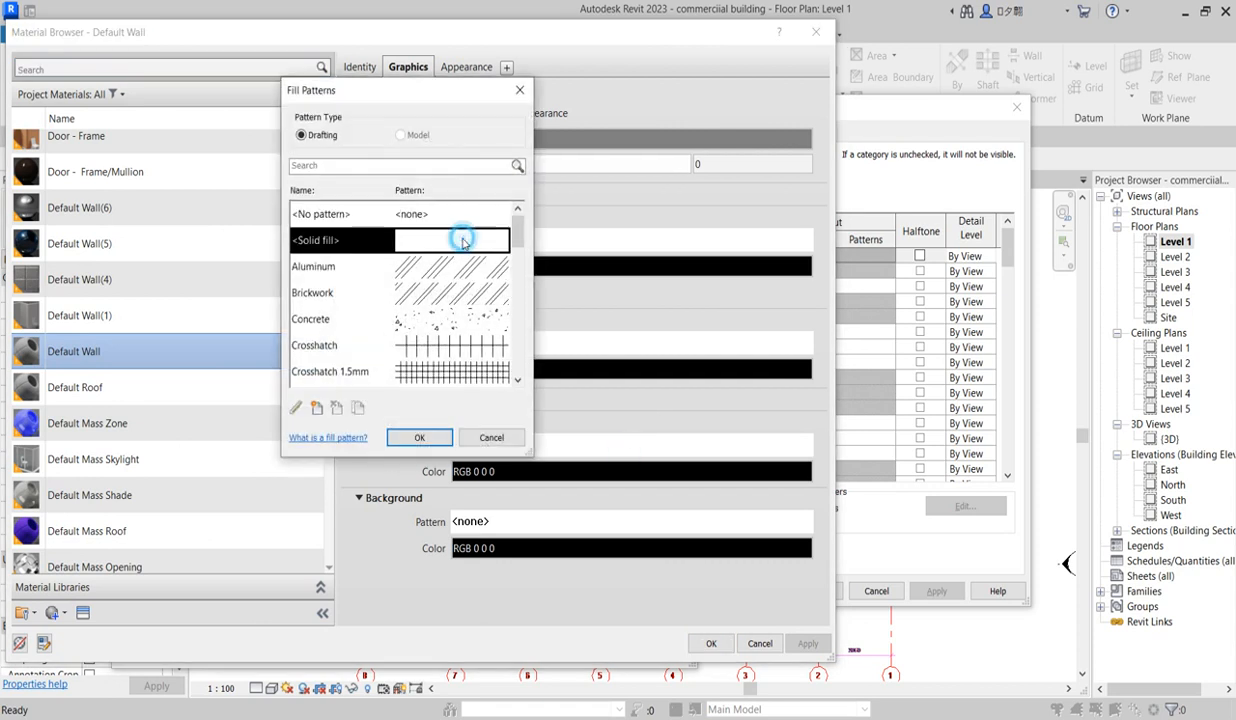
left_click(419, 438)
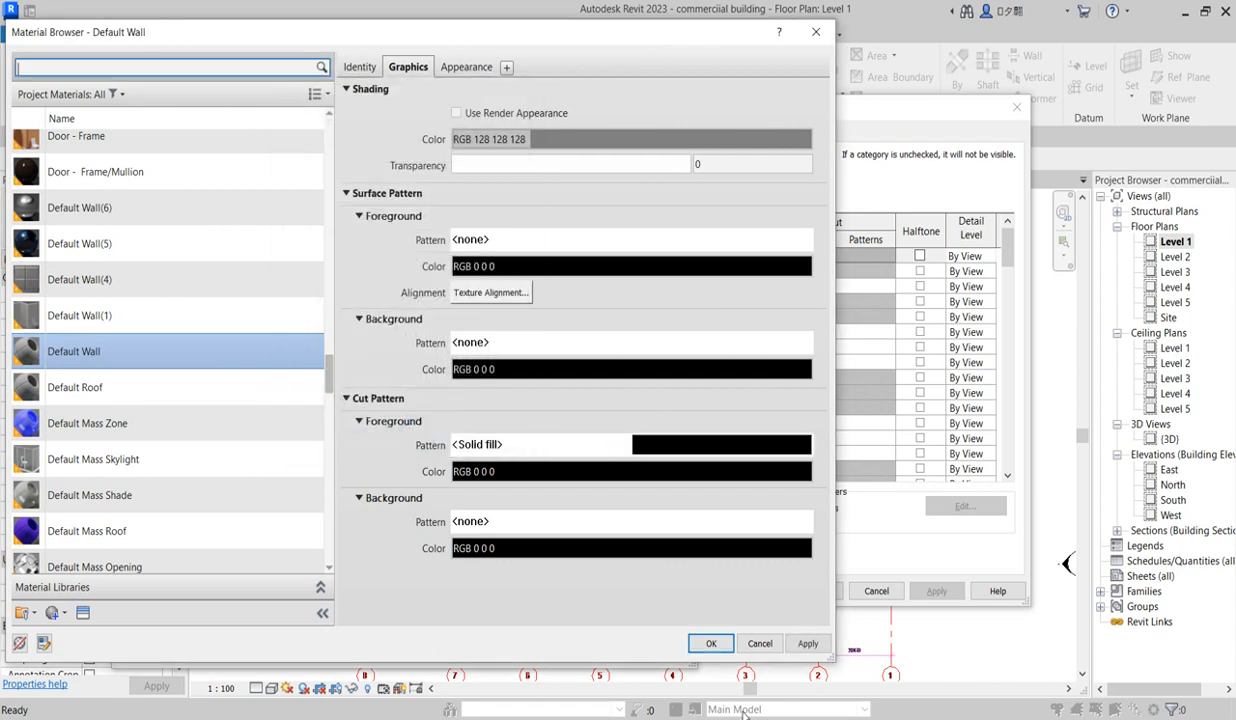
left_click(710, 644)
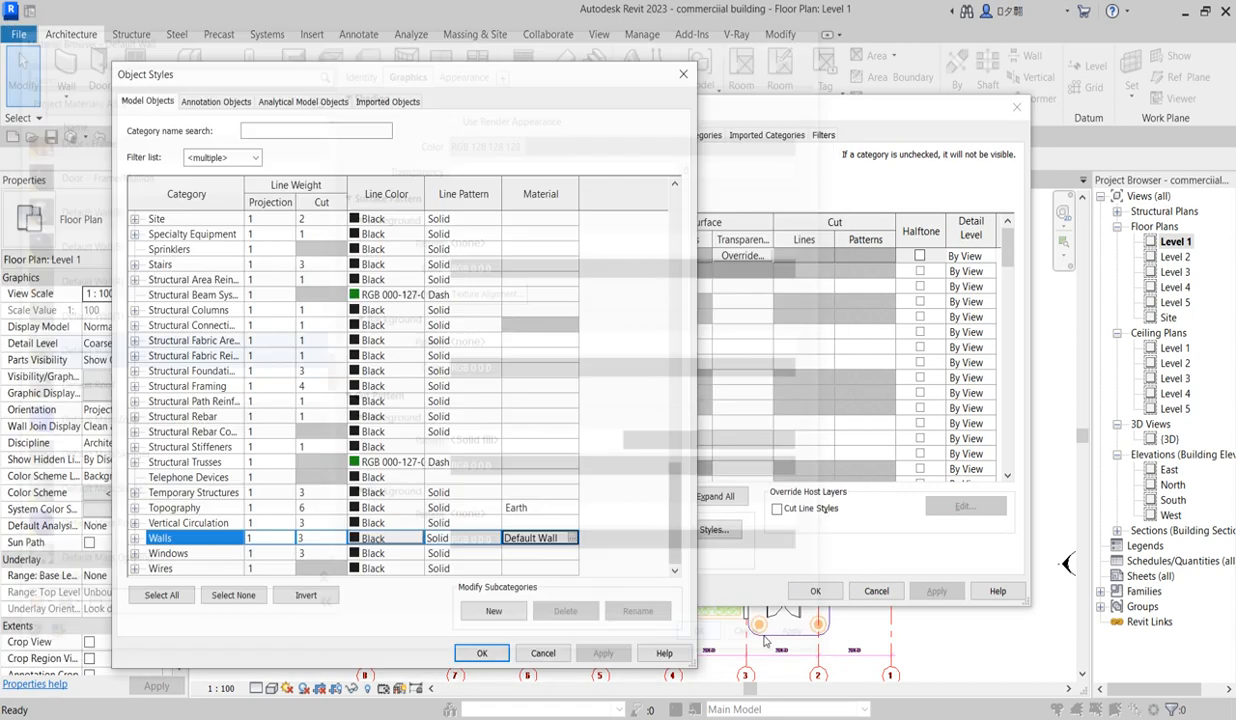
left_click(496, 655)
left_click(815, 591)
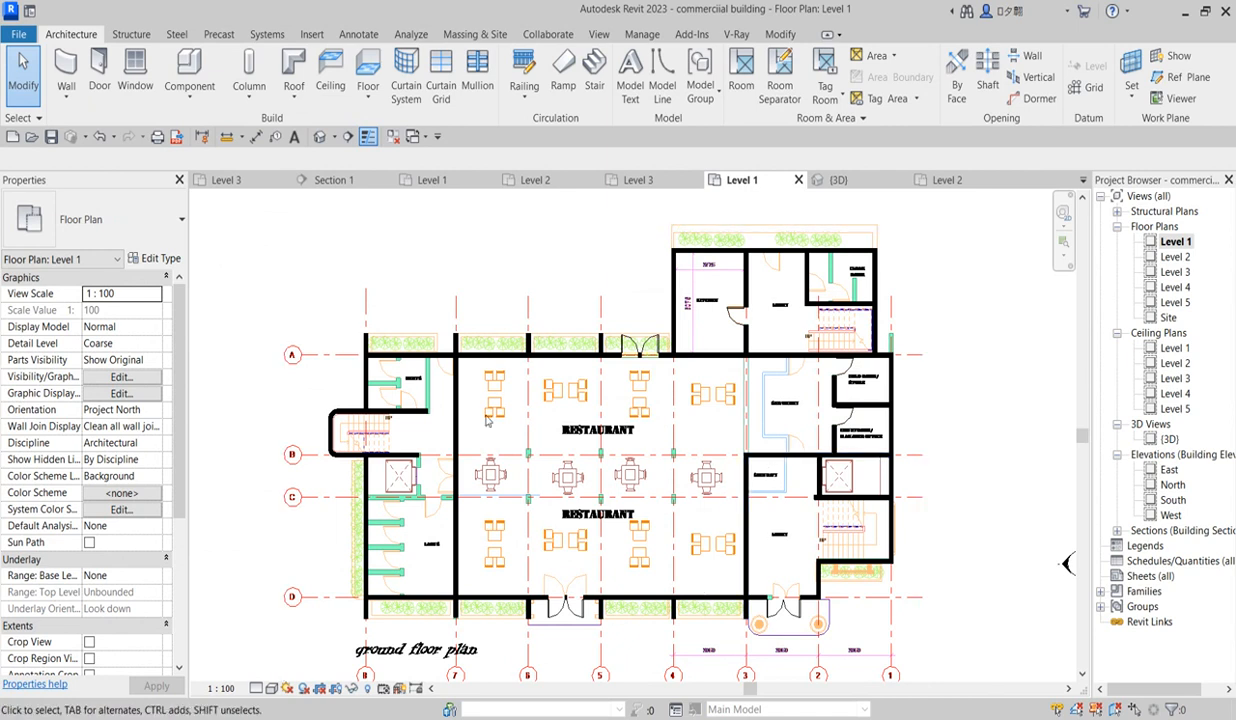
Step: Inspect the solid-filled walls across the Level 1 plan, from the security and lobby area to the gents toilet
scroll(482, 394, "up", 5)
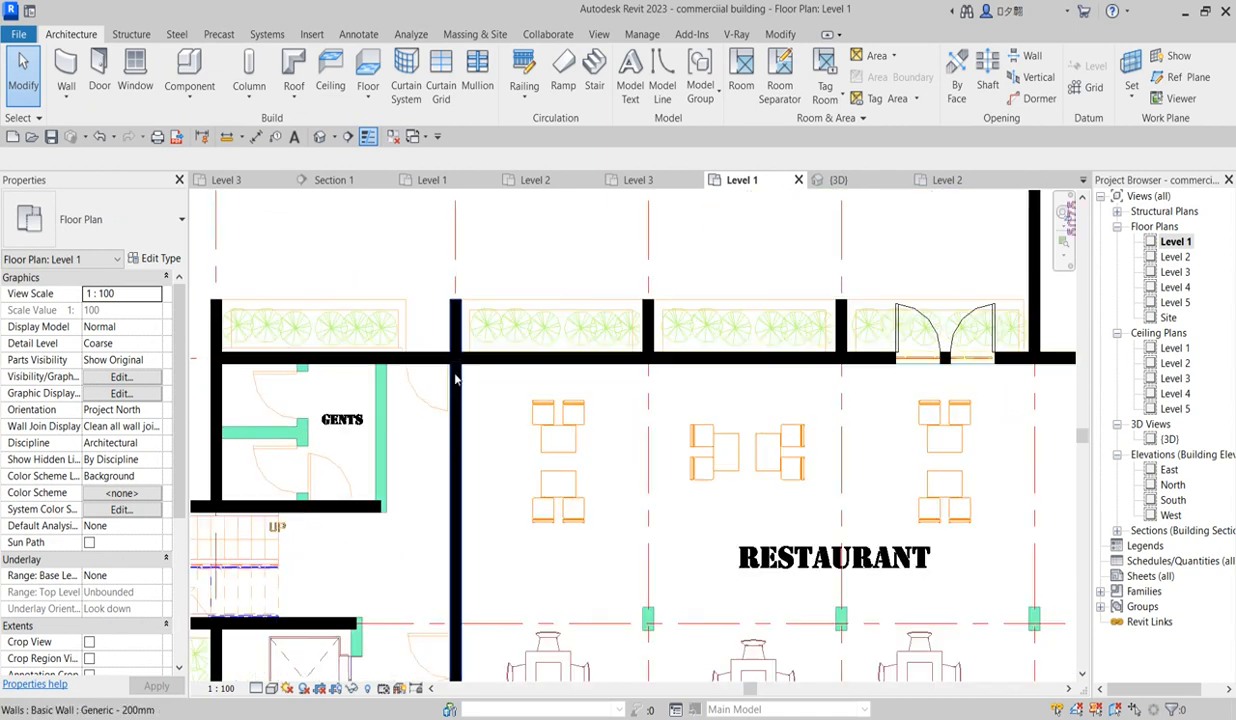
scroll(474, 417, "down", 5)
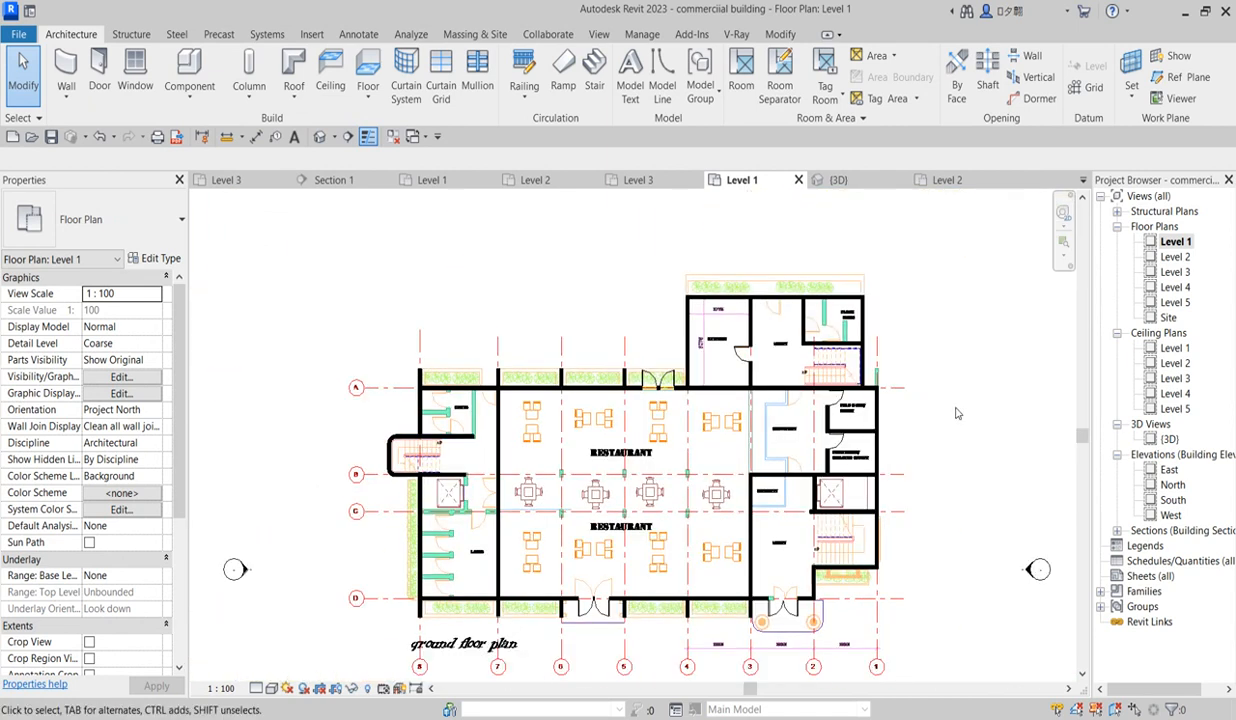
scroll(754, 497, "up", 3)
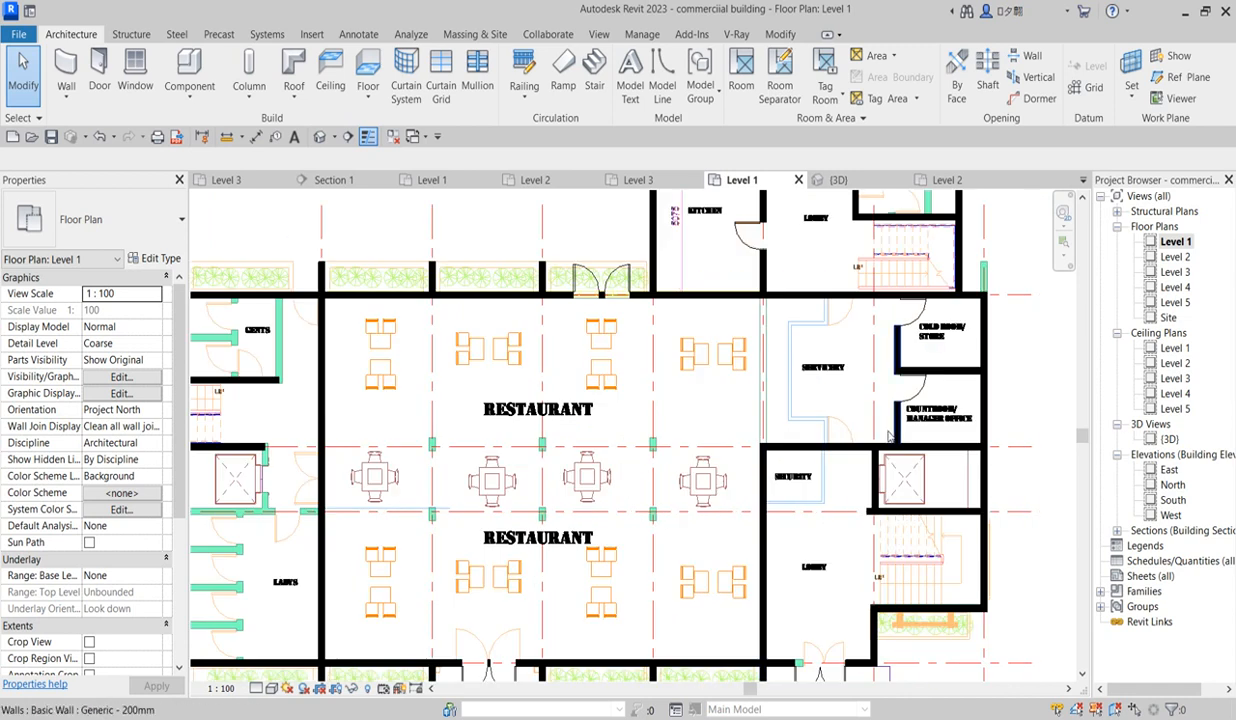
scroll(900, 455, "up", 2)
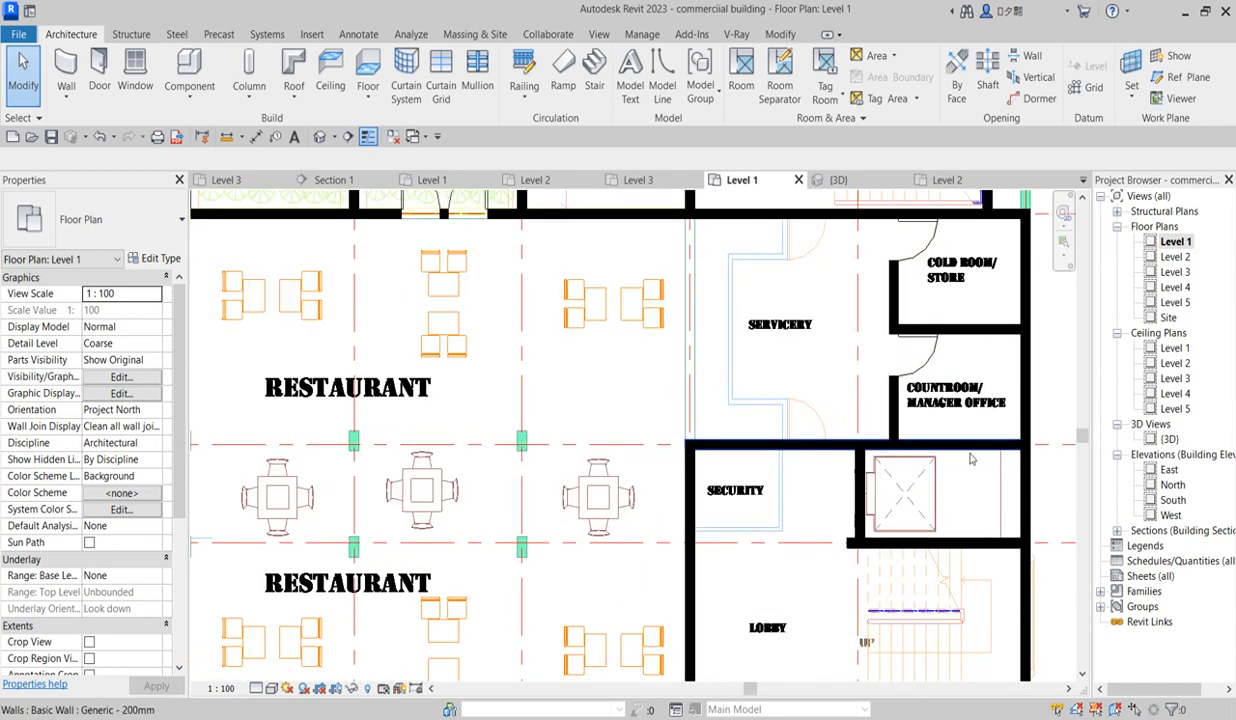
scroll(970, 458, "down", 4)
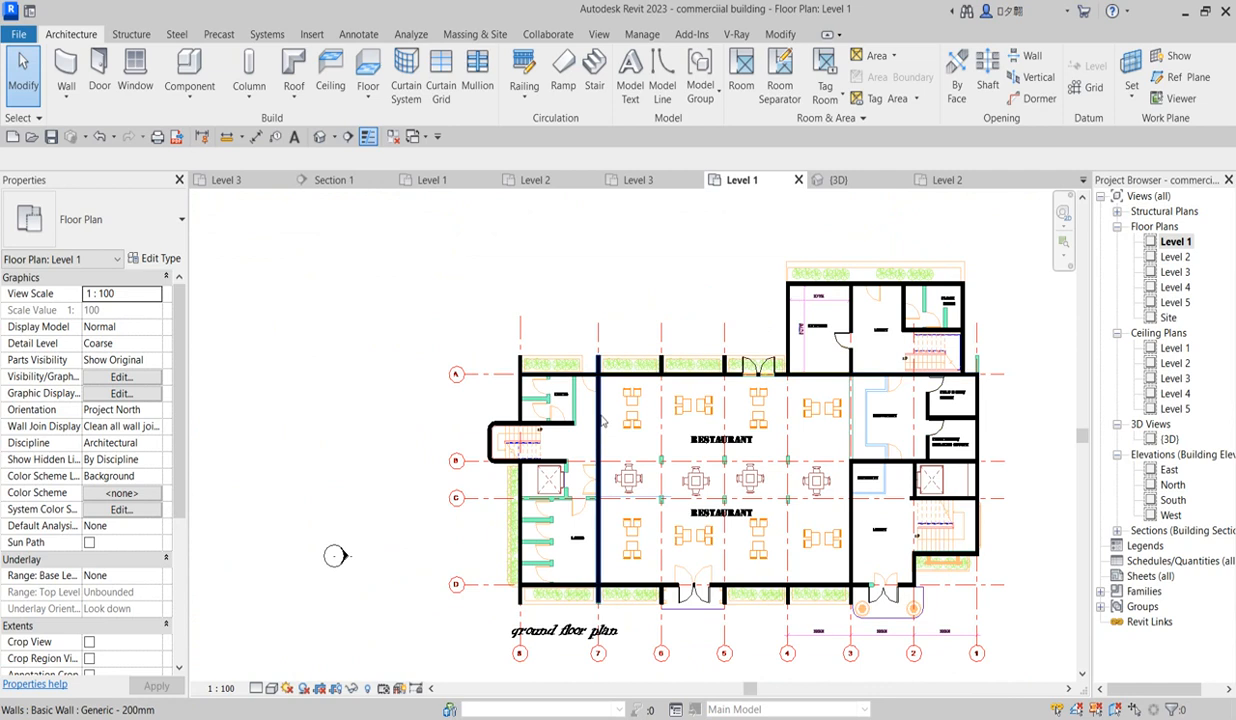
scroll(596, 378, "up", 2)
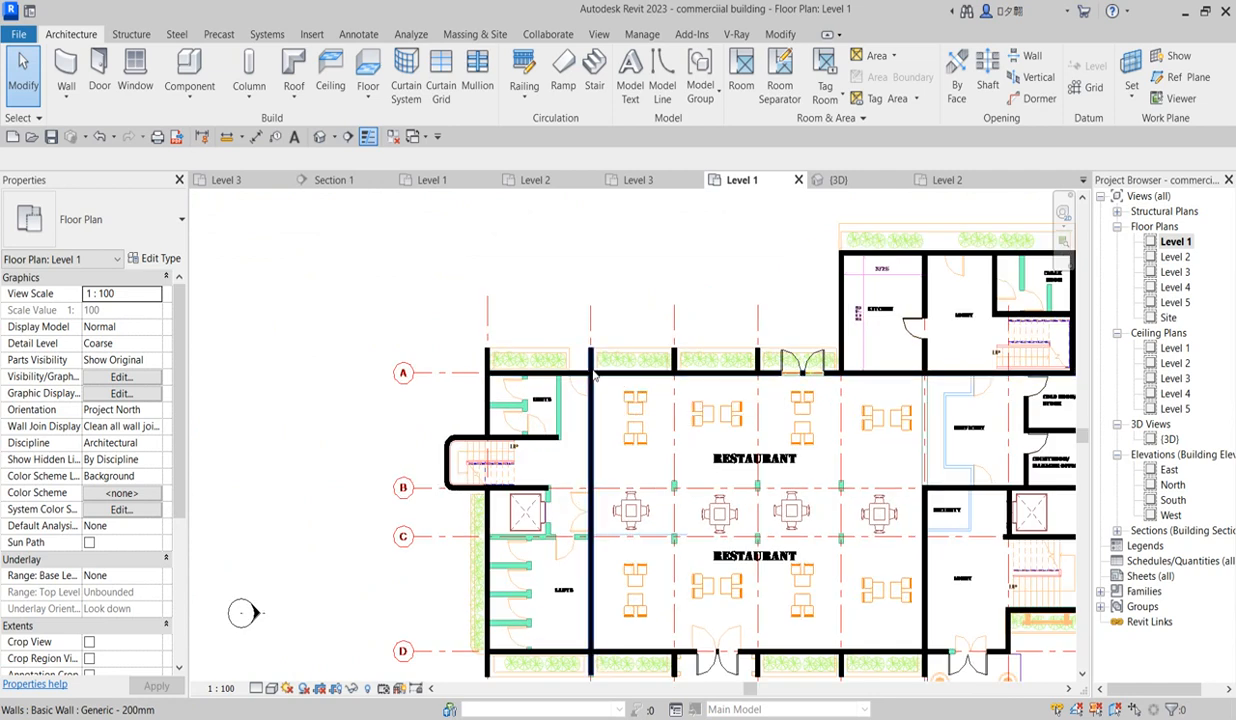
scroll(594, 376, "up", 4)
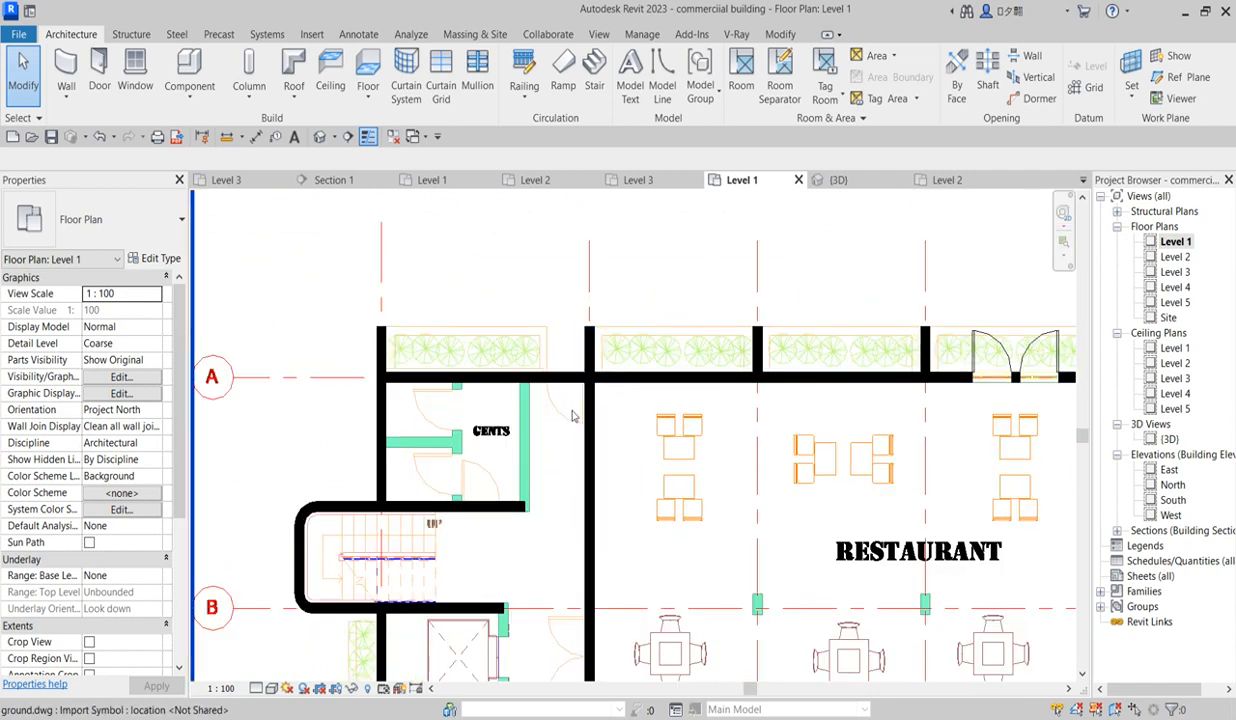
Step: Create a wall similar to the Generic - 200mm wall on the gents toilet's corridor side, from the grid A wall to the staircase wall
left_click(592, 449)
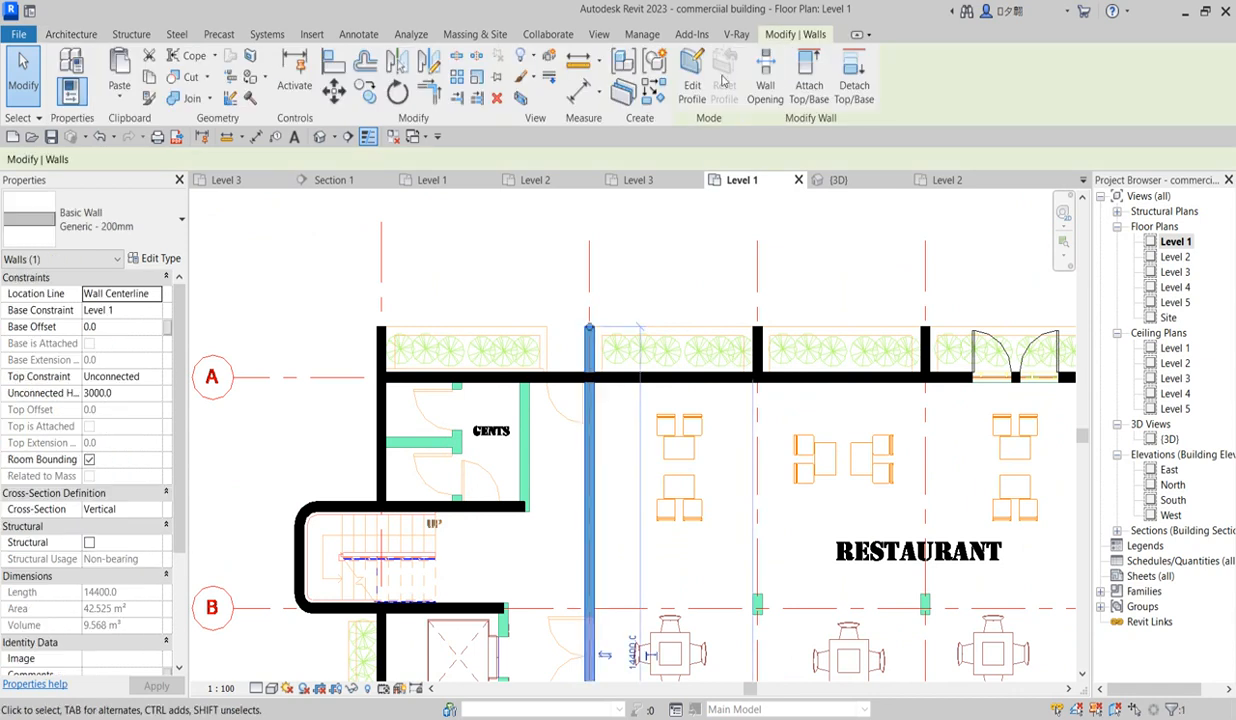
left_click(653, 92)
scroll(527, 390, "up", 2)
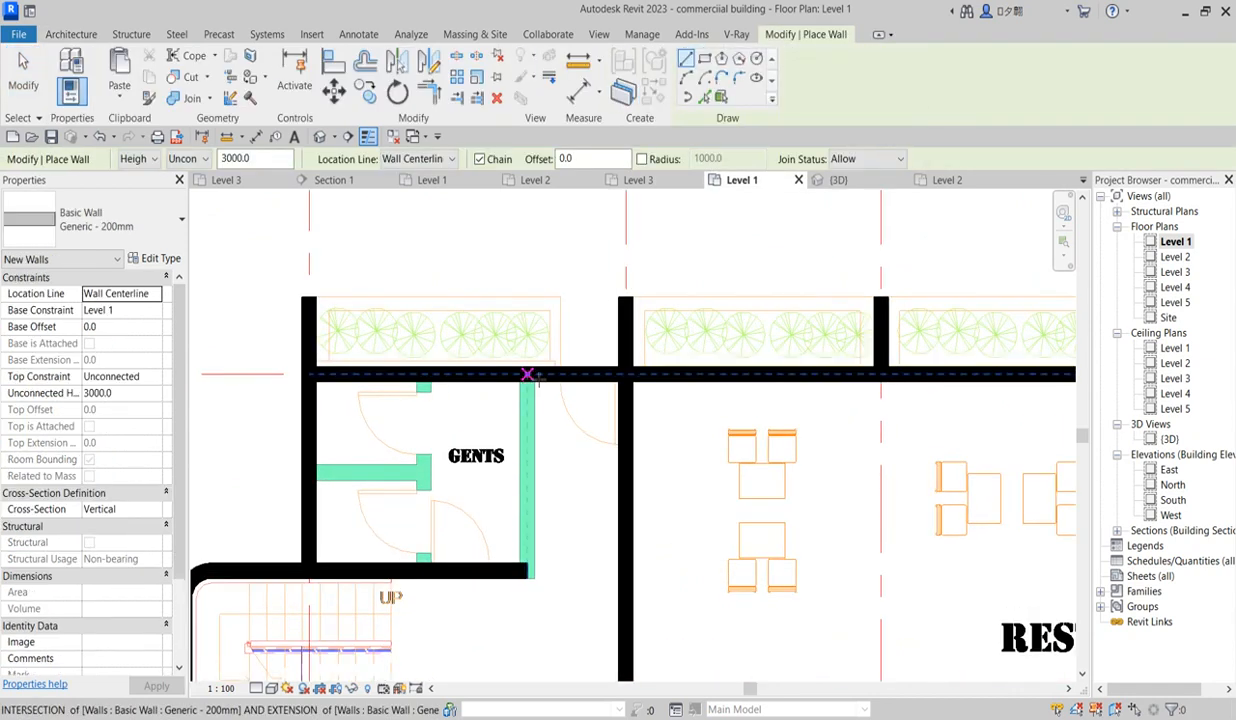
left_click(527, 375)
left_click(527, 571)
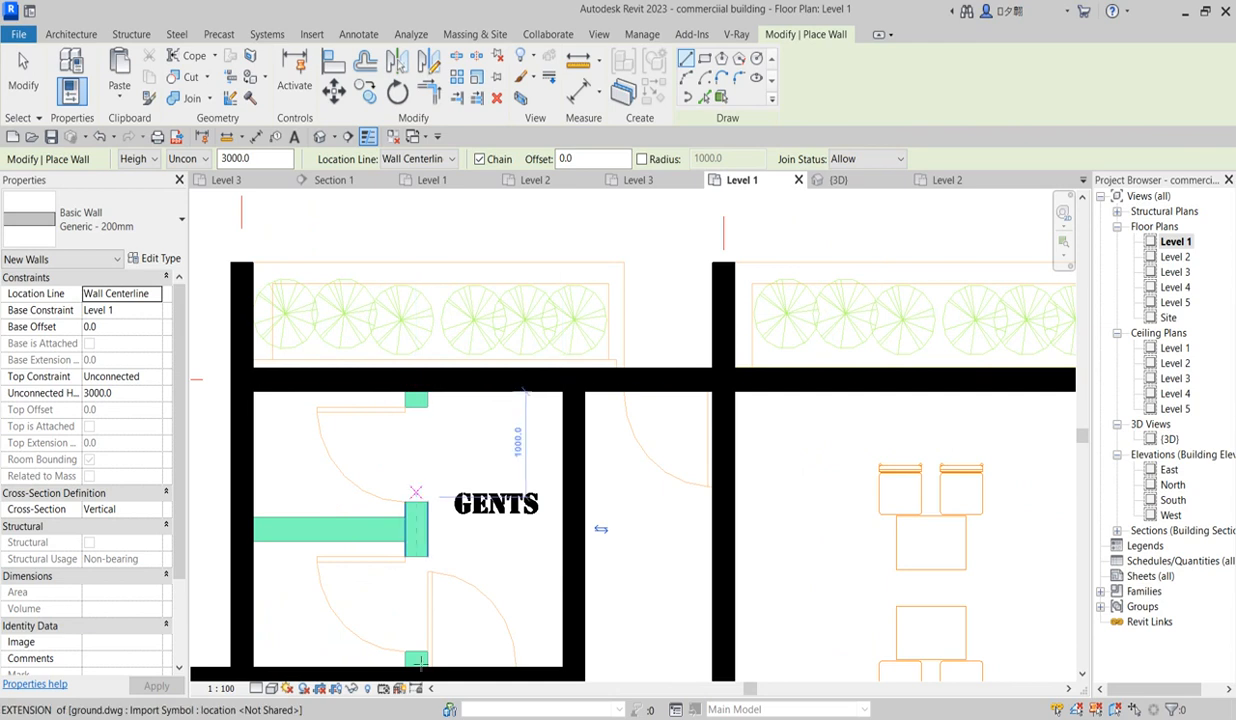
Step: Draw a Generic - 200mm wall along the gents toilet's cubicle fronts, from the staircase wall to the grid A wall
middle_click_drag(437, 567, 437, 627)
scroll(432, 627, "up", 2)
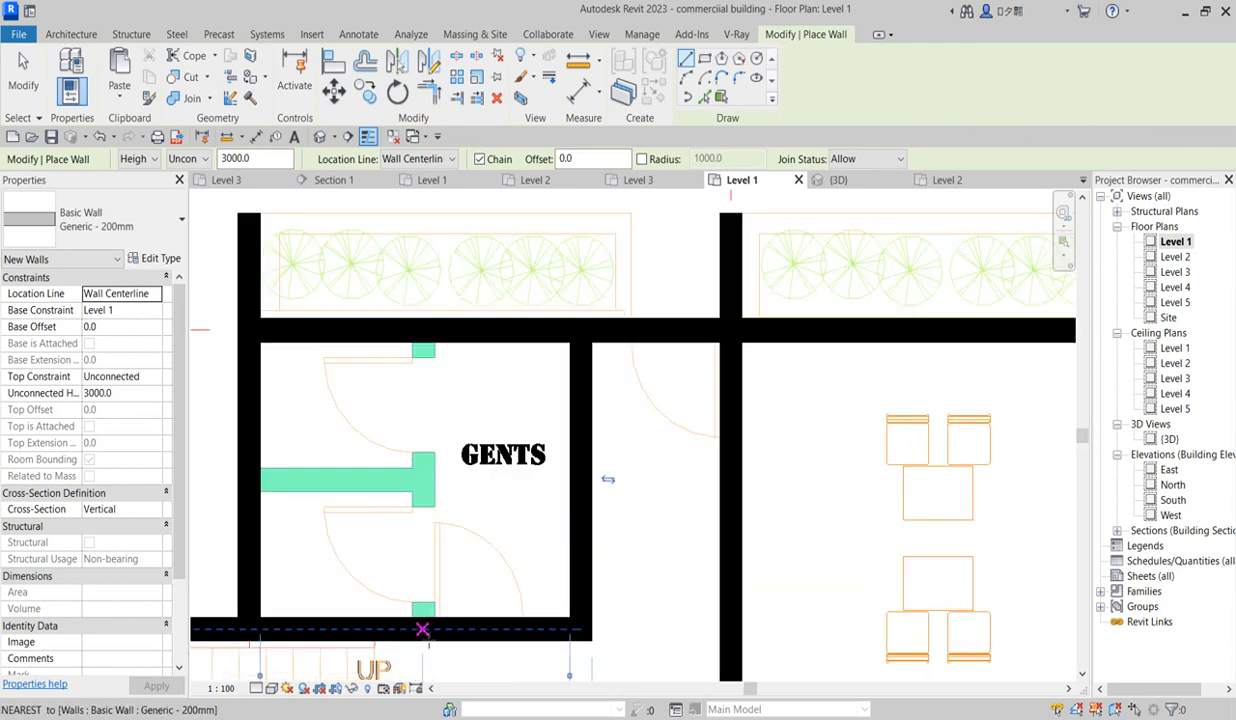
left_click(422, 629)
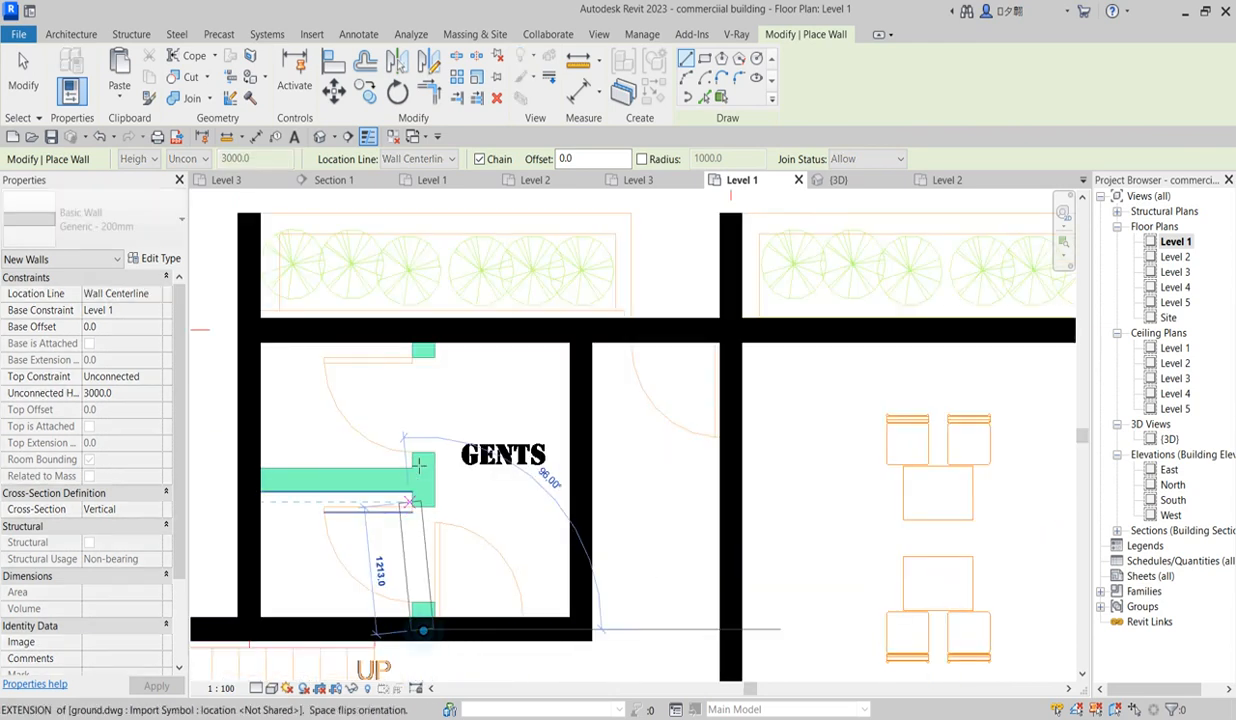
left_click(423, 333)
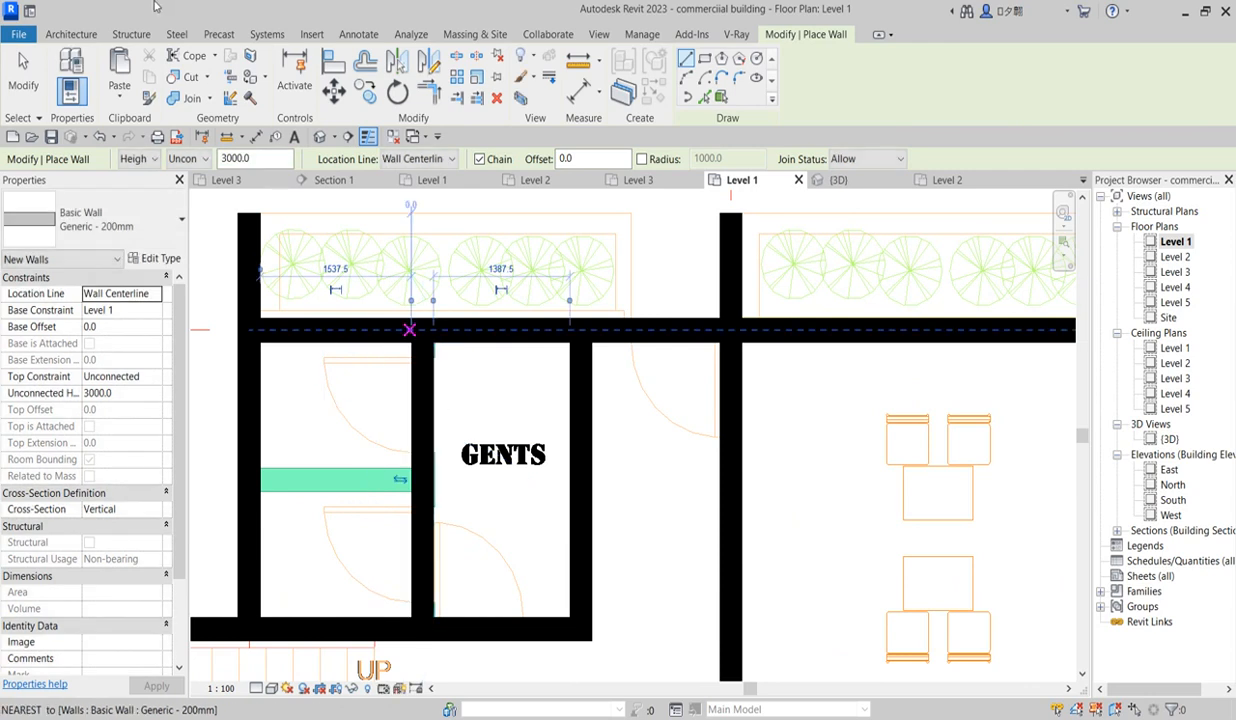
Step: Align the face of the gents cubicle-front wall with the wall edge in the imported plan, and end the command
left_click(333, 62)
scroll(445, 357, "up", 5)
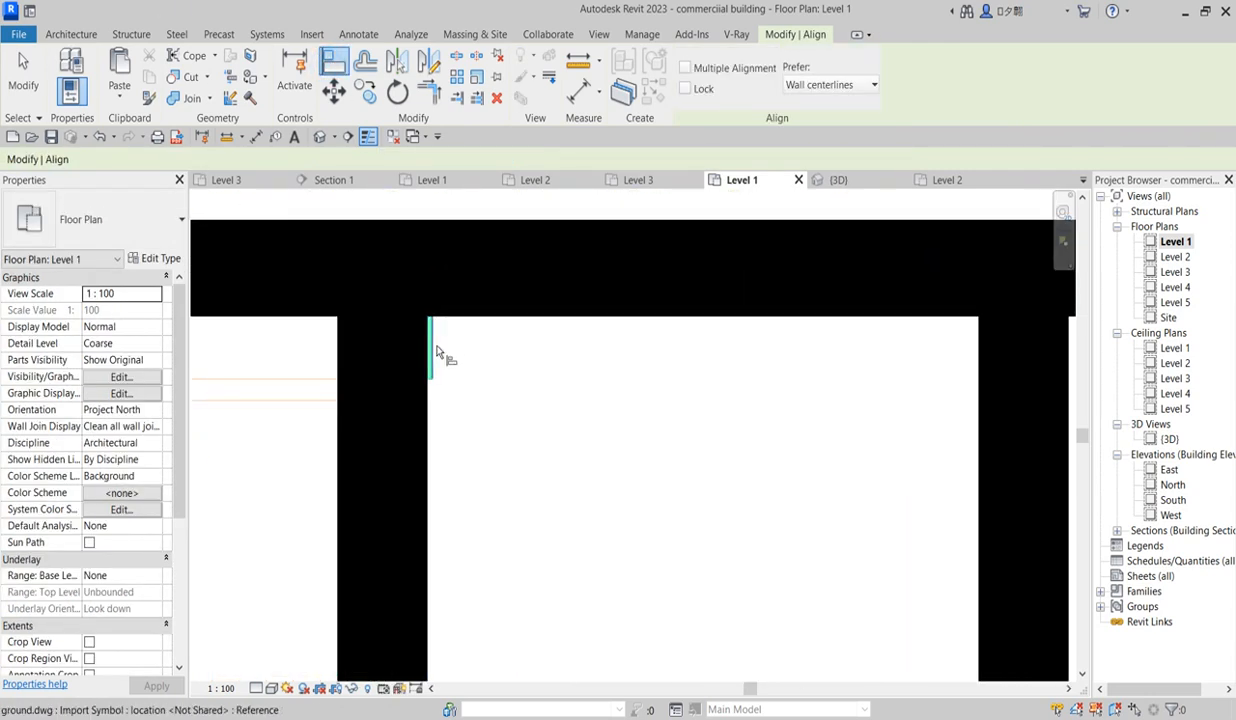
left_click(434, 346)
left_click(421, 434)
scroll(447, 414, "down", 4)
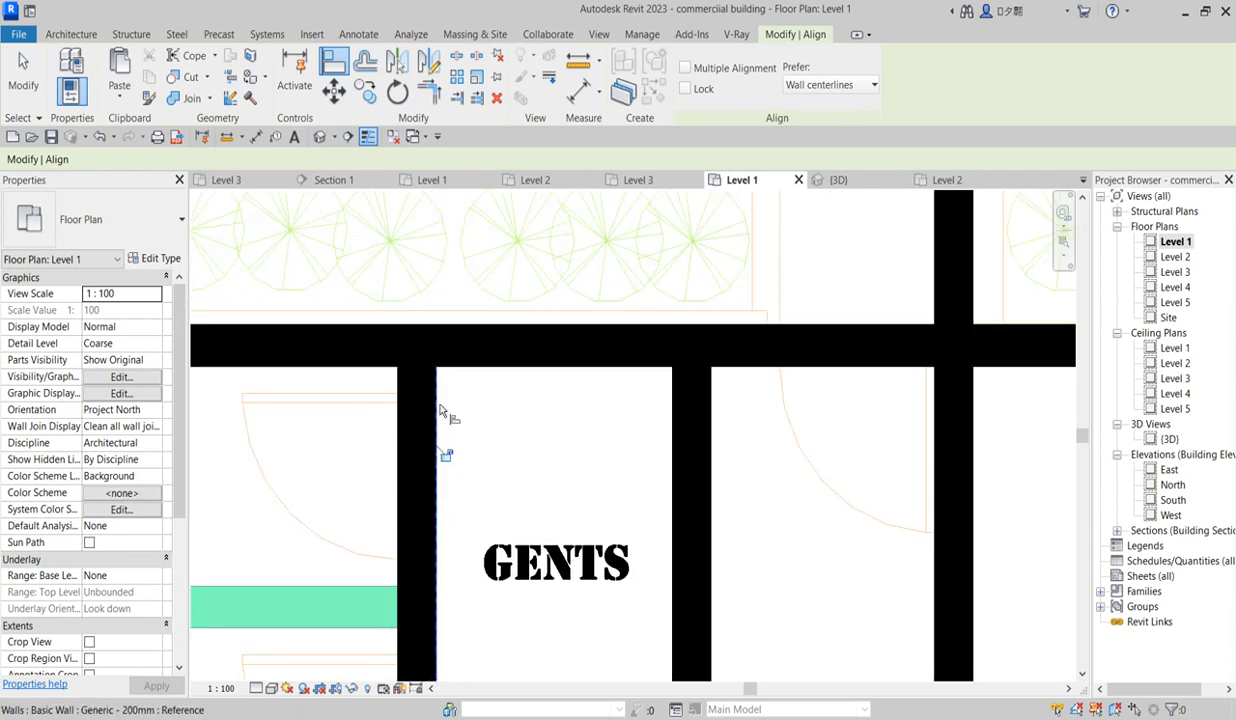
right_click(472, 395)
left_click(510, 405)
scroll(516, 425, "down", 3)
right_click(503, 447)
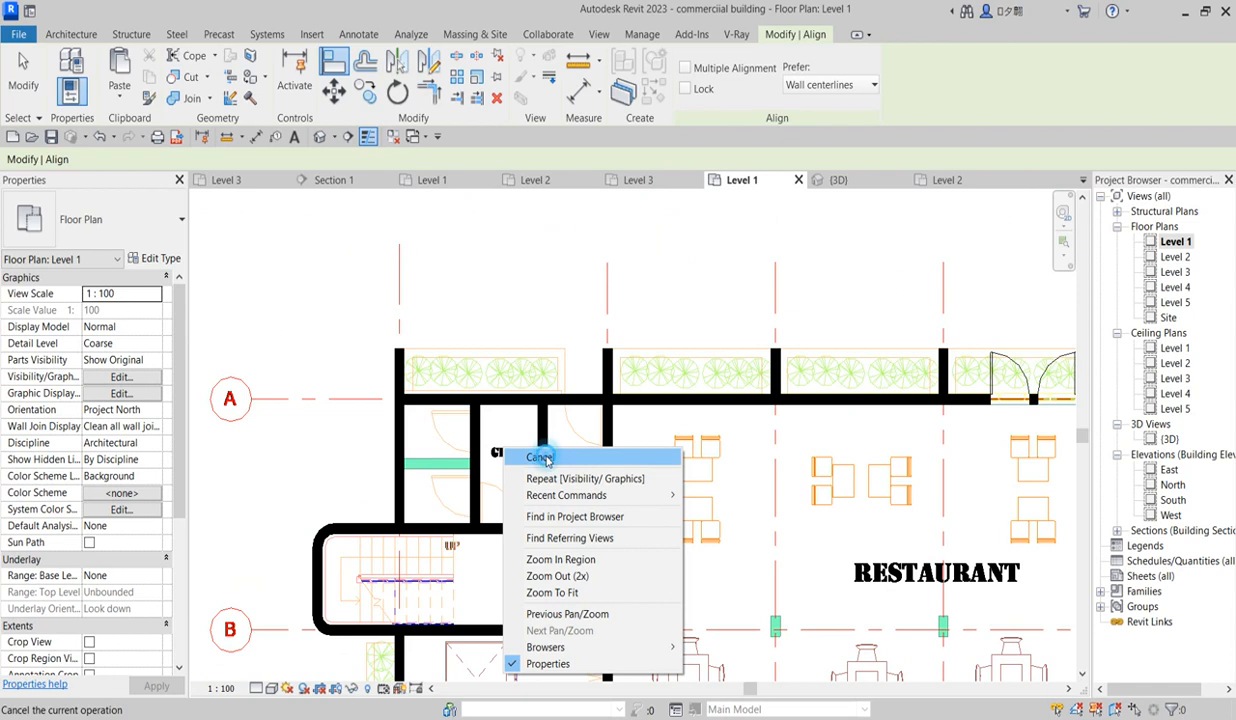
left_click(540, 458)
scroll(527, 436, "down", 5)
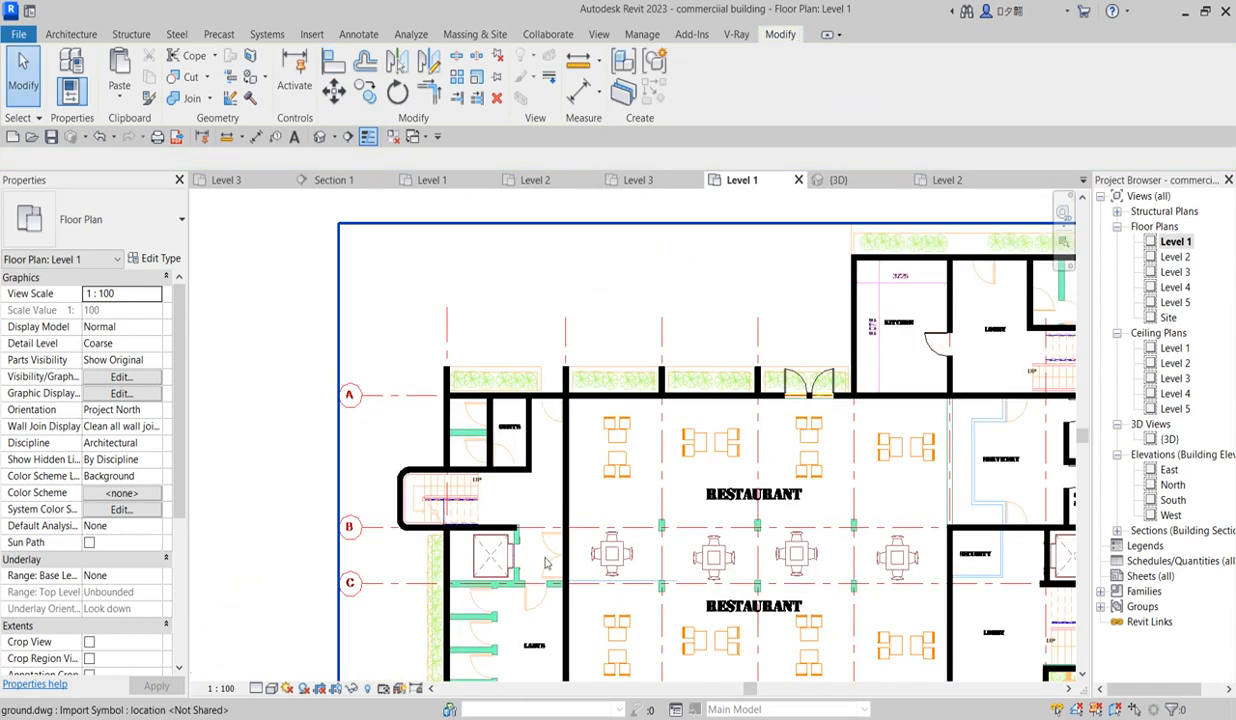
Step: Create a Generic - 200mm wall along grid C between the grid 8 and grid 7 walls, behind the lift and ladies toilet
scroll(558, 628, "up", 5)
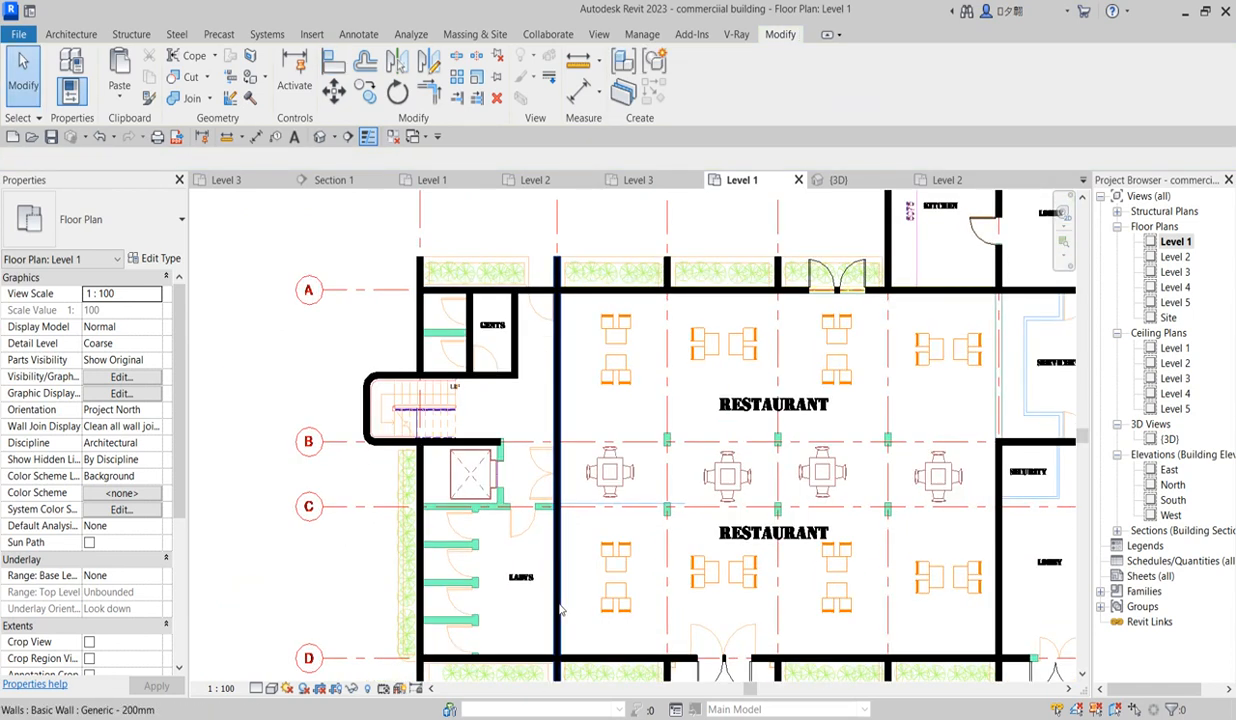
left_click(558, 521)
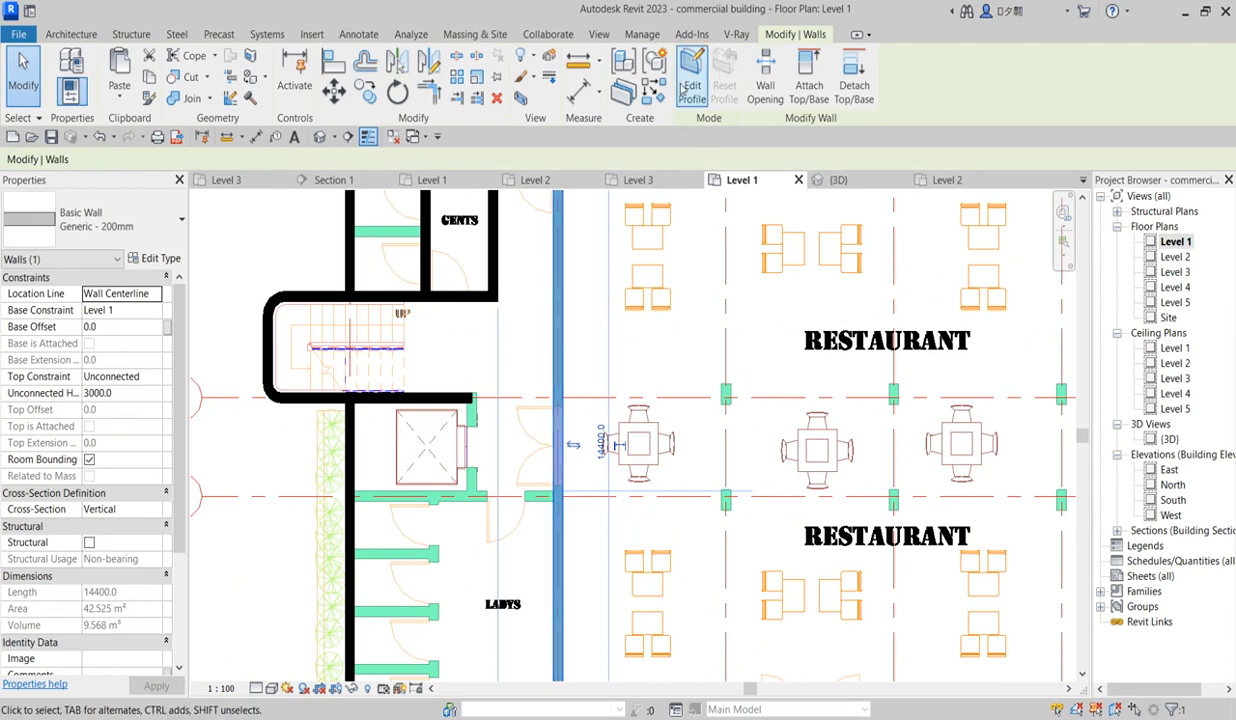
key("w")
key("a")
scroll(358, 498, "up", 5)
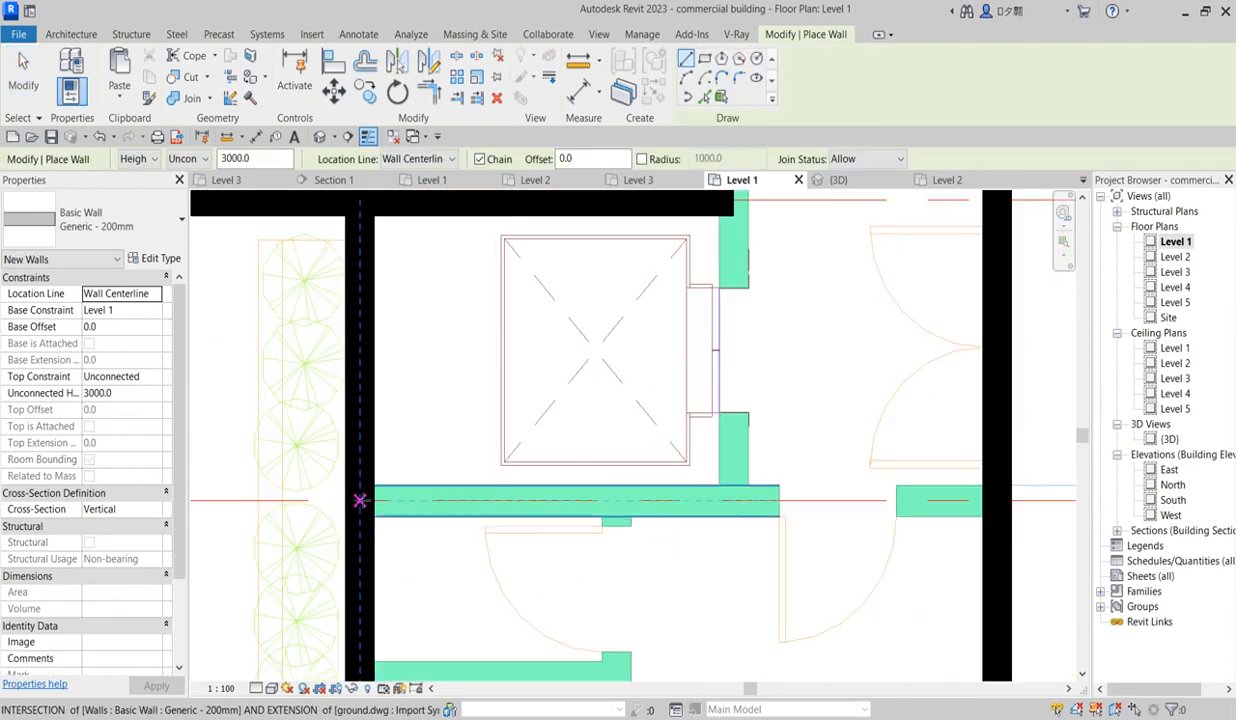
left_click(359, 500)
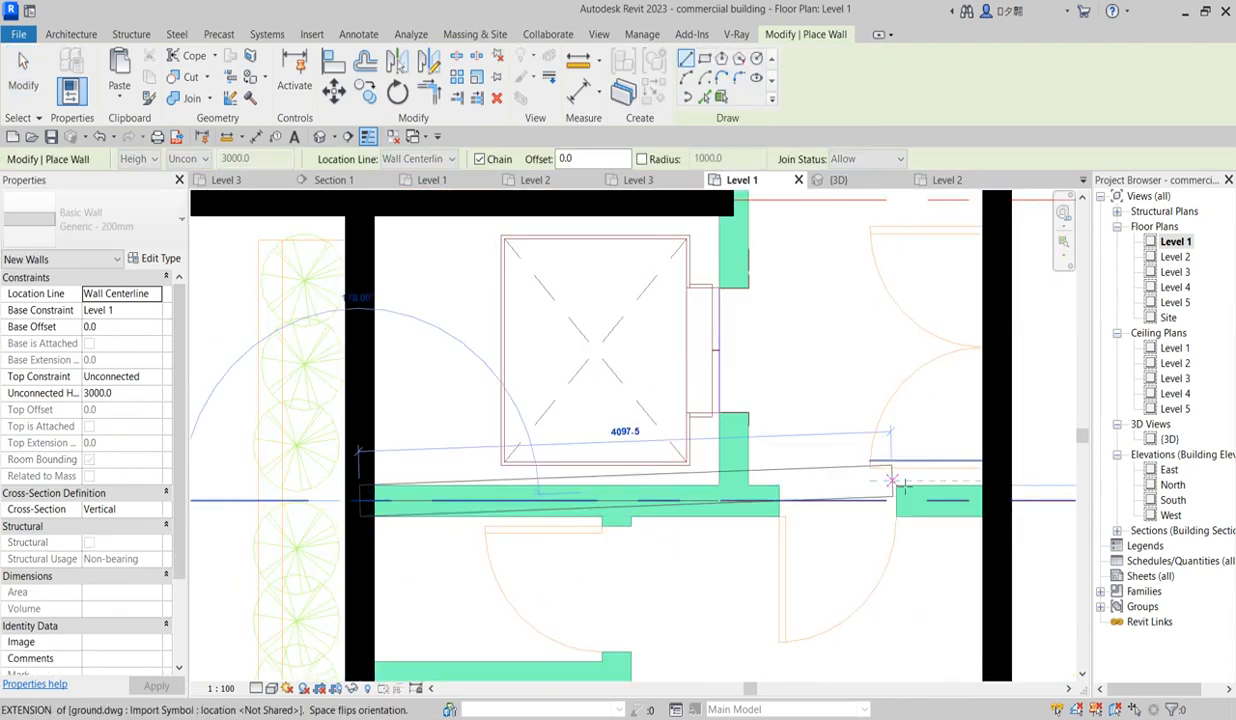
left_click(997, 501)
Step: Draw the lift's door-side wall from the end of the grid B staircase wall to the grid C wall
scroll(692, 466, "down", 3)
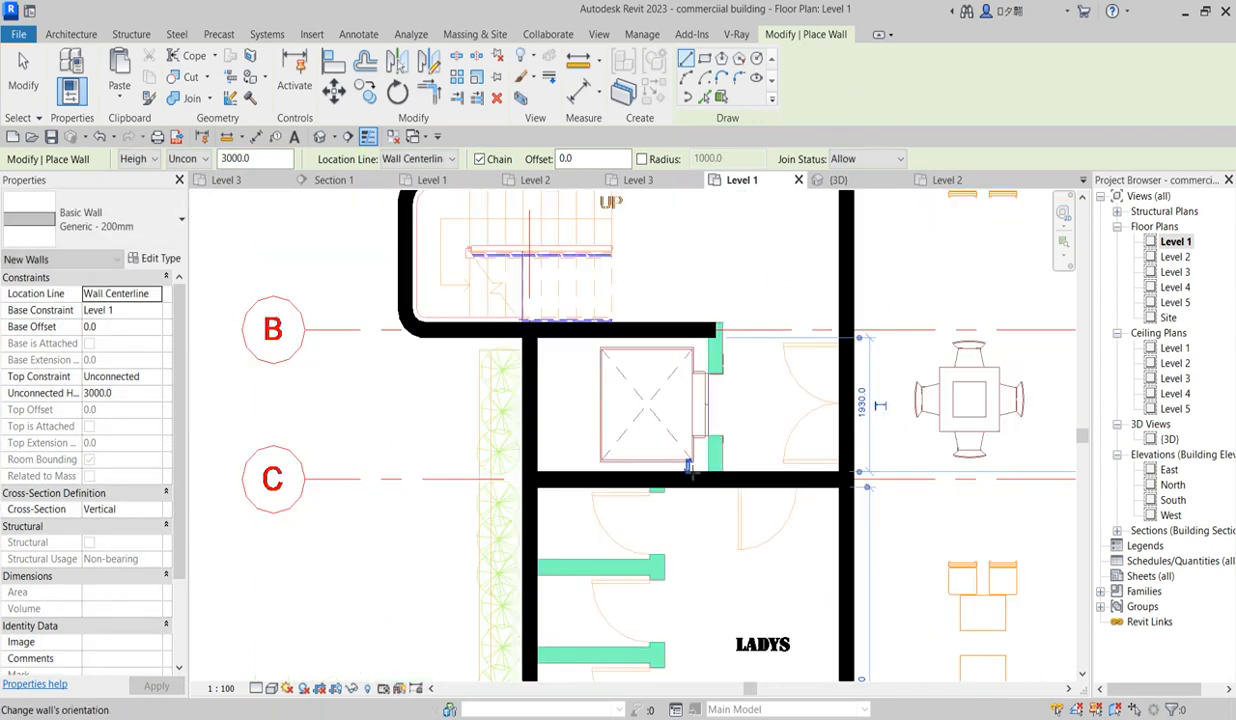
scroll(716, 335, "up", 2)
left_click(707, 330)
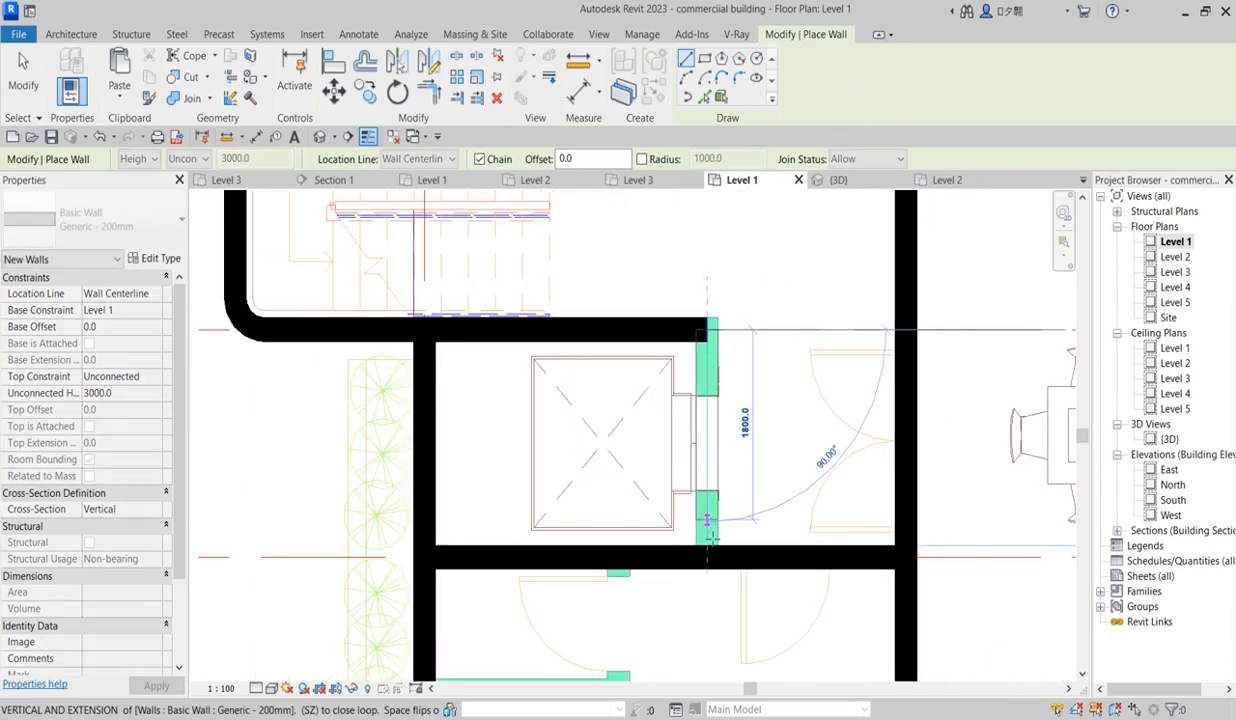
left_click(705, 555)
Step: Draw a wall about 5060 mm long along the ladies toilet's cubicle fronts, from the grid C wall to the grid D wall
scroll(705, 555, "down", 3)
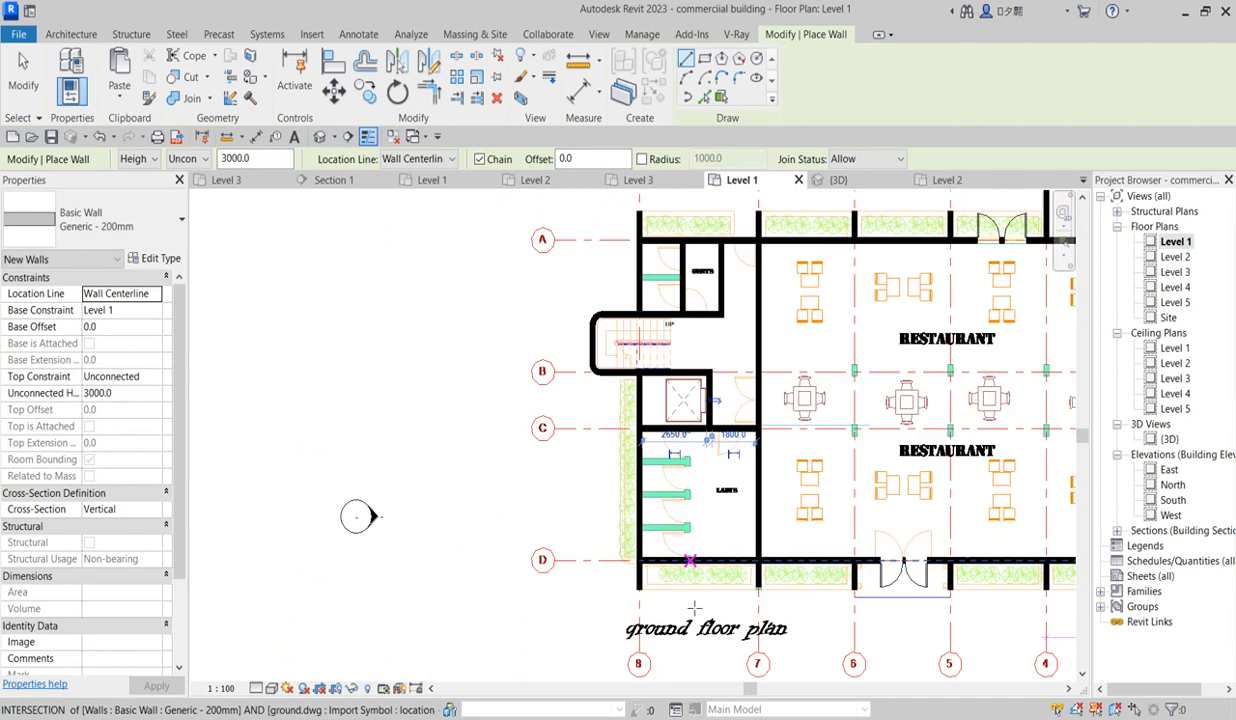
scroll(716, 312, "up", 3)
scroll(682, 346, "up", 2)
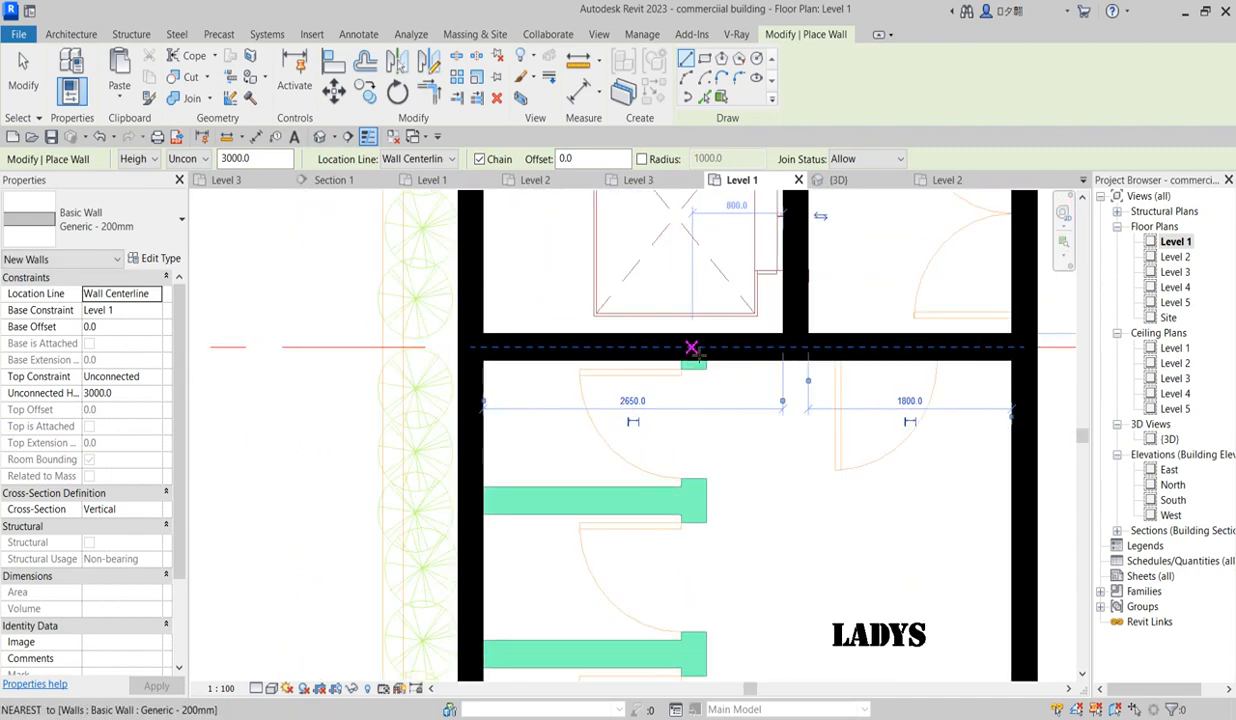
left_click(692, 348)
scroll(695, 575, "down", 5)
scroll(697, 645, "up", 10)
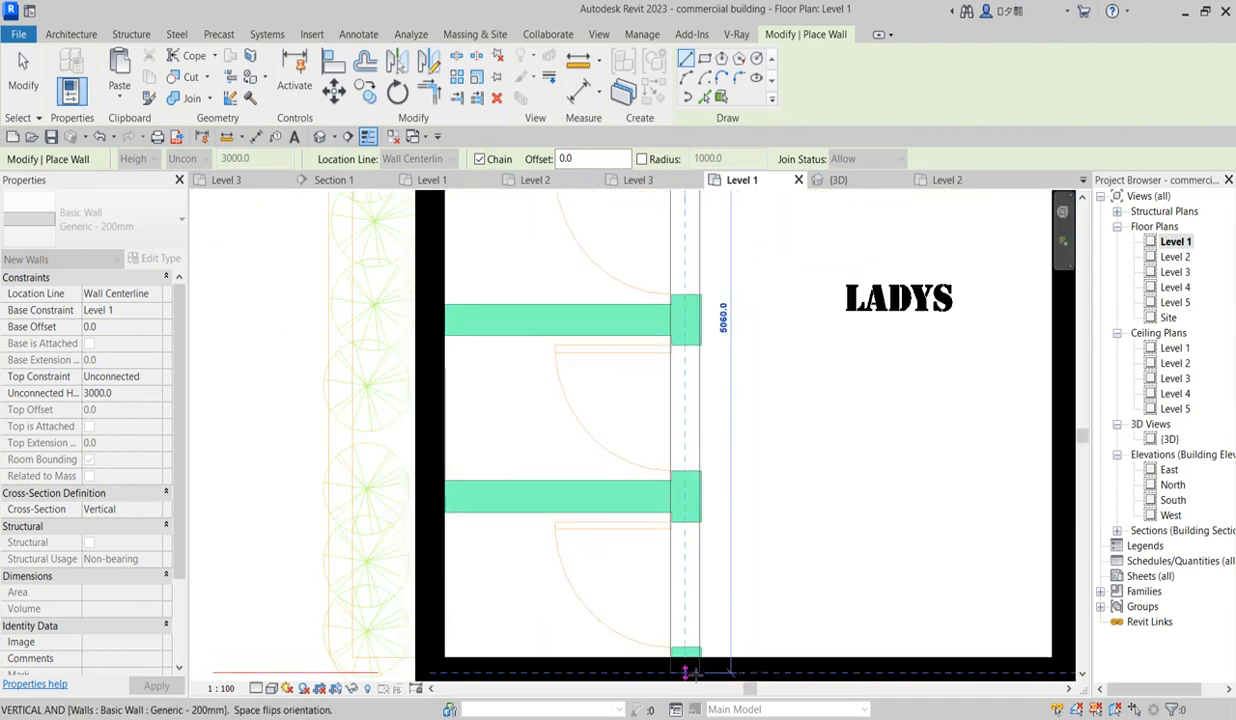
left_click(686, 671)
key("Escape")
Step: Align the face of the ladies cubicle-front wall with the wall edge in the imported plan, and end the command
left_click(333, 64)
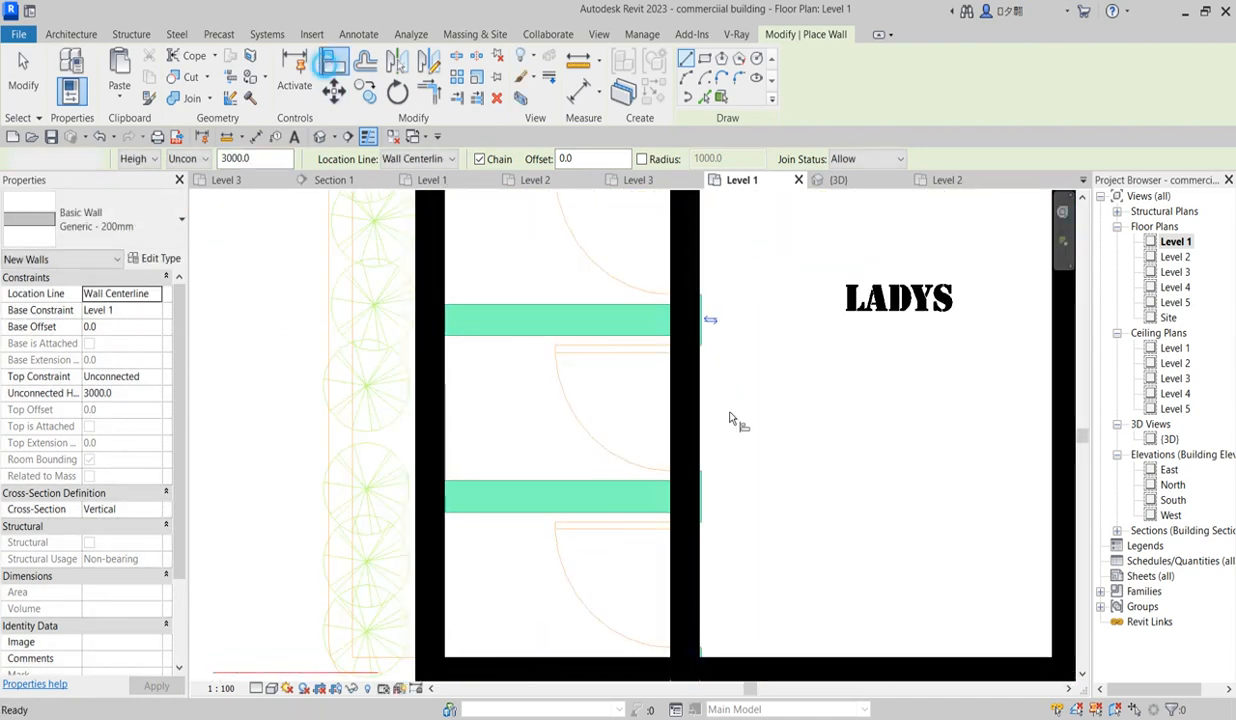
scroll(740, 552, "up", 4)
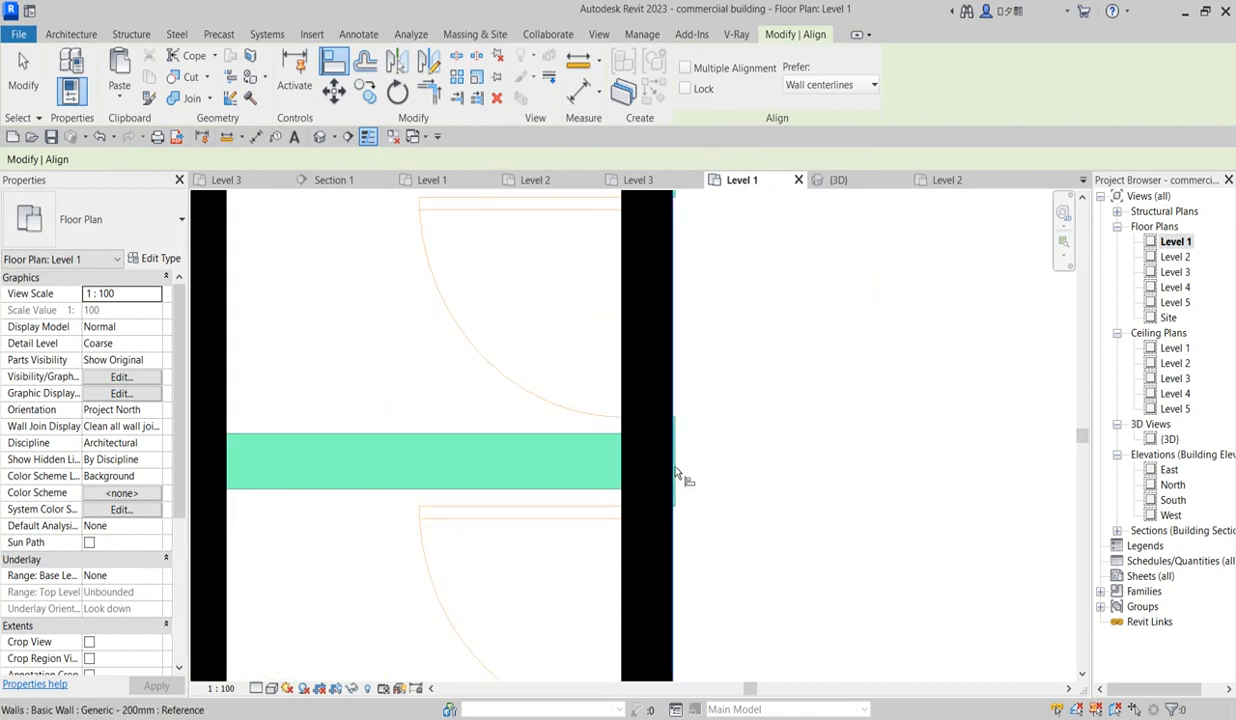
scroll(690, 540, "down", 3)
scroll(700, 560, "up", 5)
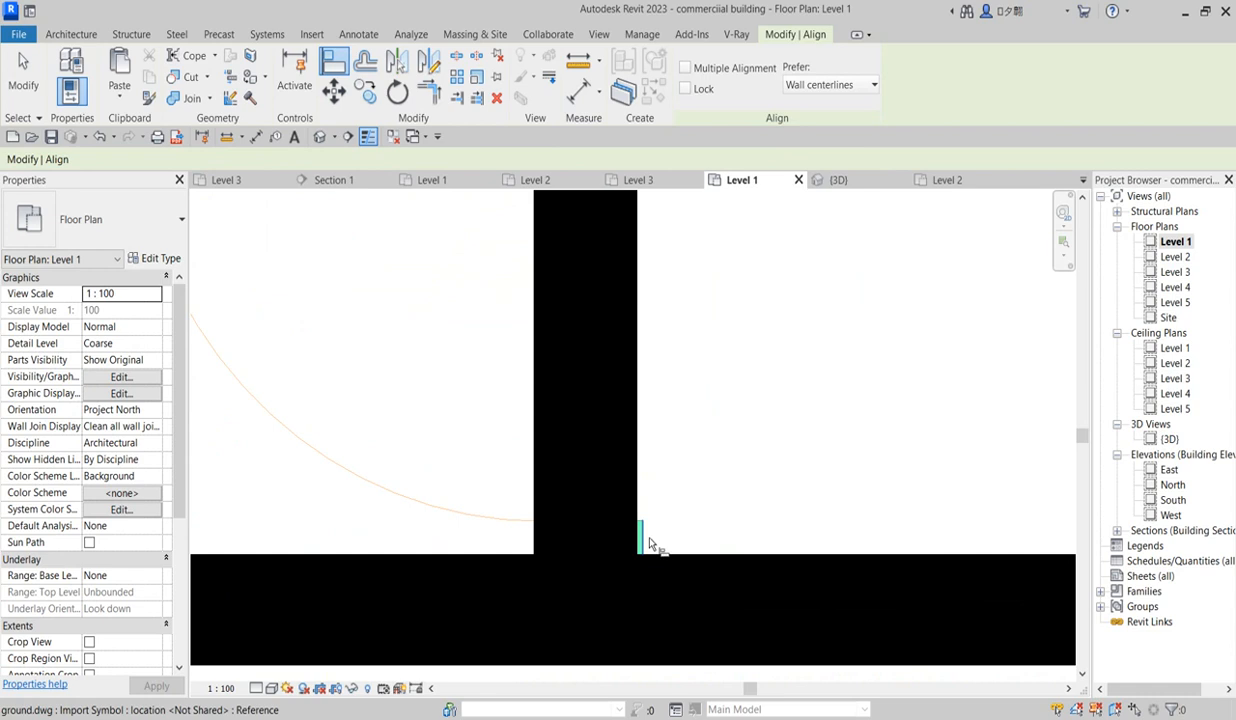
left_click(642, 505)
scroll(645, 490, "down", 4)
right_click(780, 362)
left_click(812, 370)
right_click(746, 346)
left_click(790, 357)
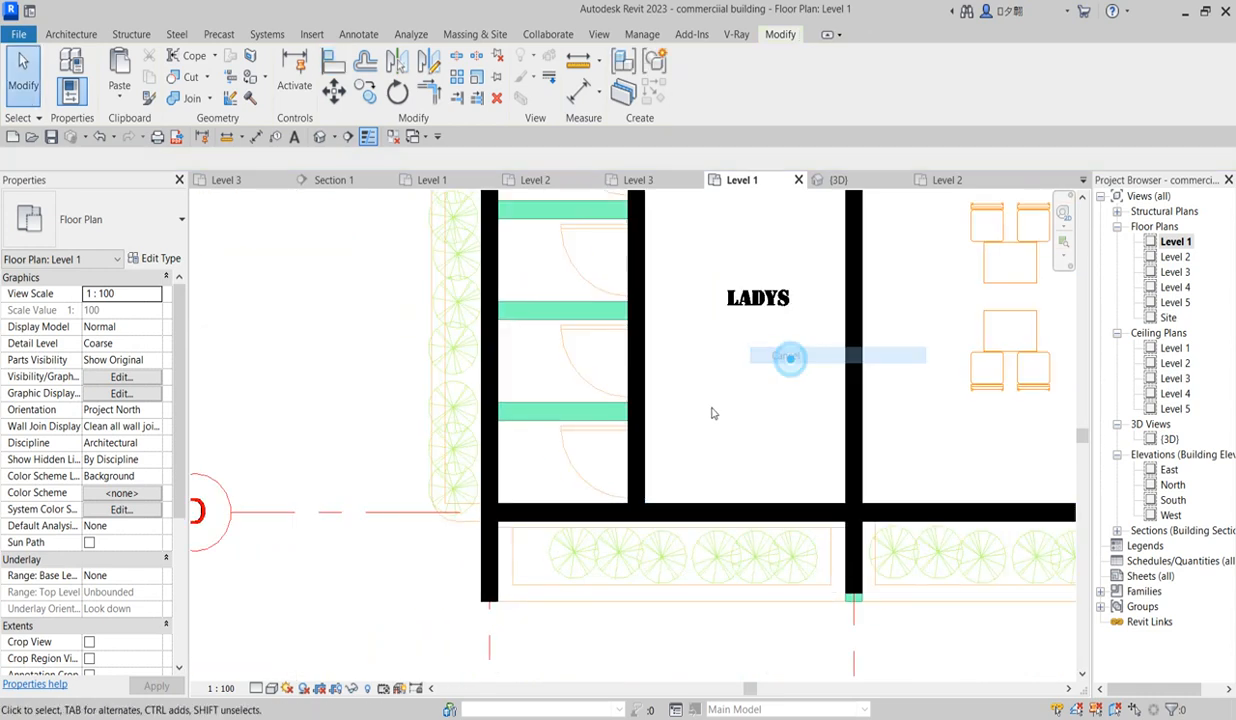
Step: Create a wall similar to the ladies cubicle-front wall as the cubicle partition nearest grid C, about 1975 mm long
scroll(713, 413, "down", 3)
scroll(656, 416, "up", 3)
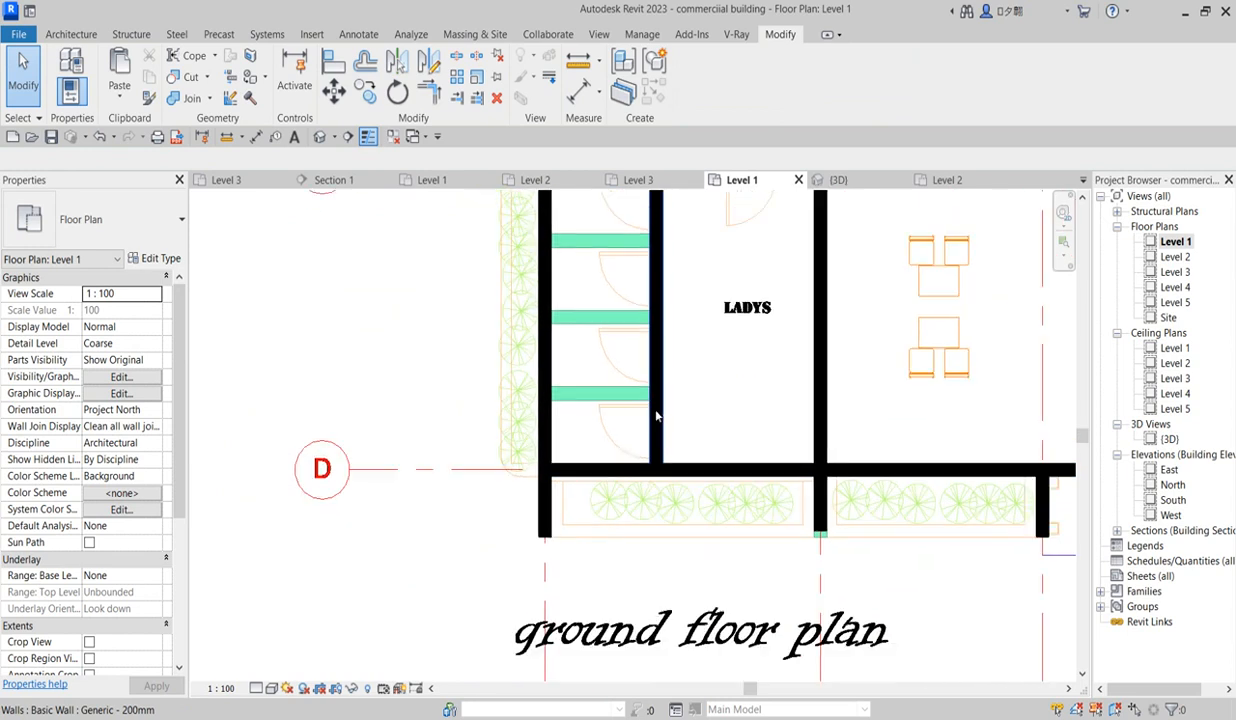
scroll(656, 416, "down", 2)
left_click(655, 405)
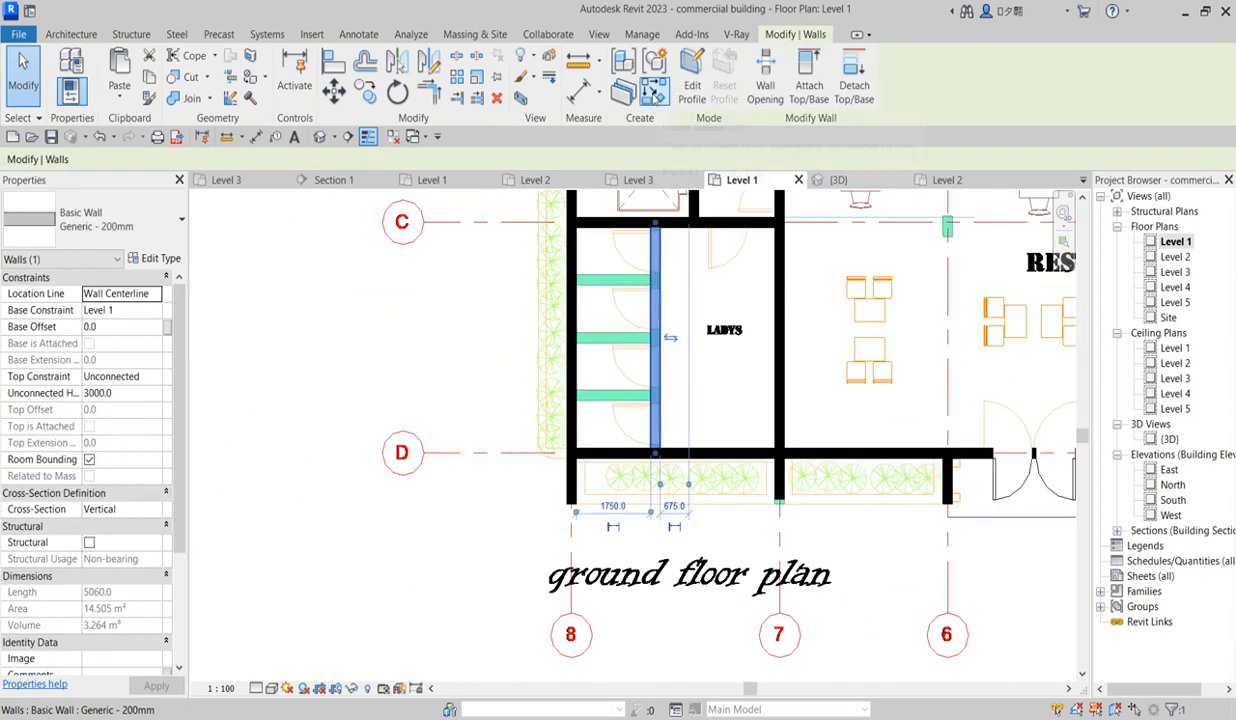
left_click(651, 92)
scroll(585, 290, "up", 4)
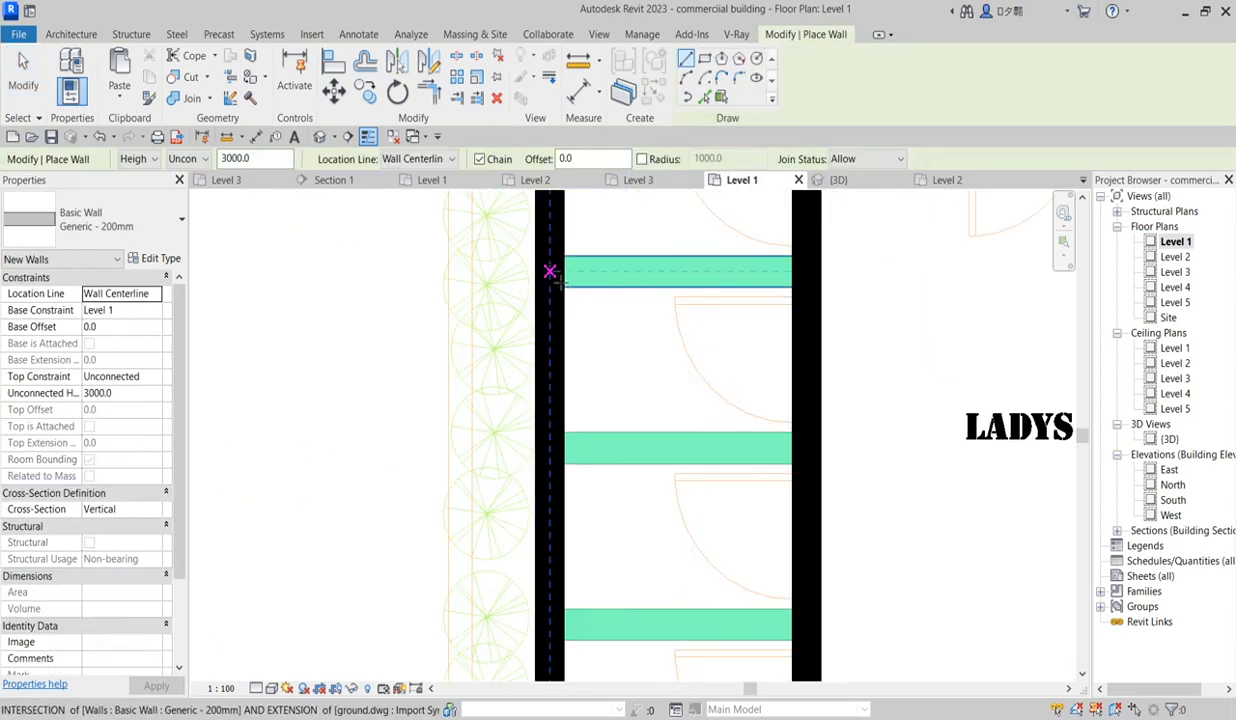
left_click(549, 271)
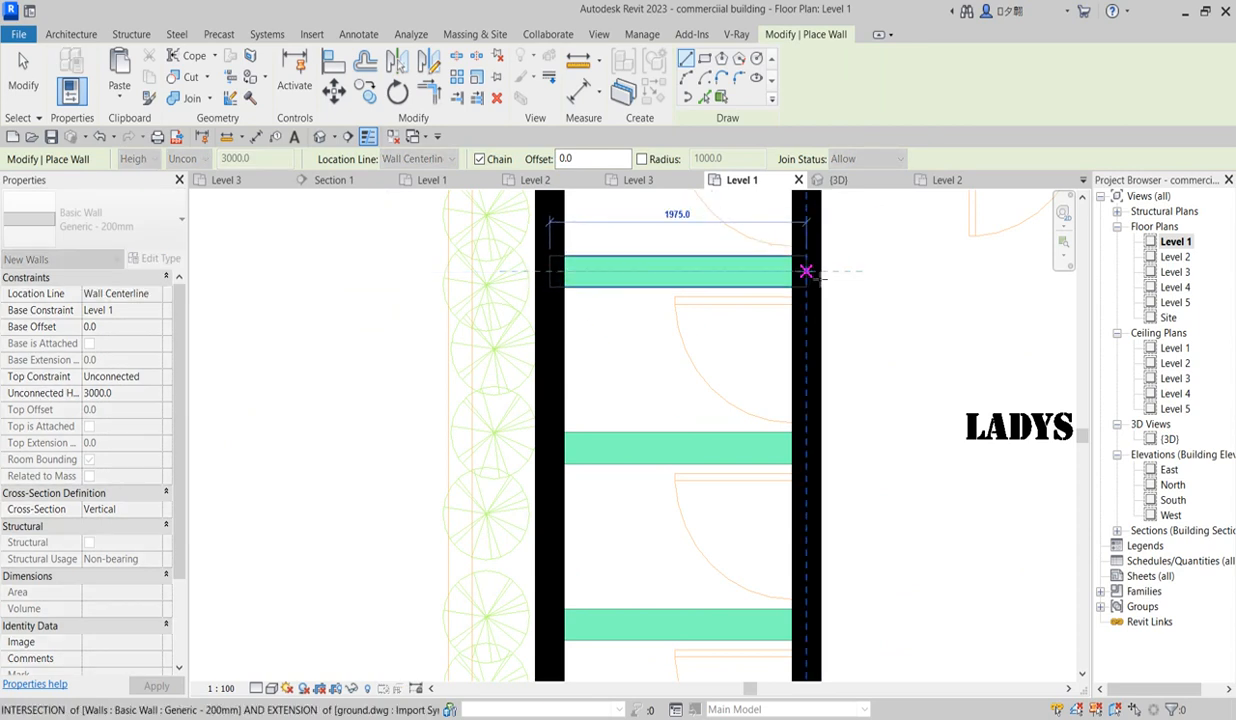
left_click(806, 271)
key("Escape")
Step: Draw the middle cubicle partition of the ladies toilet, from the grid 8 wall to the cubicle-front wall
scroll(800, 270, "down", 3)
scroll(645, 378, "up", 4)
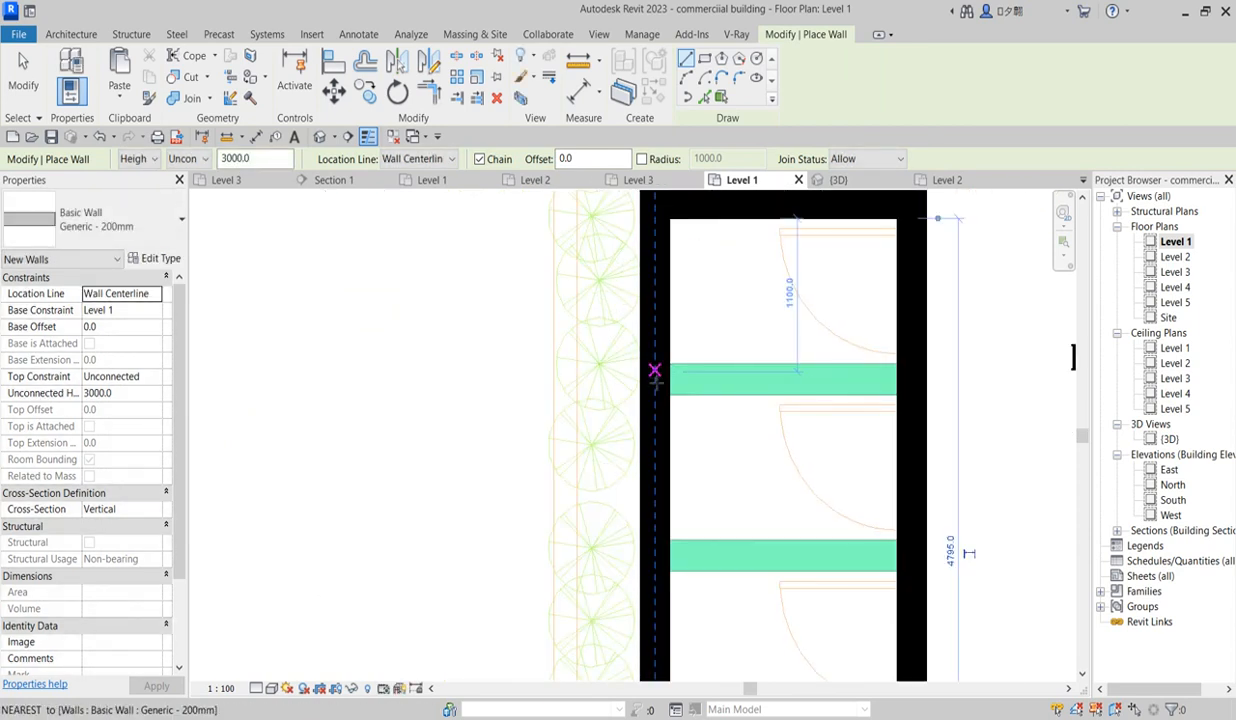
left_click(655, 379)
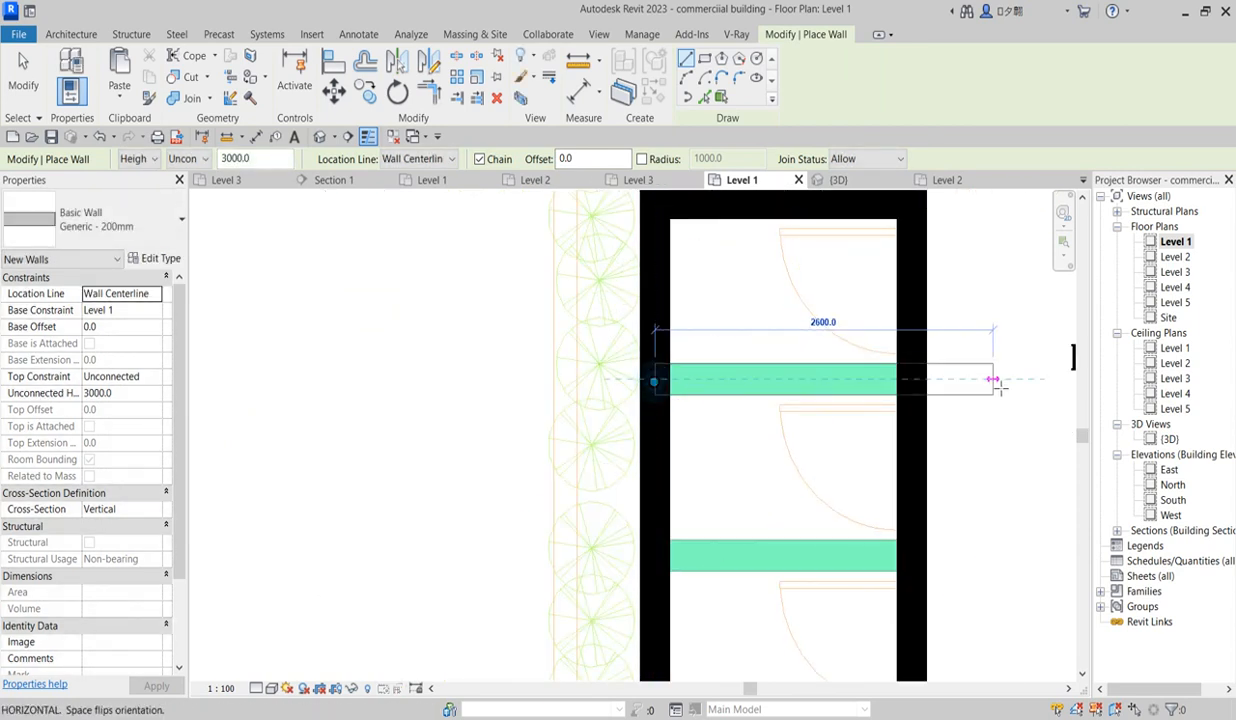
left_click(916, 379)
key("Escape")
Step: Draw the ladies cubicle partition nearest grid D, about 1975 mm long, from the grid 8 wall to the cubicle-front wall
scroll(745, 386, "down", 3)
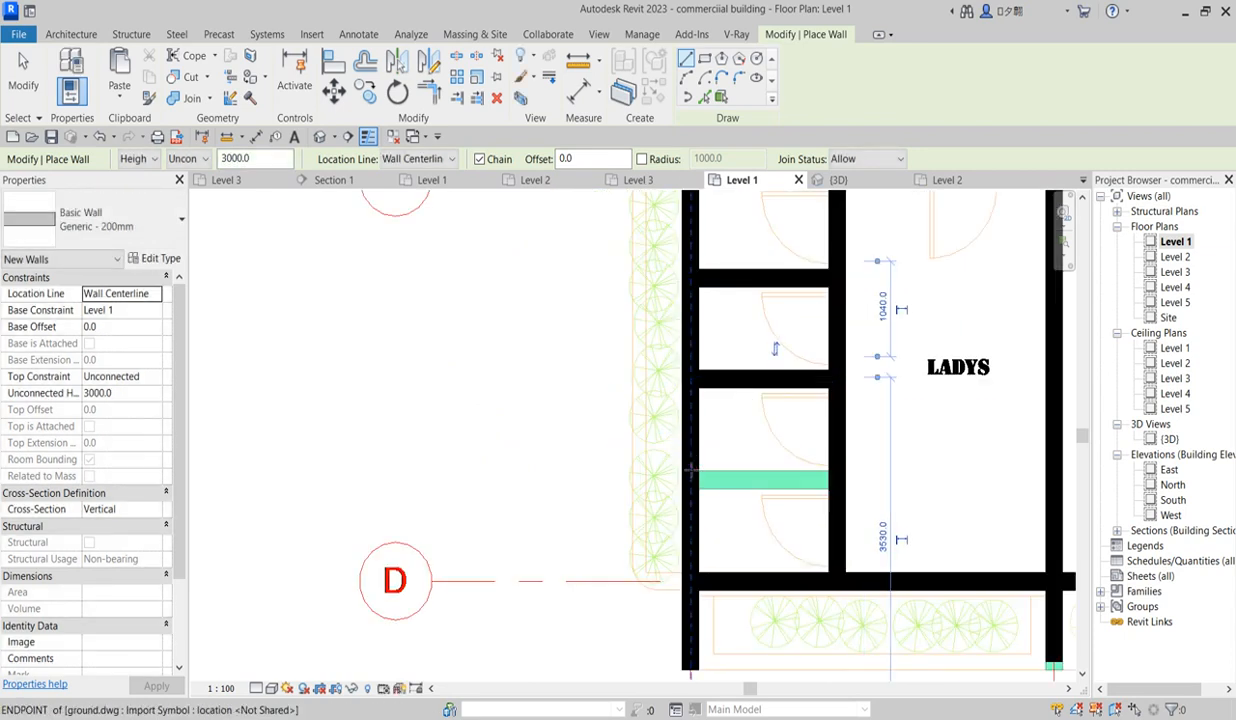
scroll(688, 463, "up", 3)
left_click(693, 489)
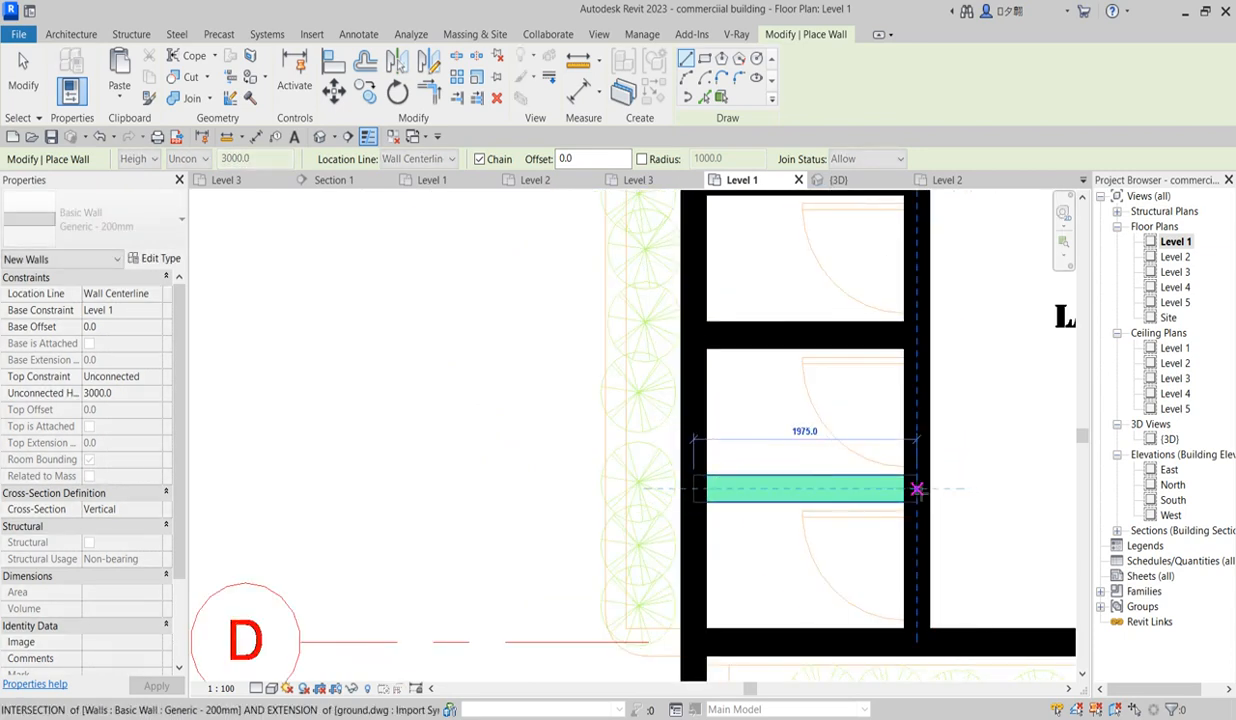
left_click(916, 488)
key("Escape")
Step: Examine the Level 1 plan from the ladies toilet to the lobby and security area for missing walls, and end wall placement
scroll(715, 437, "down", 3)
scroll(714, 437, "down", 2)
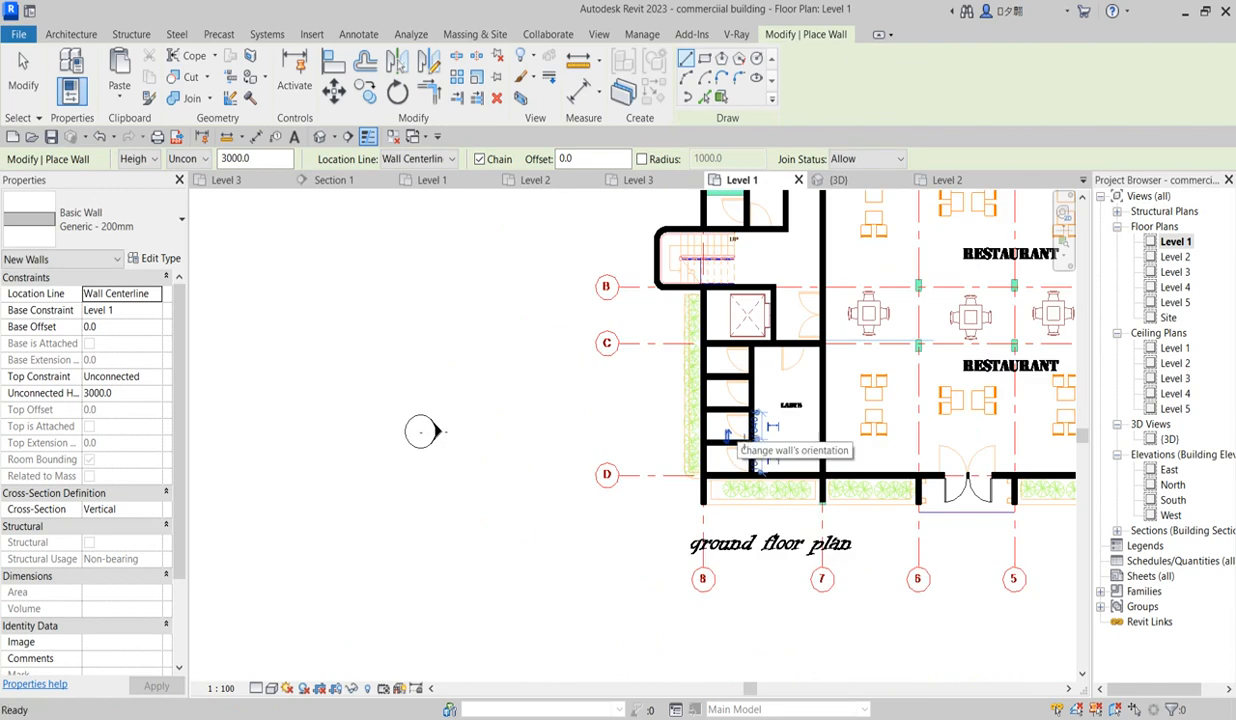
scroll(910, 450, "down", 3)
scroll(864, 494, "up", 2)
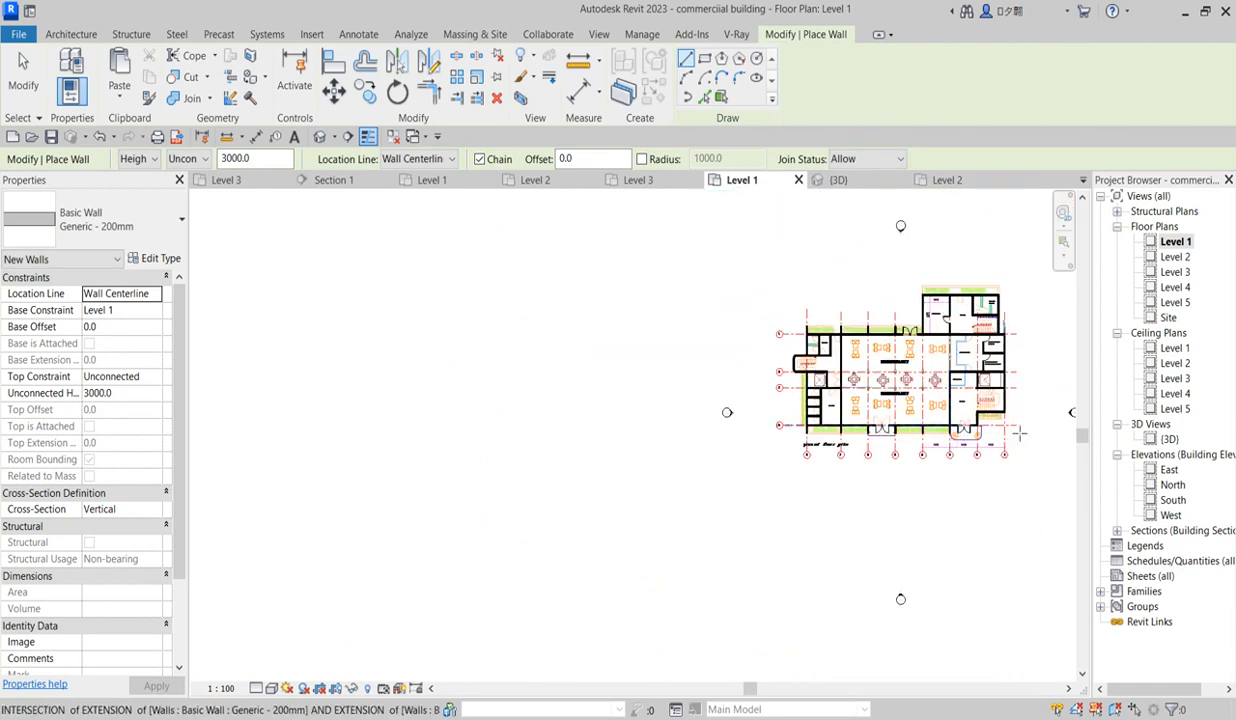
scroll(980, 420, "up", 5)
scroll(860, 450, "down", 4)
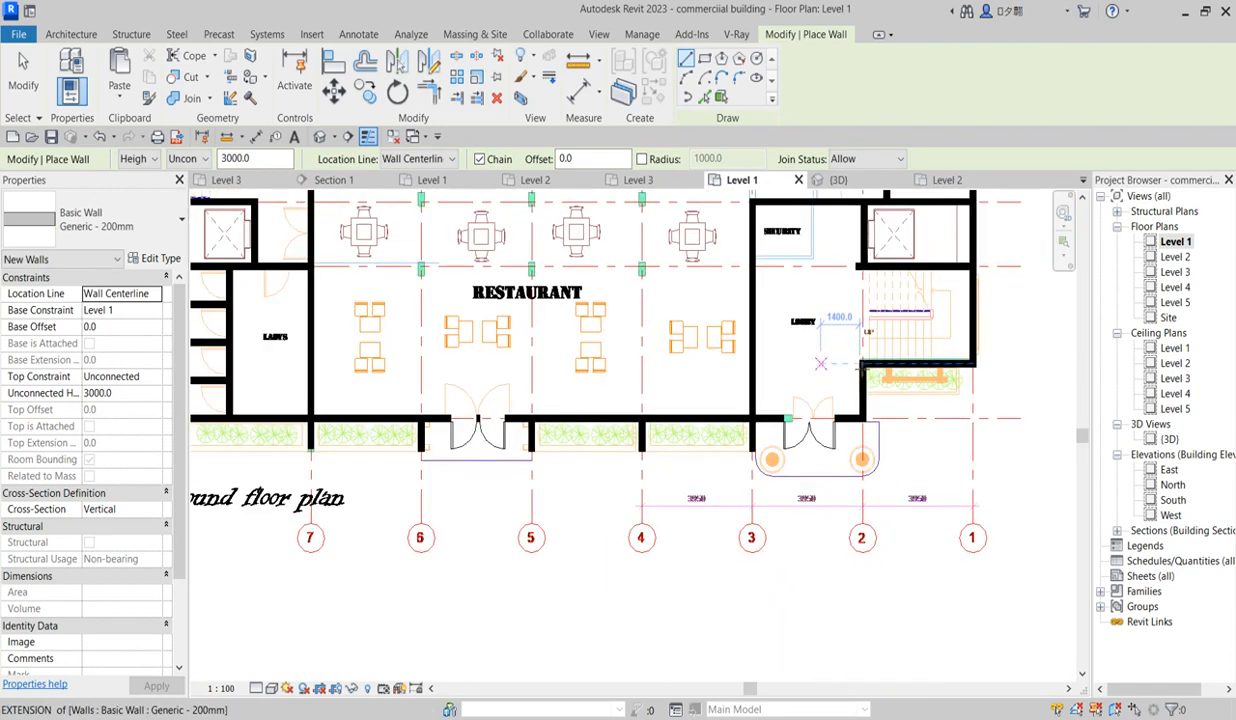
scroll(904, 441, "up", 2)
scroll(886, 402, "down", 2)
scroll(862, 390, "down", 3)
scroll(848, 346, "up", 4)
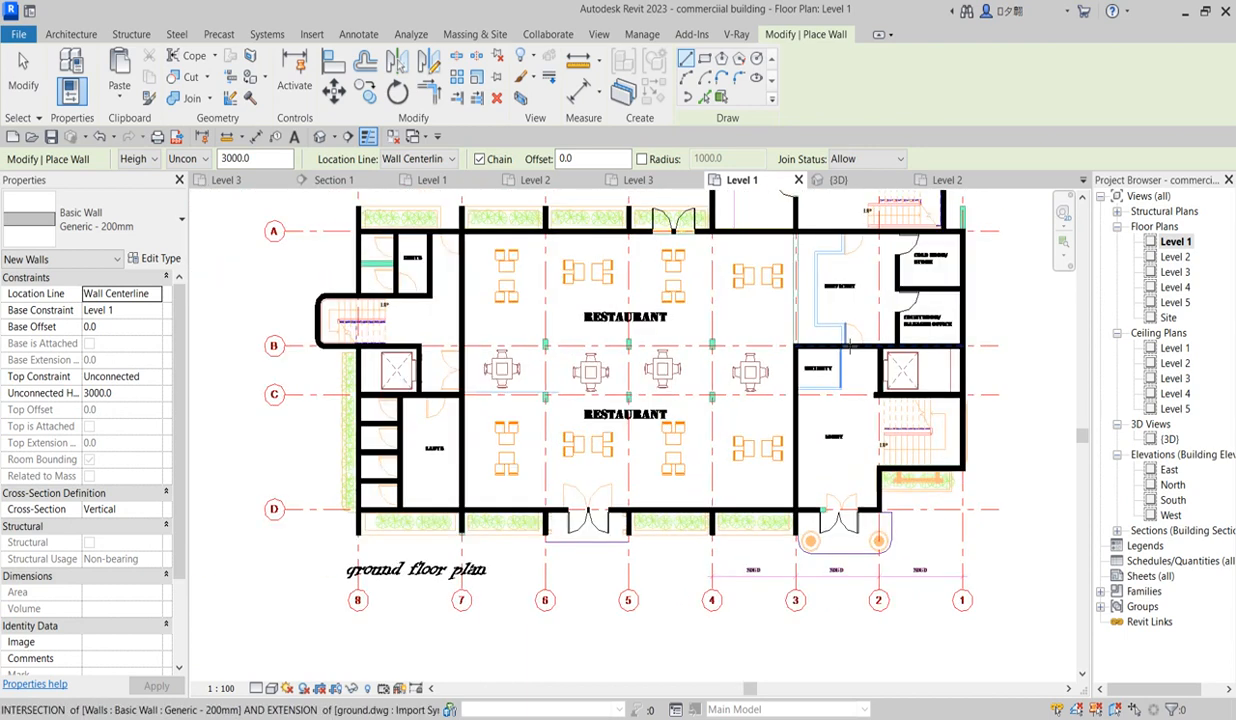
key("Escape")
key("Escape")
Step: Draw a Generic - 200mm wall with an unconnected height of 900 mm along grid 3, about 5060 mm long, from the security room corner to the grid A wall
scroll(815, 365, "up", 3)
scroll(812, 370, "down", 3)
scroll(808, 376, "up", 3)
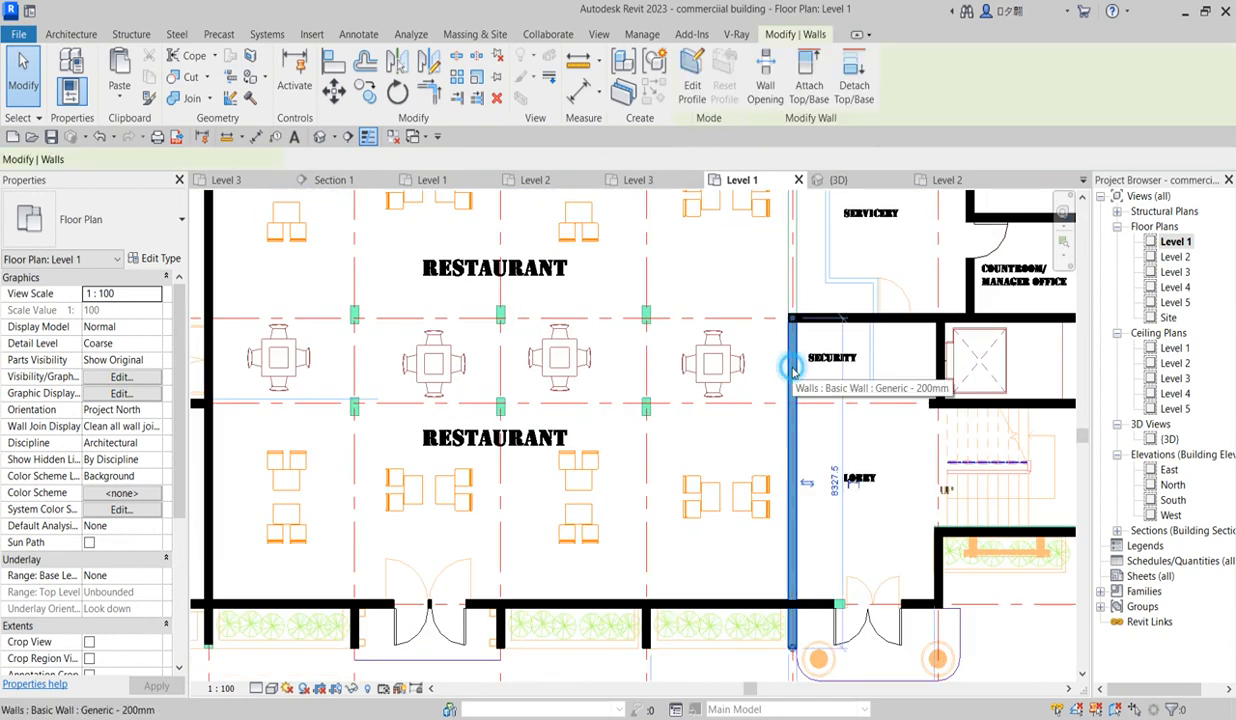
left_click(790, 368)
scroll(790, 370, "down", 3)
scroll(786, 494, "up", 3)
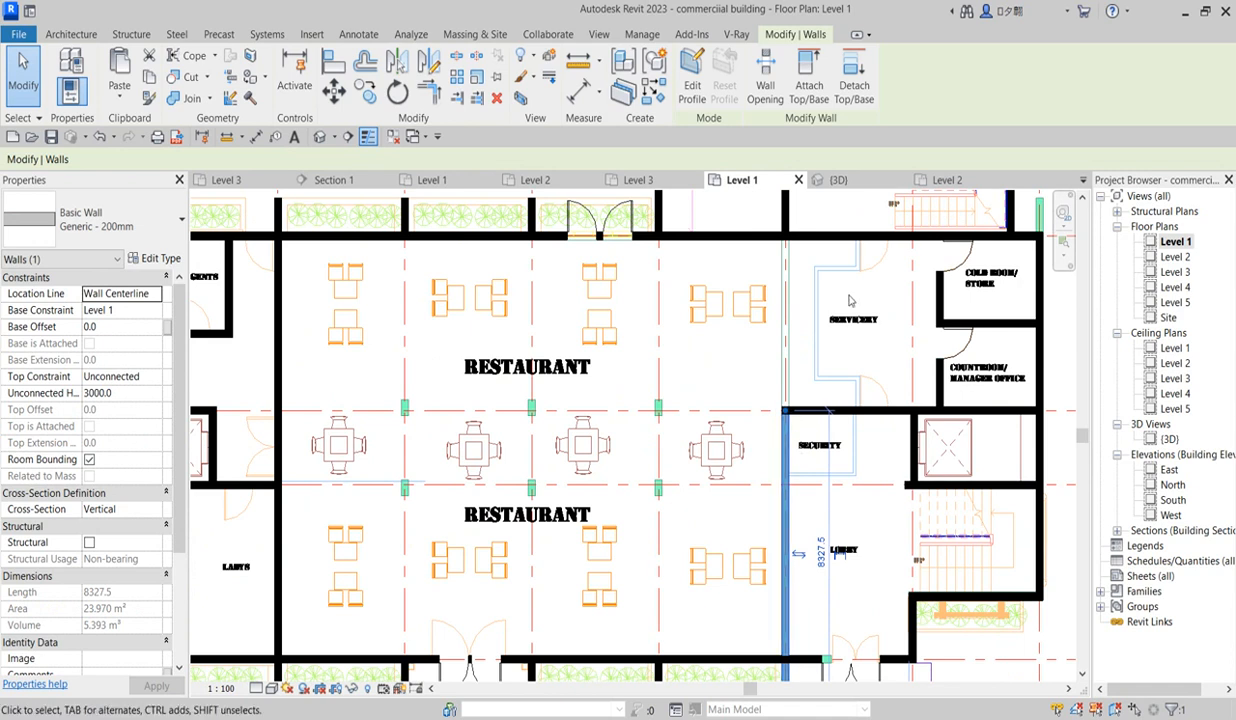
scroll(846, 375, "up", 1)
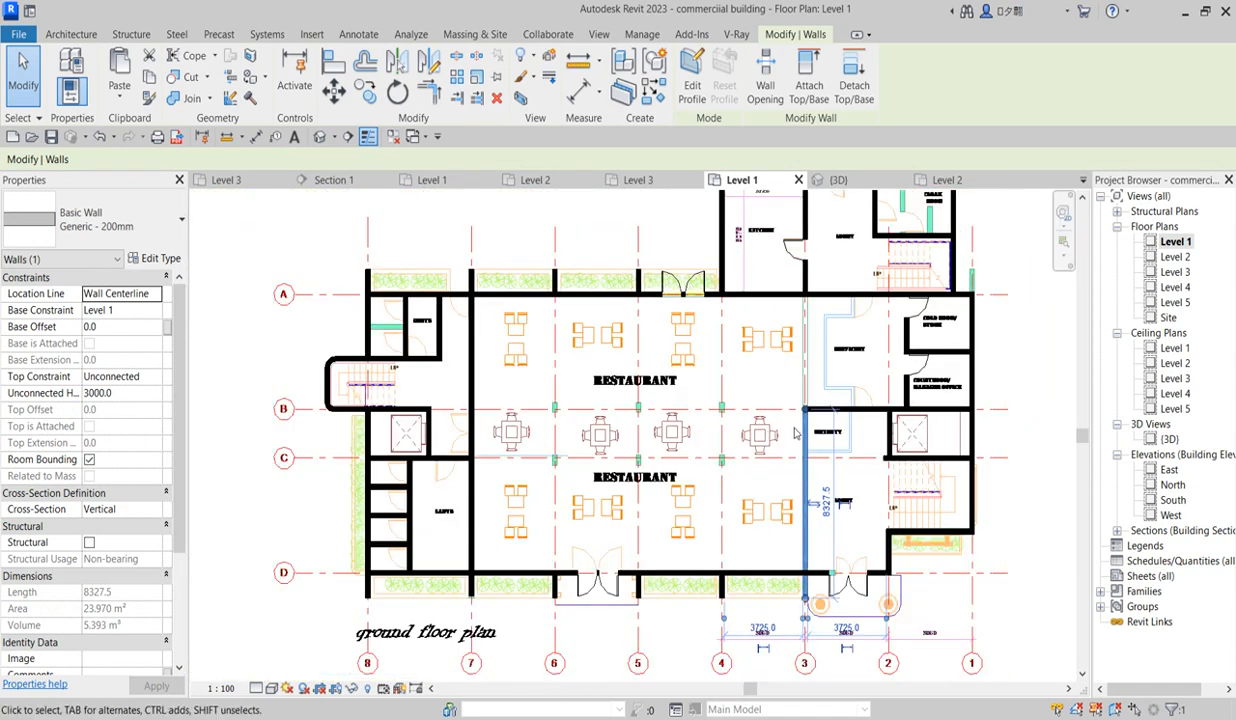
scroll(801, 341, "up", 2)
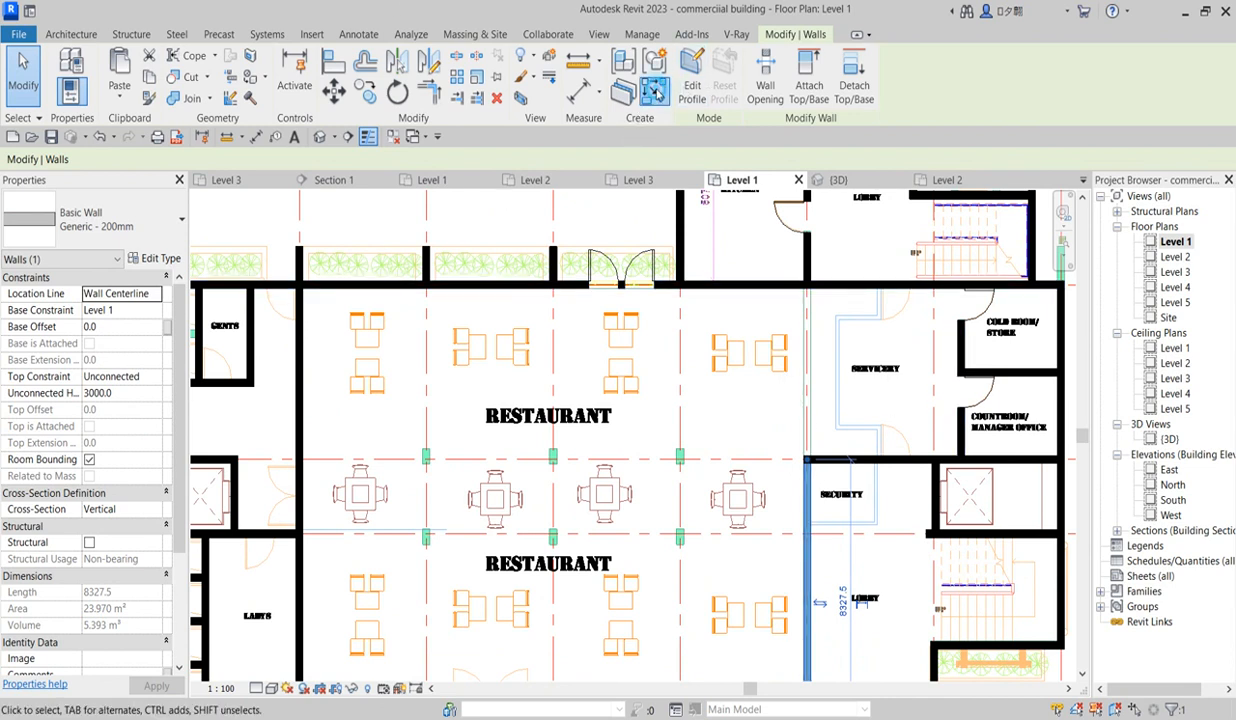
left_click(633, 92)
scroll(815, 476, "up", 1)
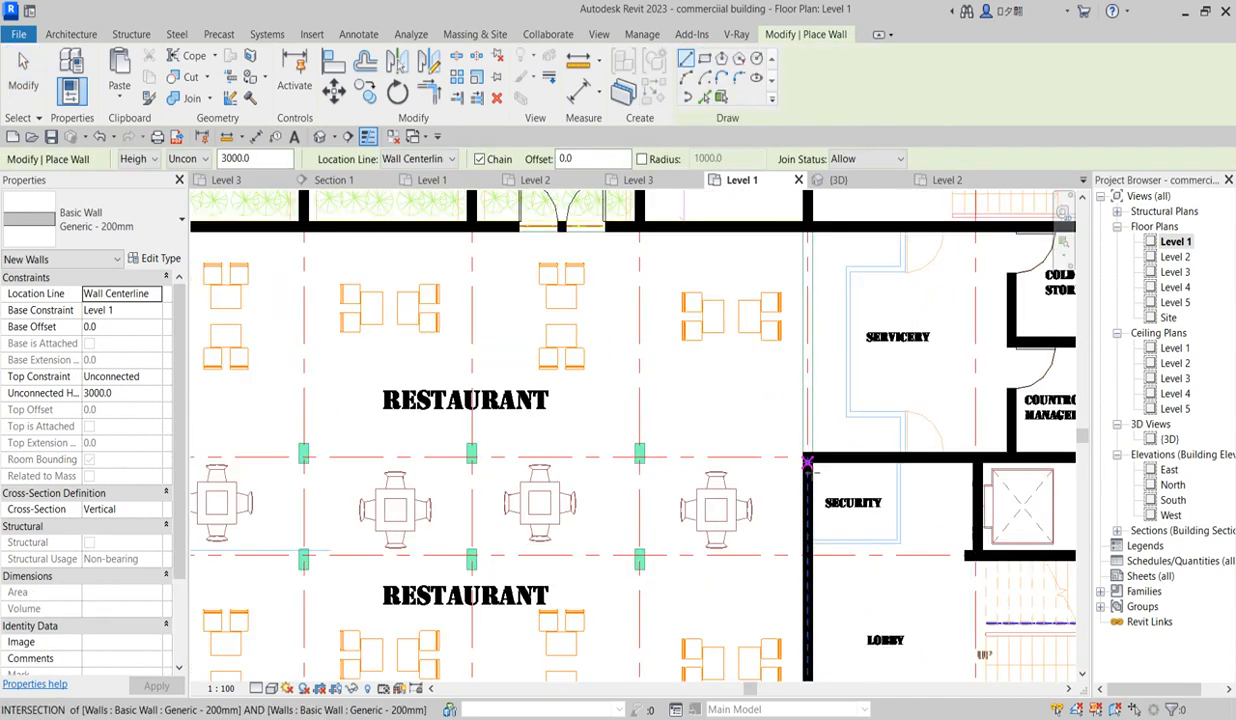
left_click(139, 399)
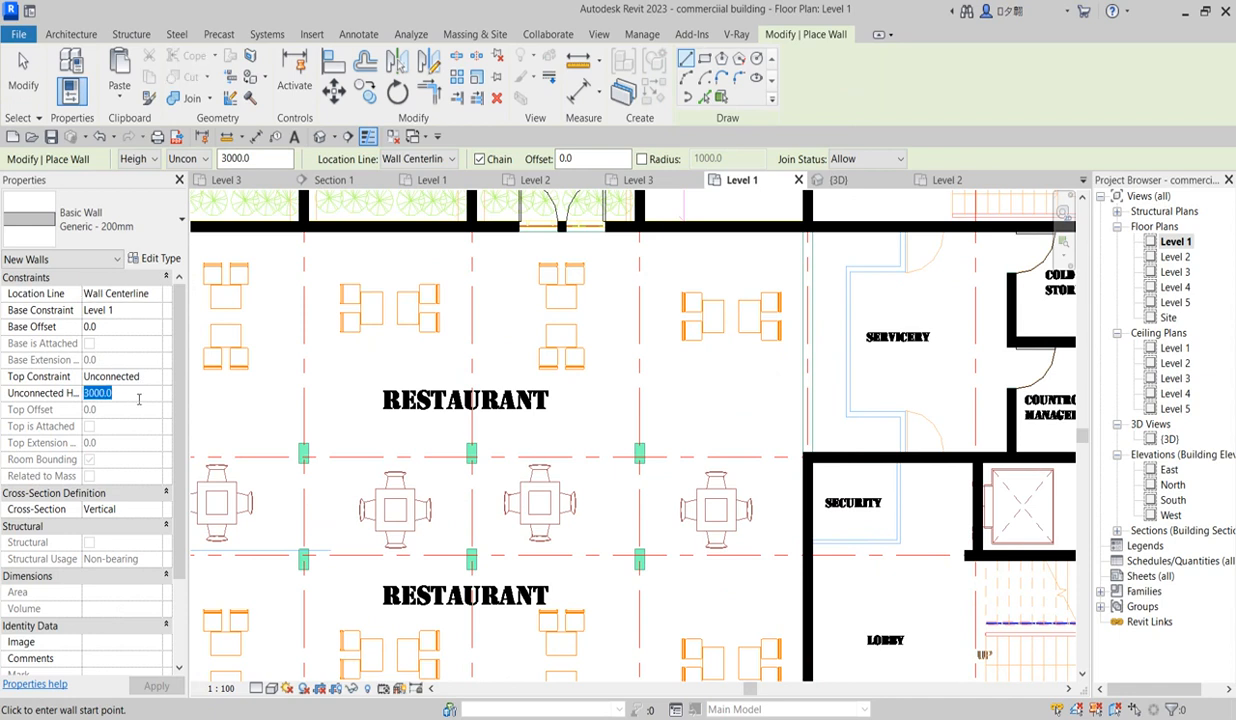
type("1")
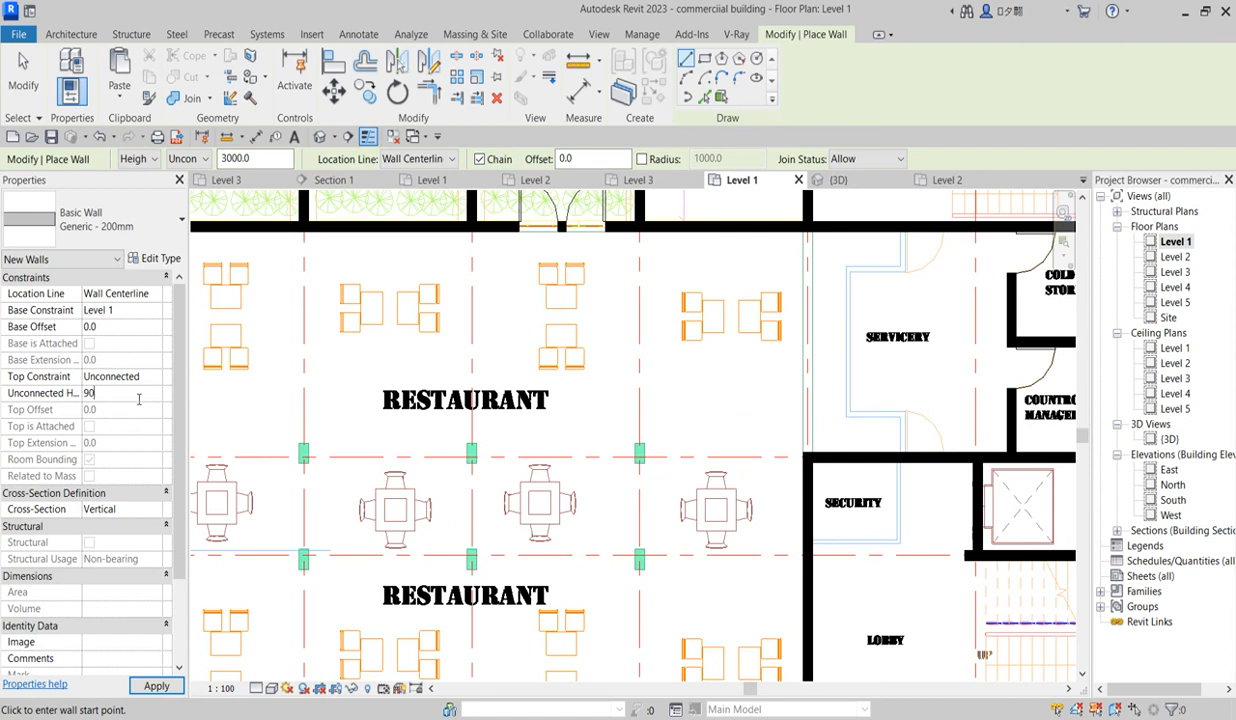
left_click(808, 461)
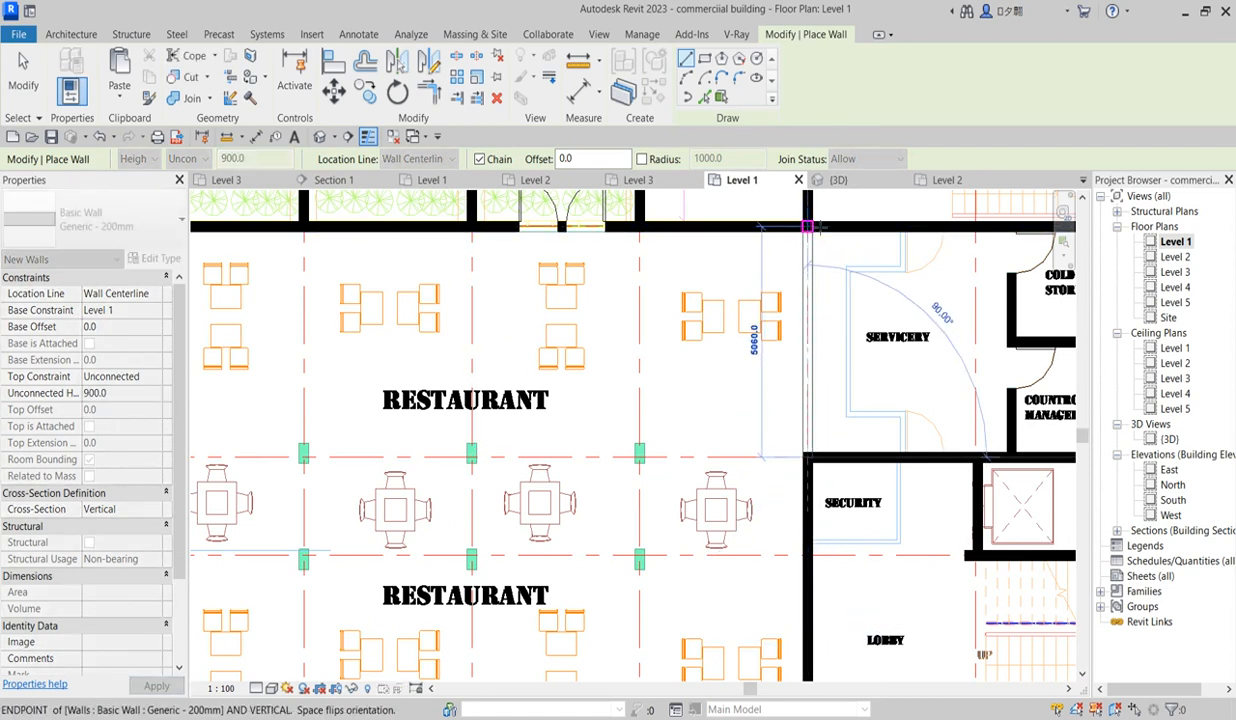
key("Escape")
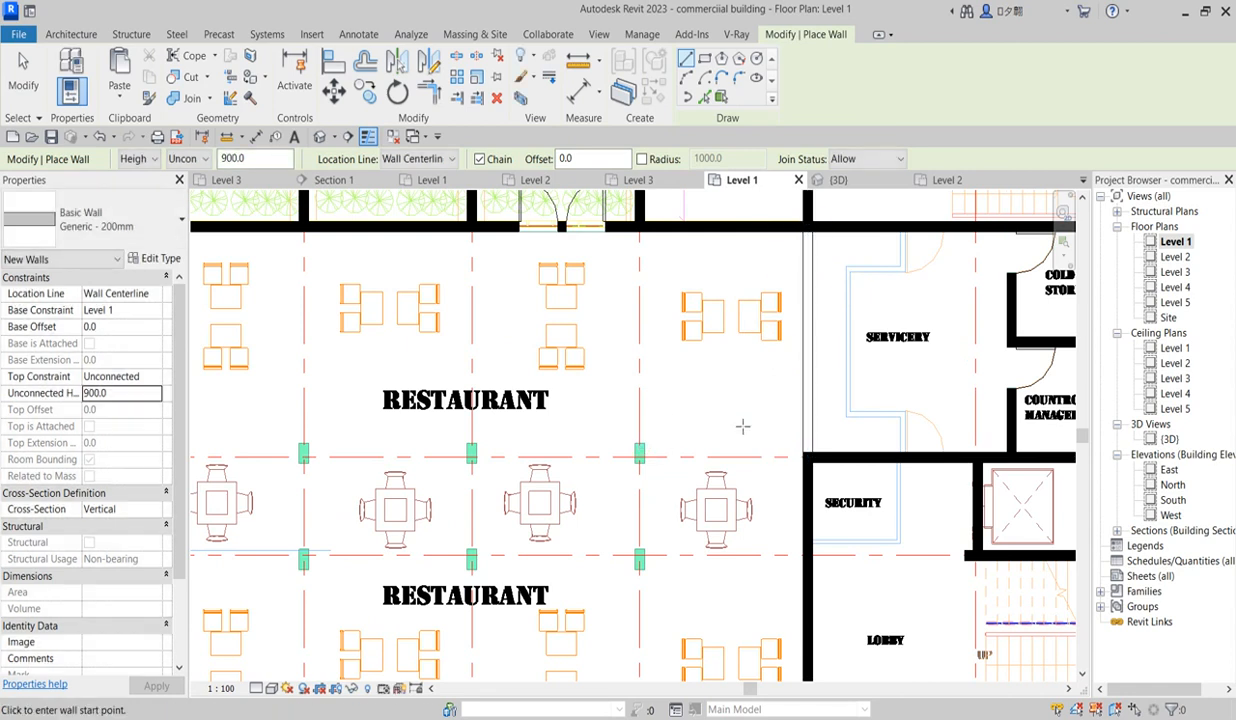
scroll(851, 365, "down", 3)
key("Escape")
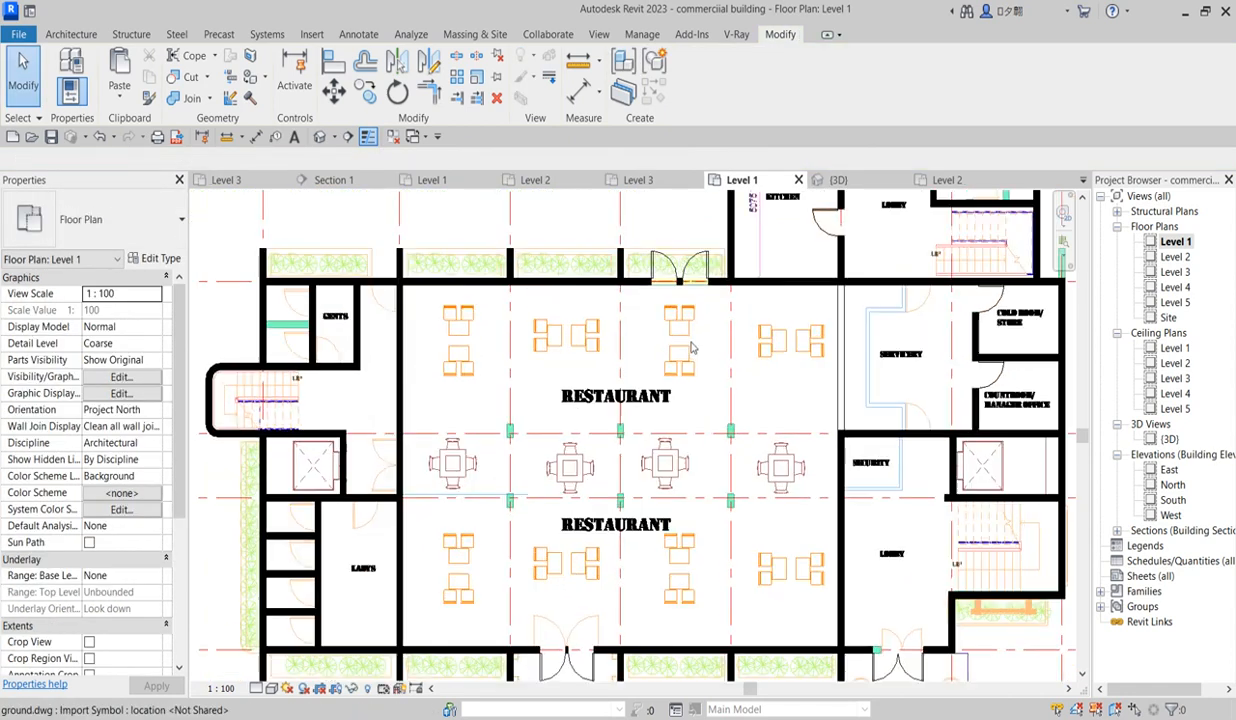
Step: Examine the type dimensions of the ExtDbl (4) door 1510 x 2110mm 2 without changing them
scroll(491, 444, "down", 1)
scroll(491, 444, "down", 1)
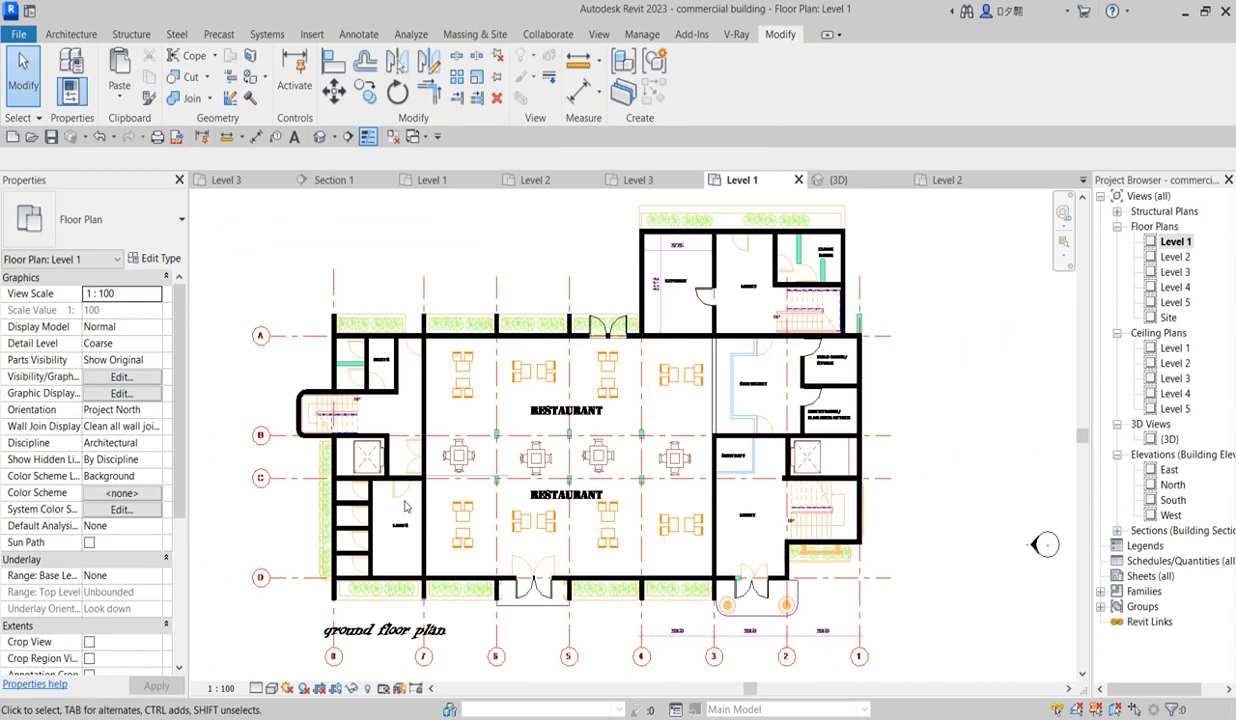
scroll(404, 442, "up", 2)
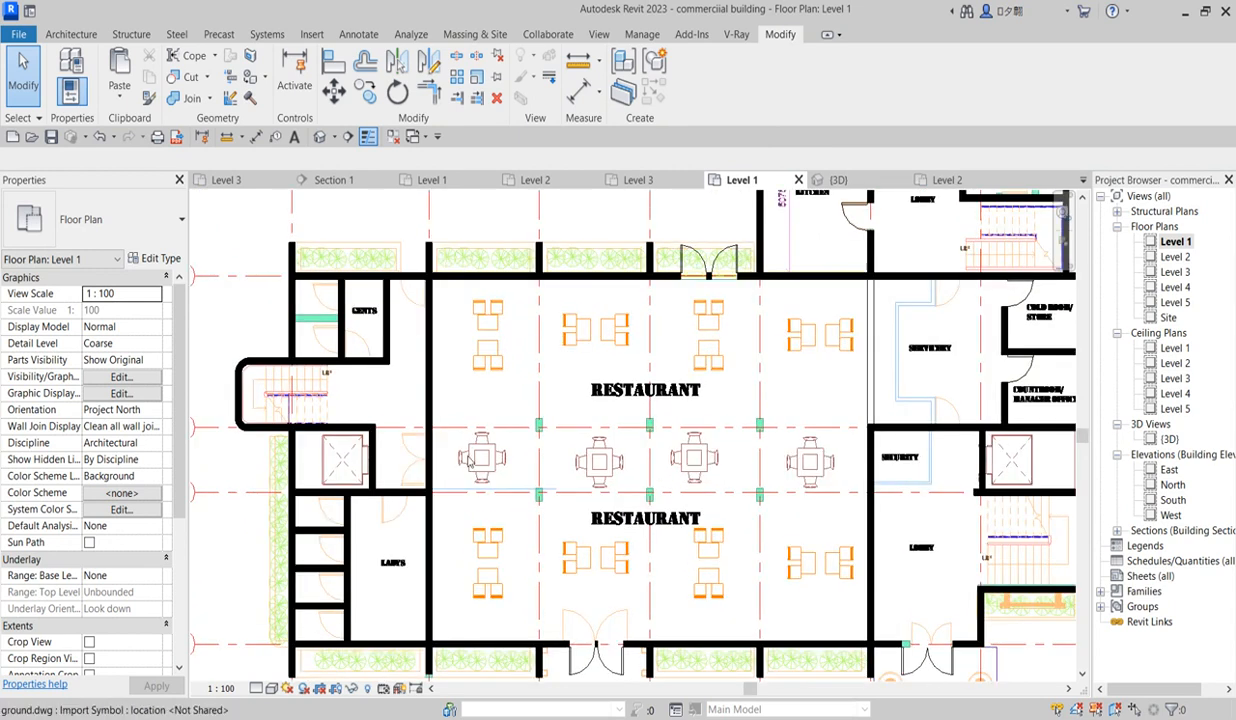
left_click(66, 34)
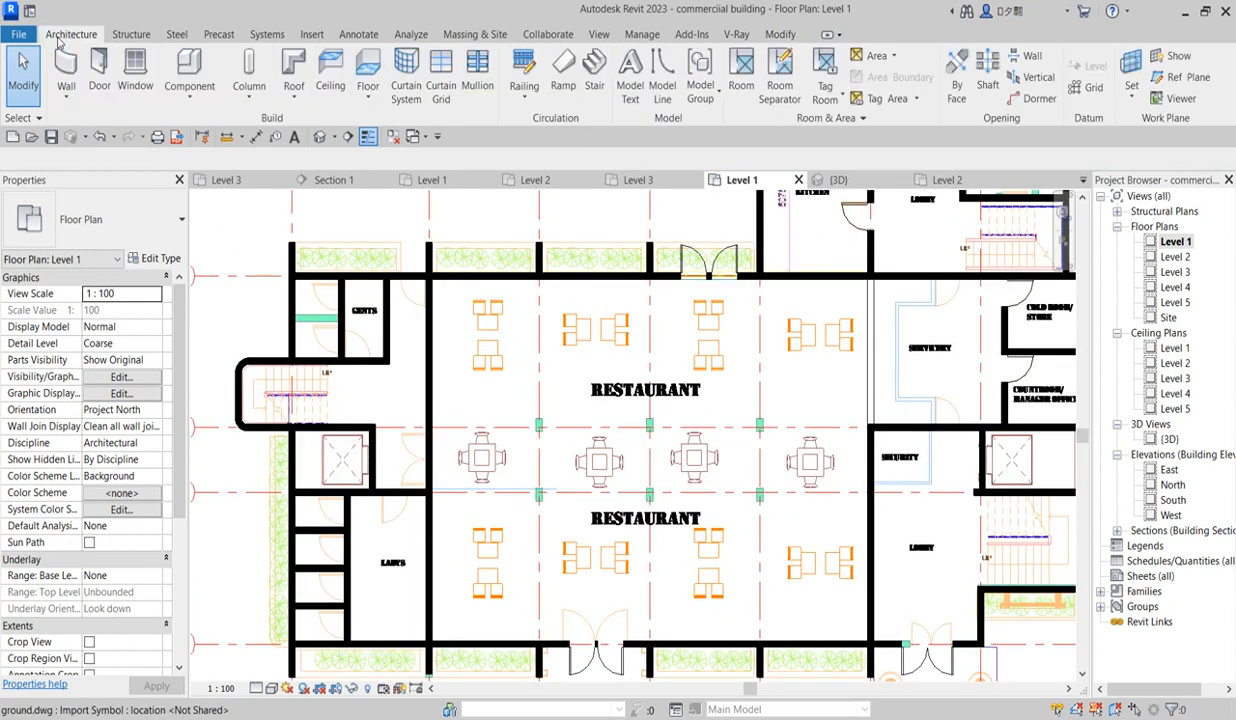
left_click(99, 72)
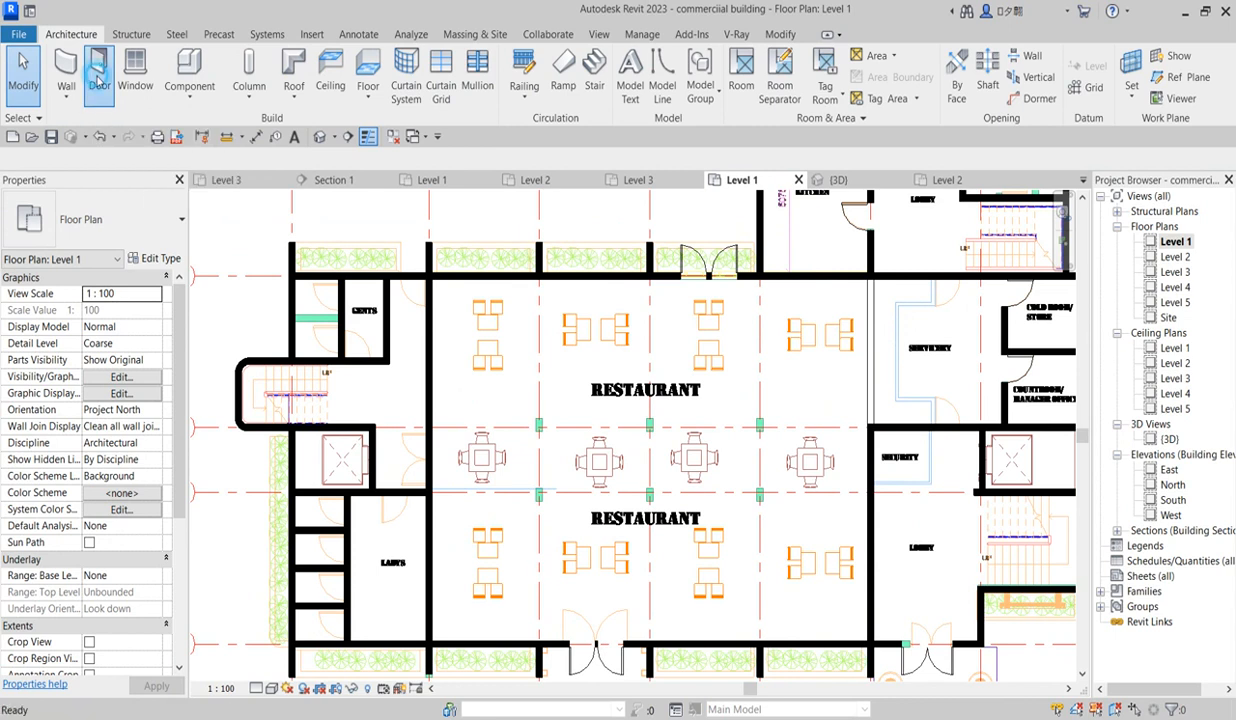
left_click(145, 218)
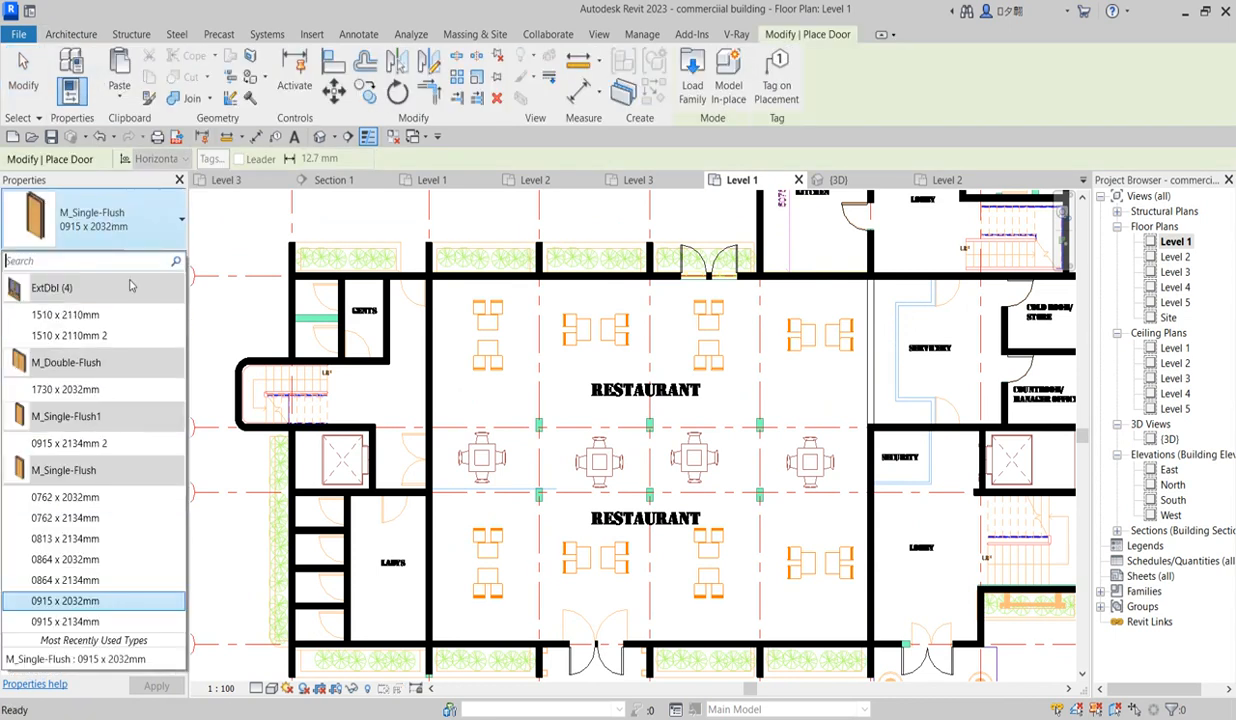
left_click(78, 335)
left_click(155, 258)
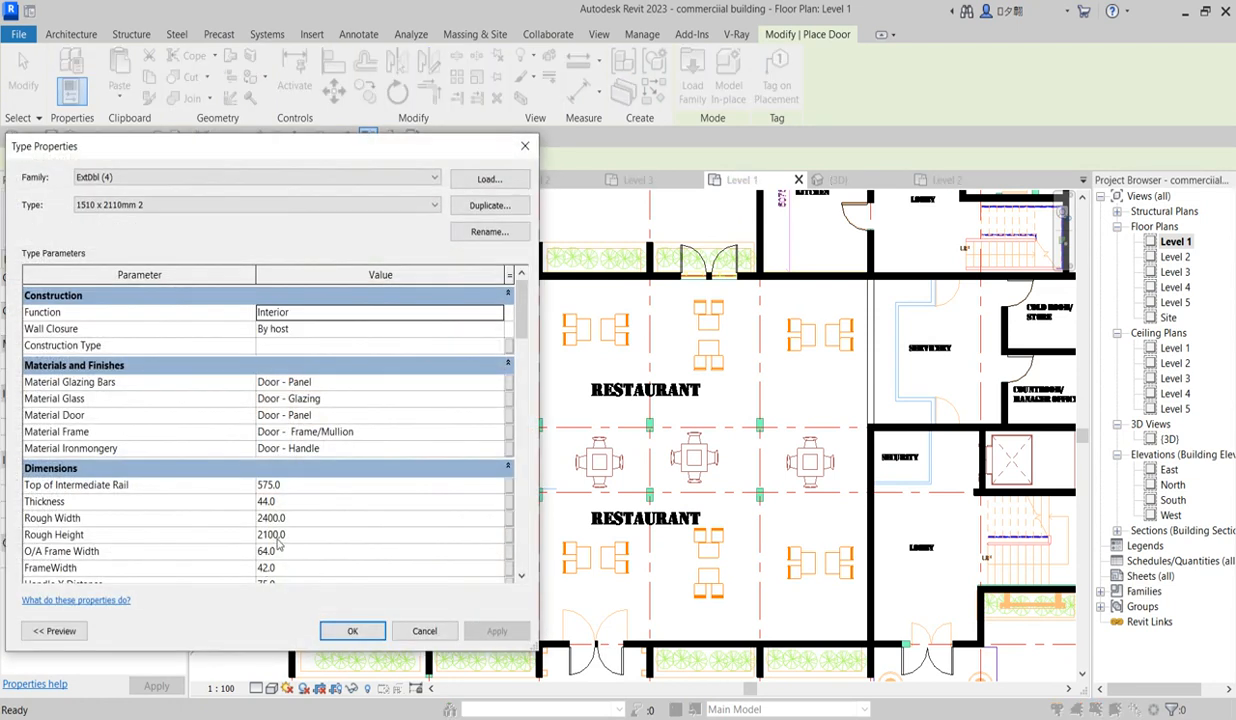
scroll(285, 552, "down", 3)
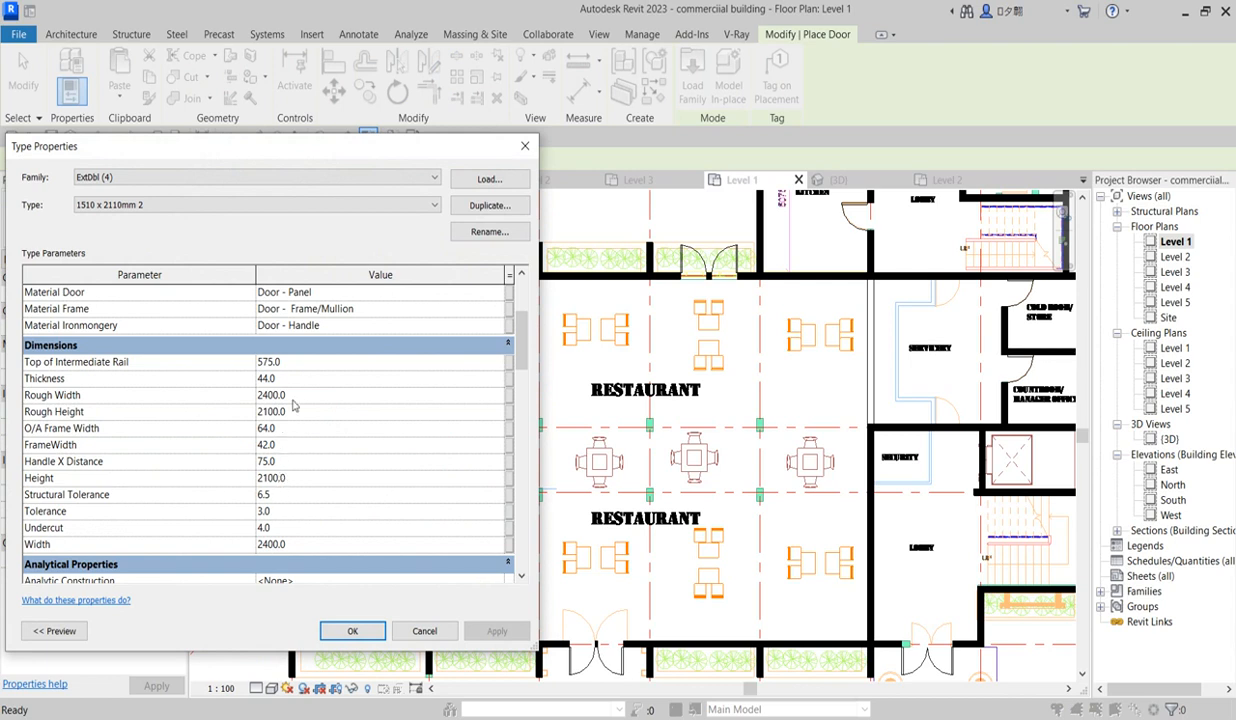
scroll(272, 381, "up", 2)
scroll(280, 468, "down", 1)
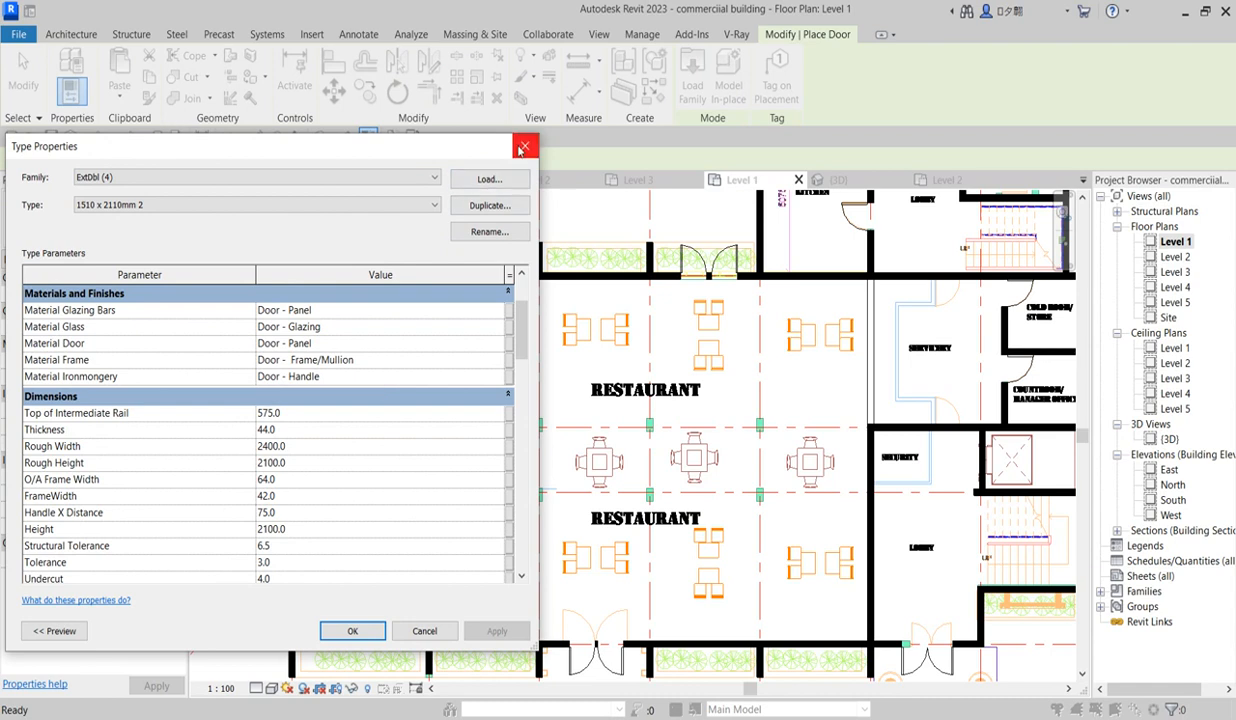
left_click(523, 147)
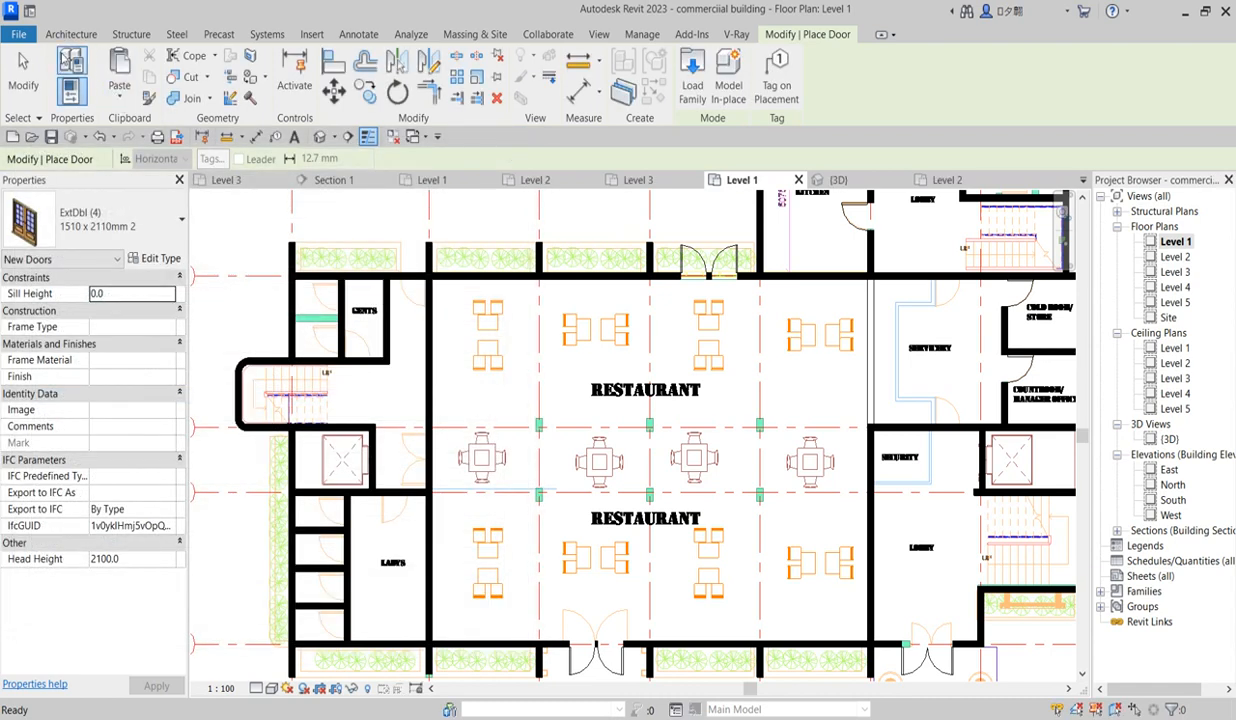
Step: Duplicate the ExtDbl (4) 1510 x 2110mm door type as 1510 x 2110mm 3 and place it in the grid 7 wall facing the lift
left_click(62, 35)
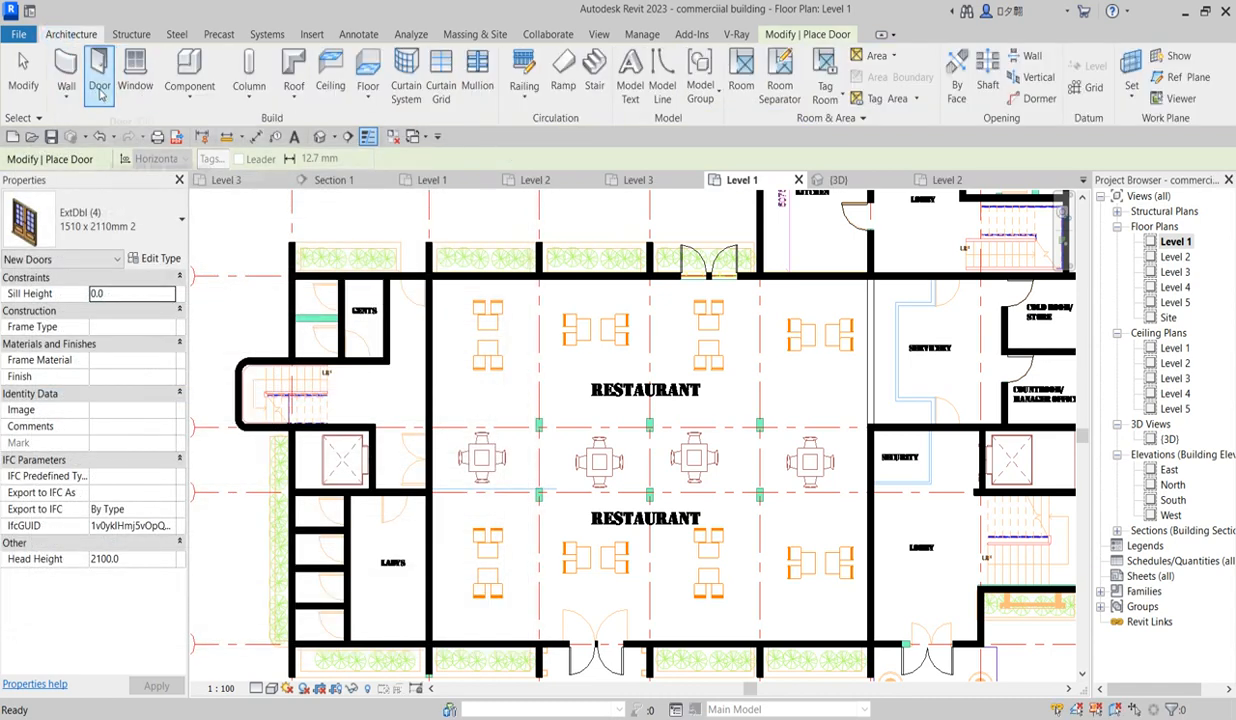
left_click(181, 226)
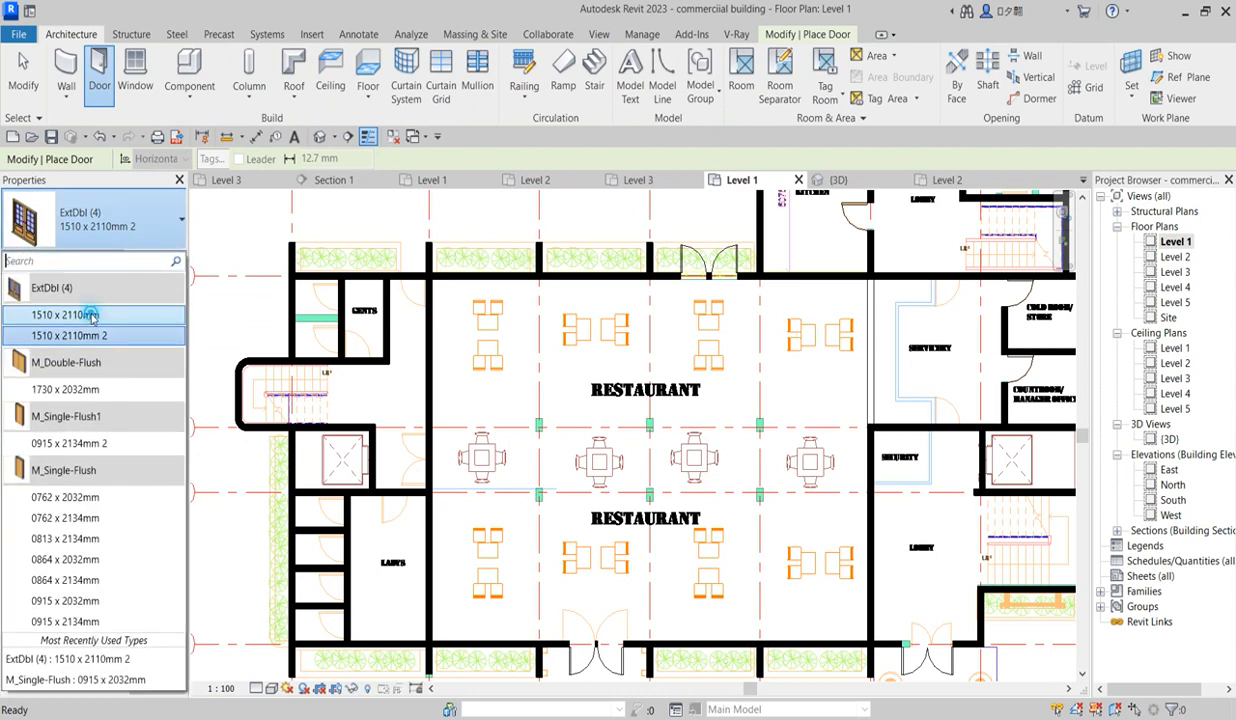
left_click(92, 316)
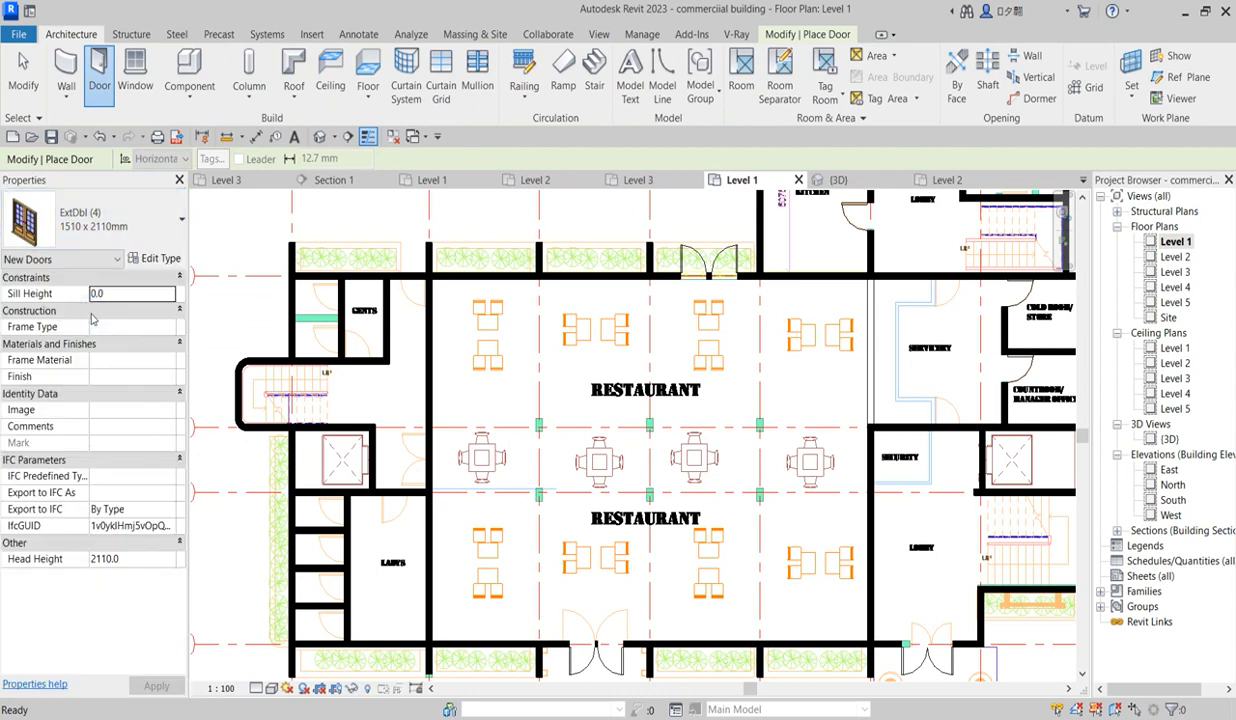
left_click(168, 262)
scroll(319, 512, "down", 3)
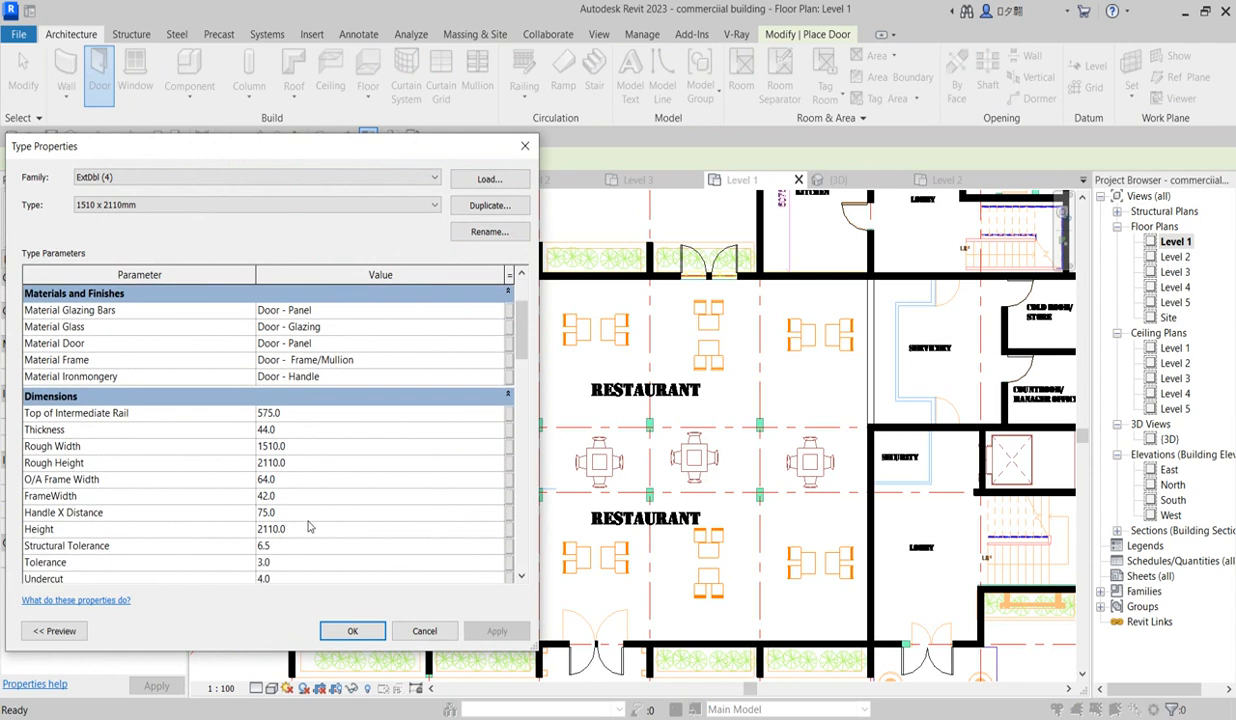
scroll(298, 497, "down", 2)
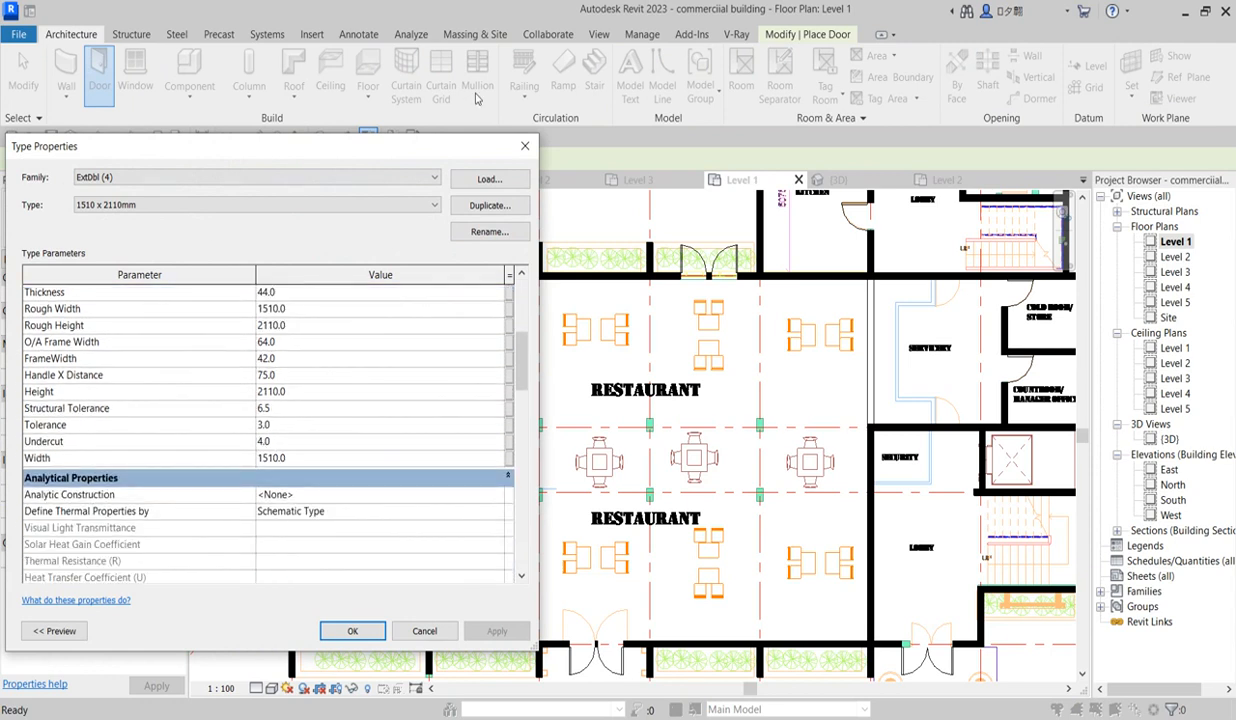
left_click(489, 205)
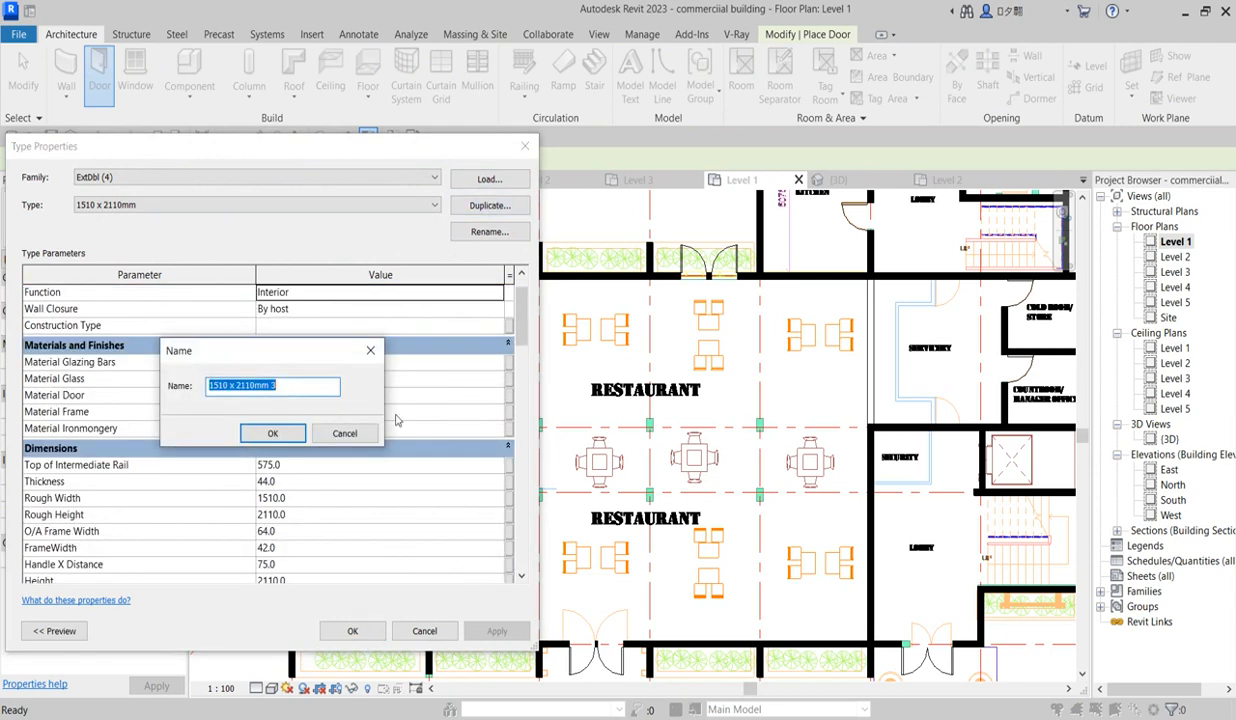
left_click(276, 437)
left_click(361, 631)
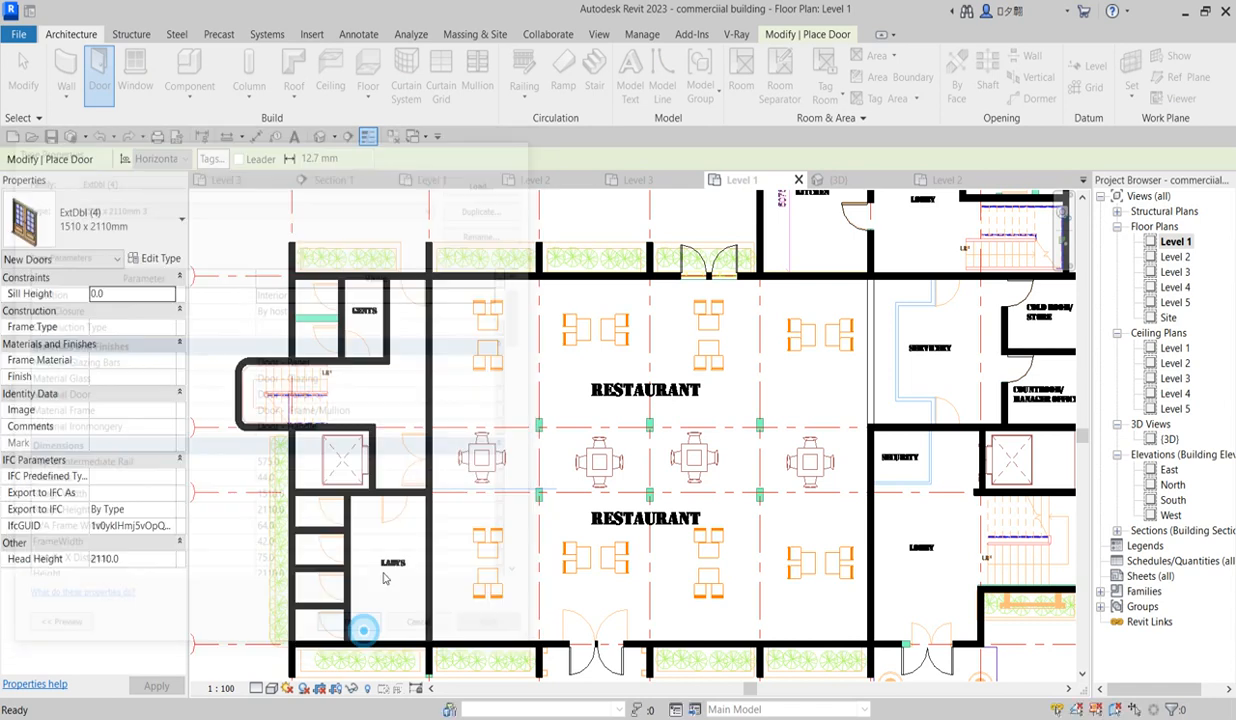
scroll(404, 452, "up", 3)
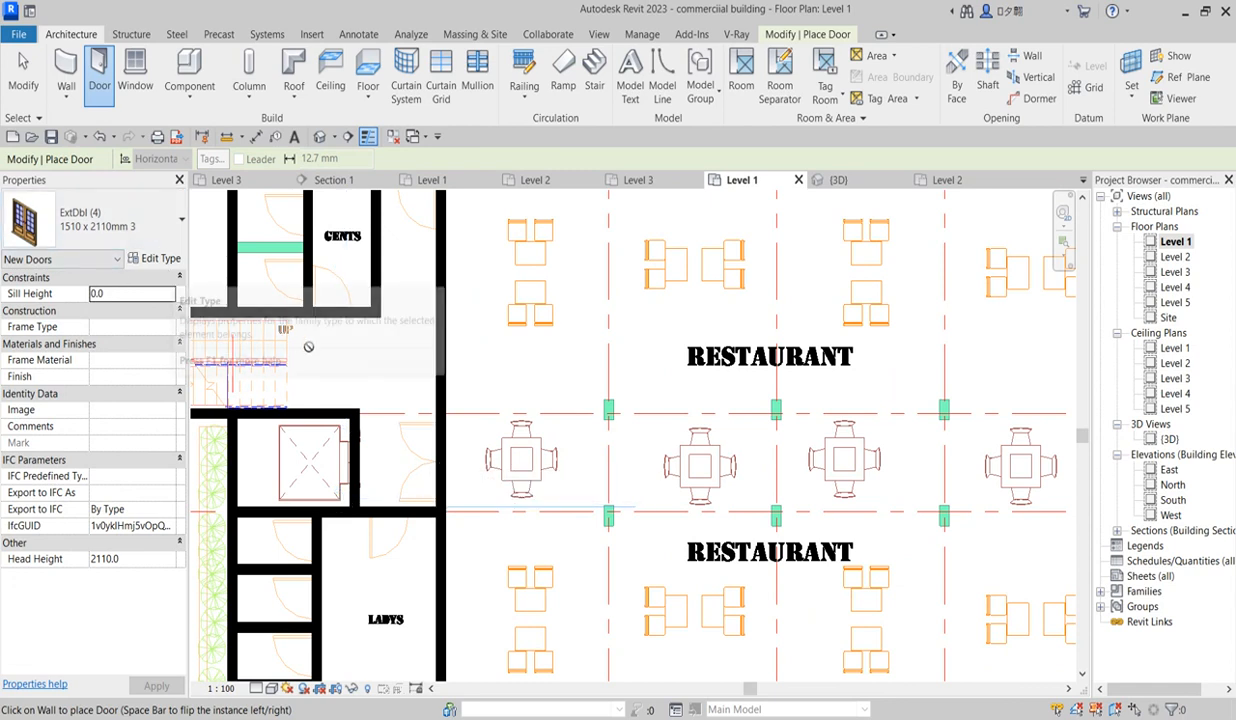
left_click(166, 232)
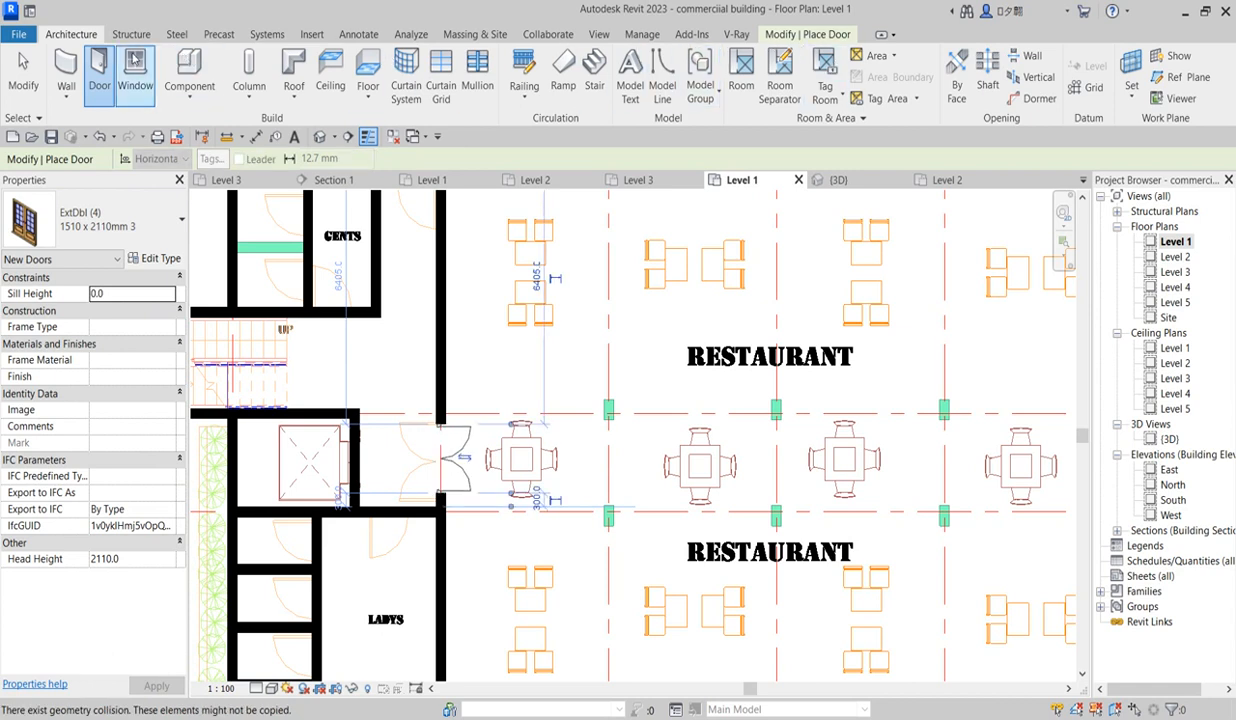
Step: Add an aligned dimension across the imported plan's double-door opening beside the new door, and end door placement
left_click(810, 36)
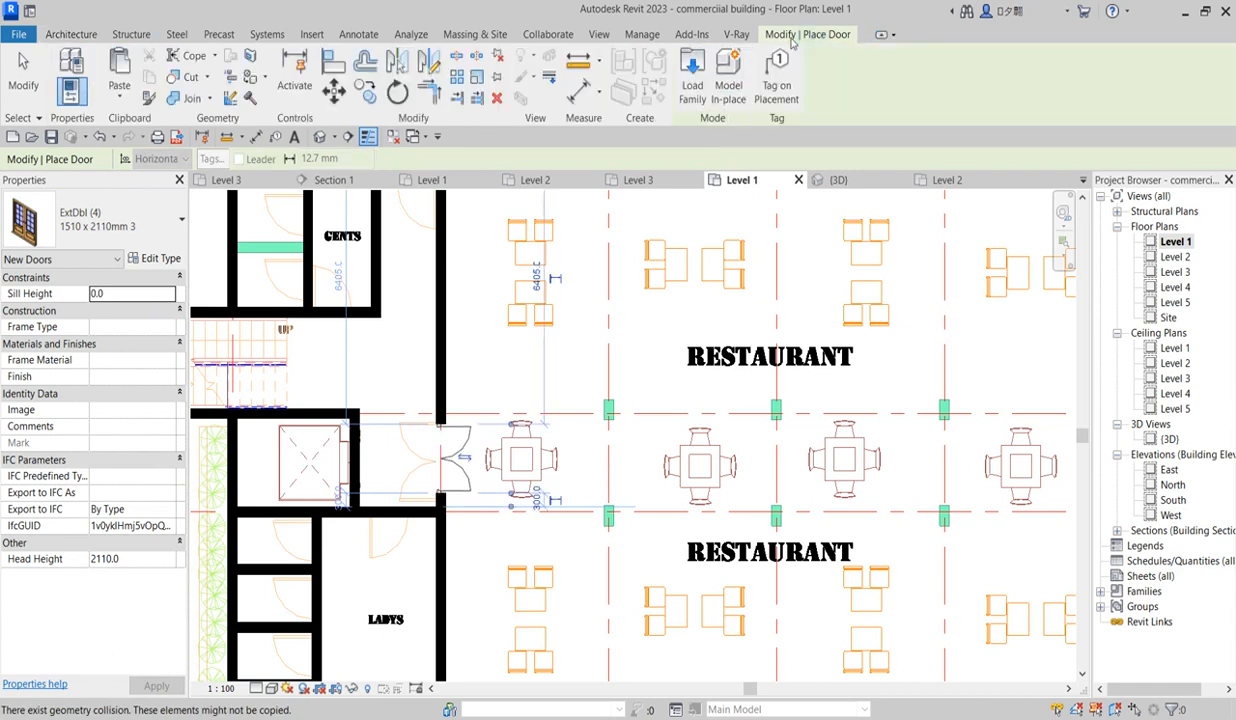
left_click(574, 90)
scroll(407, 403, "up", 4)
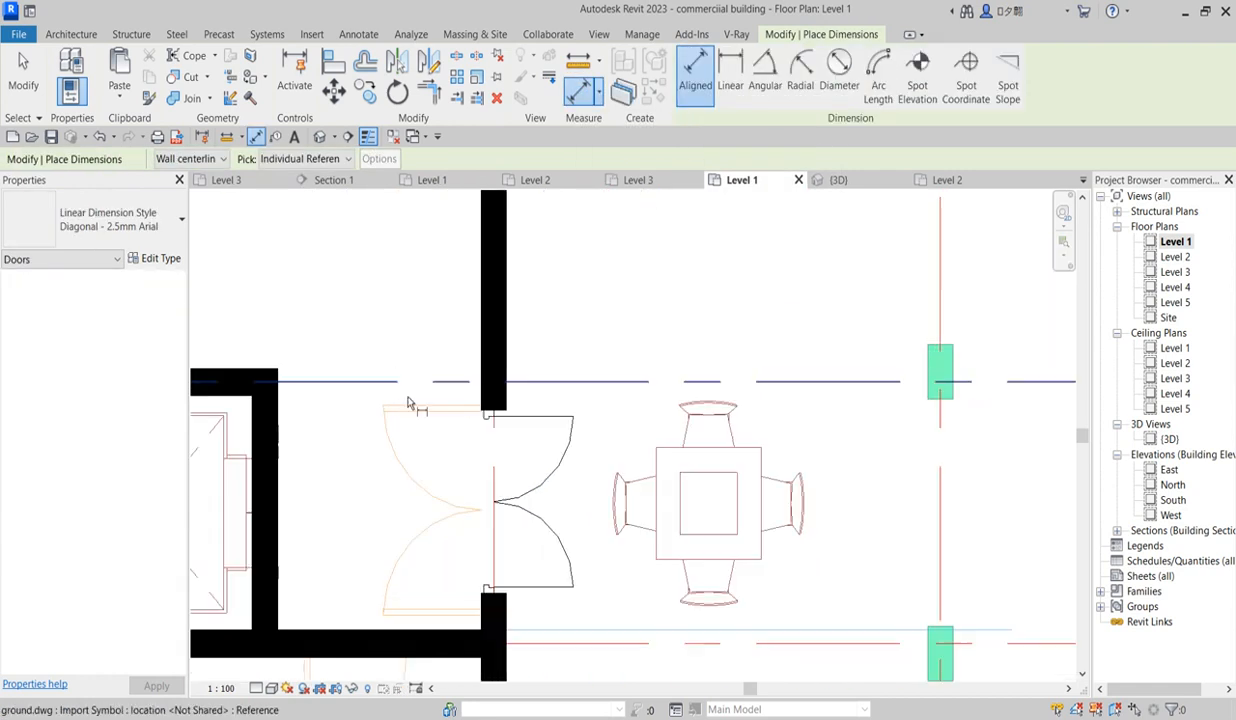
scroll(408, 402, "up", 1)
left_click(426, 408)
left_click(436, 649)
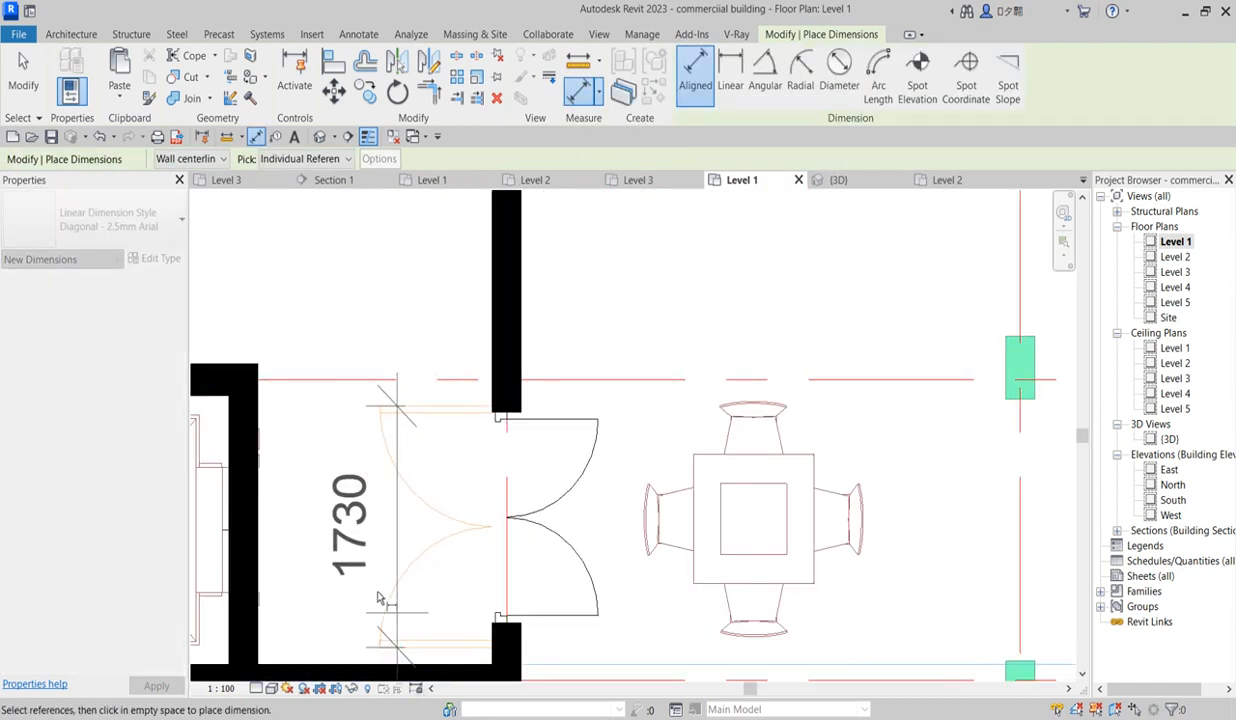
left_click(370, 544)
key("Escape")
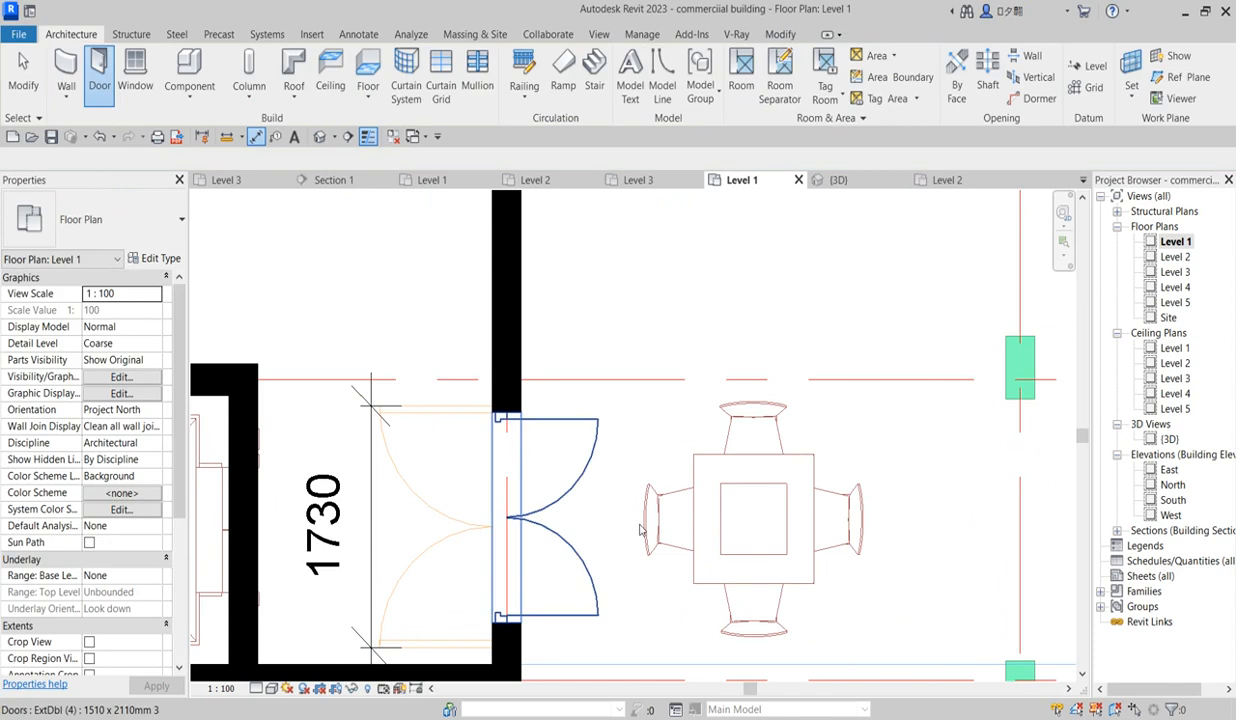
right_click(622, 322)
left_click(660, 333)
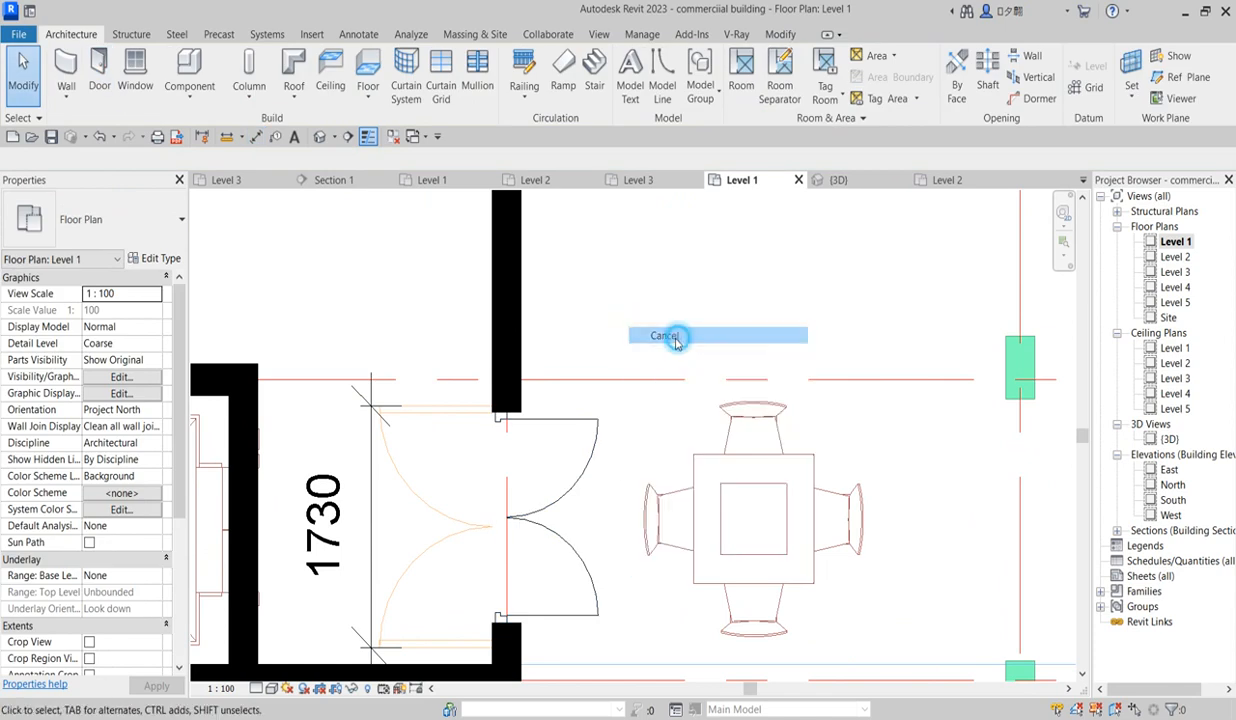
Step: Set the height of the double-door type 1510 x 2110mm 3, used in the grid 7 wall, to 2100 mm
left_click(577, 485)
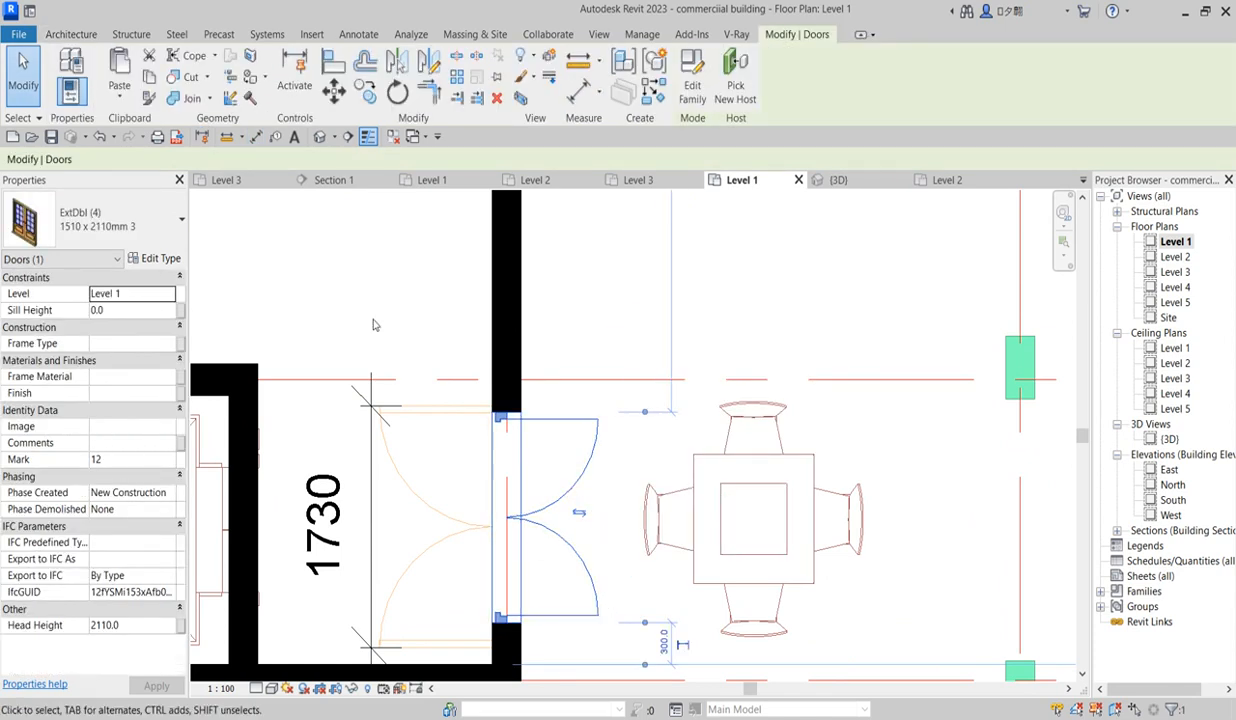
left_click(160, 258)
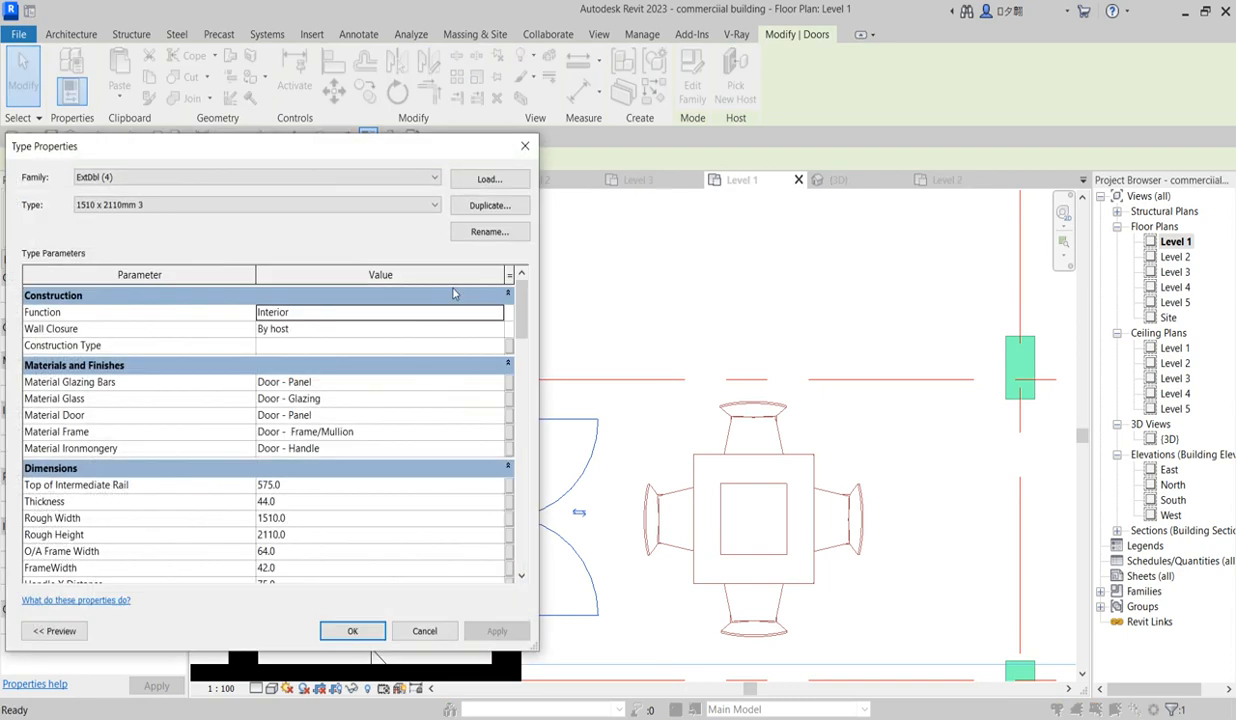
scroll(300, 497, "down", 2)
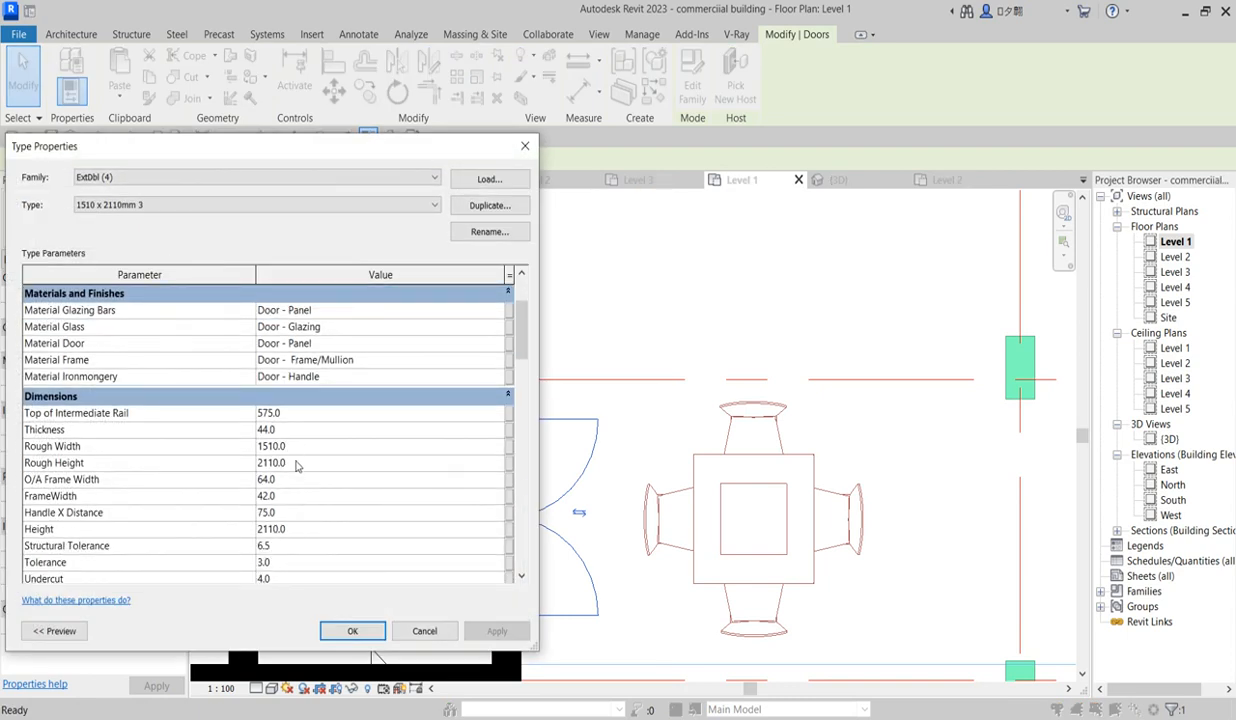
scroll(310, 500, "down", 5)
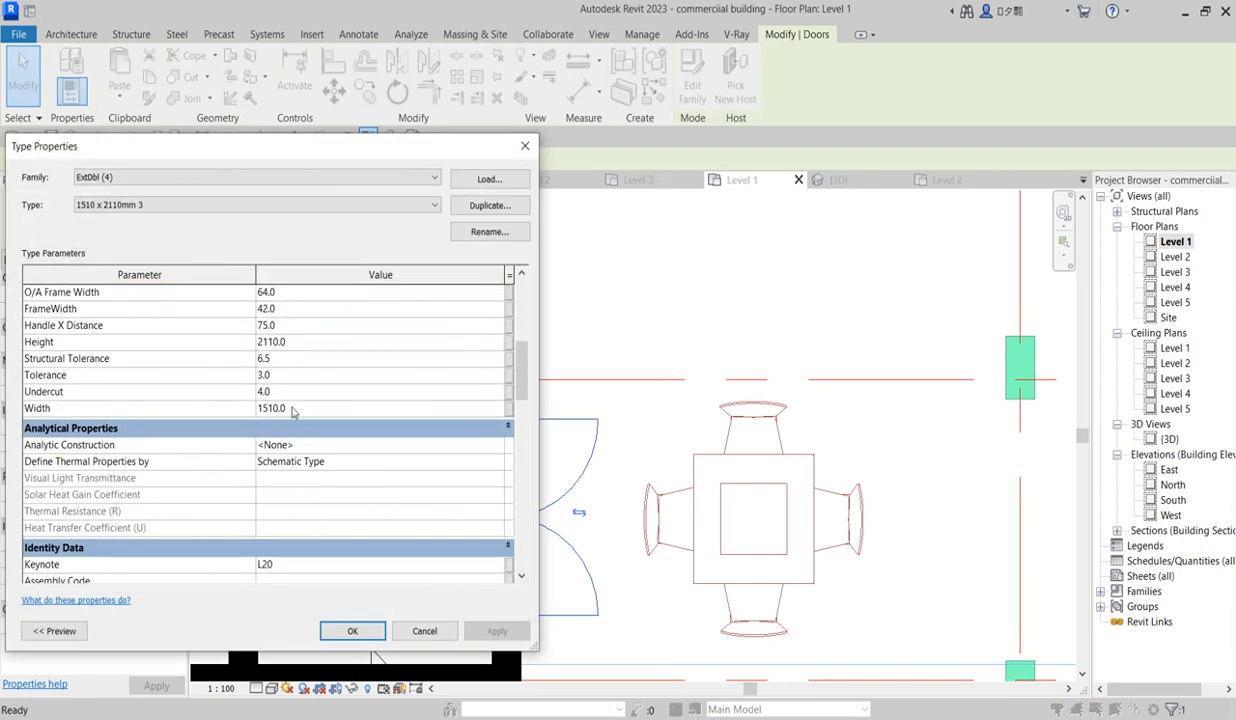
left_click(309, 343)
type("21")
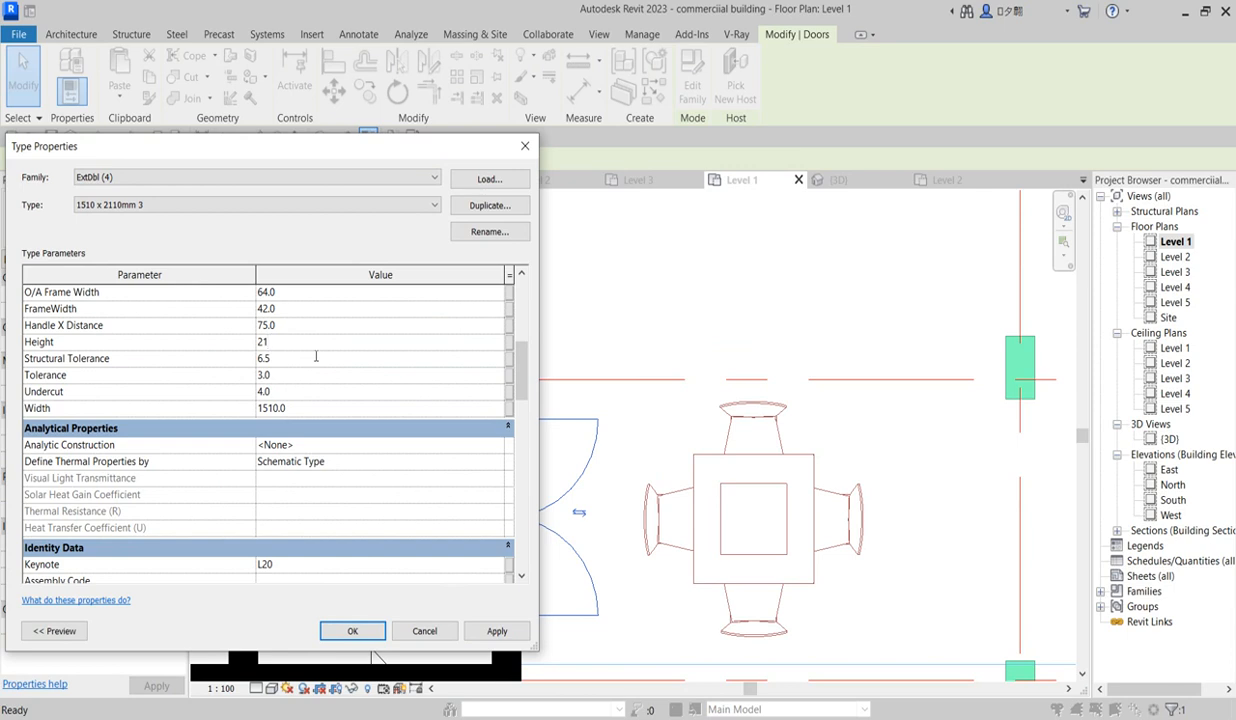
type("00")
left_click(353, 631)
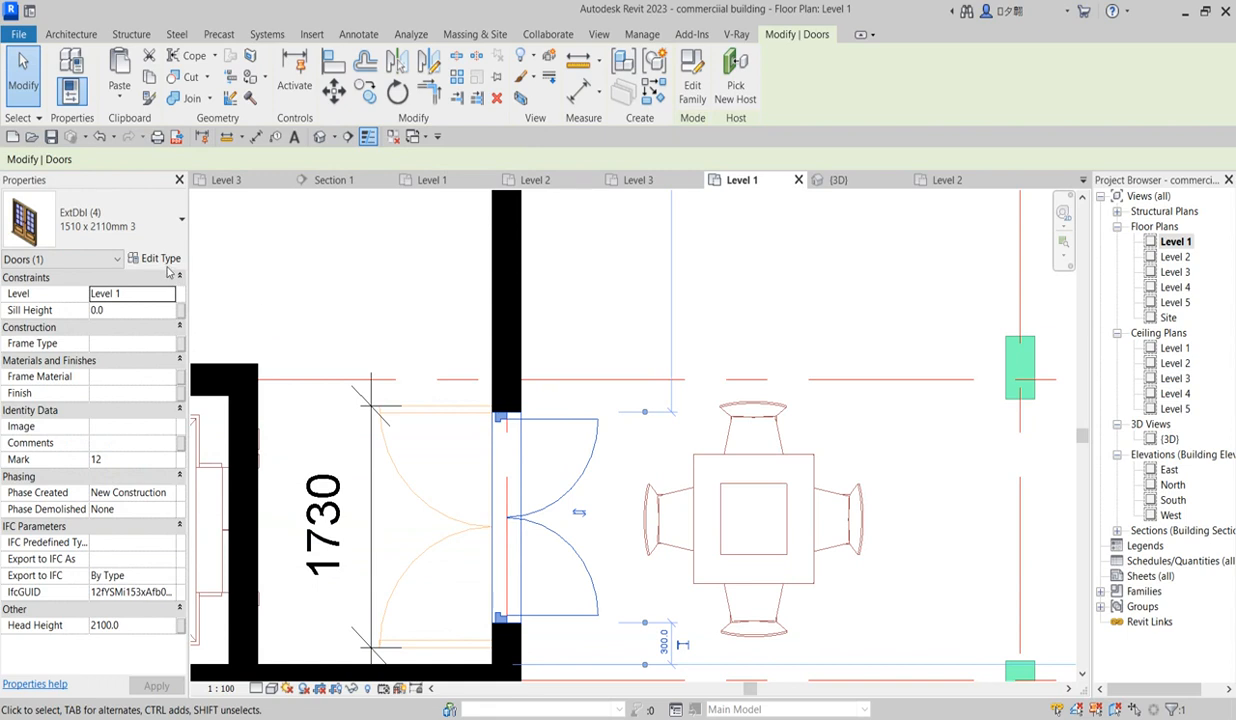
Step: Set the rough width of the 1510 x 2110mm 3 door type to 1730 mm
left_click(160, 258)
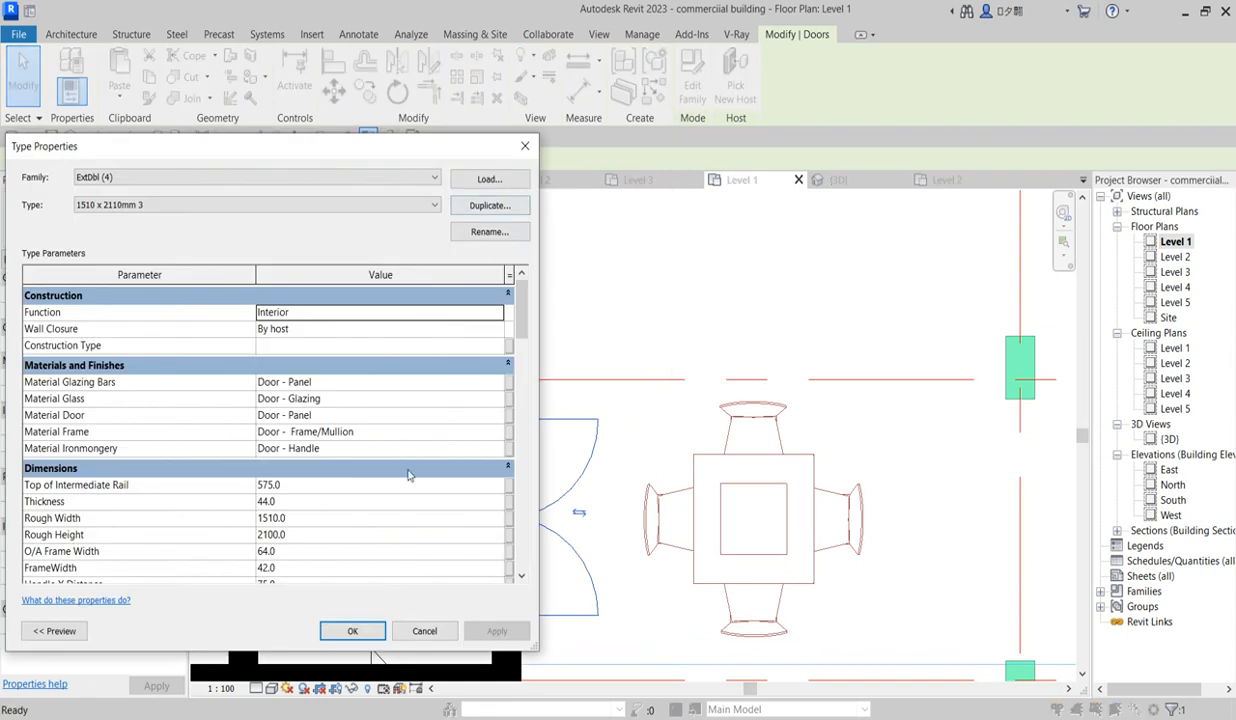
left_click(301, 519)
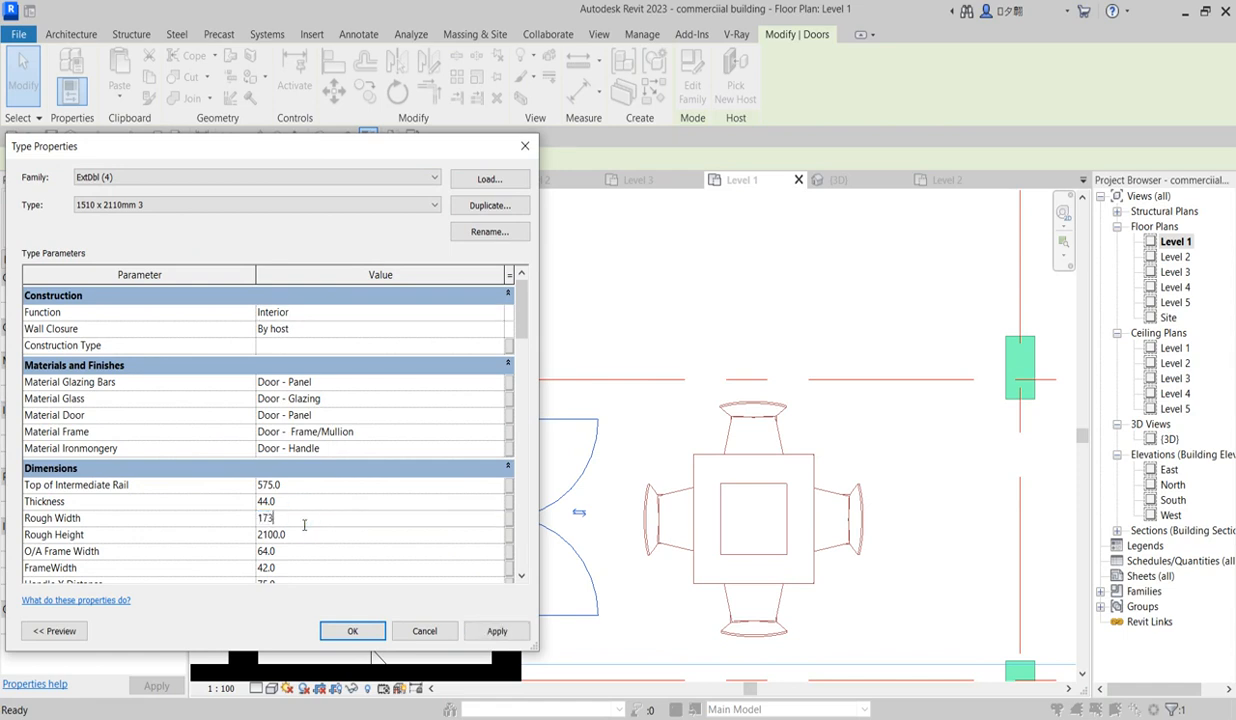
left_click(362, 633)
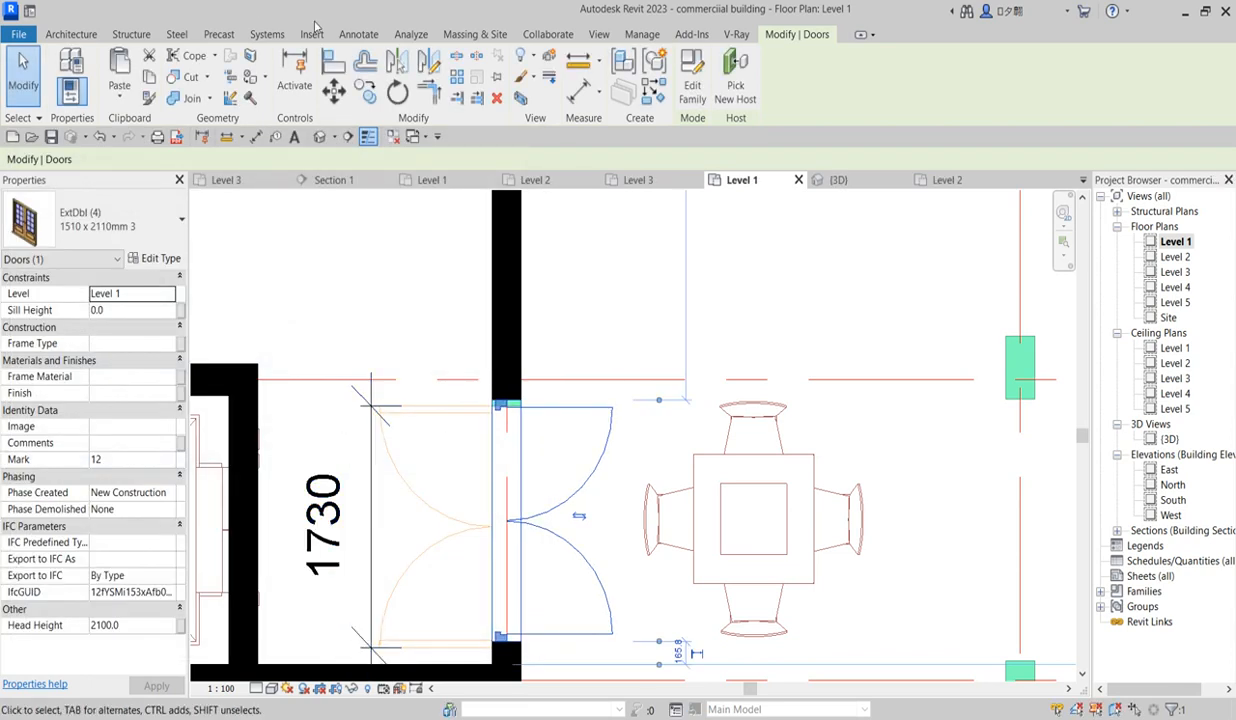
Step: Align the grid 7 double door with the edge of the imported plan's door opening, and end the Align command
left_click(333, 61)
left_click(465, 653)
scroll(535, 545, "down", 2)
right_click(616, 490)
left_click(660, 495)
right_click(642, 456)
left_click(672, 469)
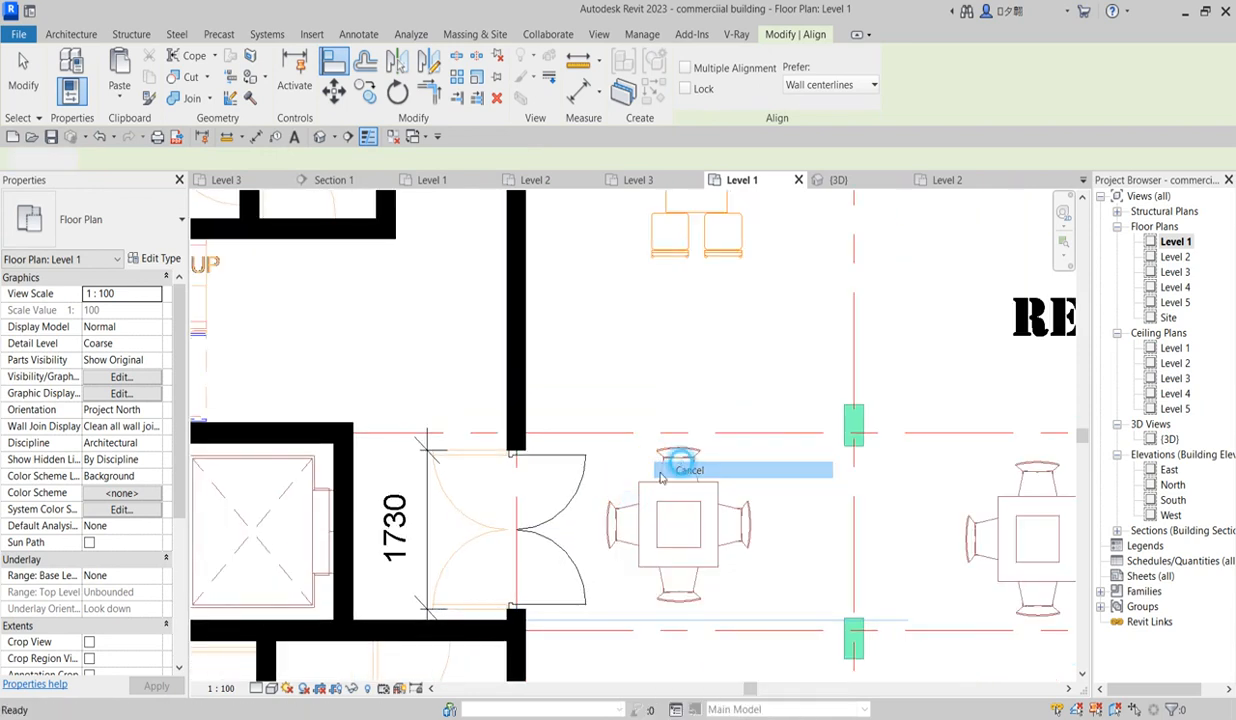
Step: Flip the facing of the grid 7 double door so its leaves swing toward the lift, matching the imported plan
left_click(577, 497)
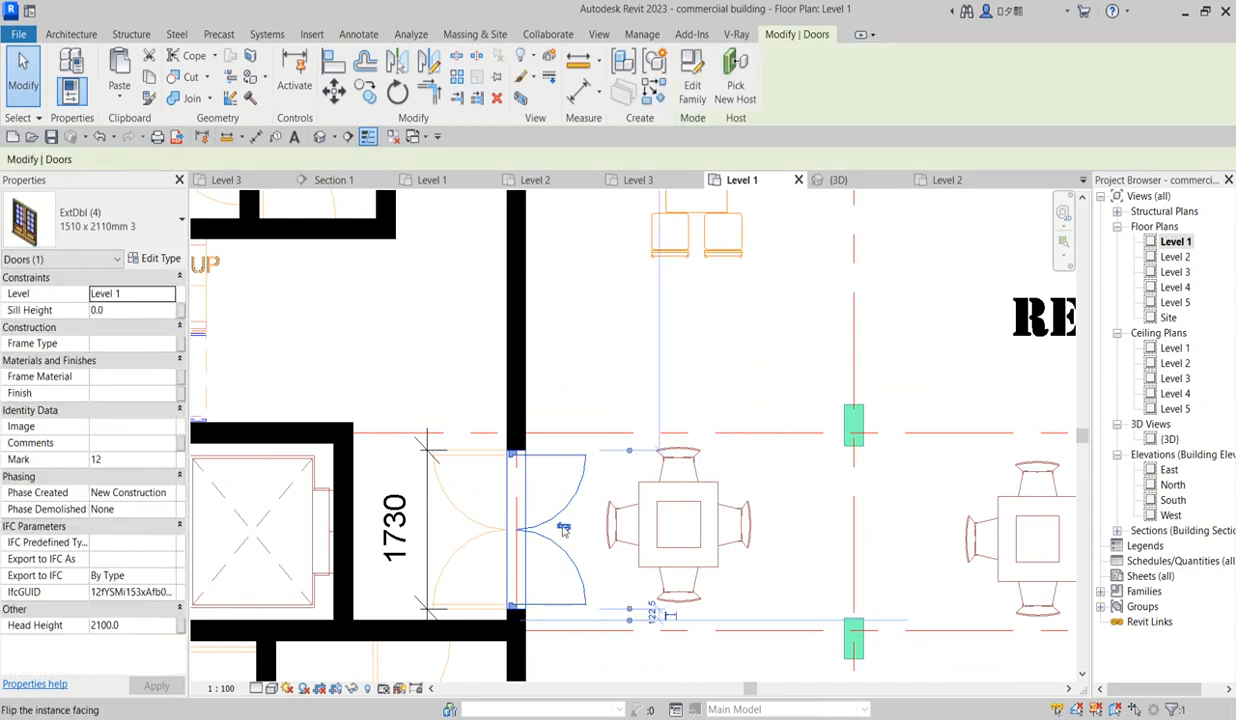
left_click(564, 529)
left_click(593, 326)
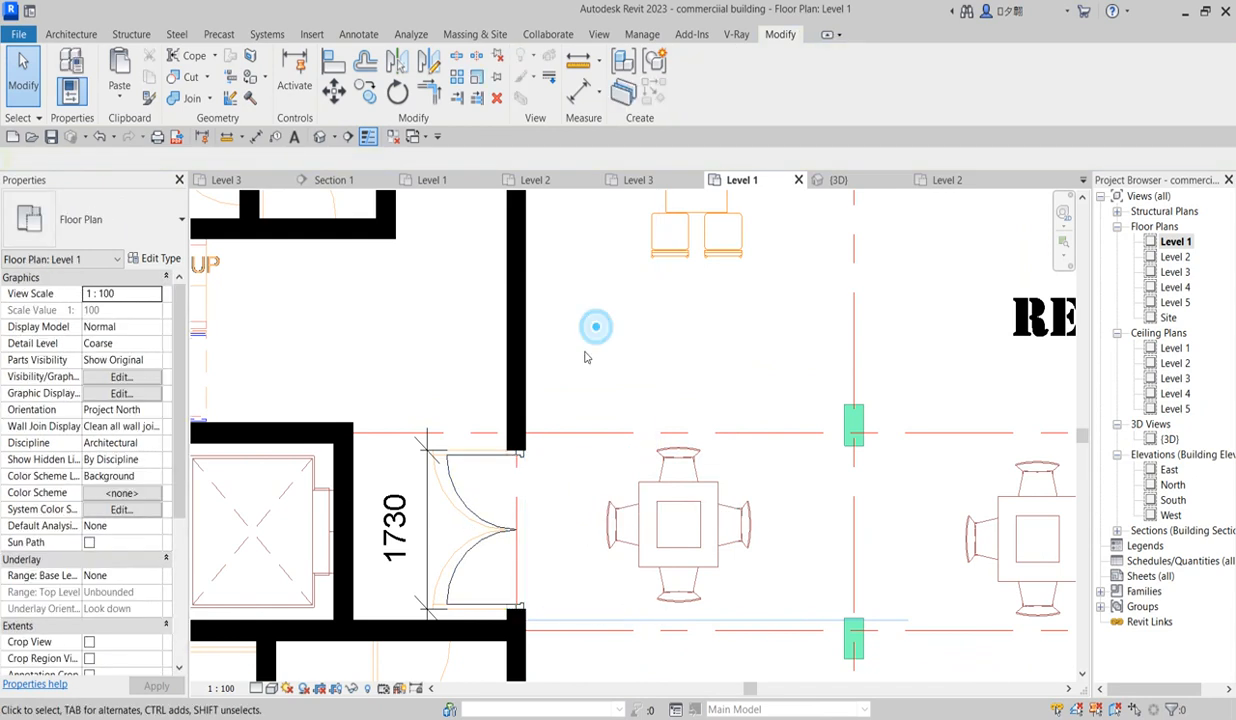
Step: Place another door of the grid 7 double door's type in the grid D wall at the lobby entrance, and end door placement
scroll(543, 463, "down", 5)
left_click(529, 491)
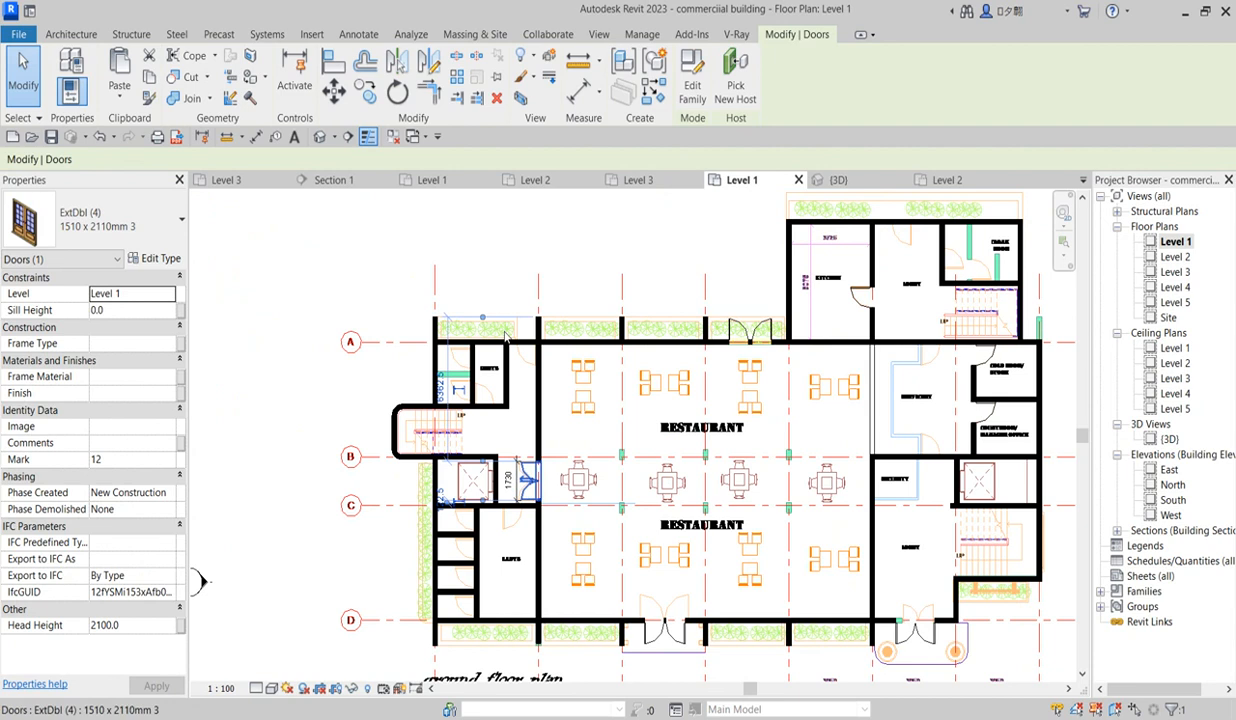
left_click(654, 92)
scroll(910, 622, "up", 4)
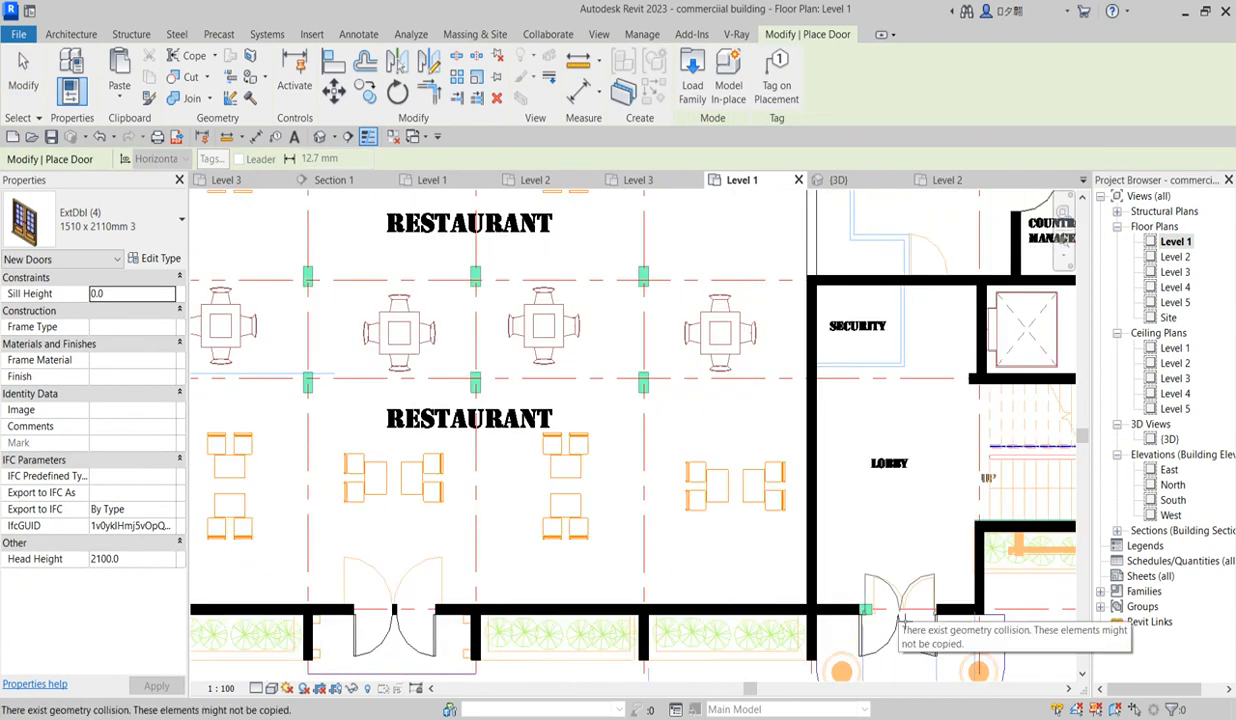
right_click(826, 488)
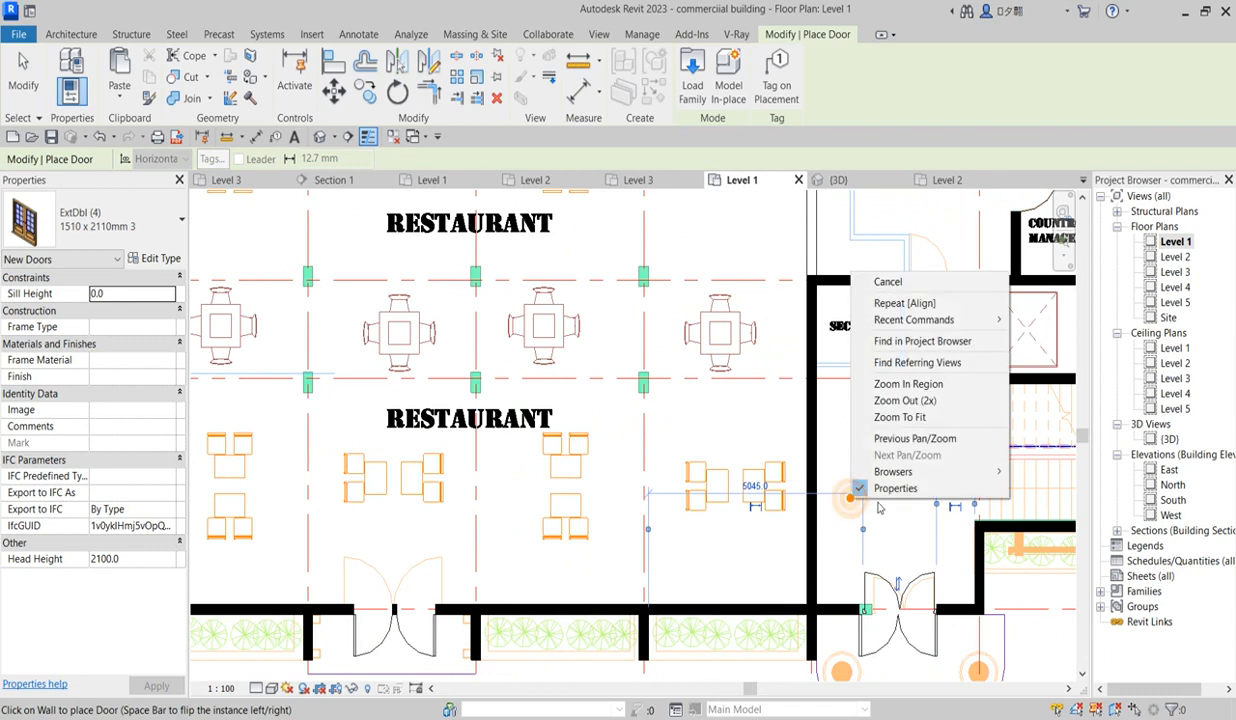
left_click(898, 279)
right_click(880, 305)
left_click(905, 313)
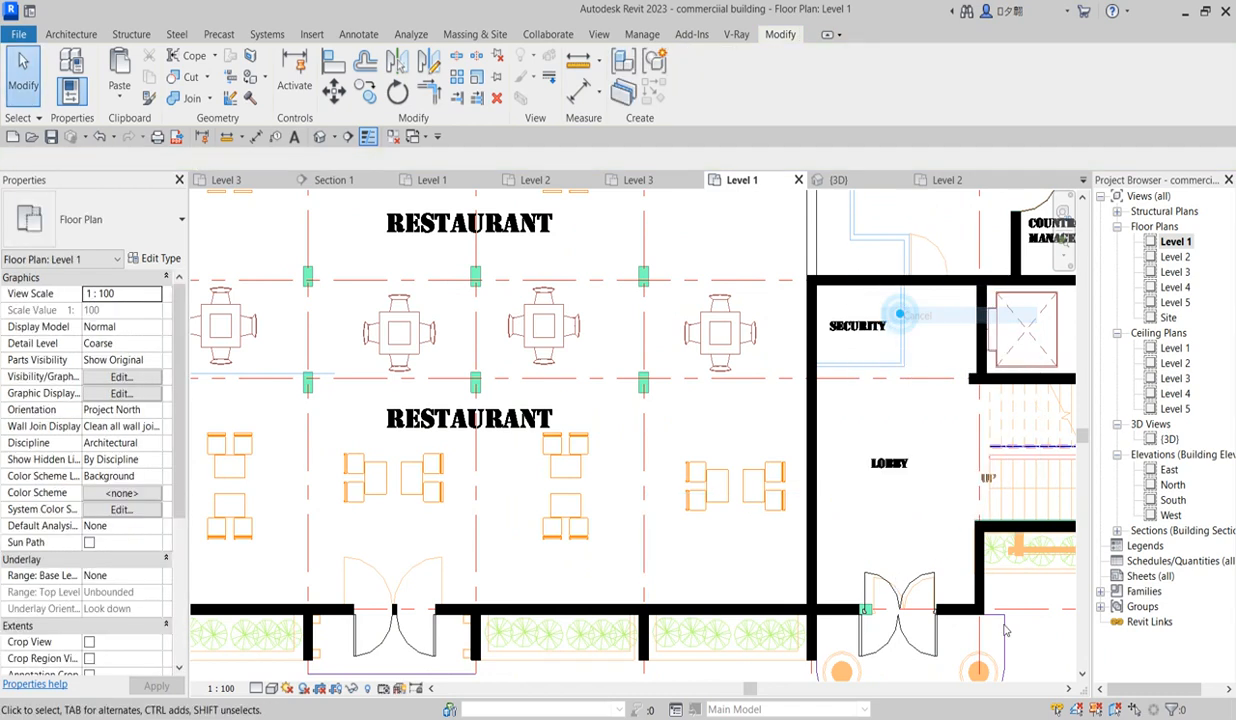
Step: Delete the two old M_Single-Flush doors overlapping the new double door at the lobby entrance
left_click(921, 656)
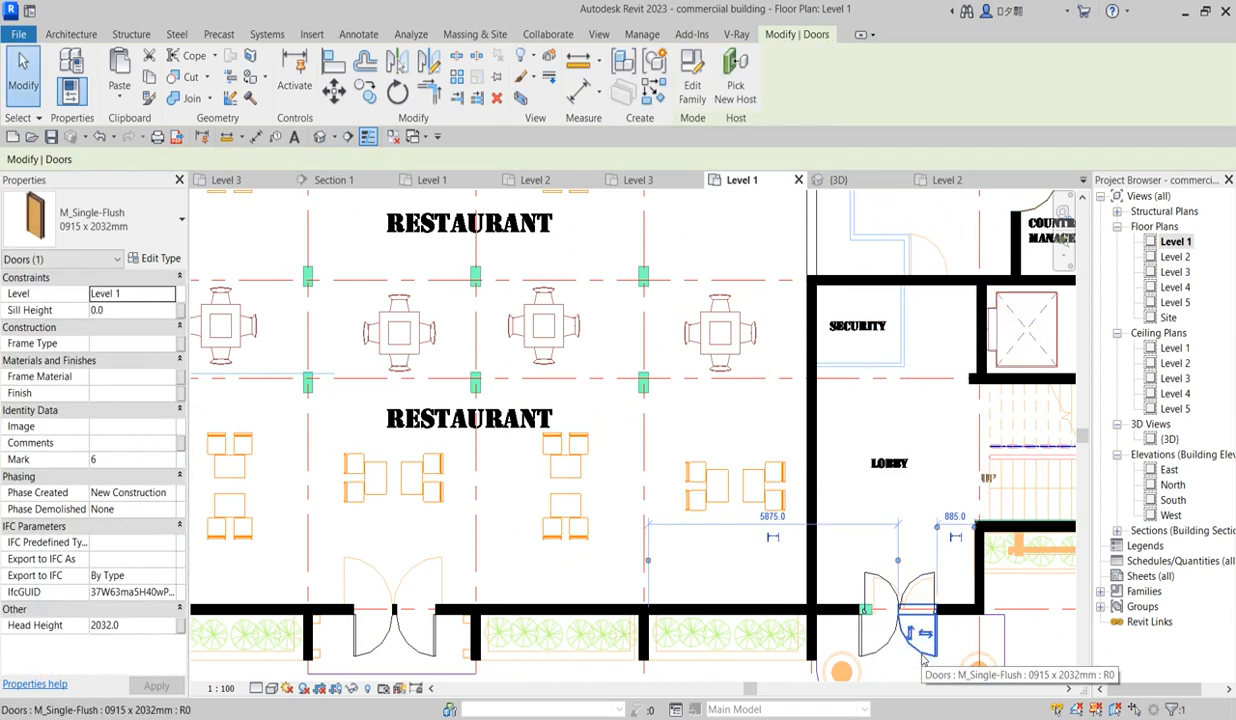
key("Delete")
left_click(881, 655)
key("Delete")
scroll(897, 640, "up", 3)
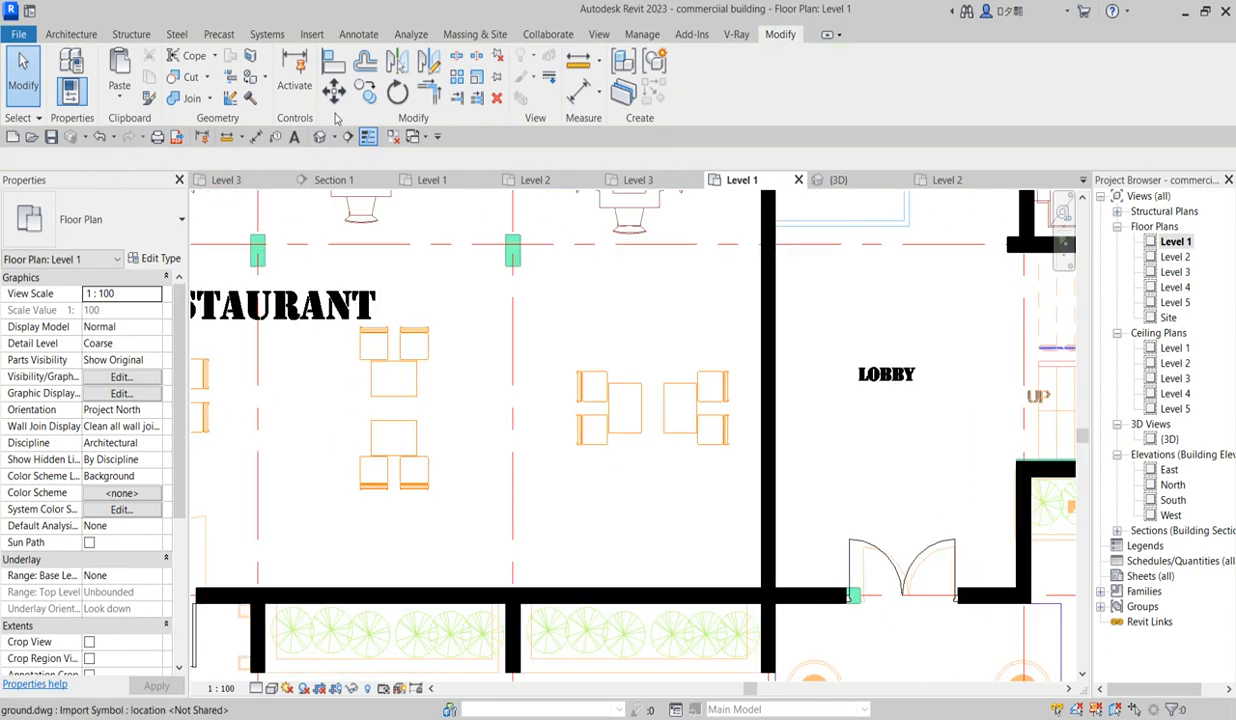
left_click(335, 62)
scroll(948, 588, "up", 4)
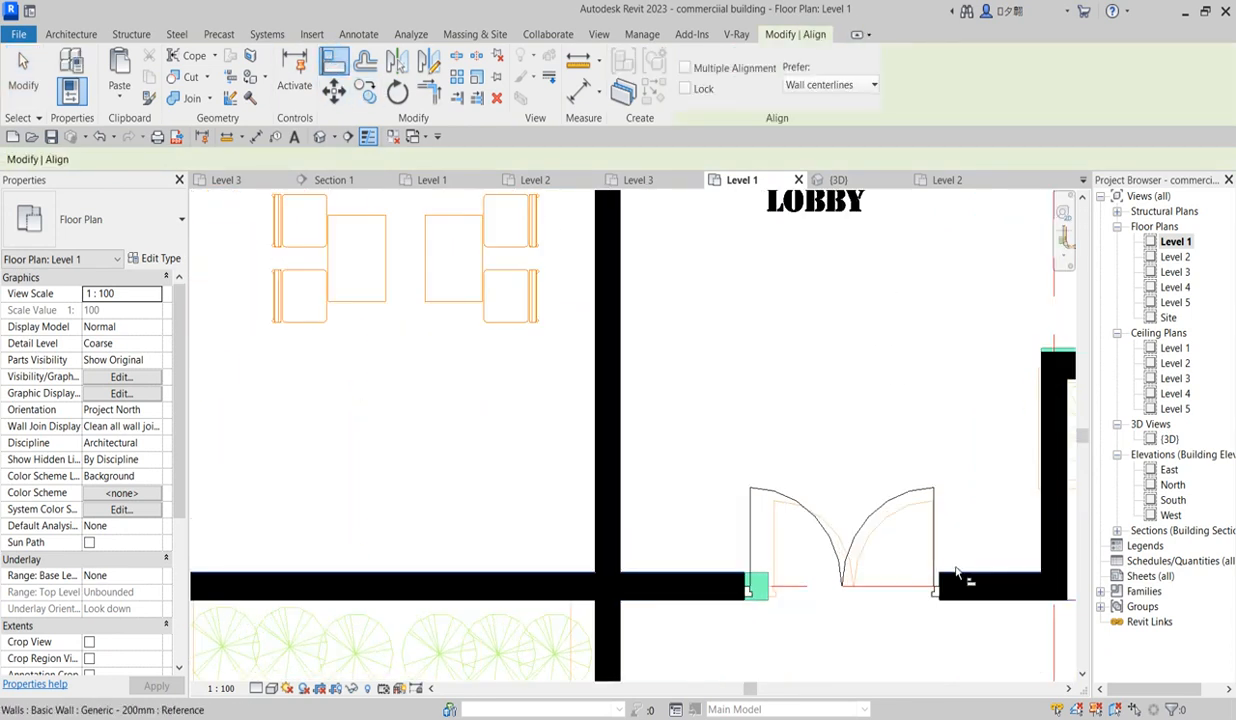
left_click(946, 584)
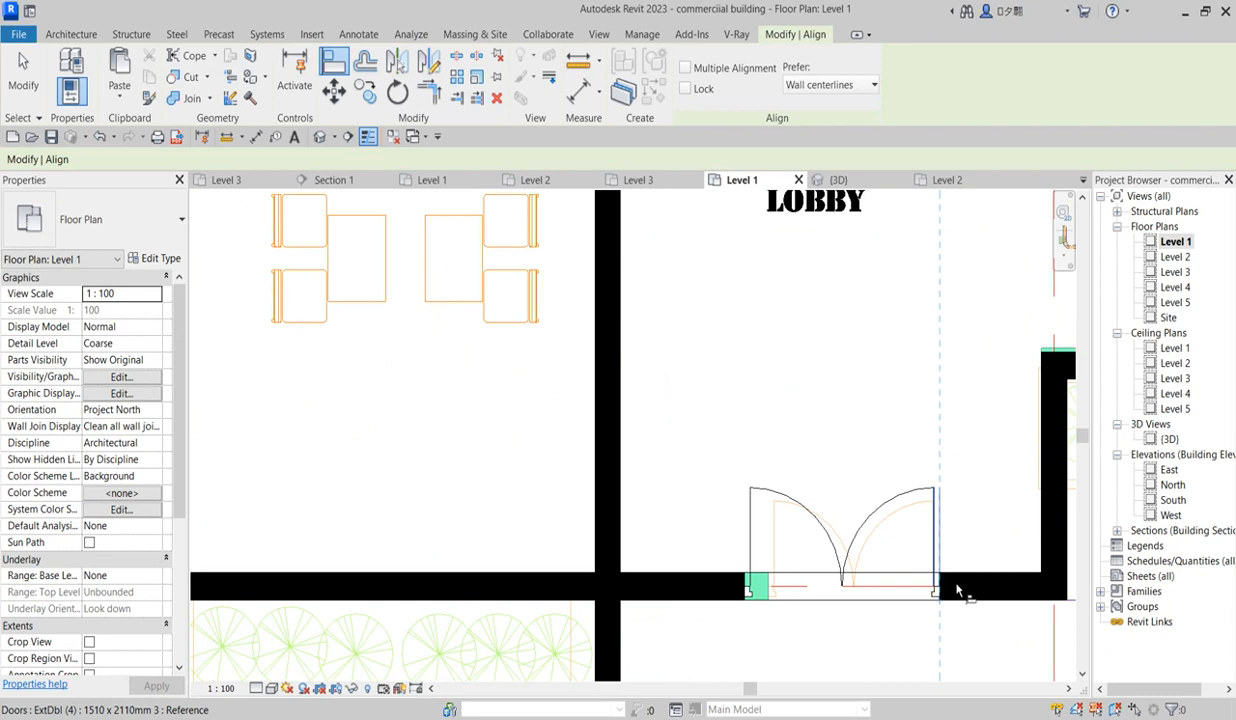
right_click(724, 385)
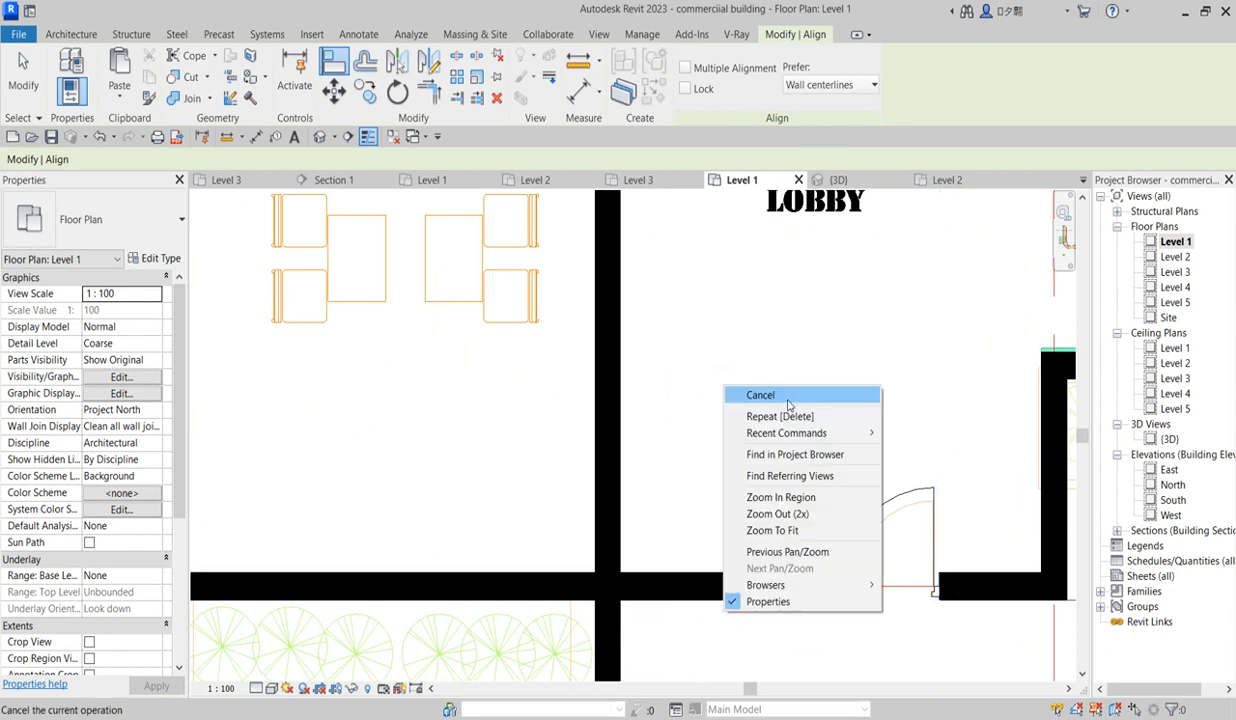
left_click(786, 396)
right_click(689, 348)
left_click(757, 357)
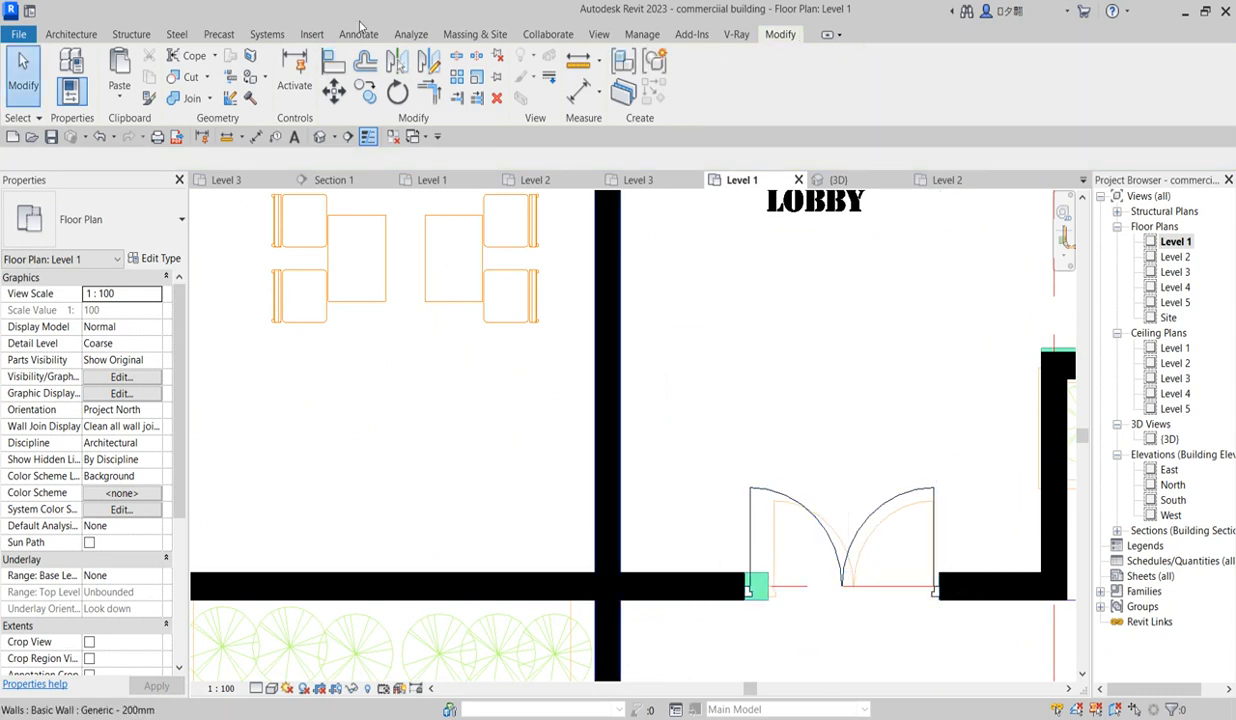
Step: Add an aligned dimension across the imported plan's double door at the lobby entrance, above the door, and end dimensioning
left_click(591, 90)
scroll(949, 510, "up", 3)
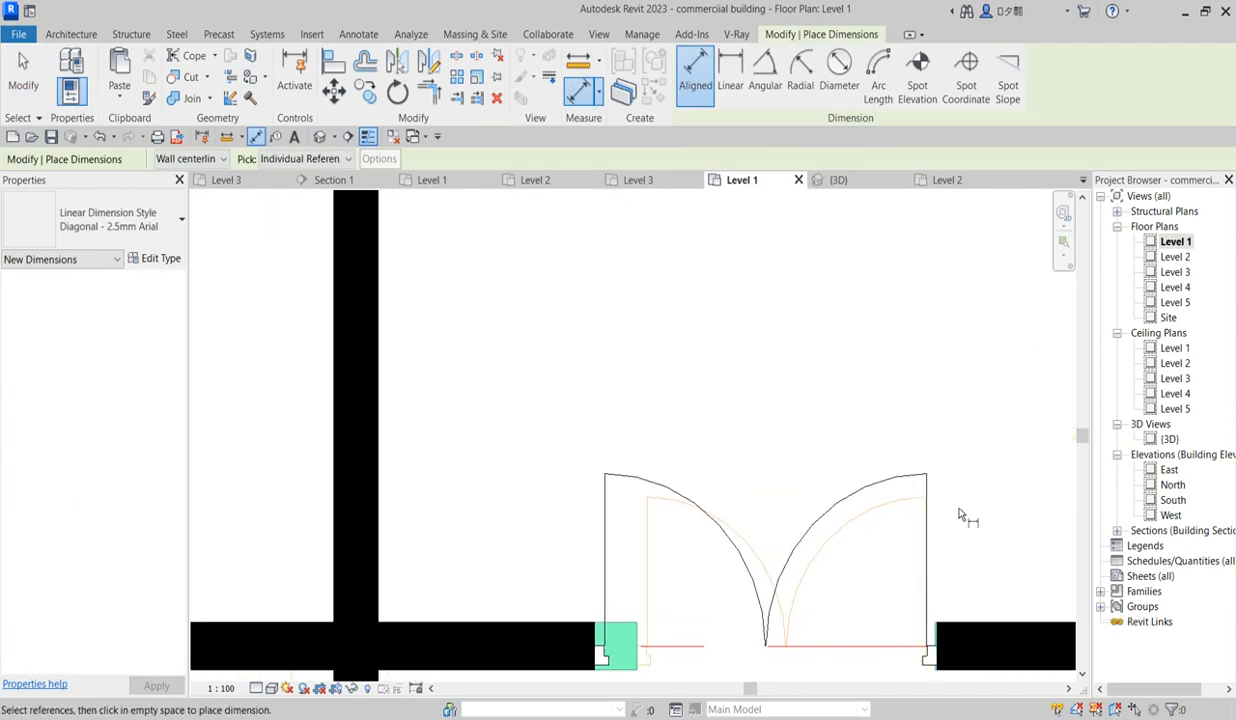
scroll(960, 516, "up", 4)
scroll(900, 512, "down", 2)
scroll(906, 580, "up", 4)
left_click(893, 571)
scroll(922, 547, "down", 5)
scroll(926, 551, "down", 3)
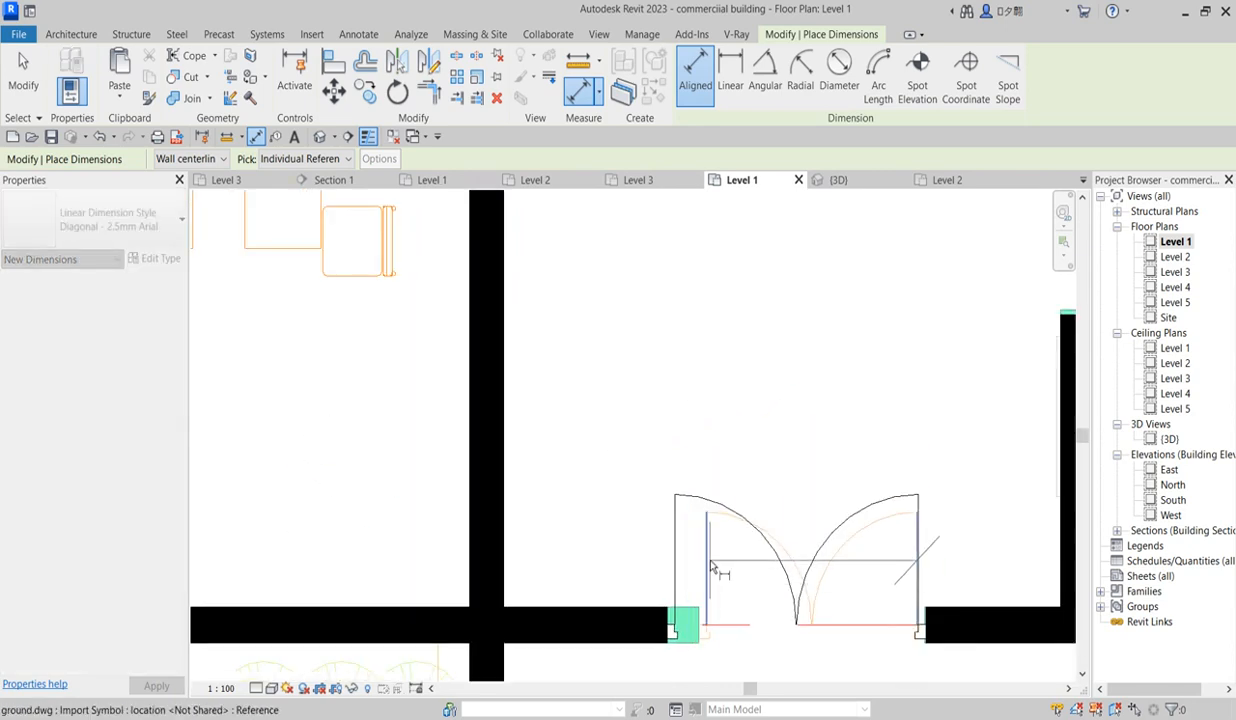
left_click(727, 541)
left_click(753, 403)
right_click(883, 300)
left_click(965, 335)
right_click(883, 300)
left_click(919, 307)
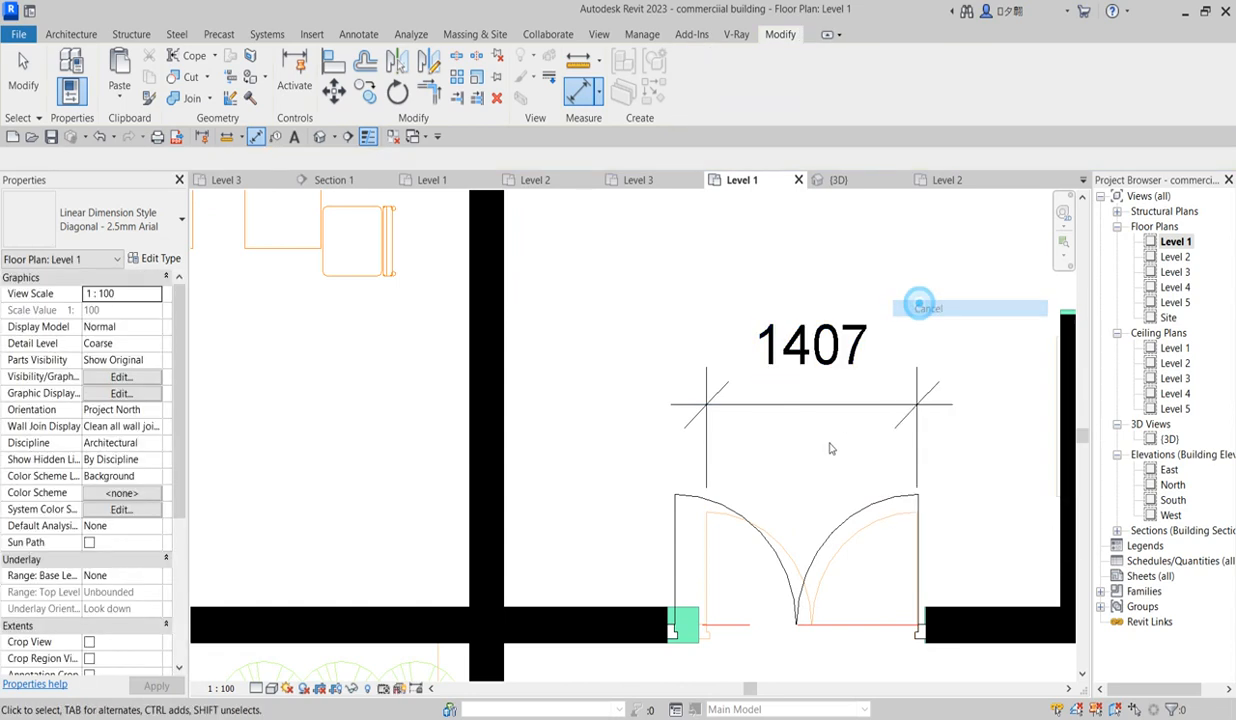
Step: Duplicate the lobby entrance door's type as 1510 x 2110mm 4
scroll(765, 478, "down", 2)
left_click(733, 507)
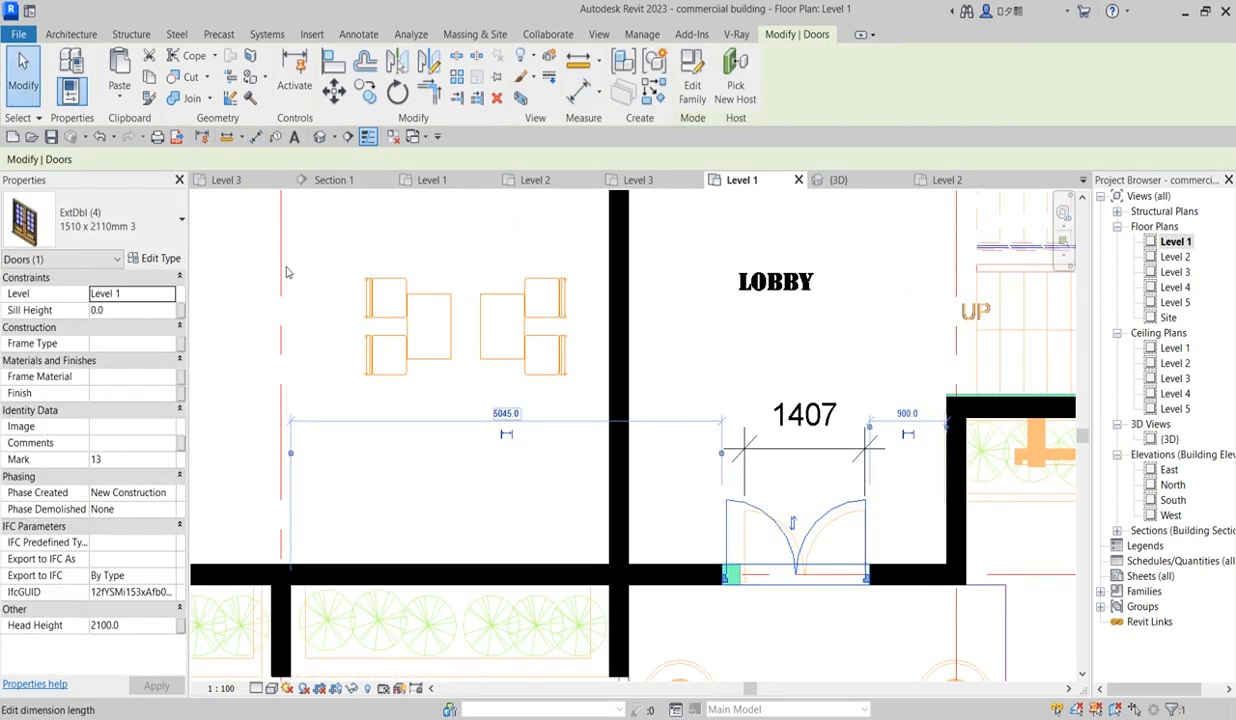
left_click(155, 258)
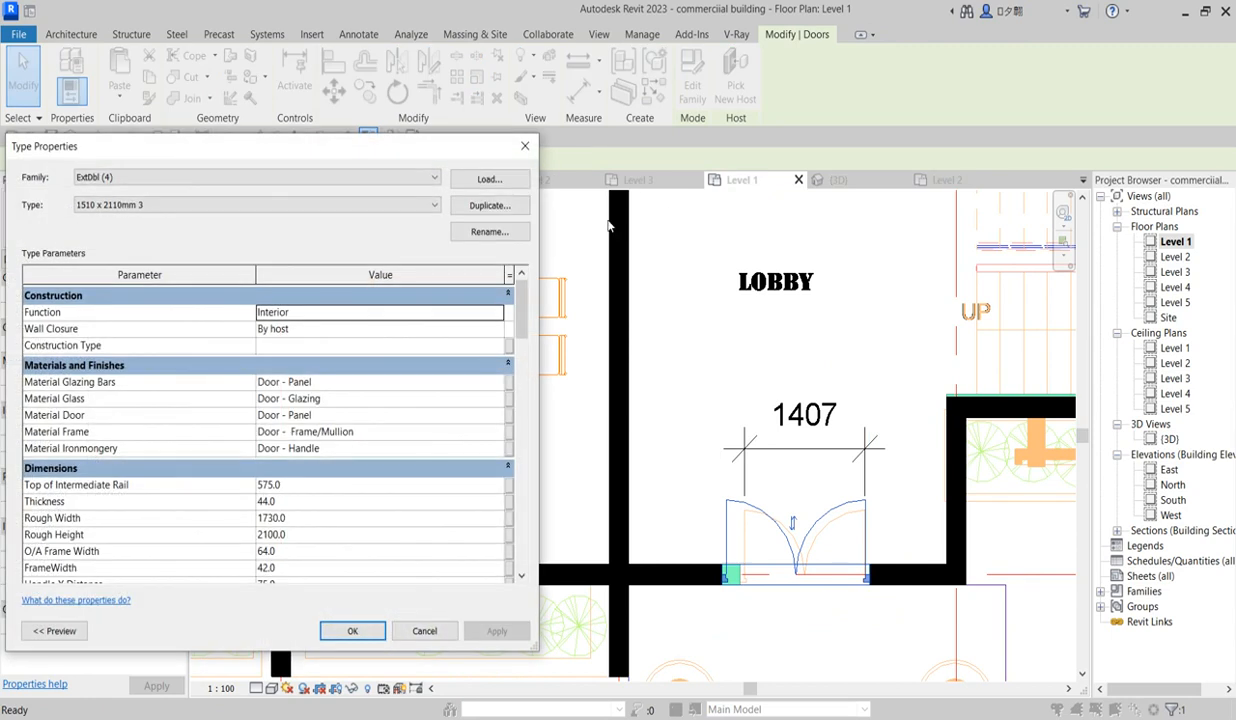
left_click(488, 206)
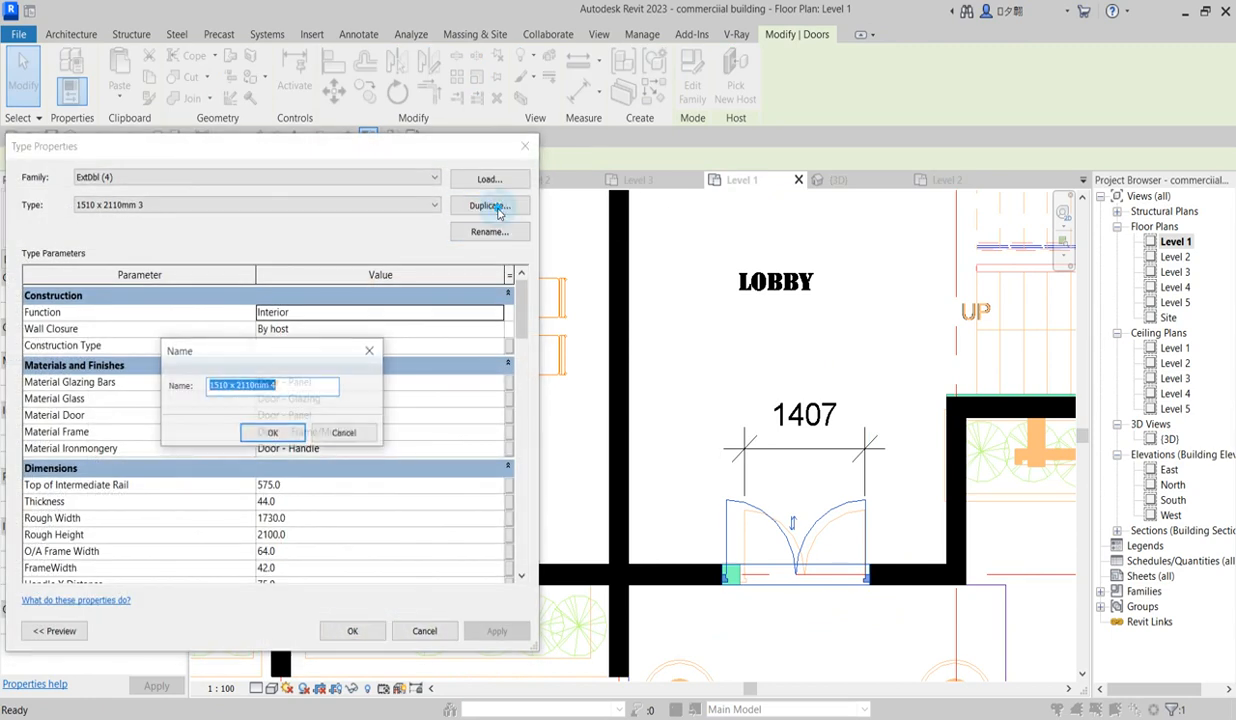
left_click(273, 434)
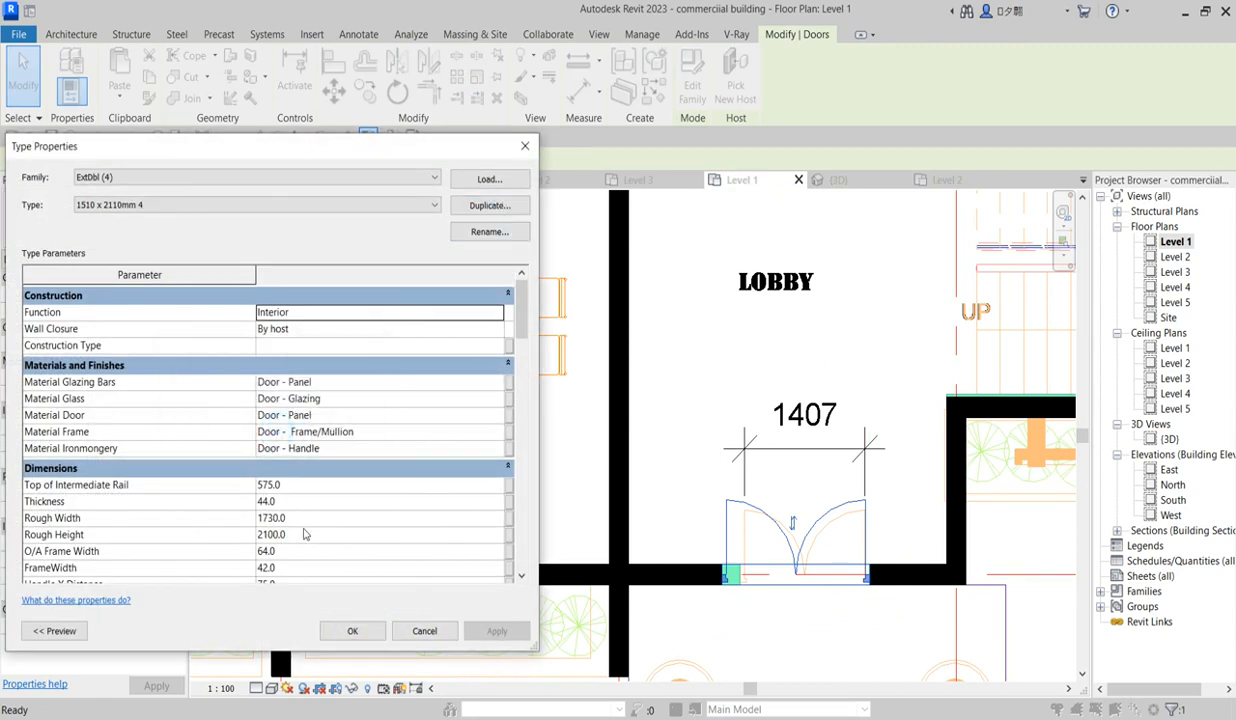
Step: Reduce the width of the 1510 x 2110mm 4 door type to suit the plan opening dimensioned as 1407 mm
left_click(300, 517)
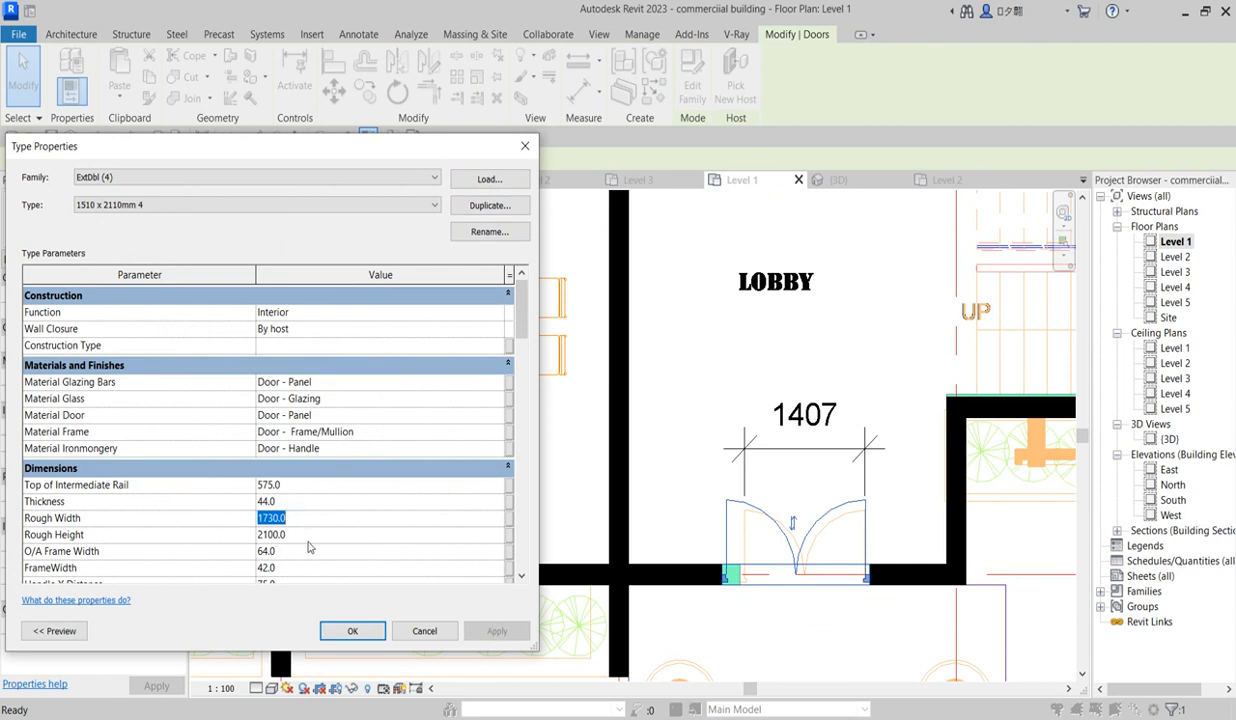
scroll(310, 547, "down", 3)
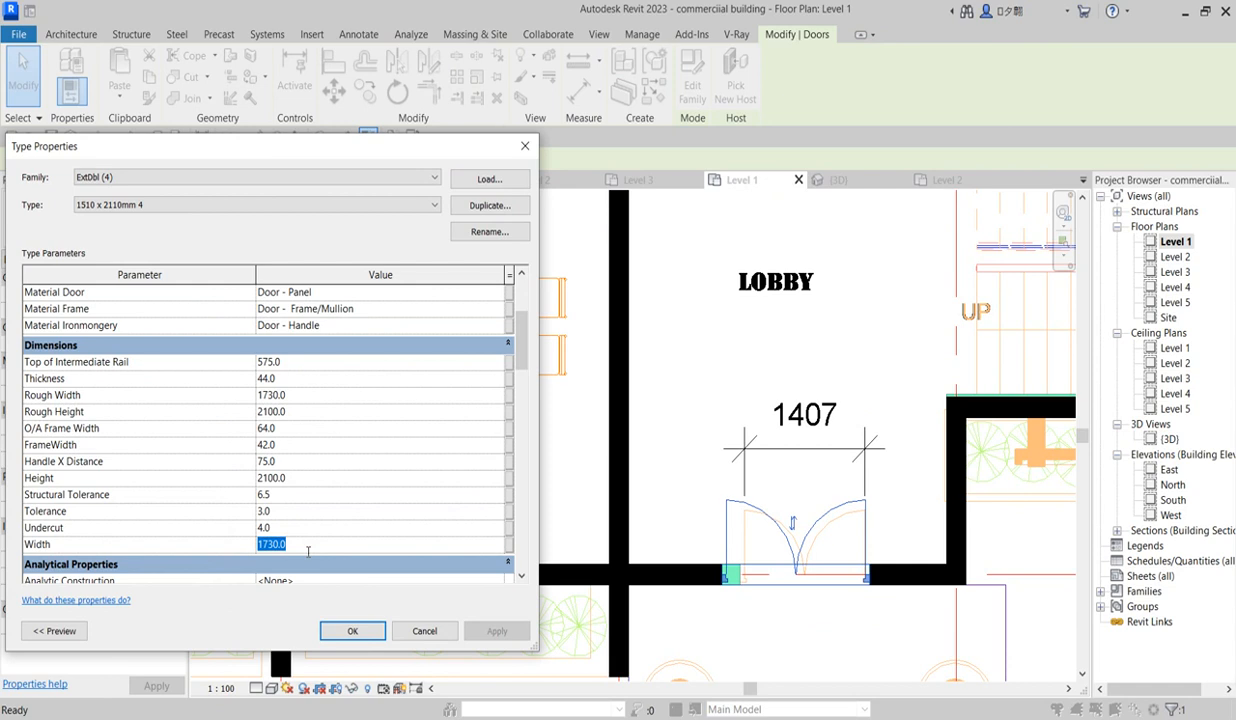
type("4")
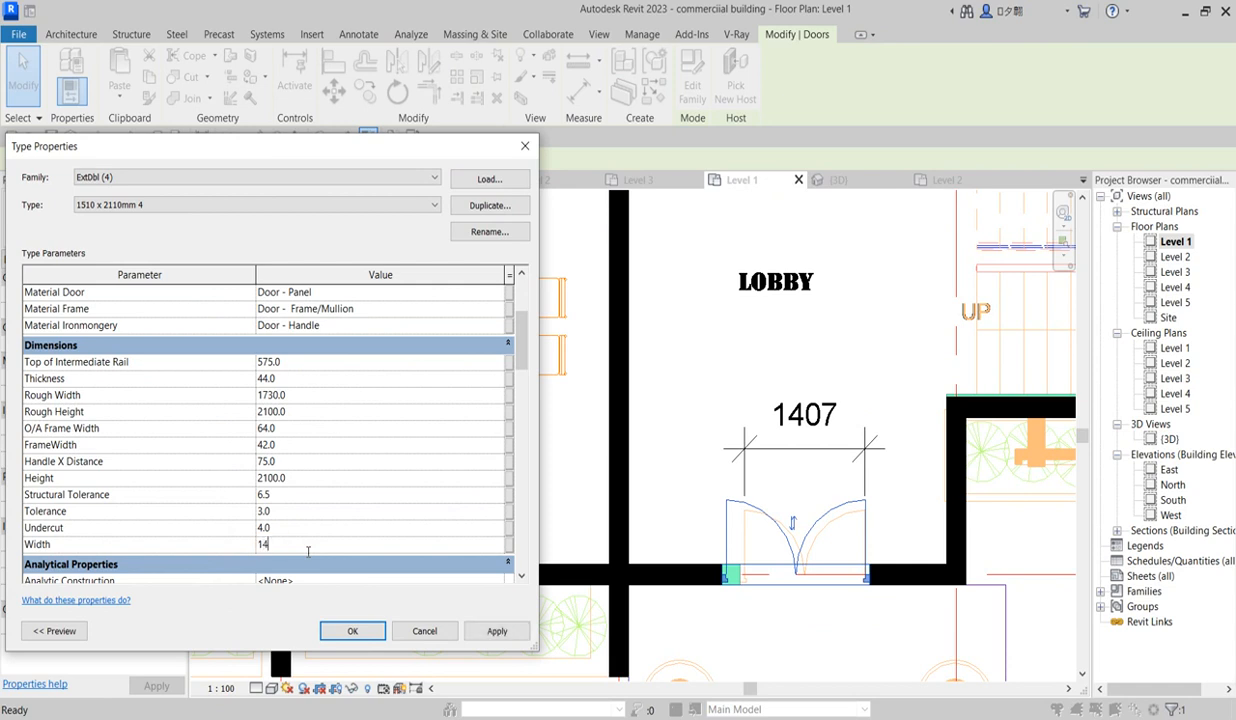
left_click(361, 632)
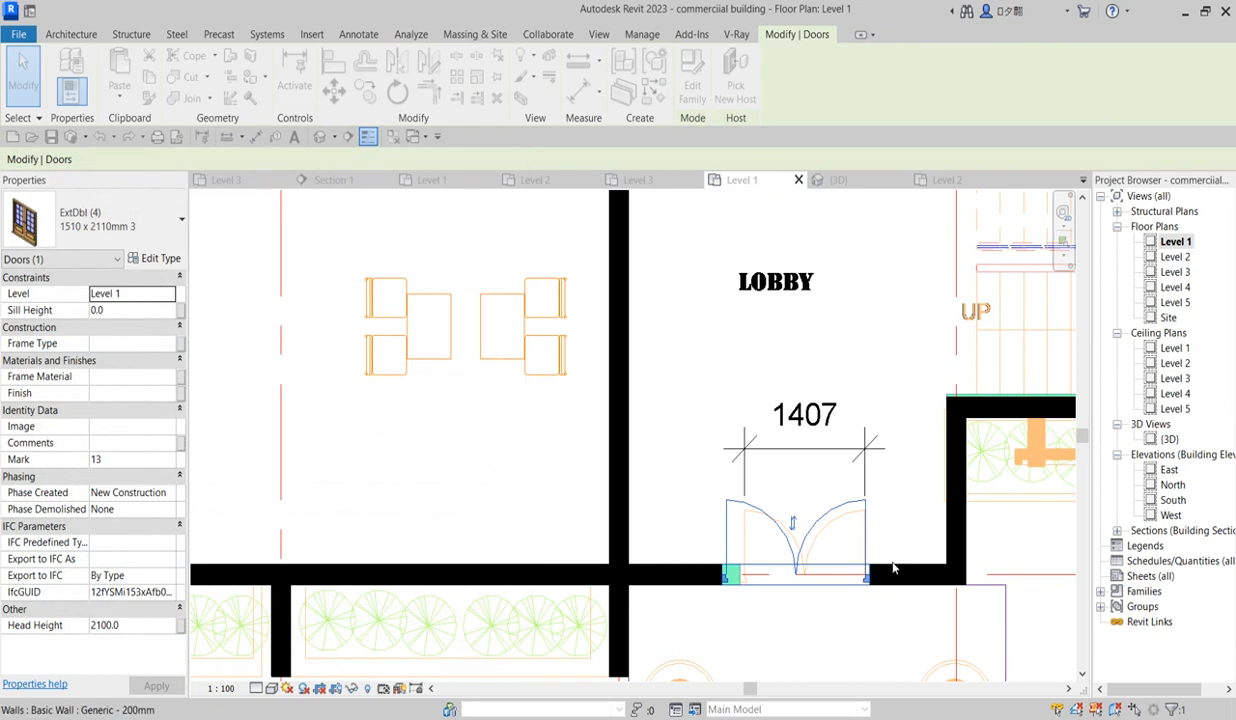
Step: Align the lobby entrance door with the edge of the imported plan's door opening in the grid D wall
left_click(333, 62)
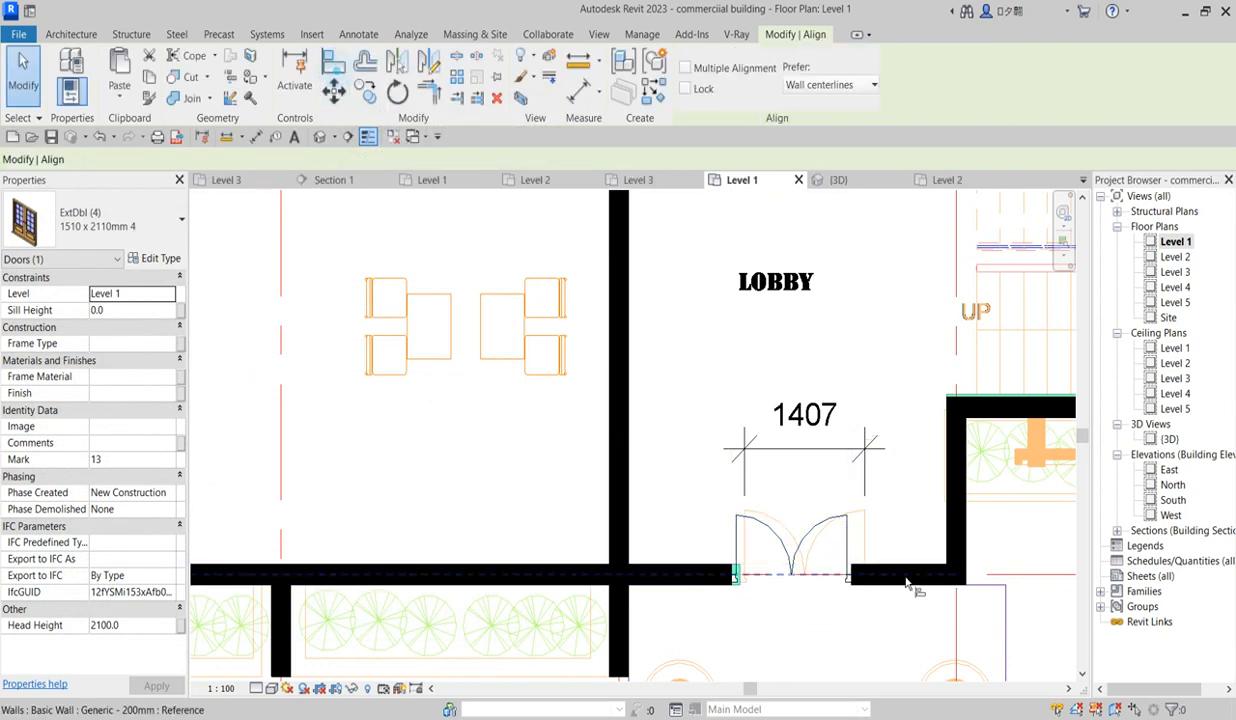
scroll(862, 538, "up", 3)
left_click(862, 538)
left_click(843, 562)
scroll(885, 485, "down", 2)
right_click(928, 477)
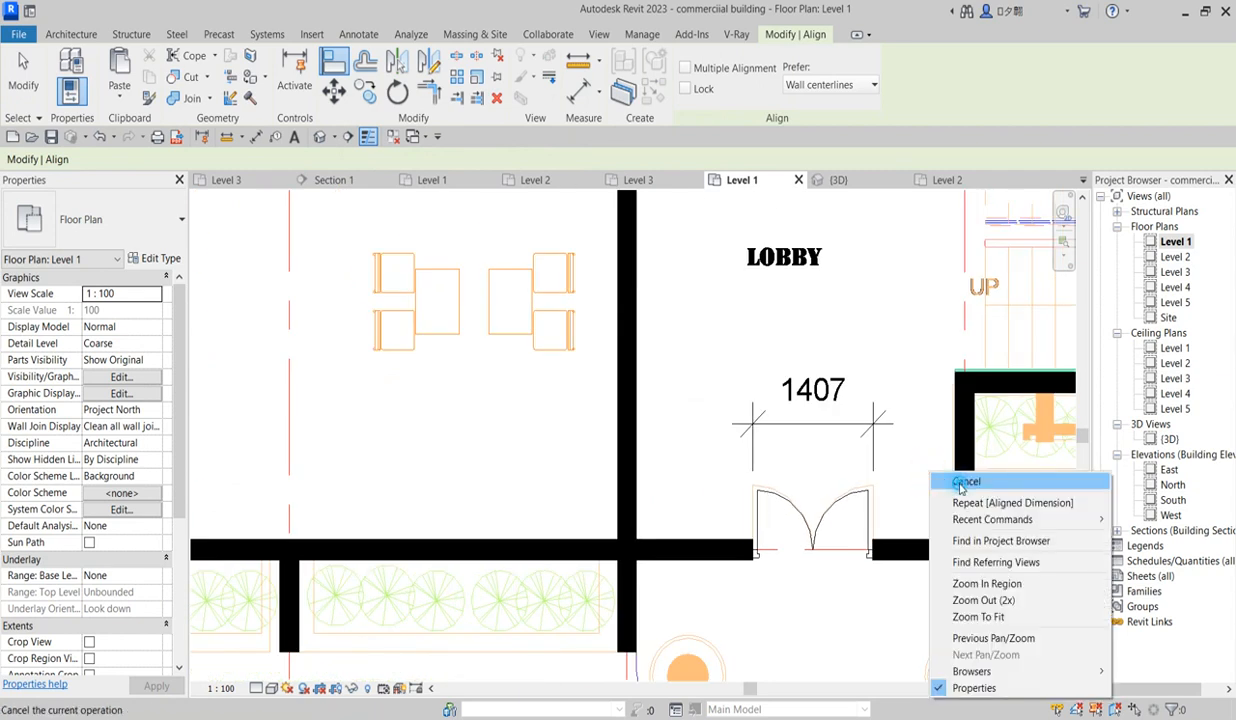
Step: End aligning and delete the 1407 mm dimension above the lobby entrance's double door
left_click(942, 481)
right_click(895, 358)
left_click(929, 367)
left_click(812, 418)
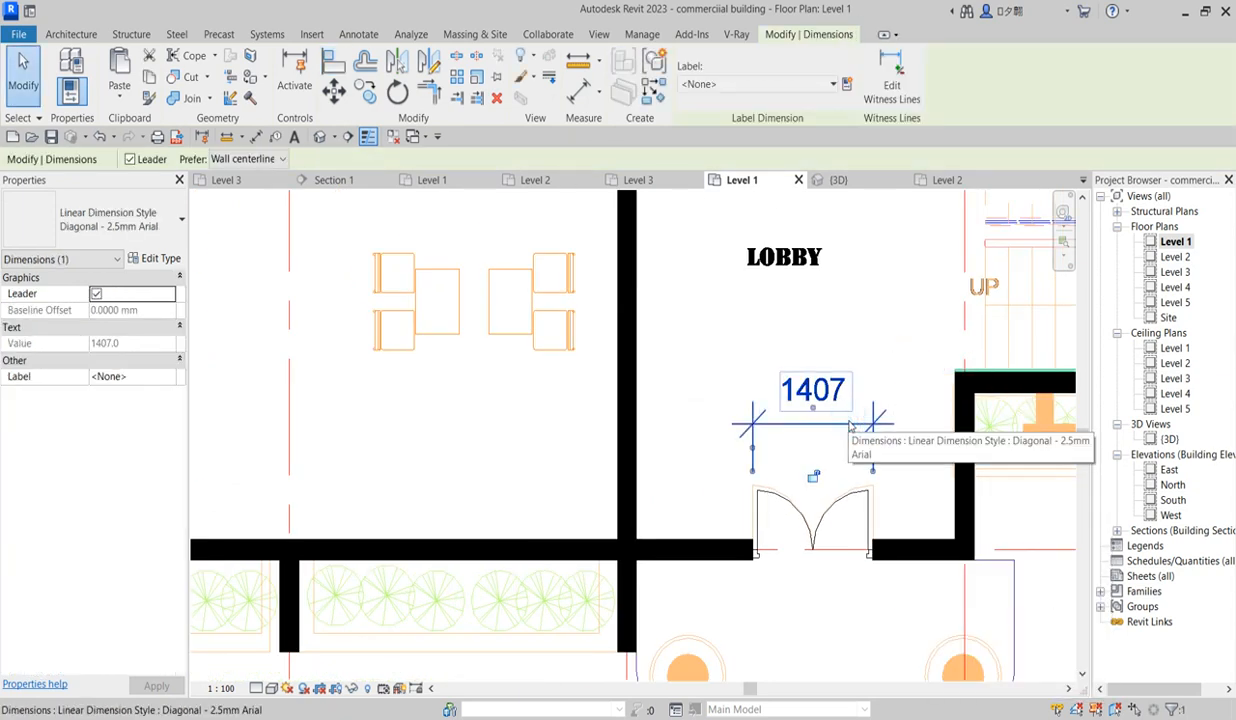
key("Escape")
scroll(834, 563, "down", 3)
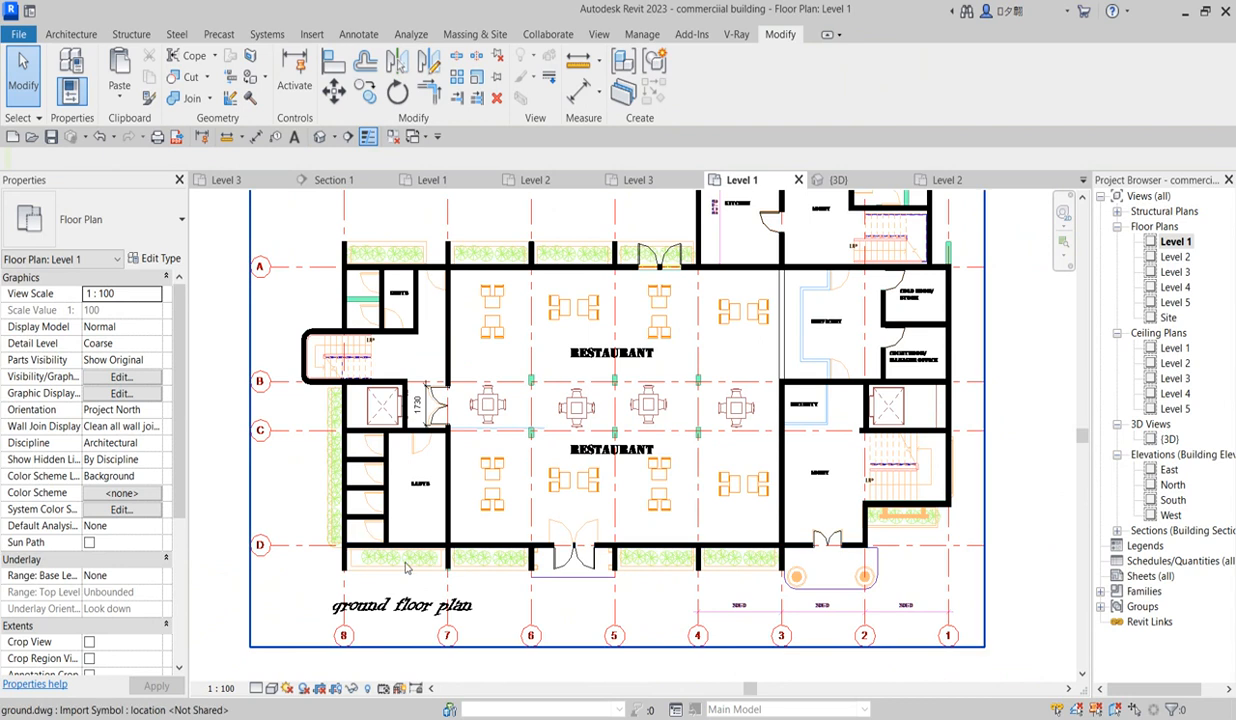
Step: Start placing doors with the M_Single-Flush 0762 x 2032mm type and set that type's width to 750 mm and height to 2100 mm
scroll(340, 508, "up", 3)
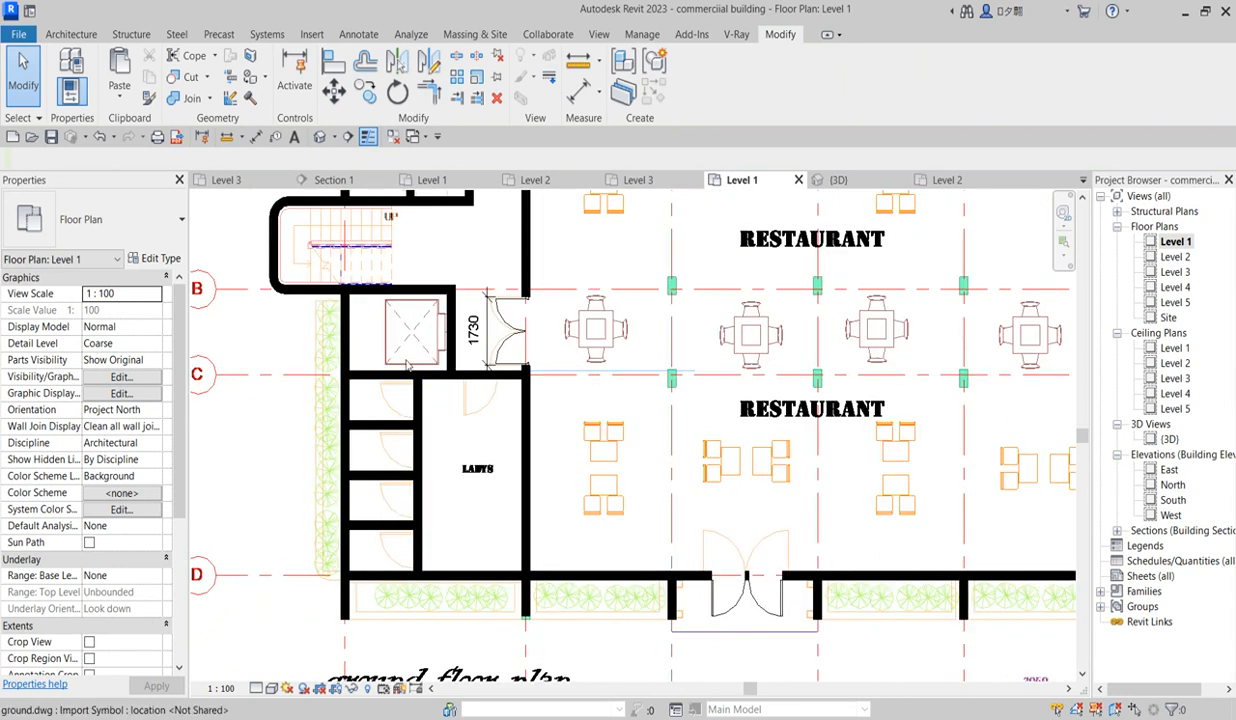
left_click(71, 34)
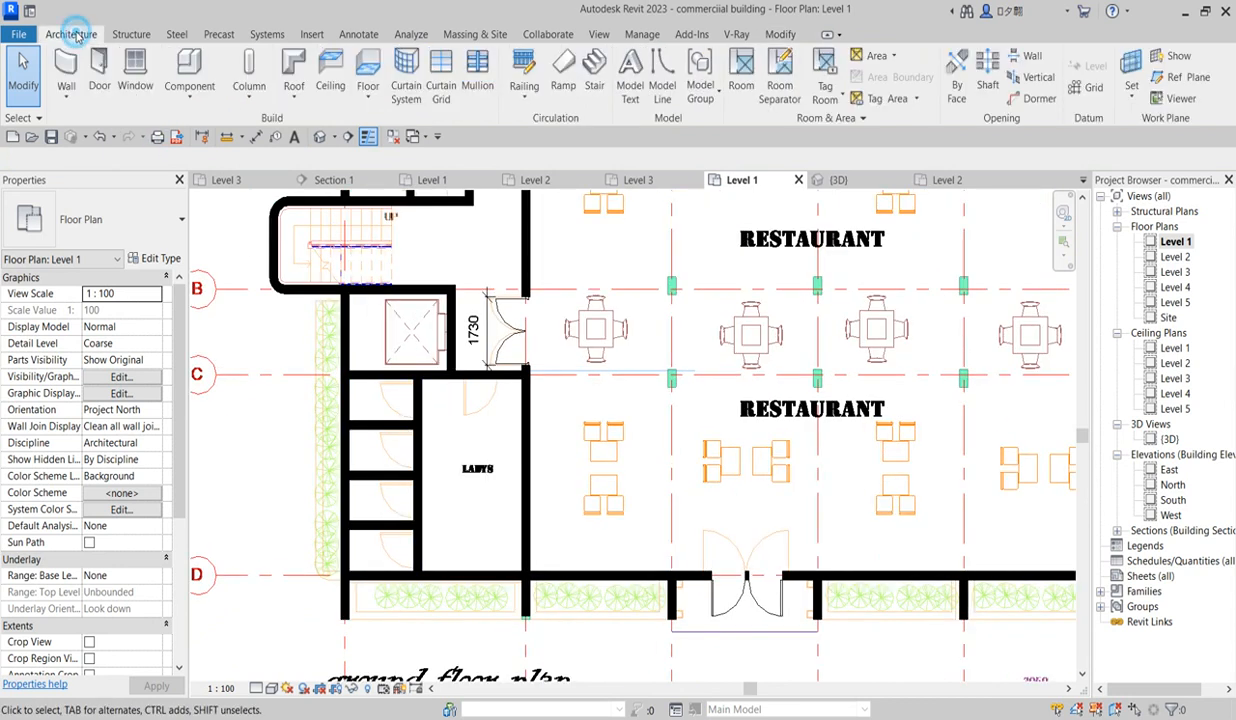
left_click(99, 75)
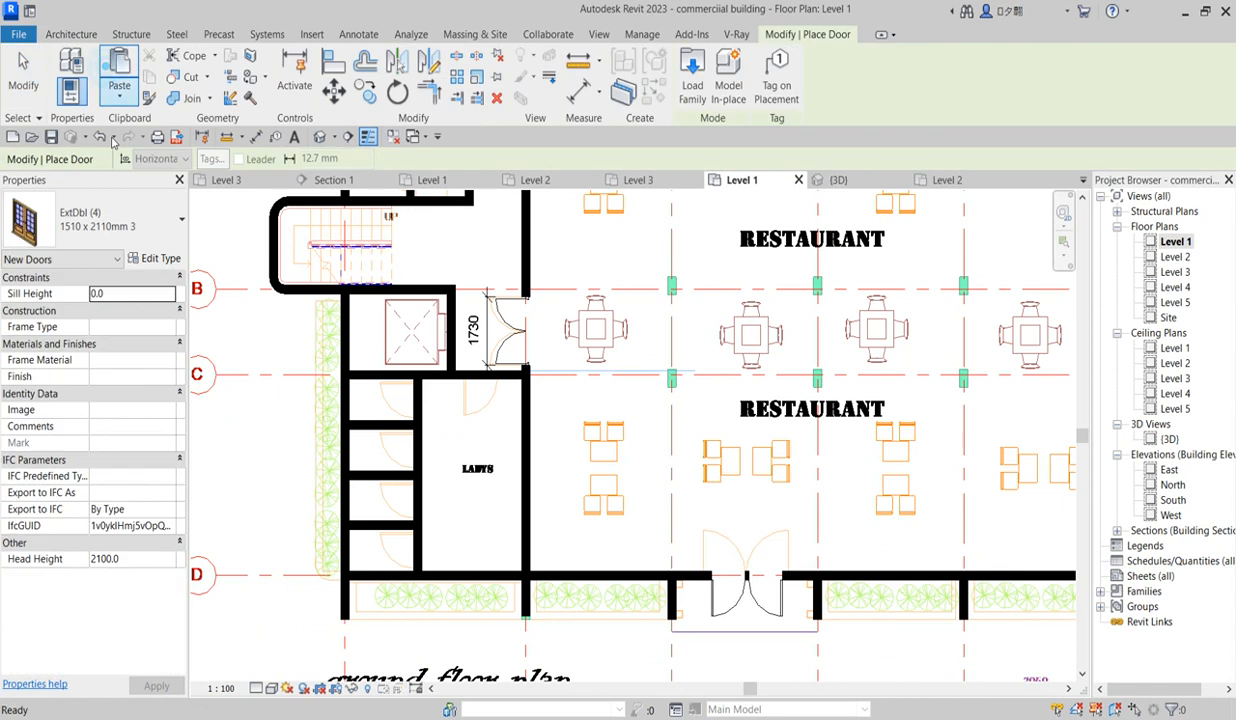
left_click(161, 222)
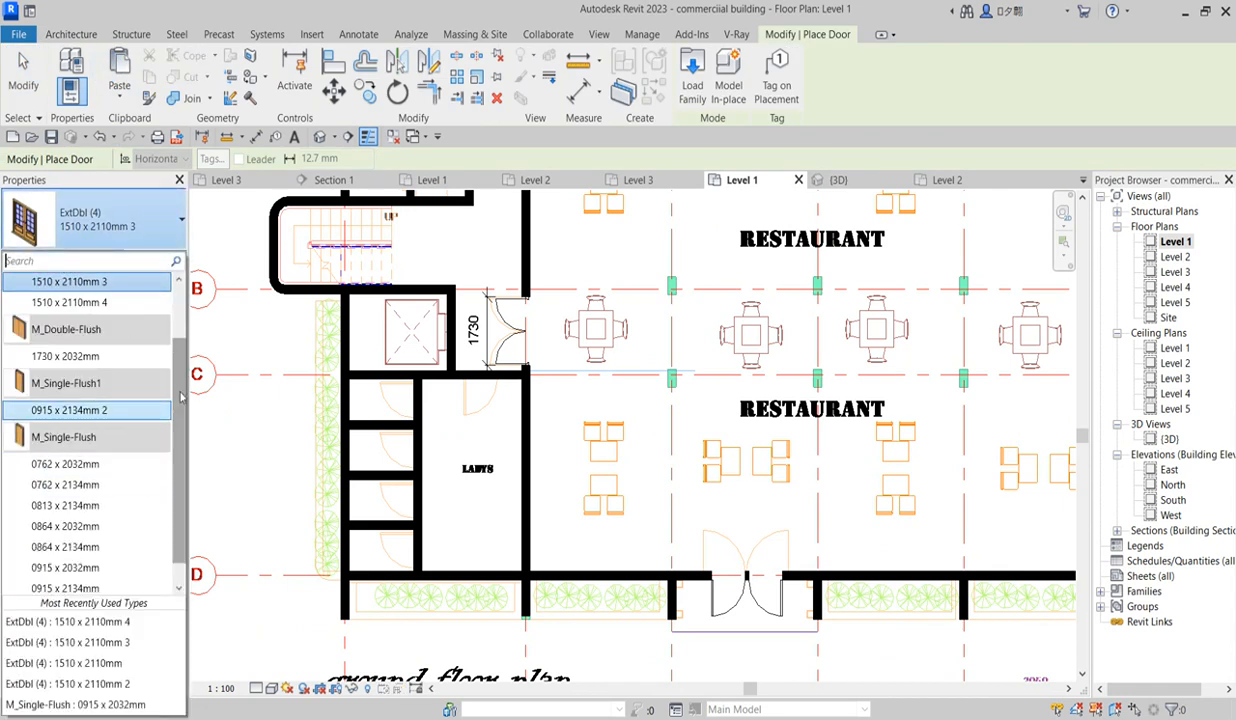
left_click_drag(178, 402, 181, 432)
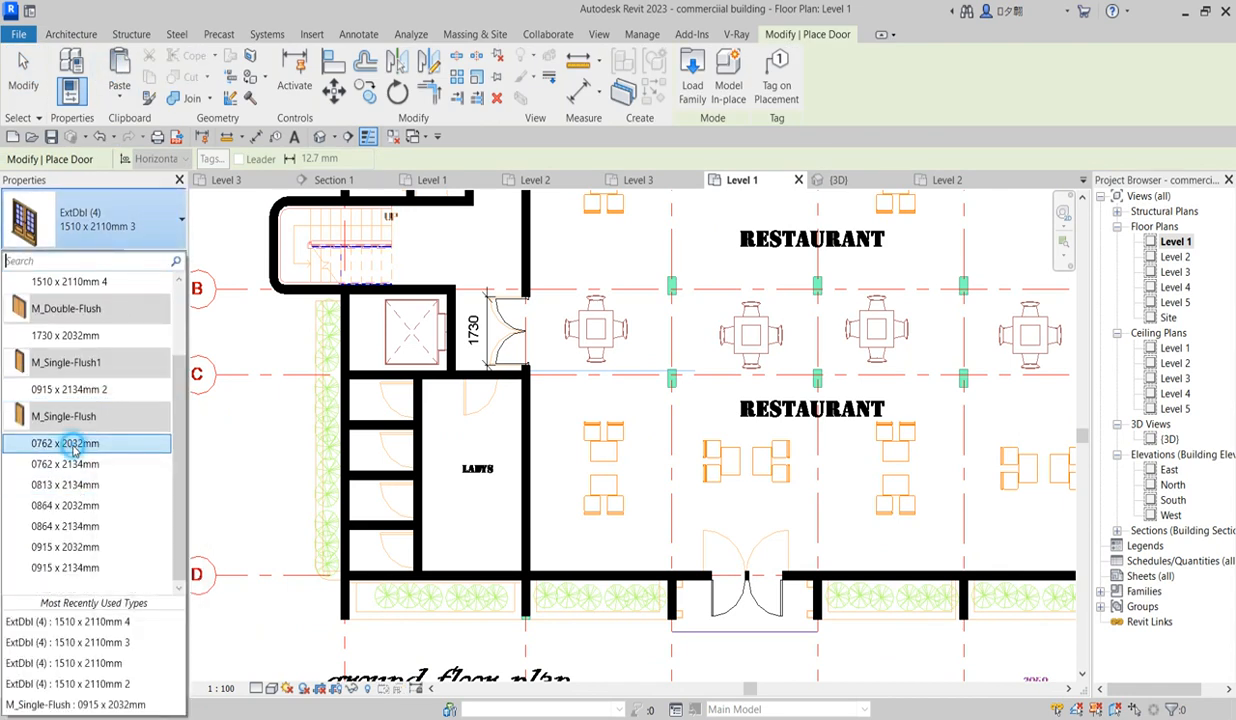
left_click(80, 443)
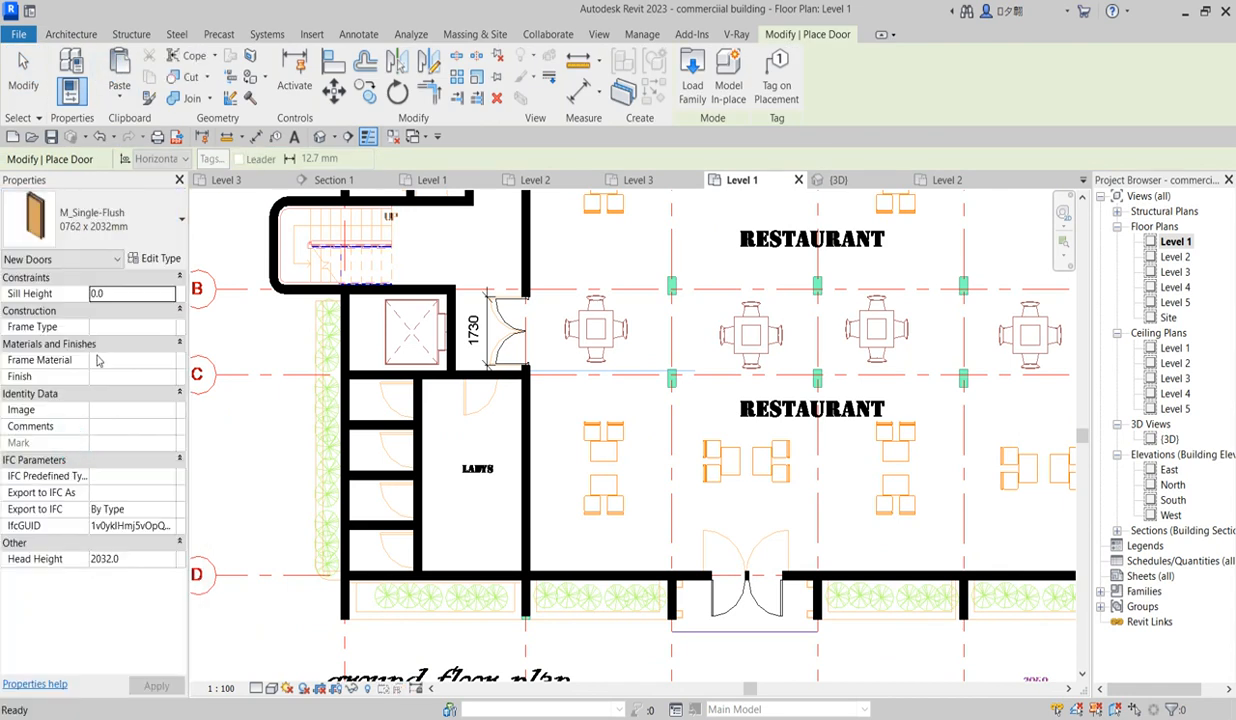
left_click(161, 260)
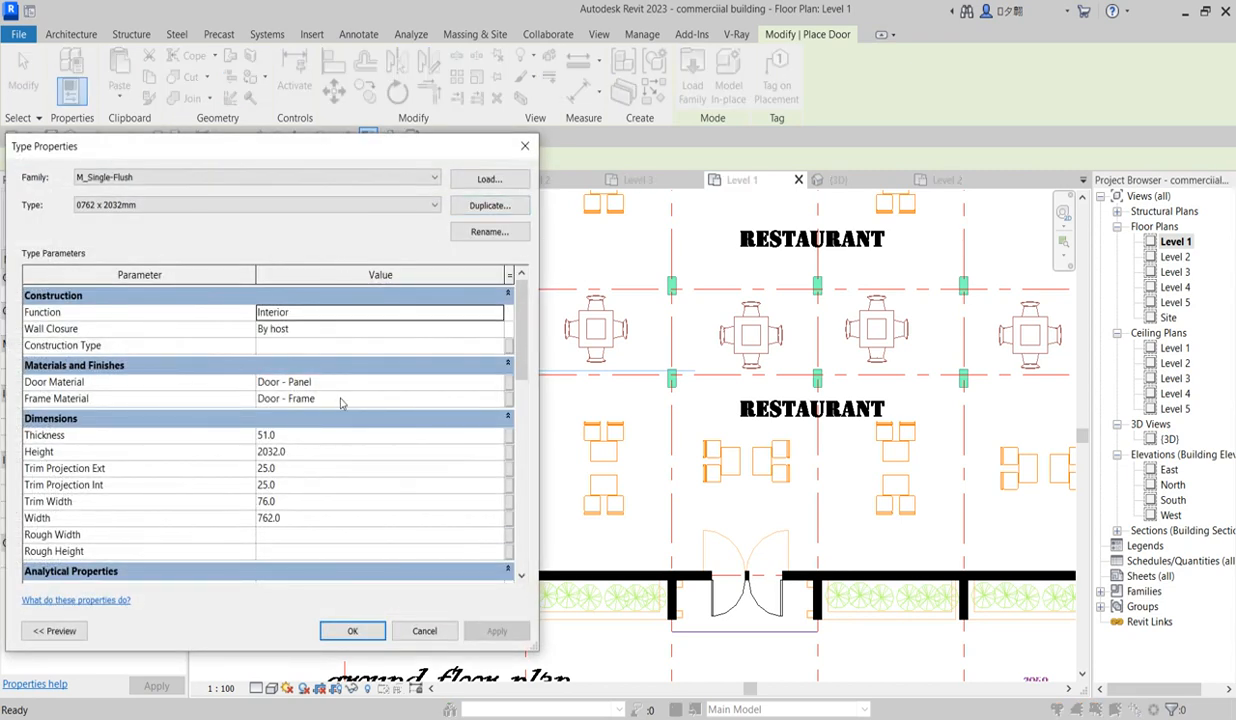
left_click(300, 519)
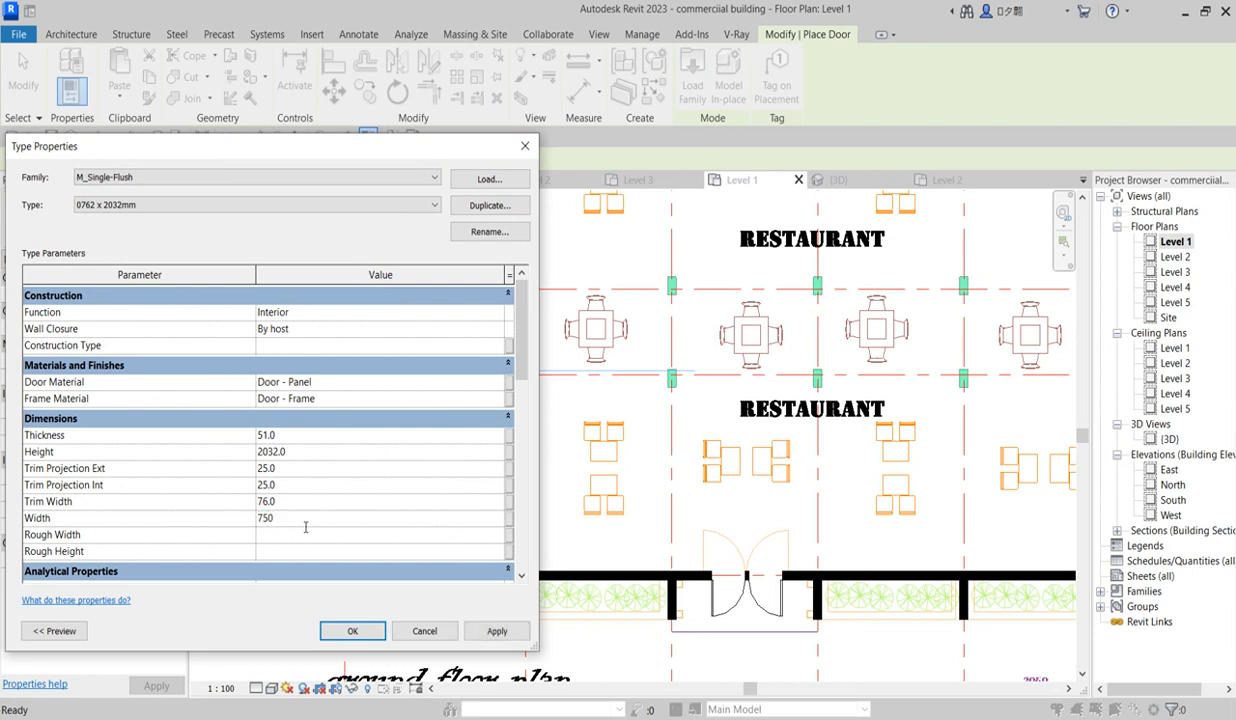
left_click(312, 452)
left_click(366, 631)
Step: Place a single-flush door swinging into each of the four ladies' toilet cubicles, over the imported plan's door symbols
scroll(414, 562, "up", 4)
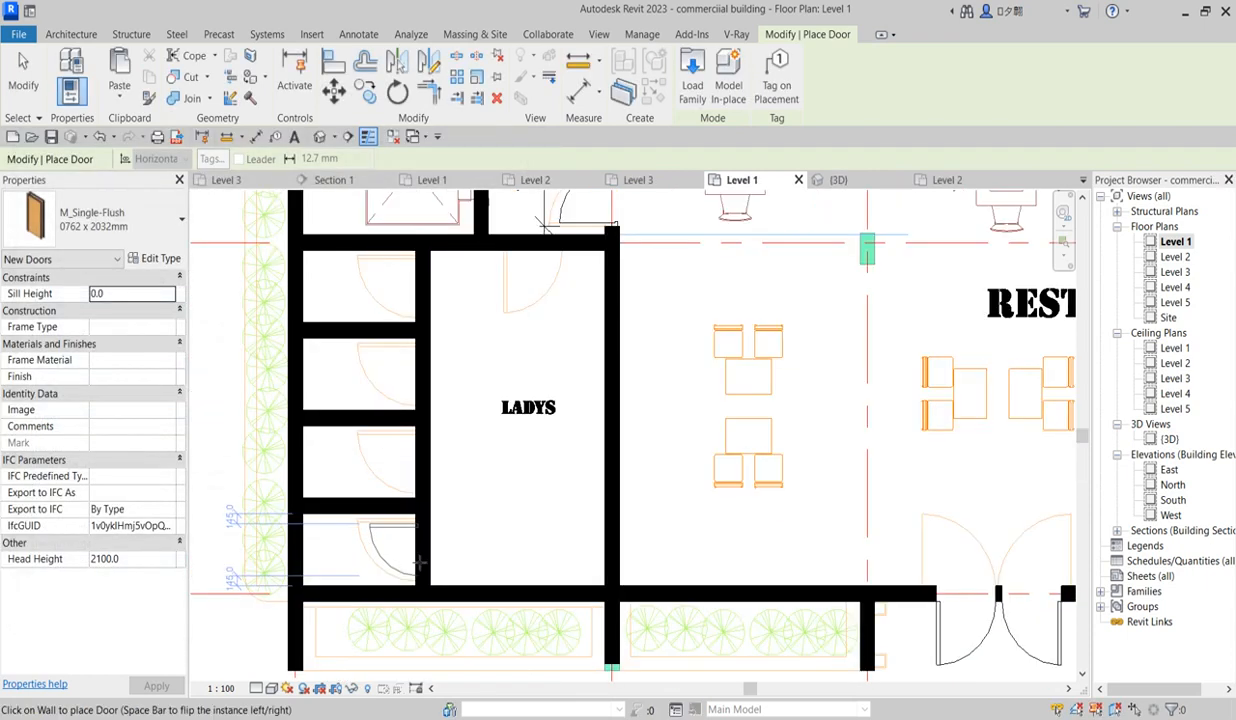
left_click(413, 549)
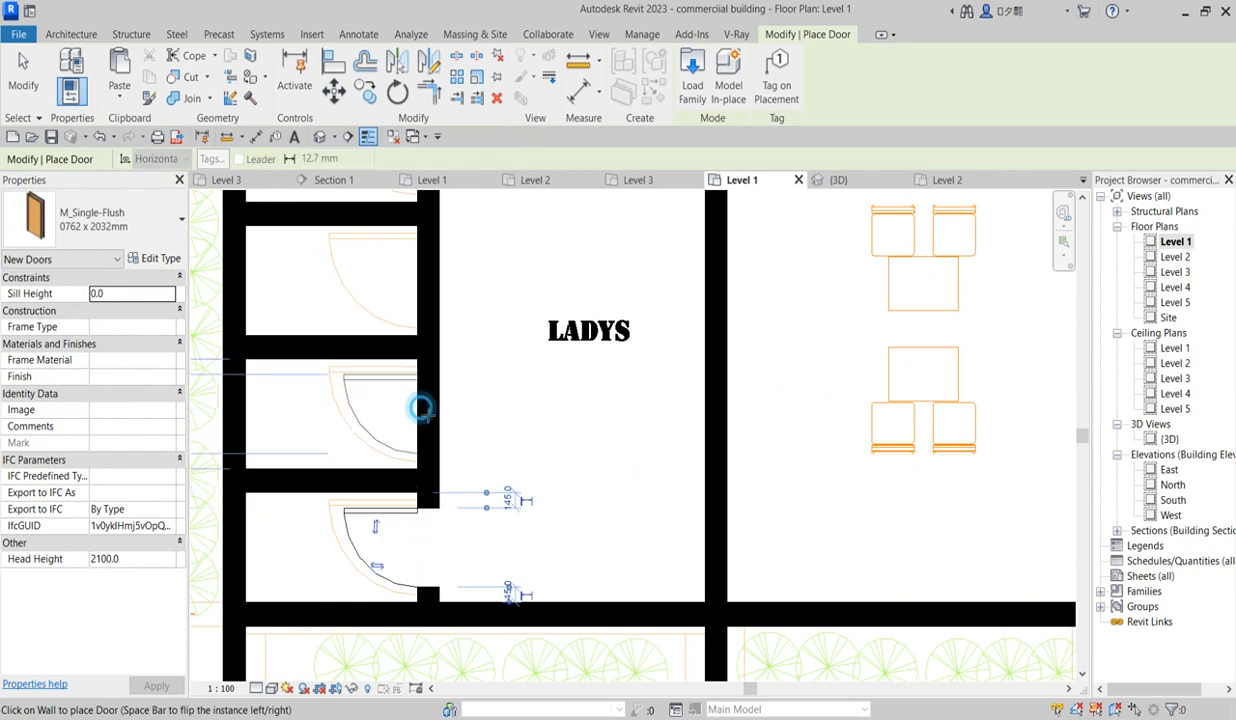
left_click(421, 407)
scroll(421, 395, "down", 4)
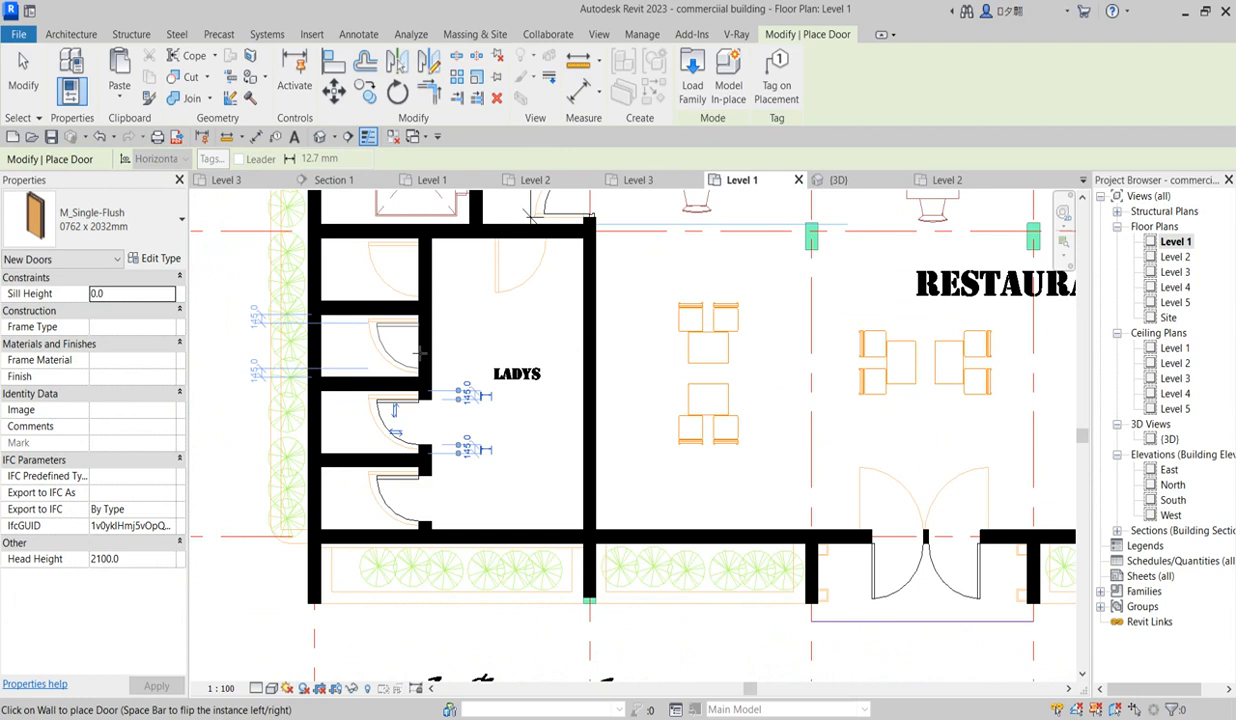
scroll(421, 358, "down", 2)
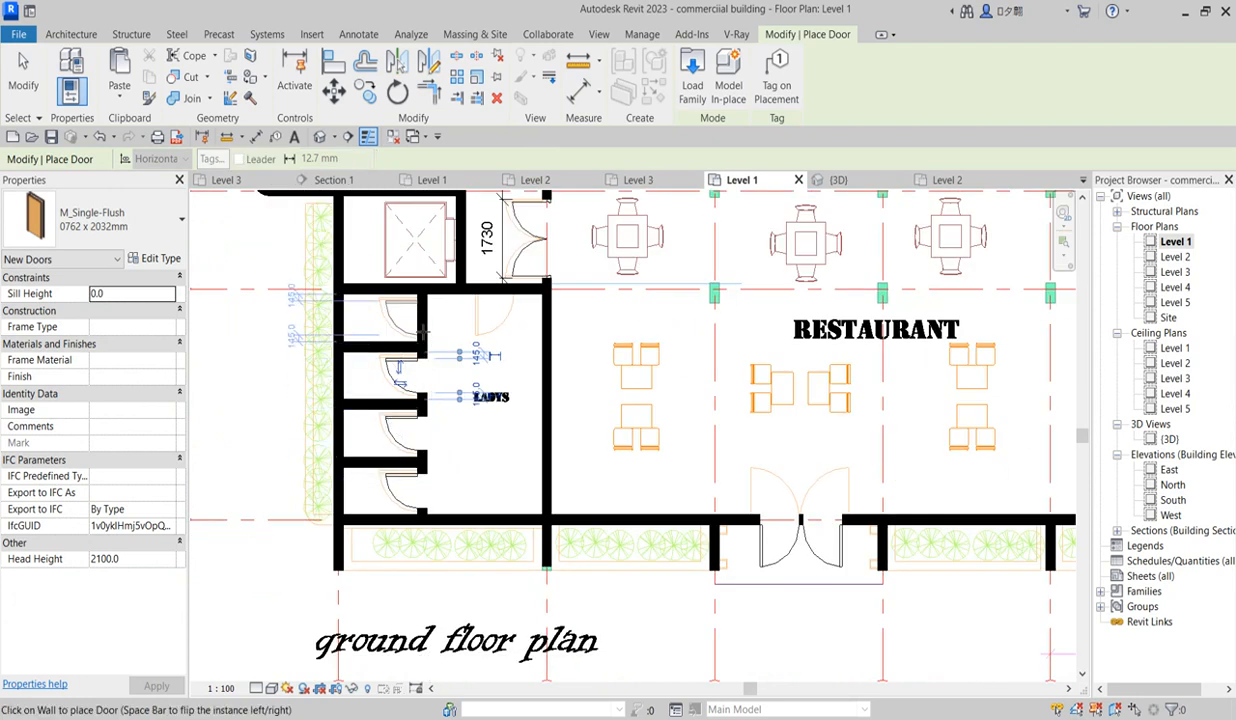
left_click(425, 270)
Step: Place a single-flush door at the gents' room entrance beside the stair, matching the imported plan, and end door placement
scroll(521, 472, "down", 2)
scroll(442, 551, "down", 2)
scroll(460, 505, "up", 3)
scroll(445, 288, "up", 3)
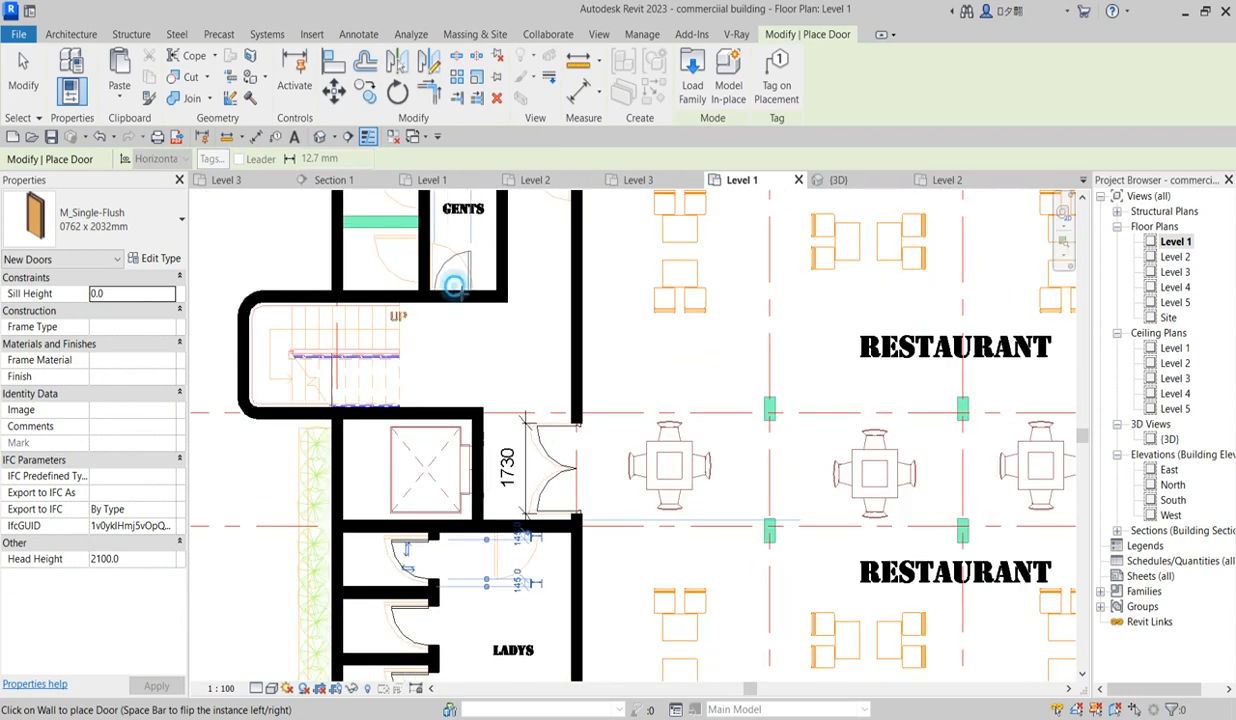
scroll(459, 279, "down", 2)
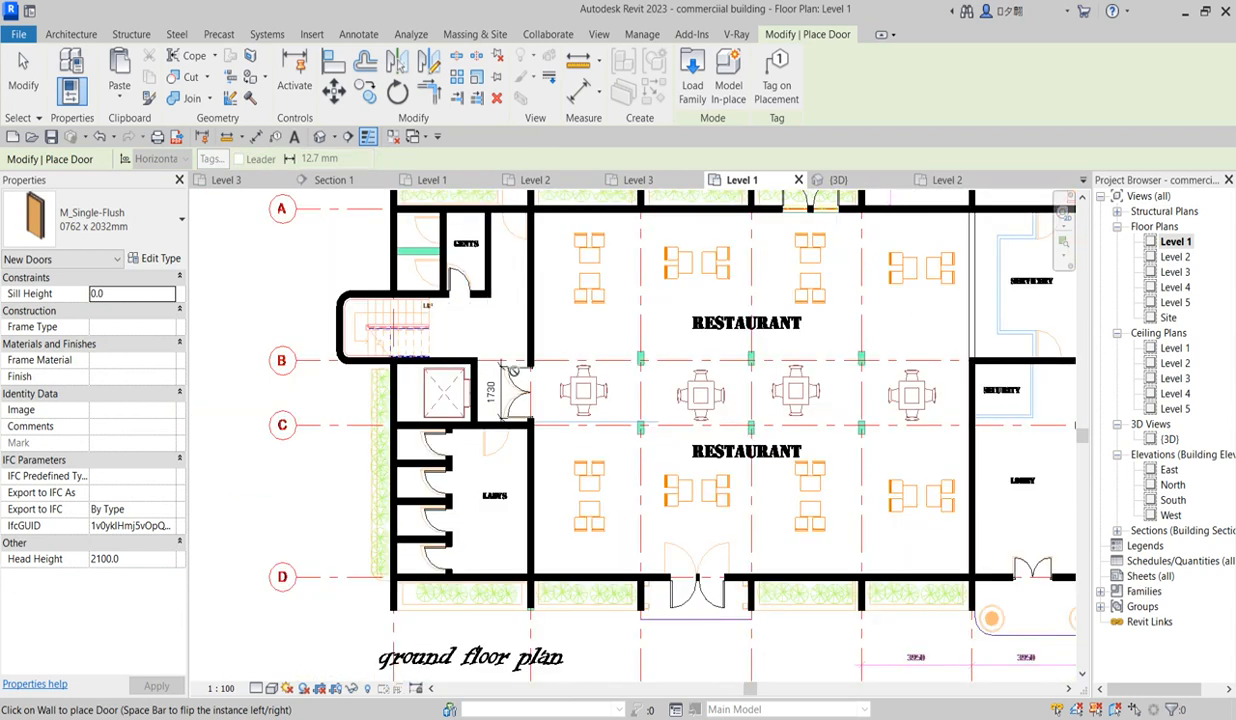
scroll(458, 279, "down", 3)
scroll(585, 340, "up", 2)
scroll(458, 340, "up", 2)
key("Escape")
Step: Place single-flush doors into the two gents' toilet cubicles, over the imported plan's door symbols
scroll(470, 415, "down", 2)
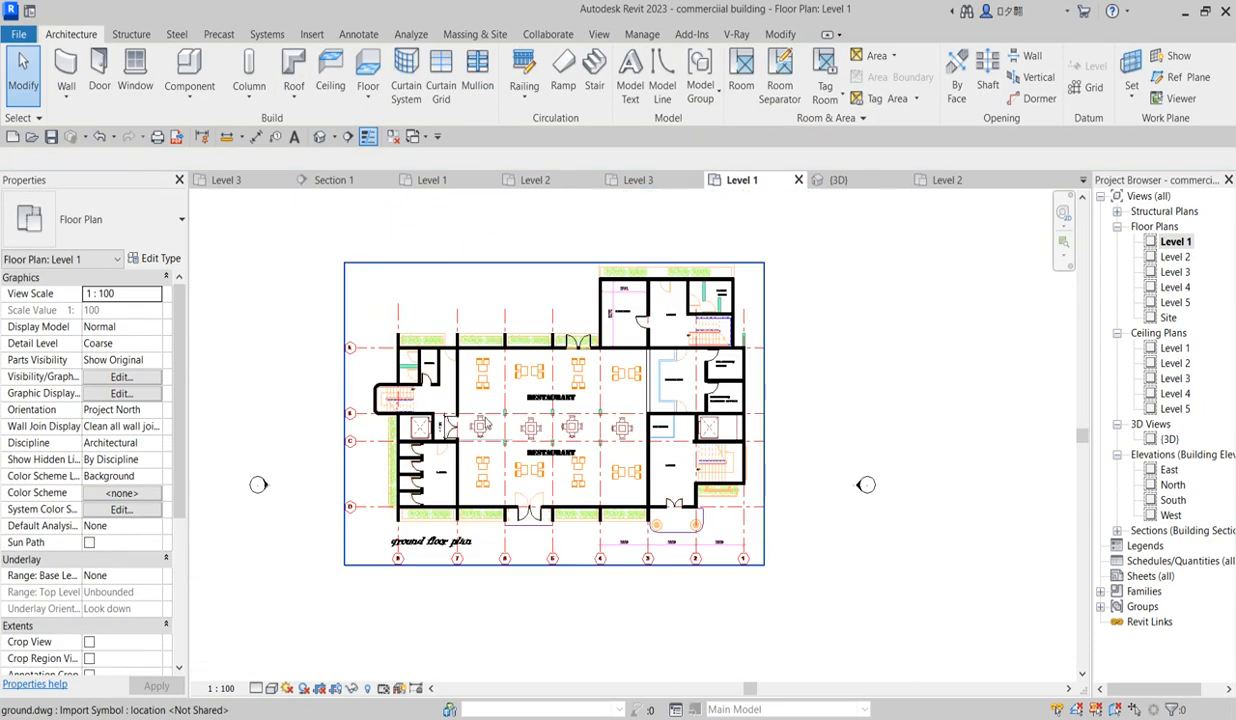
scroll(585, 440, "up", 1)
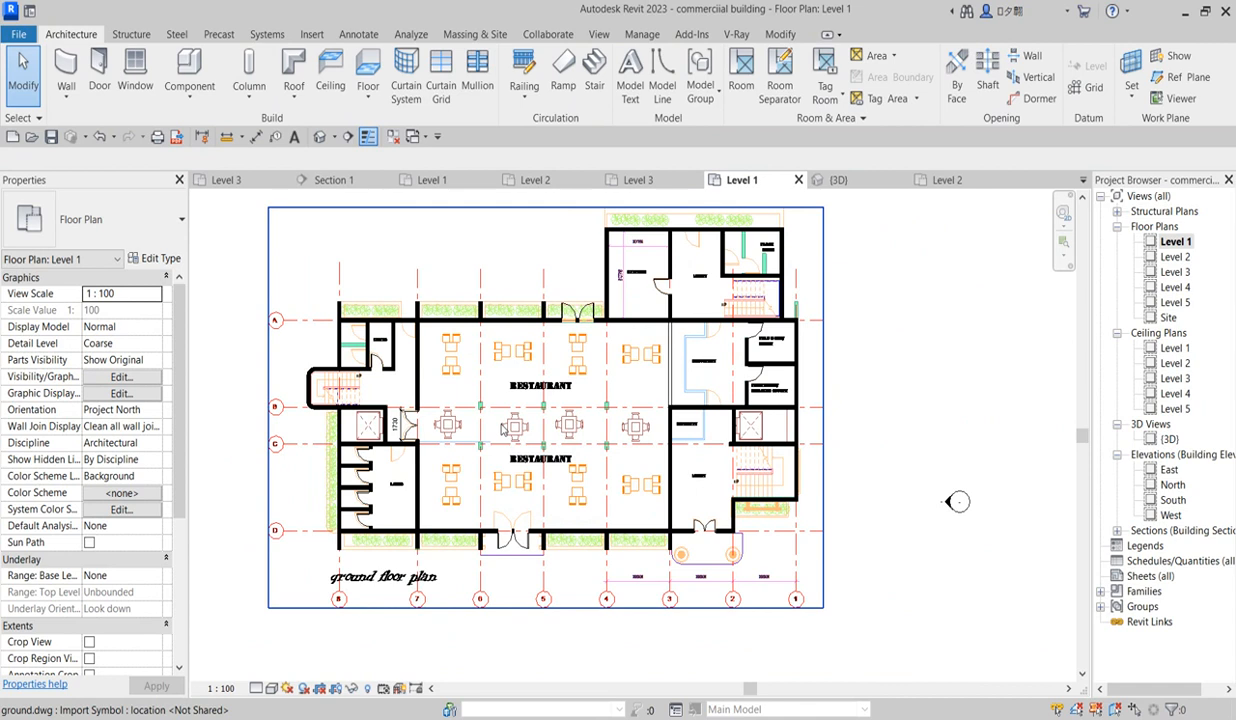
scroll(482, 428, "up", 2)
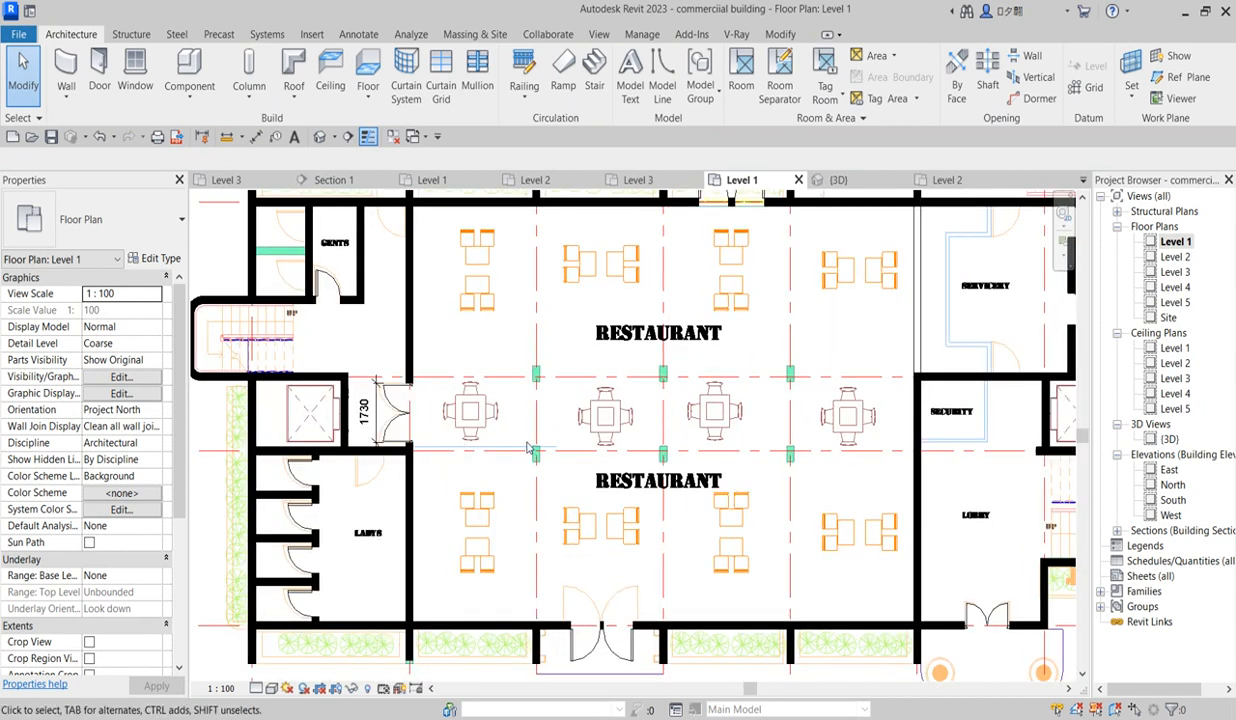
scroll(678, 455, "down", 1)
scroll(490, 348, "up", 2)
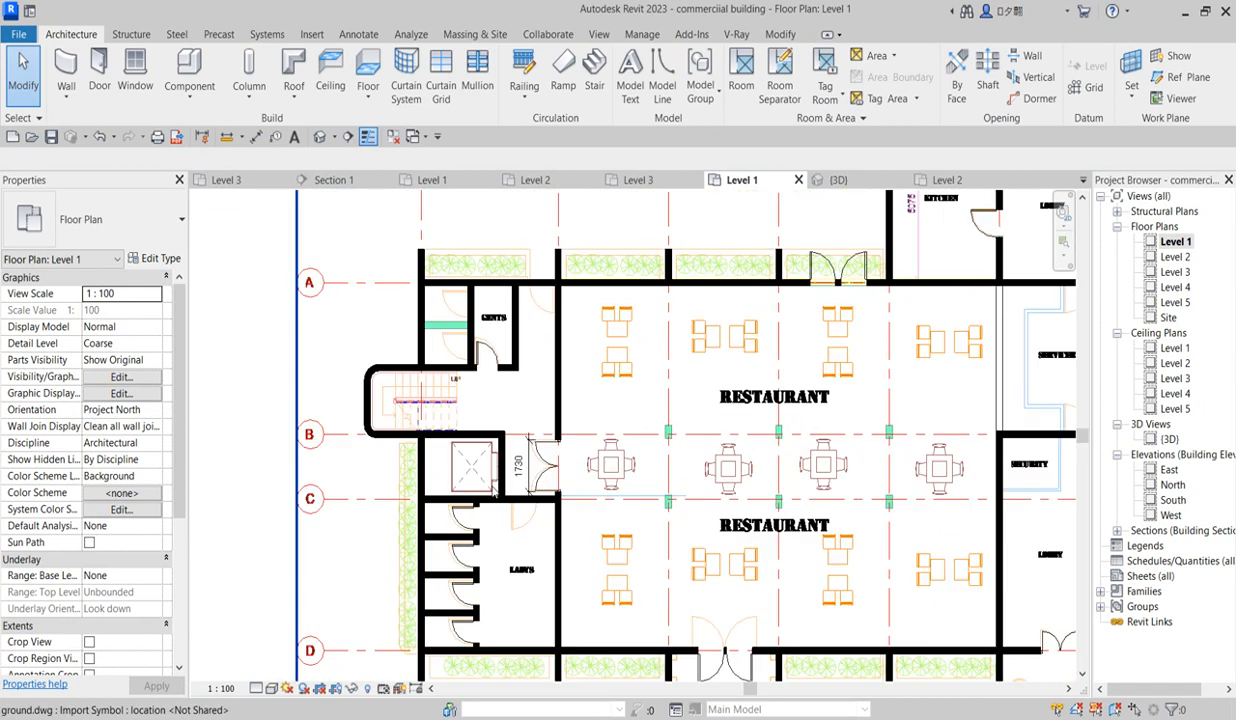
left_click(493, 348)
left_click(636, 90)
scroll(485, 298, "up", 1)
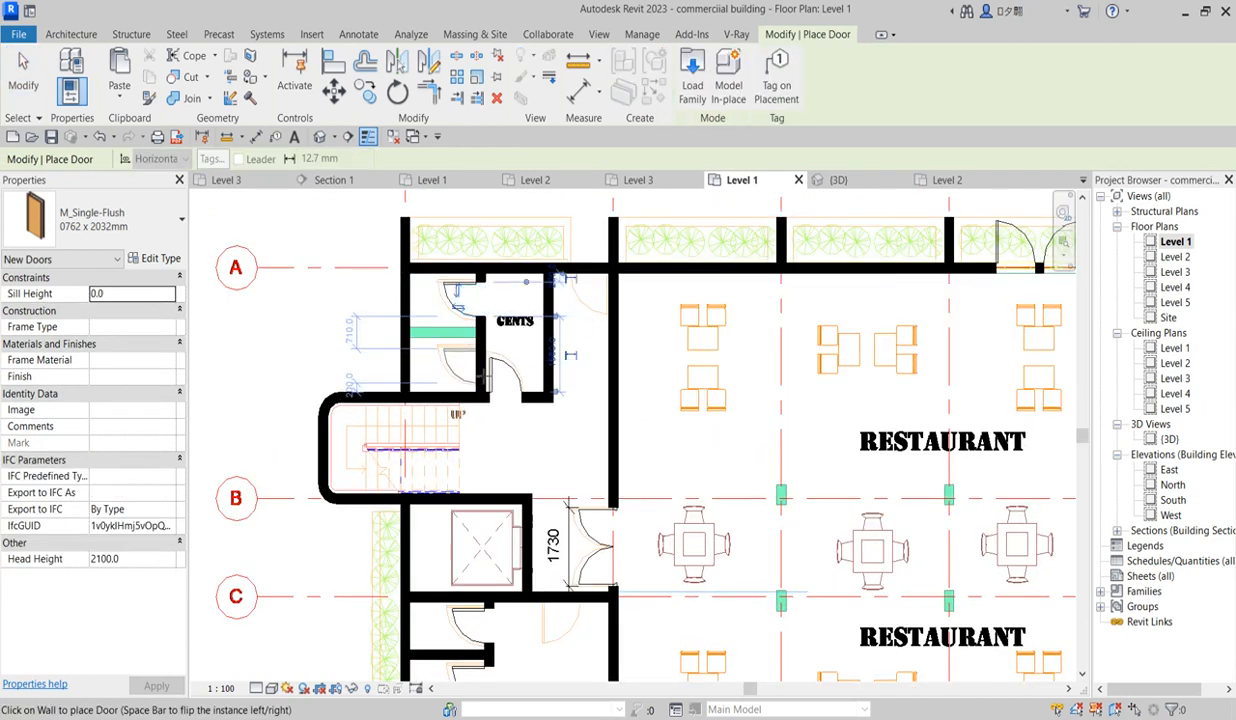
scroll(474, 368, "down", 5)
scroll(749, 316, "up", 5)
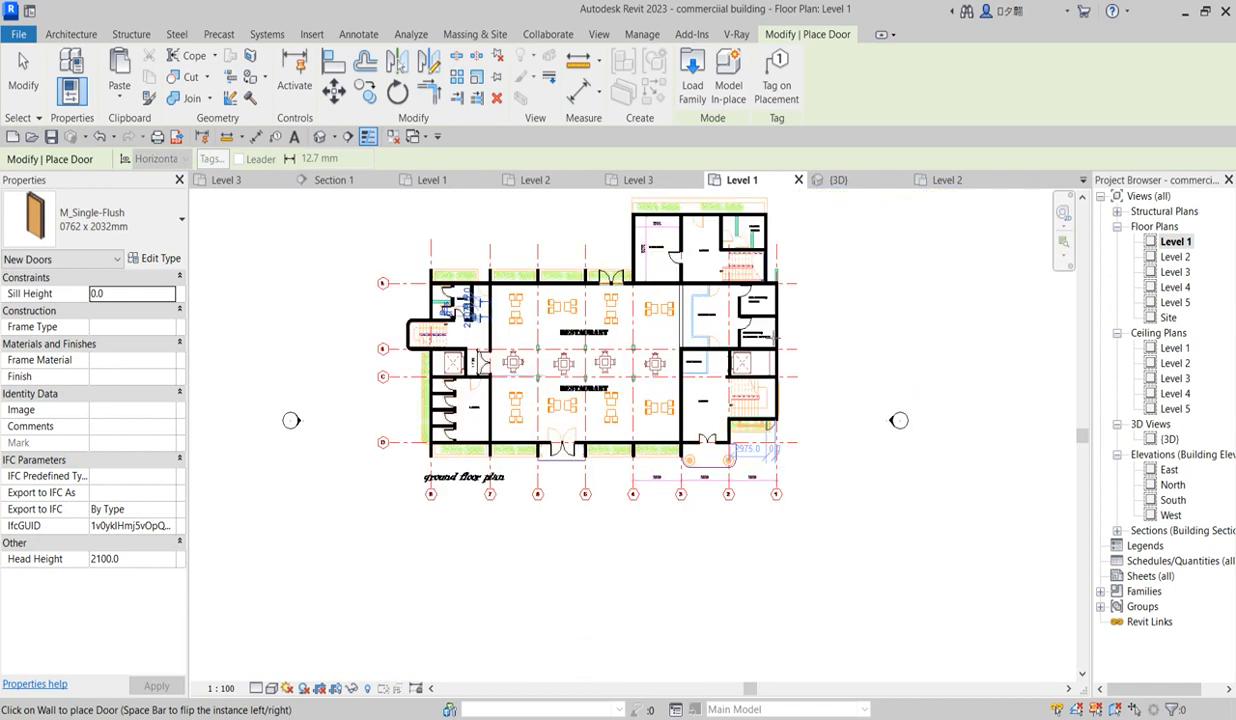
Step: Place a single-flush door at the ladies' room entrance in the grid C wall, swinging into the room
scroll(630, 327, "down", 4)
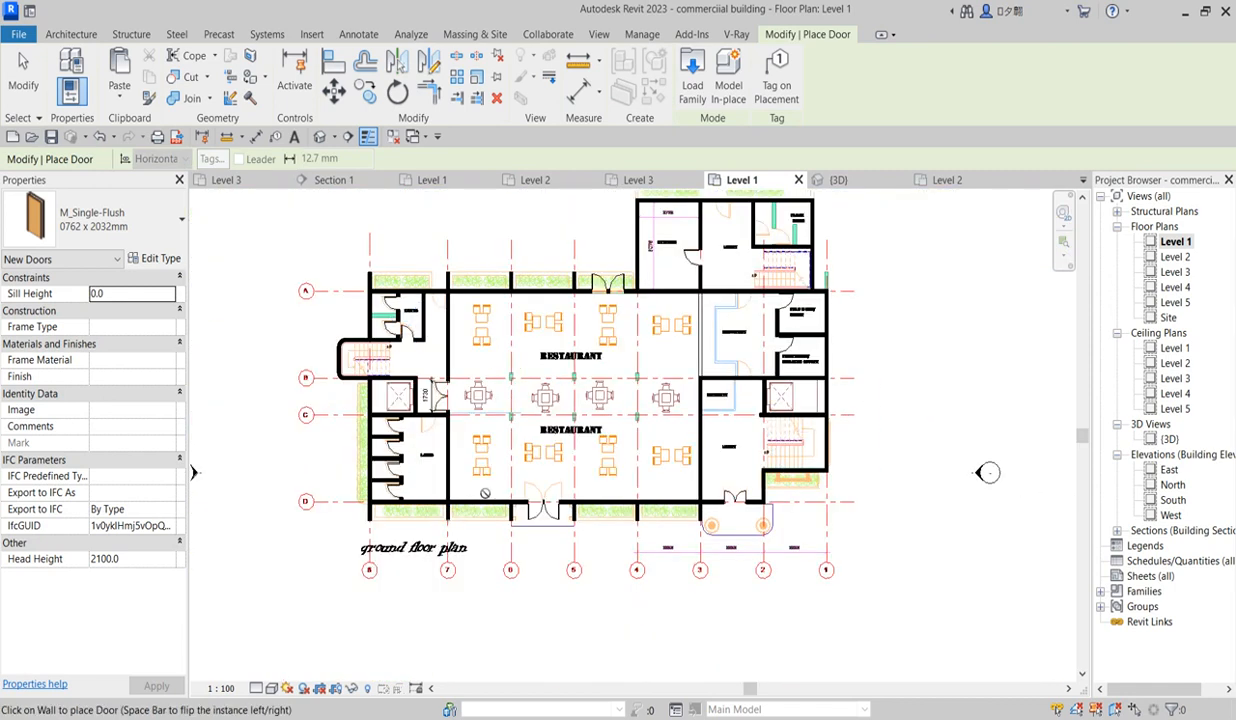
scroll(430, 450, "up", 5)
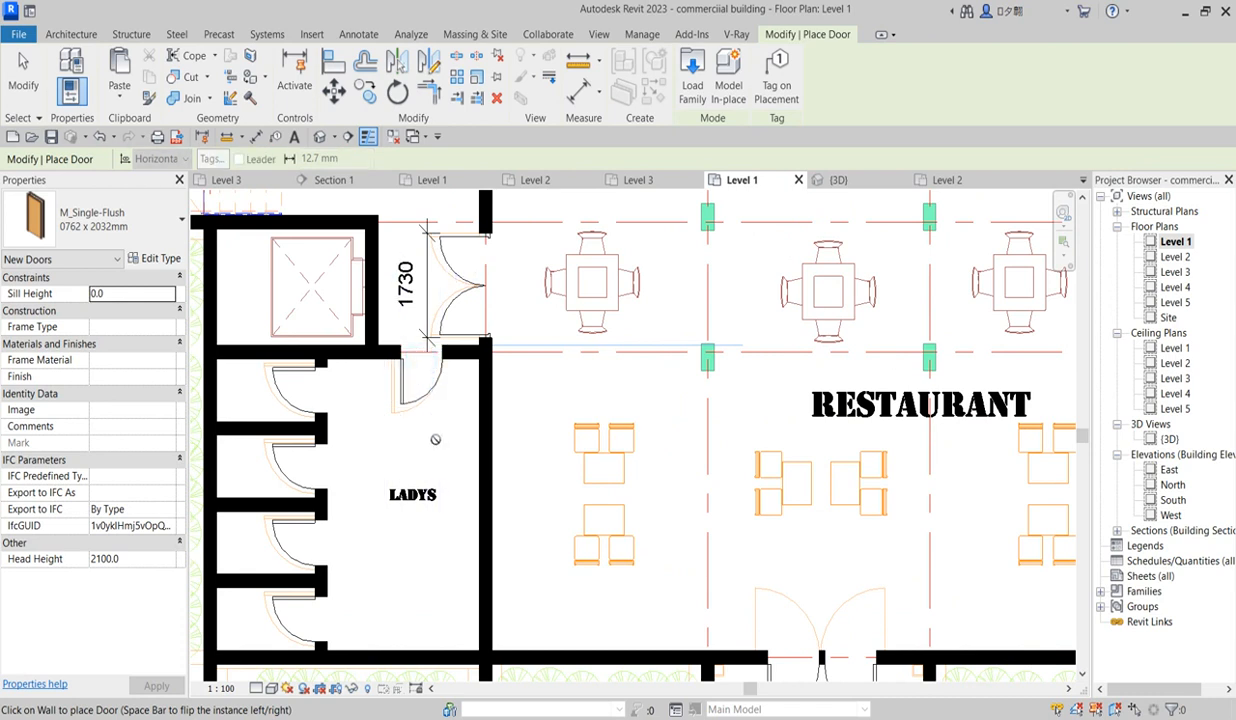
scroll(430, 380, "down", 3)
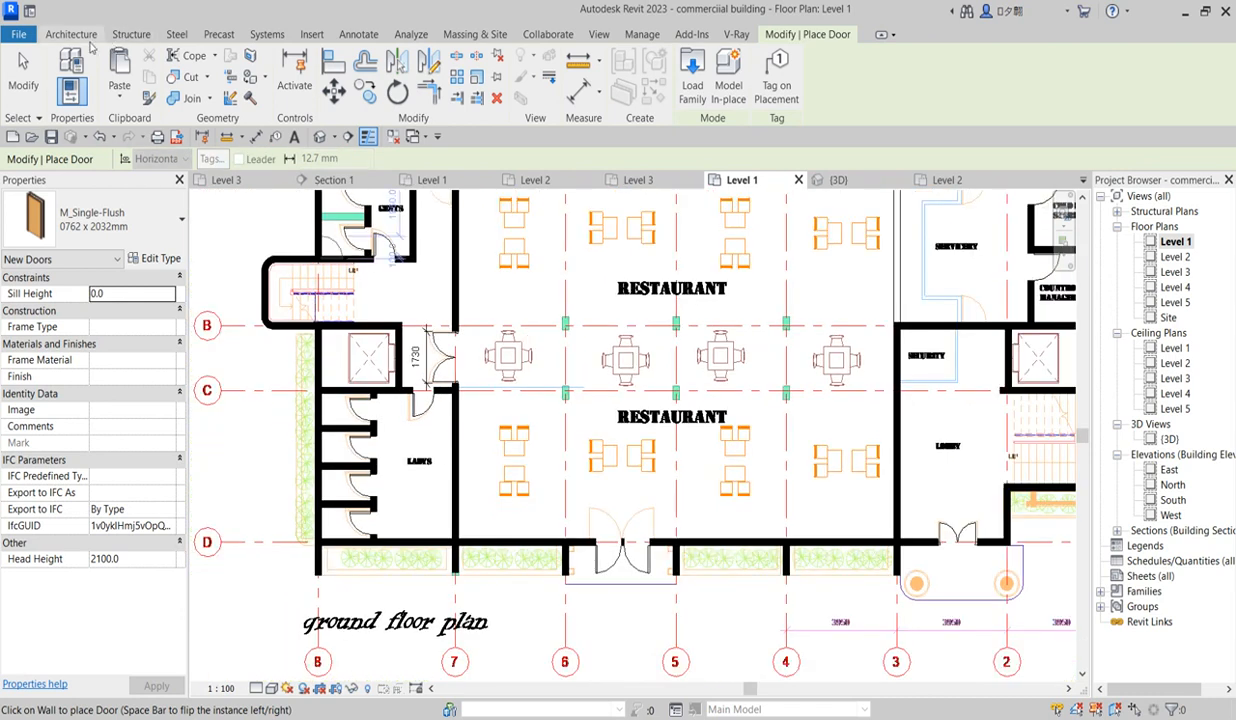
left_click(70, 34)
left_click(190, 80)
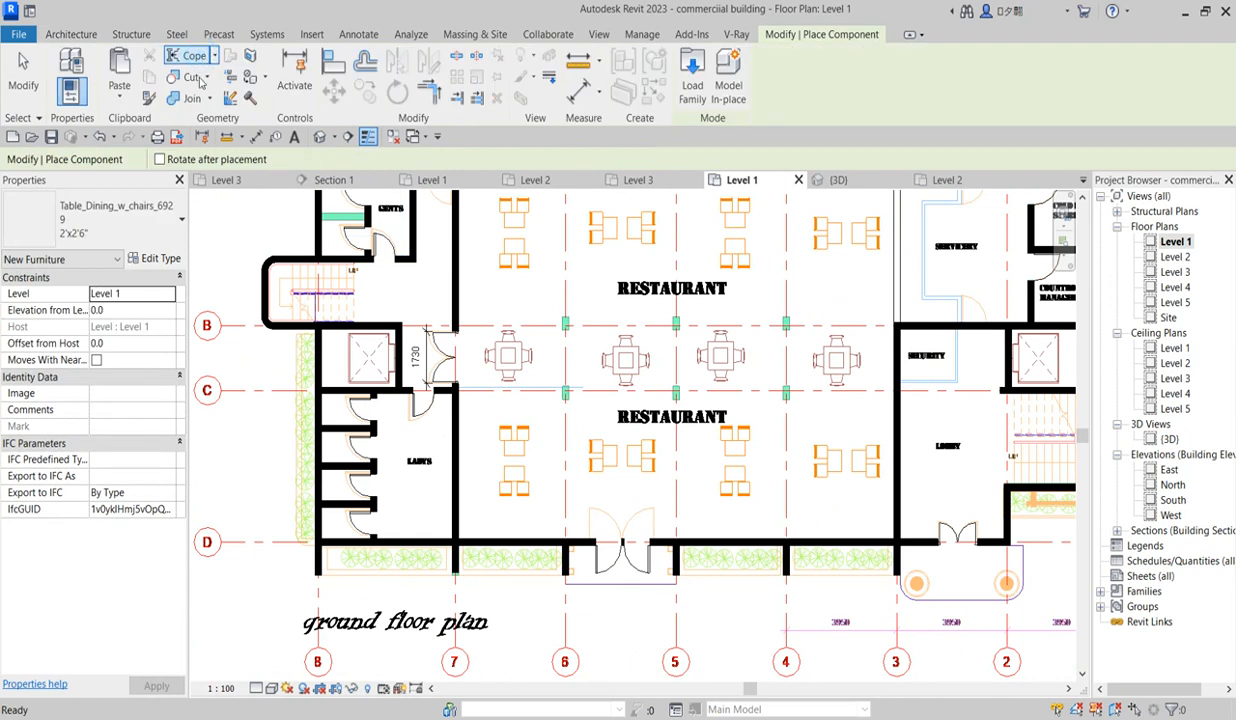
left_click(178, 219)
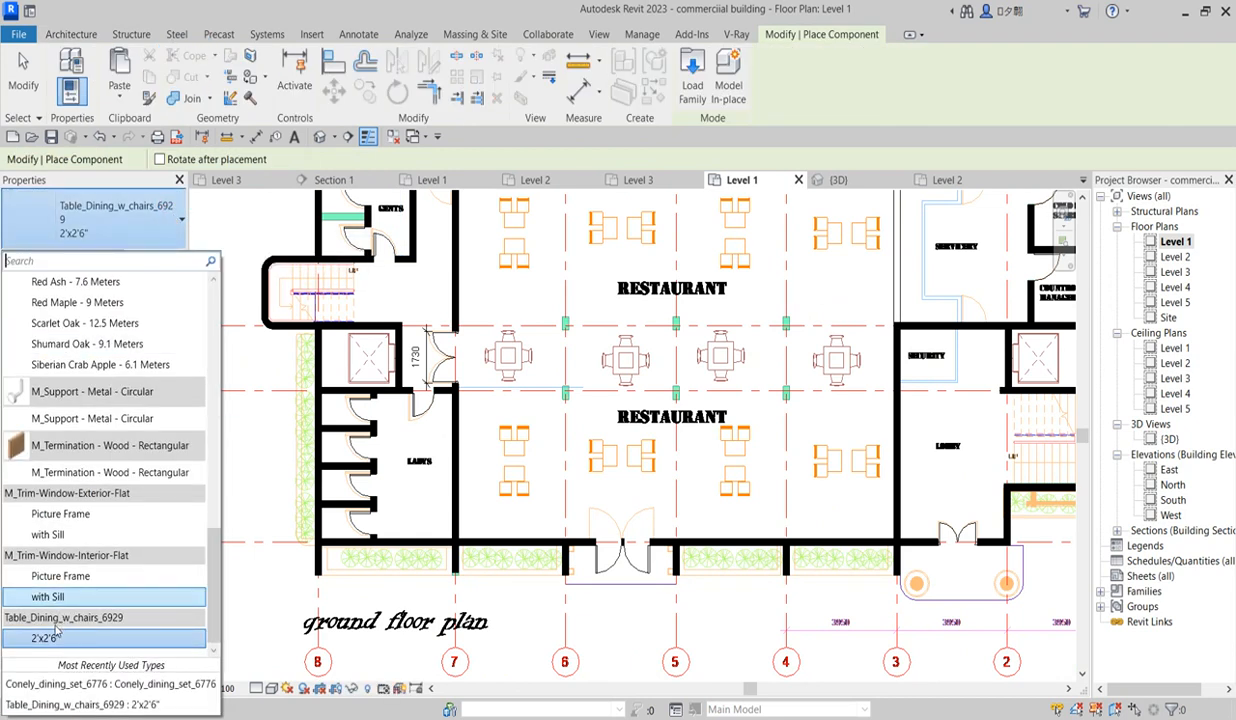
scroll(220, 551, "up", 15)
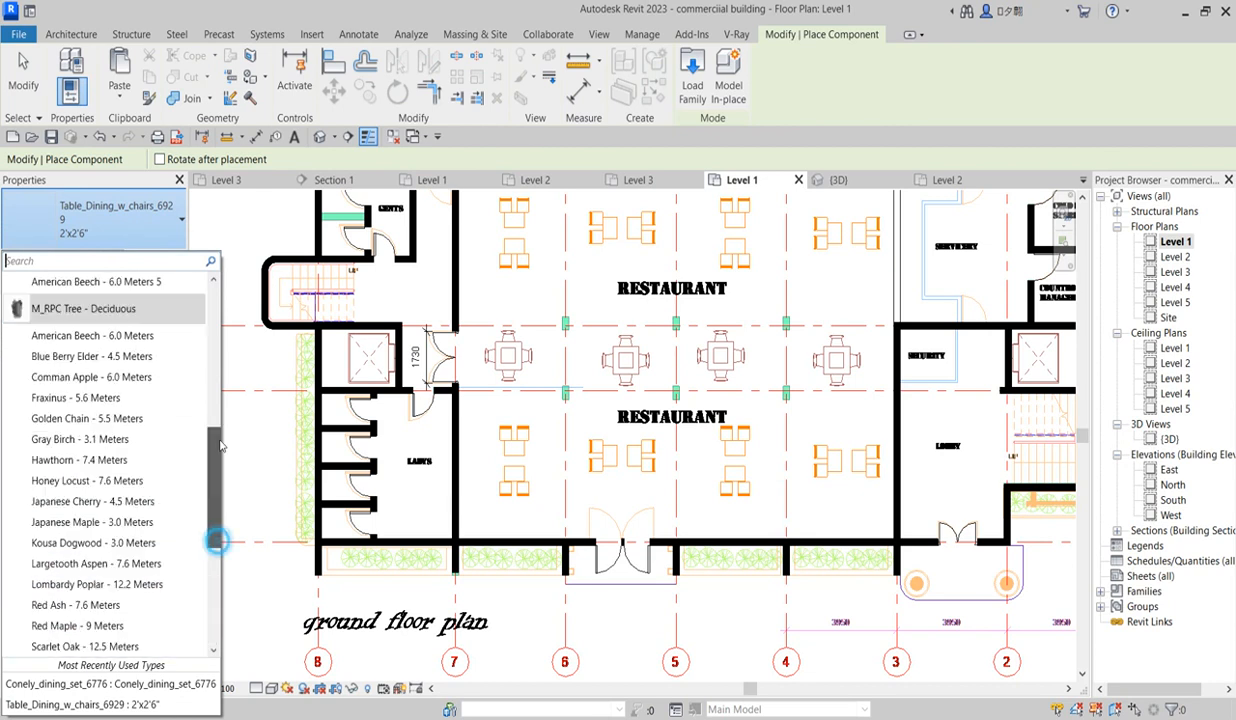
mouse_move(71, 366)
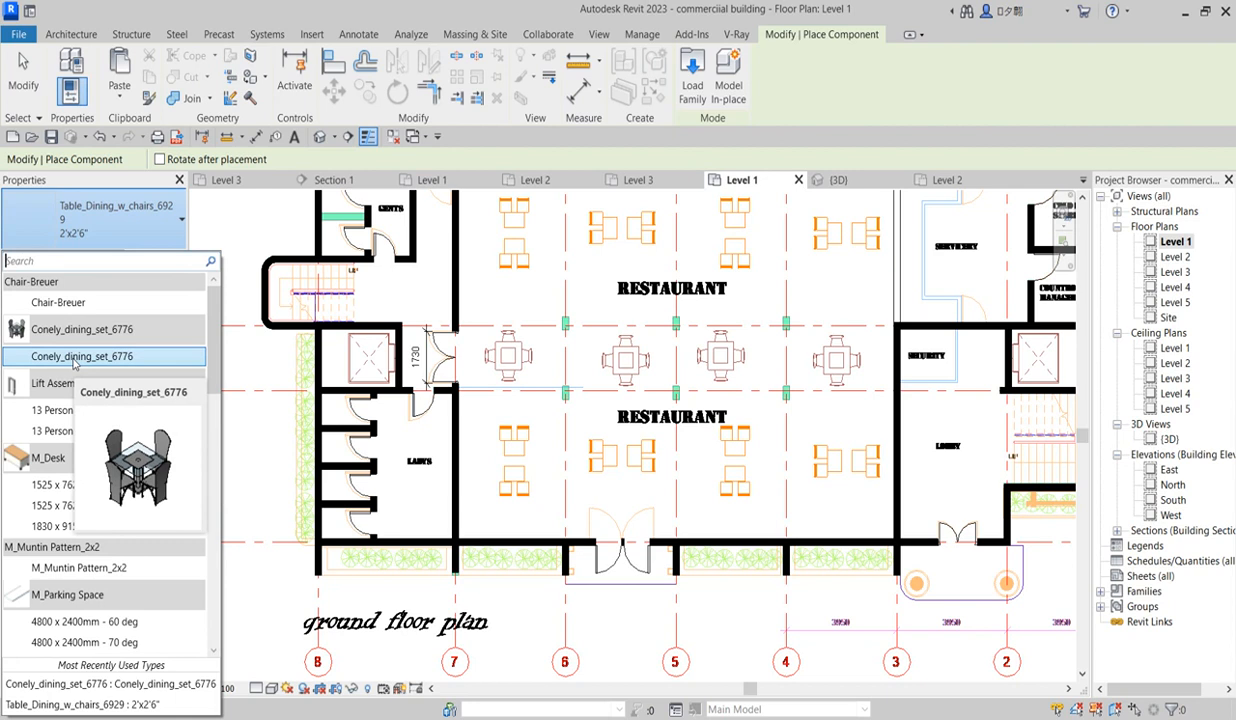
left_click(73, 358)
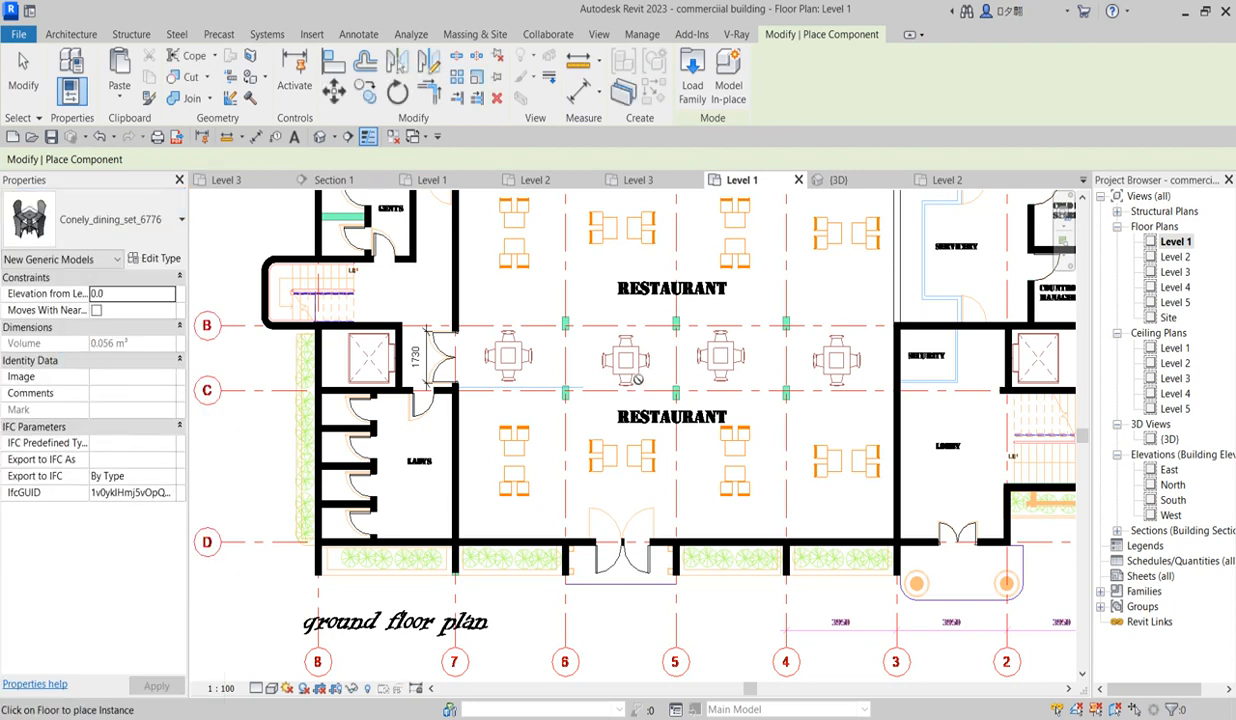
scroll(637, 378, "down", 5)
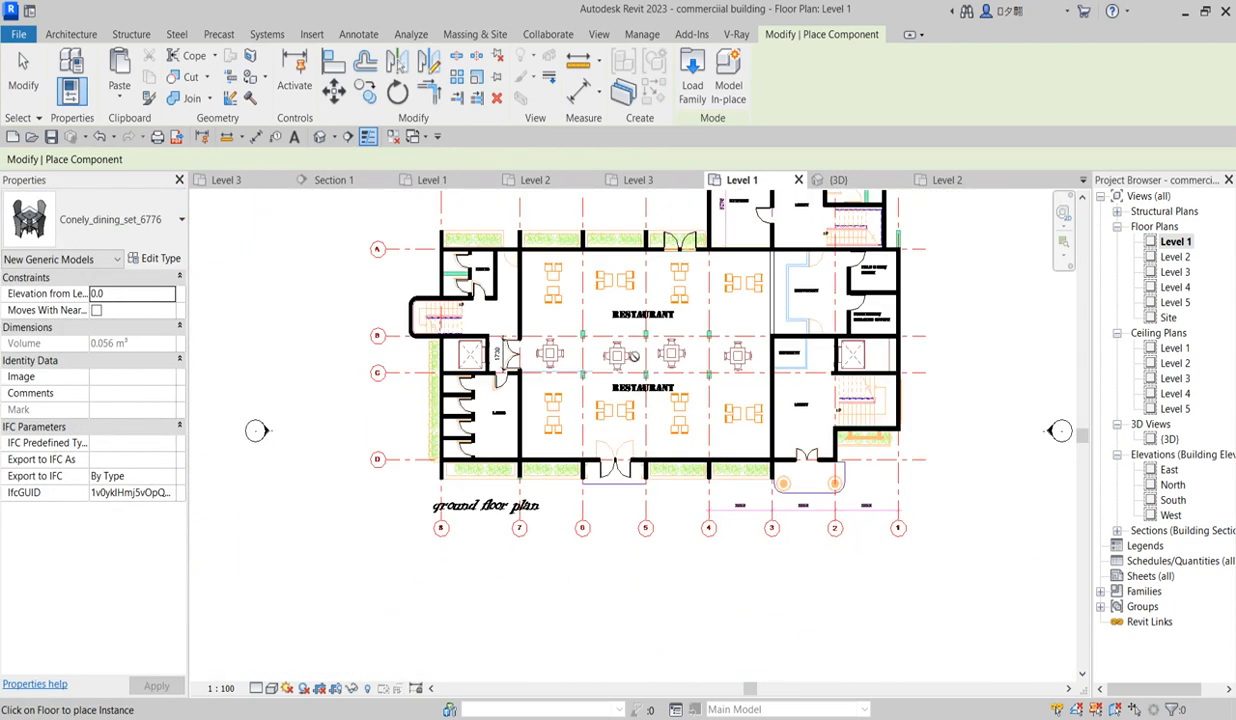
key("Escape")
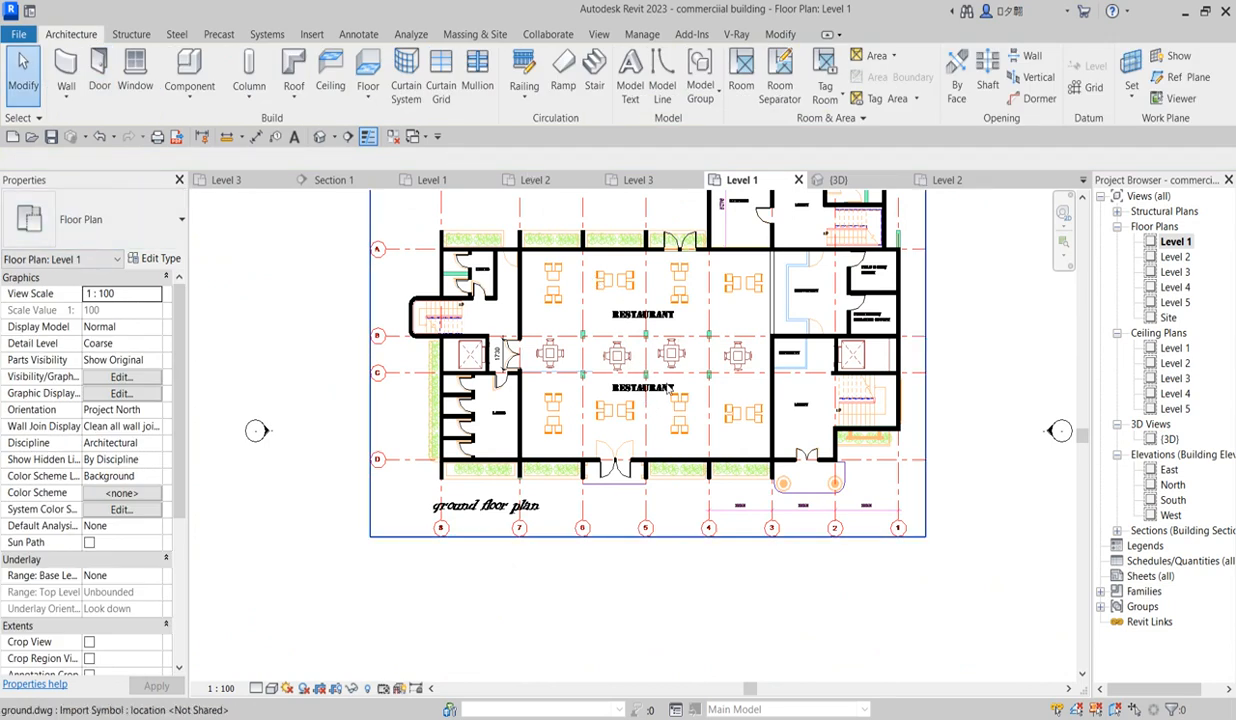
Step: Start a Generic 150mm architectural floor on Level 1 with boundary lines picked along the kitchen block's outer wall faces
scroll(668, 385, "down", 2)
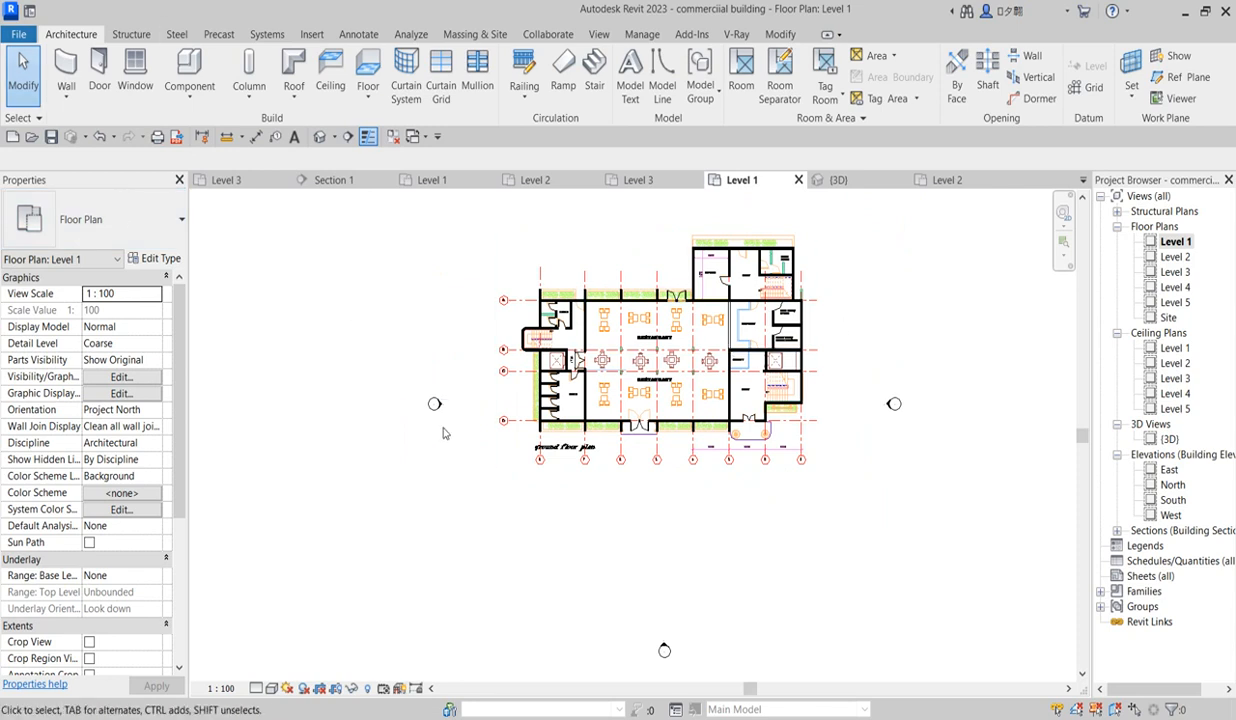
left_click(372, 93)
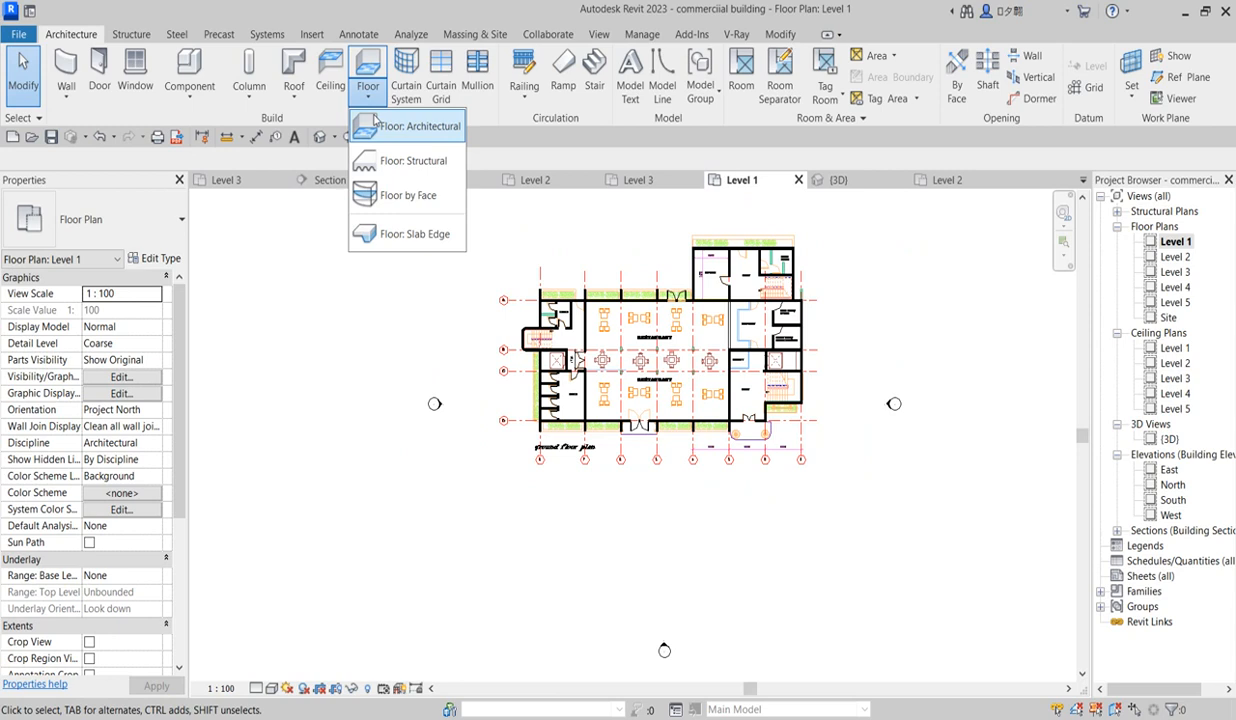
left_click(424, 133)
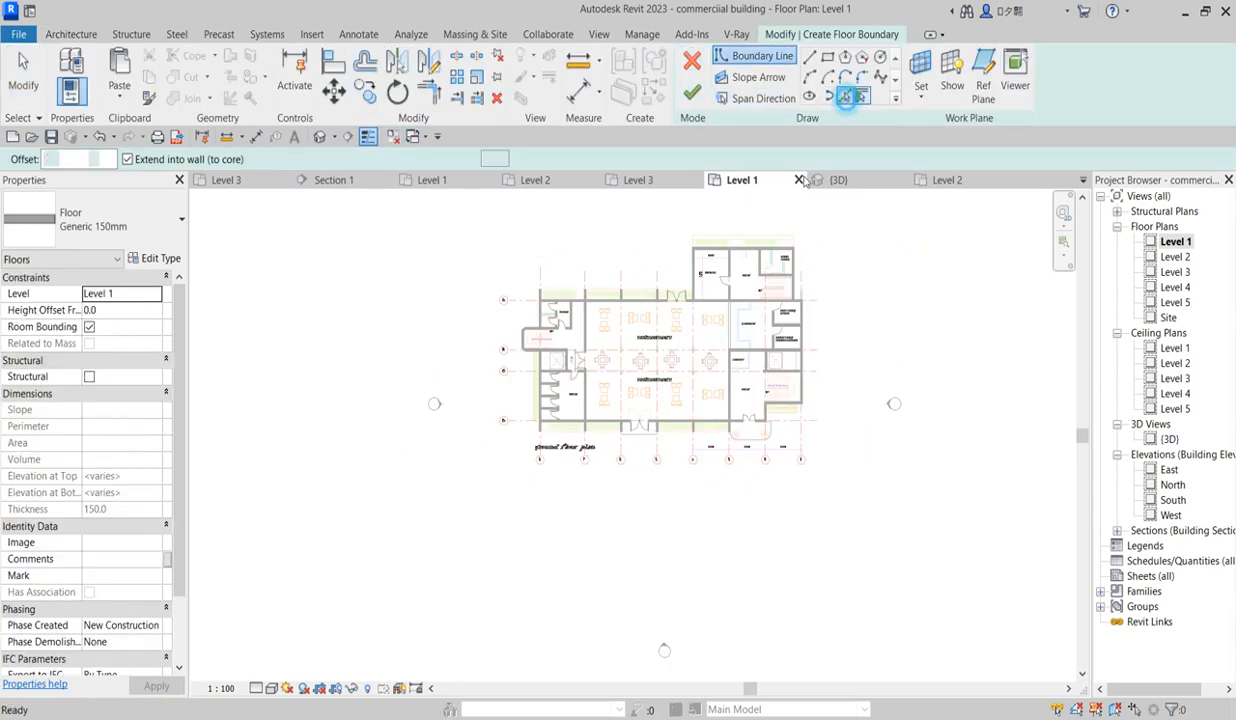
scroll(707, 270, "up", 5)
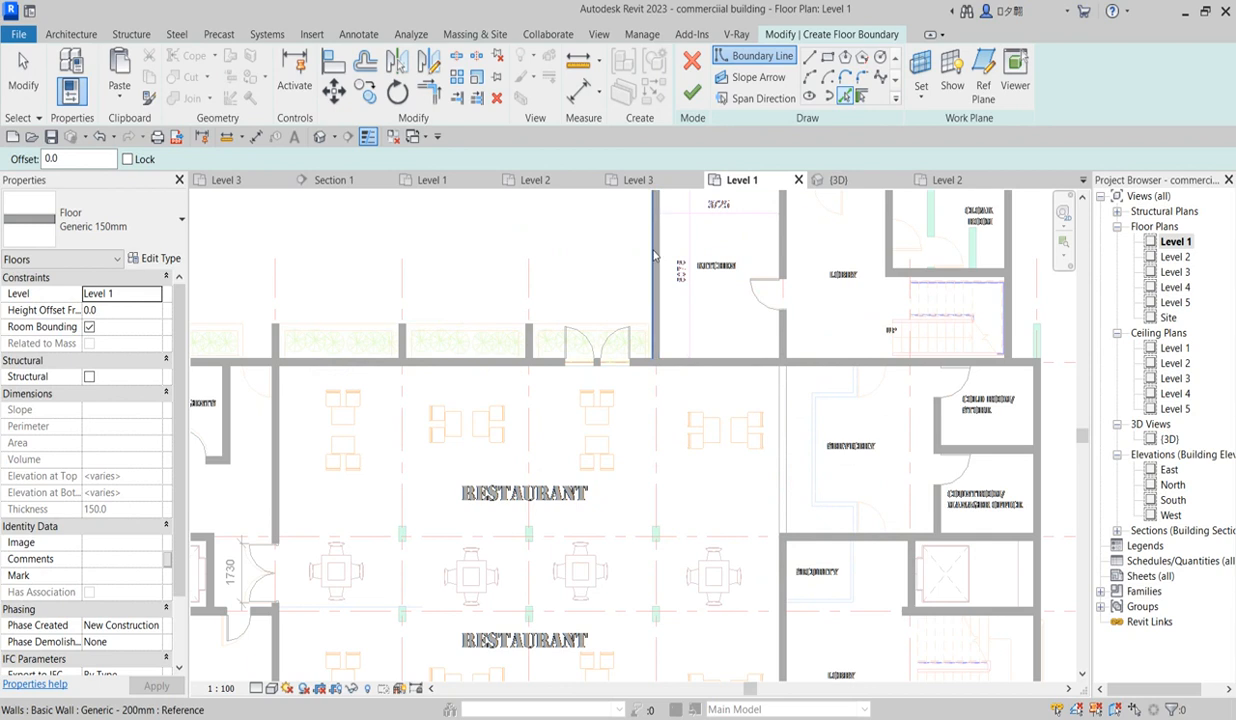
left_click(654, 257)
scroll(850, 260, "down", 2)
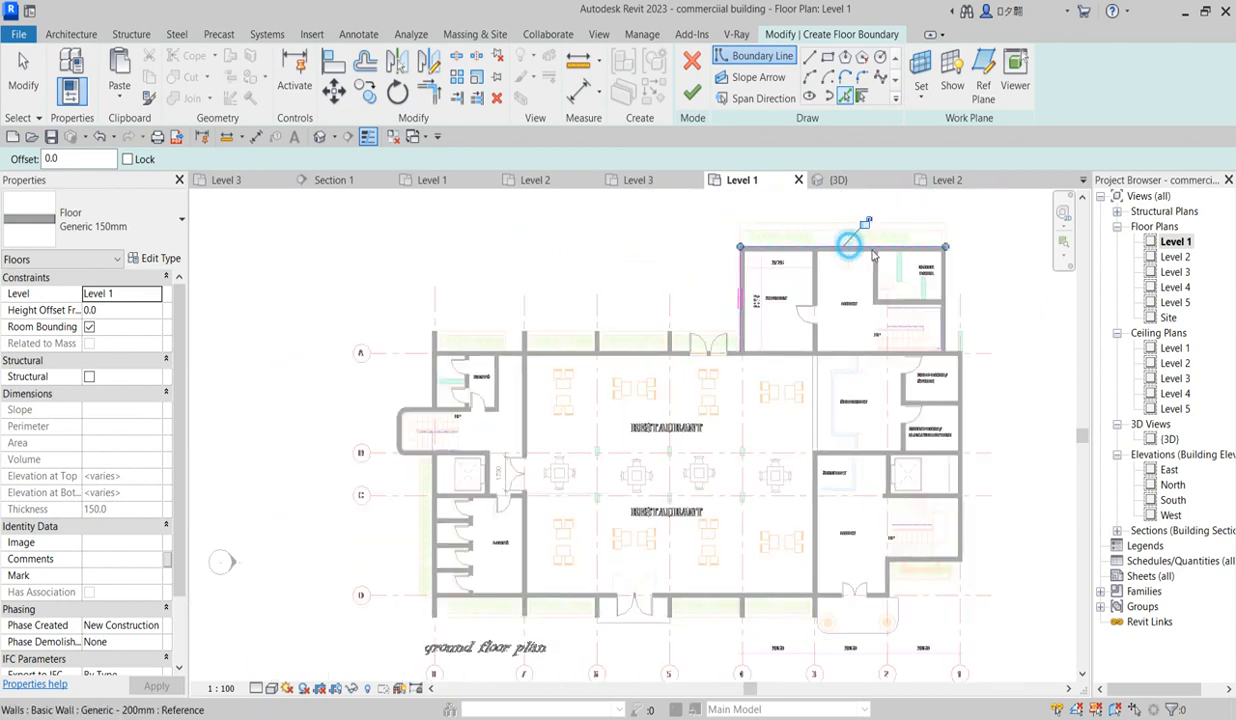
scroll(966, 323, "up", 6)
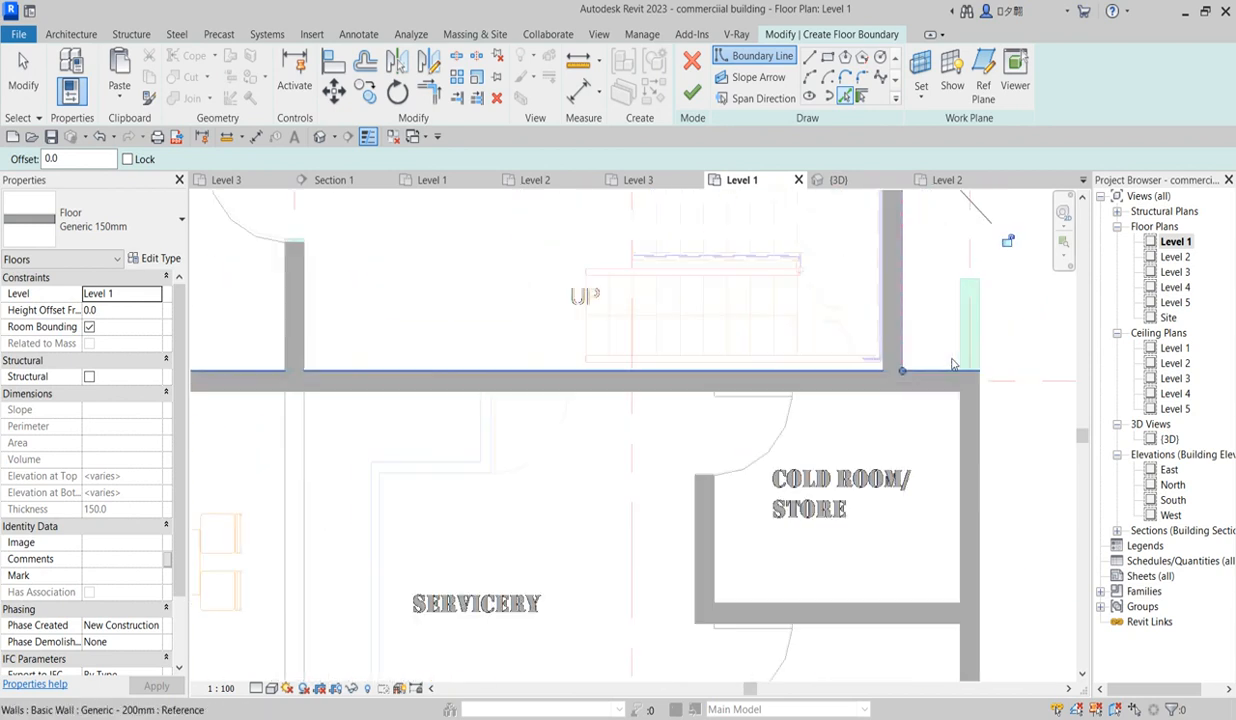
Step: Add floor boundary lines along the building's east outer wall and the stepped walls around the lobby stair
left_click(975, 410)
scroll(957, 433, "down", 5)
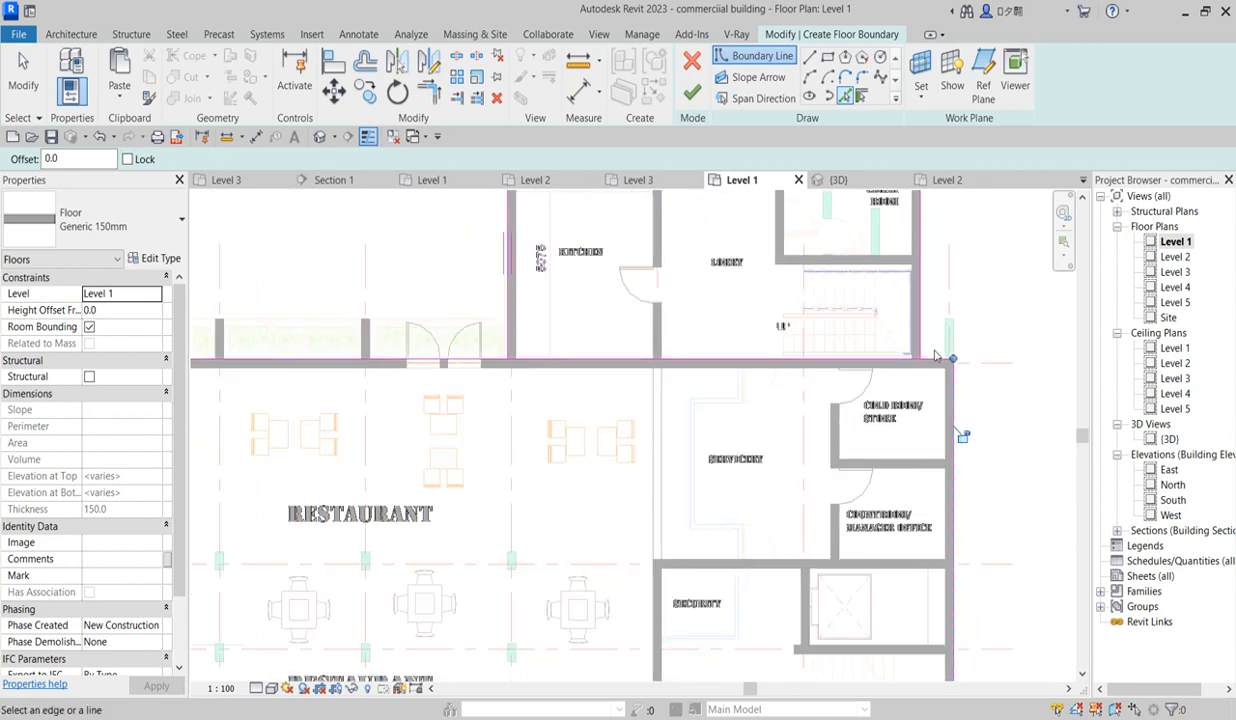
scroll(921, 554, "up", 3)
scroll(921, 554, "up", 3)
left_click(914, 526)
left_click(769, 622)
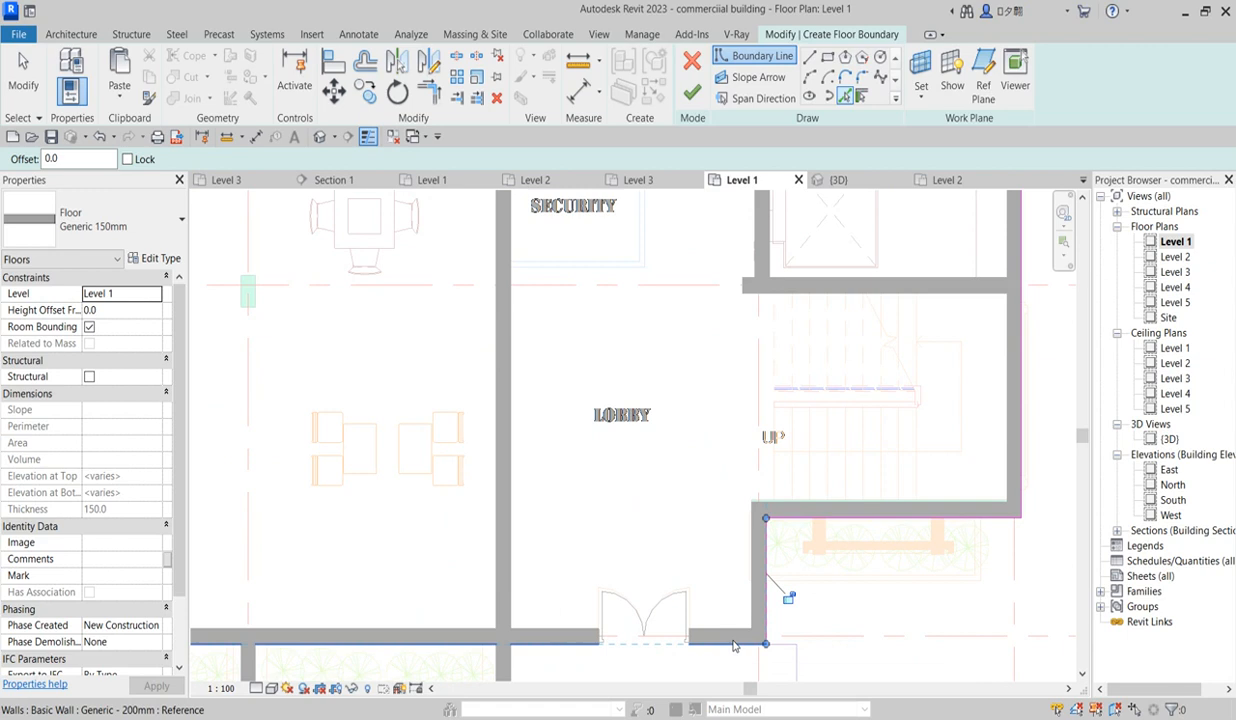
Step: Add floor boundary lines along the outer faces of the grid D south wall and the west wall beside the ladies' toilets
scroll(787, 650, "down", 5)
scroll(817, 553, "up", 3)
scroll(817, 553, "down", 5)
scroll(432, 433, "up", 6)
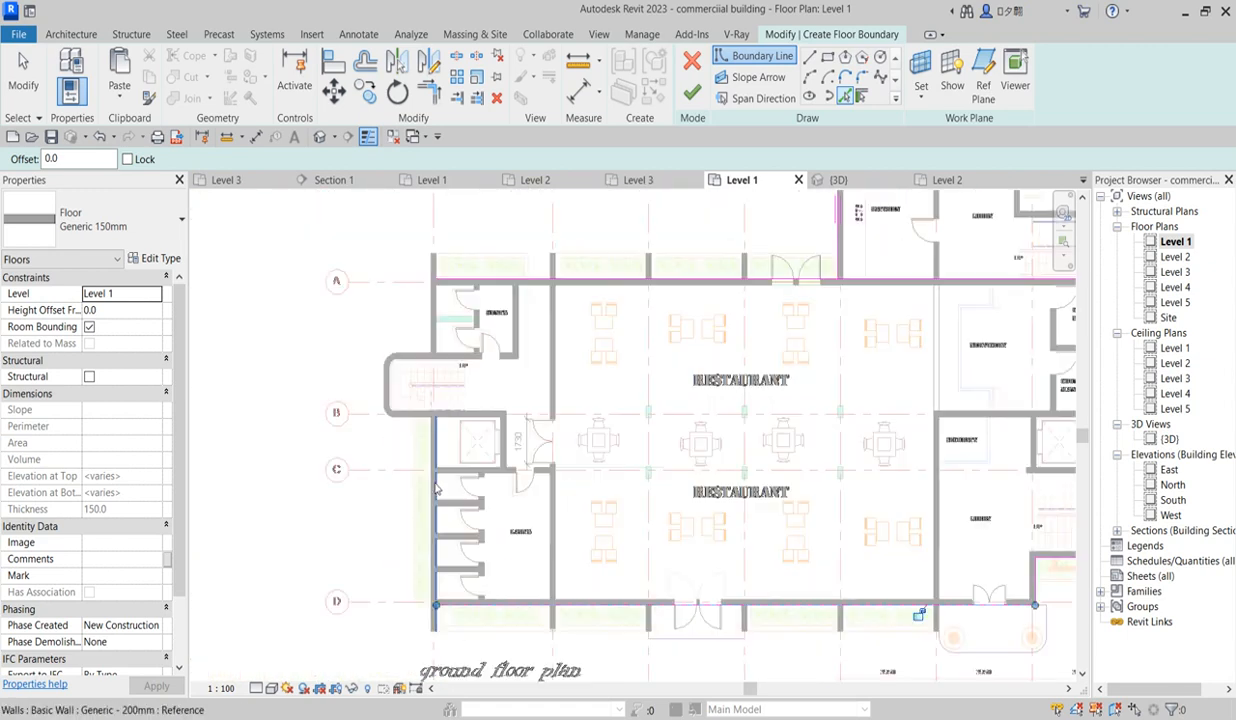
left_click(428, 430)
Step: Trace the floor boundary around the rounded stair projection on the west side and along the gents' outer wall
scroll(382, 372, "up", 2)
left_click(370, 352)
left_click(310, 343)
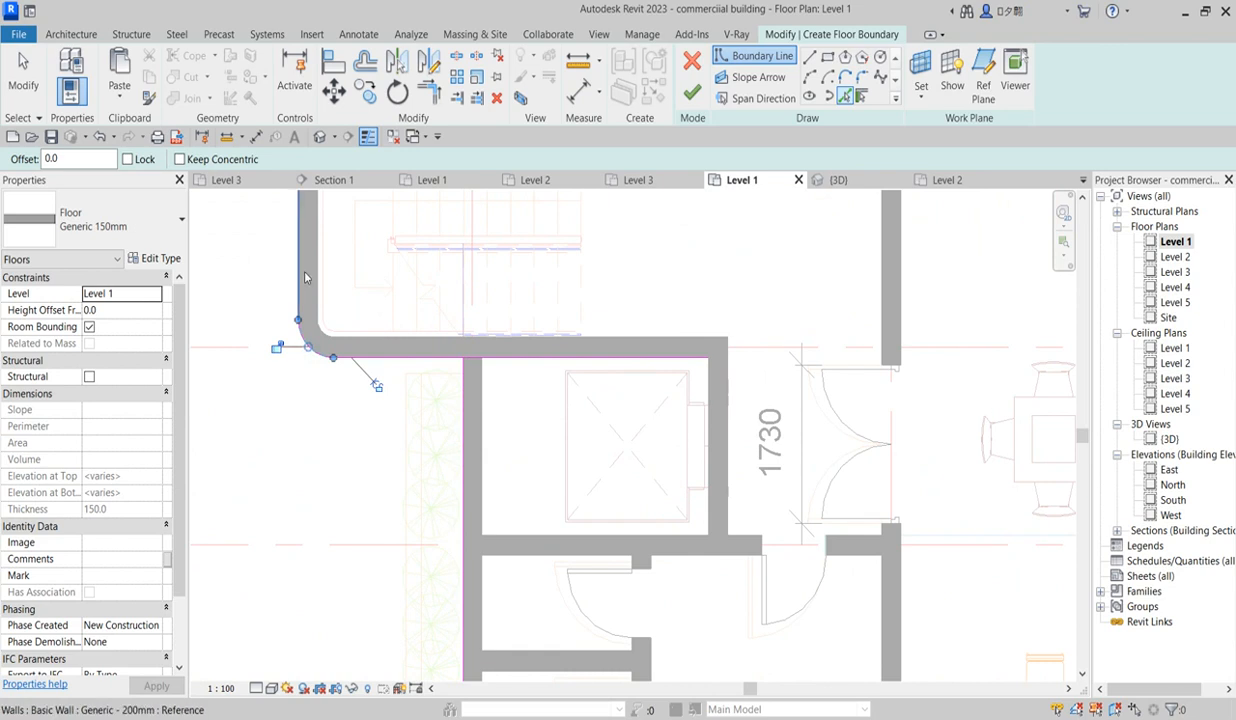
scroll(414, 312, "down", 4)
scroll(362, 369, "up", 3)
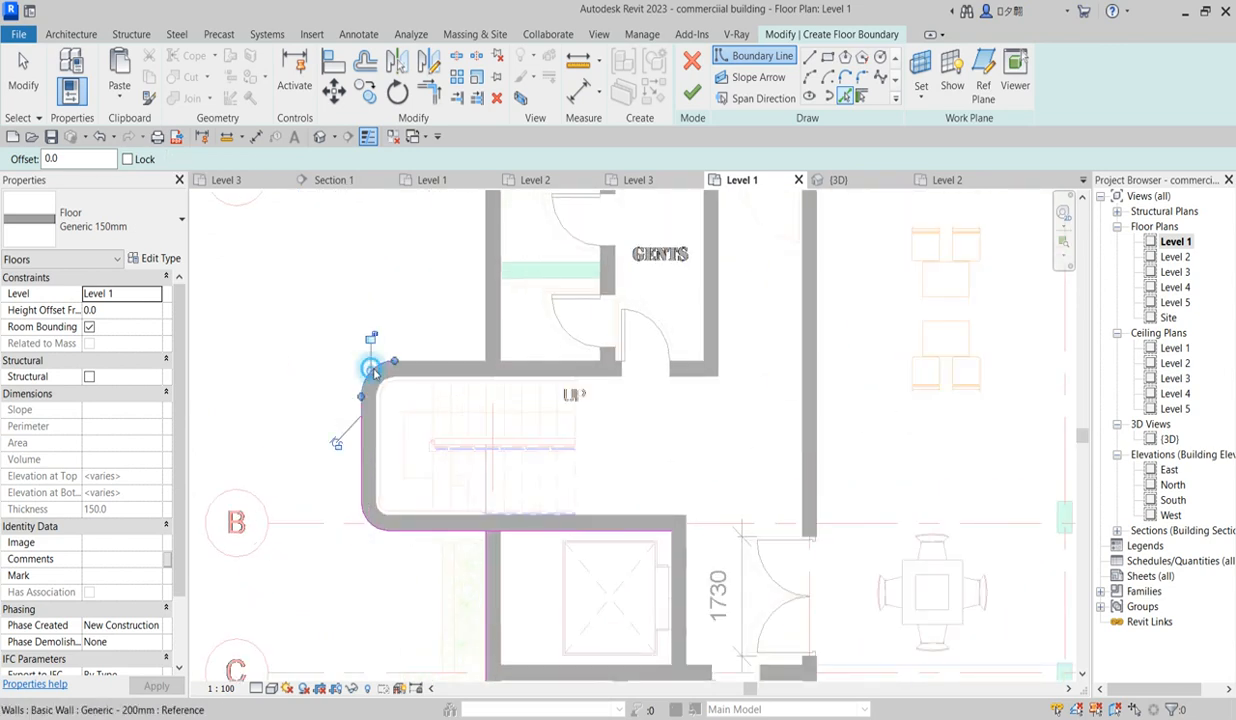
scroll(483, 331, "down", 4)
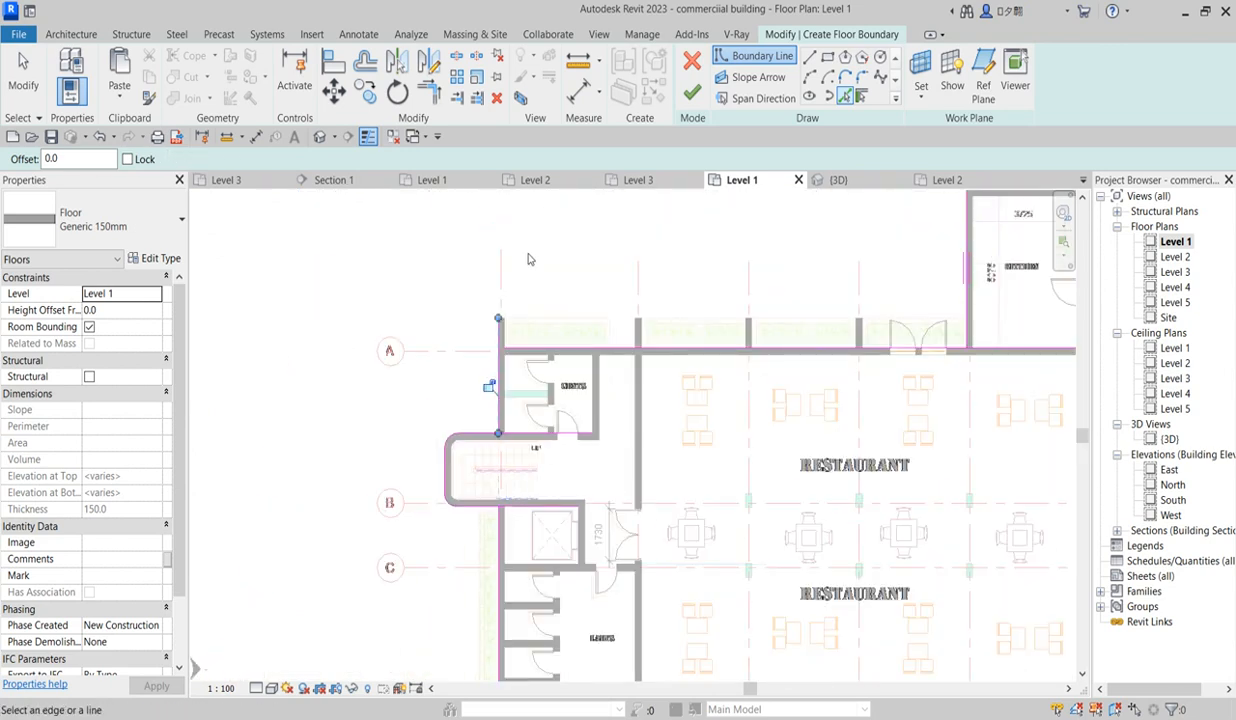
Step: Trim the floor boundary to corners at grid A by the gents and where the stair projection meets the west wall
scroll(523, 270, "up", 2)
left_click(429, 92)
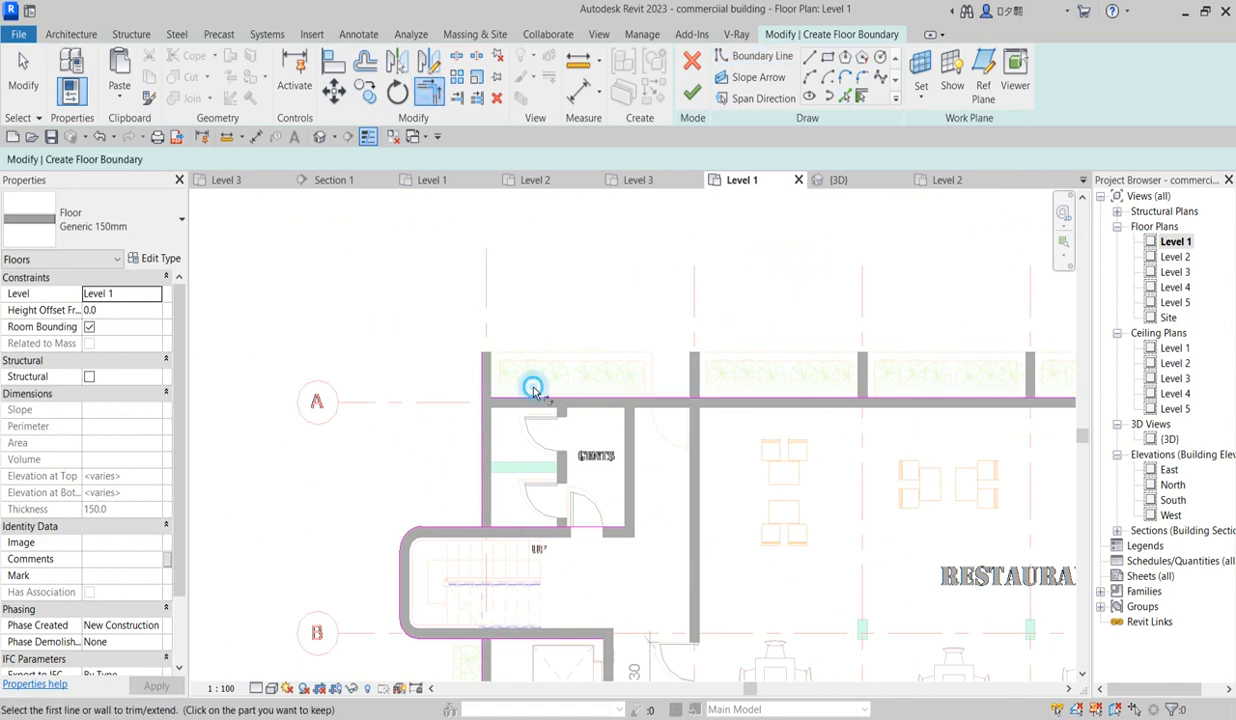
left_click(538, 400)
left_click(455, 528)
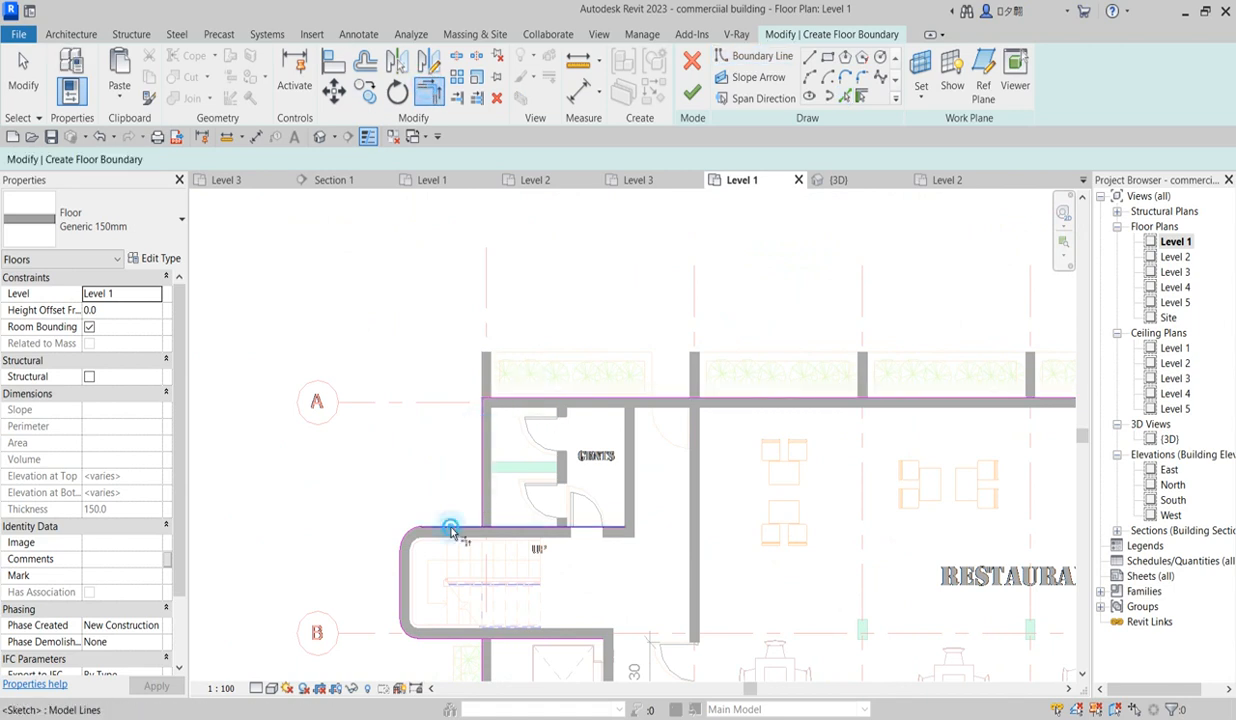
left_click(487, 481)
scroll(475, 530, "down", 2)
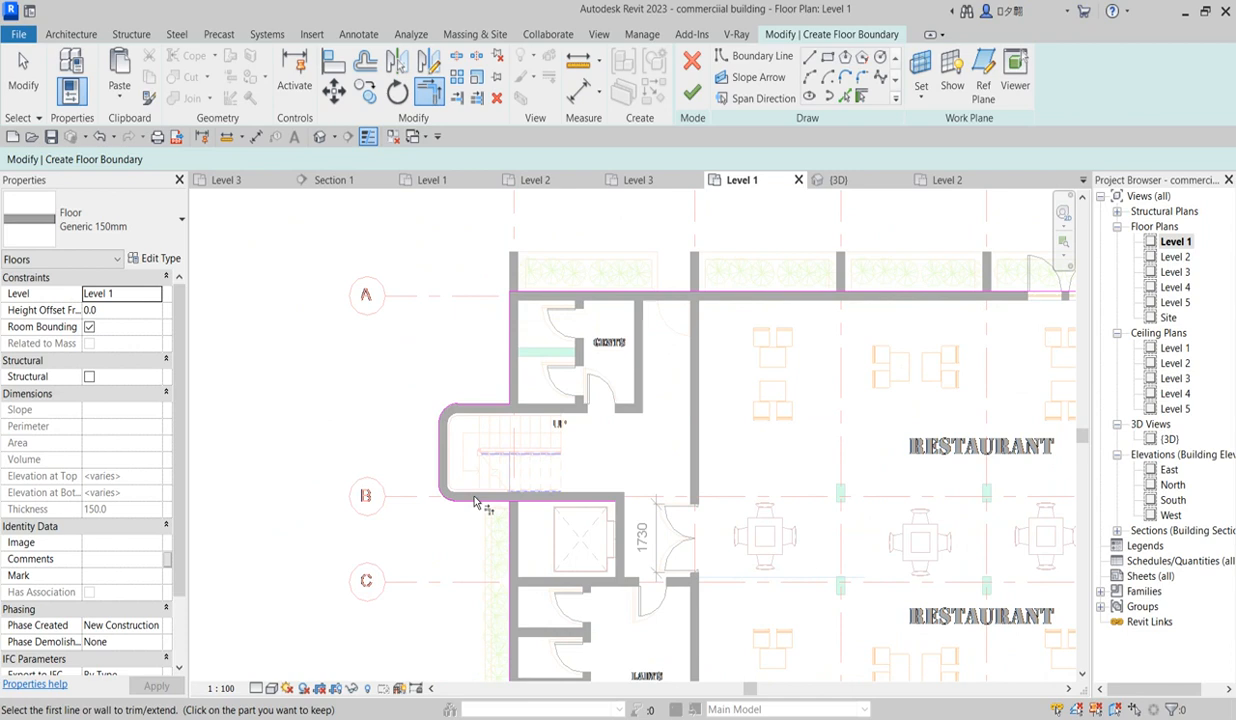
left_click(483, 498)
left_click(505, 524)
Step: Trim the floor boundary lines to corners at the building's southwest end and around the lobby on the southeast side
scroll(591, 563, "down", 3)
scroll(591, 563, "up", 2)
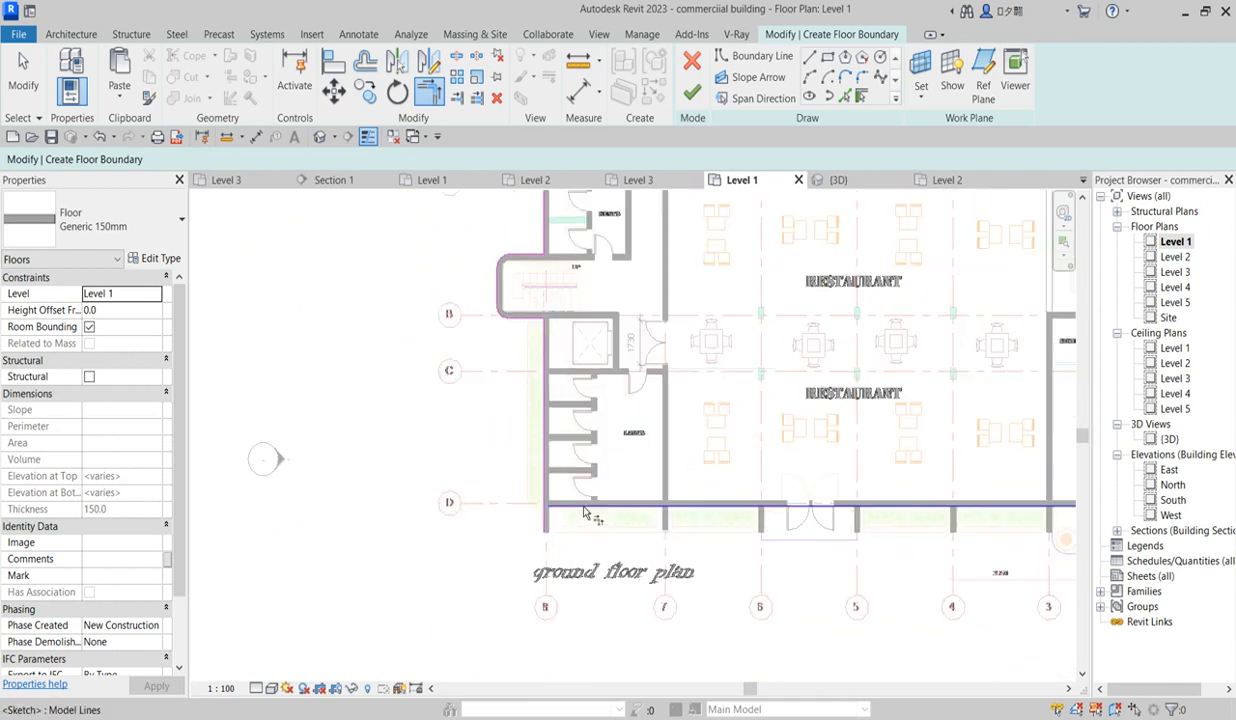
left_click(537, 481)
scroll(537, 481, "down", 2)
scroll(748, 487, "up", 3)
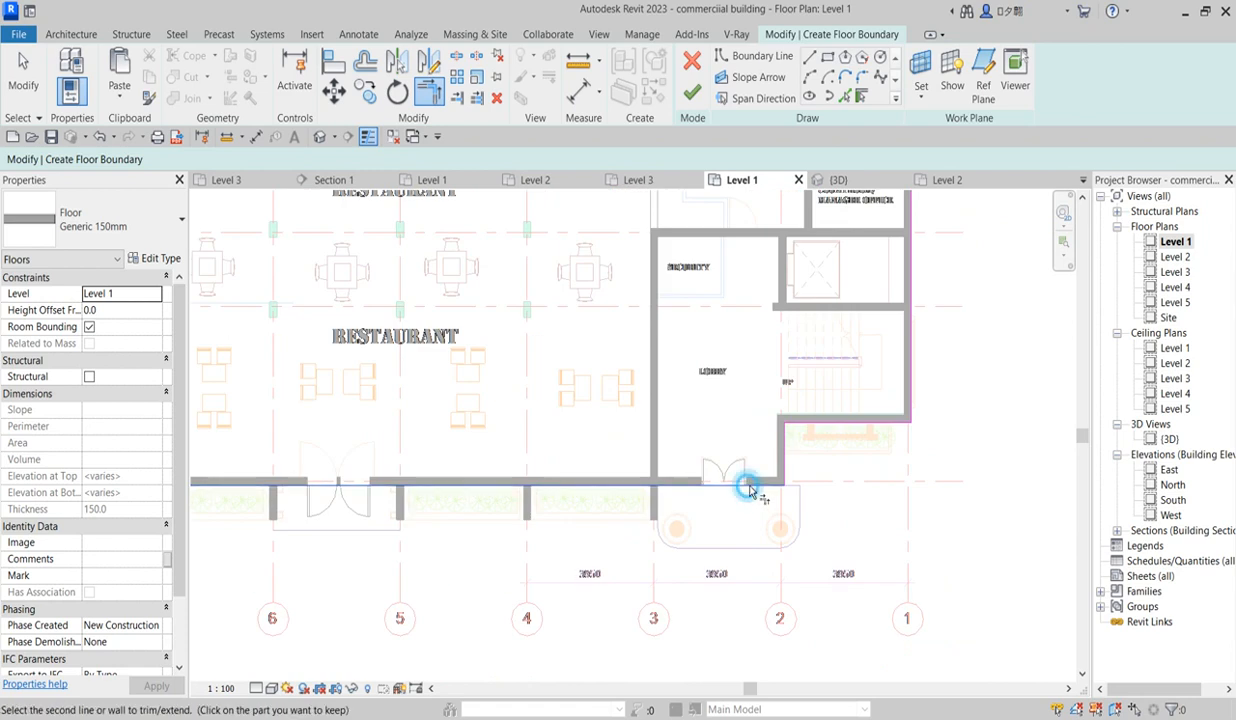
scroll(846, 461, "down", 3)
scroll(850, 303, "up", 3)
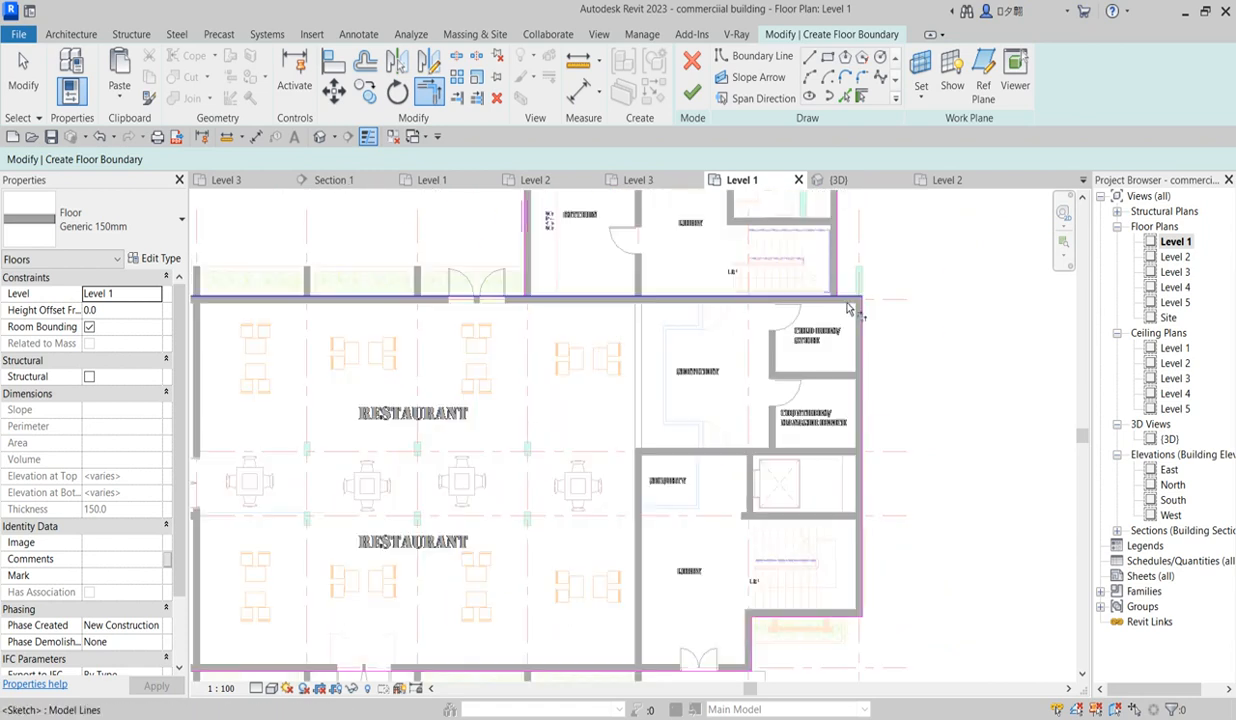
Step: Try to trim the grid A boundary line against the kitchen block's east boundary line
left_click(846, 296)
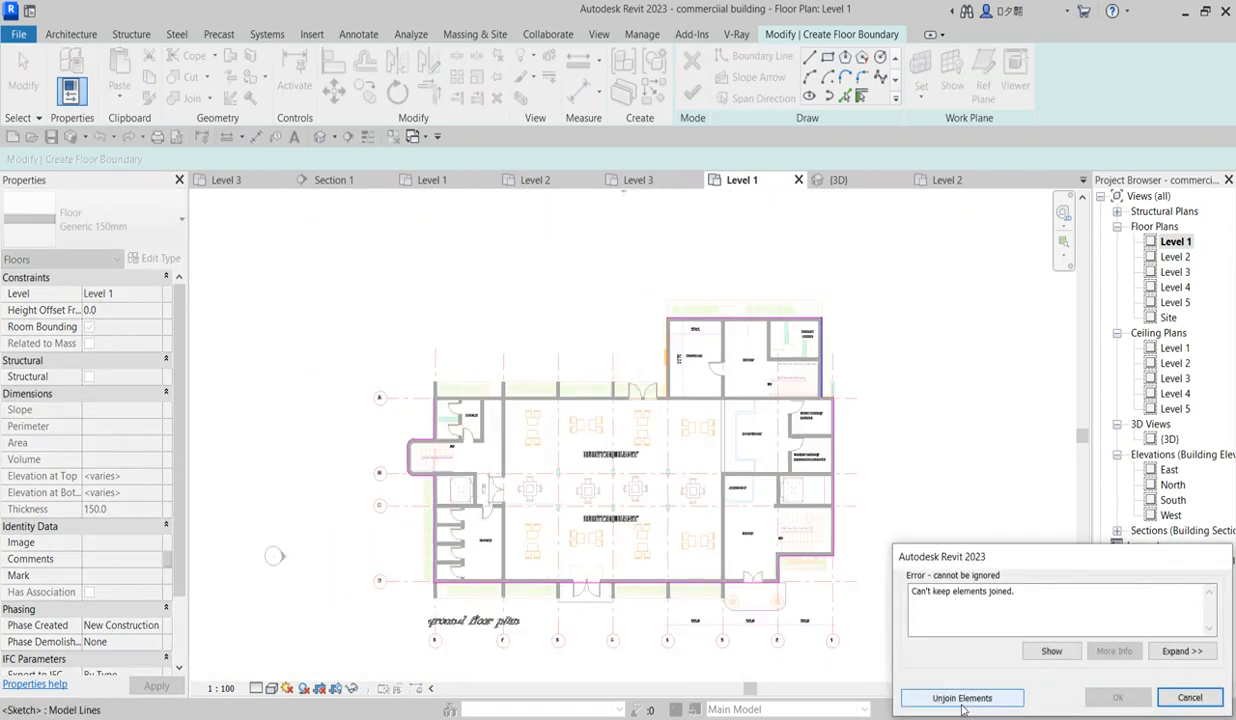
left_click(1190, 697)
scroll(809, 495, "up", 3)
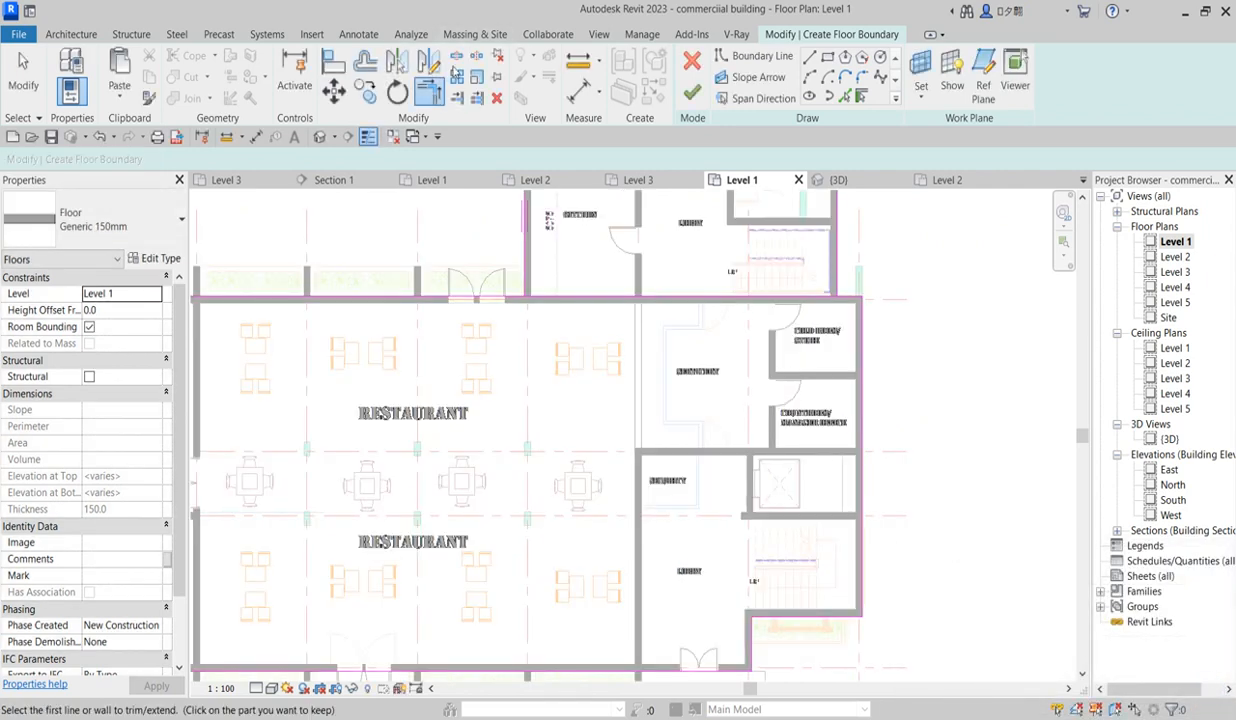
Step: Split the grid A boundary line and trim its two parts to the kitchen block's west and east boundary lines
left_click(456, 57)
left_click(621, 297)
left_click(428, 91)
left_click(497, 293)
left_click(527, 246)
left_click(835, 263)
left_click(847, 298)
Step: Finish the floor boundary sketch to create the Level 1 floor
scroll(852, 474, "down", 3)
scroll(805, 291, "up", 3)
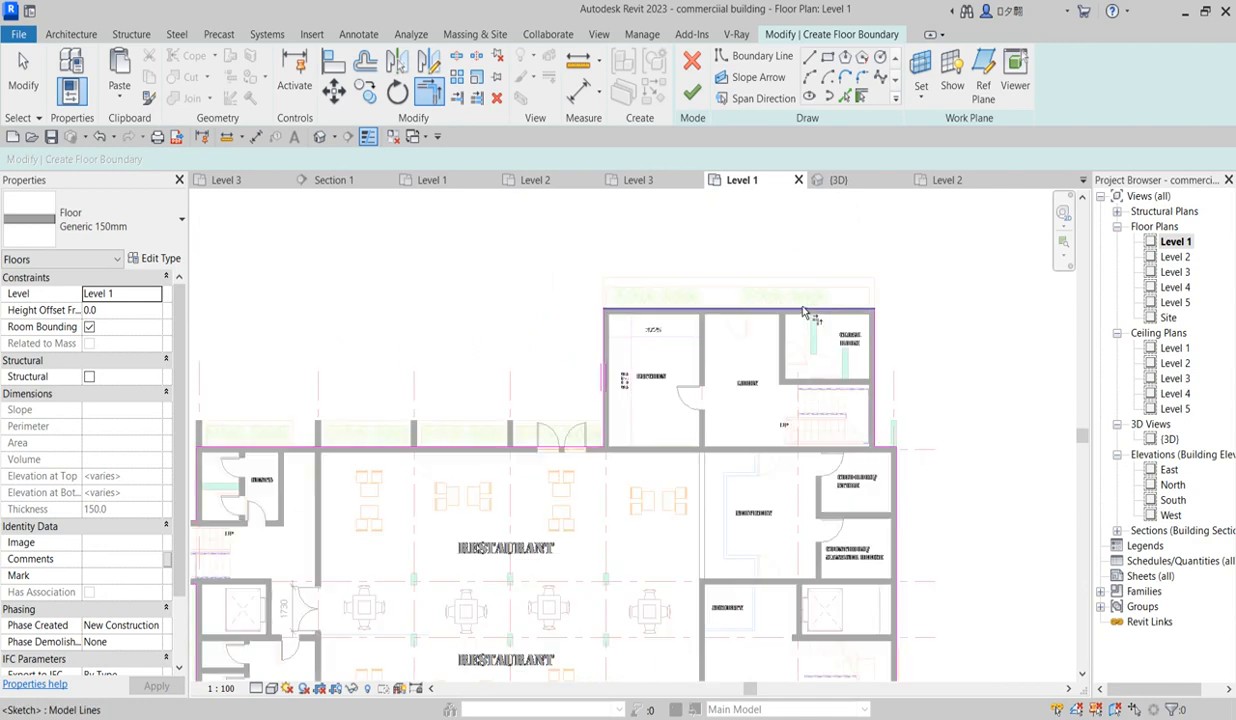
left_click(694, 93)
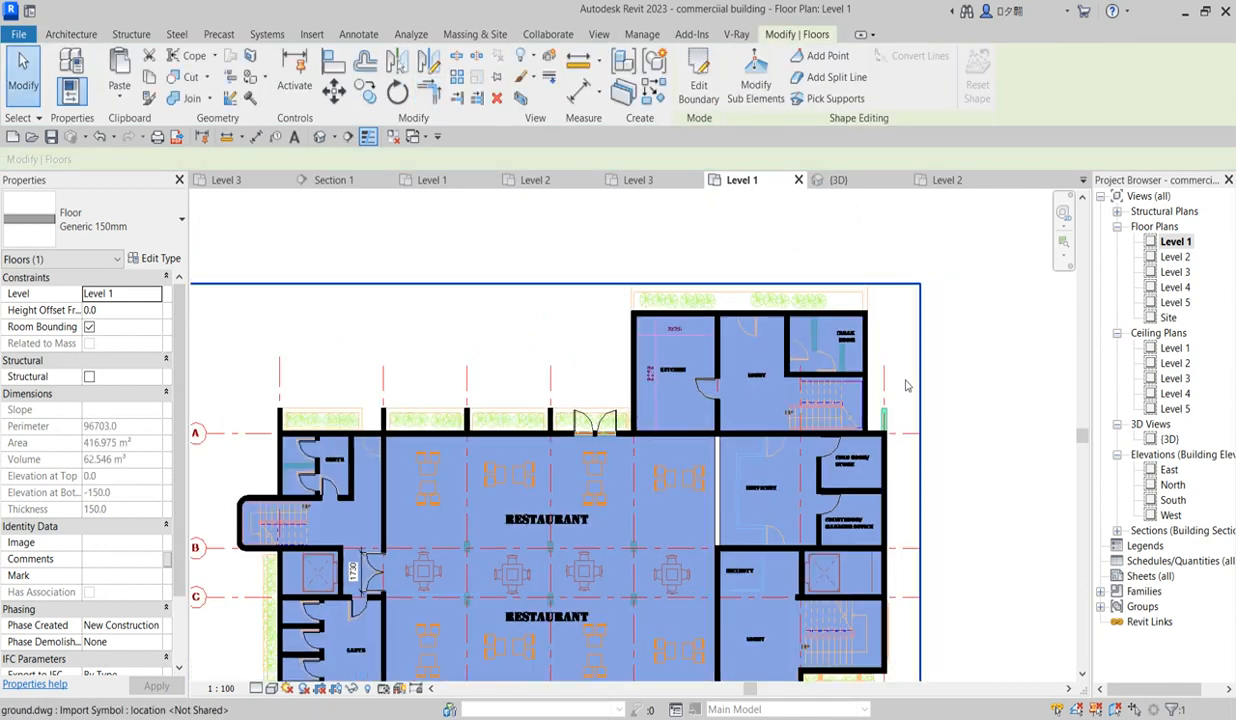
scroll(863, 355, "down", 3)
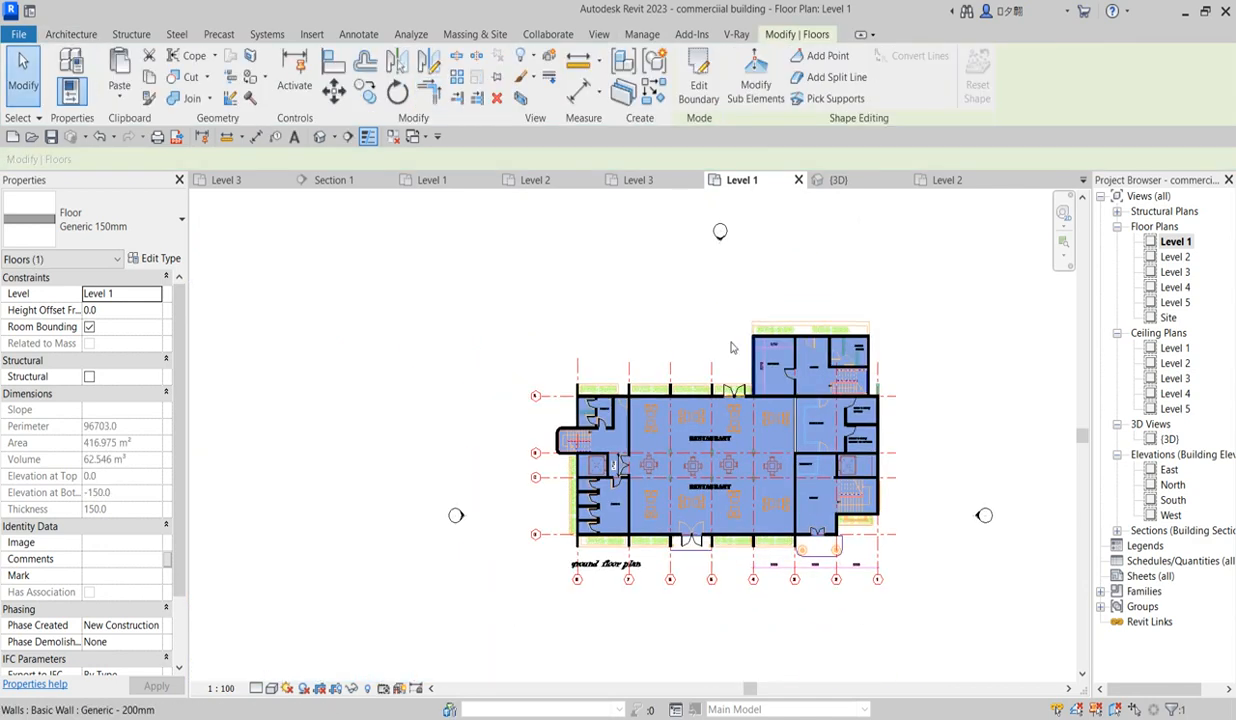
Step: Place a Conely_dining_set_6776 on the floor over the imported plan's table between grids 6 and 5 in the central row
left_click(73, 34)
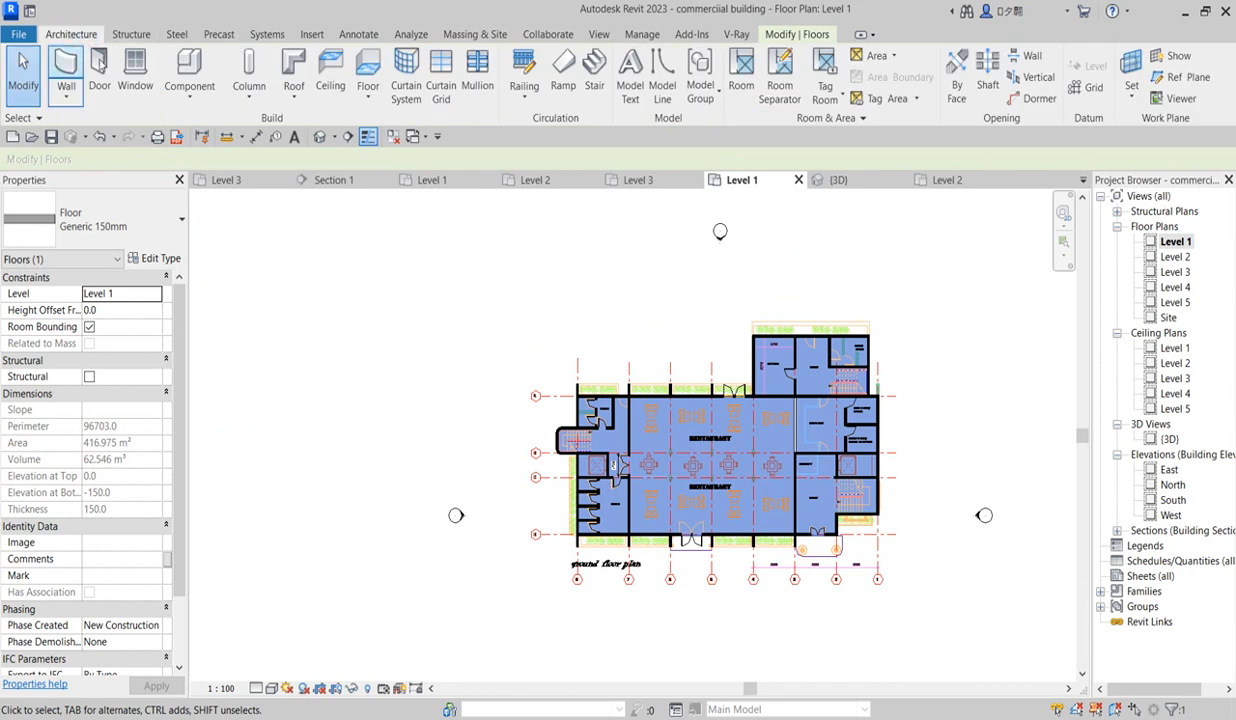
left_click(189, 75)
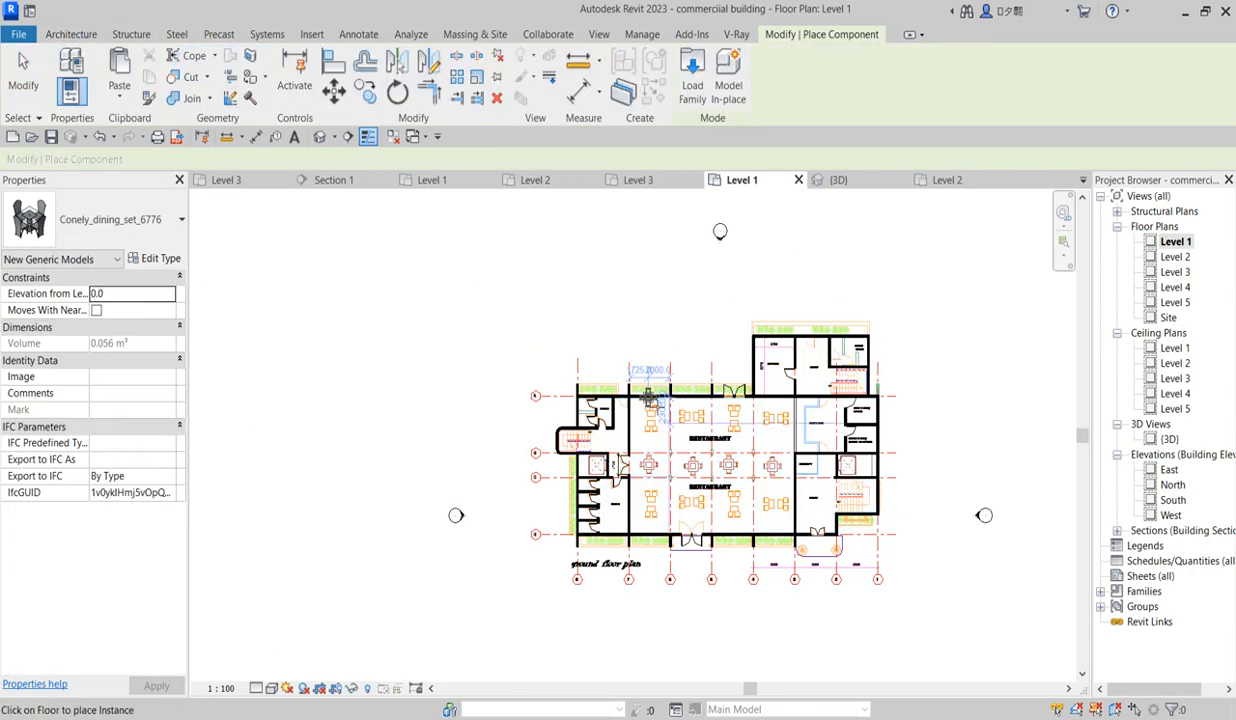
scroll(650, 455, "up", 5)
scroll(640, 445, "up", 3)
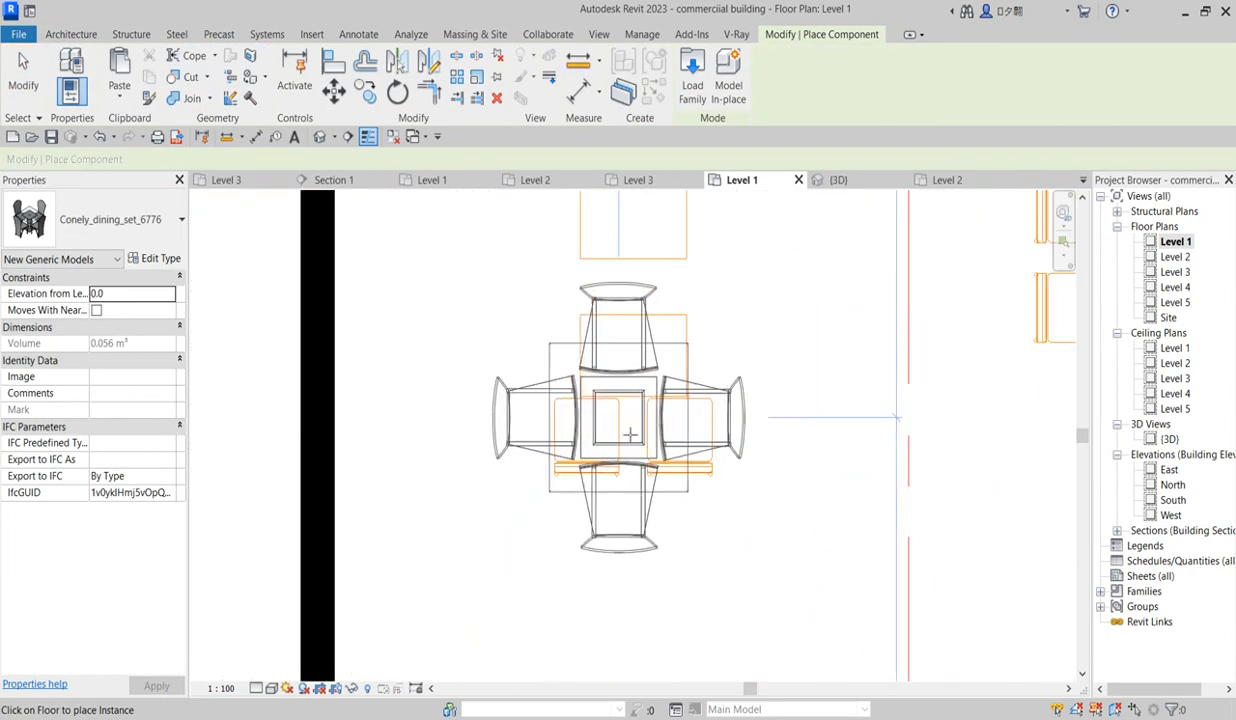
scroll(720, 593, "down", 3)
scroll(649, 385, "down", 4)
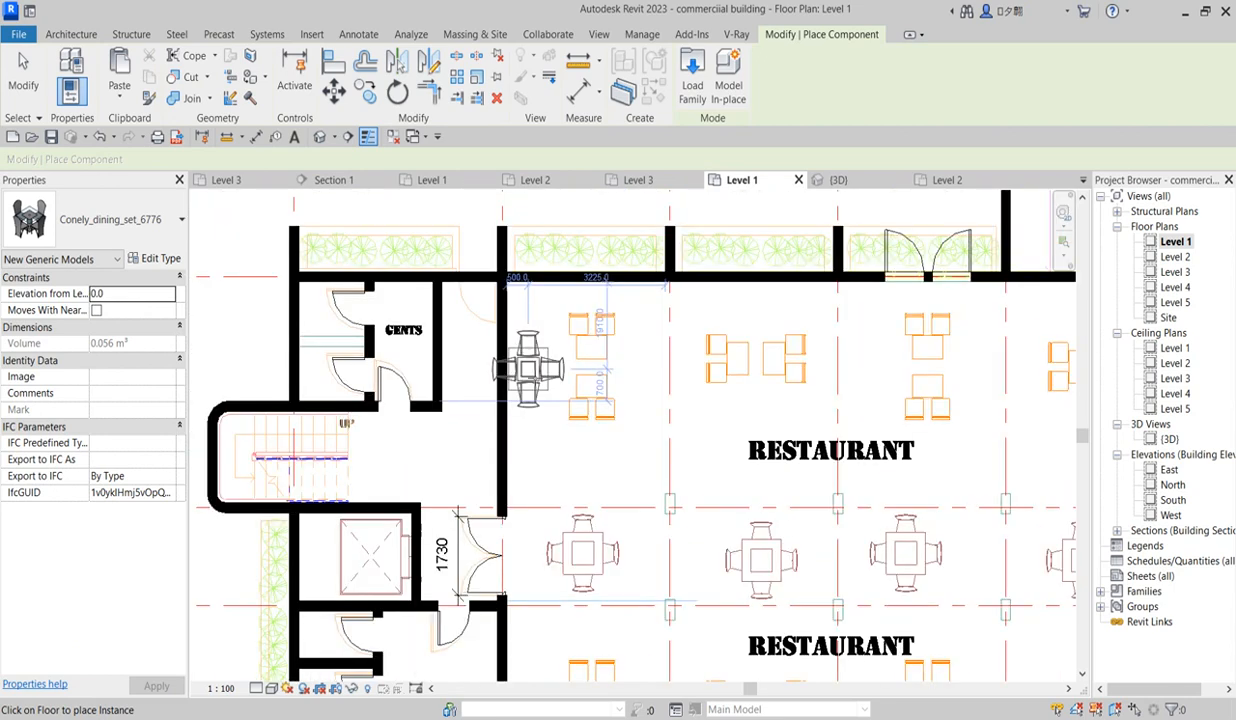
scroll(662, 428, "up", 5)
scroll(716, 523, "up", 2)
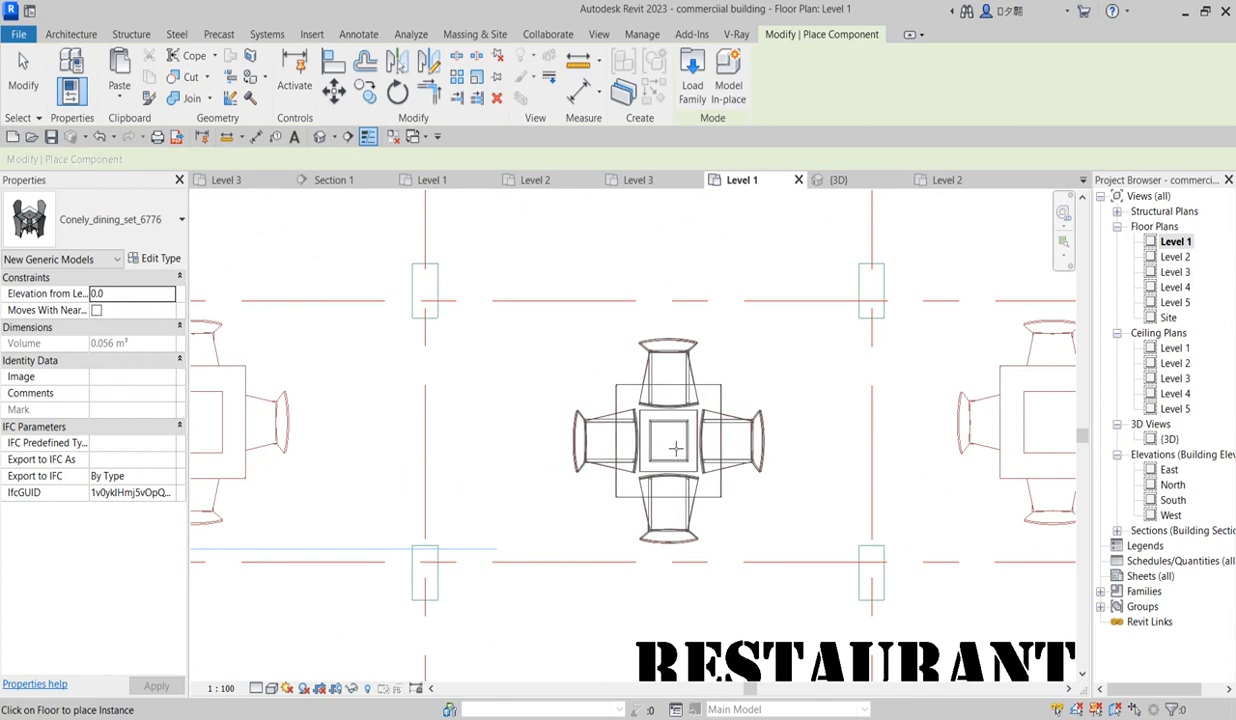
left_click(668, 440)
Step: Place another Conely_dining_set_6776 over the imported table between grids 7 and 6, and end component placement
scroll(668, 440, "down", 3)
scroll(433, 438, "up", 2)
scroll(433, 438, "up", 2)
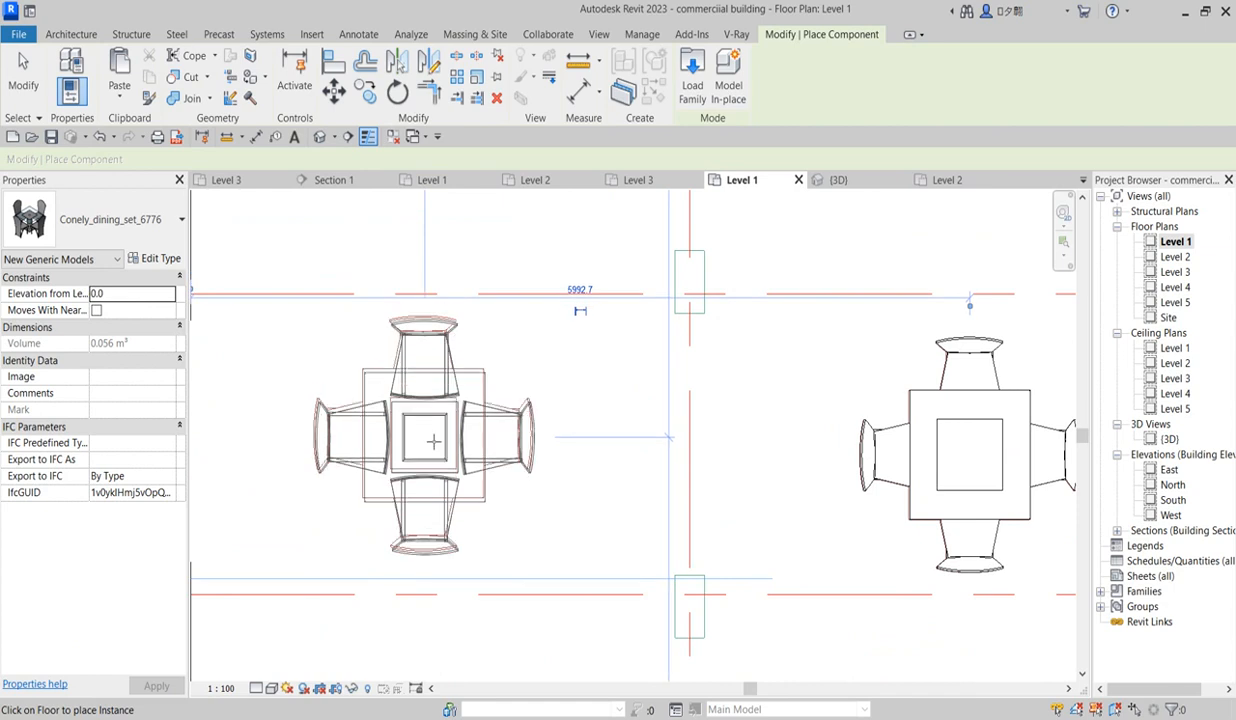
scroll(433, 440, "up", 2)
left_click(433, 440)
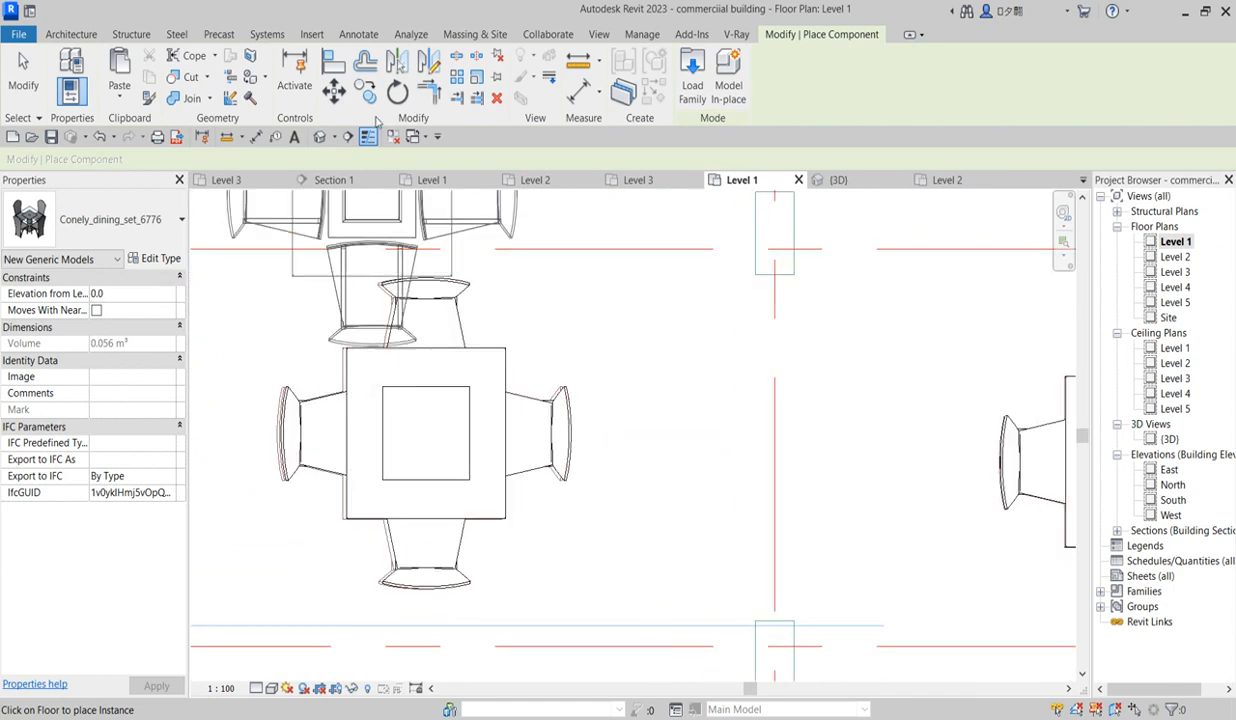
scroll(601, 521, "down", 2)
scroll(640, 480, "down", 2)
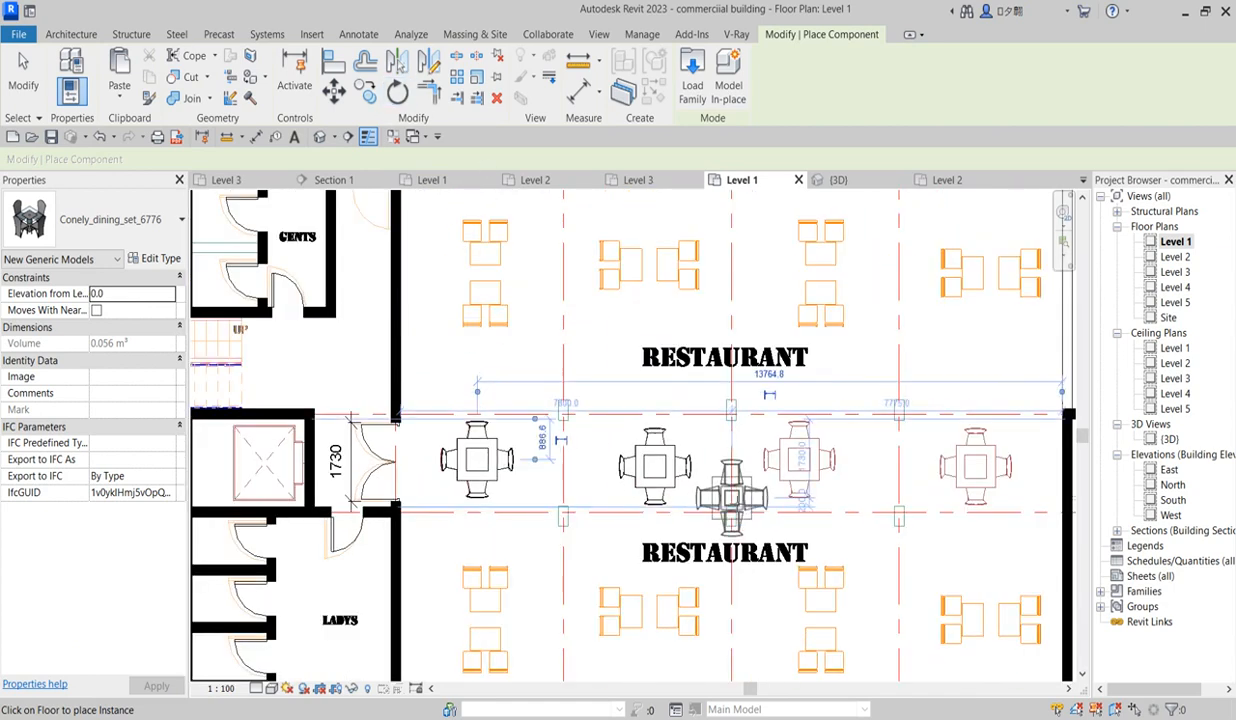
key("Escape")
scroll(549, 483, "down", 3)
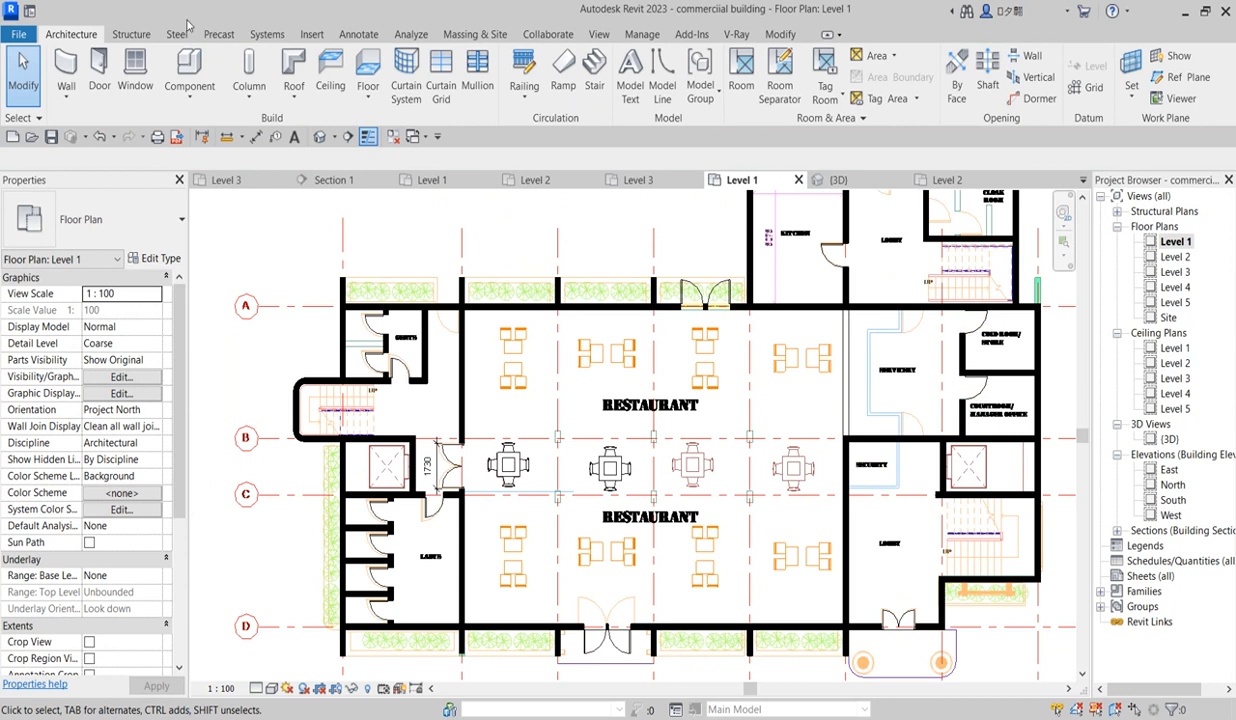
Step: Place a Table_Dining_w_chairs_6929 2'x2'6" over the upper imported table between grids 7 and 6, just south of grid A
left_click(189, 75)
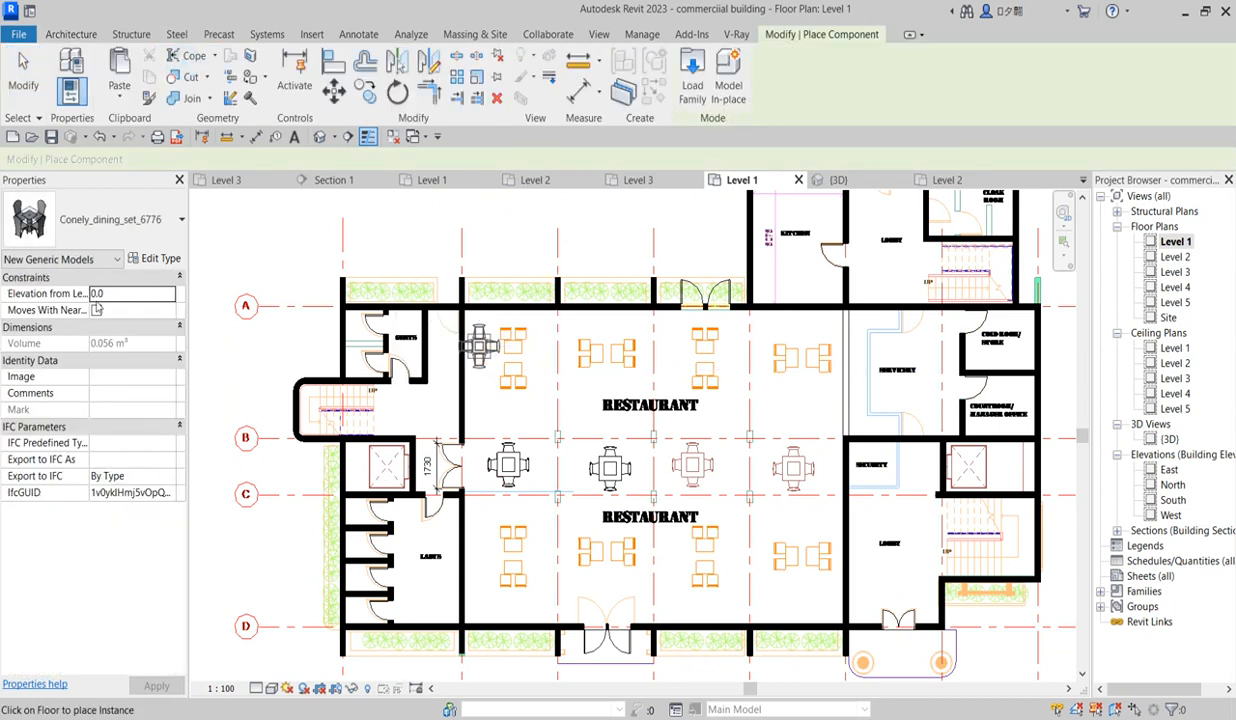
left_click(115, 219)
scroll(168, 540, "down", 10)
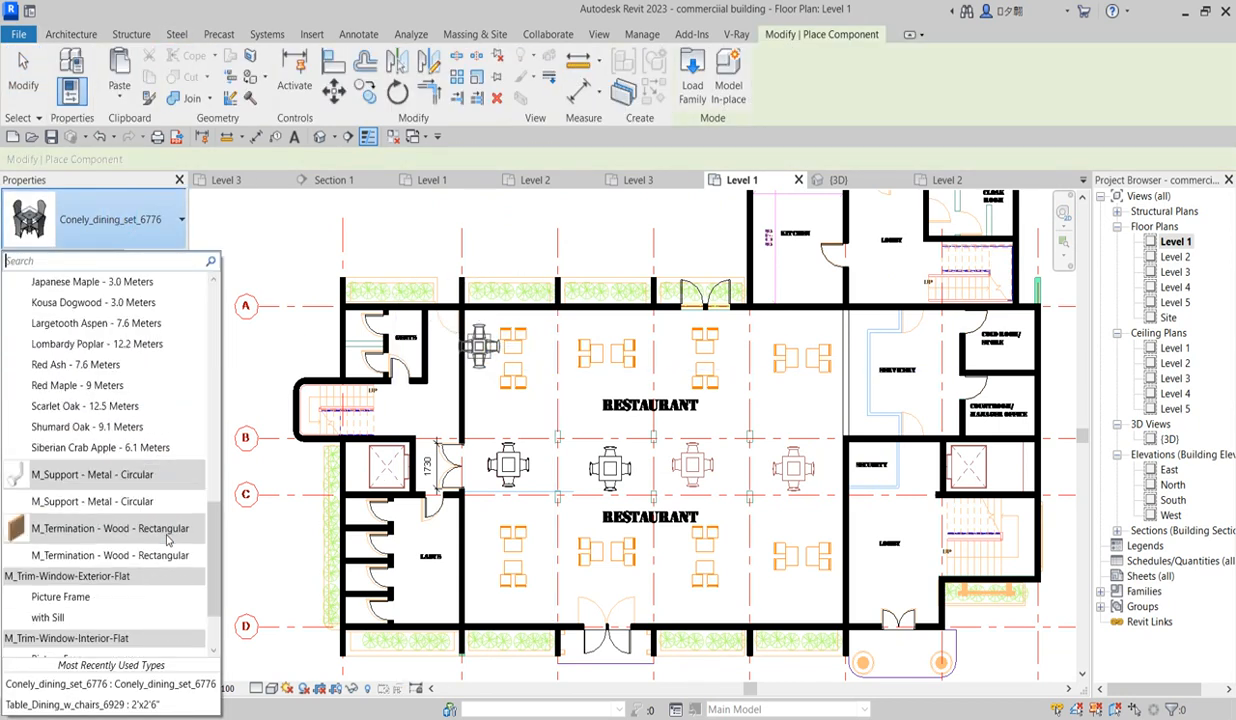
scroll(168, 540, "down", 2)
left_click(60, 622)
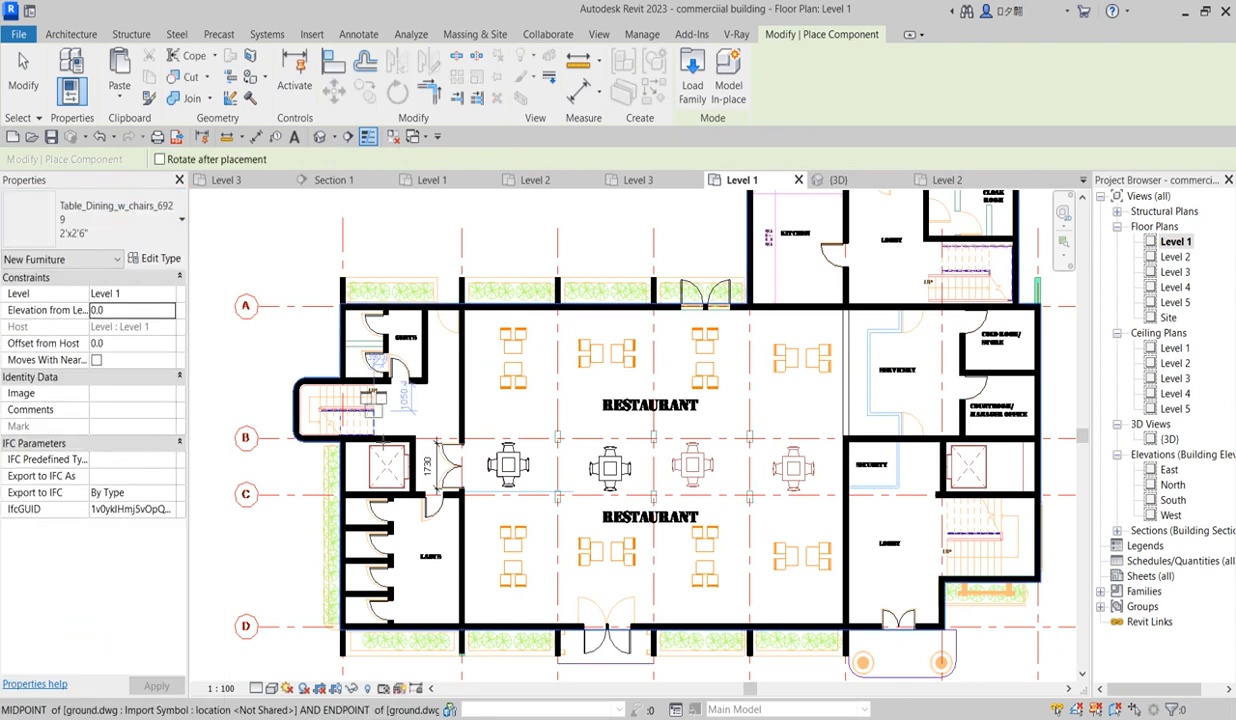
scroll(506, 366, "up", 5)
scroll(506, 366, "up", 2)
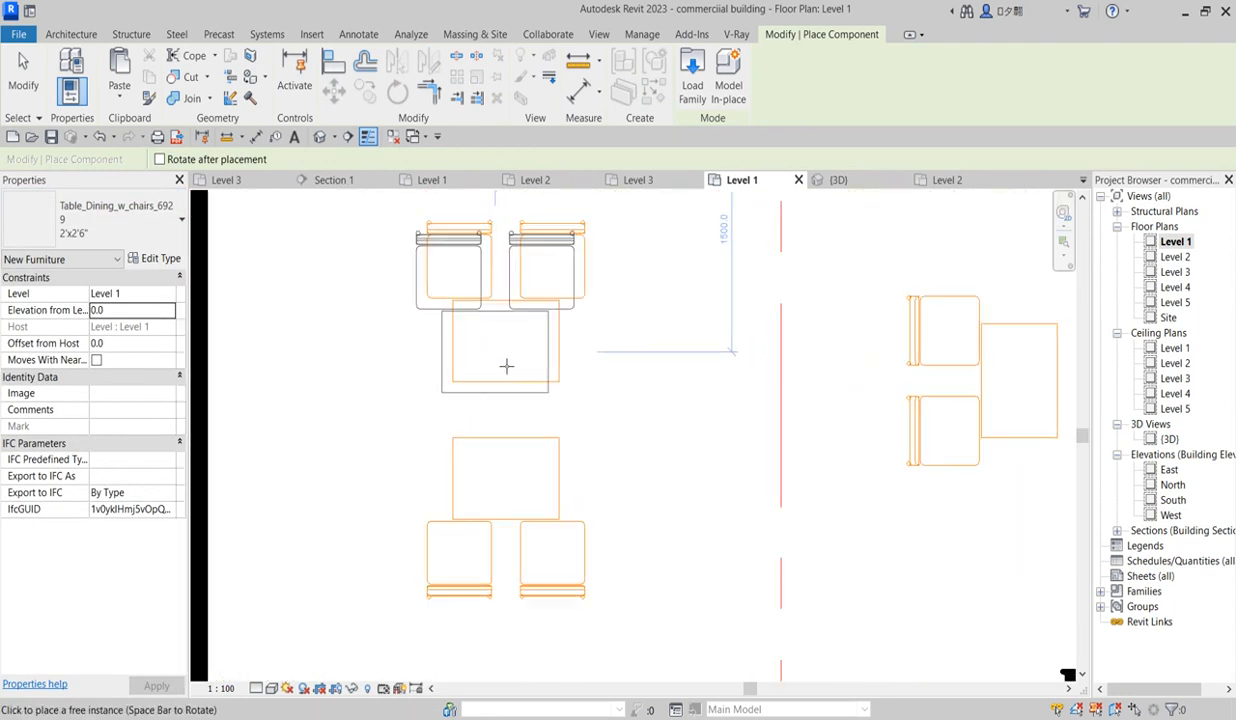
left_click(514, 350)
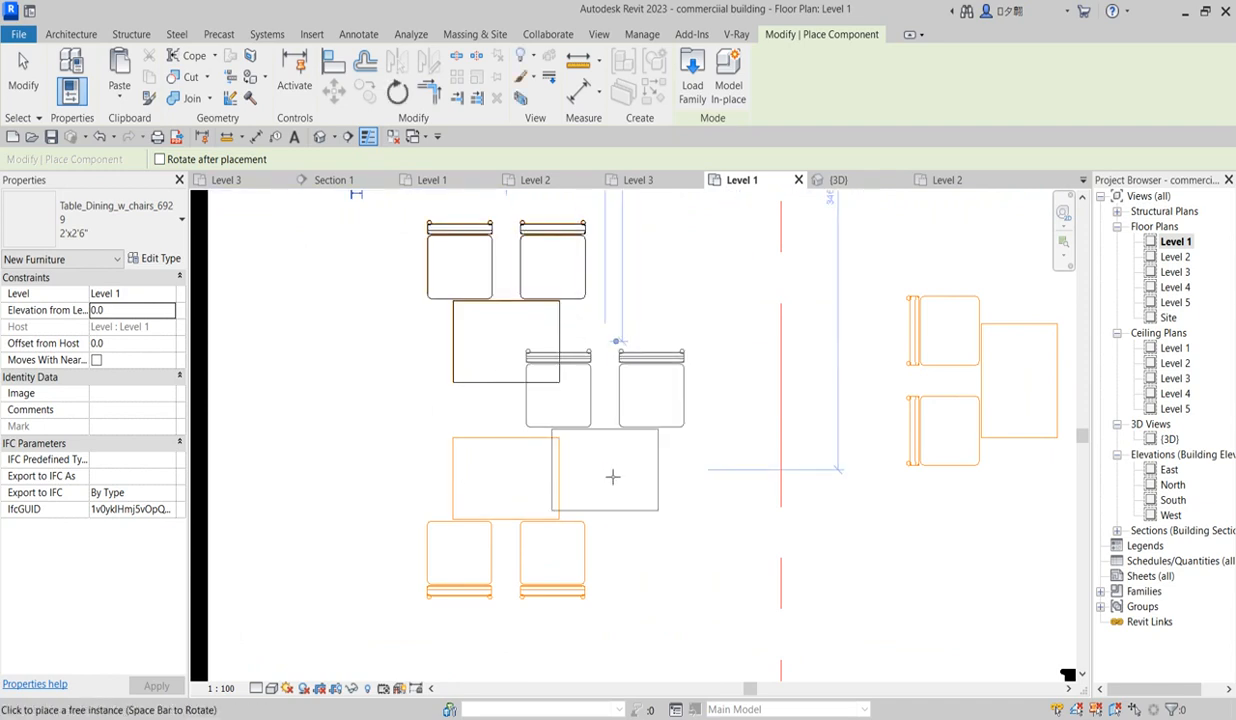
Step: Place a second Table_Dining_w_chairs_6929, rotated 180 degrees, over the lower facing table between grids 7 and 6, and end placement
key("space")
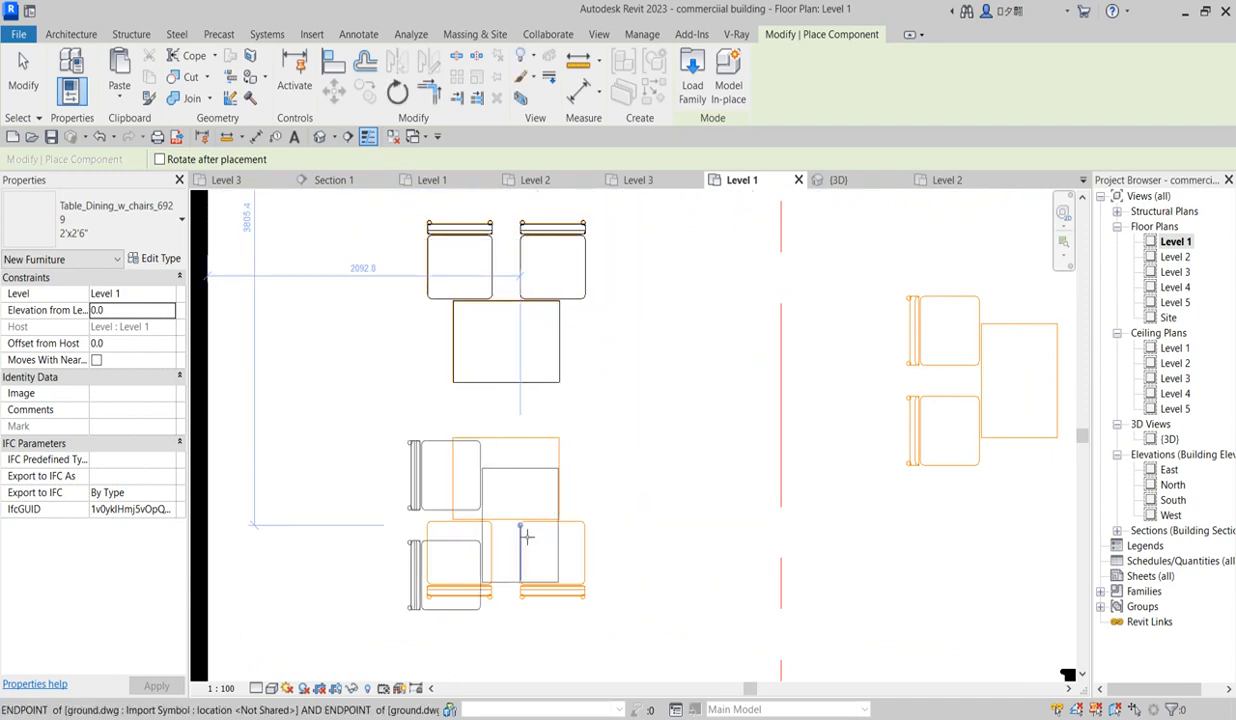
key("space")
scroll(513, 495, "up", 4)
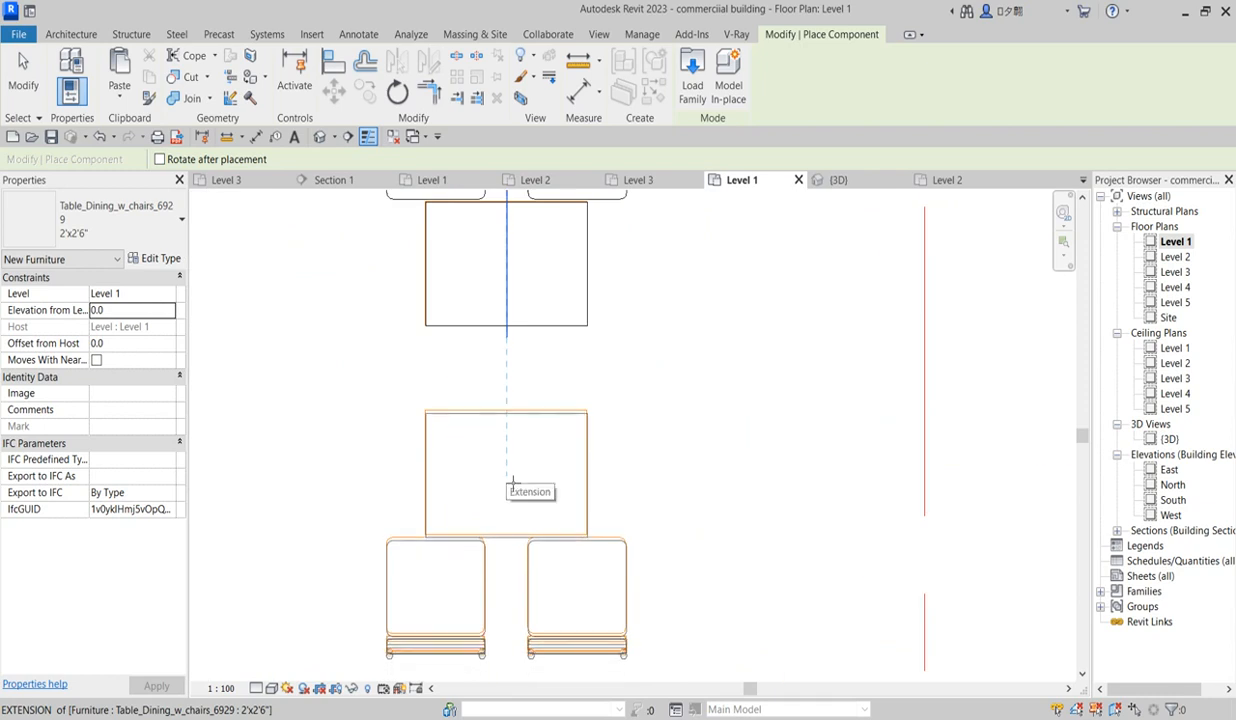
scroll(578, 443, "down", 6)
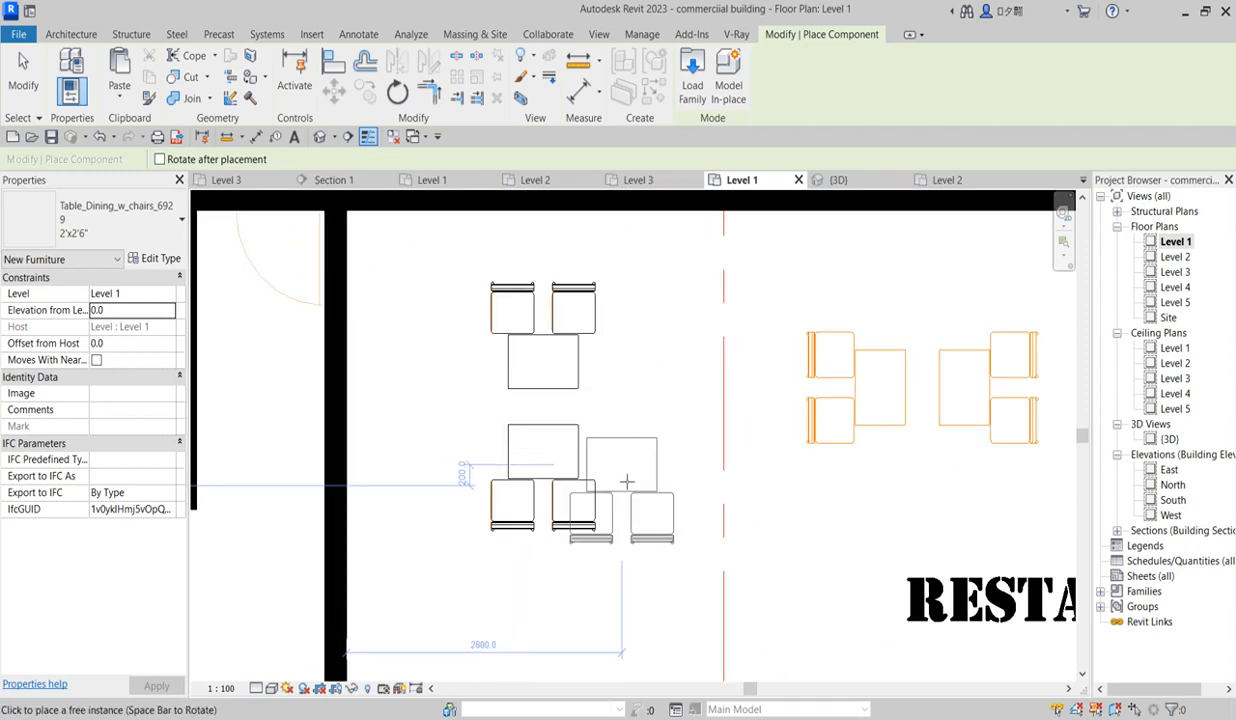
left_click(628, 465)
key("Escape")
key("Escape")
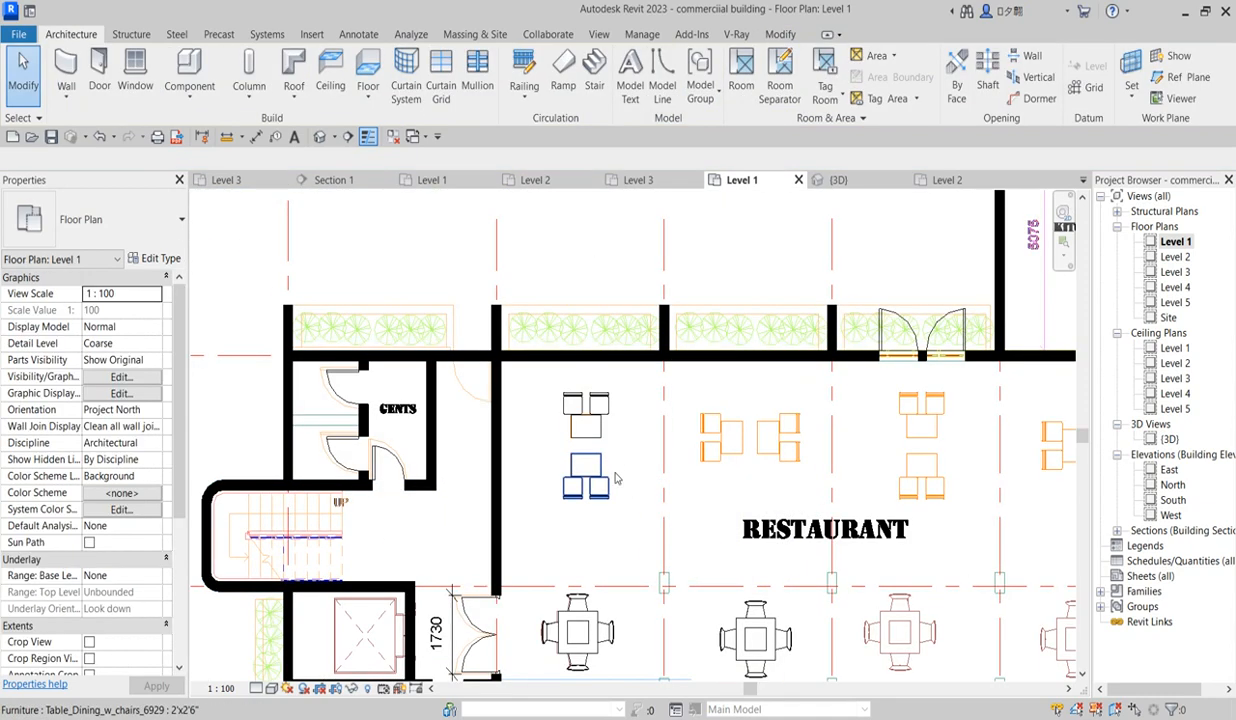
Step: Create a similar dining table and place it, rotated with chairs facing west, over the western imported table between grids 6 and 5 near grid A
scroll(600, 455, "down", 3)
scroll(610, 460, "up", 3)
left_click(599, 441)
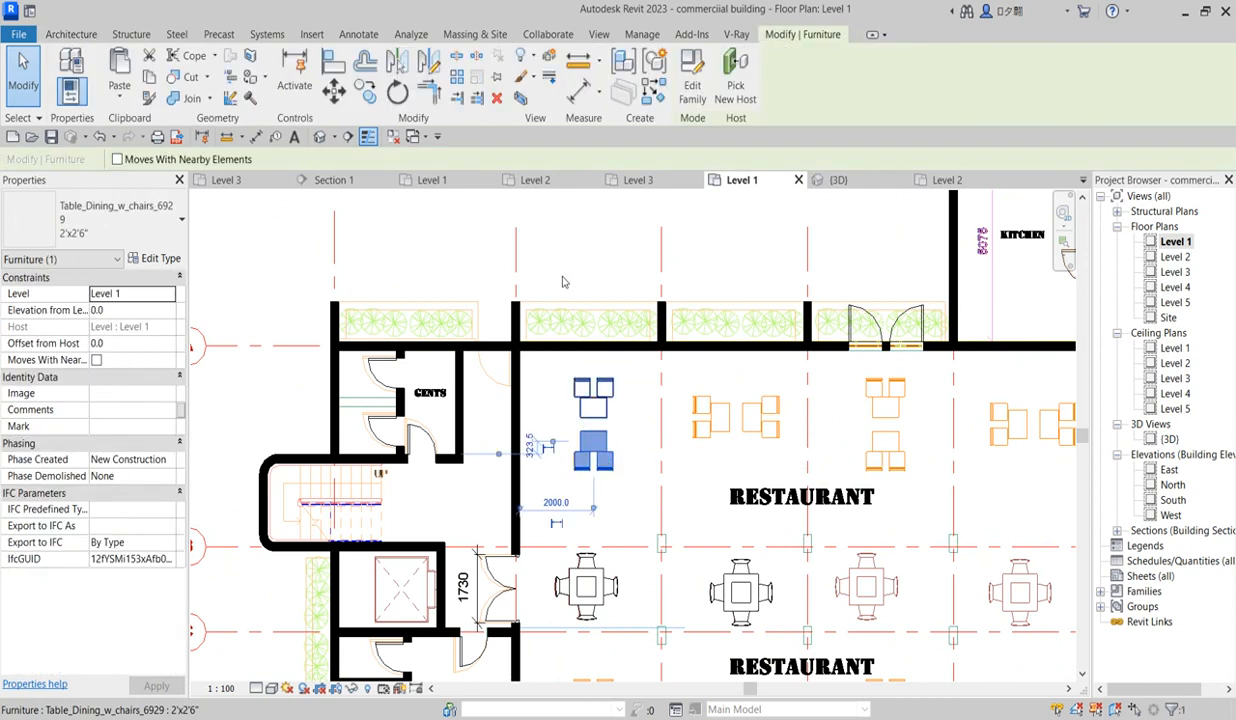
left_click(653, 91)
key("space")
key("space")
scroll(717, 422, "up", 5)
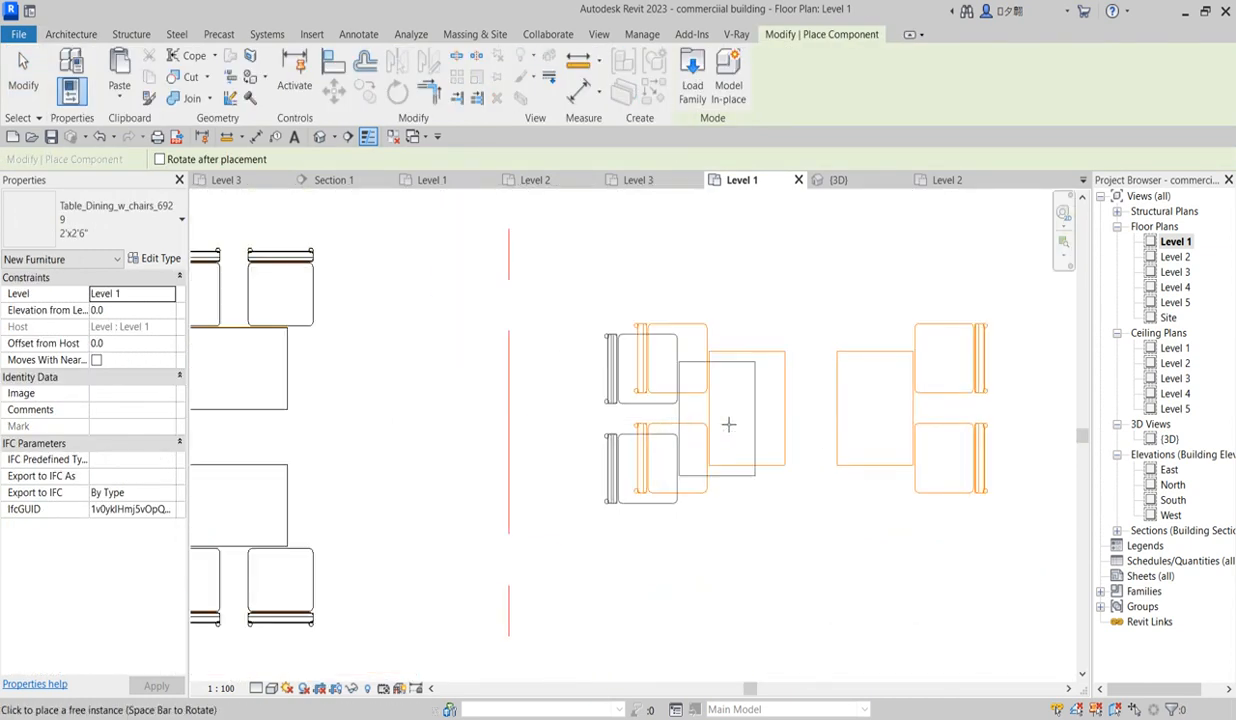
left_click(747, 411)
Step: Place another dining table, rotated with chairs on its east side, over the eastern table of that pair, and end placement
key("space")
key("space")
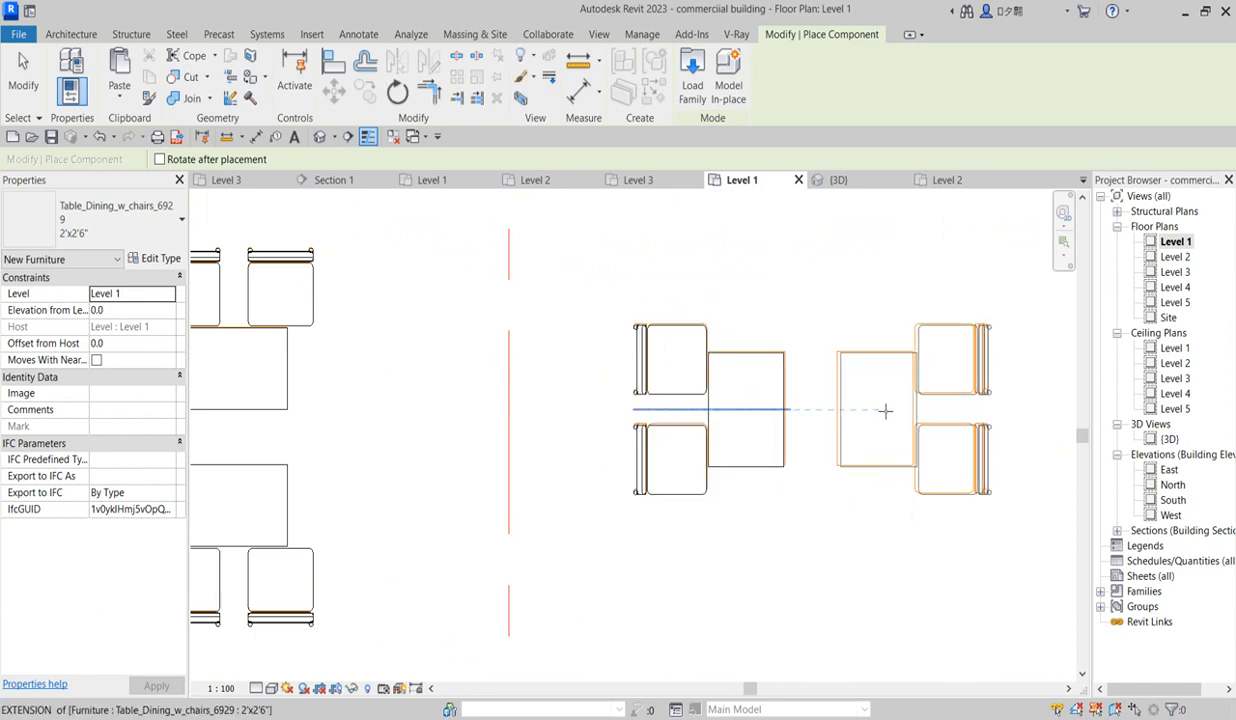
left_click(875, 405)
scroll(822, 477, "down", 5)
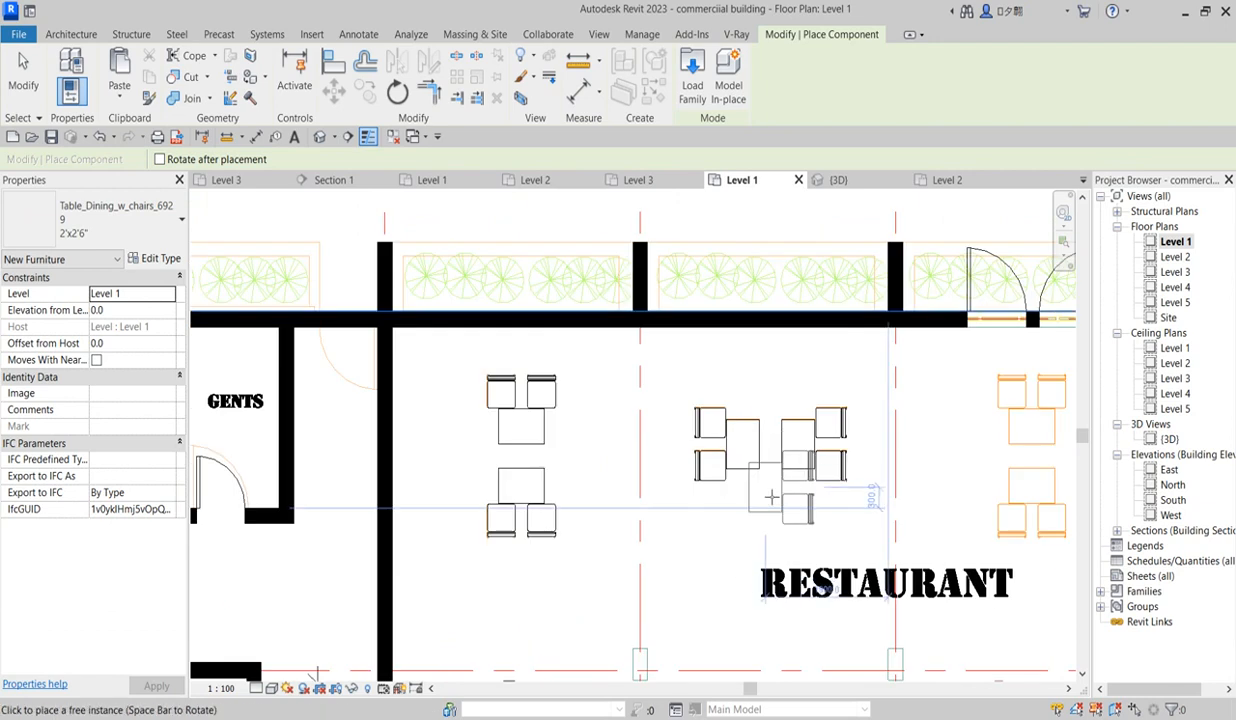
key("Escape")
key("Escape")
Step: Delete the two M_Single-Flush doors from the grid D entrance between grids 6 and 5
scroll(708, 499, "down", 4)
scroll(704, 579, "up", 6)
scroll(716, 575, "up", 1)
left_click(675, 513)
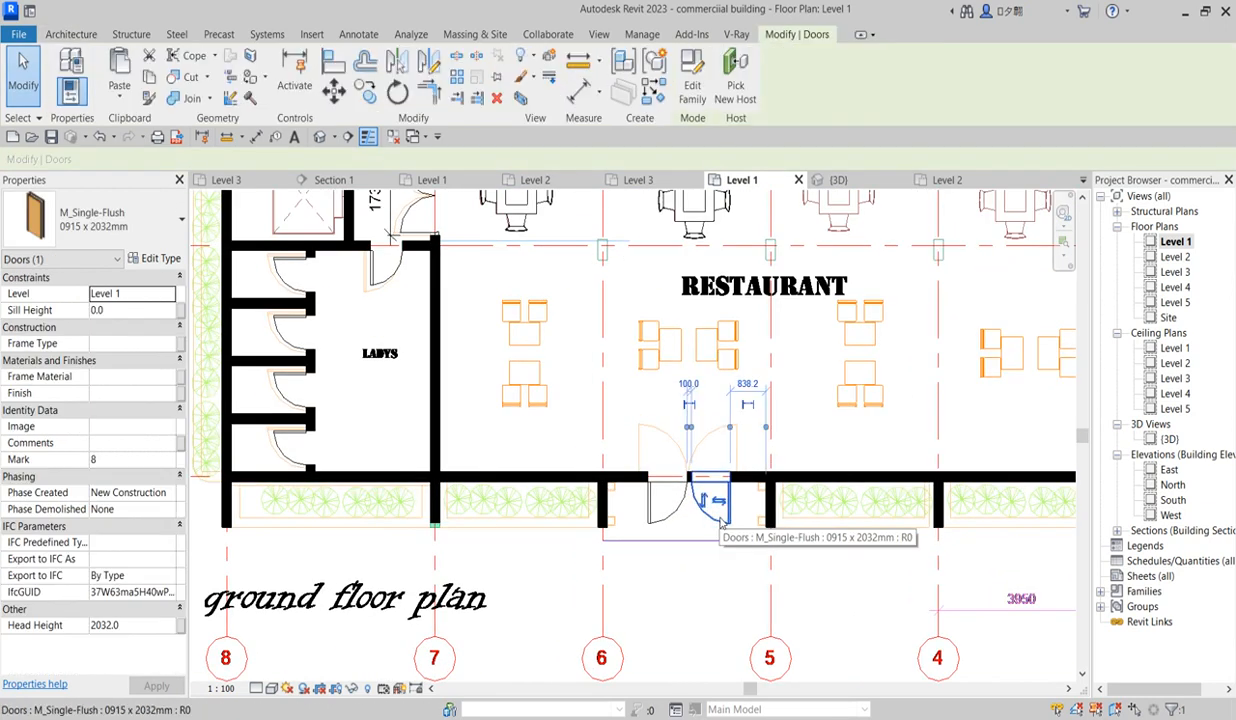
scroll(670, 528, "down", 3)
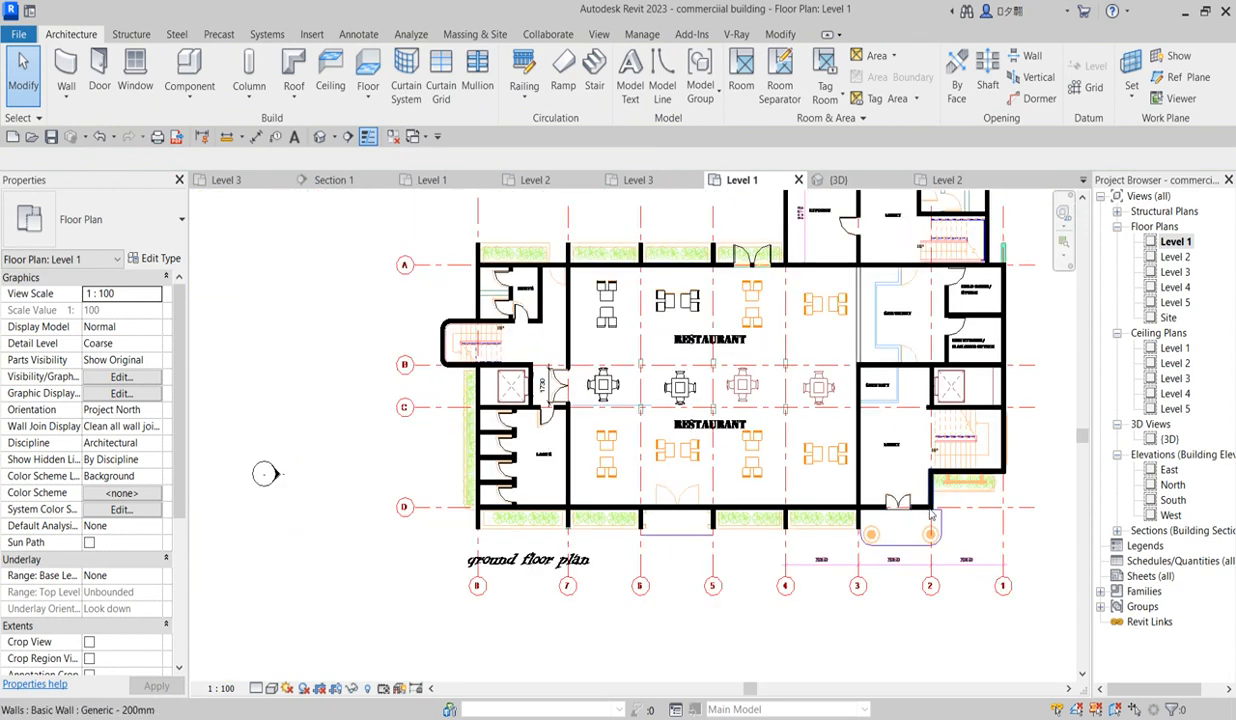
Step: Place a door similar to the lobby's ExtDbl (4) 1510 x 2110mm 4 in the grid D wall between grids 6 and 5
left_click(895, 500)
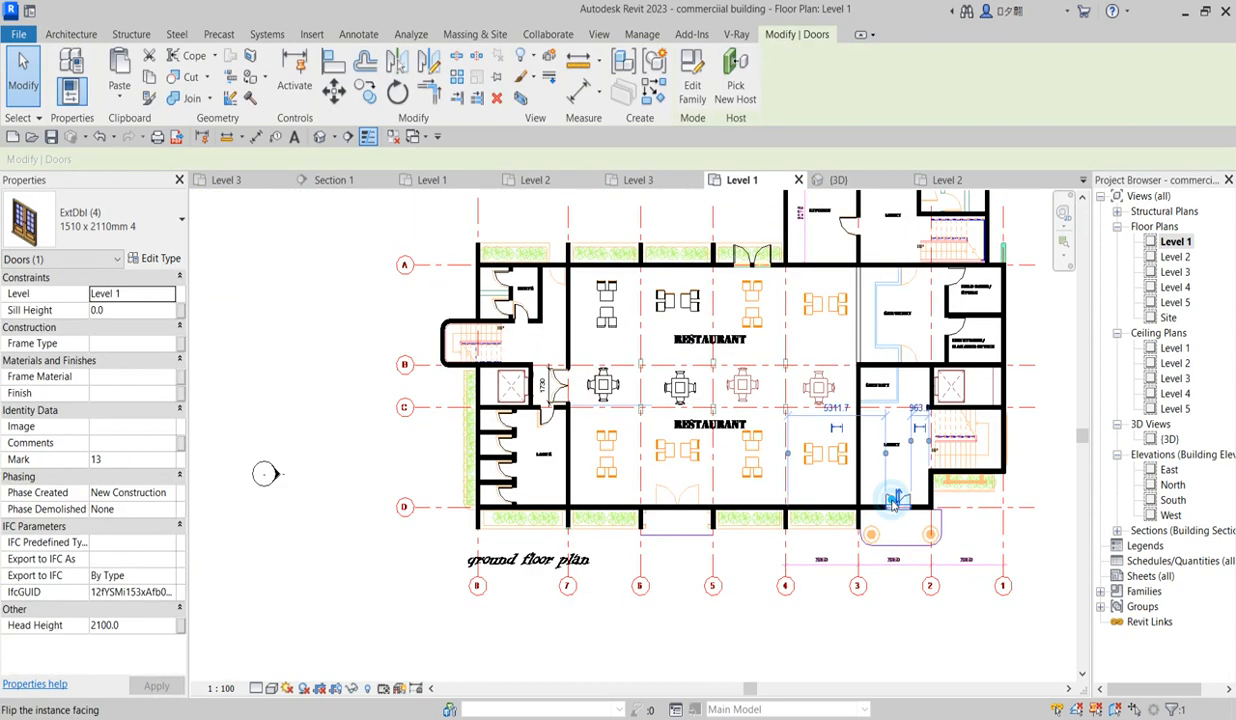
left_click(651, 97)
scroll(678, 496, "up", 5)
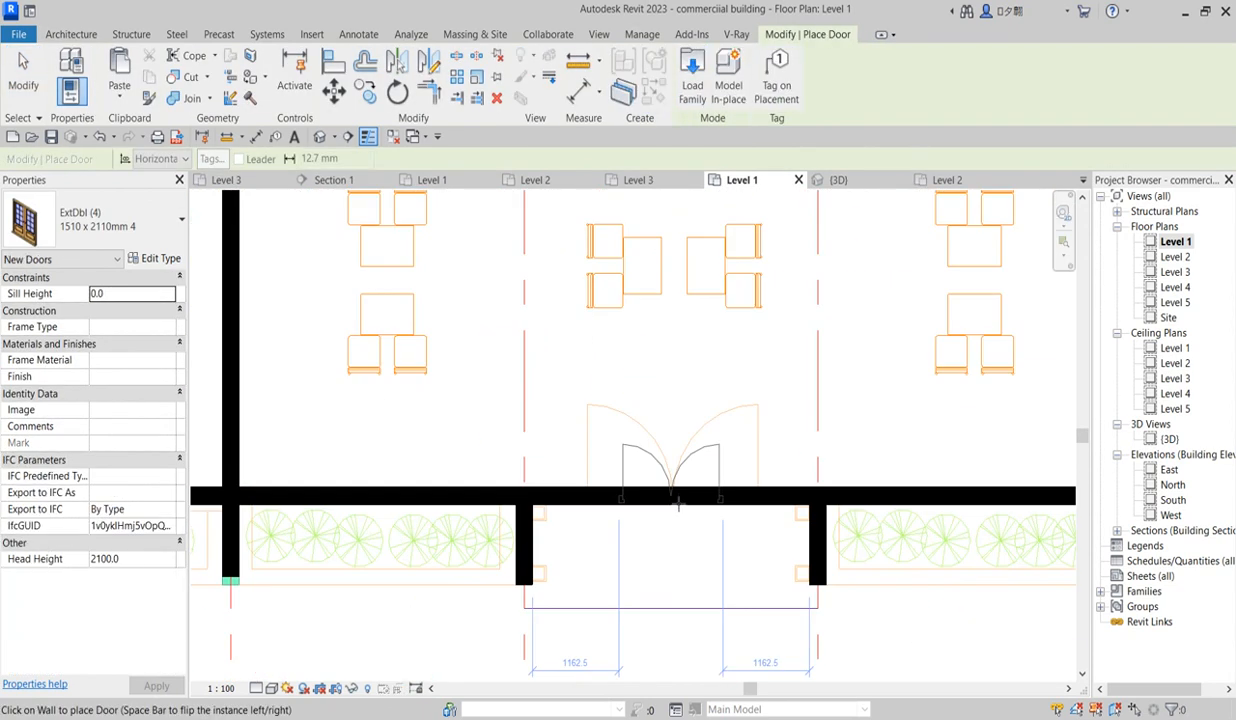
right_click(680, 410)
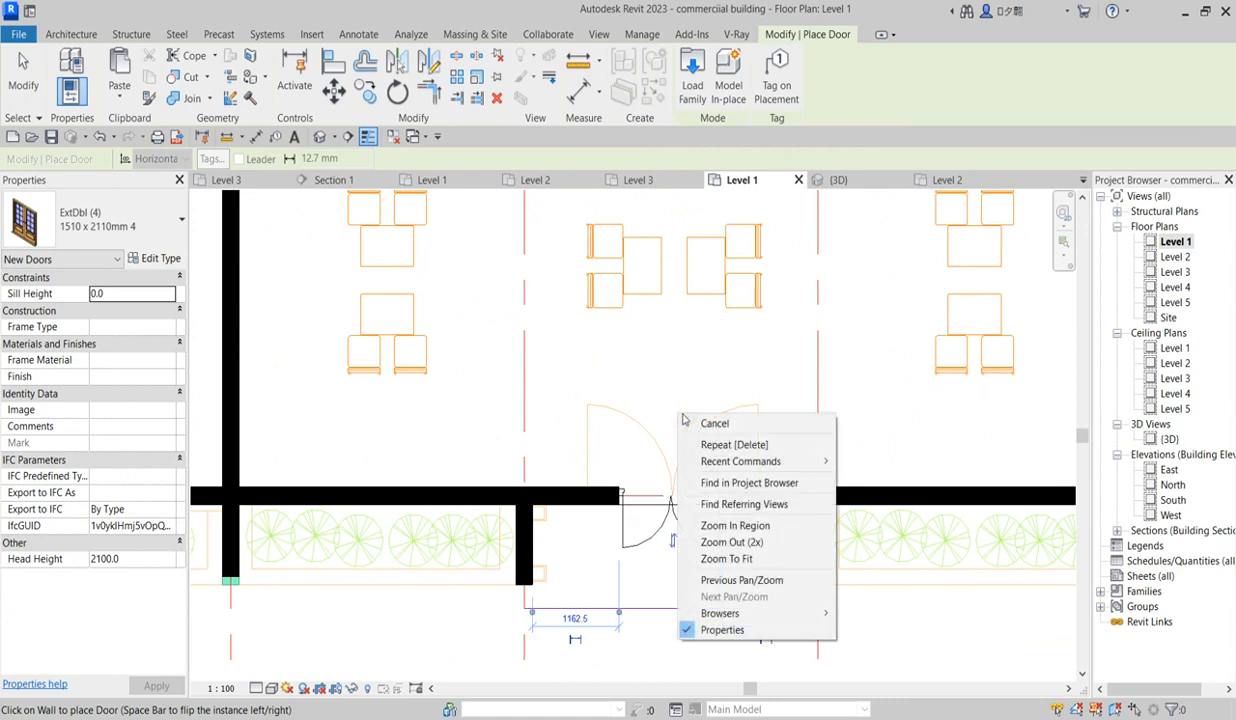
right_click(664, 370)
left_click(695, 380)
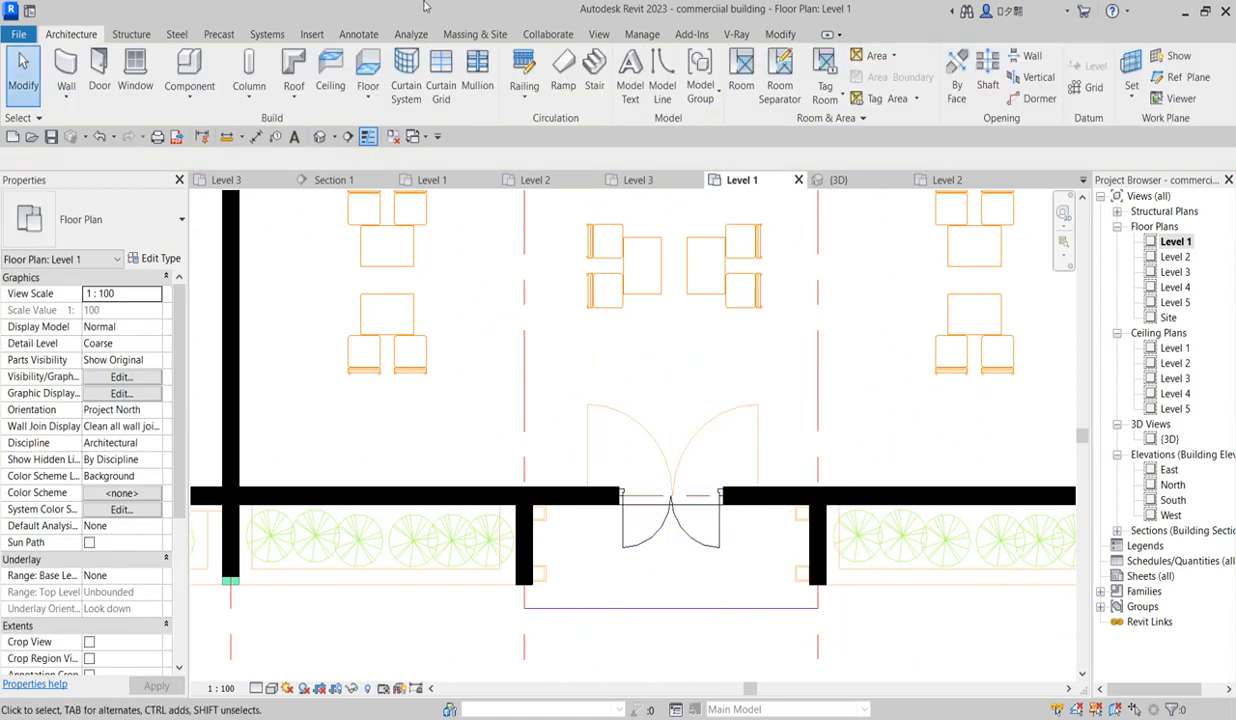
Step: Dimension the width of the imported plan's double door at the grid D entrance between grids 6 and 5
left_click(779, 35)
left_click(586, 64)
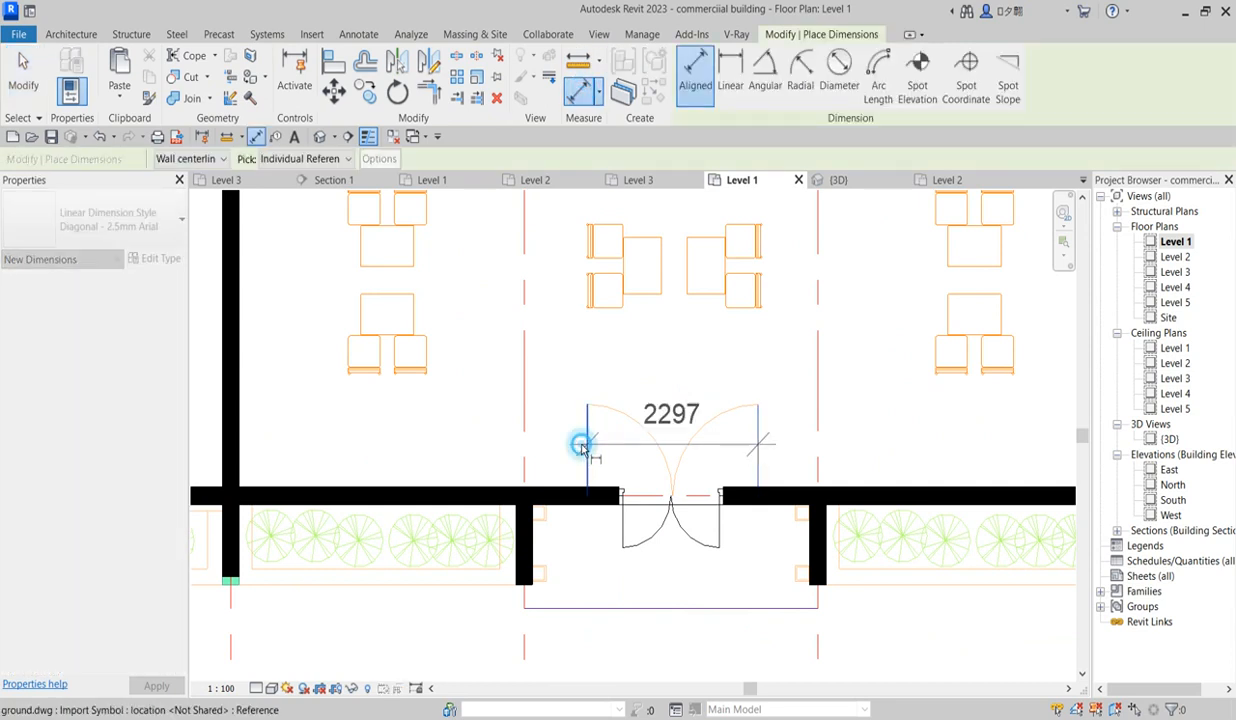
left_click(651, 382)
right_click(697, 365)
left_click(729, 374)
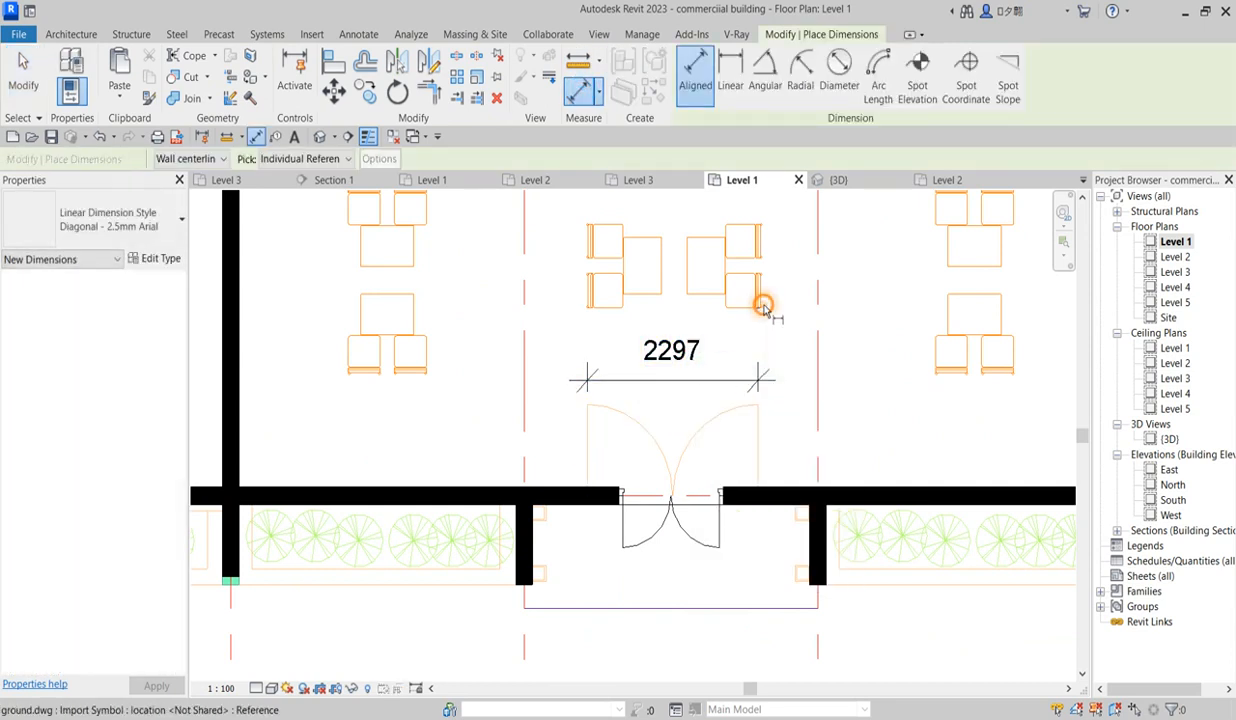
right_click(765, 312)
left_click(797, 314)
Step: Duplicate the new entrance door's type as 1510 x 2110mm 5 and set its Rough Width to 2300
scroll(677, 488, "down", 1)
scroll(673, 409, "up", 6)
scroll(773, 405, "down", 3)
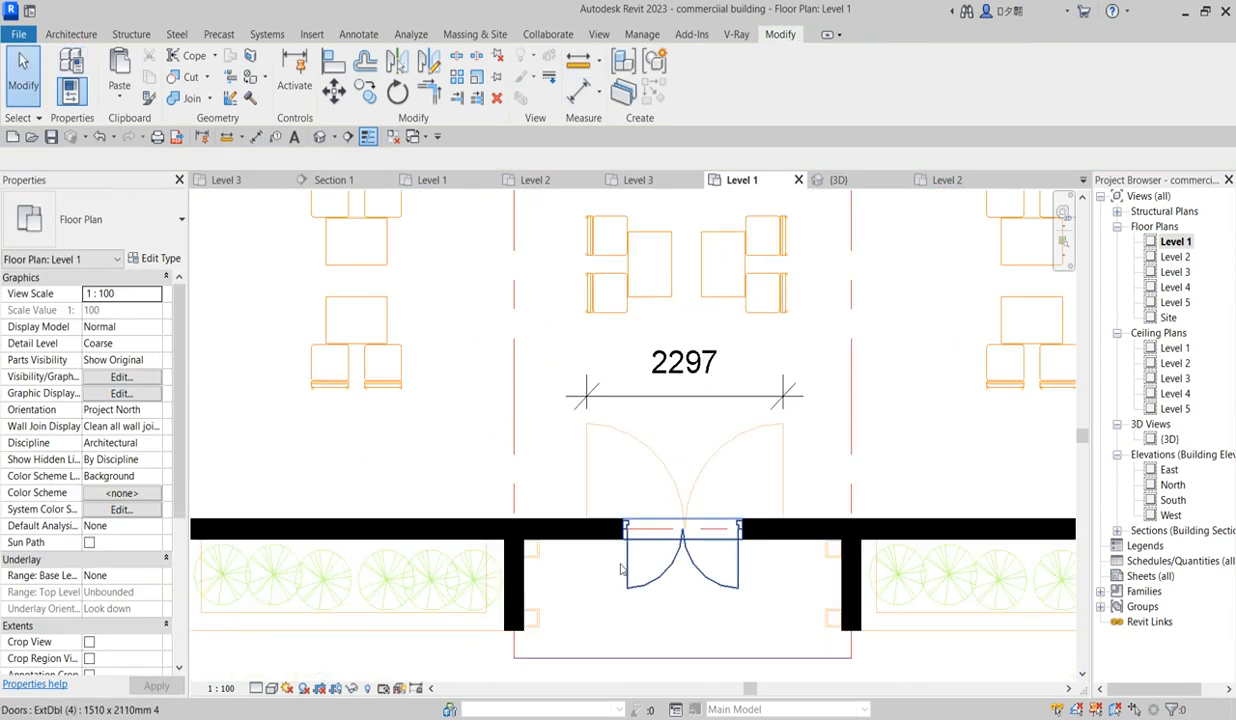
left_click(673, 578)
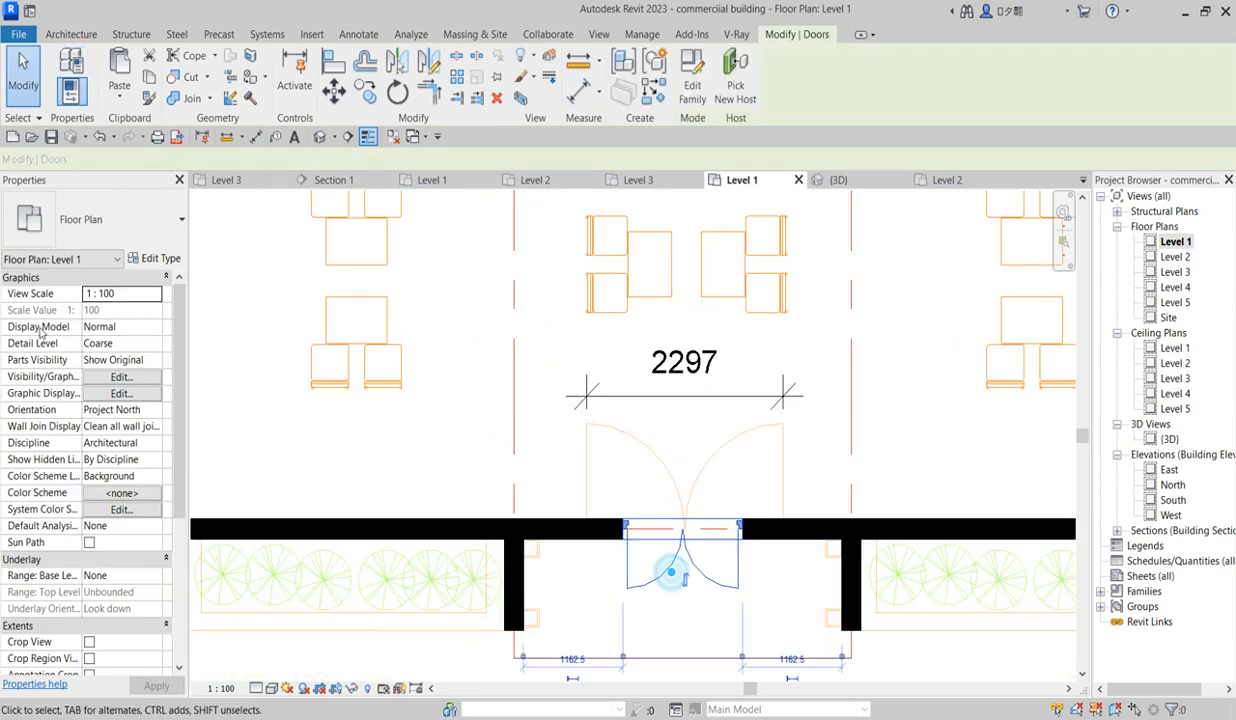
left_click(157, 258)
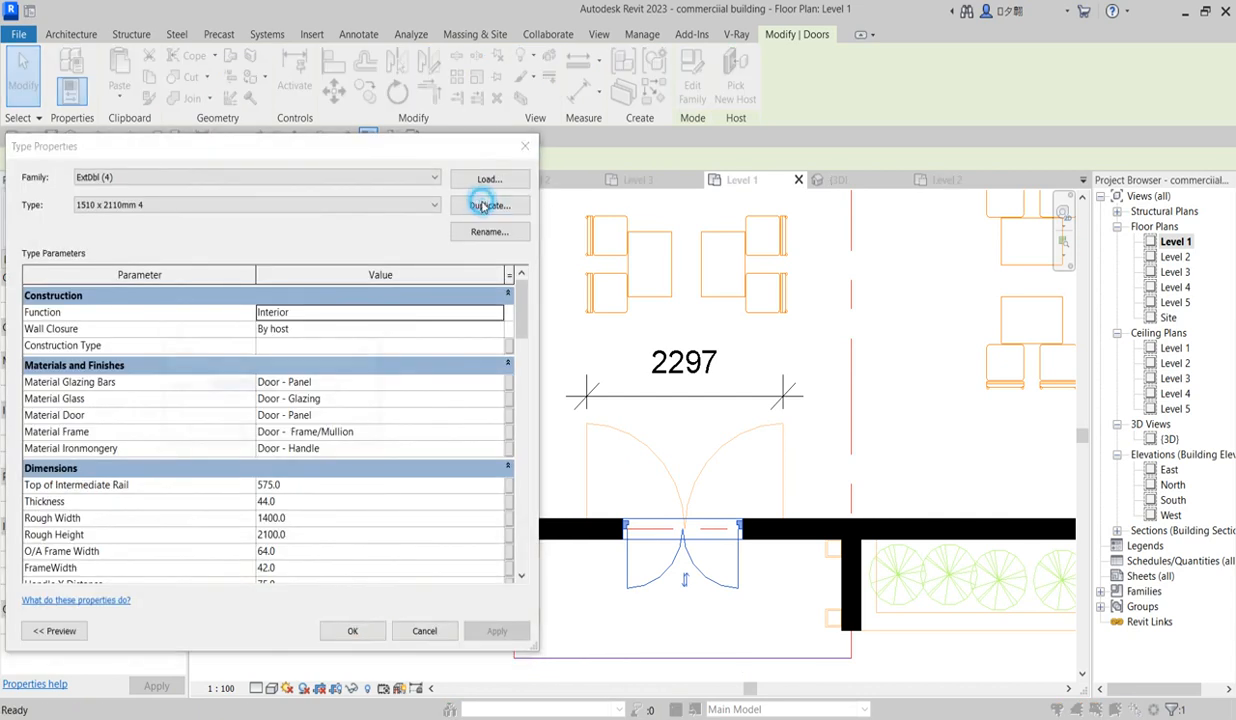
left_click(484, 206)
left_click(272, 434)
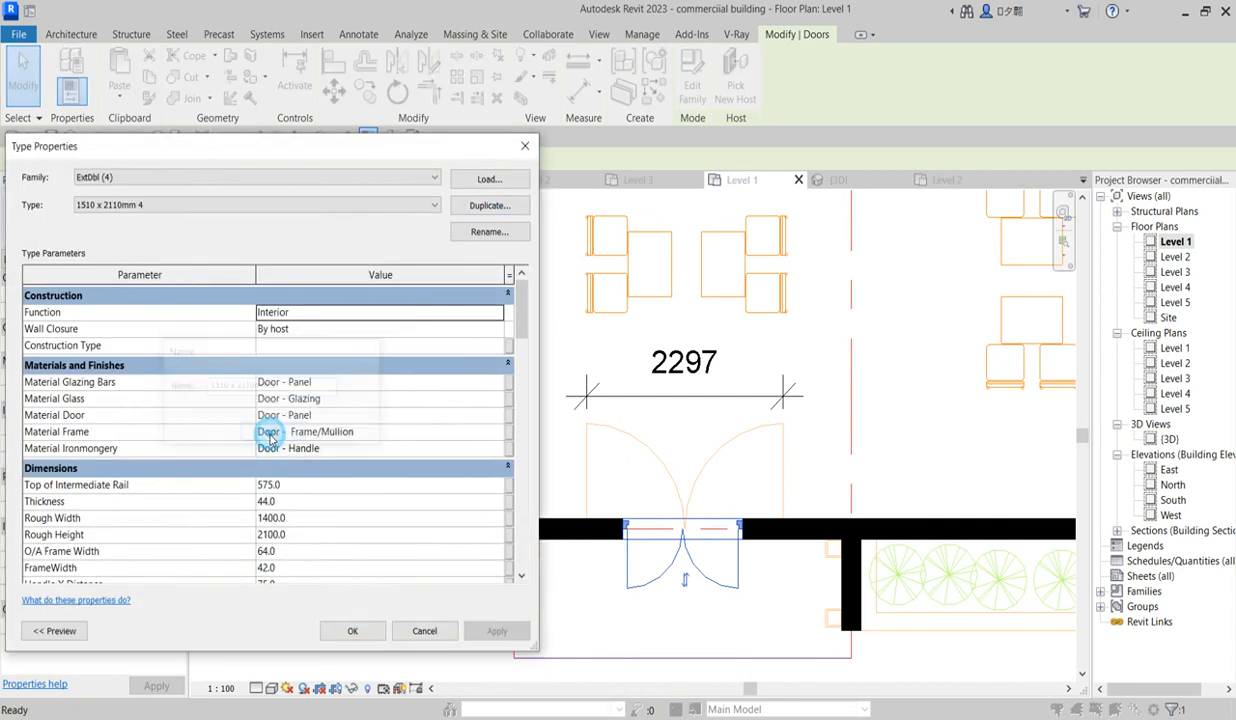
left_click(305, 520)
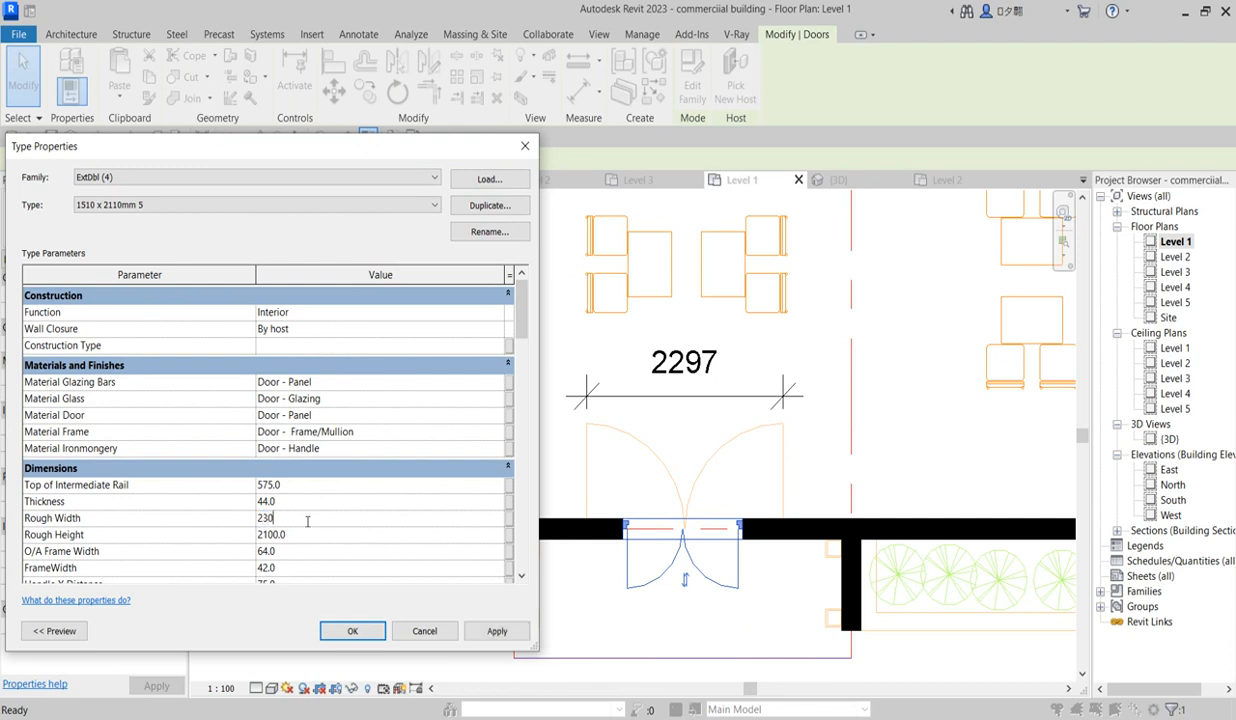
left_click(380, 631)
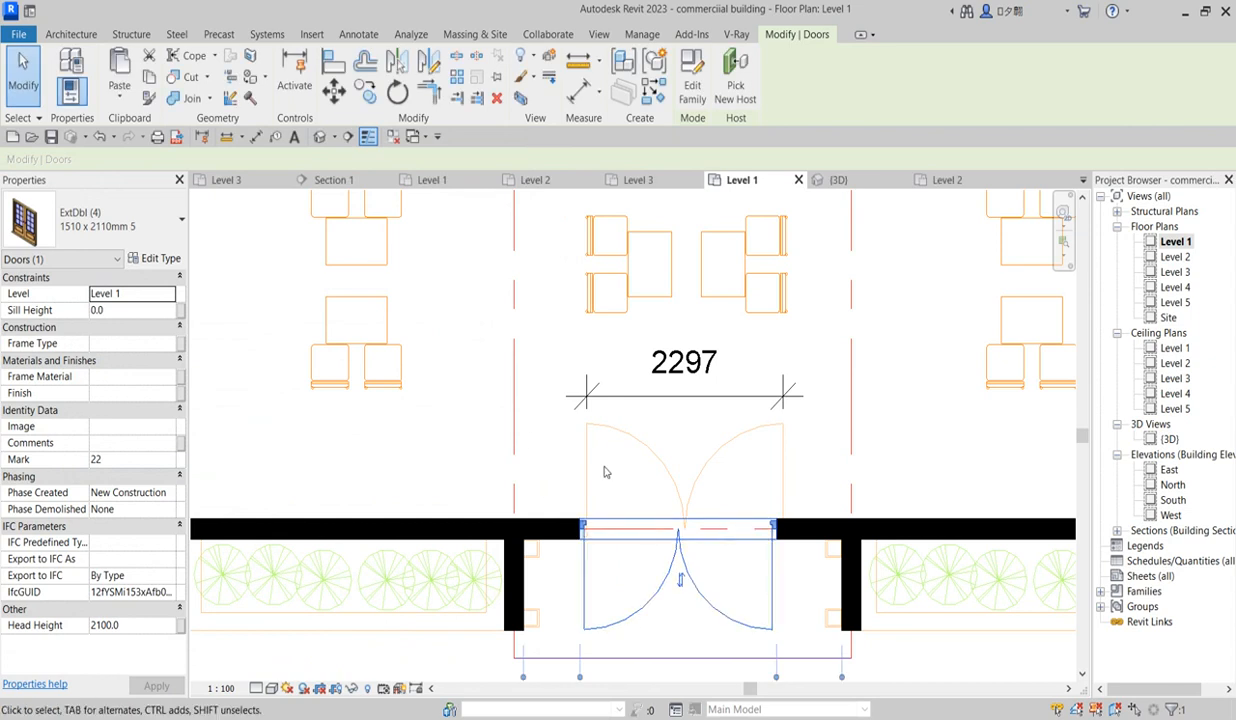
Step: Flip the grid D entrance door to swing into the restaurant and align its east edge with the imported door's edge
left_click(680, 583)
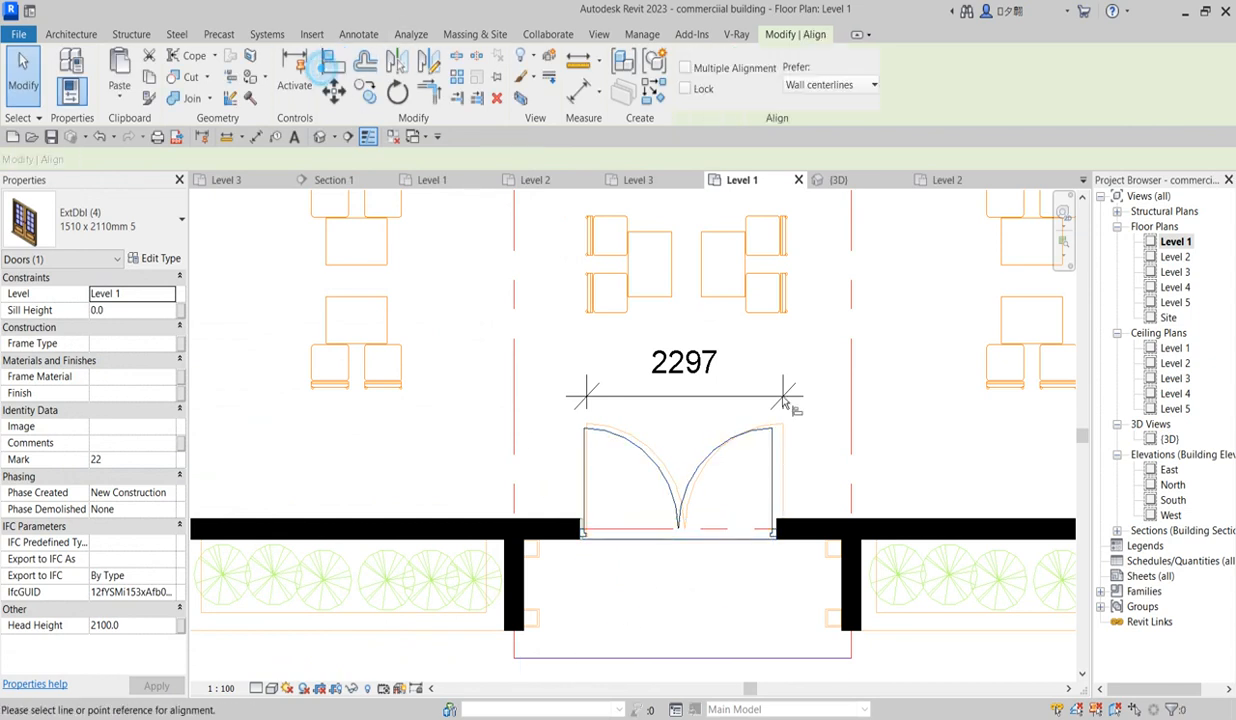
key("a")
key("l")
scroll(790, 566, "up", 3)
left_click(787, 462)
left_click(767, 475)
scroll(760, 532, "down", 3)
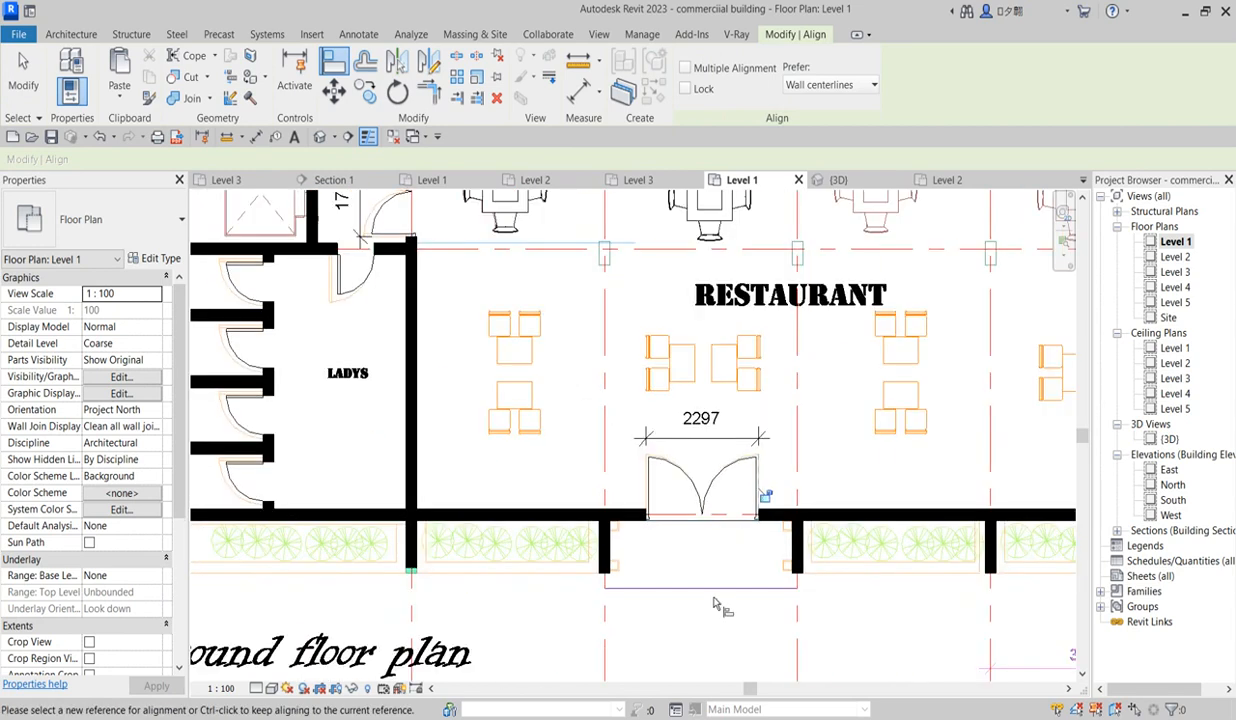
scroll(712, 604, "down", 5)
key("Escape")
key("Escape")
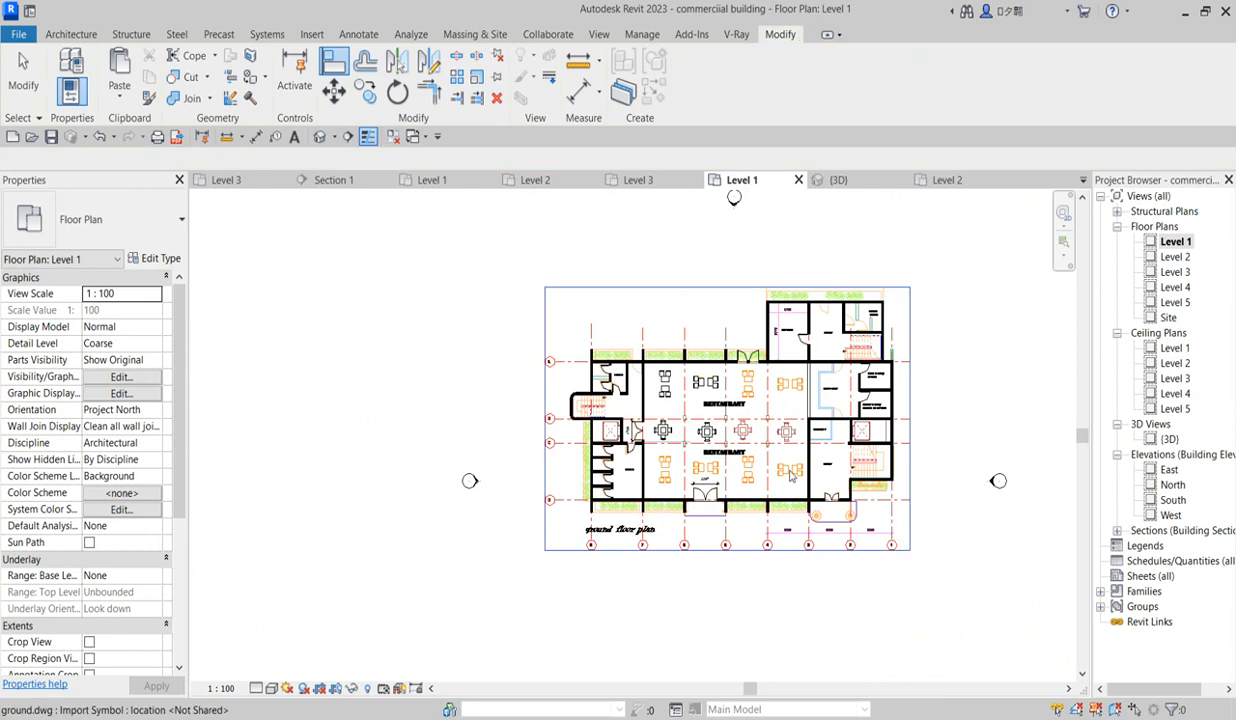
Step: Delete the two M_Single-Flush doors from the grid A wall between grids 5 and 4
scroll(765, 523, "up", 2)
scroll(731, 246, "down", 1)
scroll(731, 246, "up", 4)
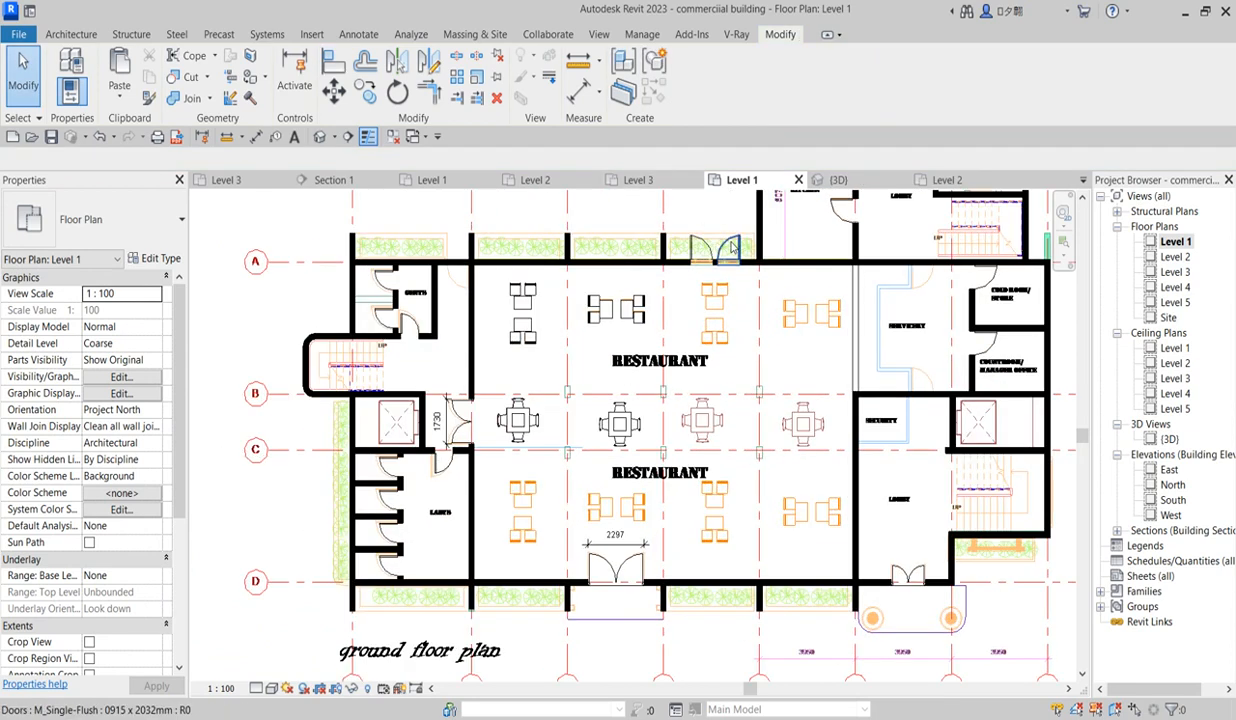
left_click(731, 246)
key("Delete")
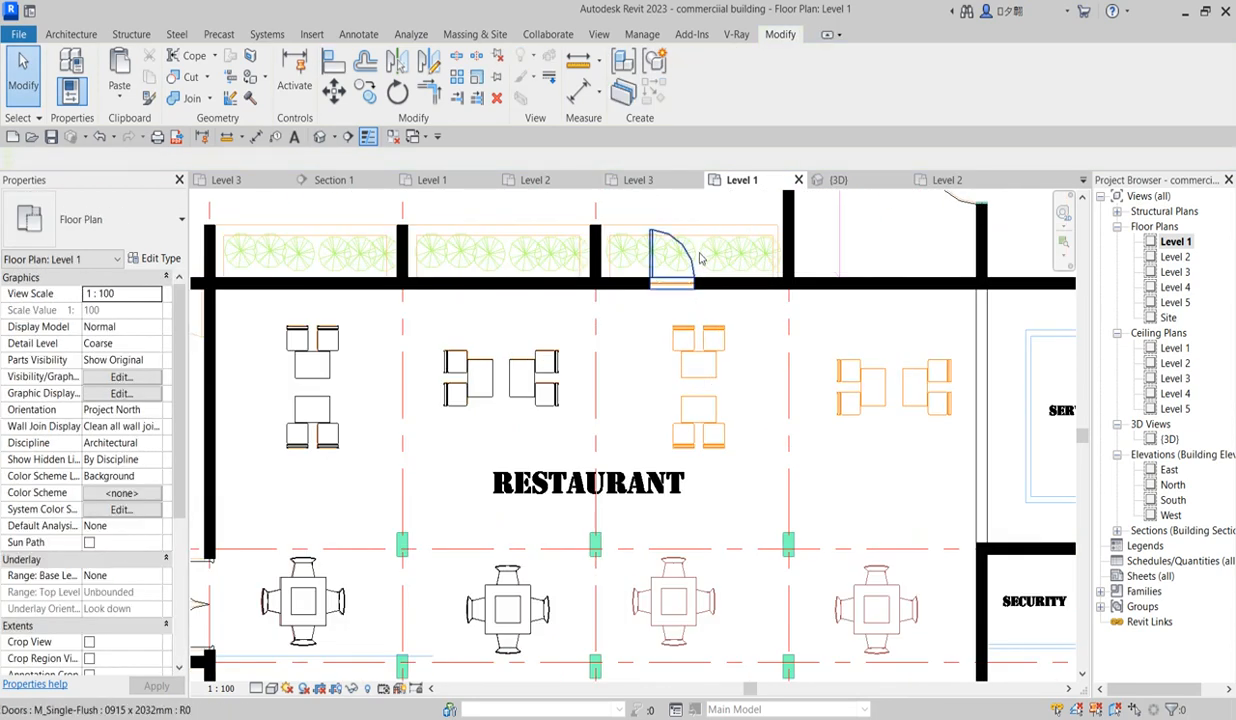
scroll(720, 280, "down", 5)
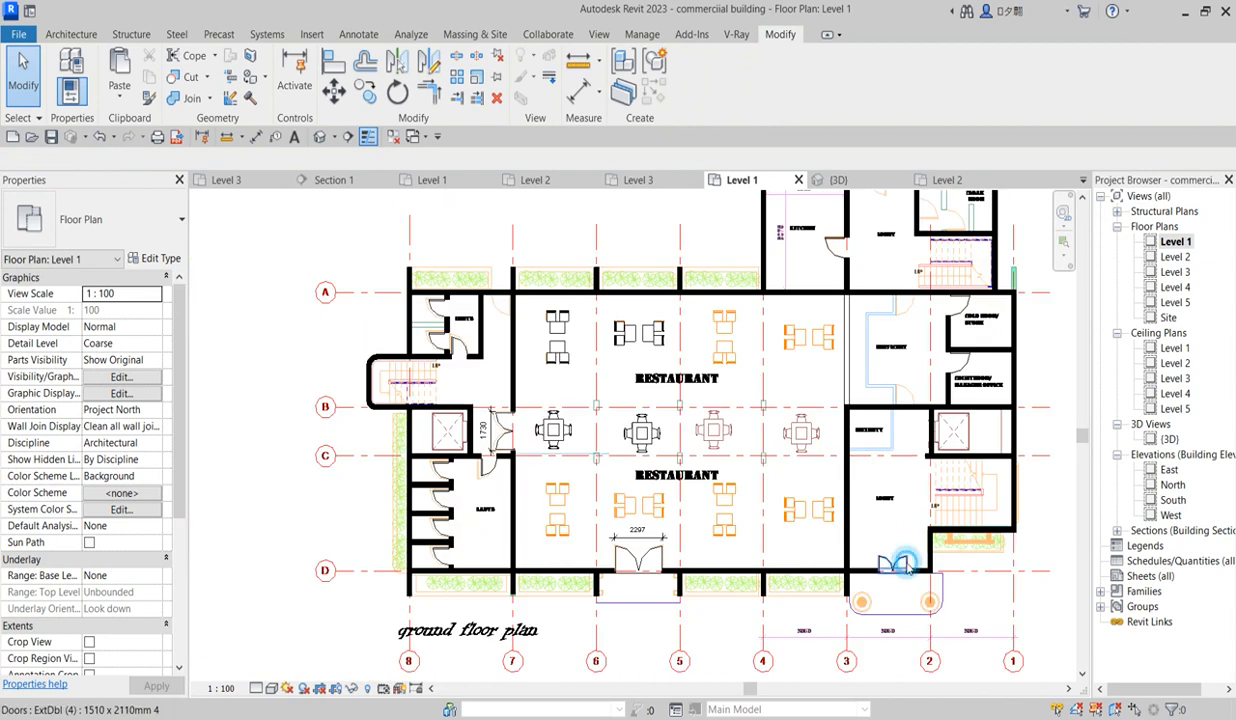
left_click(903, 562)
left_click(655, 92)
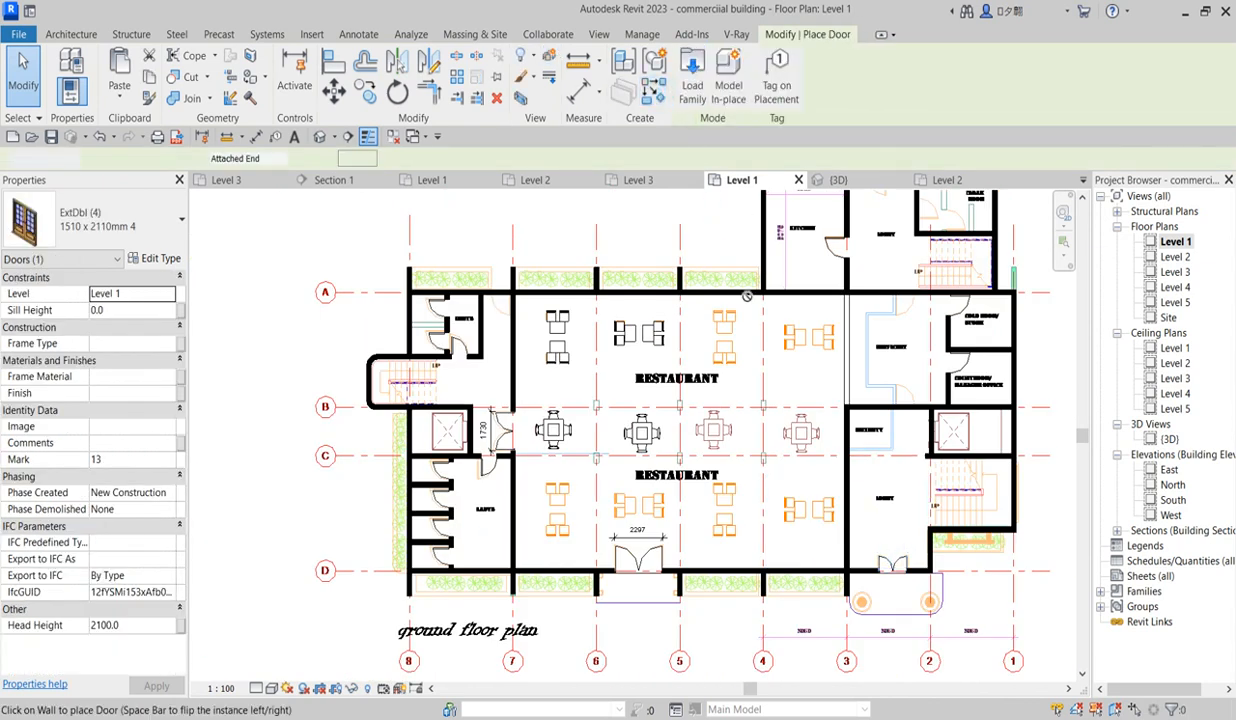
scroll(735, 373, "up", 3)
scroll(735, 330, "down", 3)
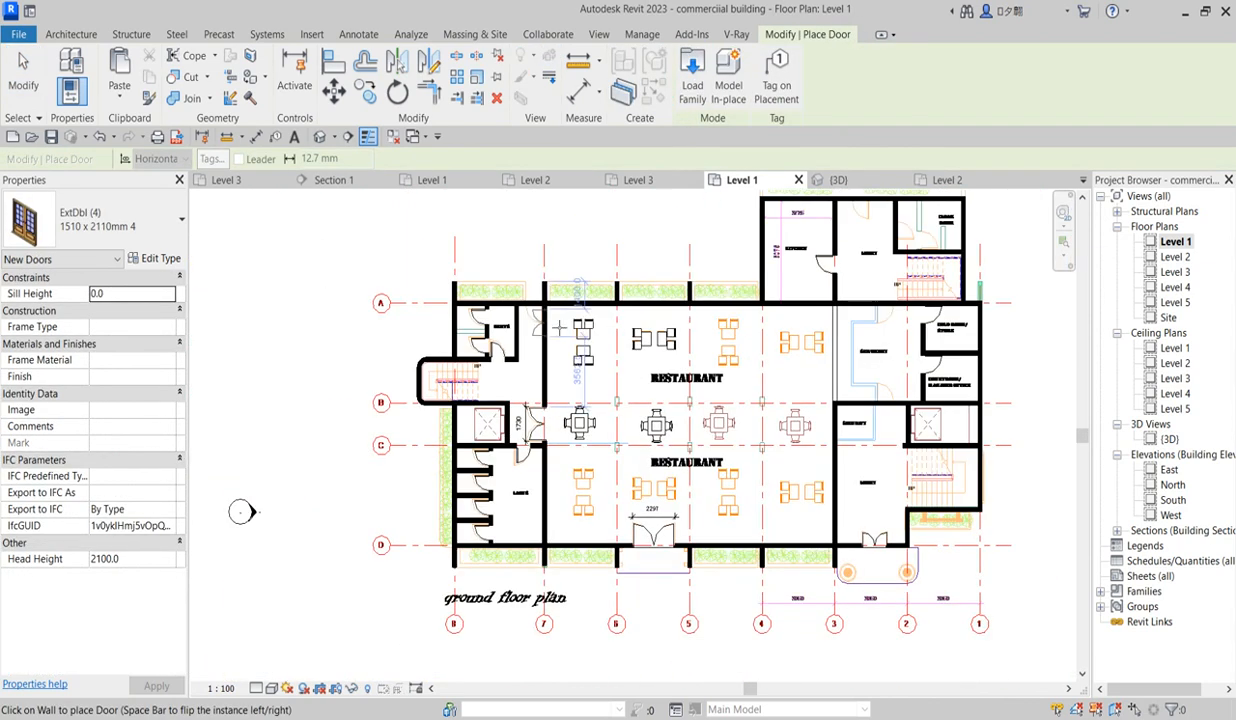
scroll(565, 318, "up", 2)
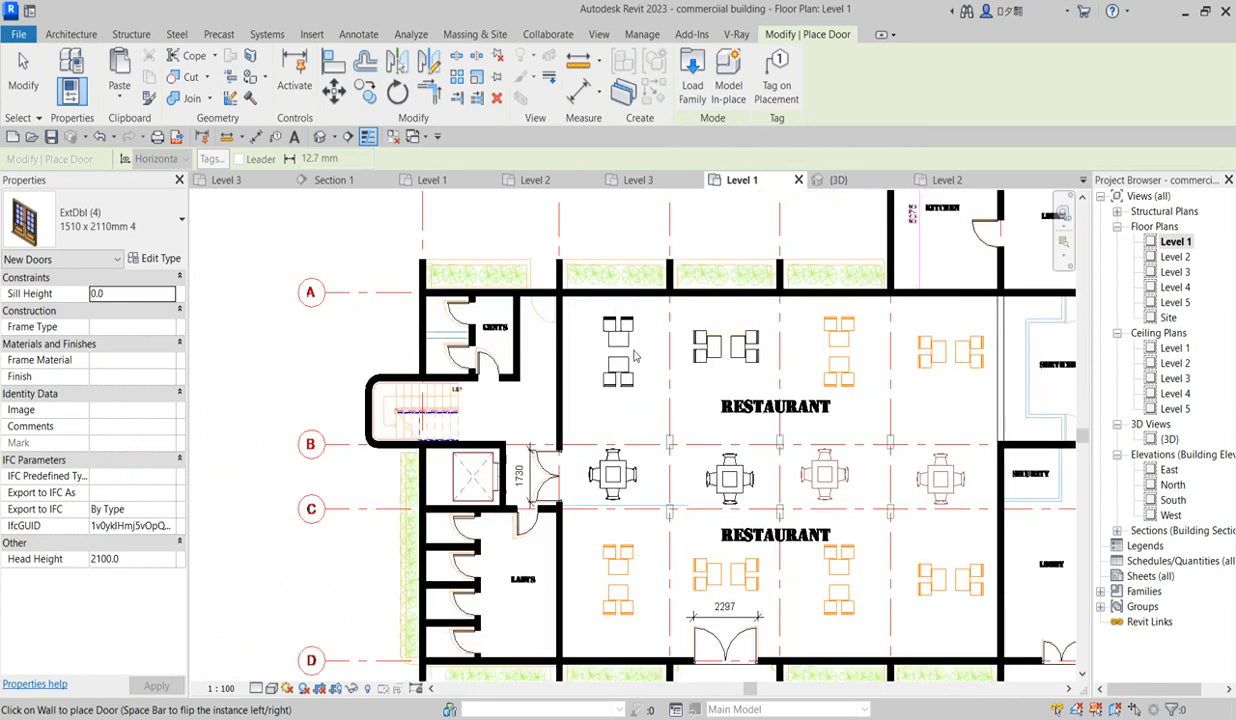
key("Escape")
scroll(633, 355, "down", 3)
scroll(515, 455, "up", 3)
Step: Place an M_Single-Flush 0762 x 2032mm door in the grid A wall between the gents' toilet and the grid 7 wall
left_click(535, 483)
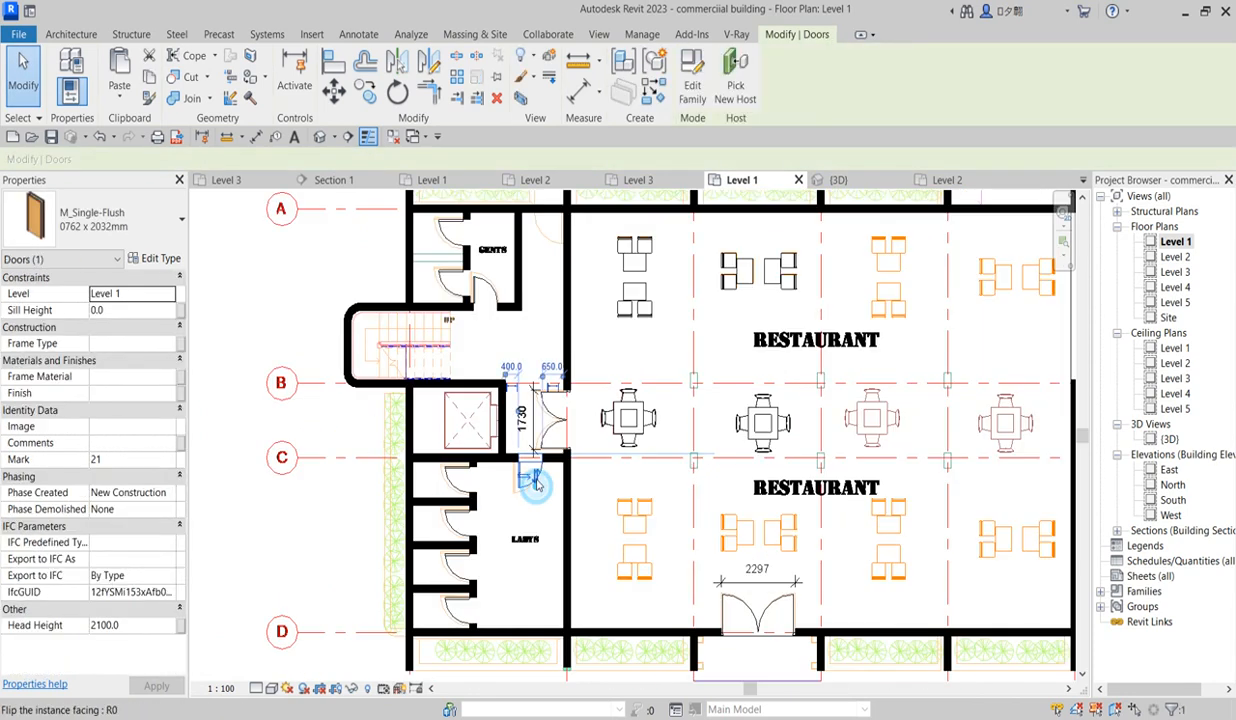
left_click(624, 88)
scroll(547, 228, "up", 2)
scroll(547, 228, "down", 3)
scroll(547, 263, "up", 3)
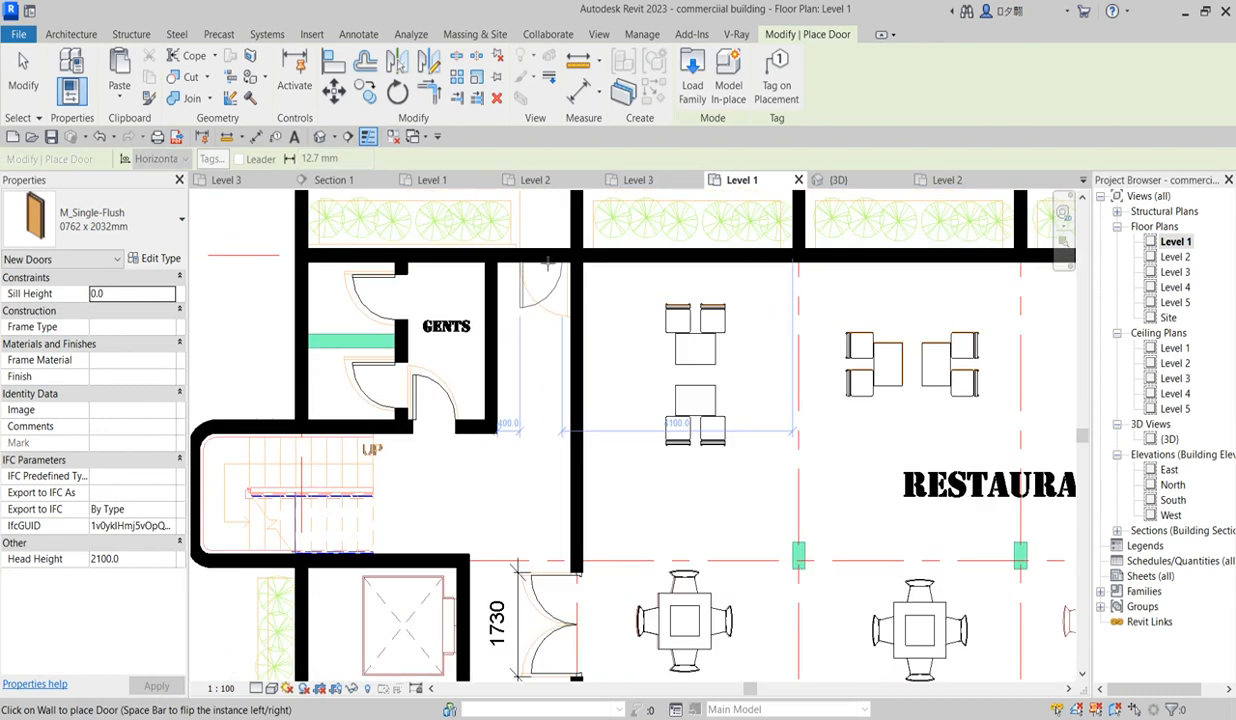
left_click(540, 256)
key("Escape")
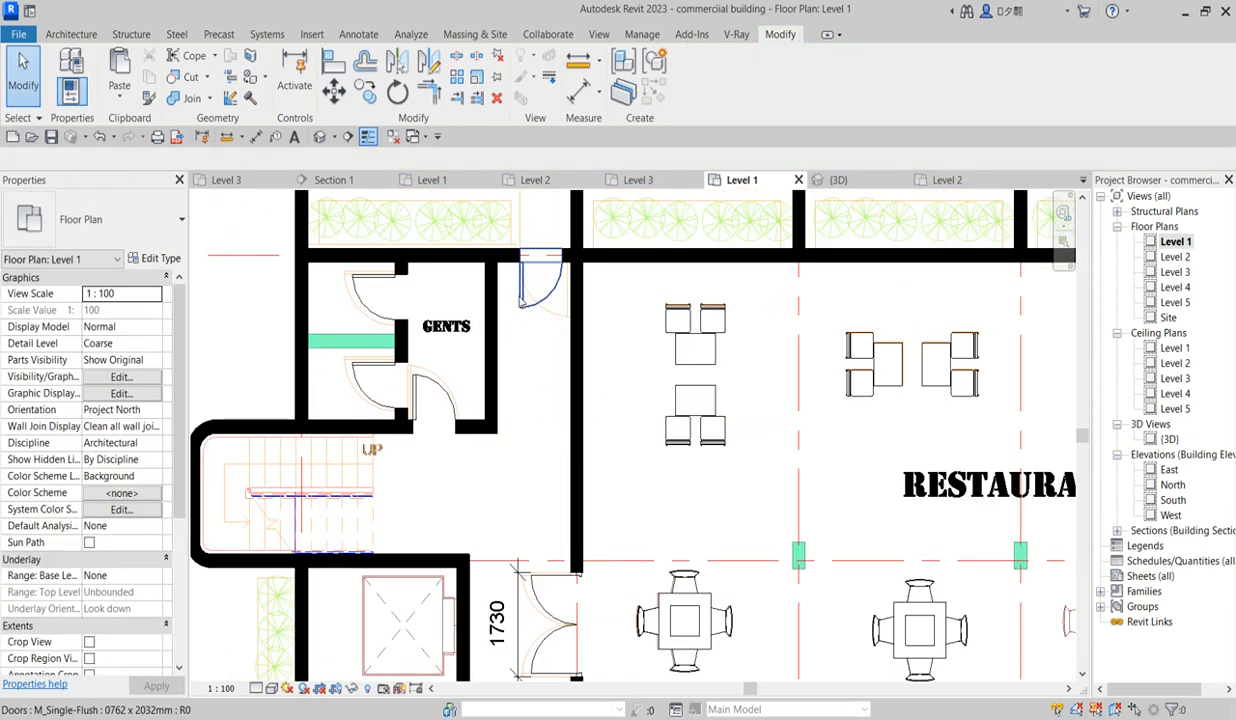
Step: Flip the new grid A door's hinge side and align its edge with the grid 7 wall's west face
left_click(520, 285)
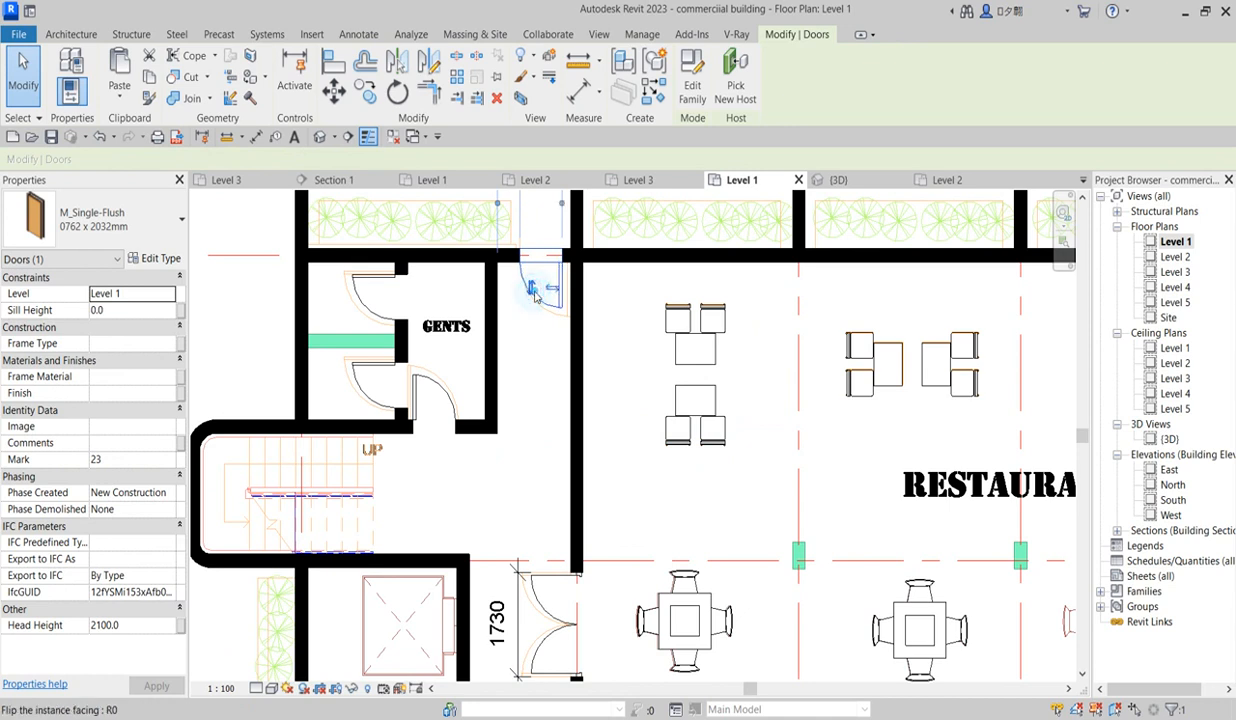
left_click(334, 60)
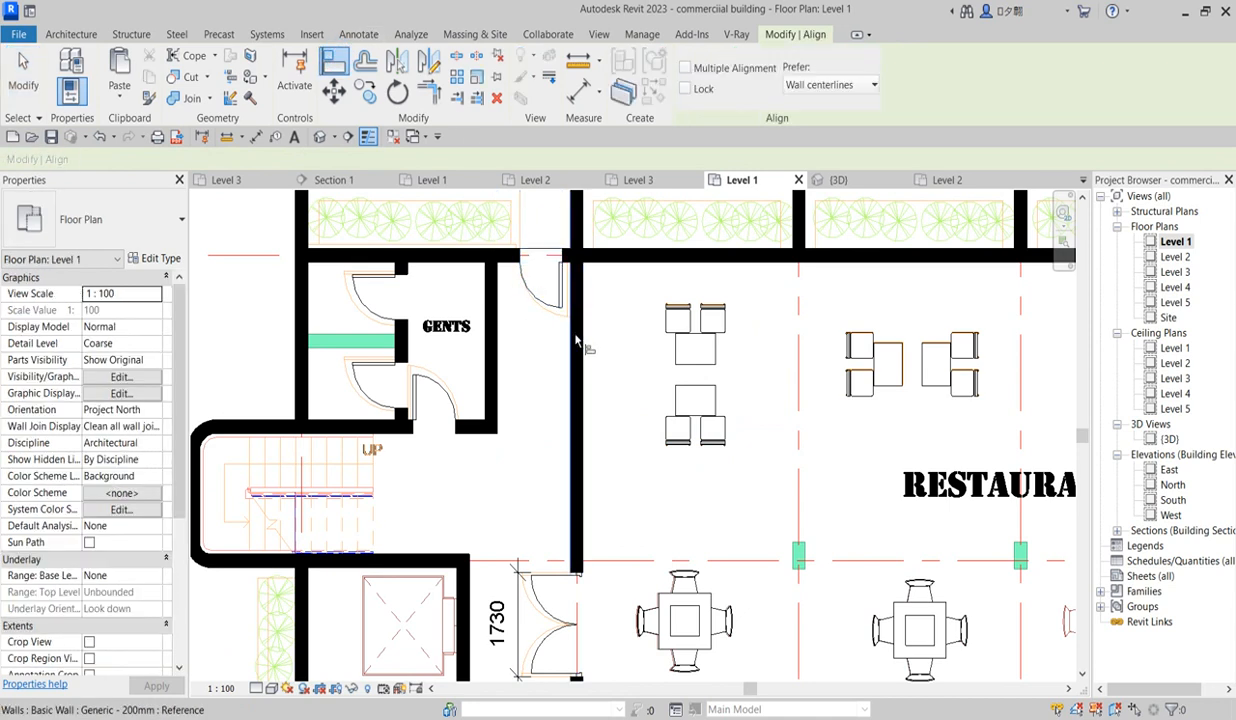
left_click(574, 343)
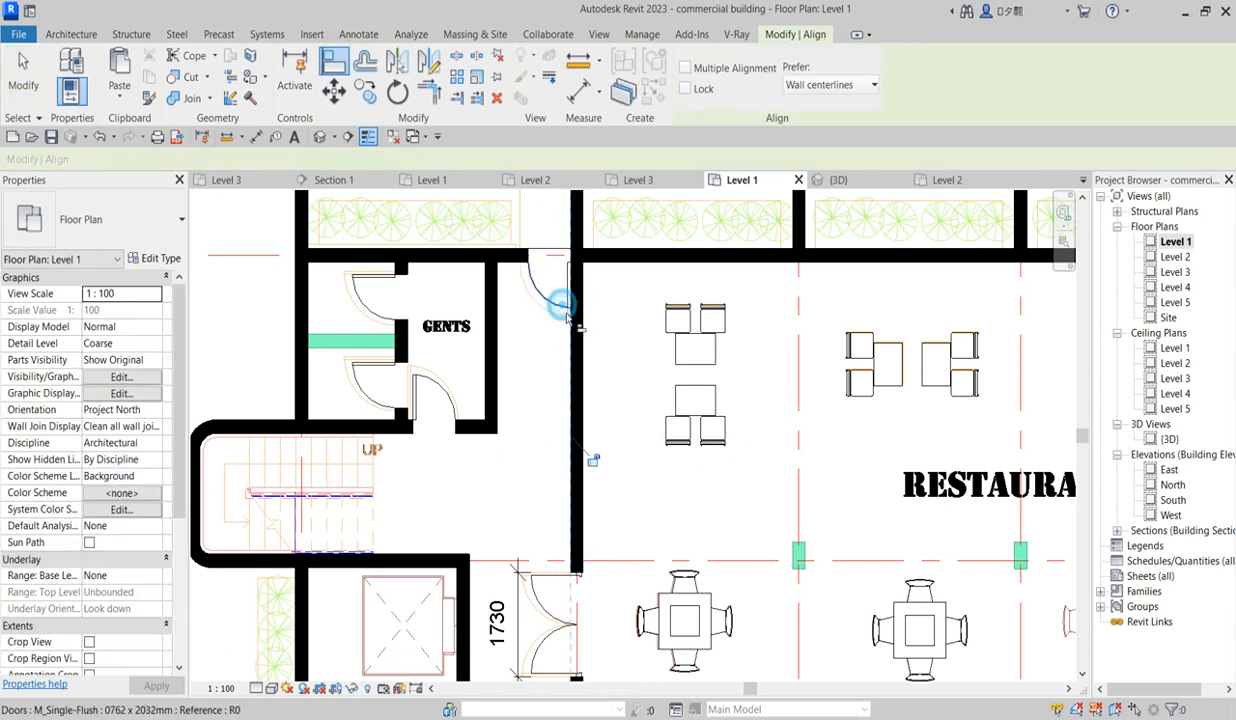
left_click(566, 318)
scroll(566, 318, "down", 6)
scroll(673, 418, "up", 4)
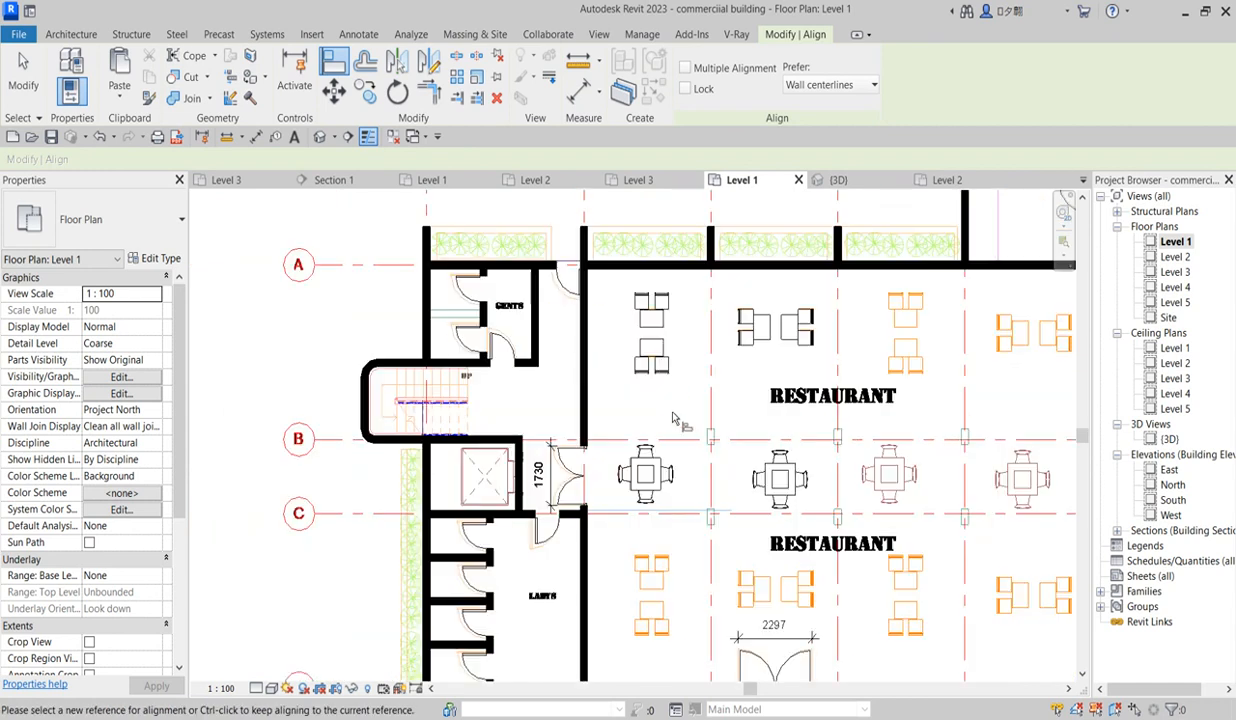
scroll(640, 400, "down", 2)
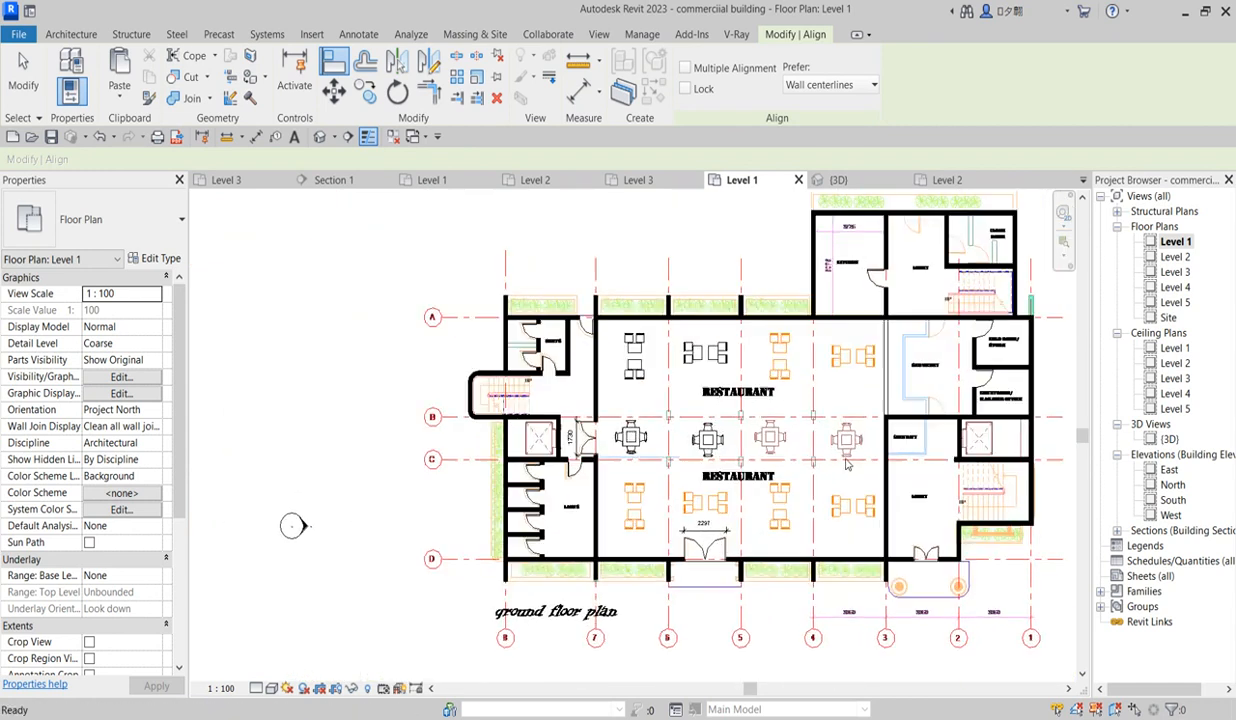
key("Escape")
key("Escape")
Step: Copy the Conely dining set between grids 6 and 5 onto the imported table between grids 5 and 4
scroll(662, 396, "up", 2)
left_click(728, 485)
scroll(640, 430, "down", 2)
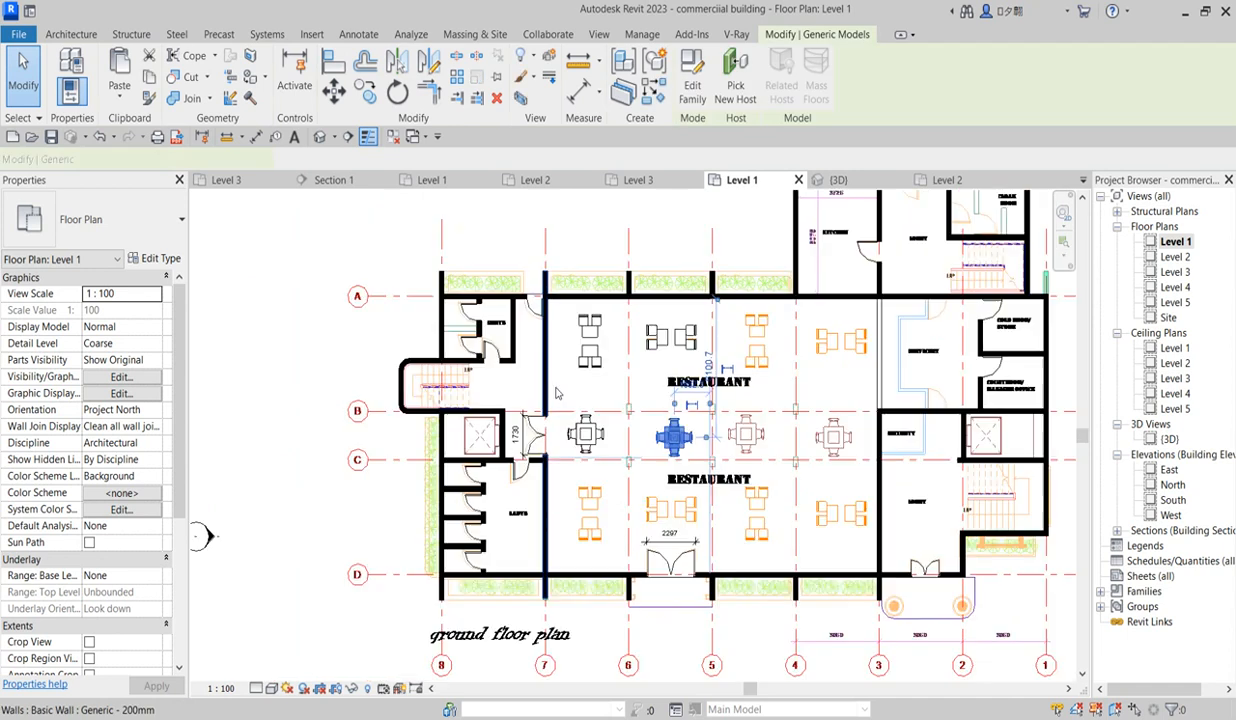
left_click(366, 94)
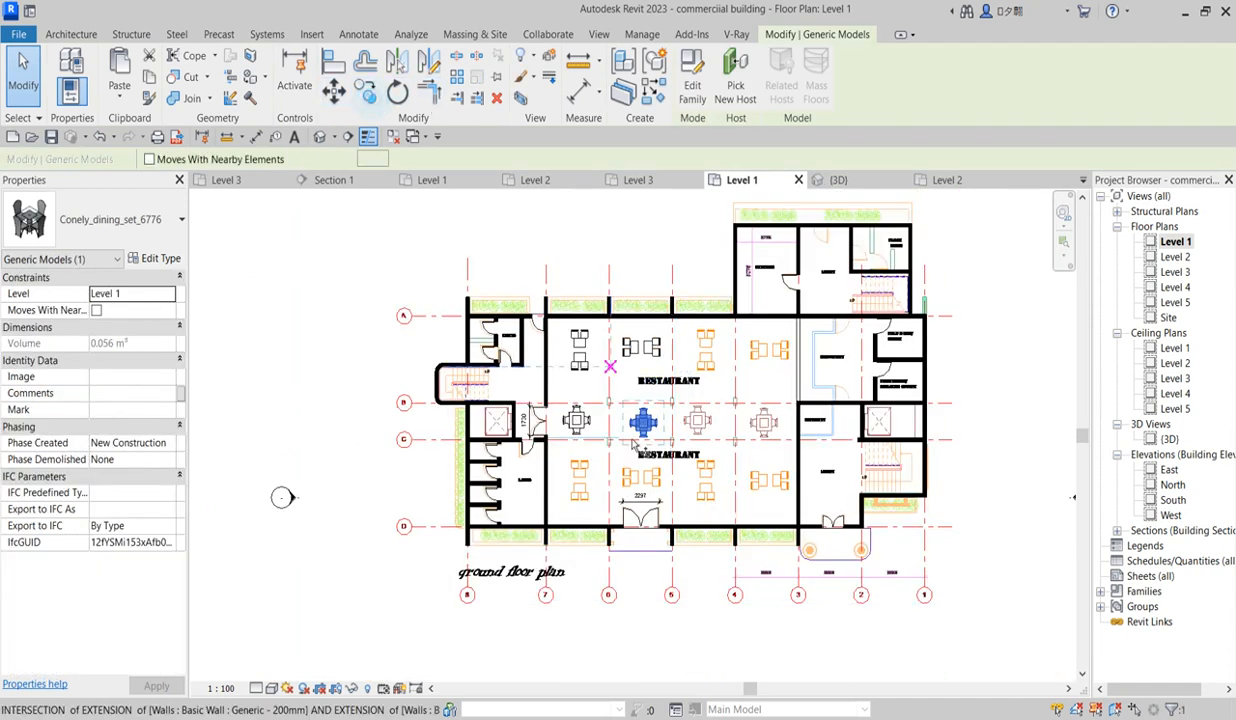
scroll(655, 430, "up", 4)
left_click(624, 377)
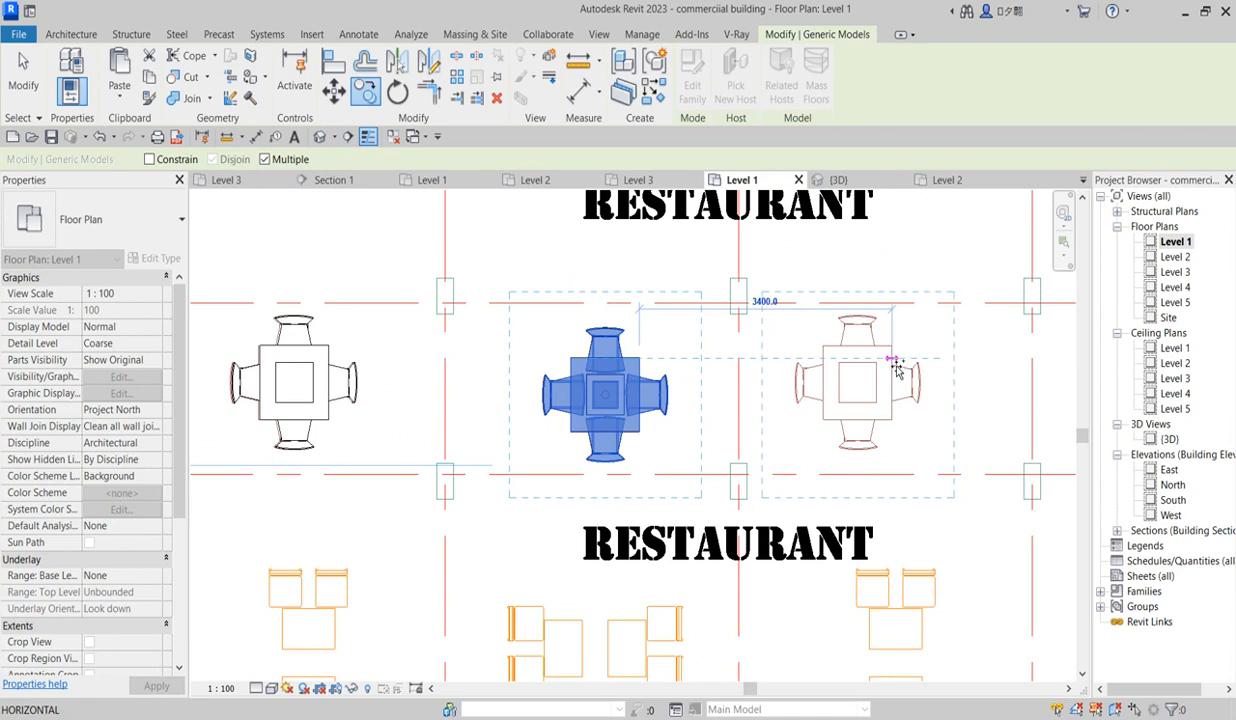
scroll(900, 370, "down", 3)
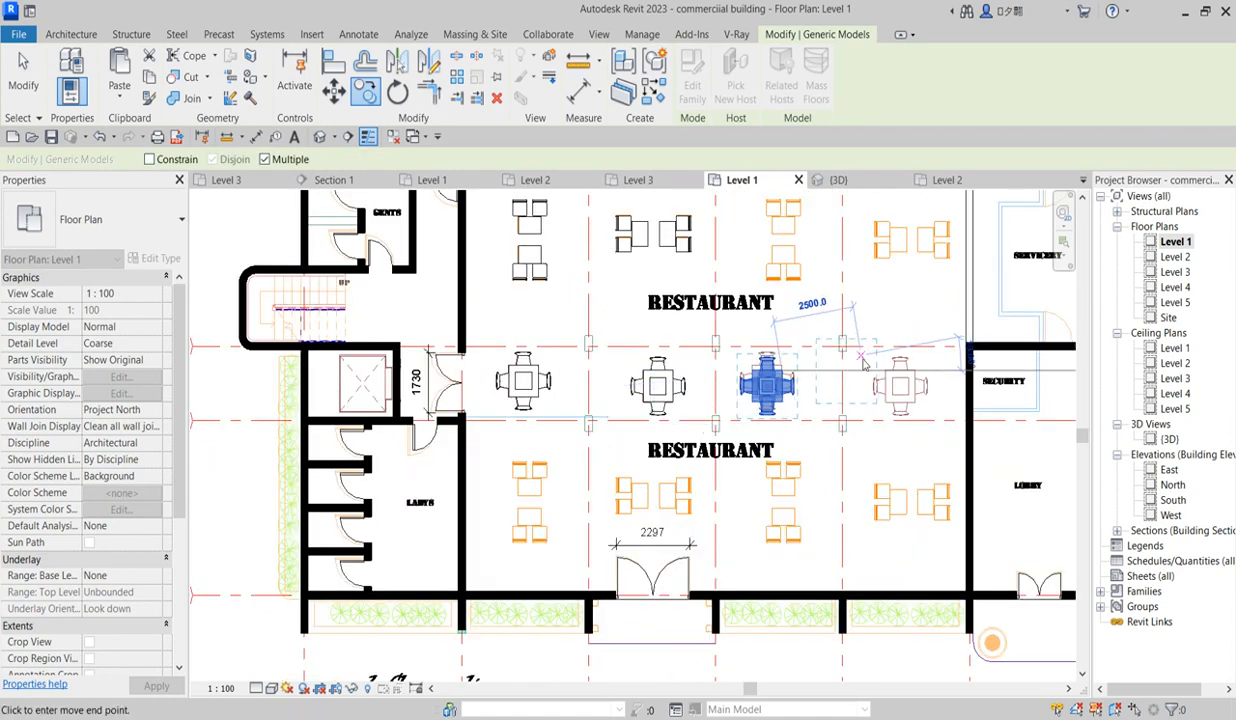
scroll(787, 370, "up", 2)
key("Escape")
left_click(334, 61)
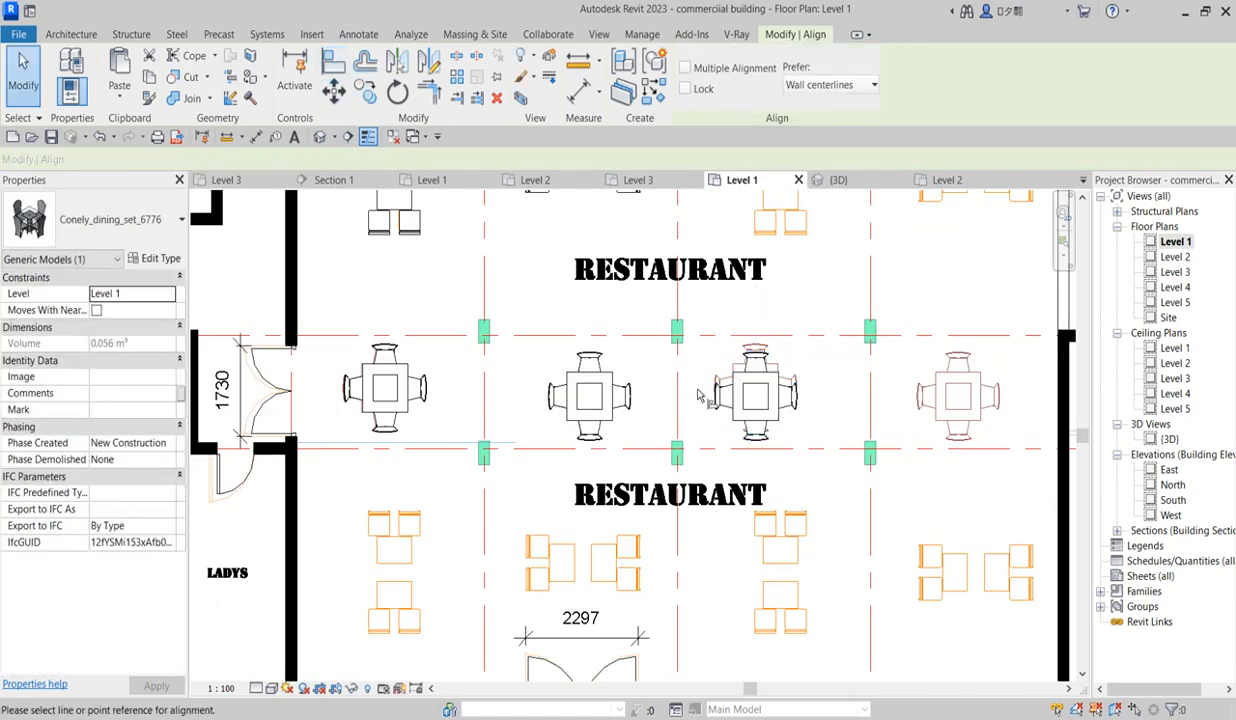
scroll(727, 383, "up", 3)
left_click(754, 352)
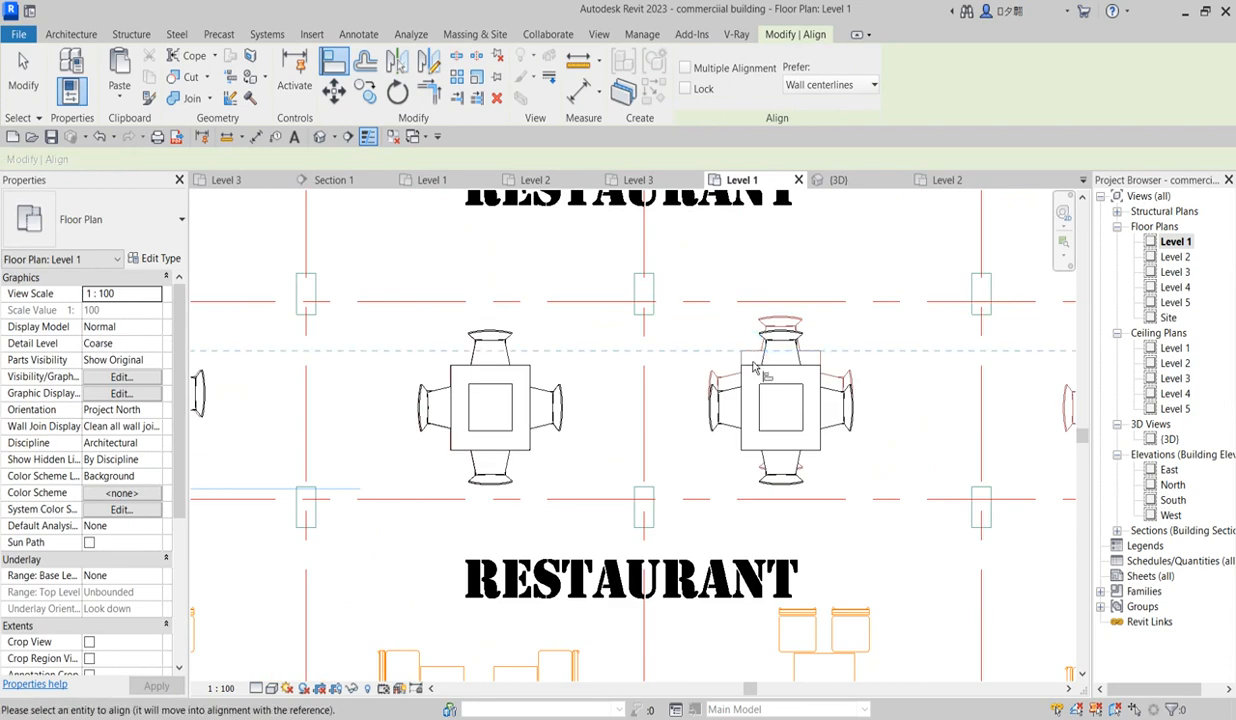
scroll(754, 377, "up", 4)
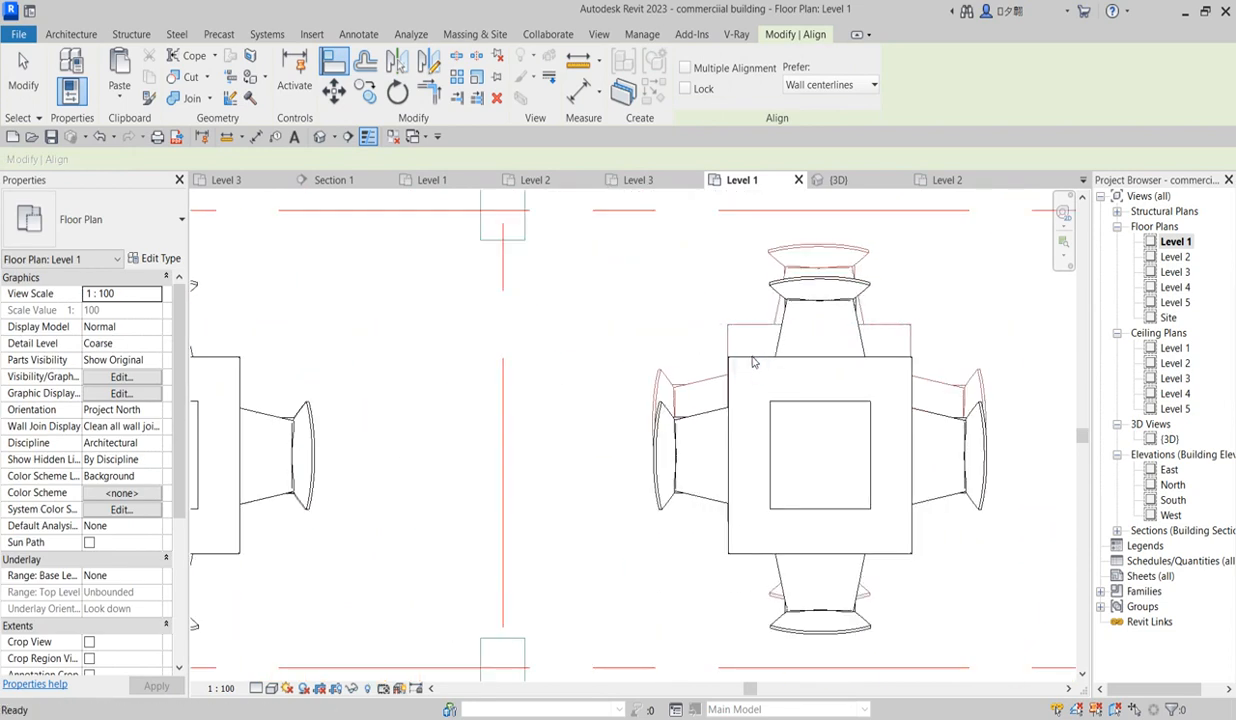
key("Escape")
Step: Nudge the copied dining set north until it coincides with the imported table and chairs outline
left_click(754, 363)
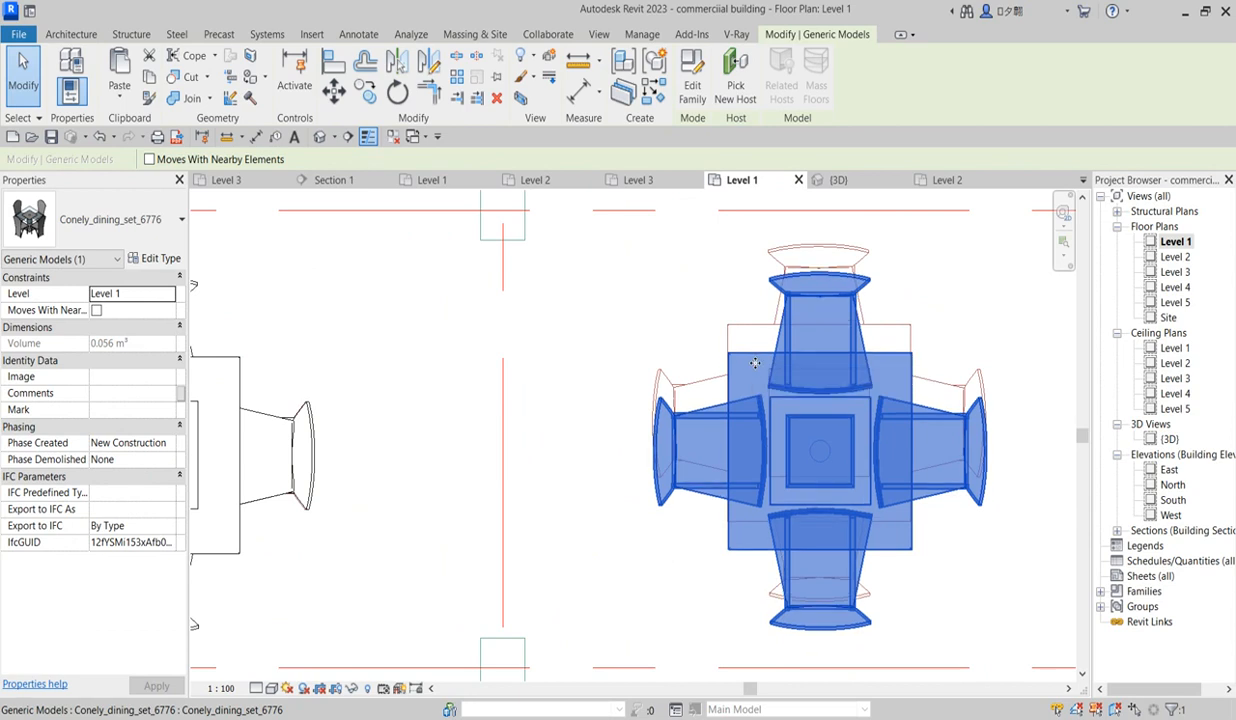
key("Up")
key("Up")
key("Up")
key("Up")
key("Up")
key("Up")
key("Up")
key("Up")
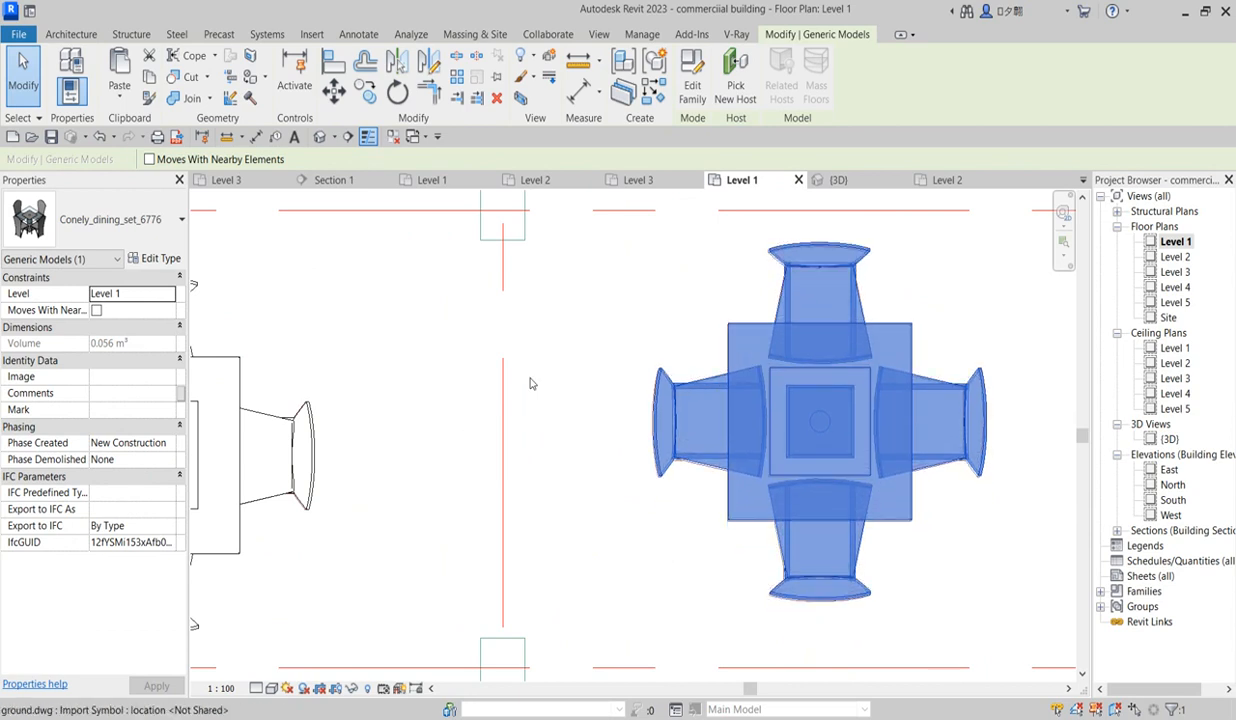
left_click(545, 315)
scroll(690, 455, "down", 5)
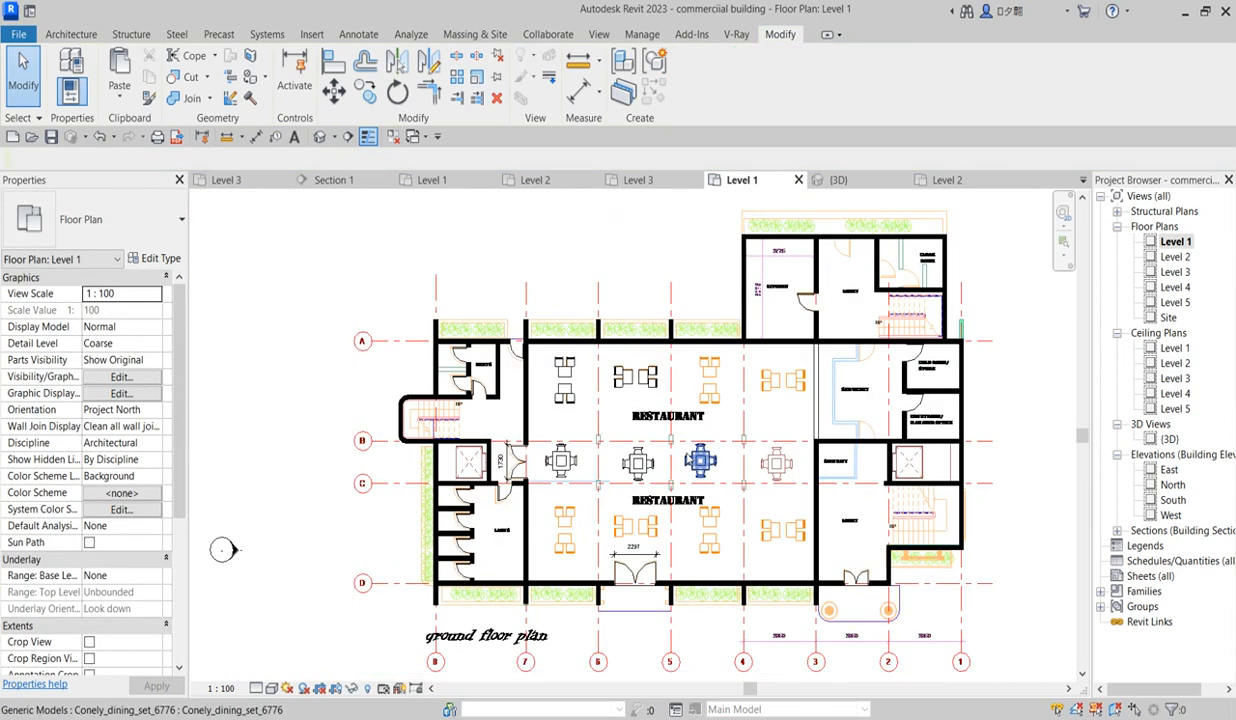
scroll(440, 425, "up", 5)
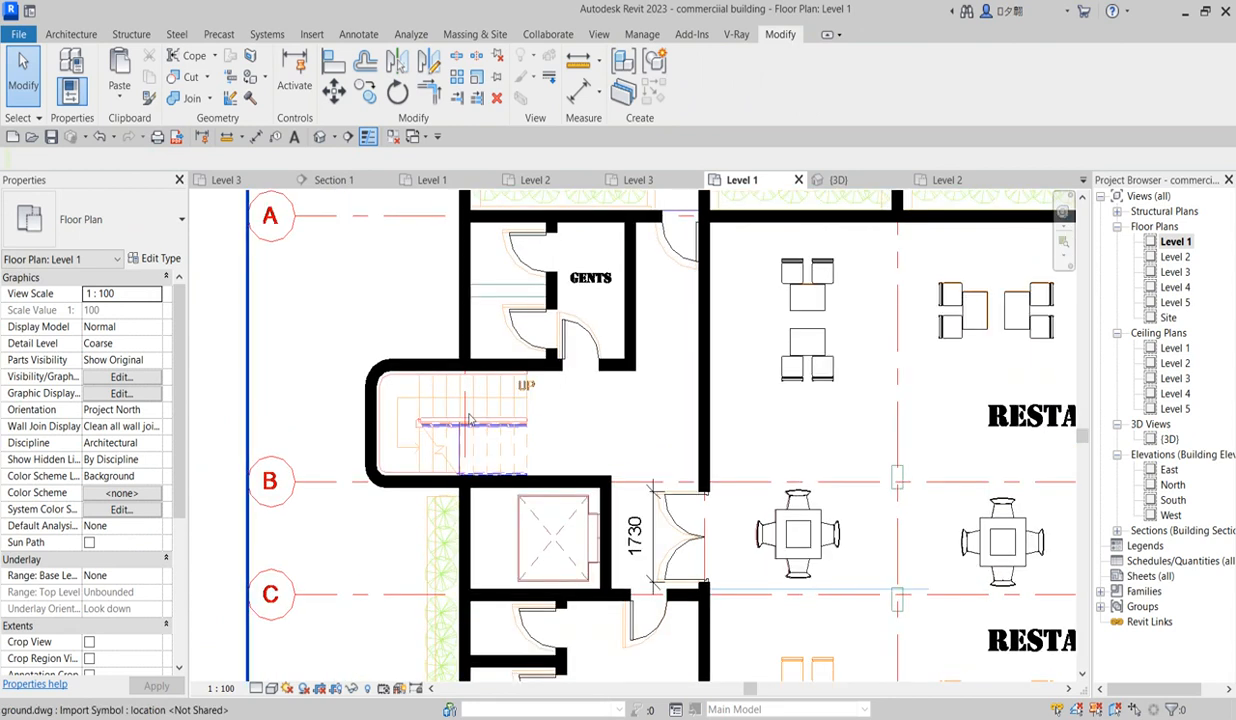
scroll(445, 420, "down", 3)
scroll(880, 390, "down", 2)
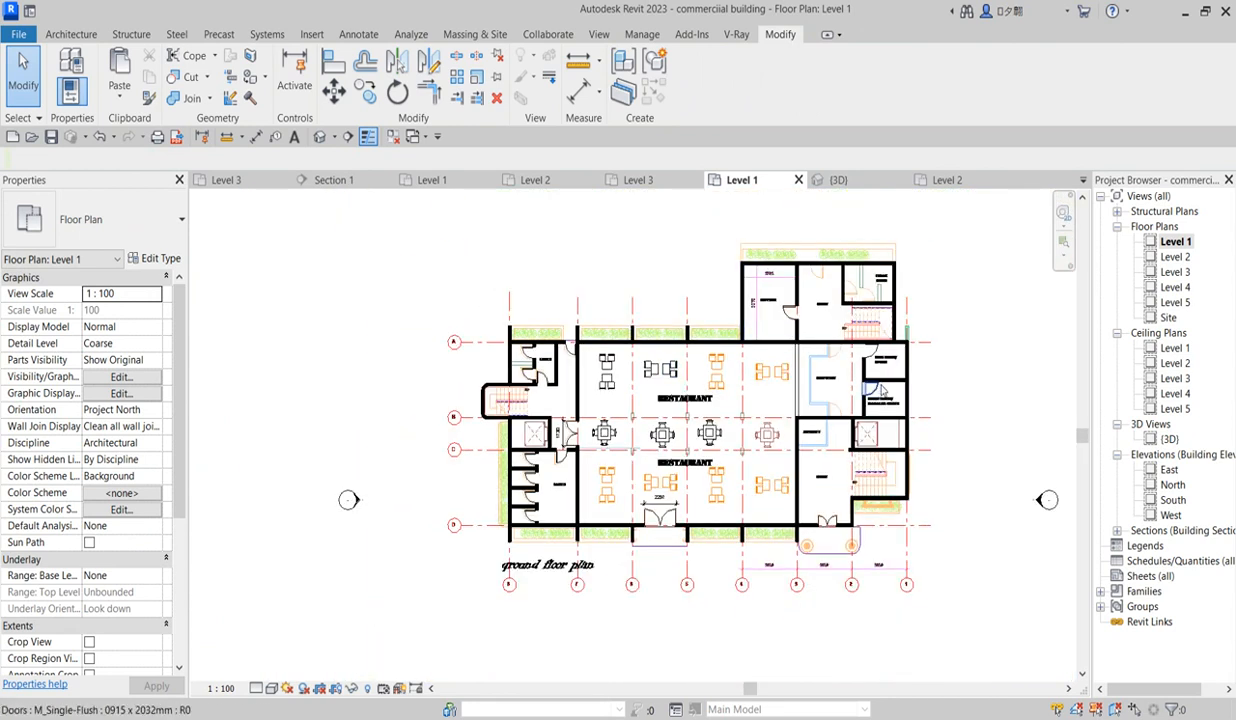
scroll(880, 390, "up", 5)
scroll(866, 490, "down", 2)
scroll(866, 490, "down", 1)
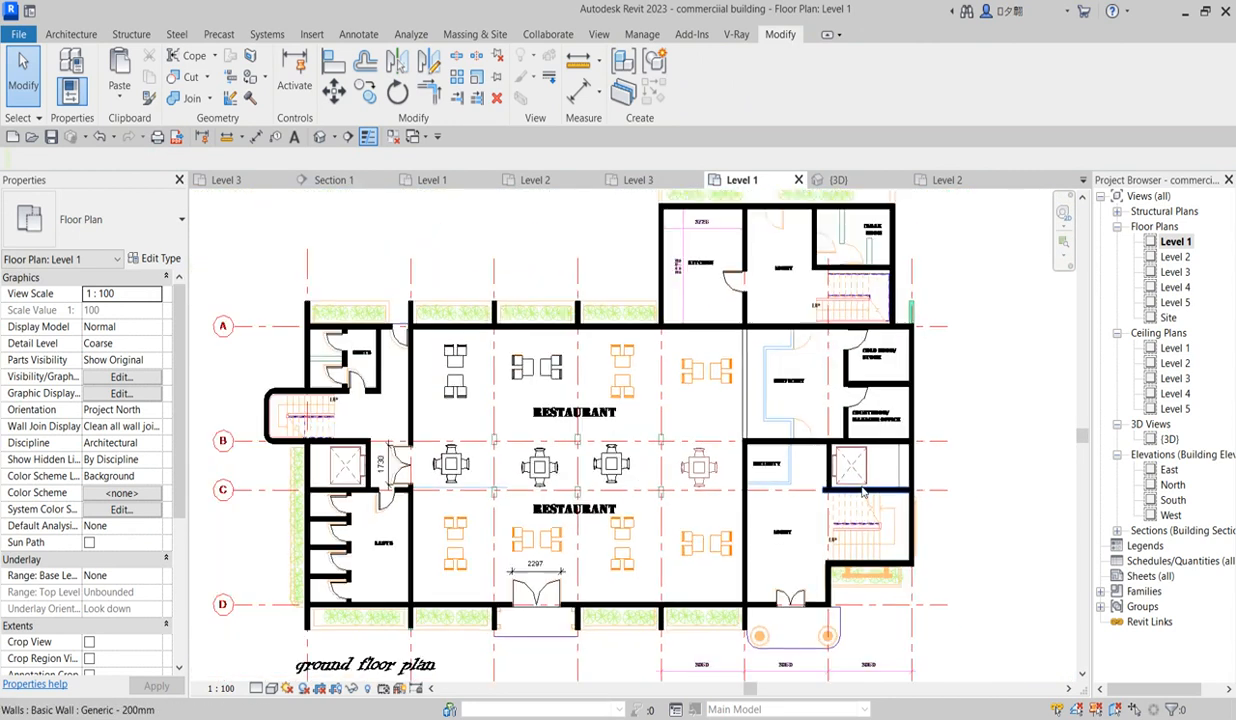
Step: Place a Lift Assembly of type 13 Person Wide Car 2 in the grid 2 wall east of the security room, over the imported lift
left_click(68, 35)
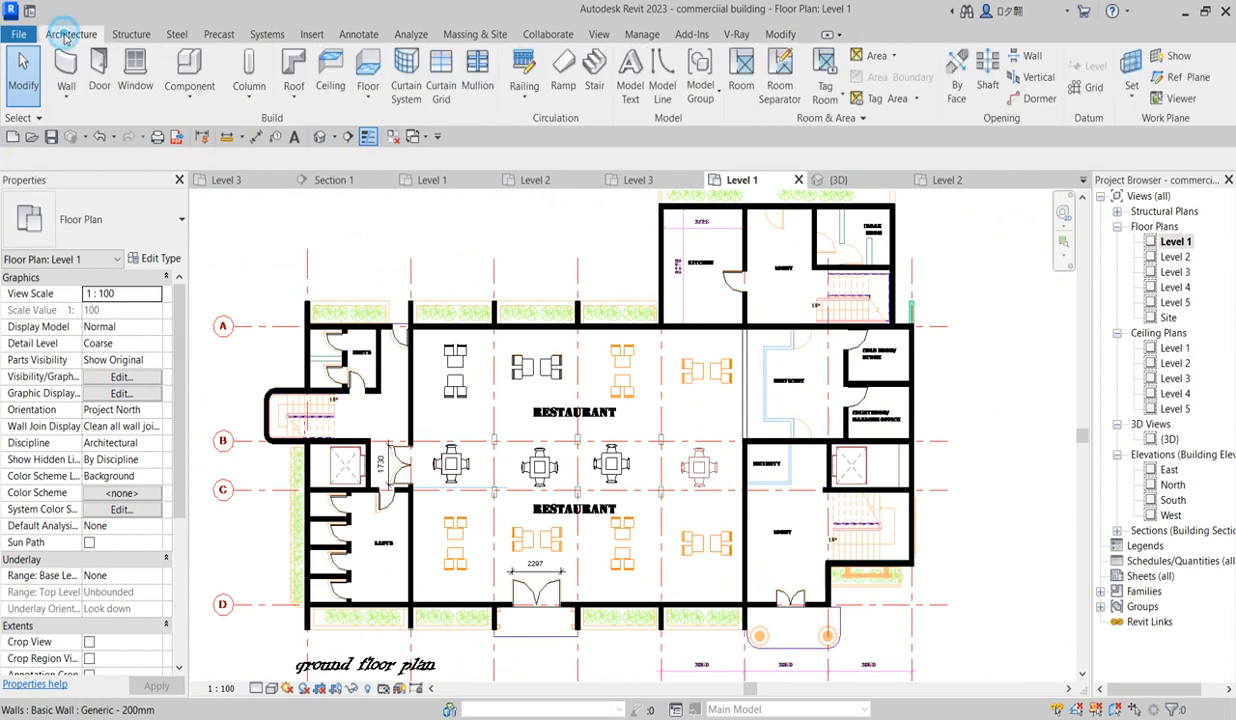
left_click(187, 78)
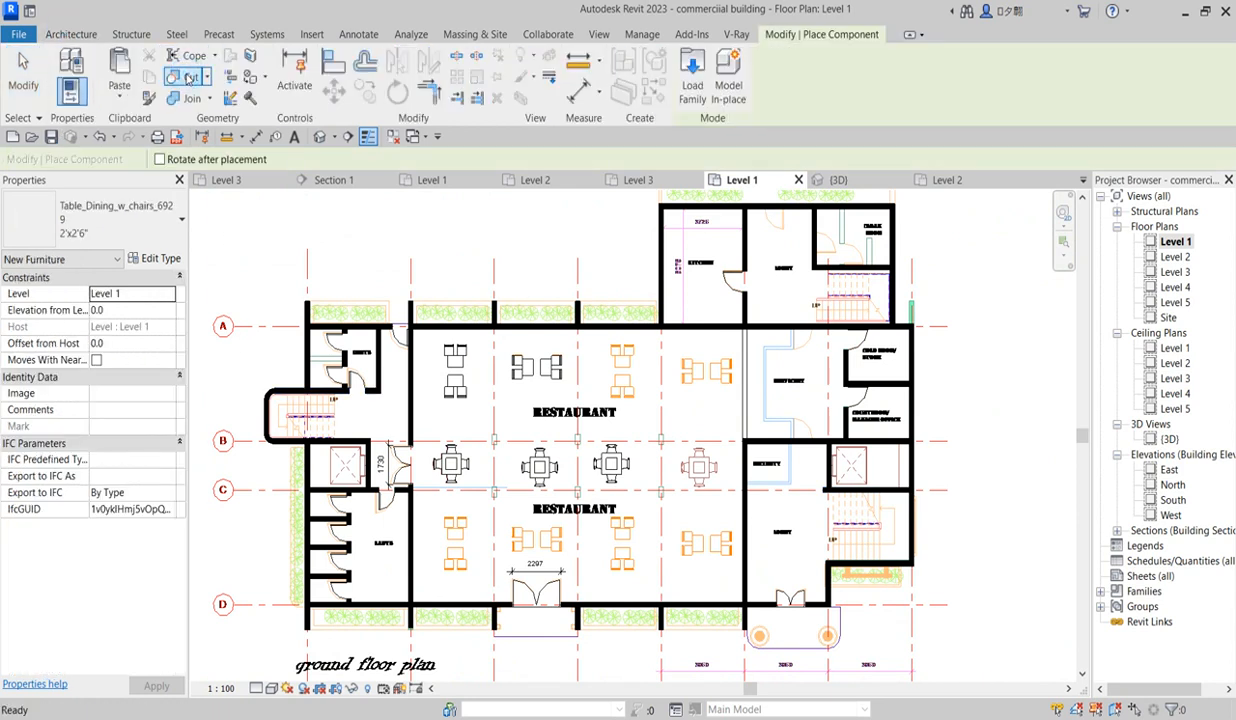
left_click(158, 215)
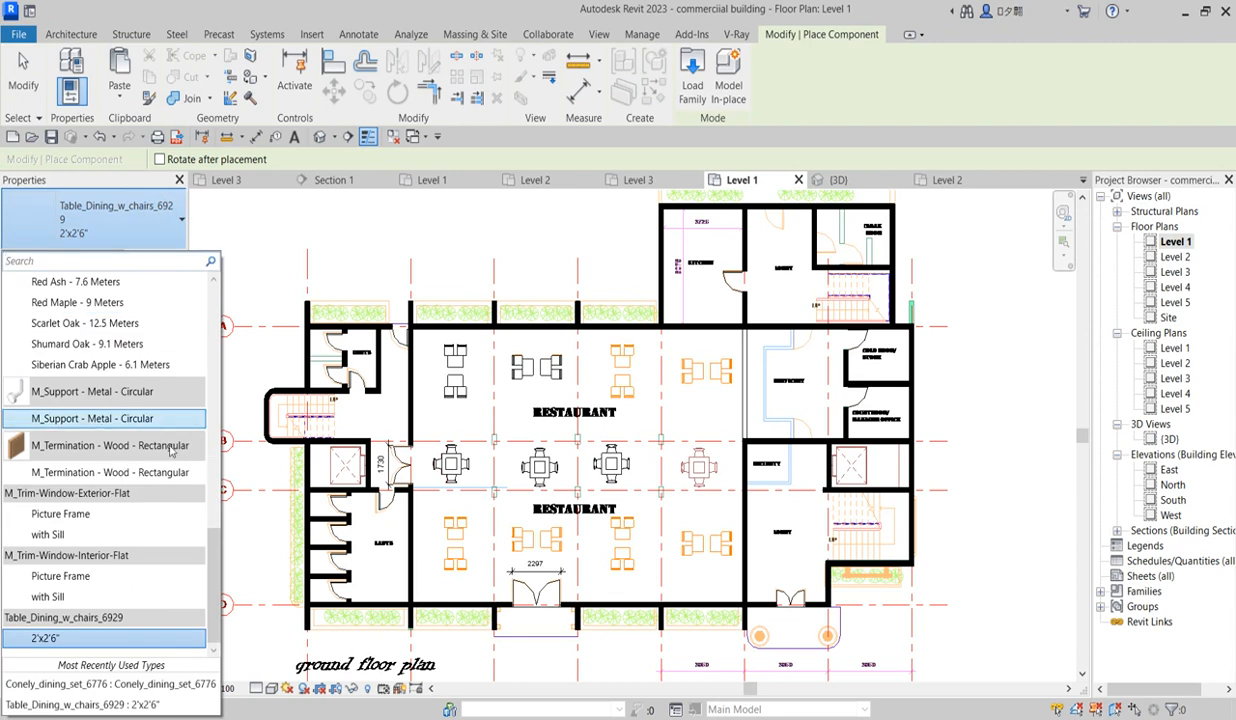
left_click_drag(213, 548, 216, 300)
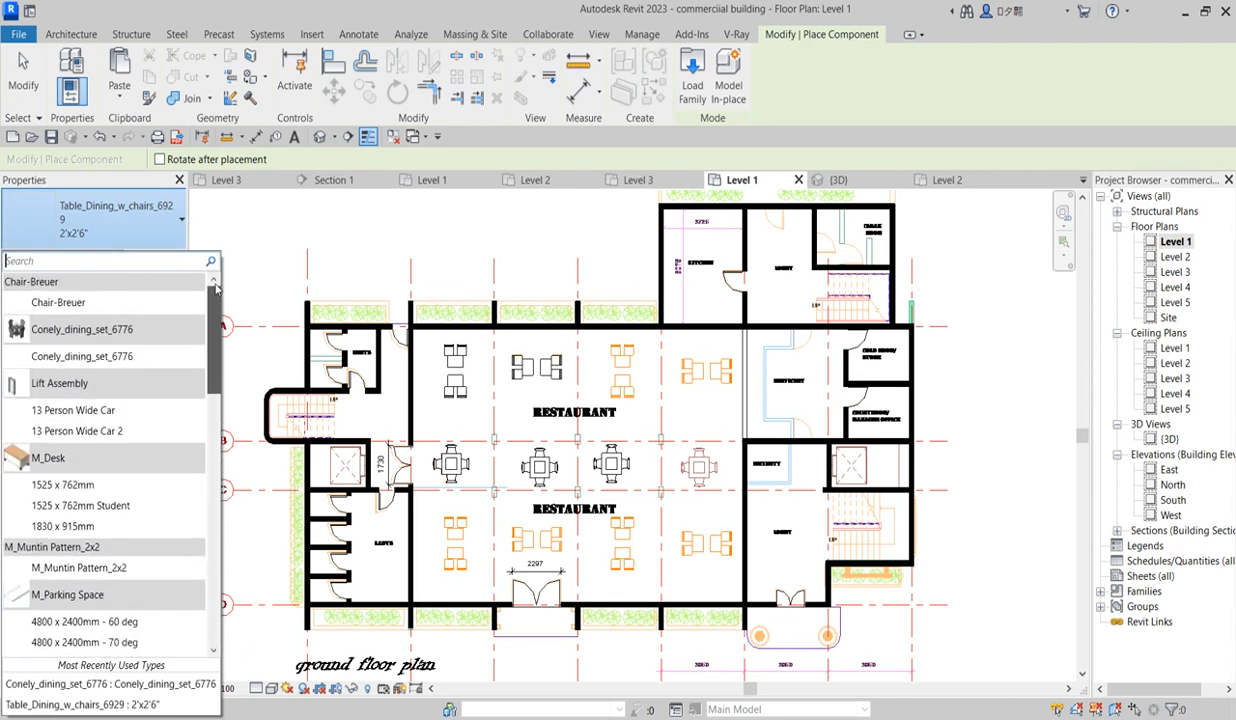
left_click(97, 433)
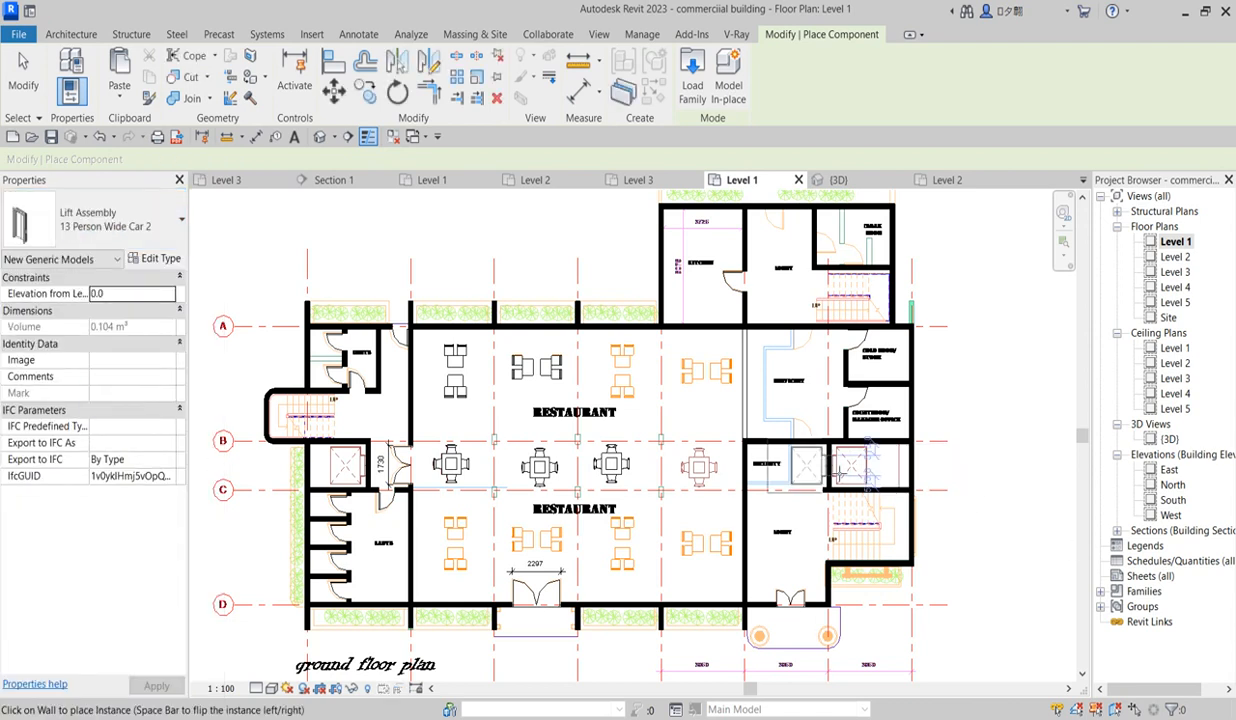
scroll(819, 468, "up", 6)
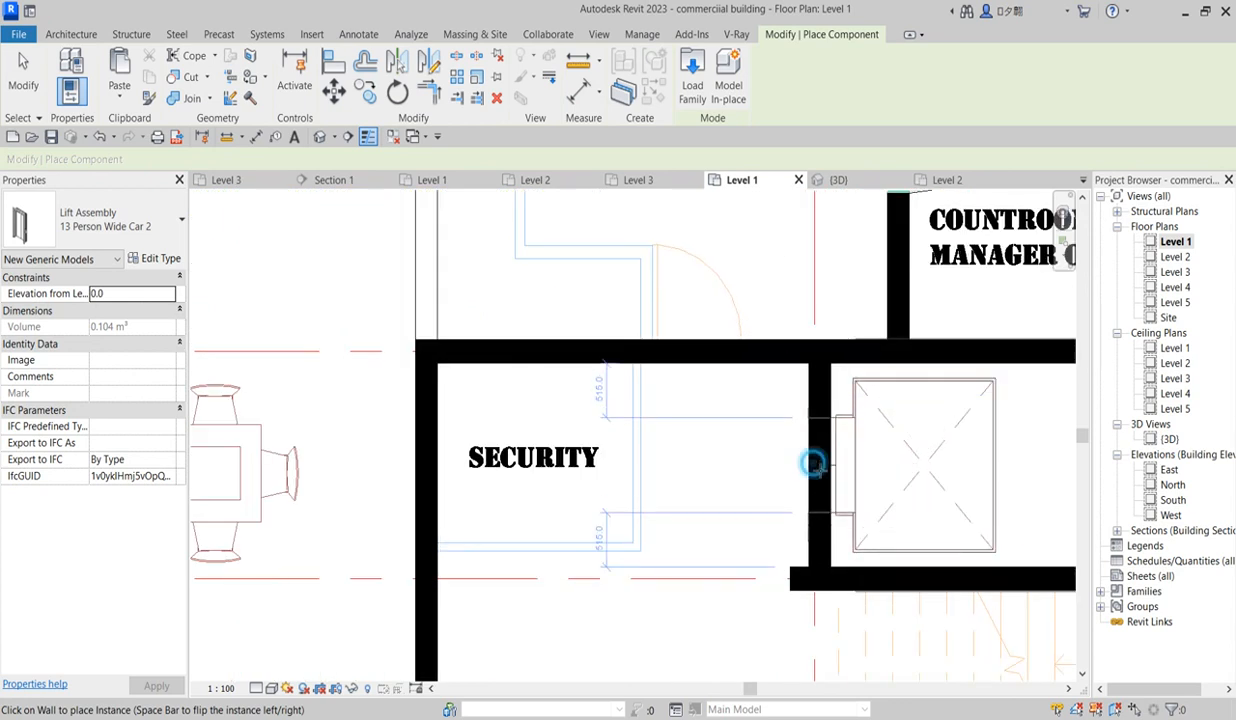
scroll(815, 465, "down", 4)
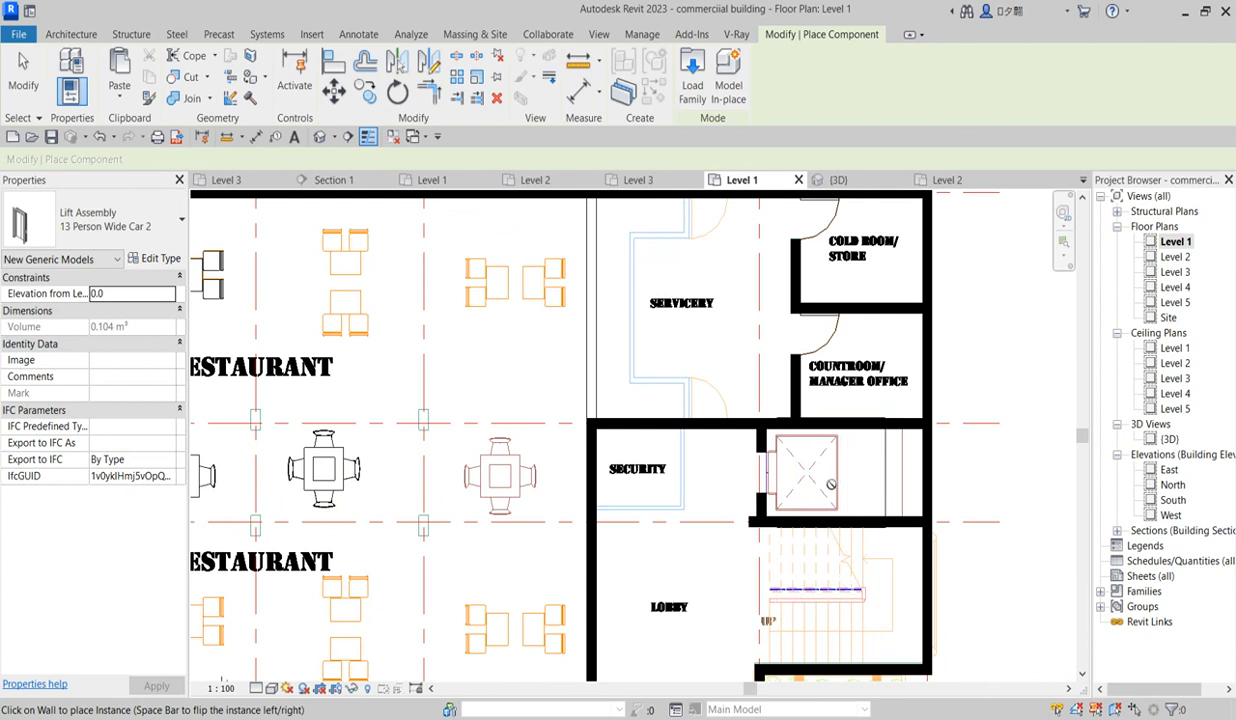
left_click(830, 484)
key("Escape")
key("Escape")
Step: Examine the placed lift beside the security room and the rest of the Level 1 plan against the imported drawing
scroll(791, 317, "up", 5)
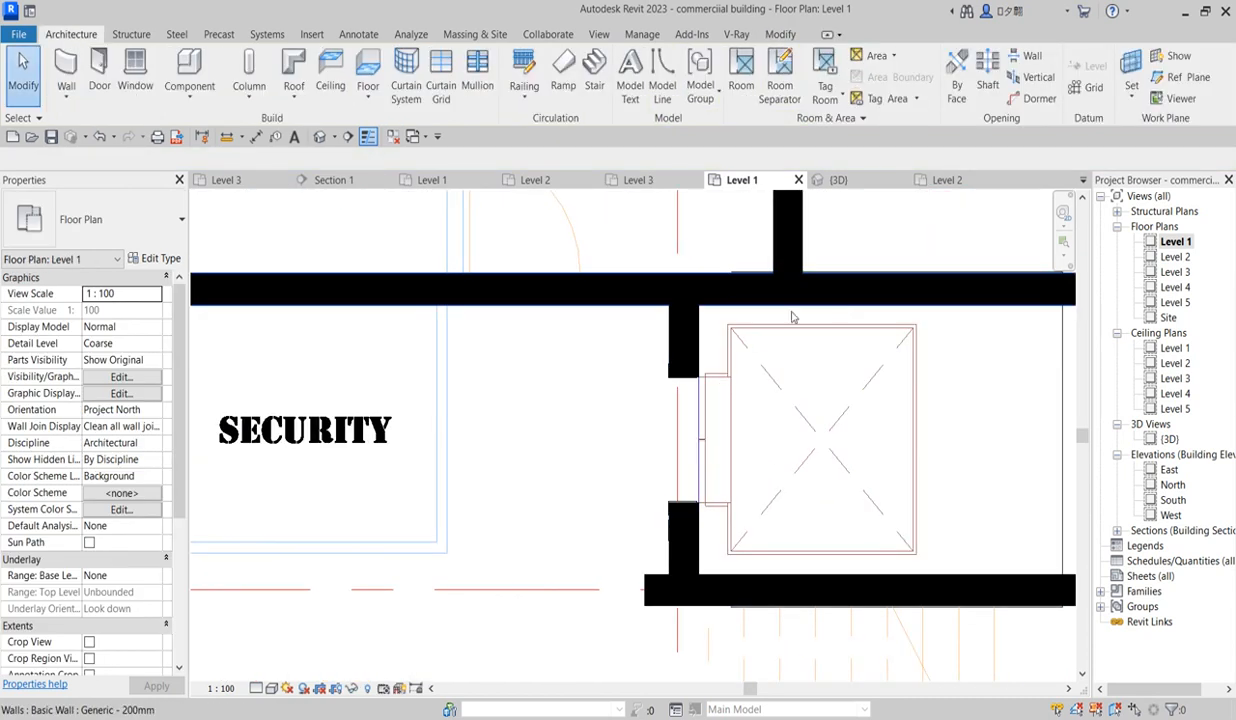
scroll(800, 480, "down", 6)
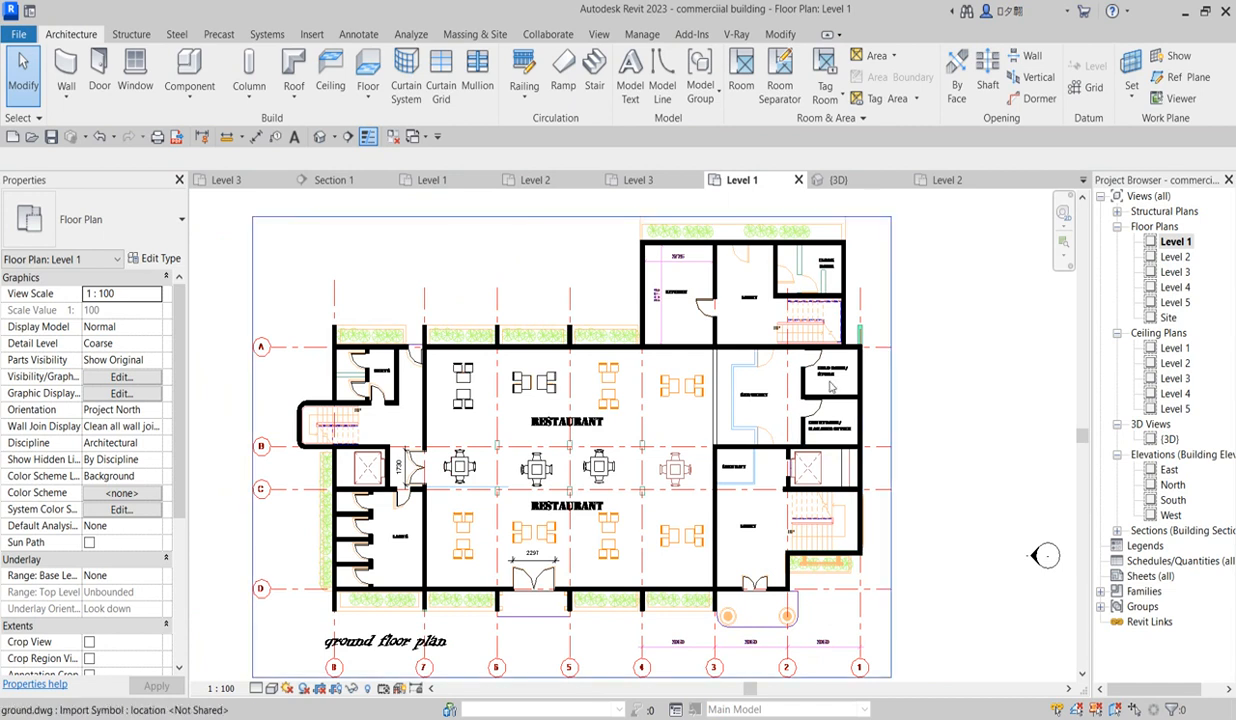
scroll(829, 386, "up", 3)
scroll(829, 370, "down", 3)
scroll(829, 352, "up", 3)
scroll(829, 352, "up", 2)
scroll(850, 375, "down", 4)
scroll(832, 424, "down", 2)
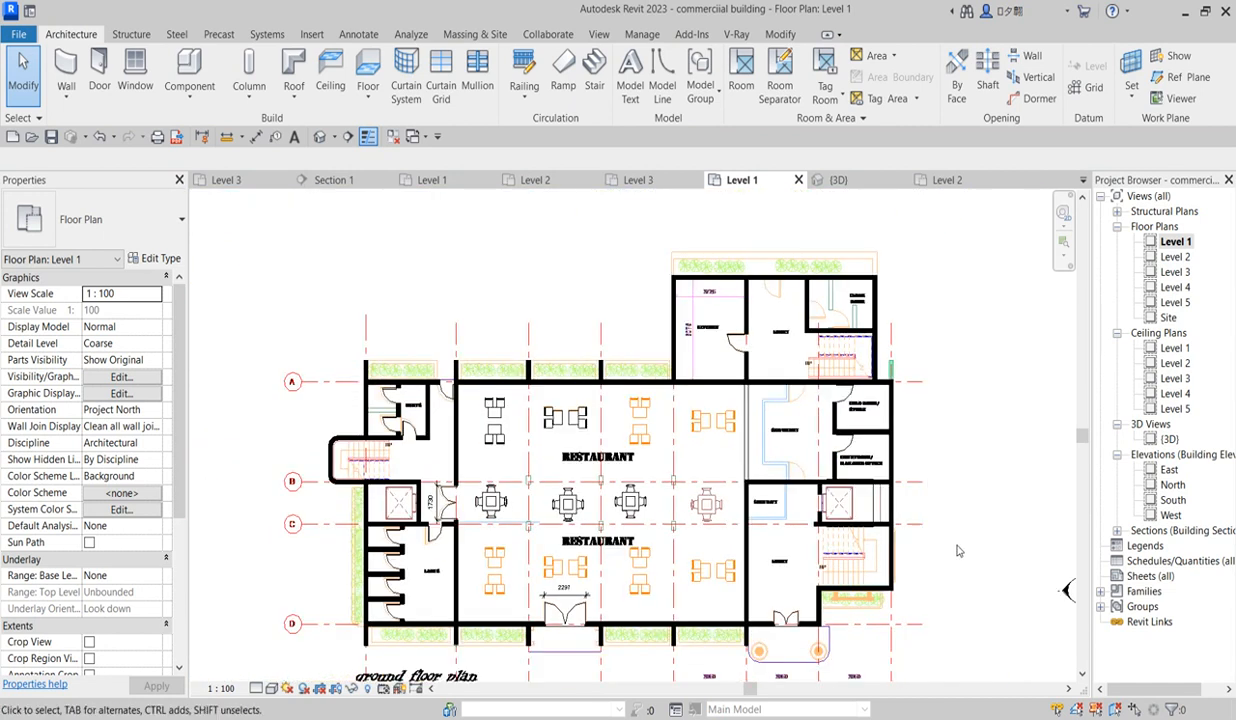
scroll(814, 539, "down", 3)
scroll(867, 556, "up", 3)
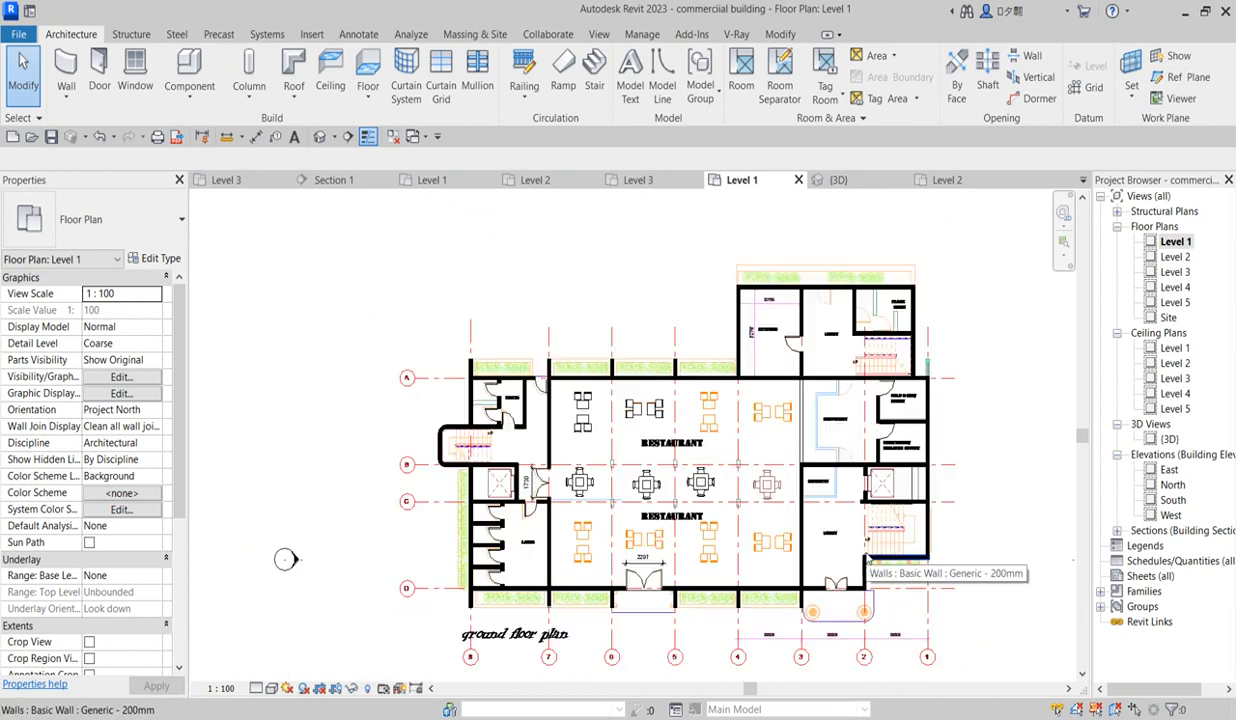
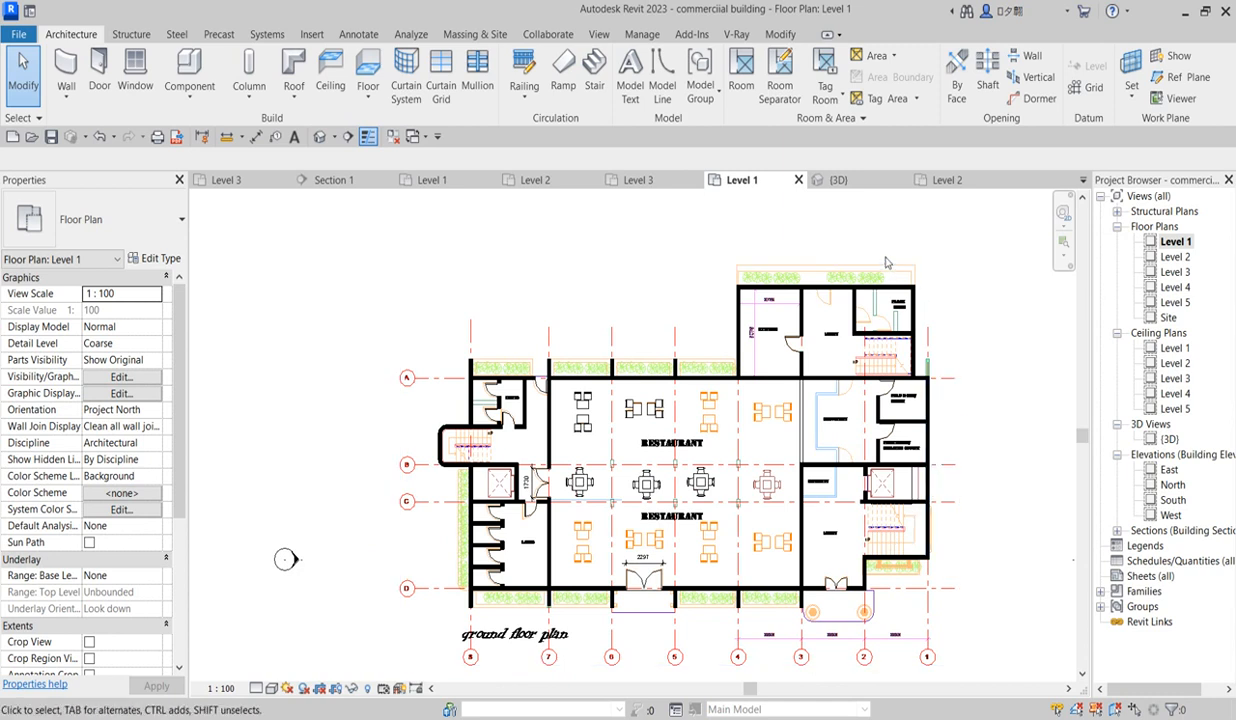
Step: Examine the Level 1 plan around the stairs, main restaurant entrance and lobby porch against the imported ground floor drawing
scroll(889, 555, "up", 2)
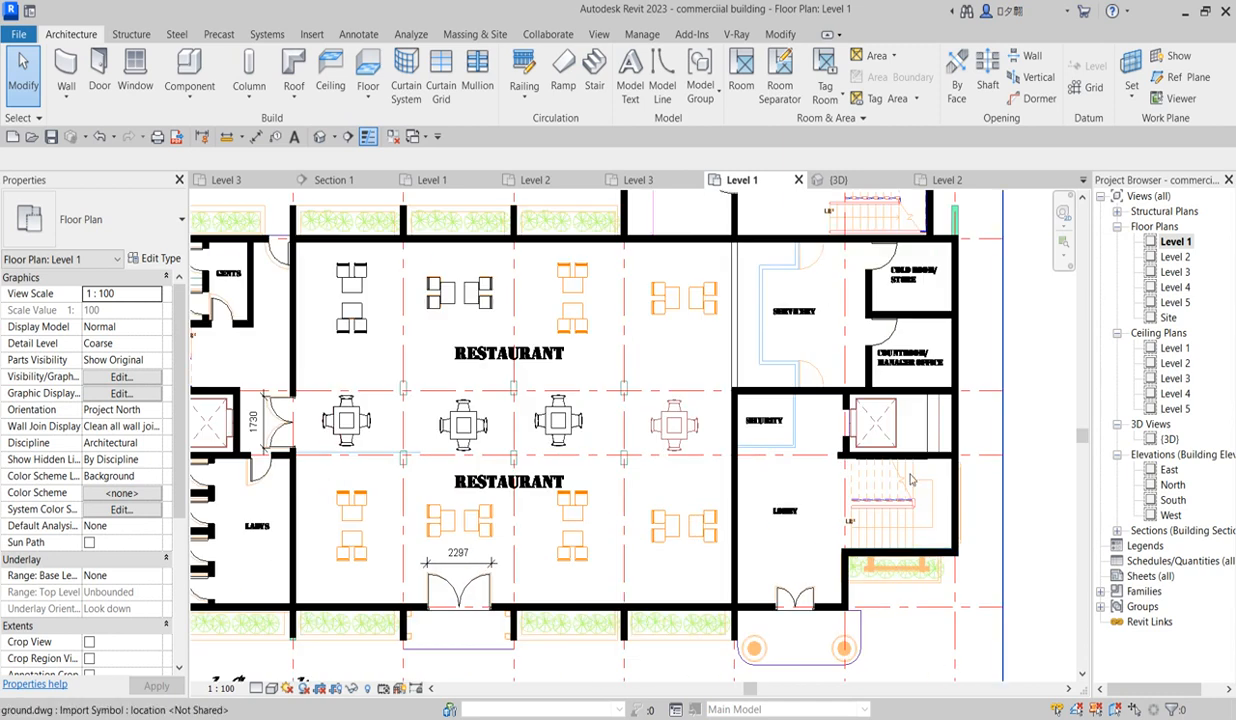
scroll(912, 480, "down", 2)
scroll(812, 610, "up", 2)
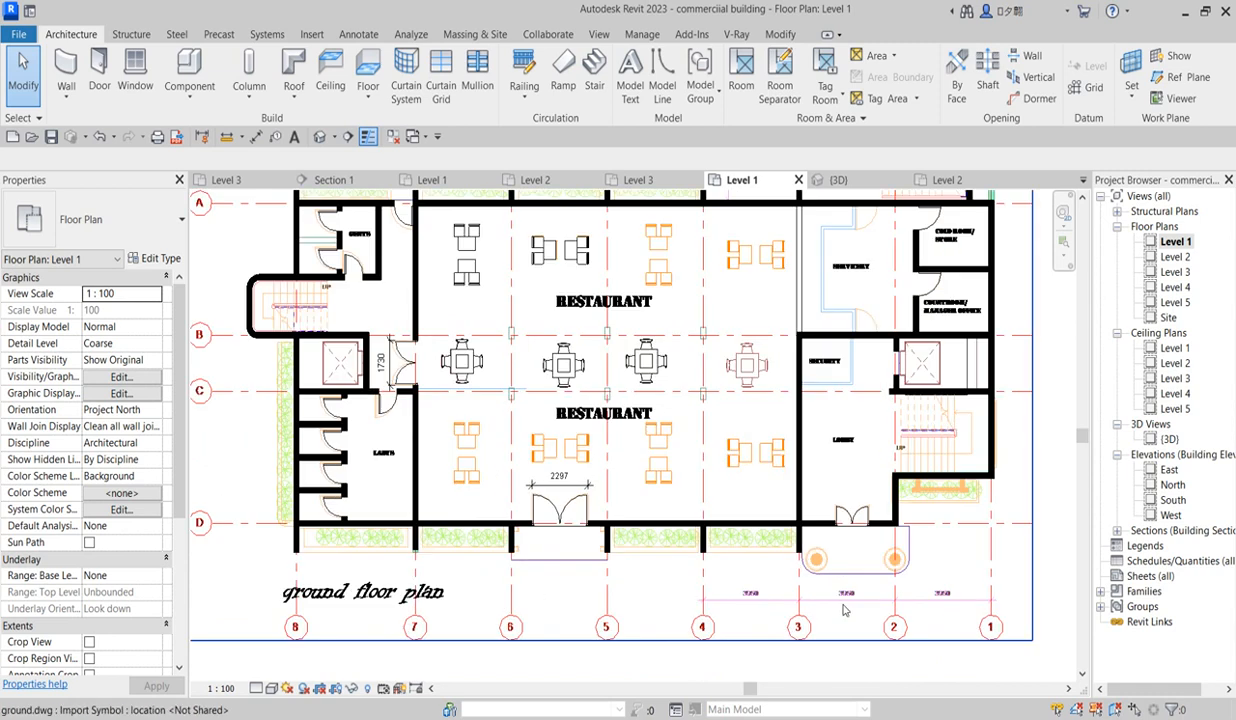
scroll(776, 637, "down", 1)
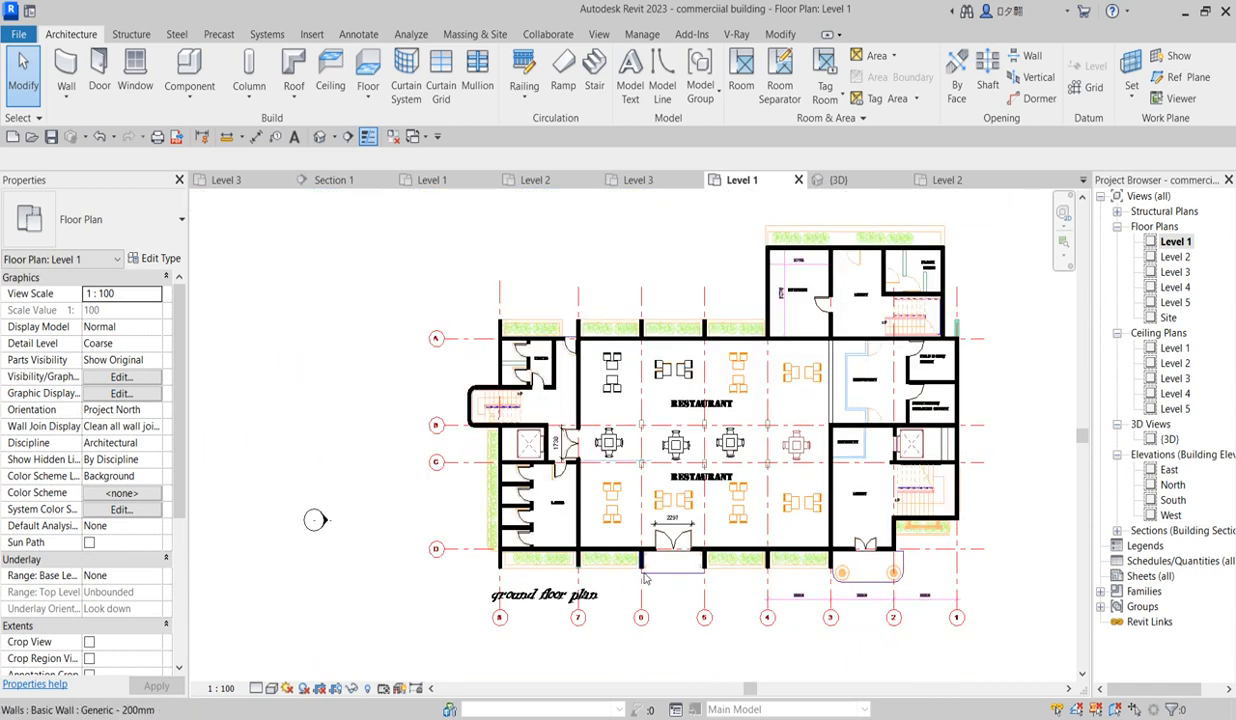
scroll(632, 556, "up", 3)
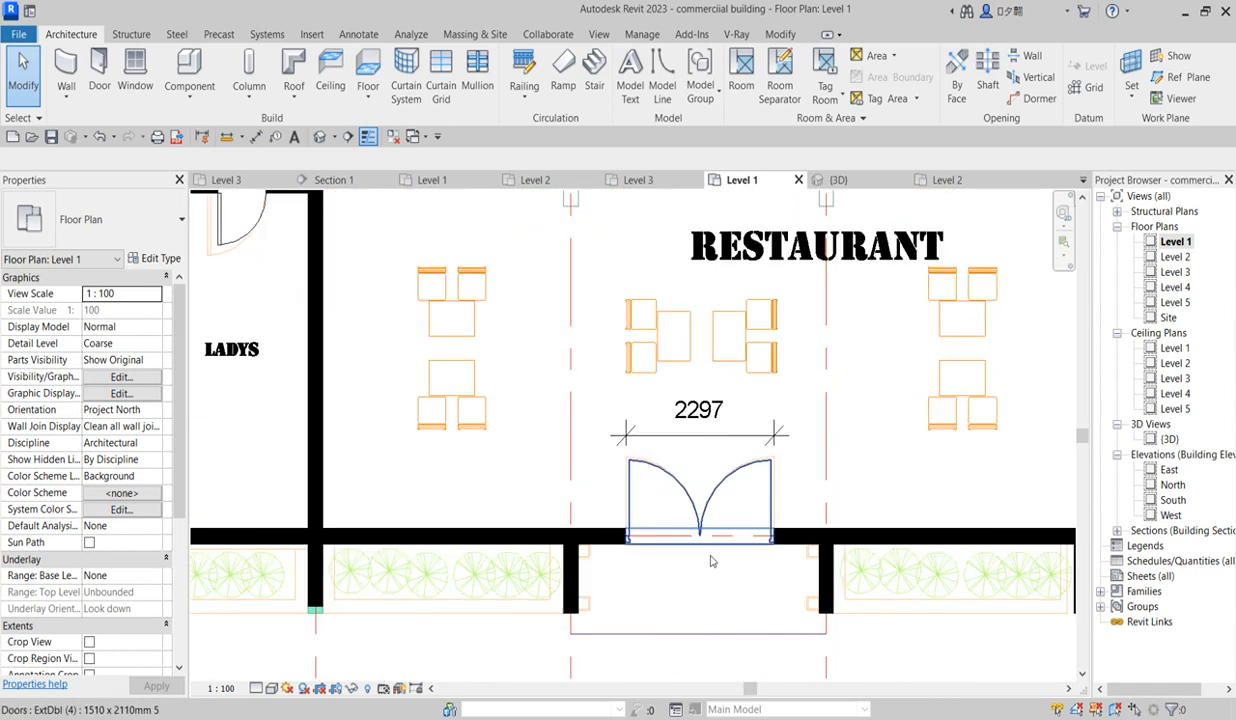
scroll(508, 540, "down", 1)
scroll(409, 405, "down", 3)
scroll(603, 385, "up", 2)
scroll(603, 385, "up", 2)
scroll(603, 385, "down", 2)
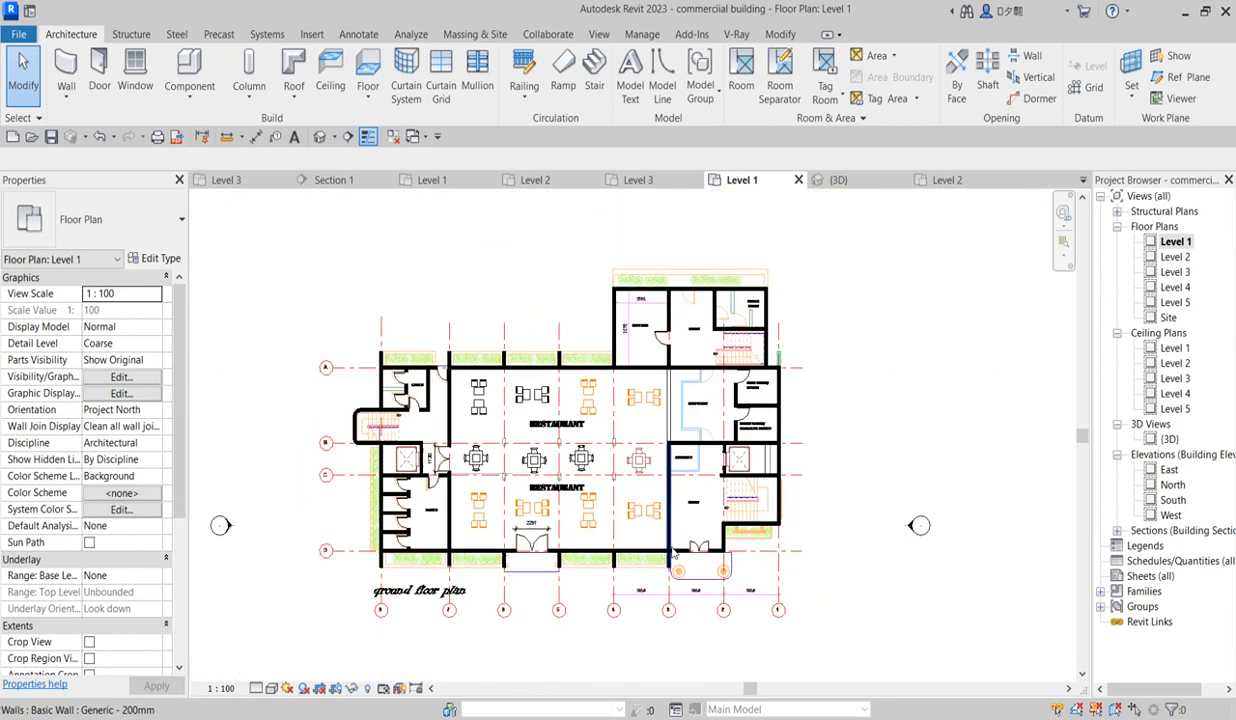
scroll(752, 561, "up", 1)
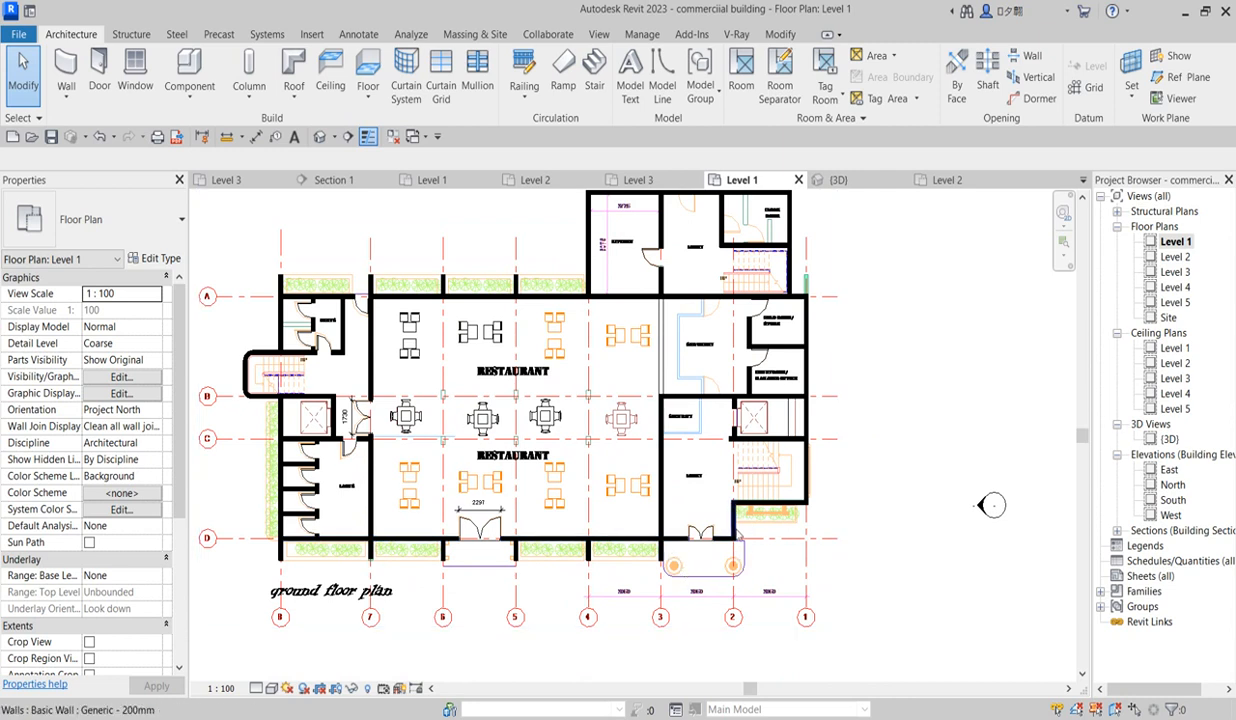
Step: Hide the short grid 2 wall segment beside the lobby, just north of grid D, in the Level 1 view
left_click(733, 528)
right_click(733, 530)
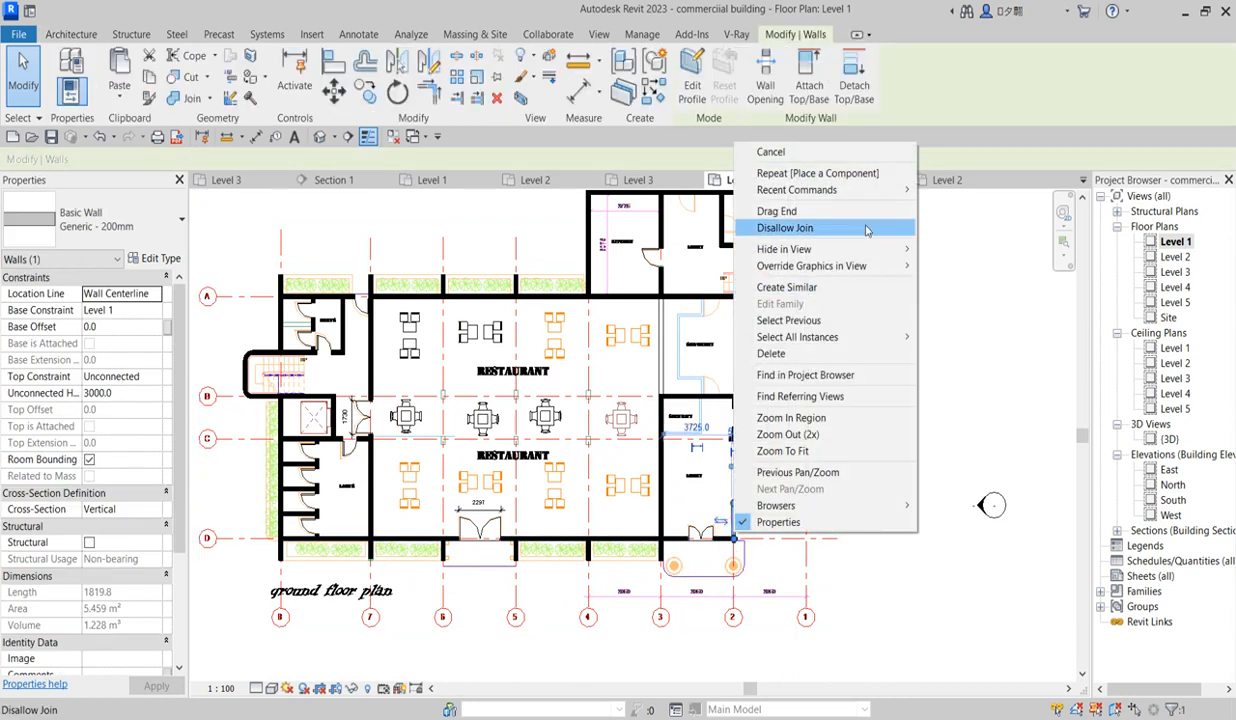
mouse_move(880, 249)
left_click(935, 249)
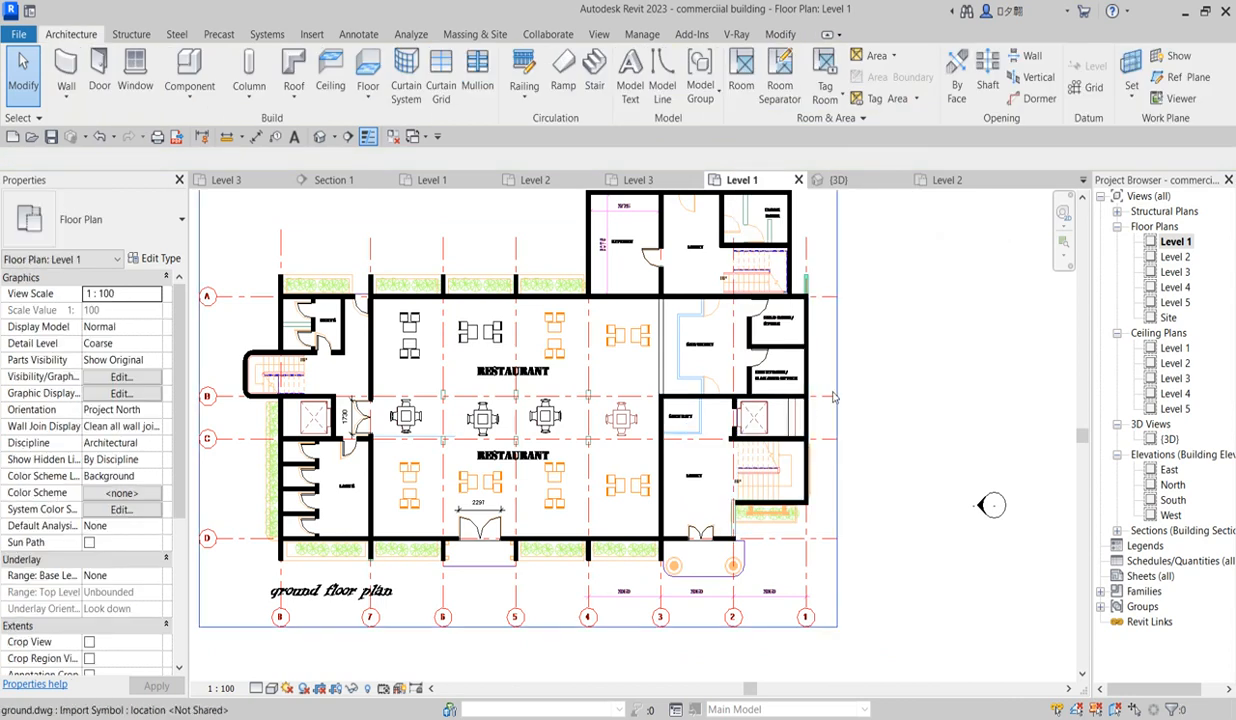
Step: Edit the Level 1 floor's boundary, picking the straight front edge and both rounded corners of the imported lobby entrance porch as boundary lines
left_click(737, 526)
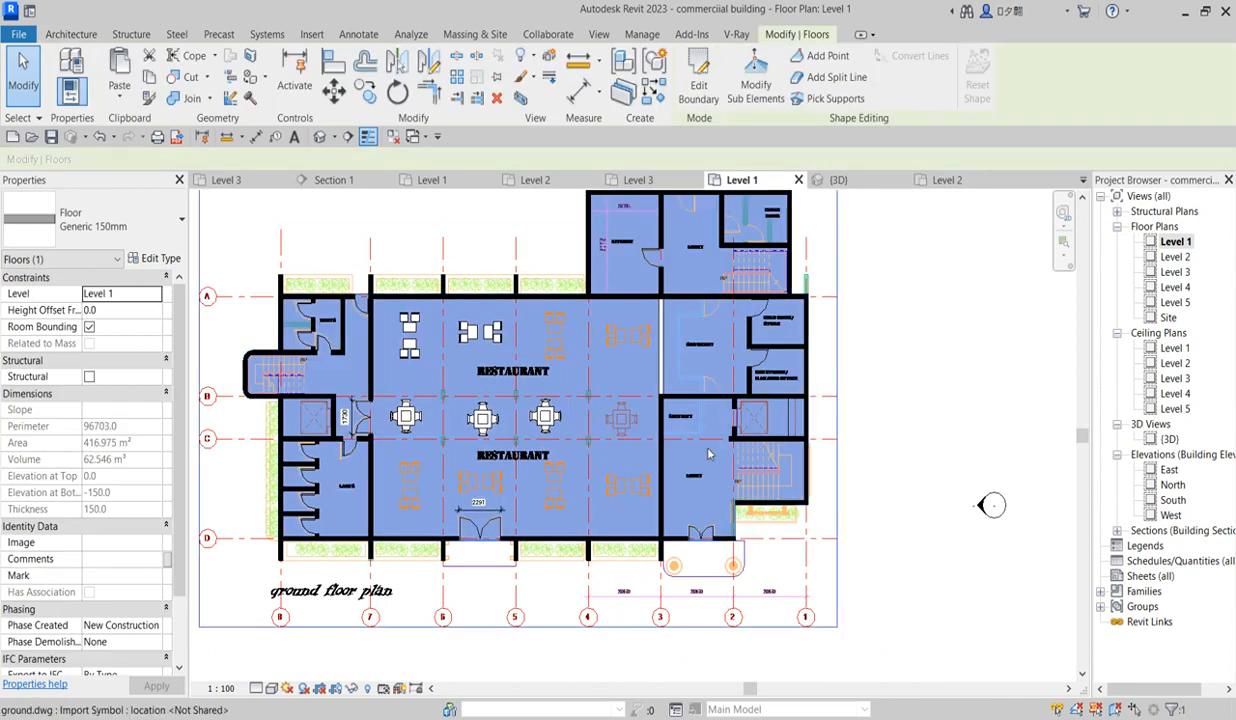
left_click(699, 80)
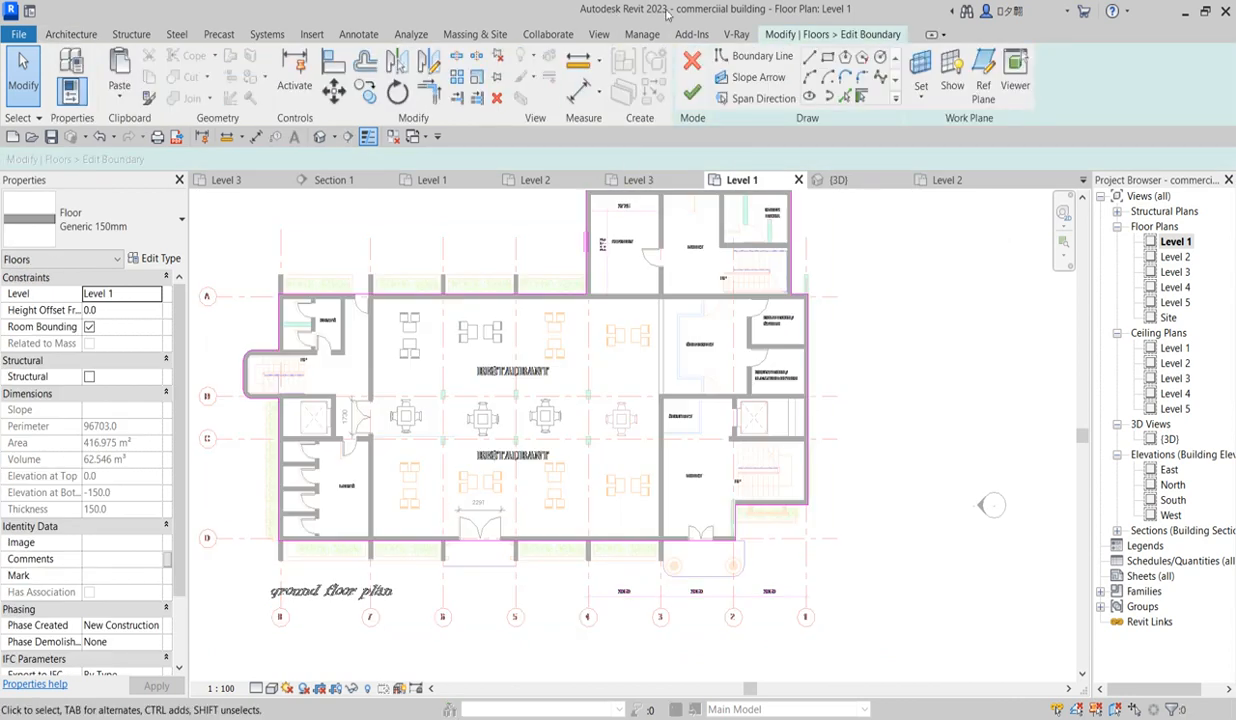
scroll(709, 590, "up", 4)
left_click(709, 559)
scroll(650, 541, "up", 6)
scroll(576, 547, "up", 1)
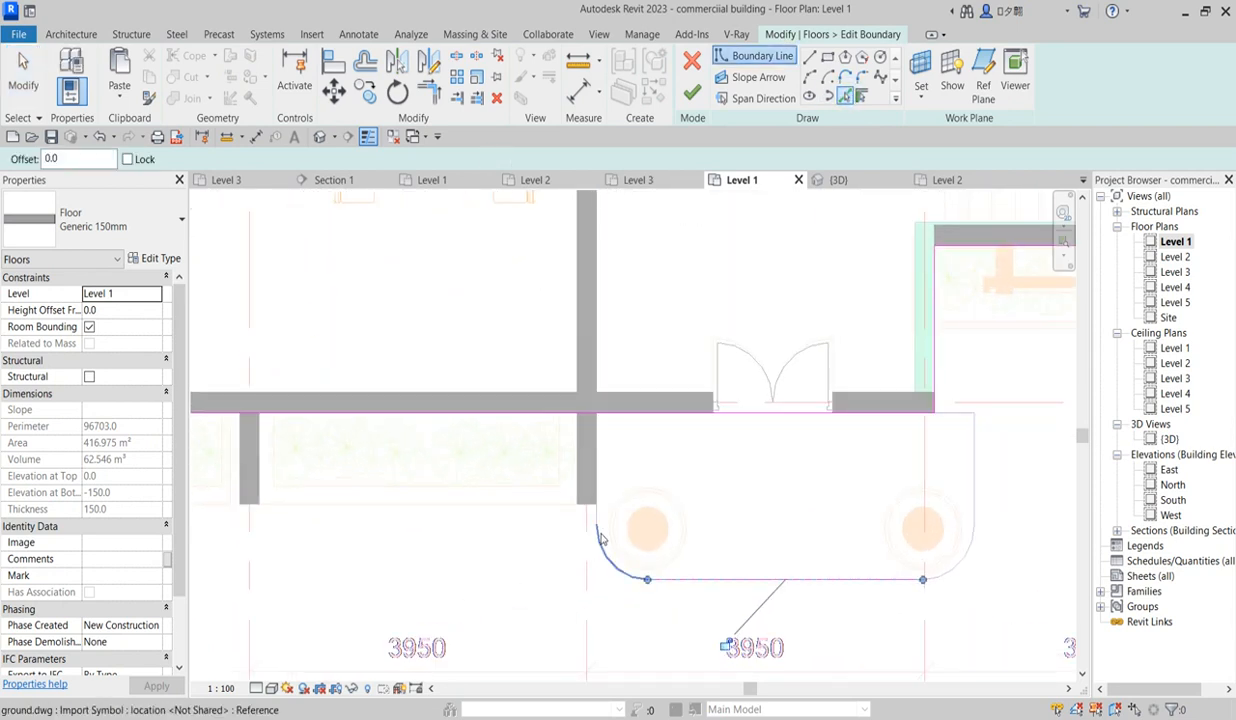
left_click(982, 568)
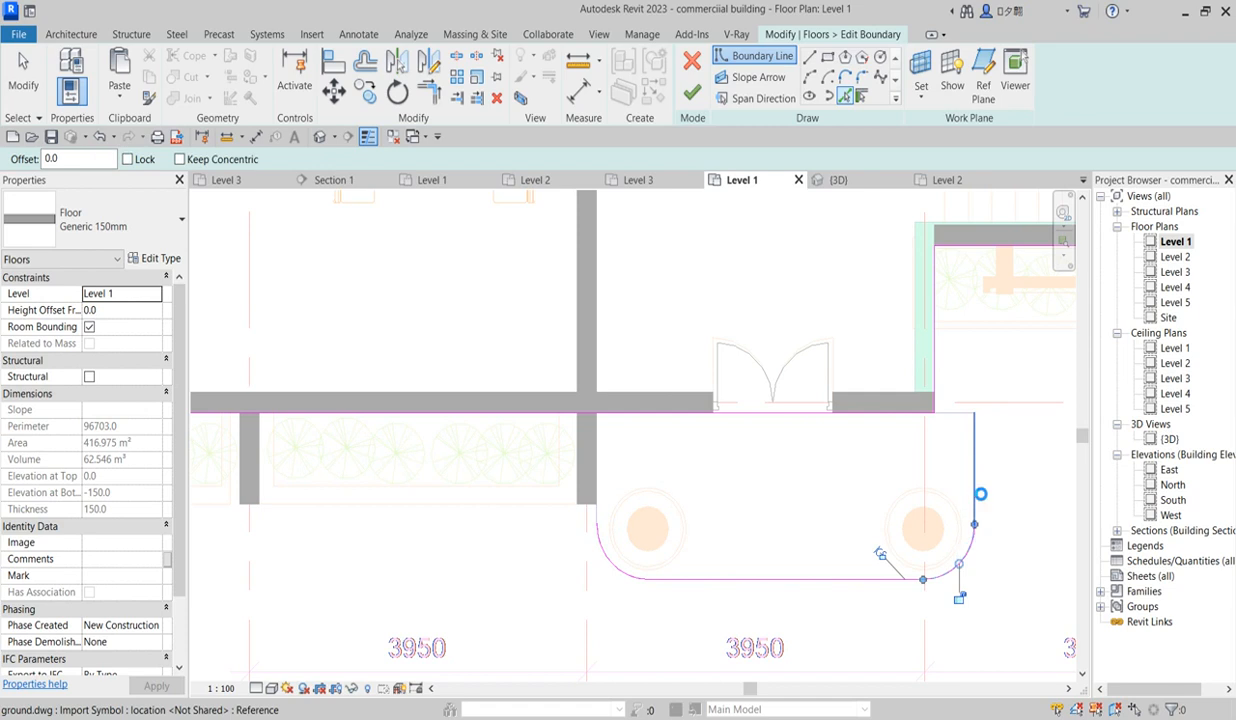
Step: Add the rounded porch's straight outer edge to the floor boundary and split the wall-side boundary line at the double door
left_click(970, 440)
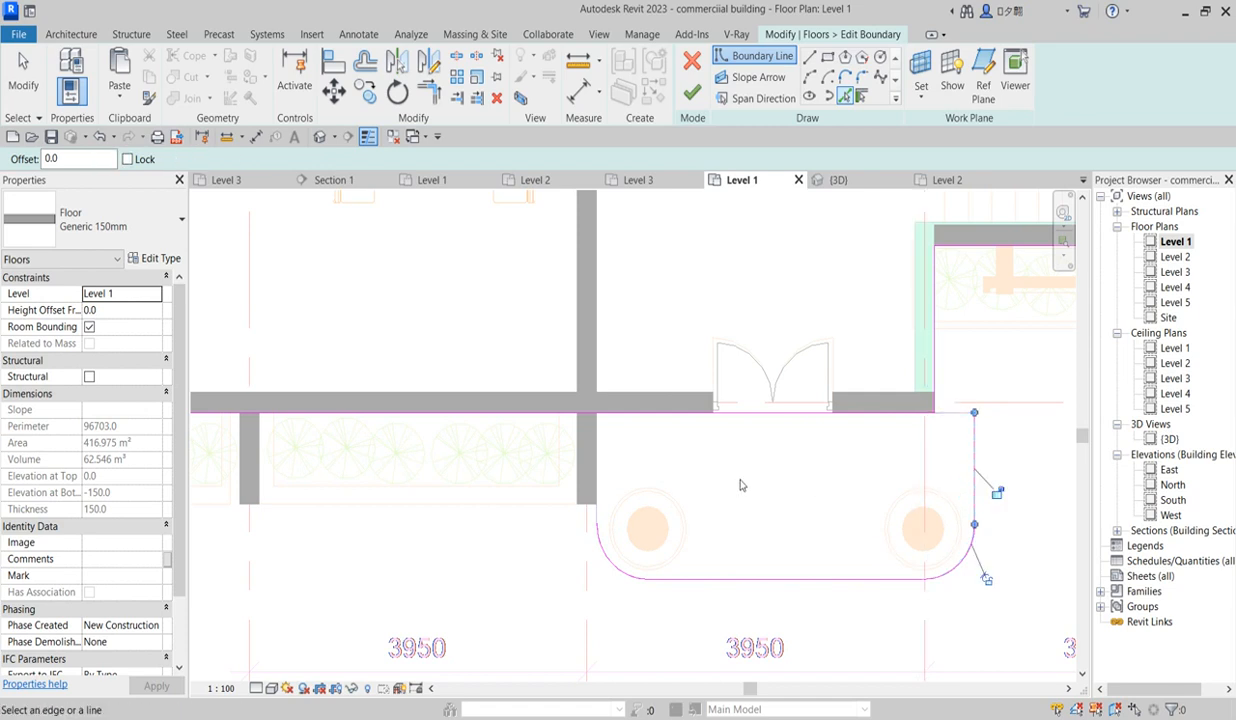
left_click(457, 56)
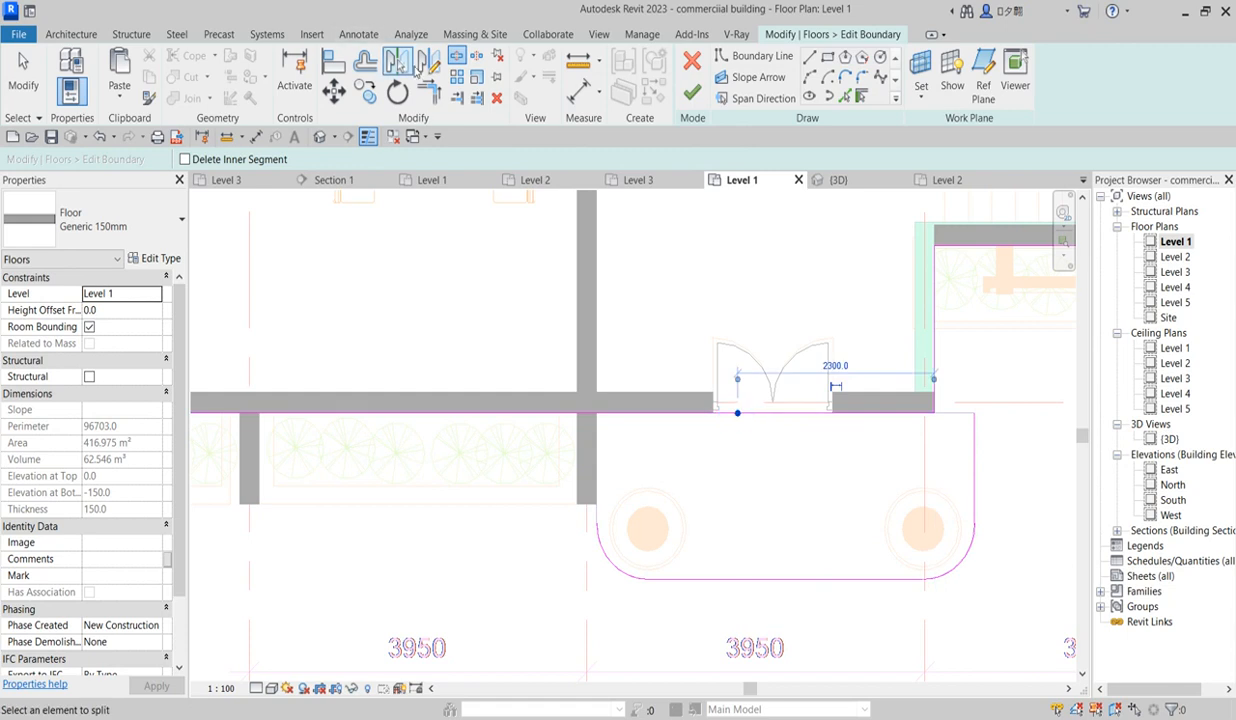
Step: Try to trim the wall-side boundary line to the rounded porch's arc
left_click(428, 90)
left_click(550, 410)
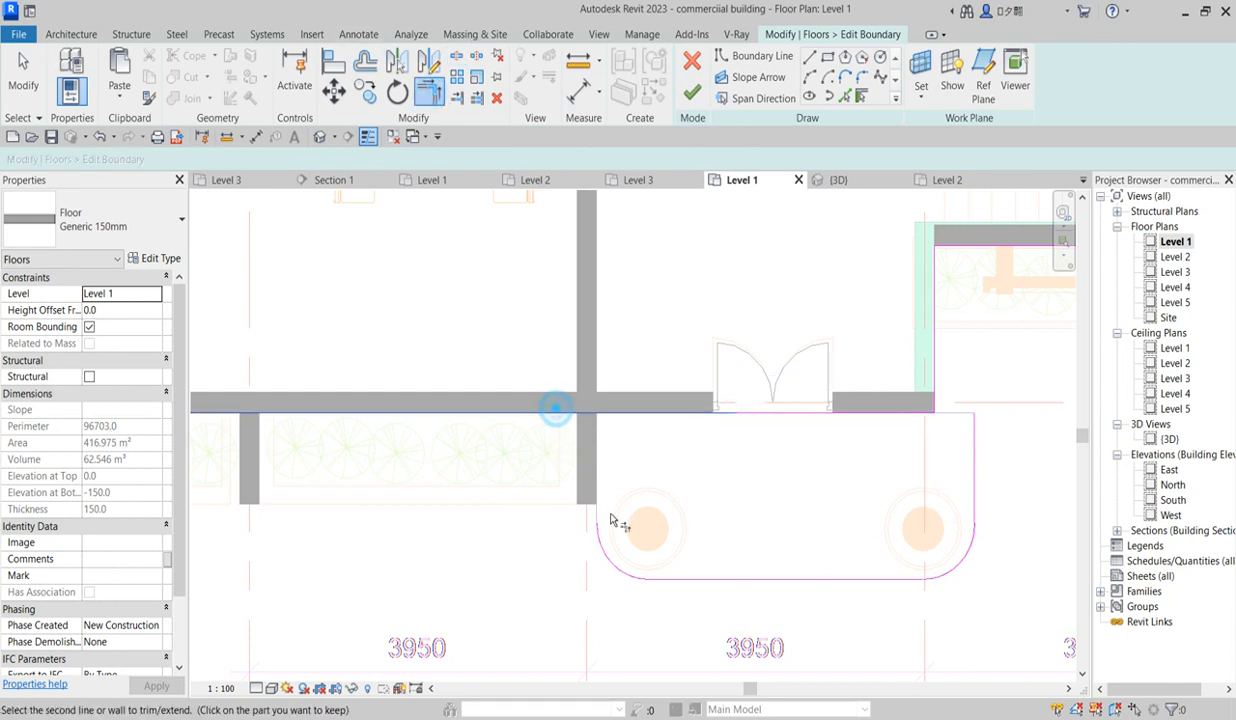
left_click(597, 529)
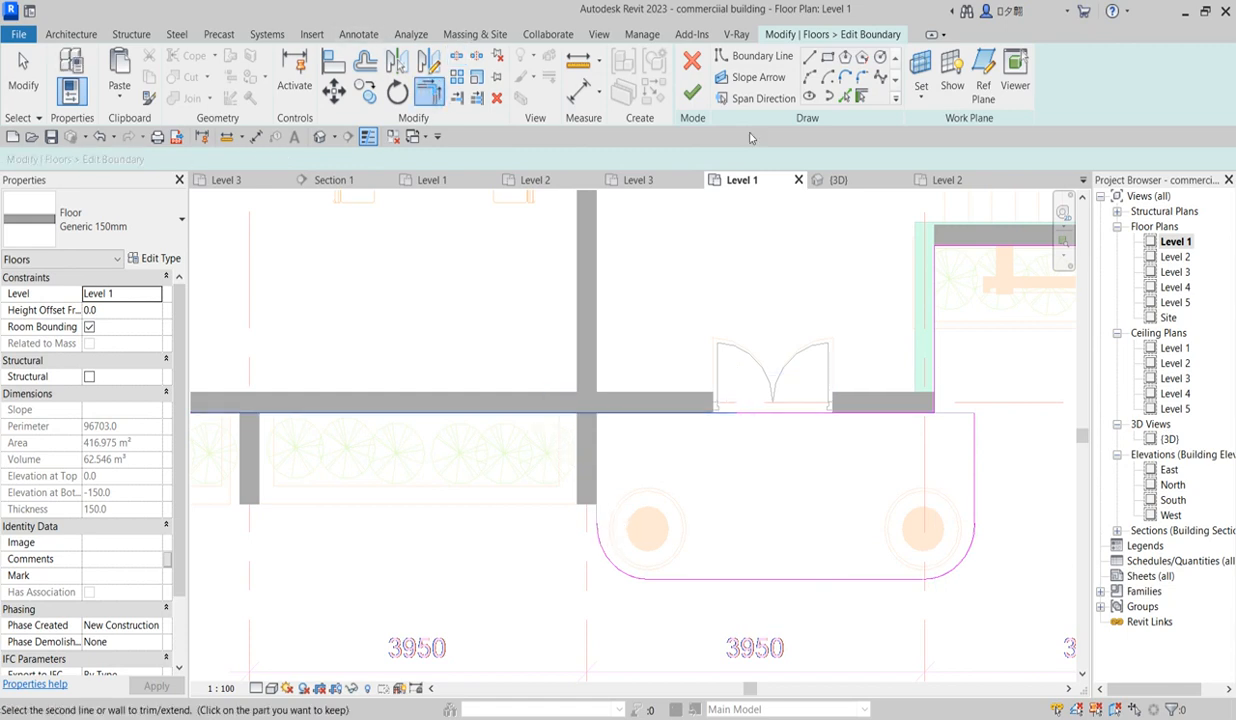
Step: Add the porch's missing side along the wall face and trim both porch sides to the split wall-side boundary lines
left_click(848, 96)
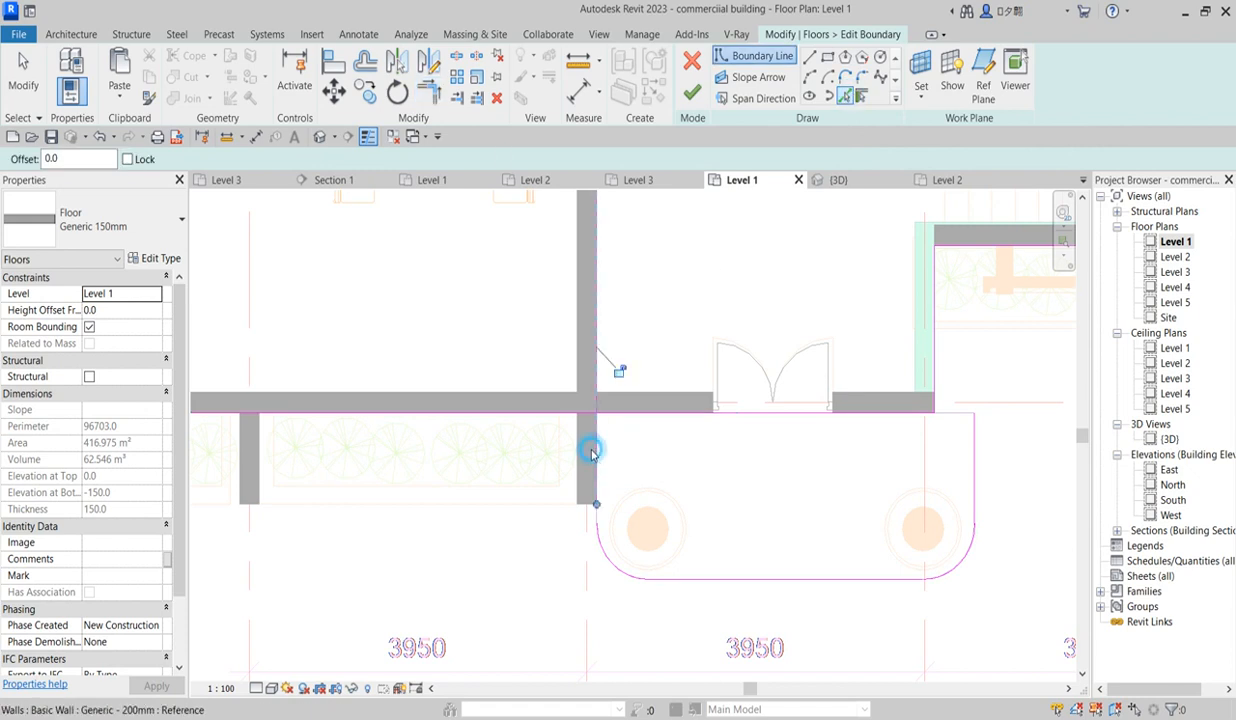
key("t")
key("r")
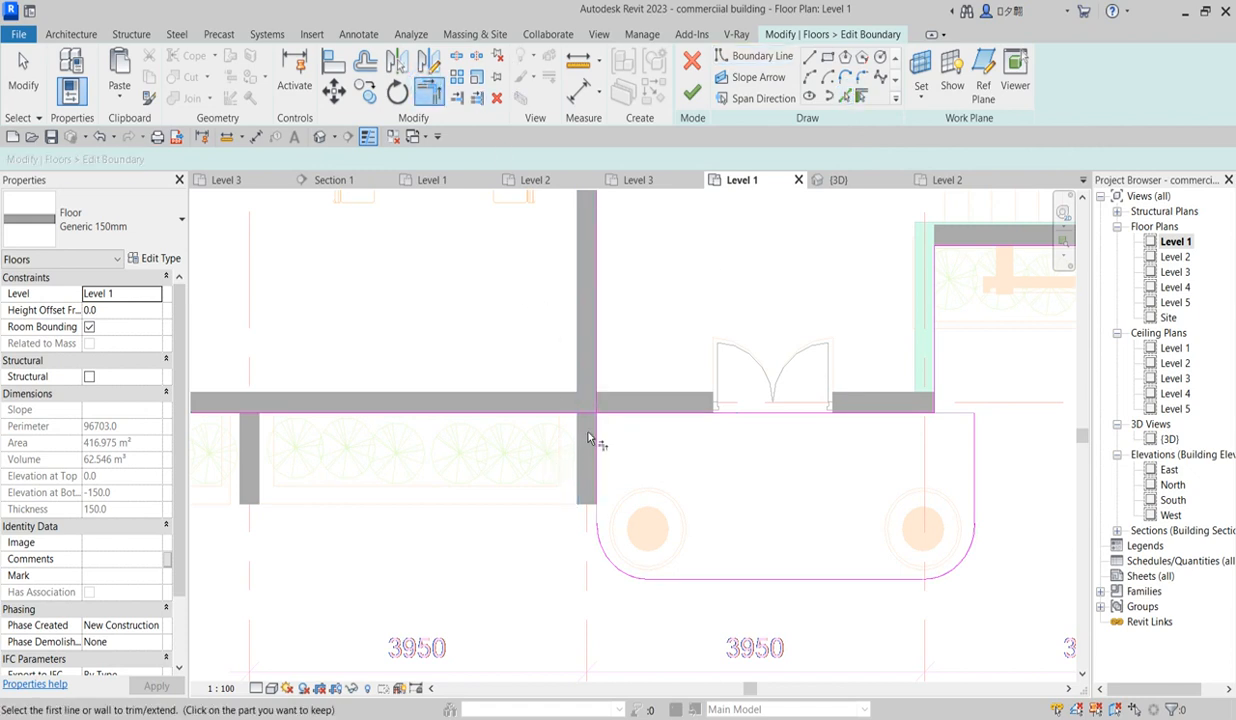
left_click(592, 436)
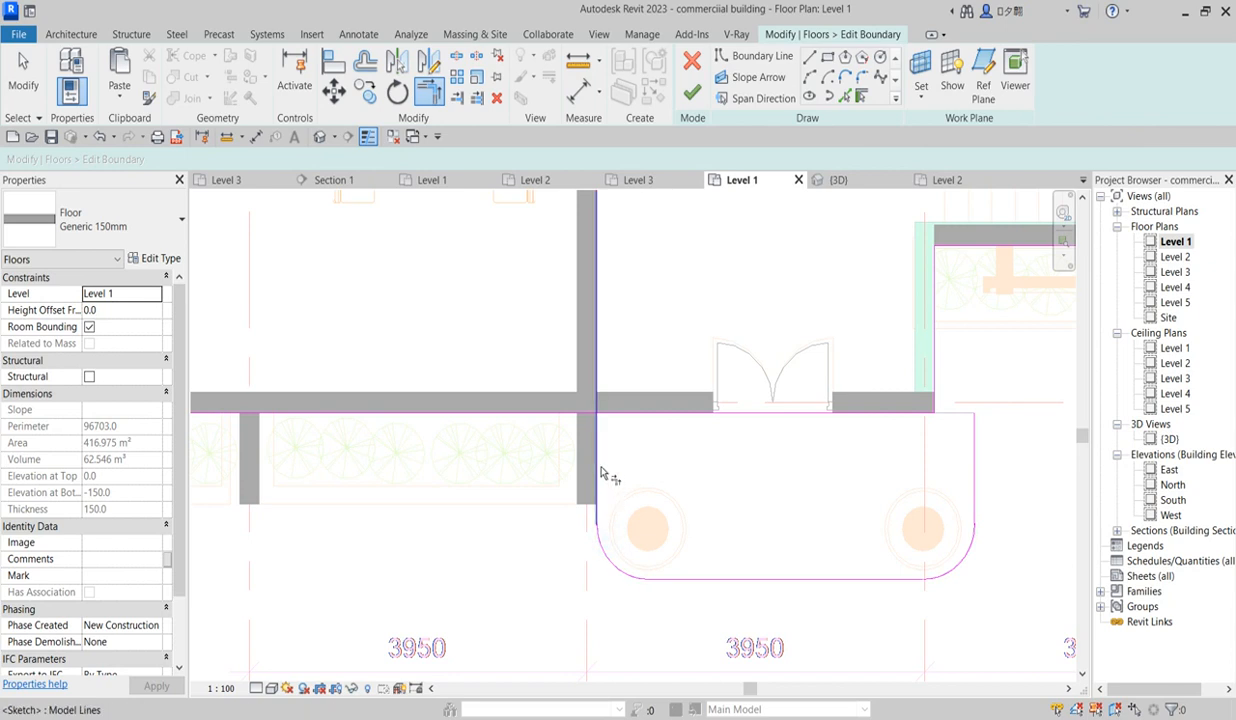
left_click(571, 420)
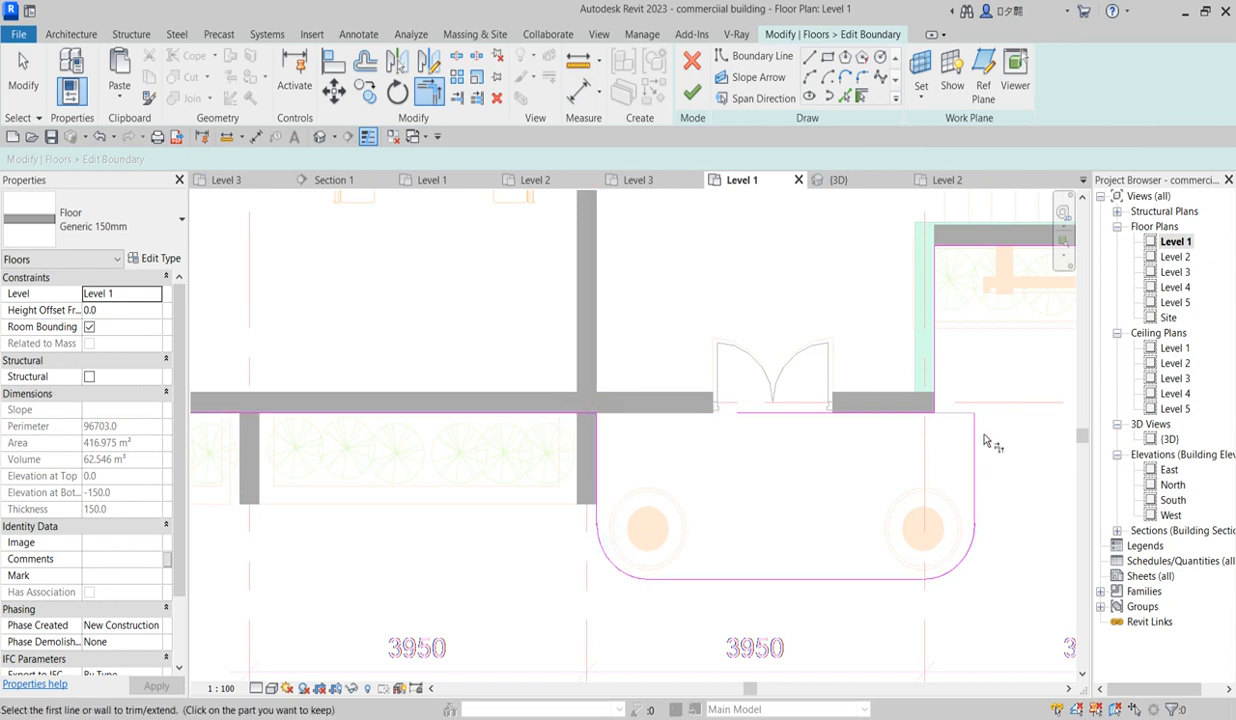
left_click(971, 433)
left_click(955, 414)
Step: Pick the front line of the rectangular entrance porch and the lines on grids 6 and 5 as floor boundary lines
scroll(890, 440, "down", 6)
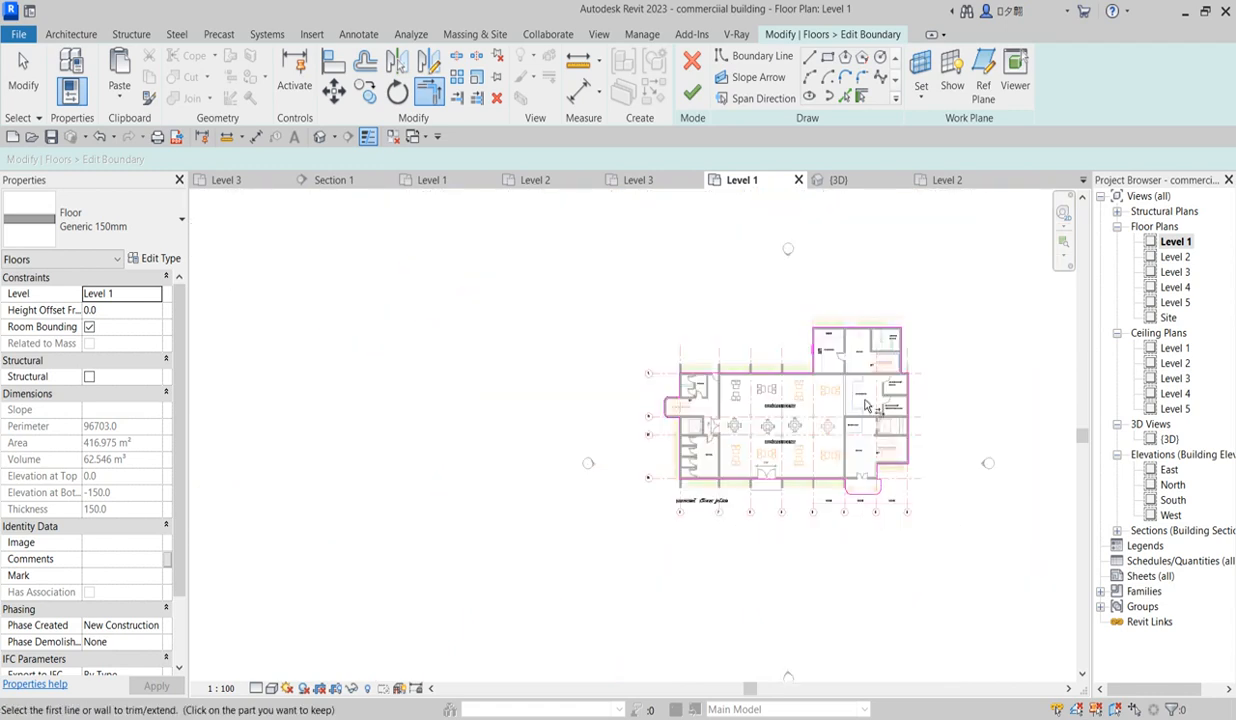
scroll(866, 405, "up", 4)
scroll(580, 560, "down", 1)
scroll(566, 587, "up", 1)
scroll(566, 587, "up", 1)
scroll(731, 662, "down", 2)
scroll(780, 540, "up", 3)
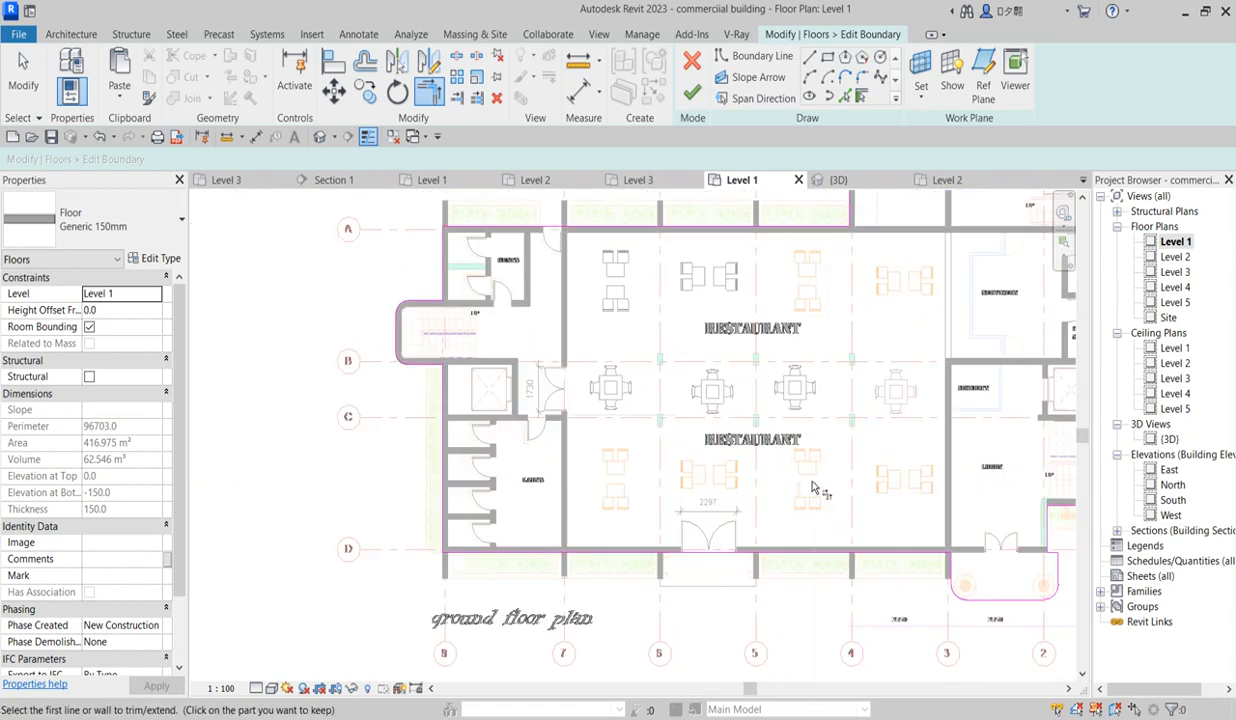
right_click(812, 488)
left_click(836, 487)
left_click(843, 97)
scroll(720, 520, "up", 5)
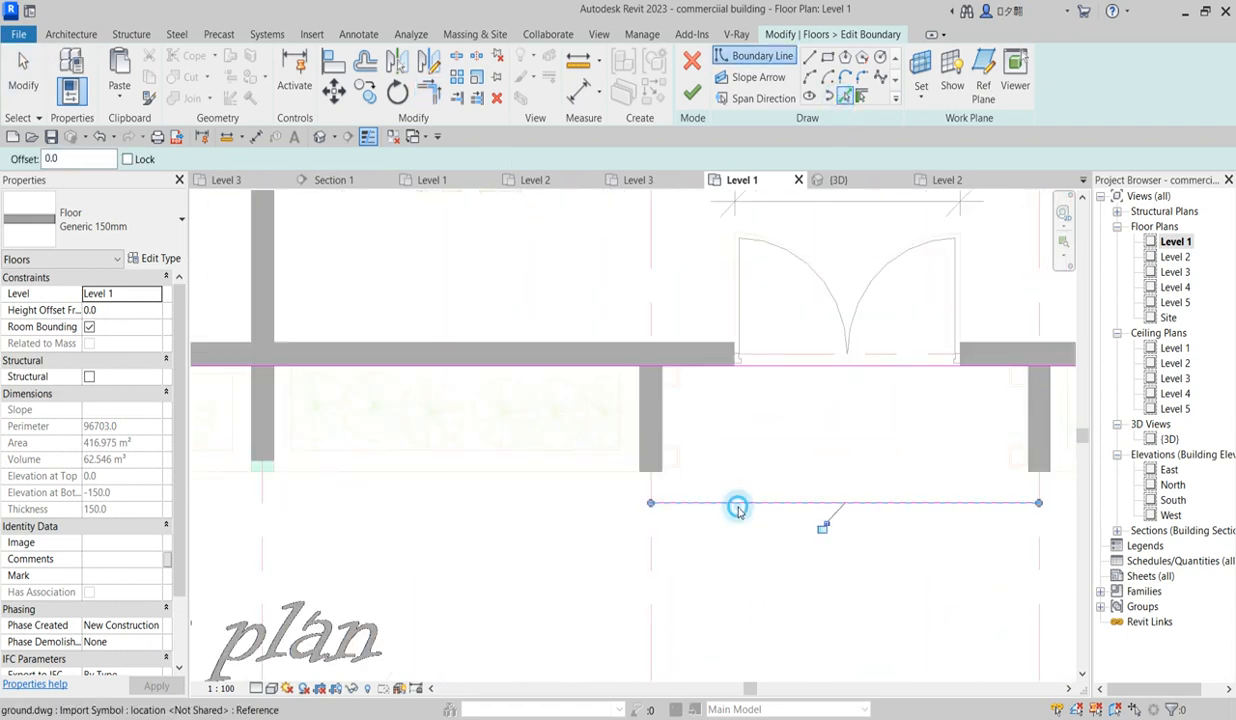
left_click(656, 488)
scroll(746, 498, "down", 4)
scroll(915, 494, "up", 3)
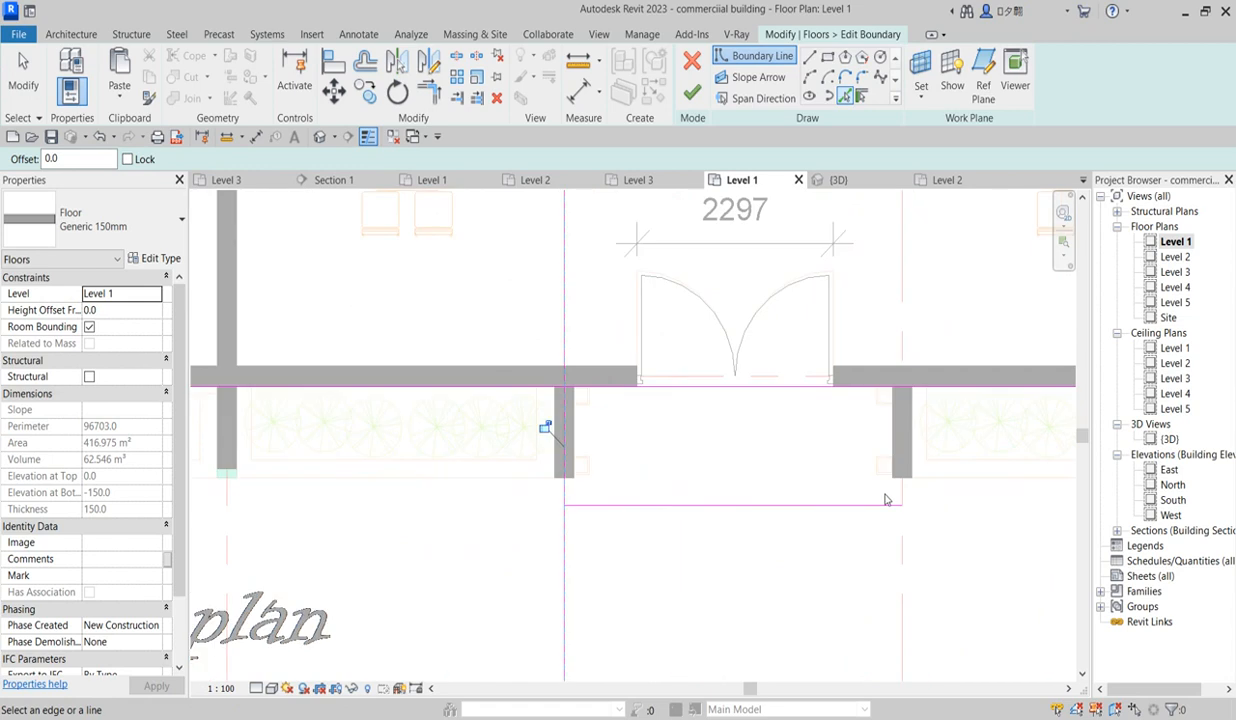
left_click(896, 489)
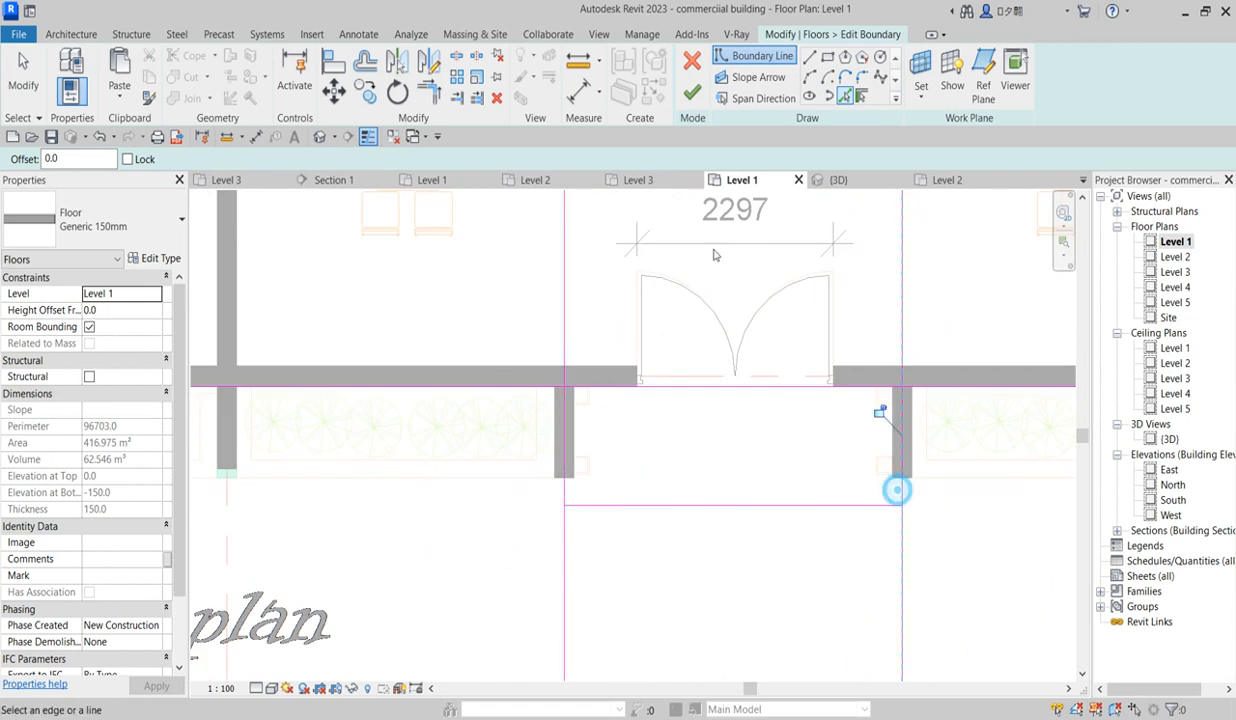
Step: Split the wall-side boundary at the main double door and trim it with the porch lines into one continuous outline
left_click(463, 57)
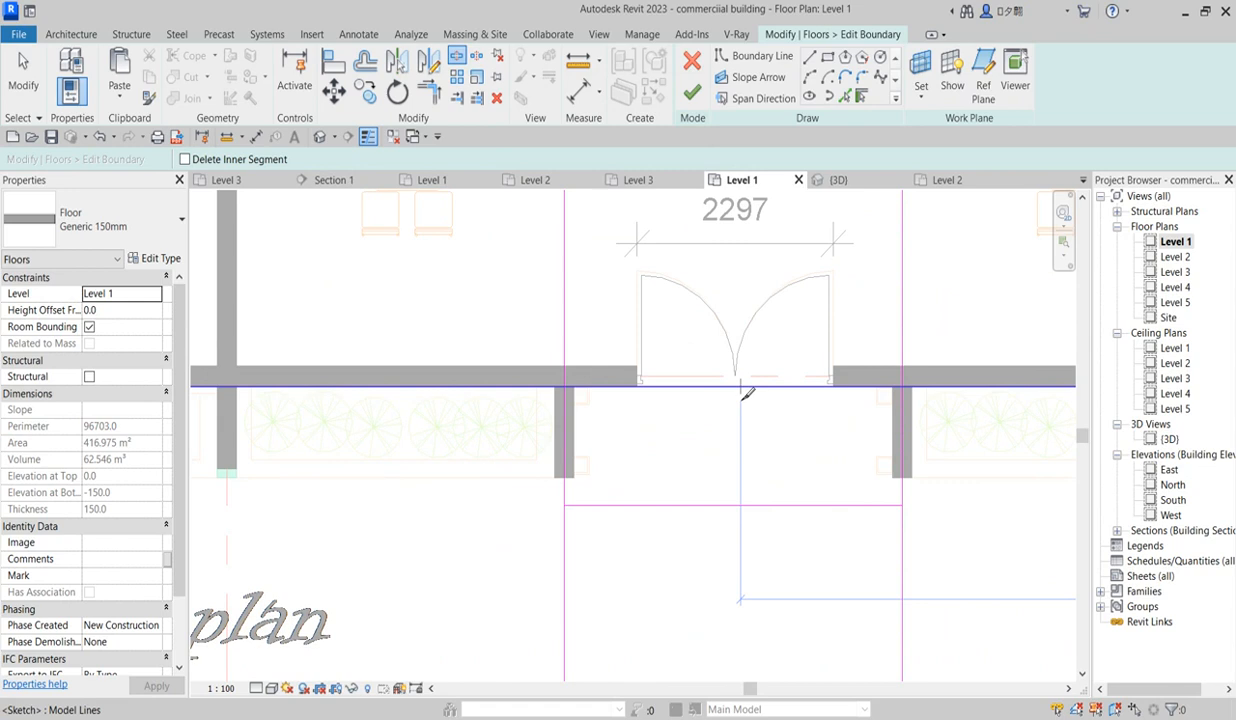
left_click(427, 100)
left_click(533, 389)
left_click(556, 410)
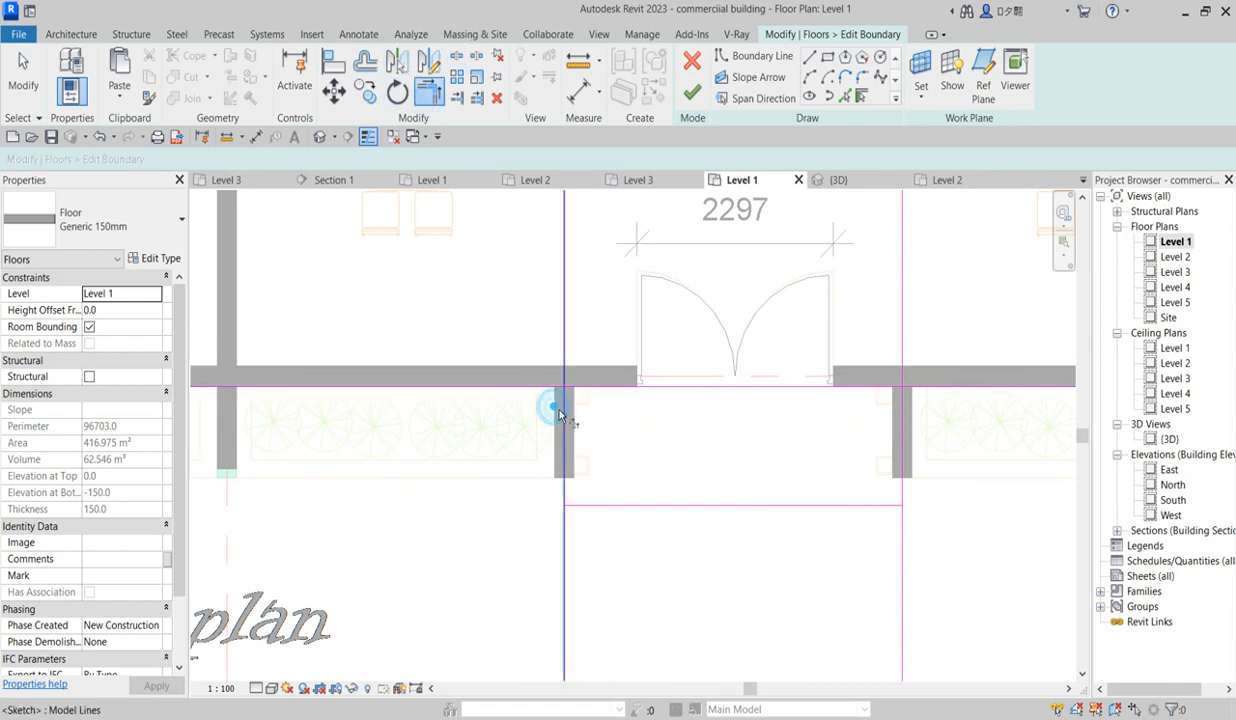
left_click(546, 392)
left_click(566, 453)
left_click(610, 504)
left_click(866, 505)
left_click(899, 484)
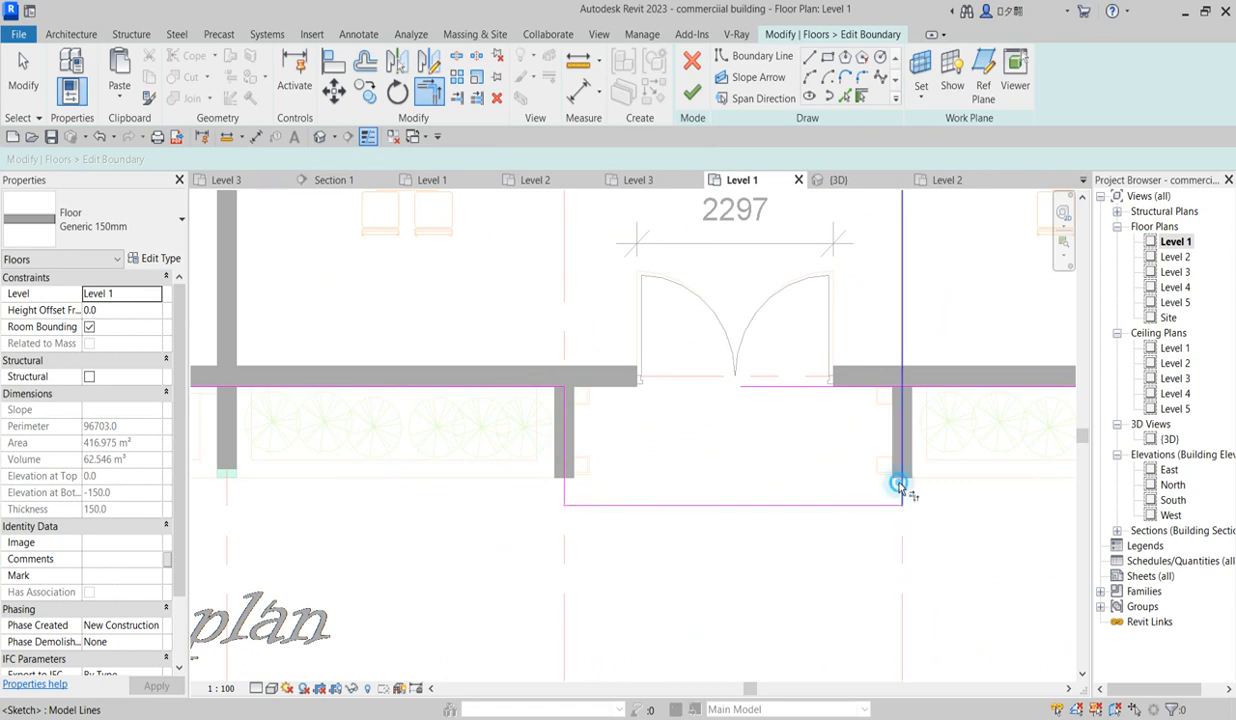
left_click(918, 384)
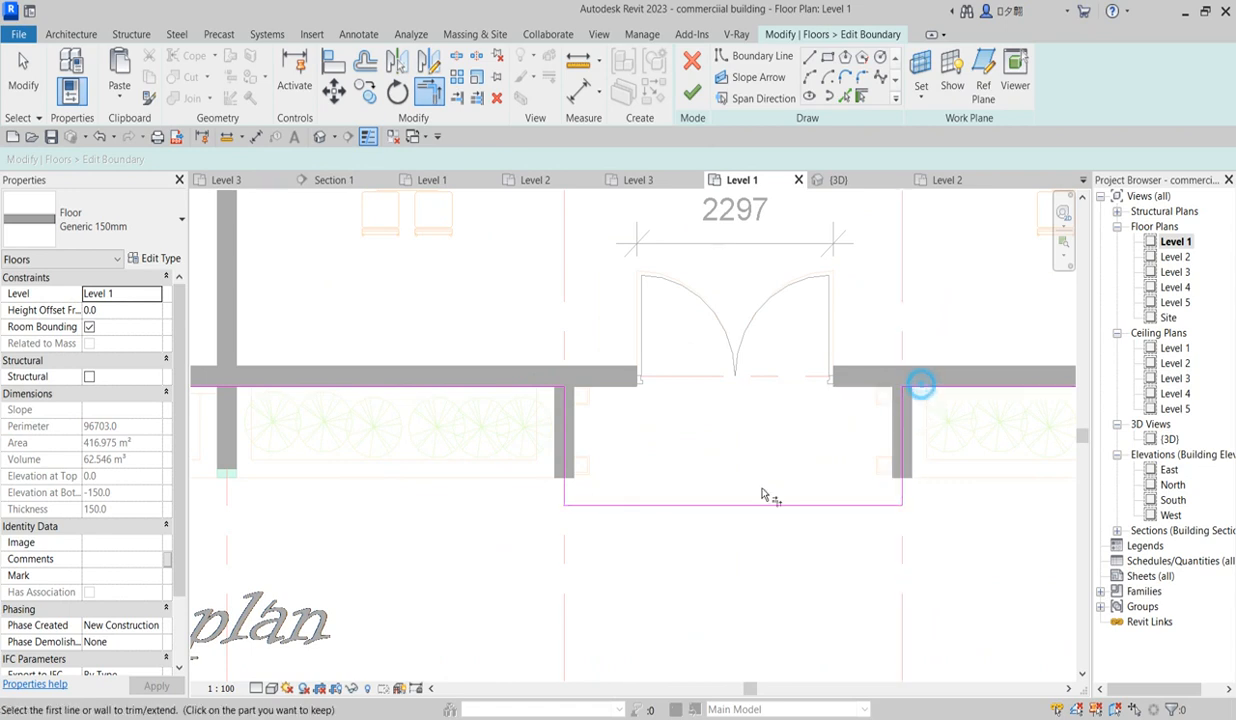
Step: Finish editing the floor boundary and deselect the floor
scroll(735, 520, "down", 5)
left_click(690, 95)
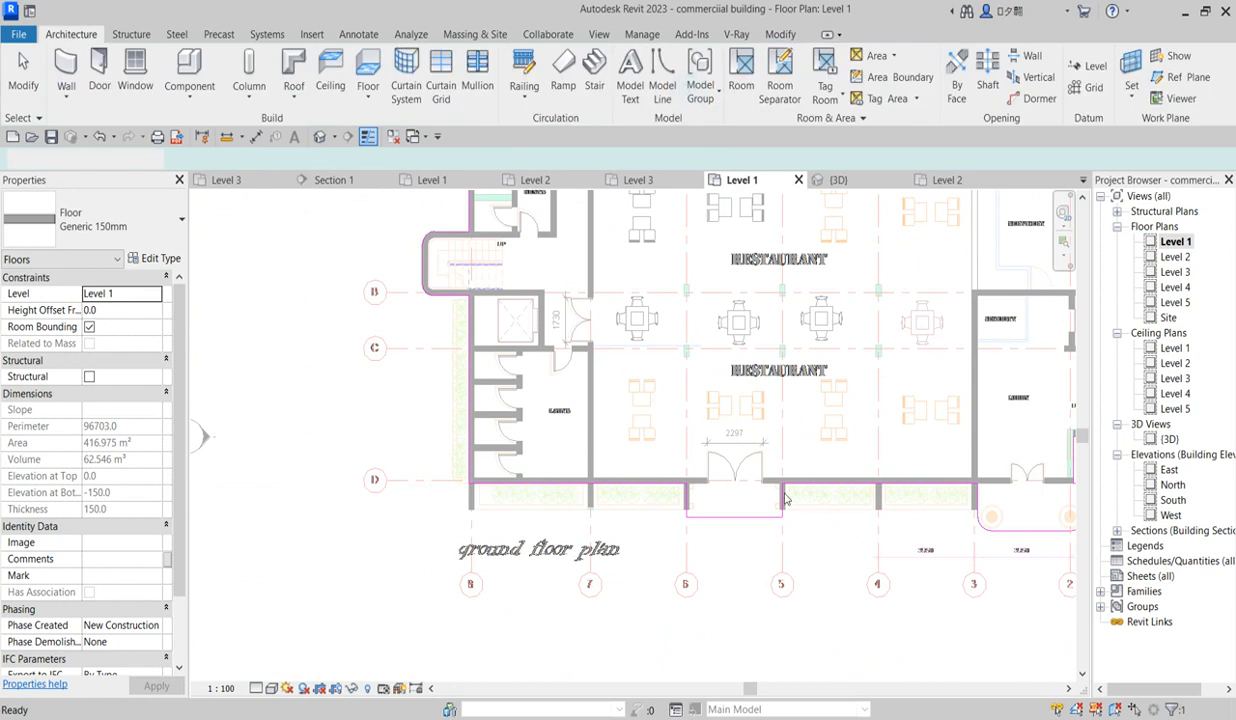
scroll(790, 430, "down", 3)
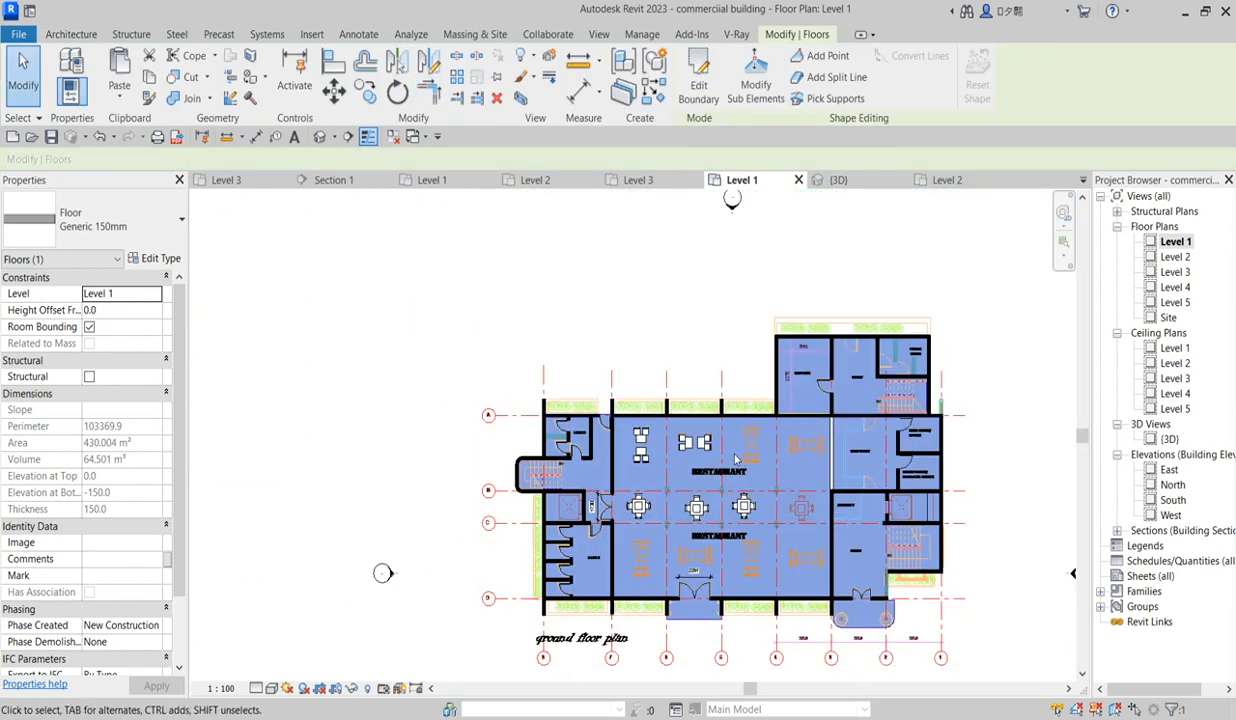
left_click(463, 268)
Step: Start a stair from Level 1 to Level 2 for the lower lobby and create its run as a sketch
scroll(584, 488, "up", 3)
scroll(584, 488, "down", 3)
scroll(780, 445, "up", 5)
scroll(780, 445, "down", 6)
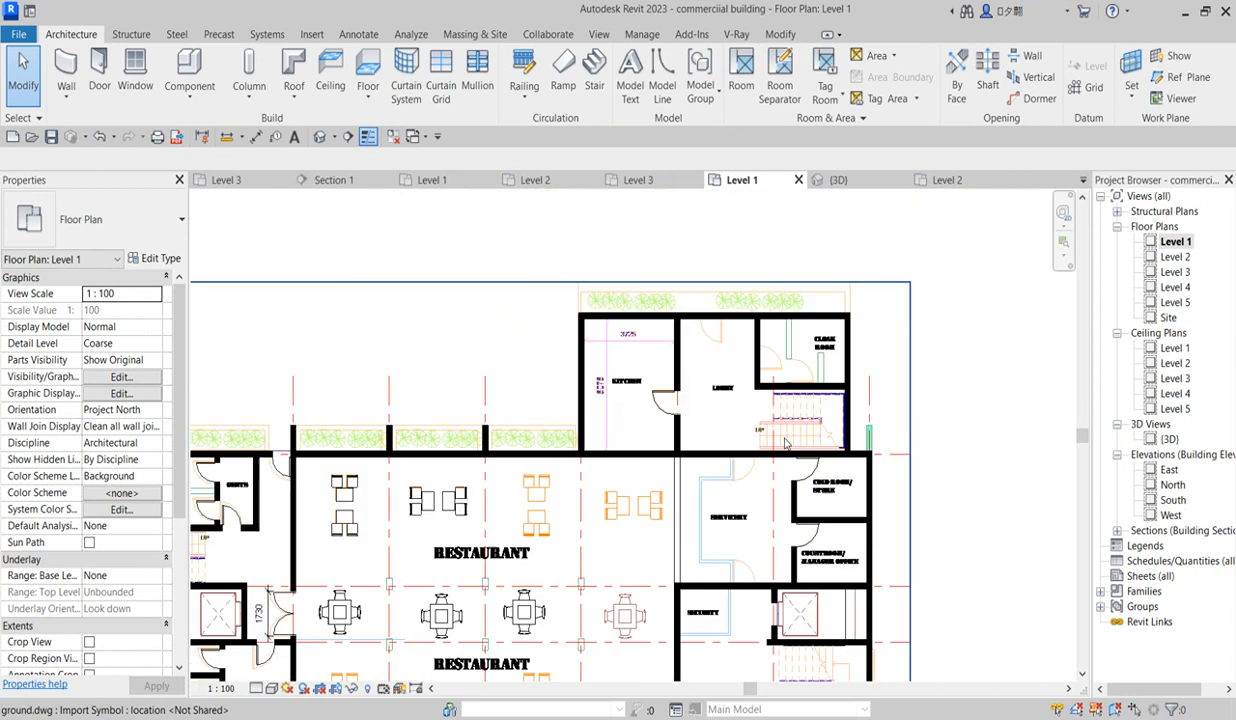
scroll(779, 604, "up", 4)
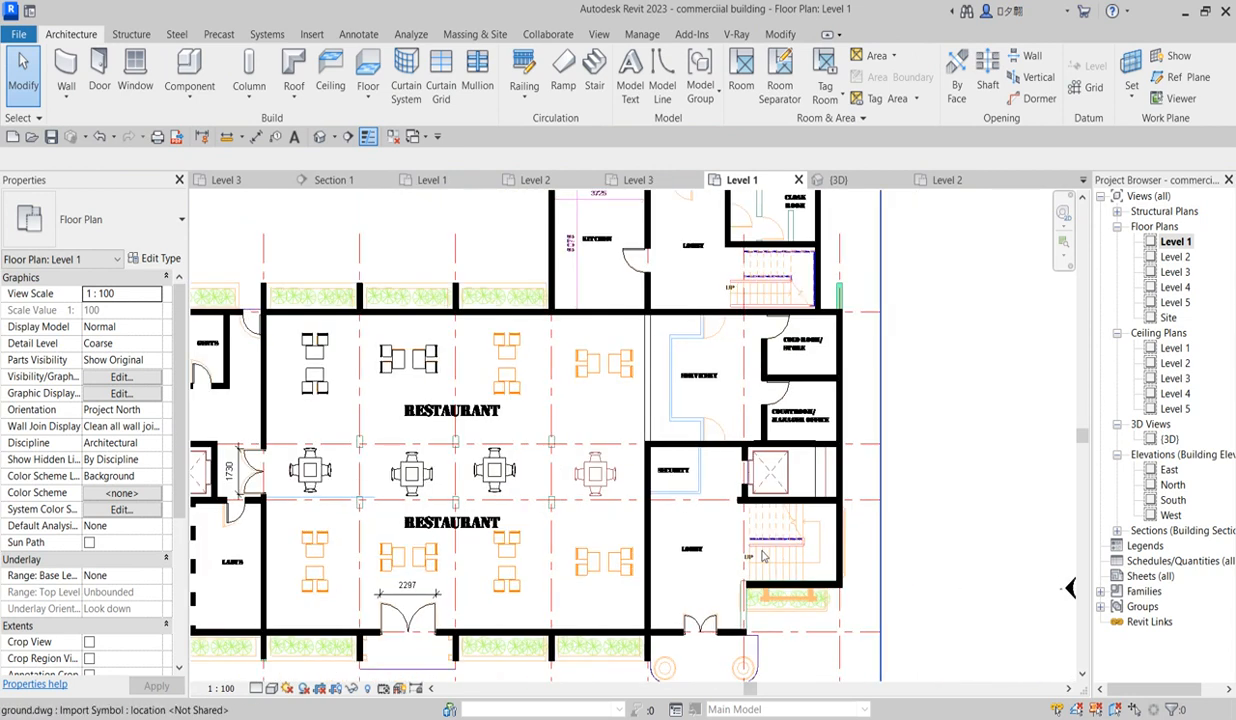
scroll(762, 556, "up", 2)
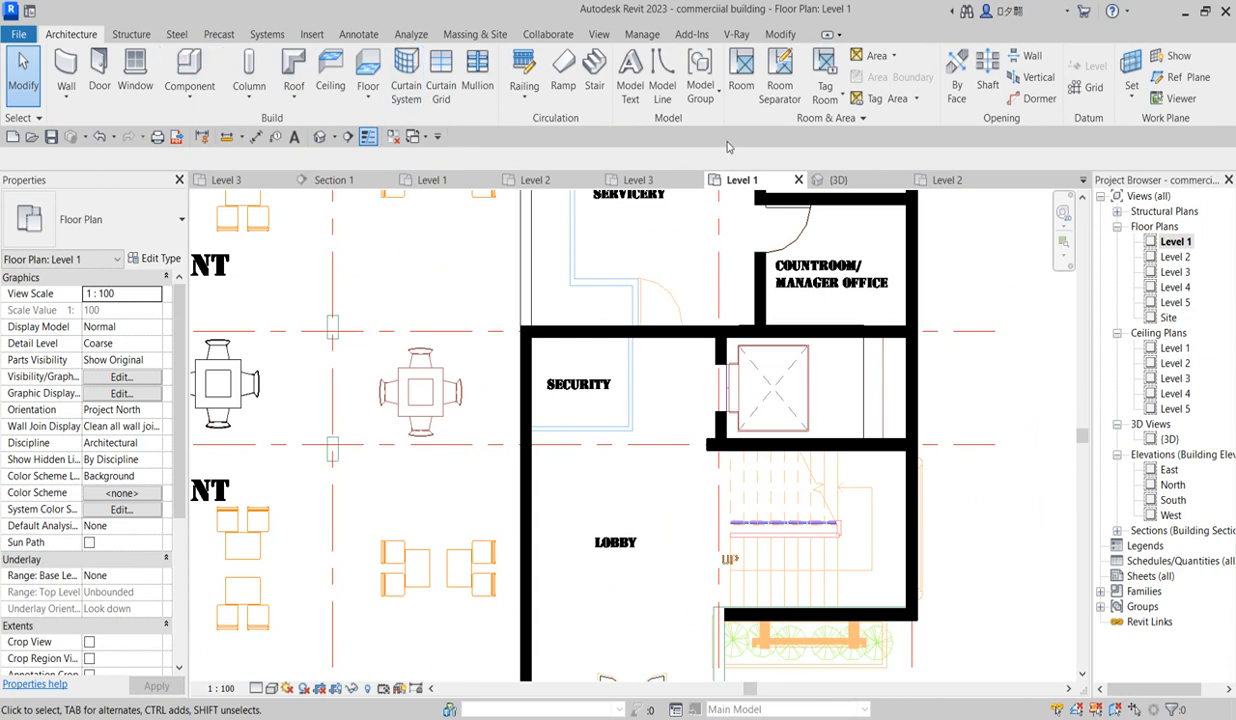
left_click(590, 66)
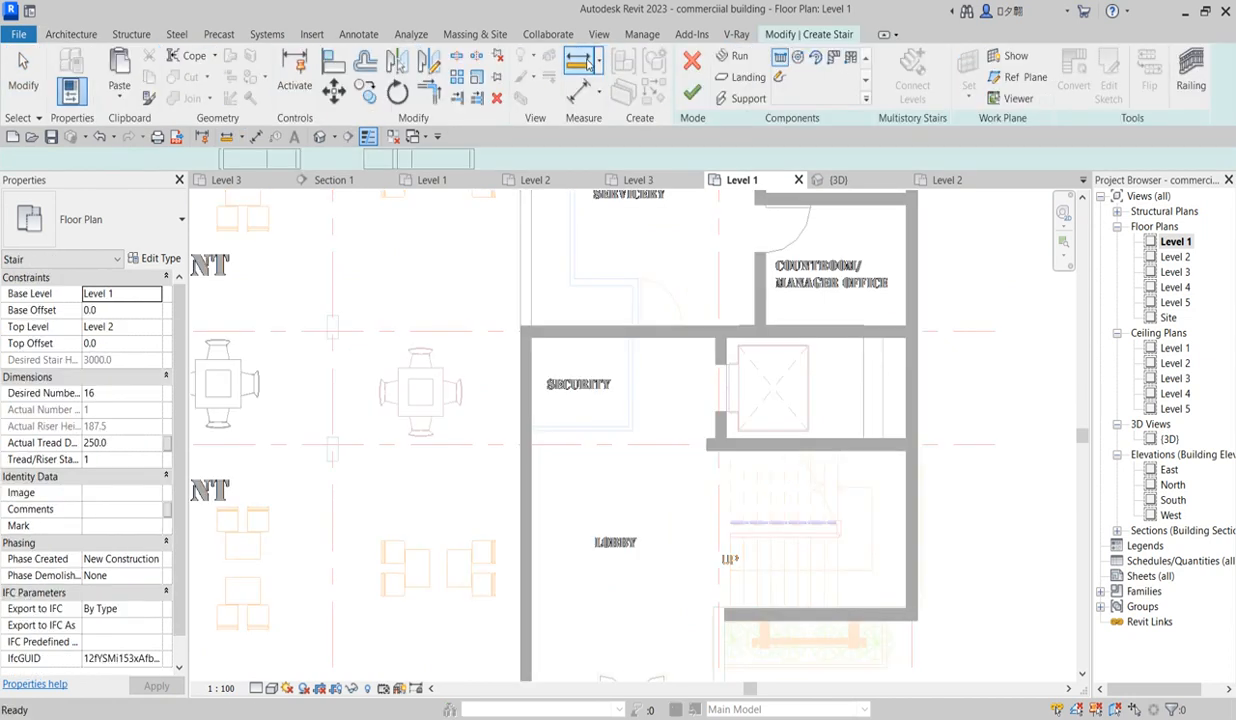
left_click(779, 80)
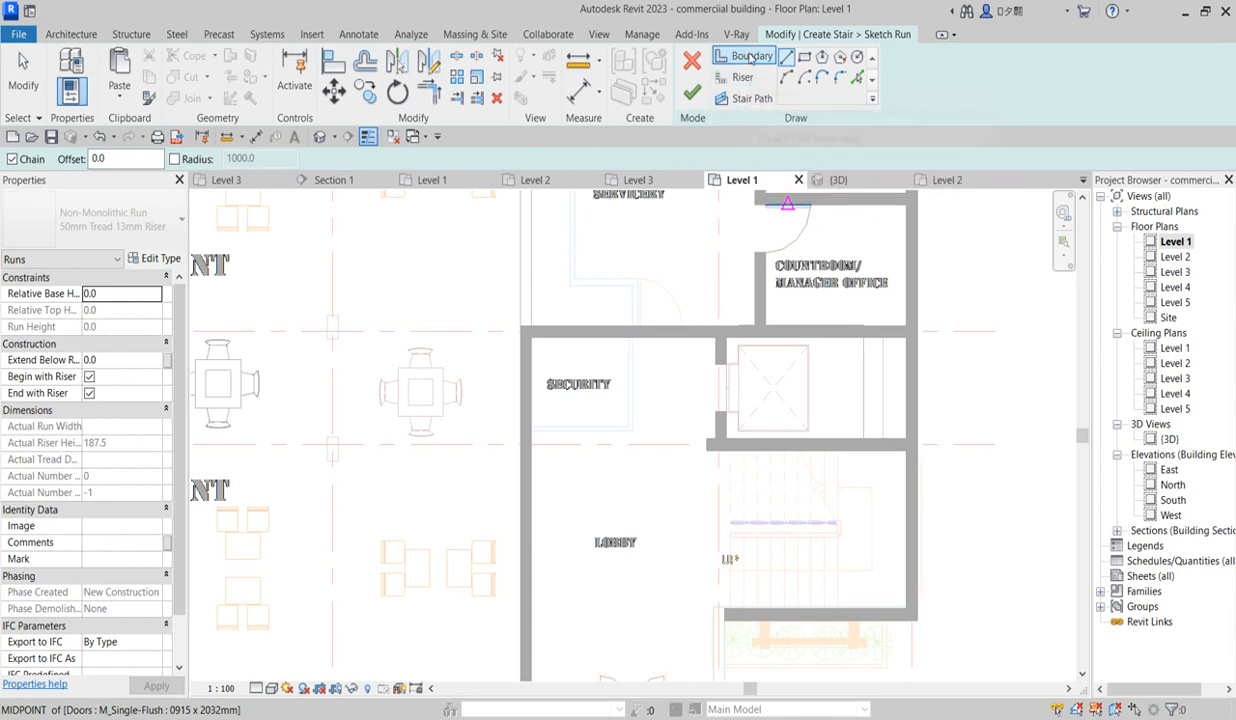
Step: Pick the inner faces of the three walls around the lobby stairwell as the run's outer boundary lines
scroll(773, 430, "up", 1)
scroll(773, 430, "up", 1)
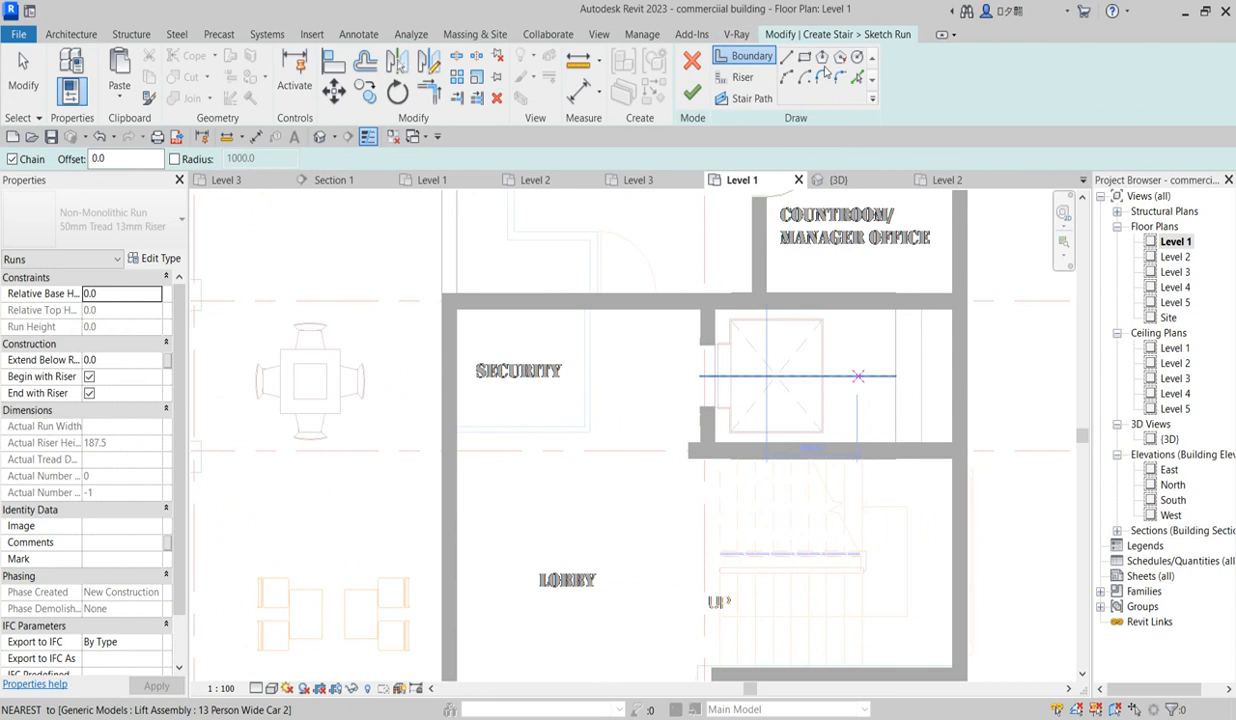
left_click(855, 78)
left_click(935, 462)
middle_click_drag(899, 666, 906, 603)
scroll(906, 603, "up", 5)
left_click(907, 608)
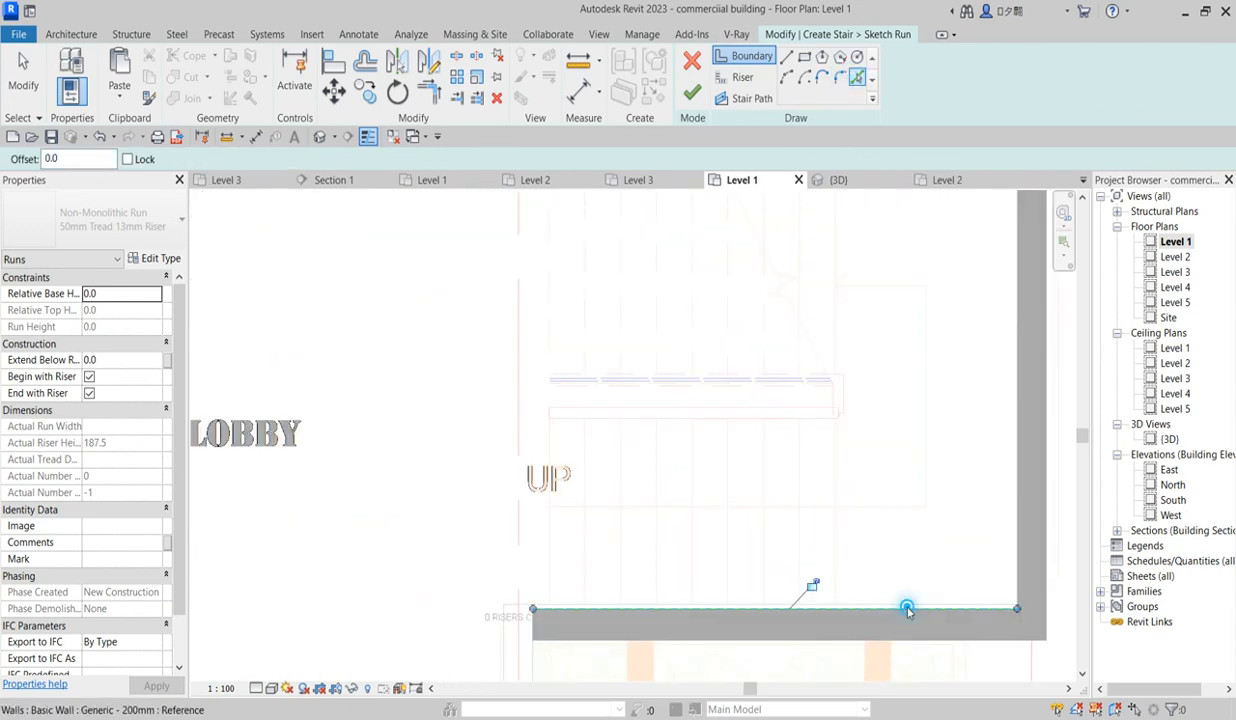
left_click(1031, 563)
scroll(696, 609, "down", 3)
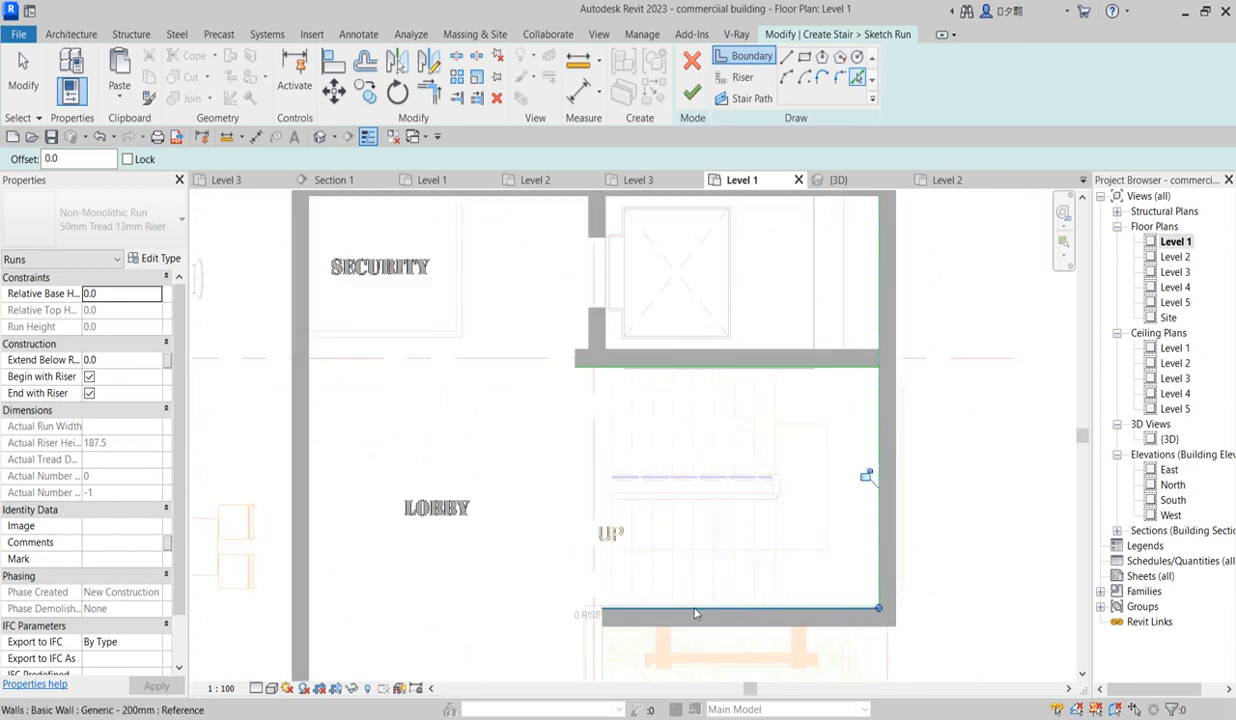
Step: Pick the two long edges and the short end of the gap between the flights as inner stair boundary lines
scroll(716, 478, "up", 4)
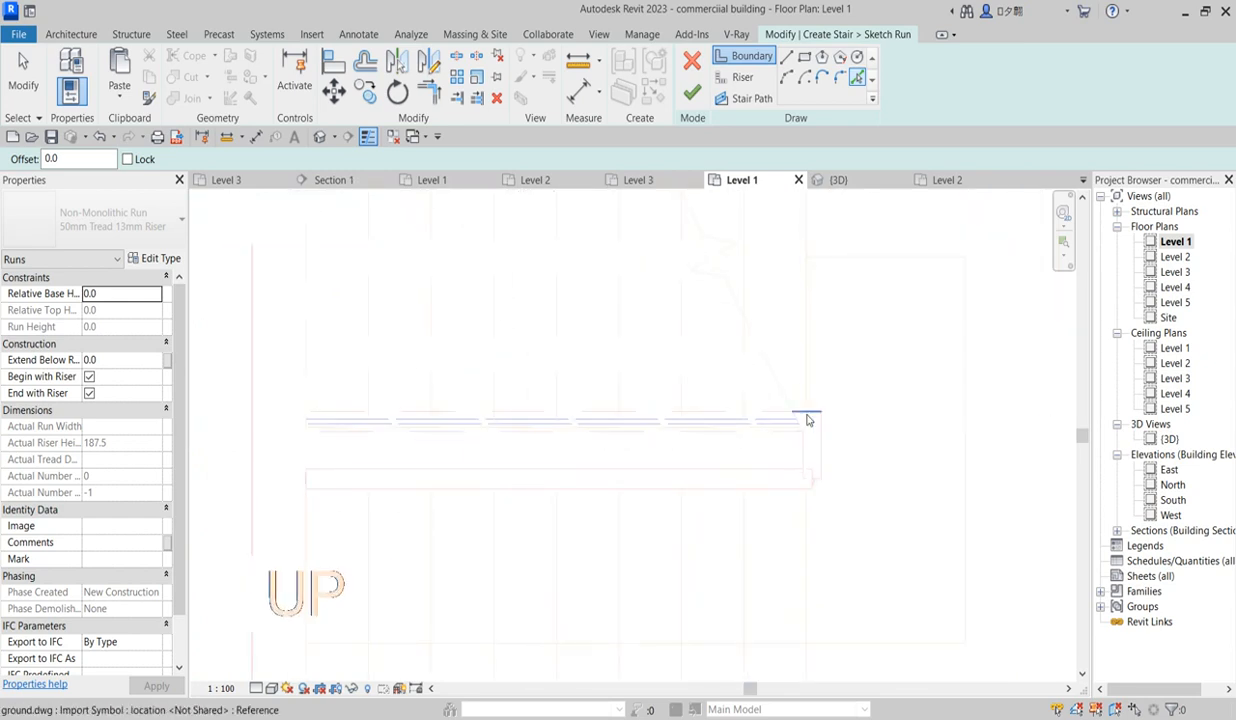
left_click(475, 430)
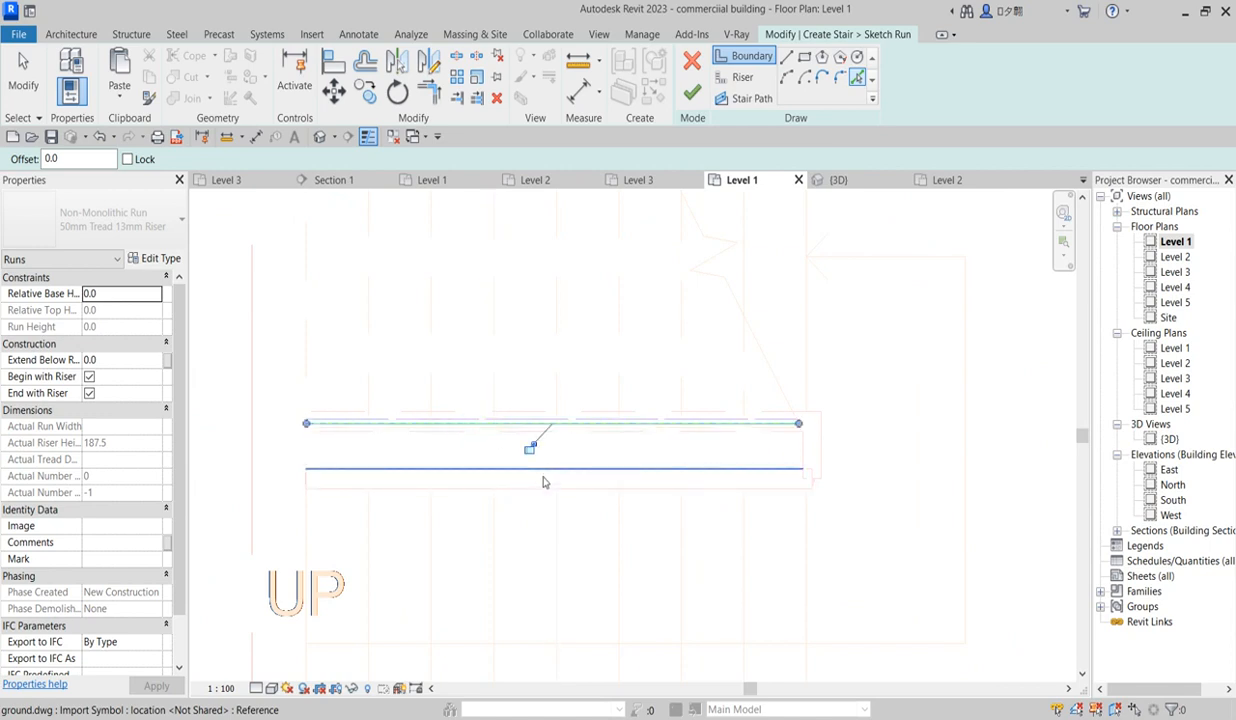
scroll(814, 495, "up", 2)
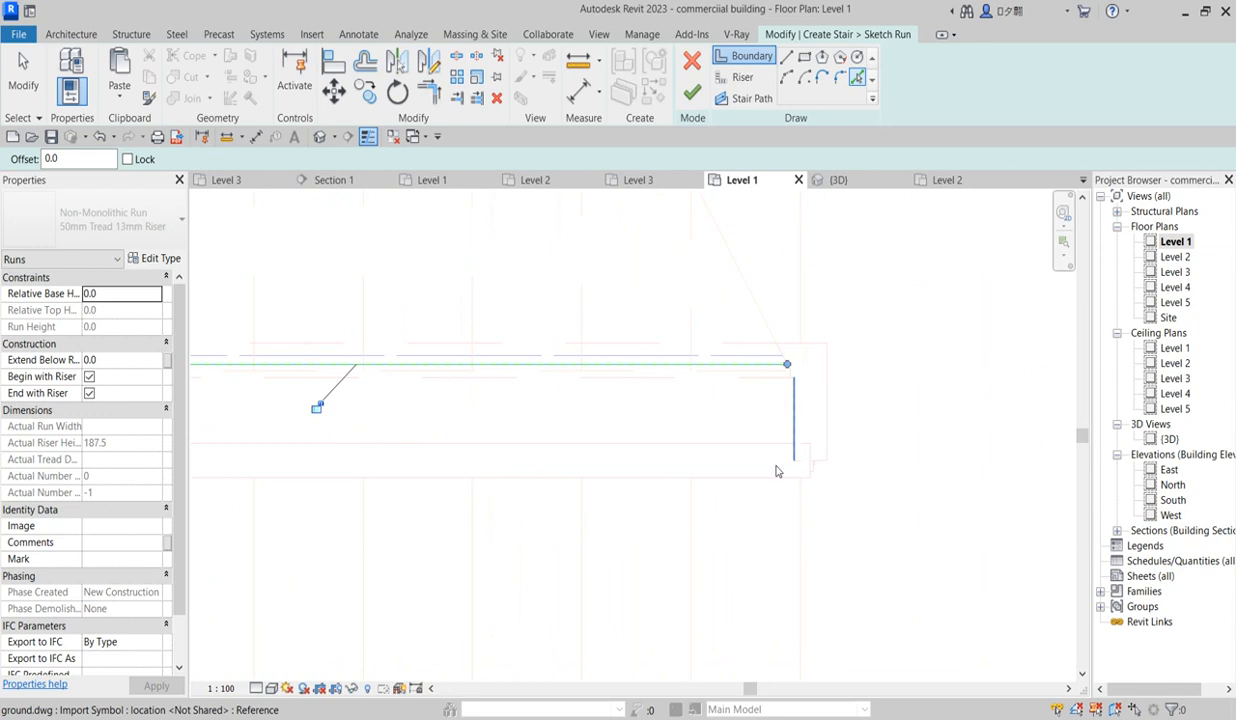
left_click(657, 449)
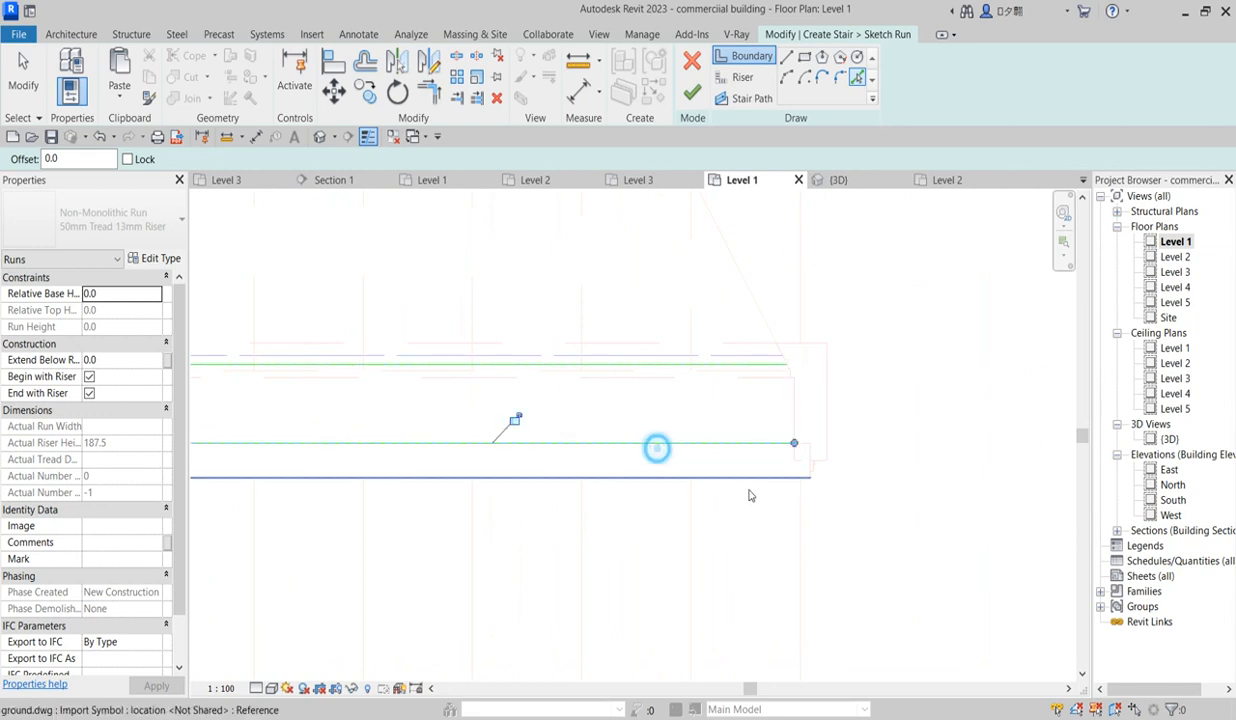
scroll(758, 516, "down", 2)
left_click(775, 452)
Step: Trim the inner boundary lines into clean corners at the landing end of the gap between the flights
key("Escape")
key("Escape")
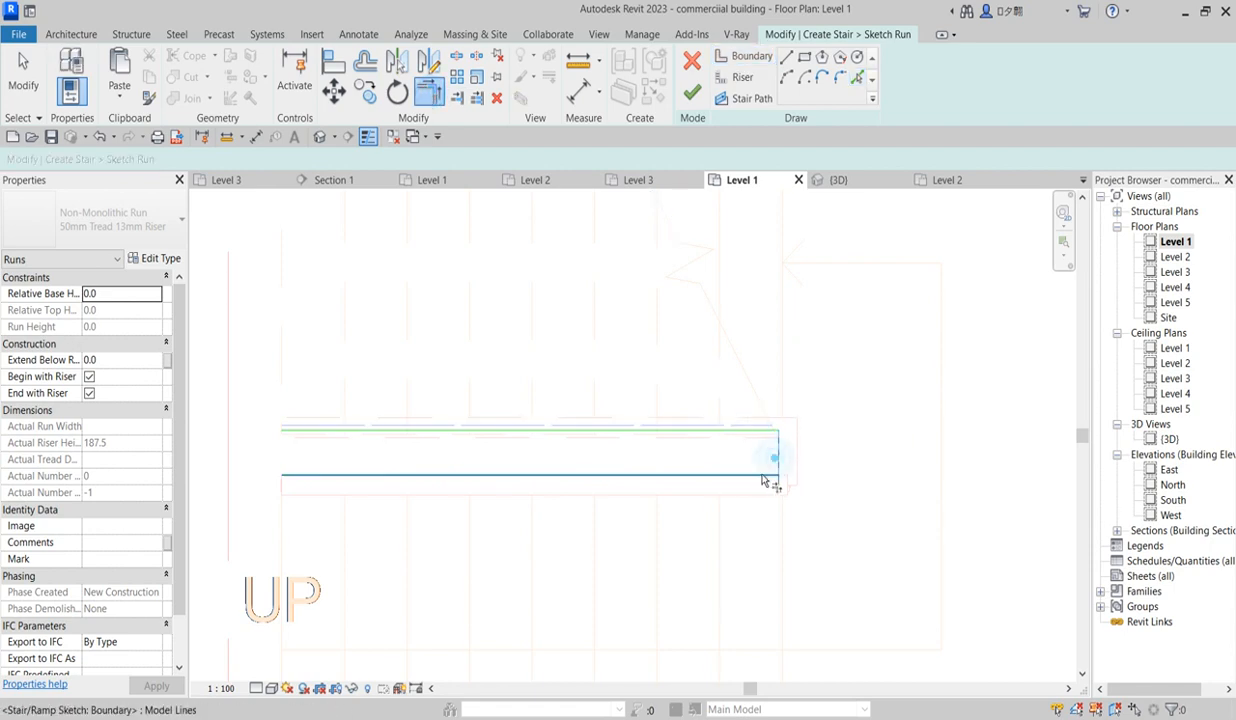
key("t")
key("r")
scroll(808, 452, "down", 5)
scroll(755, 497, "up", 3)
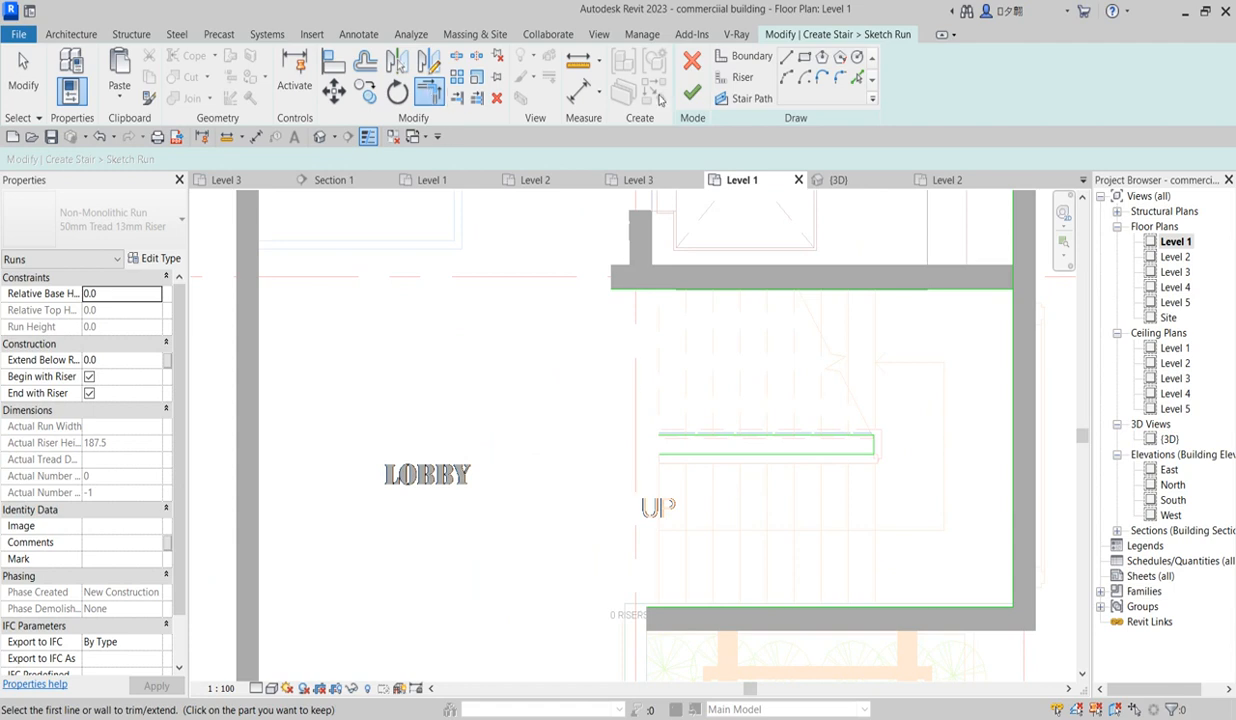
Step: Pick the imported plan's tread lines in the north flight as riser lines of the stair run
left_click(740, 80)
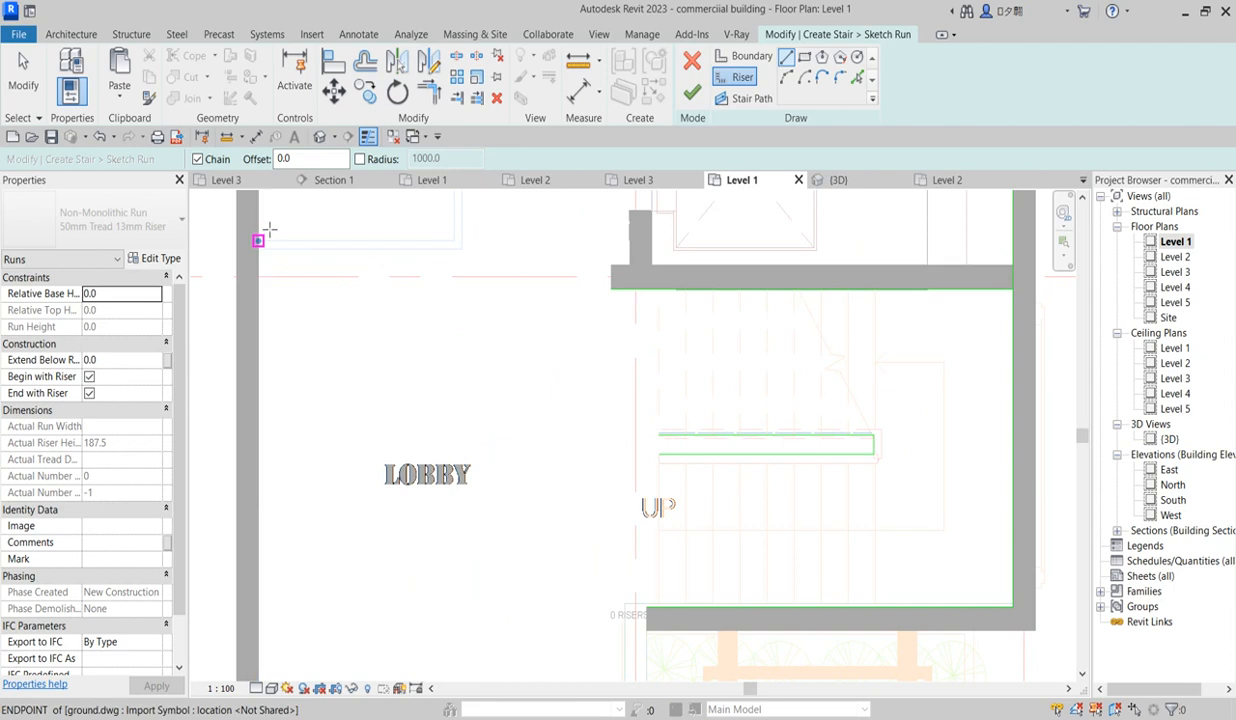
left_click(857, 77)
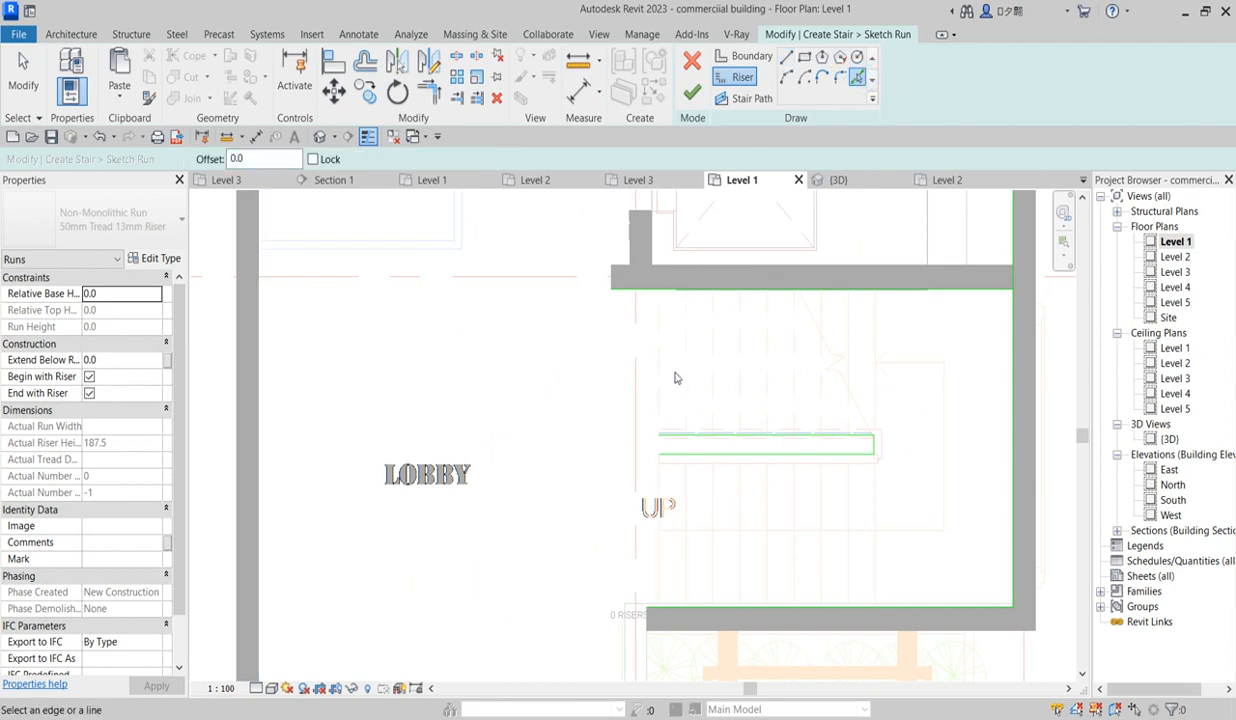
left_click(668, 378)
left_click(713, 376)
left_click(740, 362)
left_click(767, 360)
left_click(794, 360)
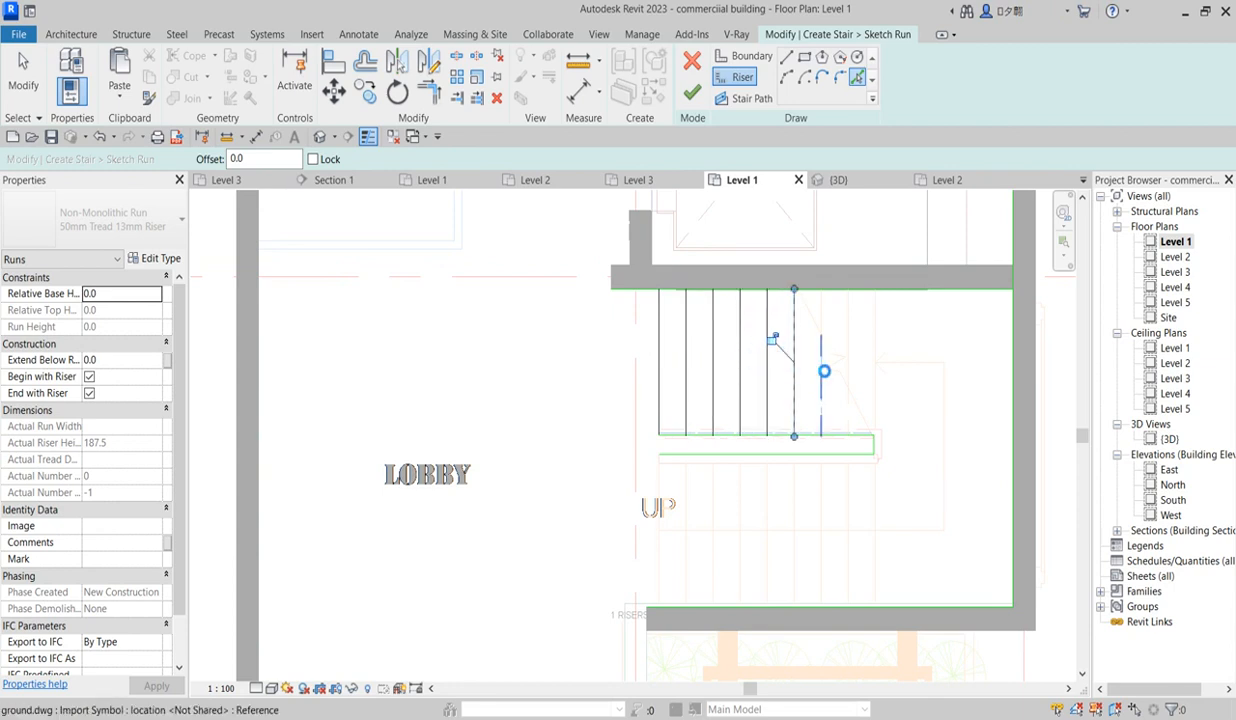
left_click(821, 355)
left_click(847, 340)
left_click(875, 336)
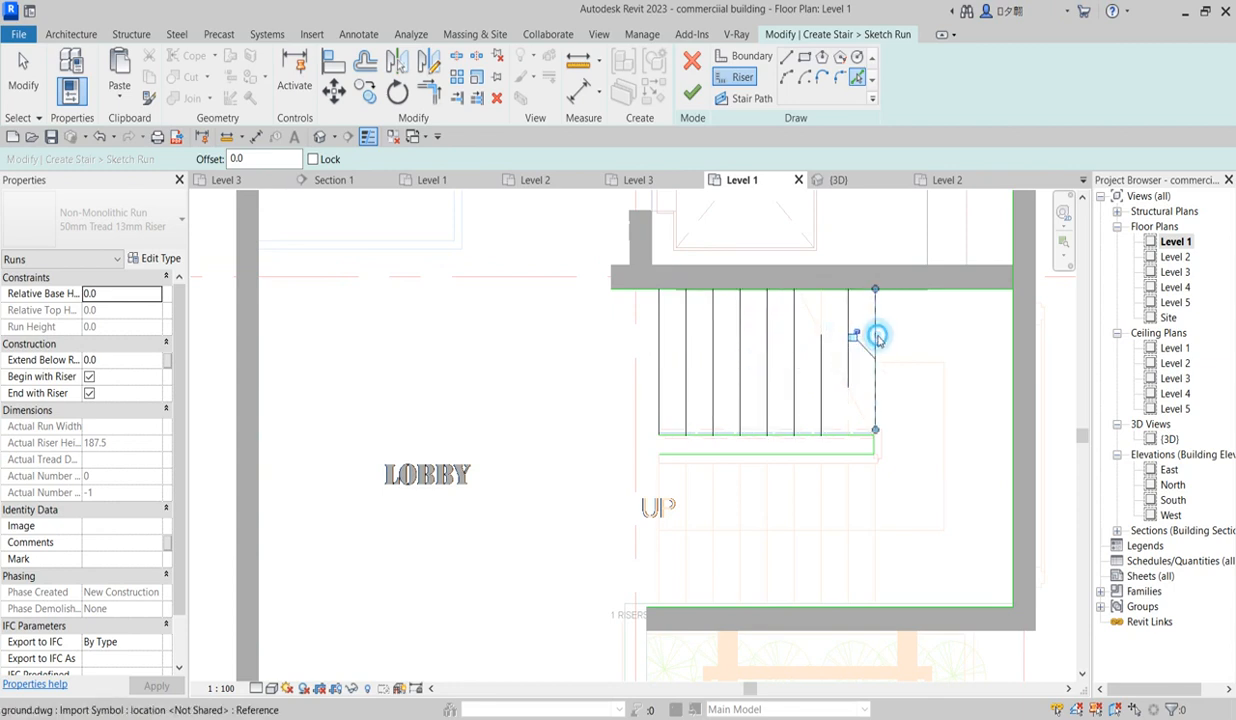
Step: Pick the imported plan's tread lines in the south flight as riser lines
scroll(868, 322, "down", 5)
scroll(778, 534, "up", 3)
scroll(740, 390, "up", 4)
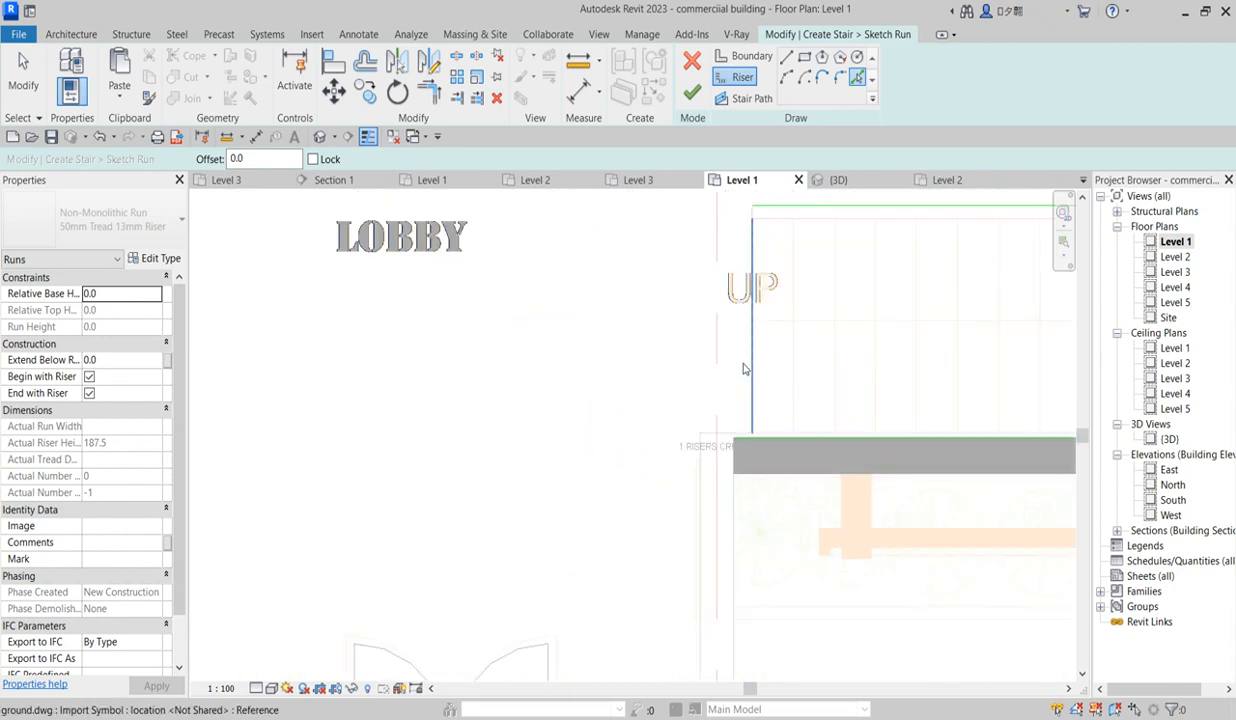
left_click(779, 350)
left_click(818, 352)
left_click(878, 379)
left_click(919, 364)
left_click(957, 364)
scroll(668, 389, "down", 3)
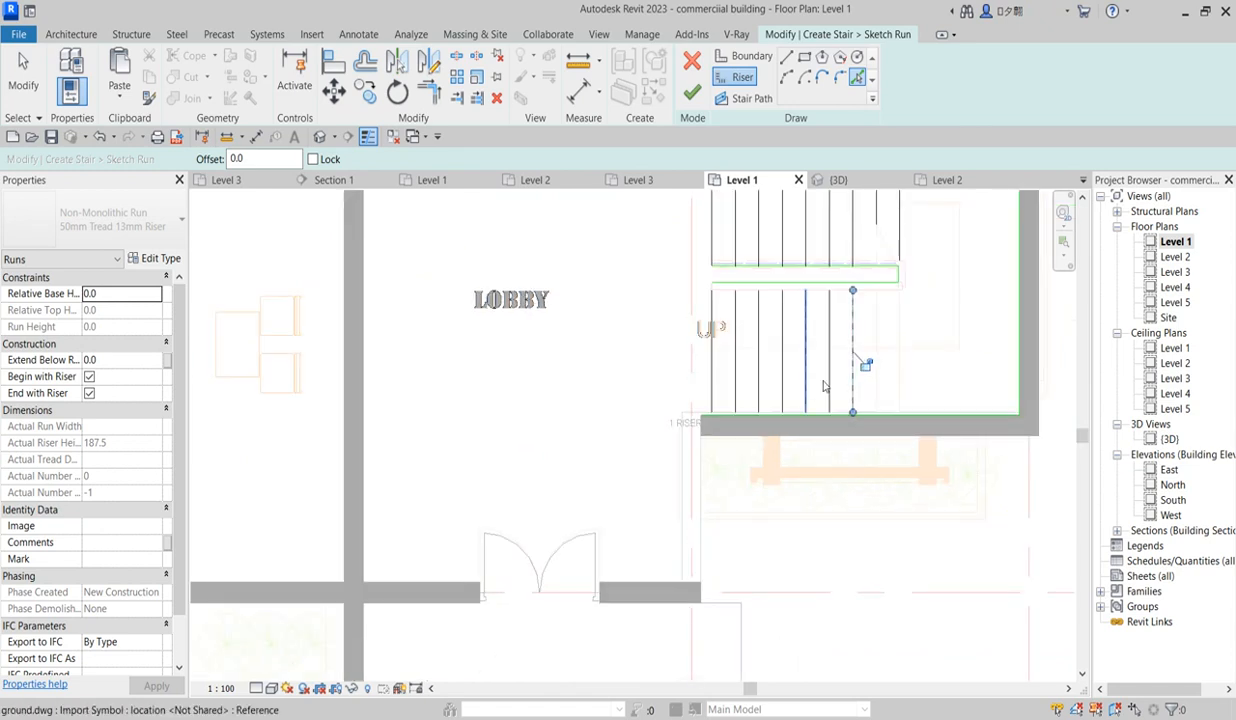
scroll(853, 407, "up", 2)
left_click(847, 401)
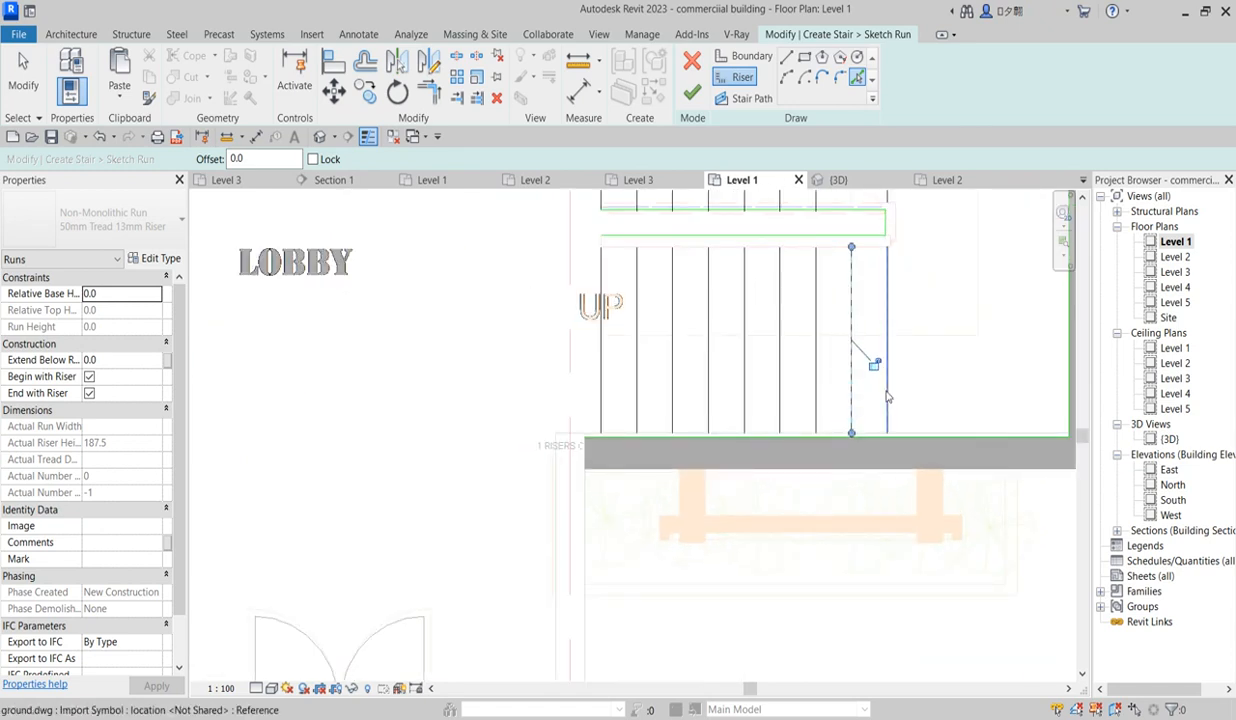
scroll(883, 386, "down", 2)
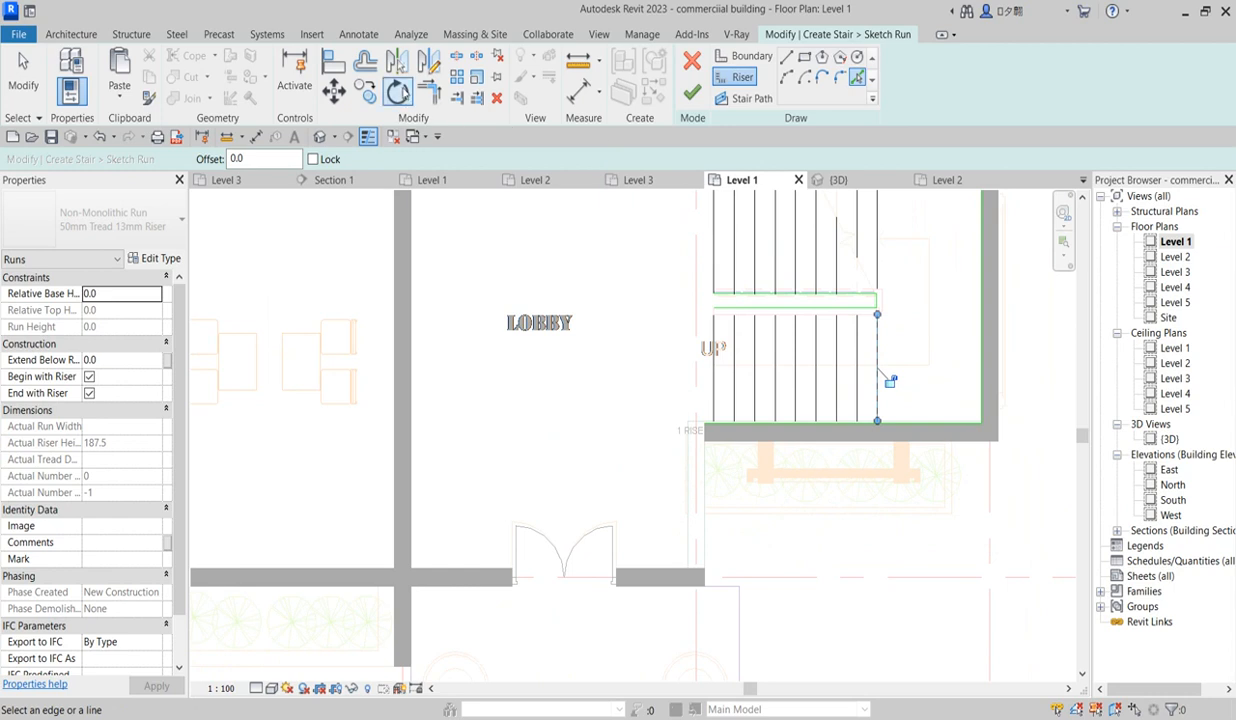
Step: Extend all the south flight's risers to the adjacent long boundary line of the gap between the flights
left_click(478, 99)
scroll(800, 330, "up", 2)
left_click(805, 287)
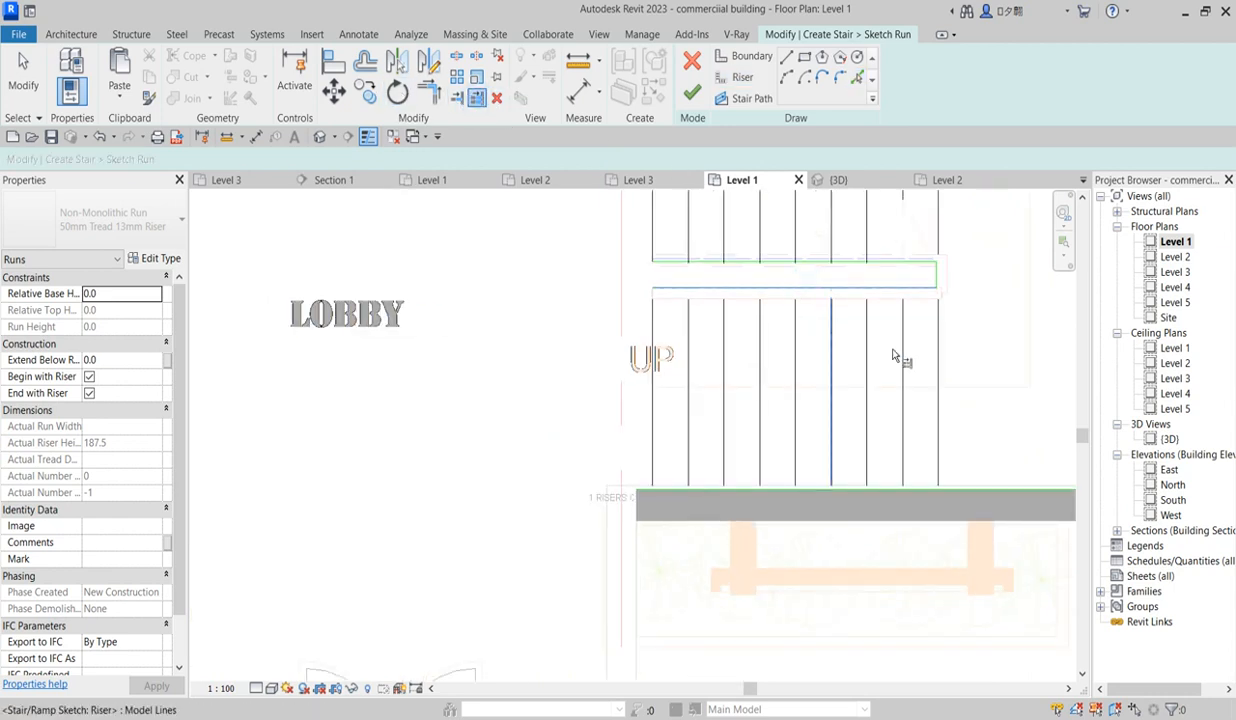
left_click_drag(978, 338, 621, 350)
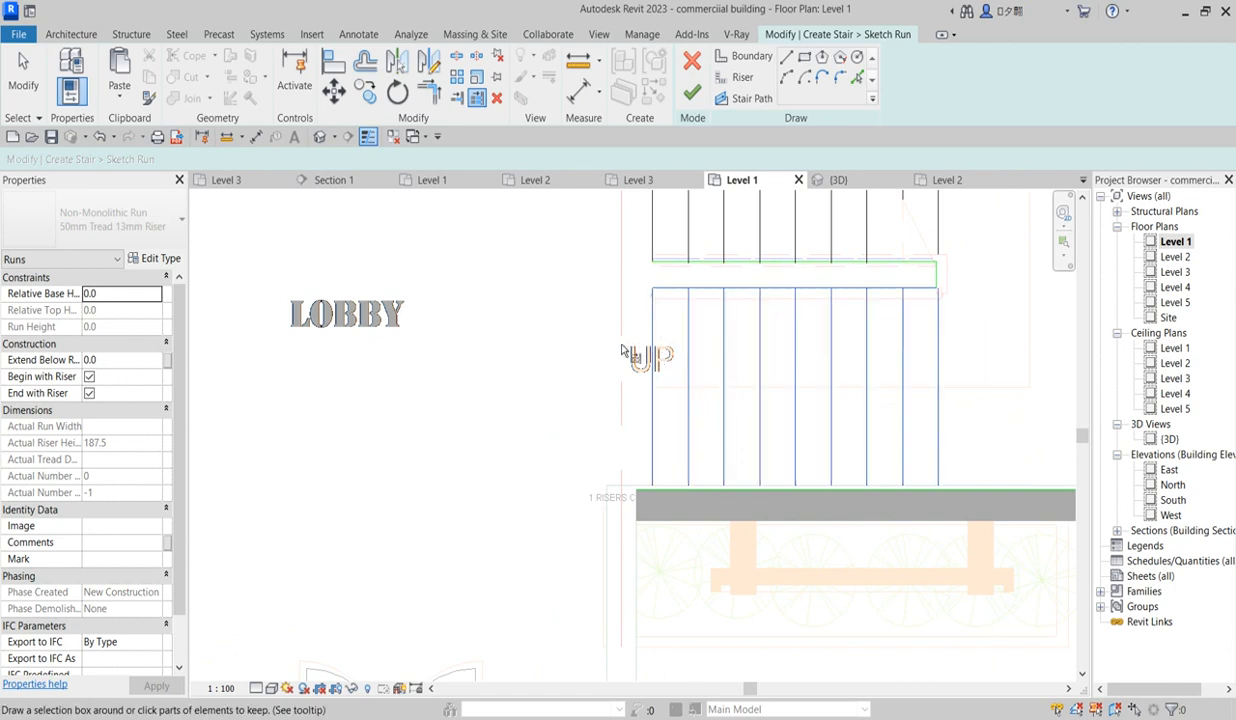
scroll(885, 448, "down", 3)
scroll(848, 291, "up", 4)
scroll(985, 354, "up", 3)
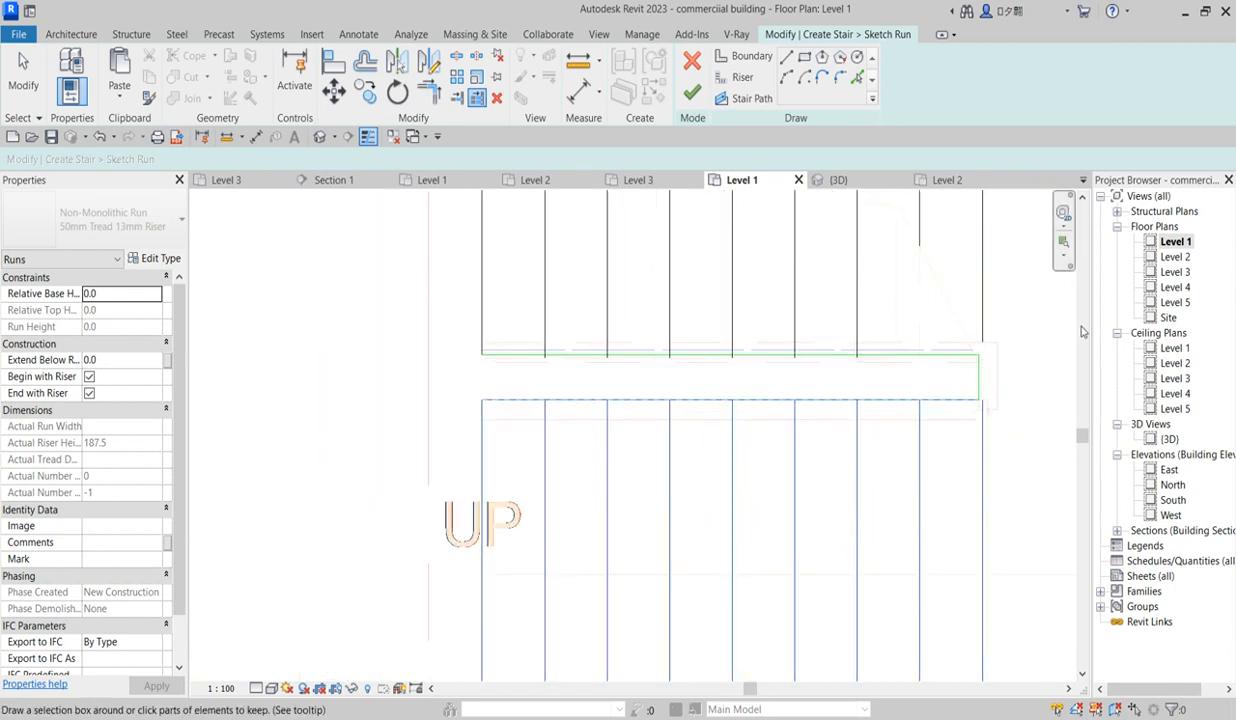
left_click(1081, 325)
Step: Extend the north flight's risers to the adjacent long boundary line of the gap between the flights
scroll(886, 383, "down", 3)
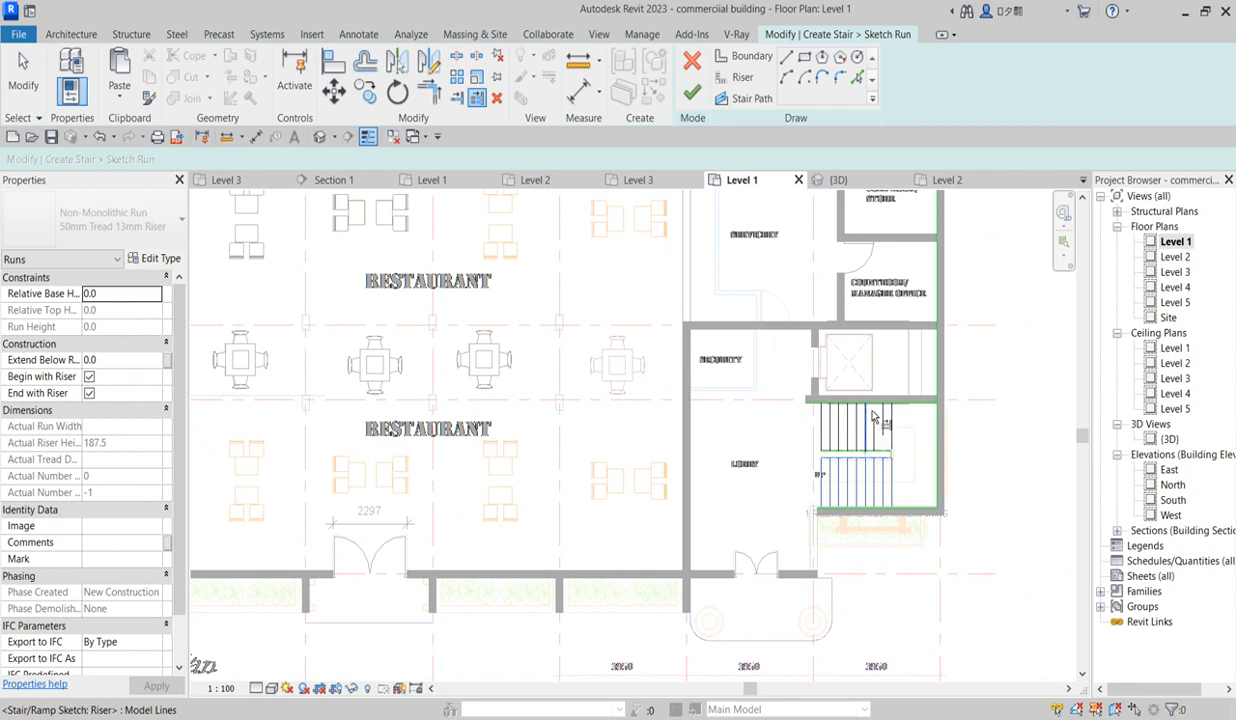
scroll(889, 494, "up", 4)
left_click(963, 444)
scroll(884, 485, "up", 2)
left_click(884, 485)
left_click(978, 420)
scroll(632, 436, "down", 2)
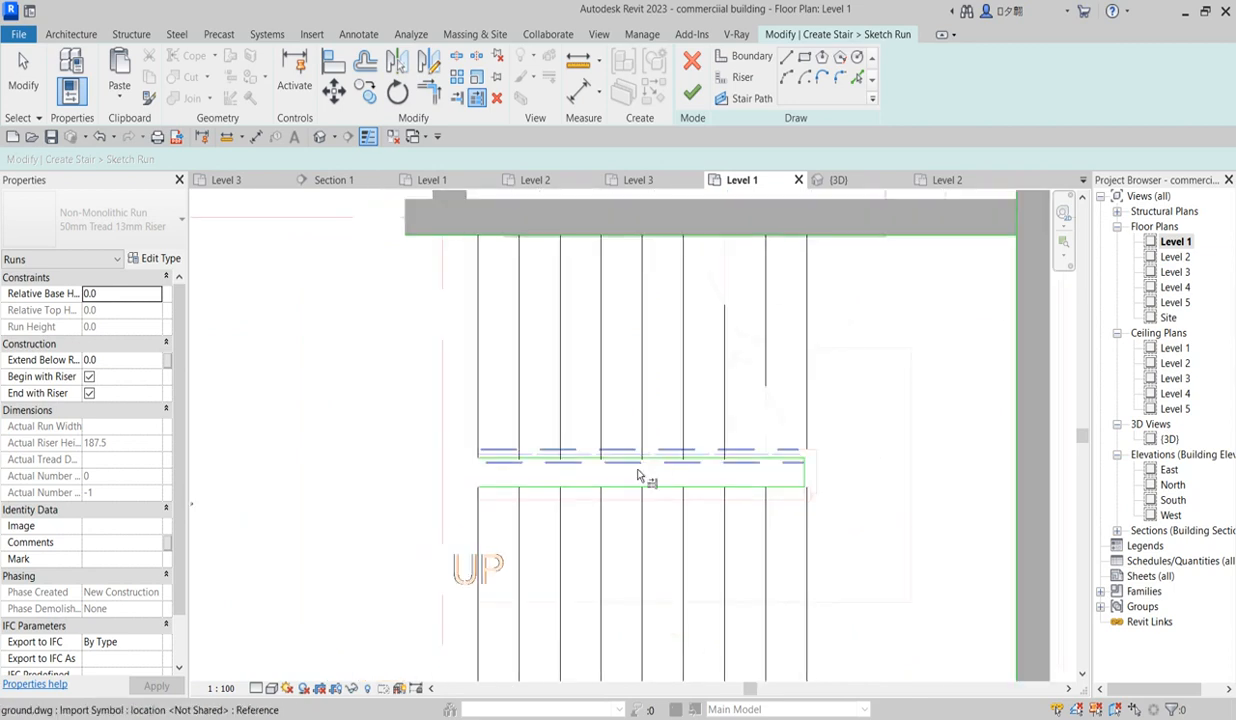
scroll(602, 463, "up", 1)
left_click(614, 458)
left_click_drag(930, 398, 407, 352)
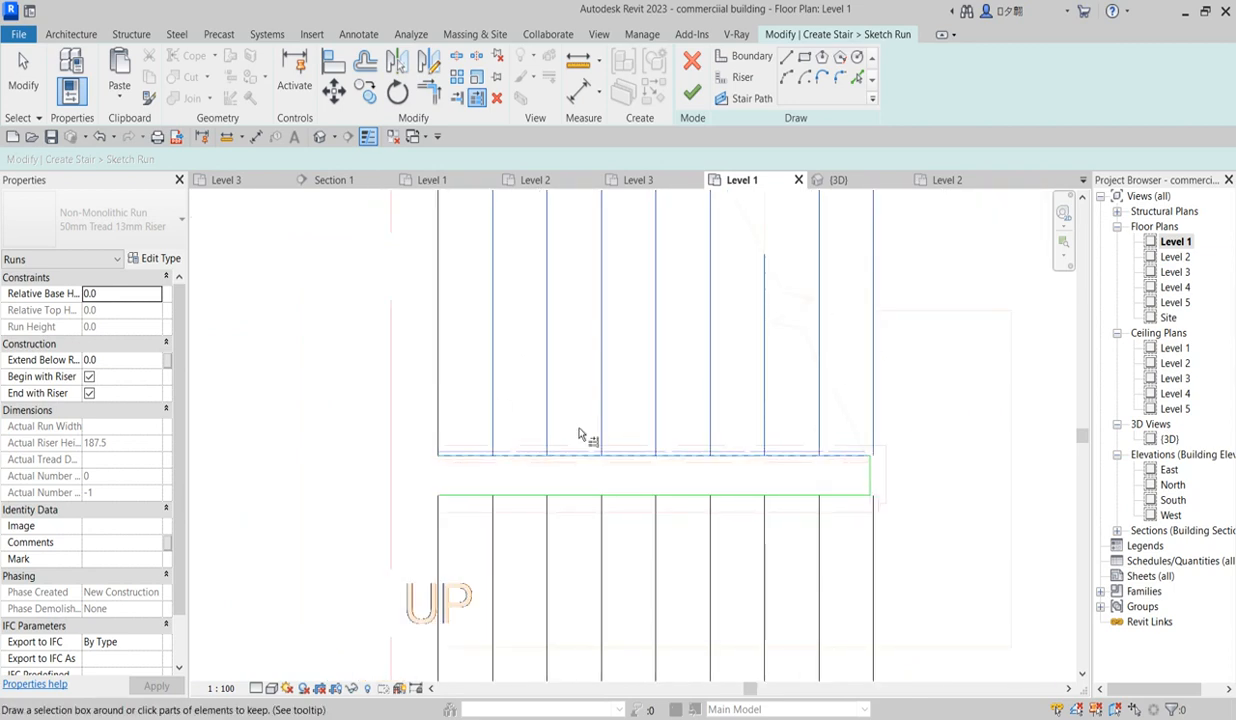
Step: Extend the north flight's short riser to the boundary line along the lift-side wall
scroll(578, 434, "down", 2)
scroll(766, 284, "up", 2)
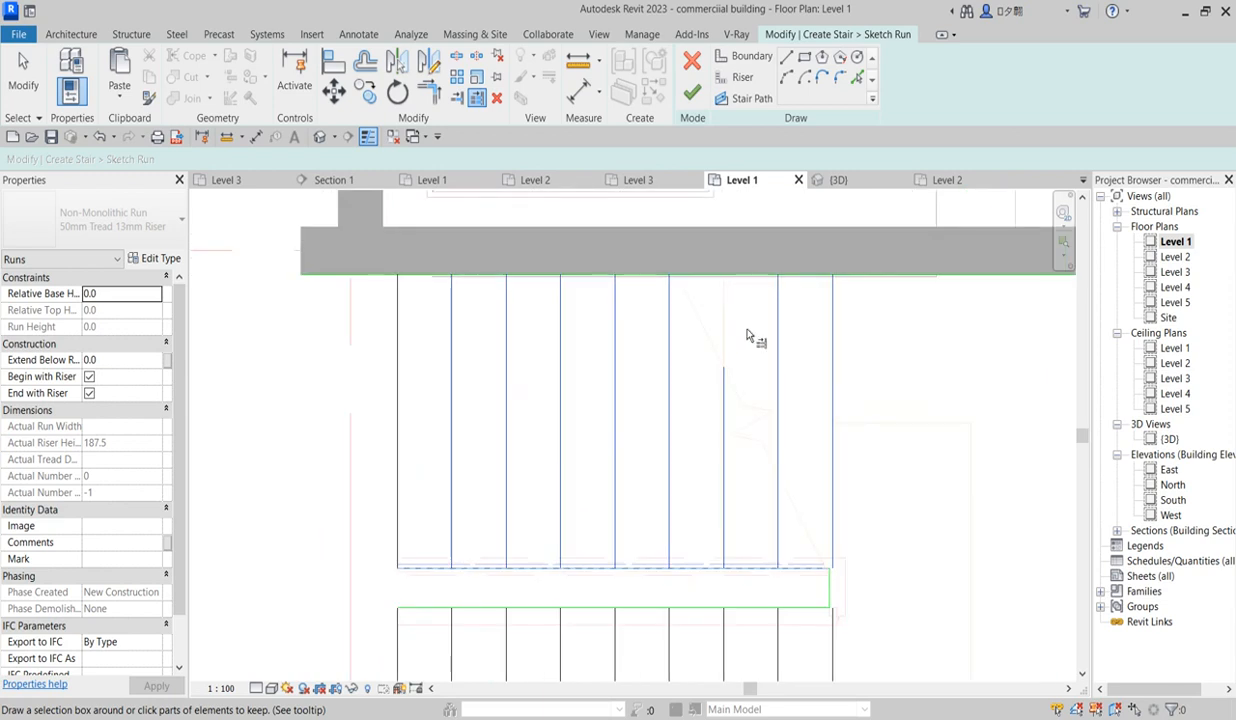
scroll(850, 283, "up", 2)
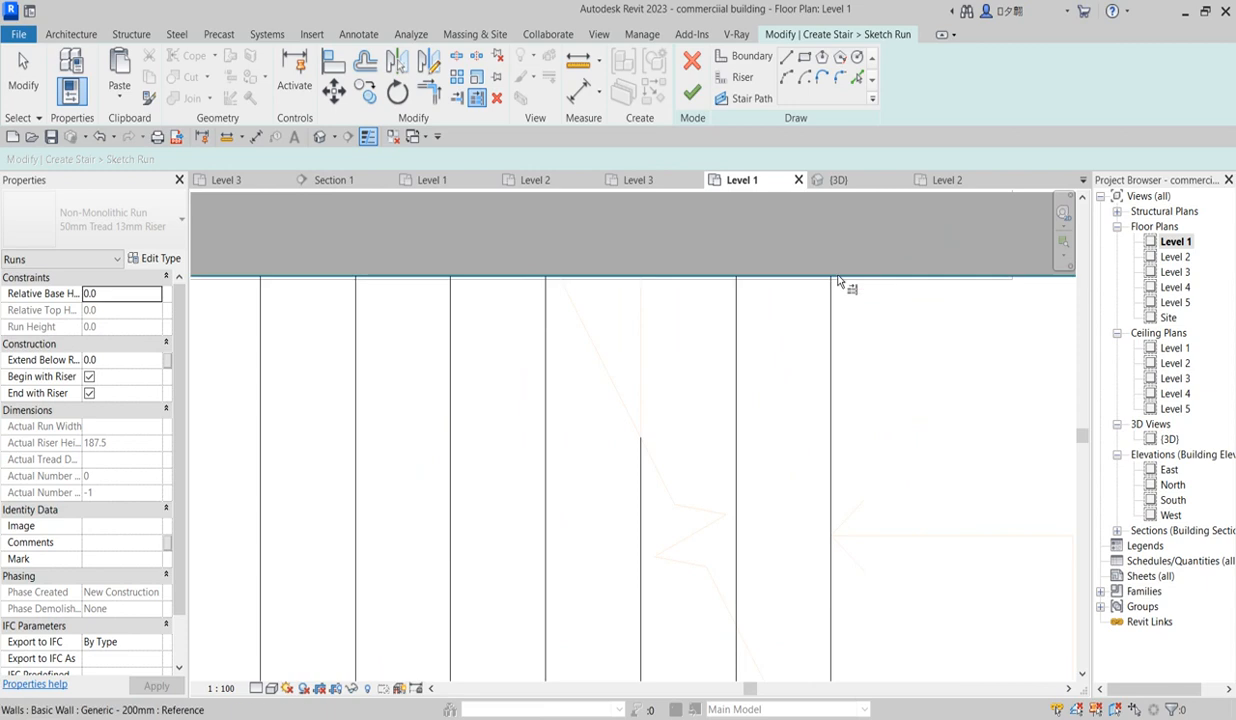
scroll(797, 441, "down", 2)
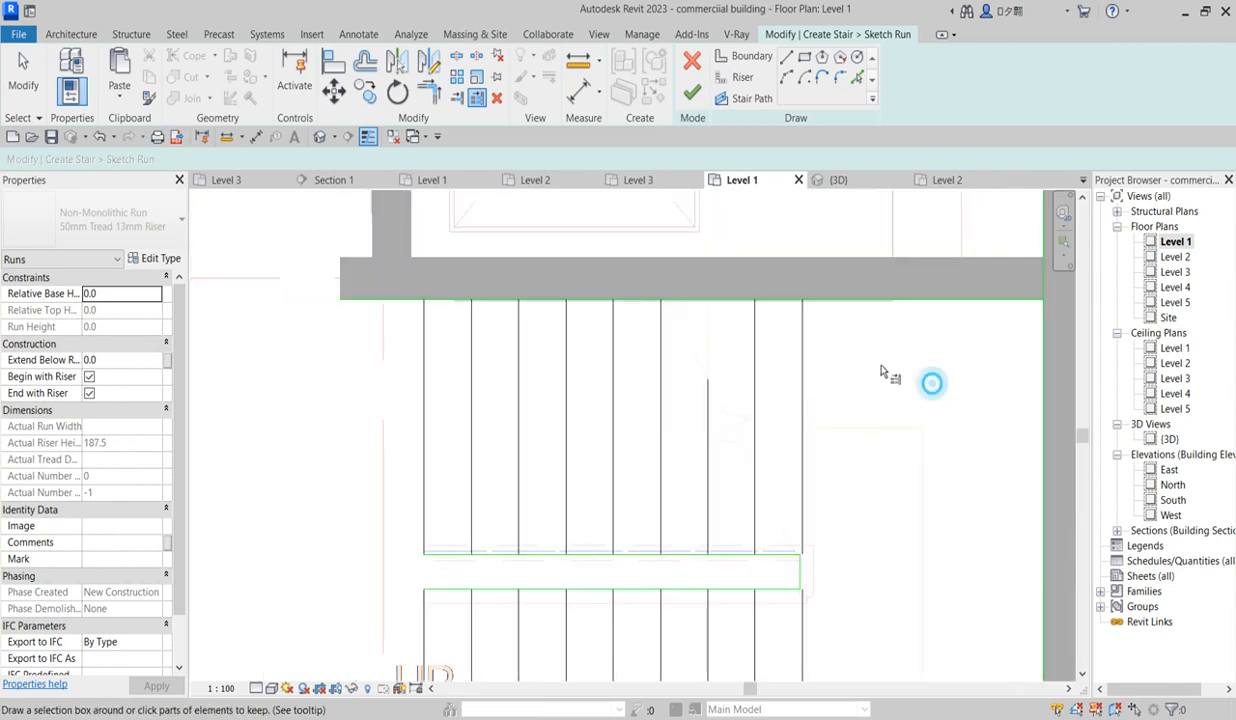
scroll(682, 306, "up", 2)
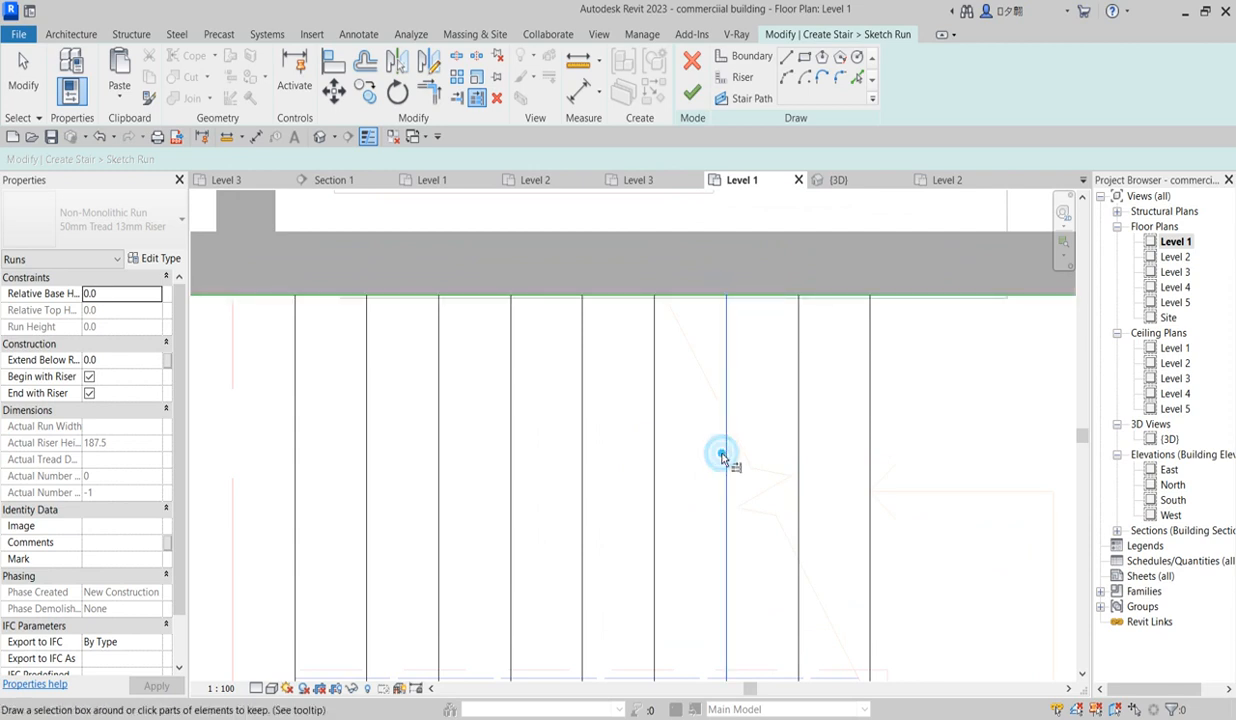
scroll(723, 450, "down", 3)
scroll(848, 419, "down", 3)
scroll(888, 421, "up", 4)
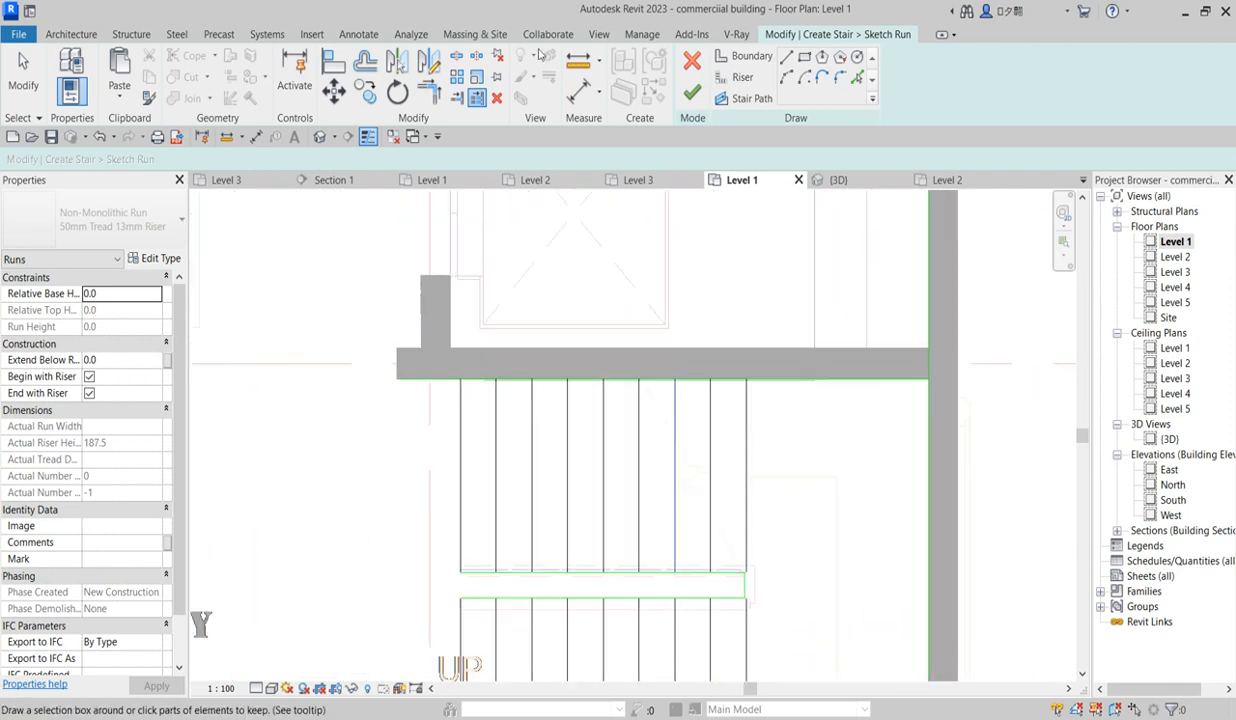
Step: Trim the outer boundary lines into clean corners at both ends of the landing wall
left_click(428, 91)
left_click(884, 378)
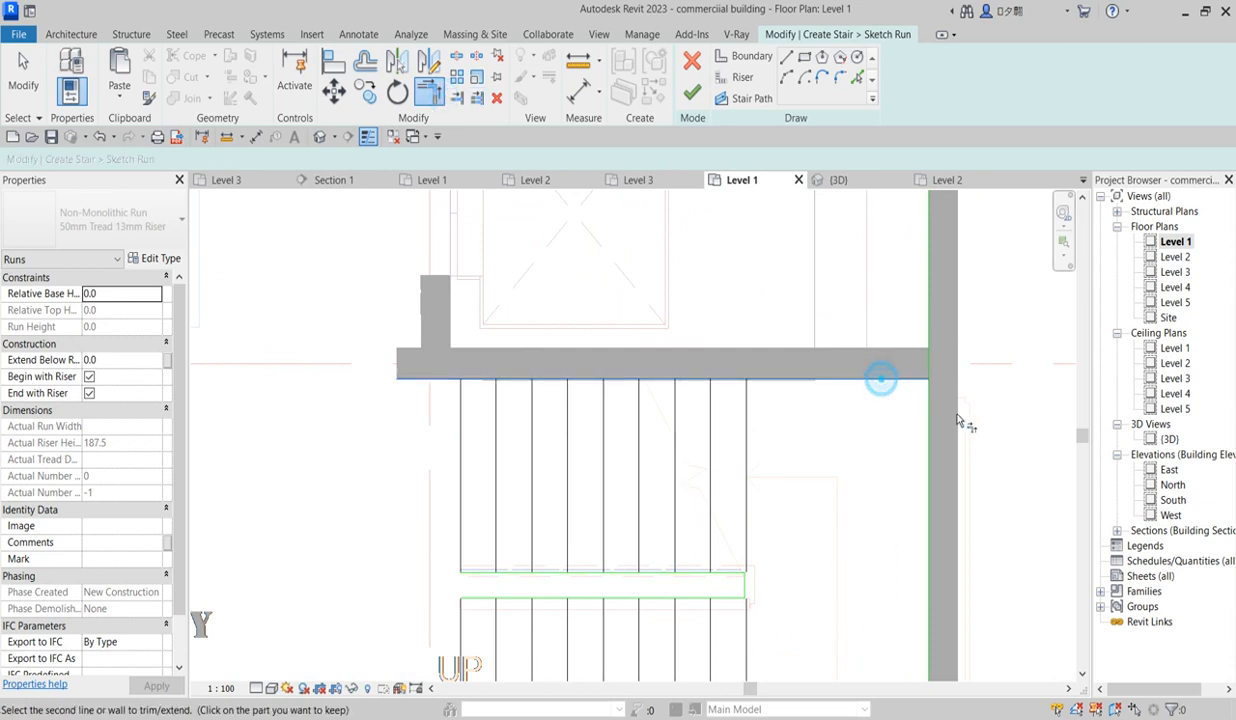
scroll(927, 408, "down", 3)
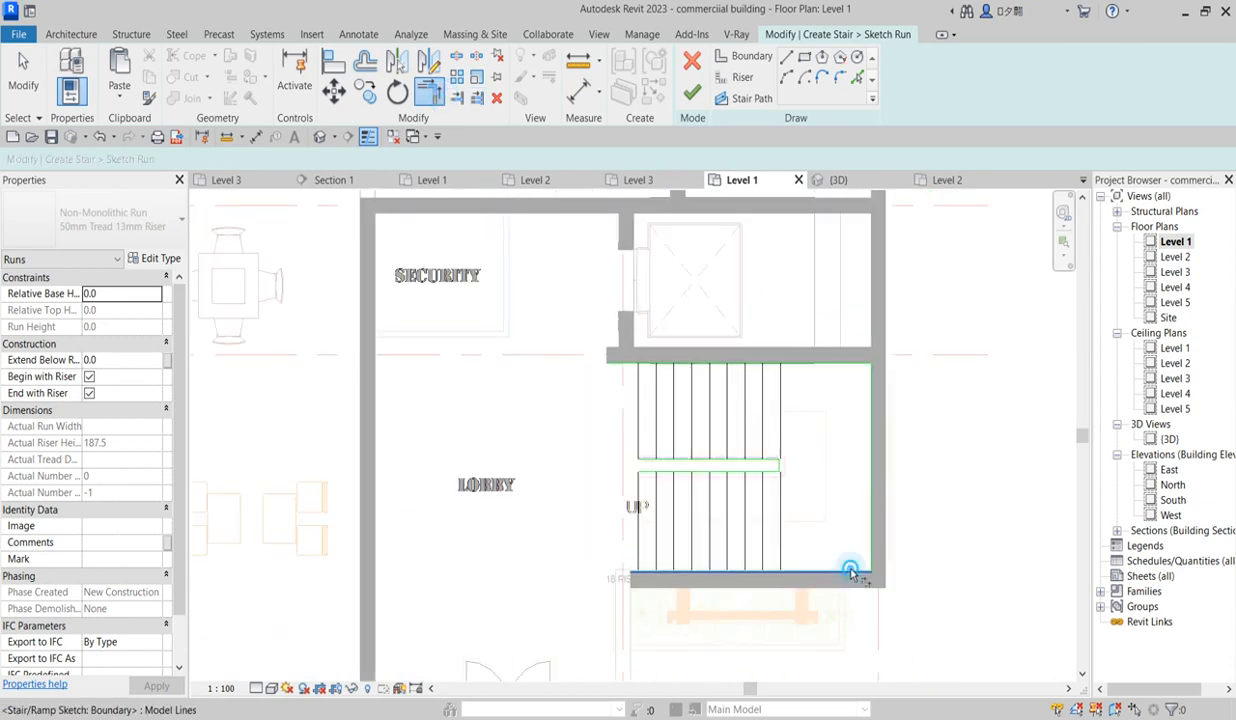
left_click(876, 551)
Step: Trim the lobby-end risers of both flights into corners with the outer boundary lines and the inner gap lines
scroll(628, 558, "up", 2)
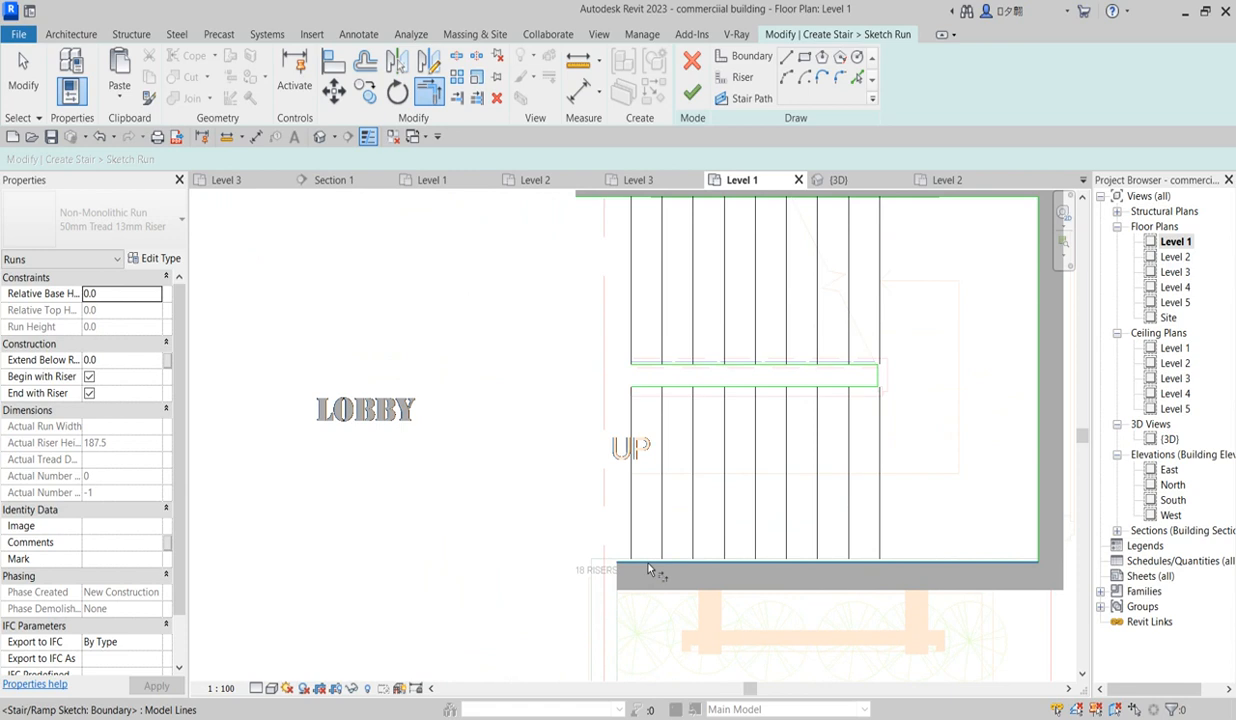
left_click(630, 521)
left_click(632, 234)
scroll(654, 359, "up", 2)
left_click(645, 363)
left_click(617, 336)
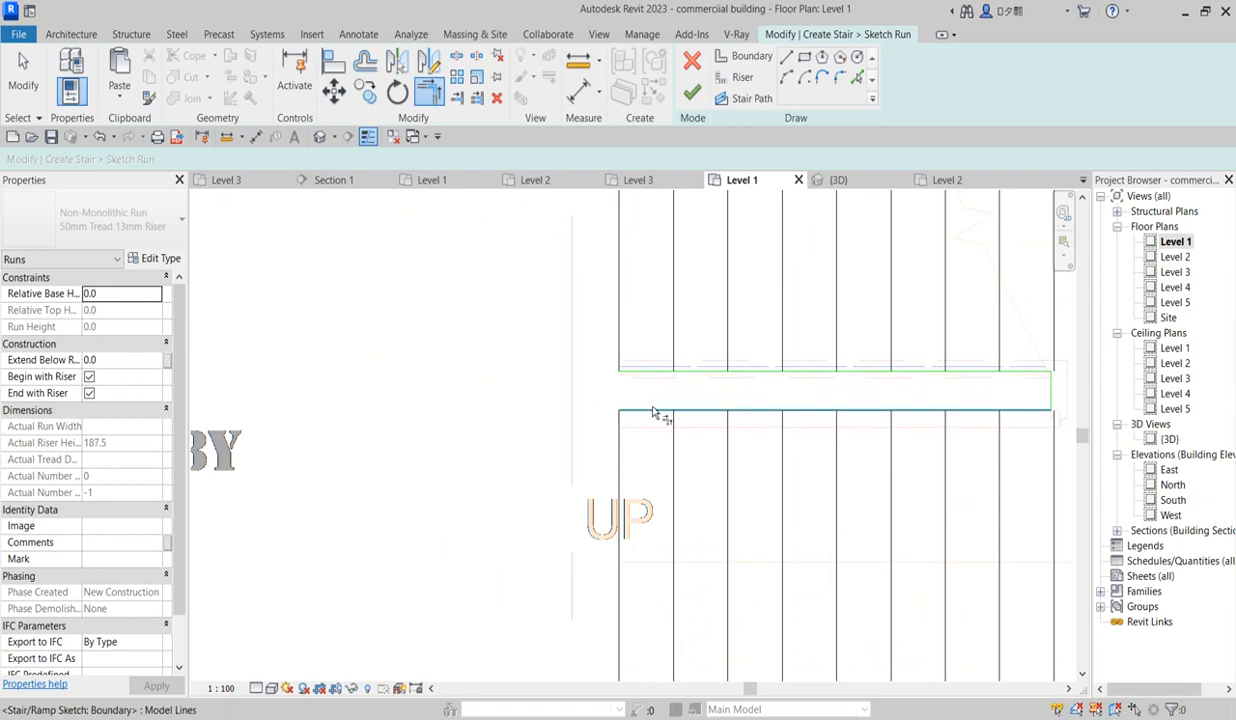
left_click(620, 440)
scroll(620, 440, "down", 3)
scroll(731, 472, "up", 5)
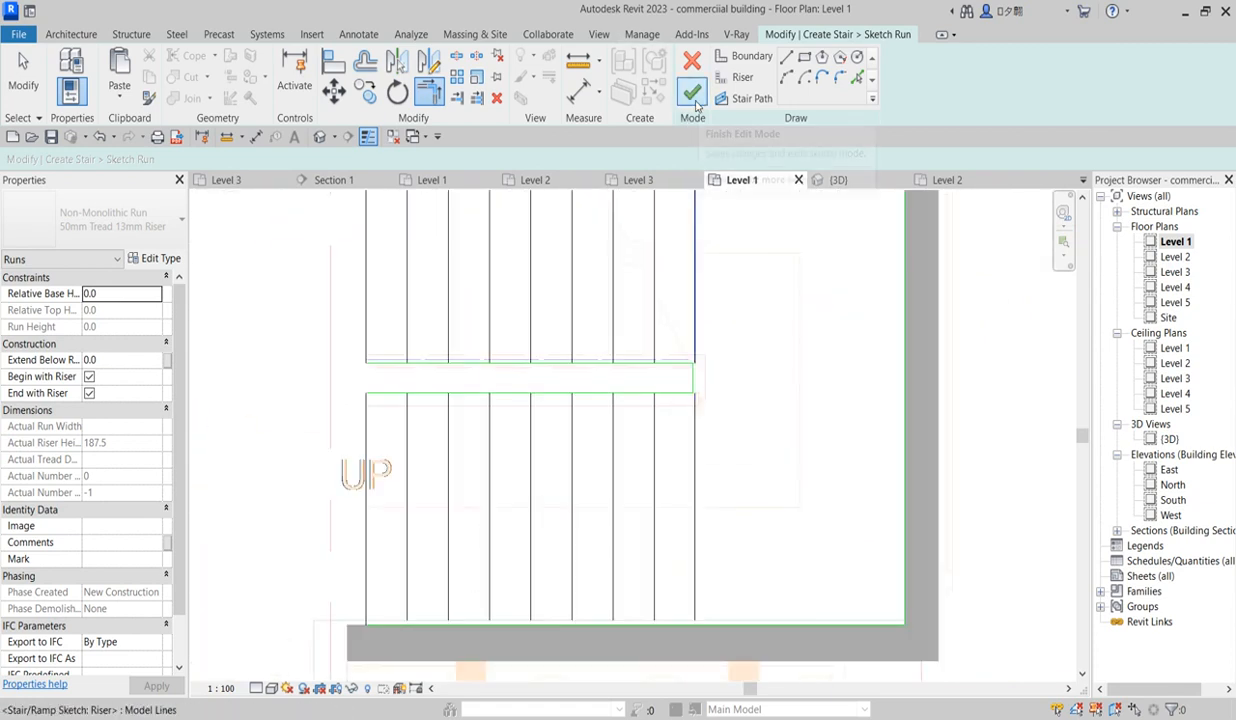
scroll(711, 428, "up", 2)
scroll(660, 284, "up", 1)
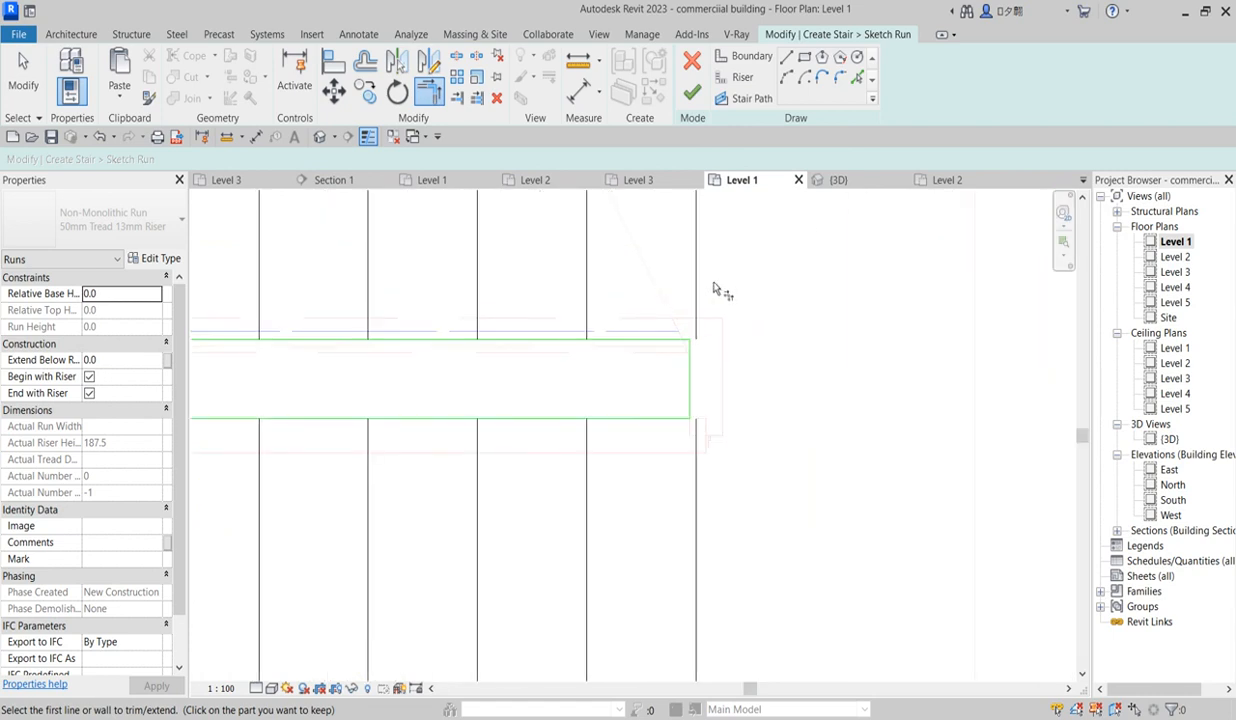
scroll(700, 335, "up", 1)
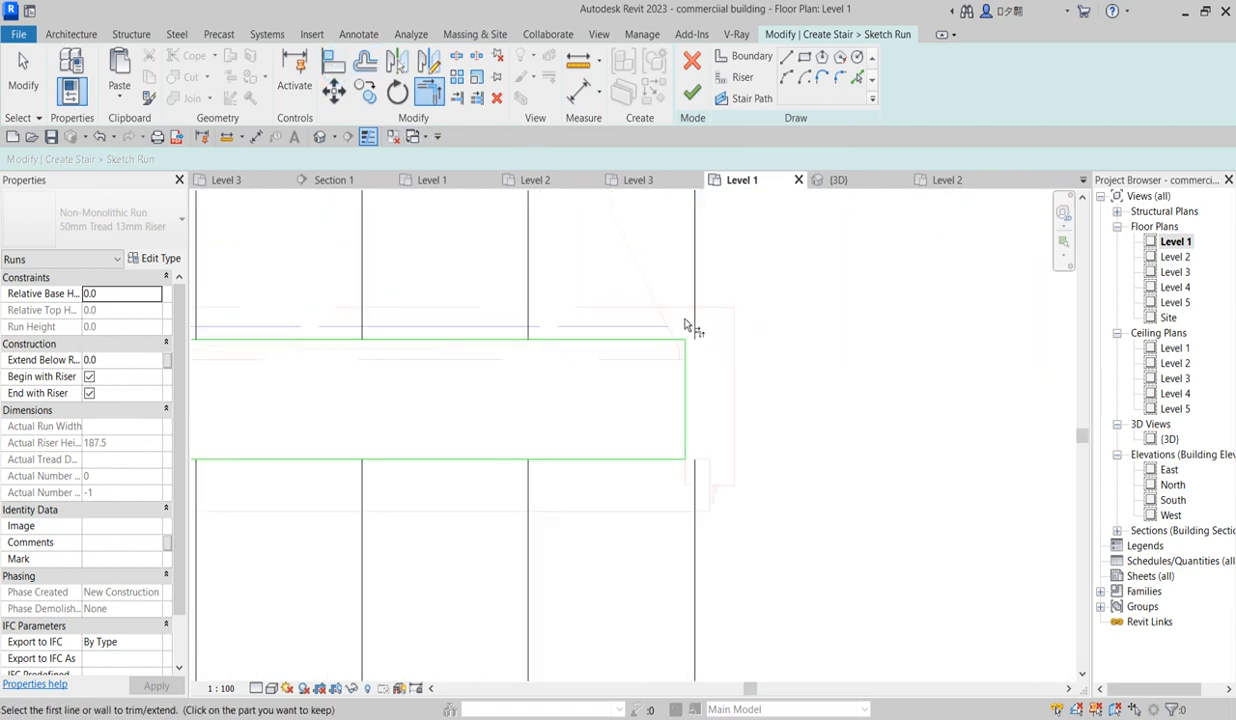
left_click(693, 264)
left_click(782, 373)
left_click(696, 295)
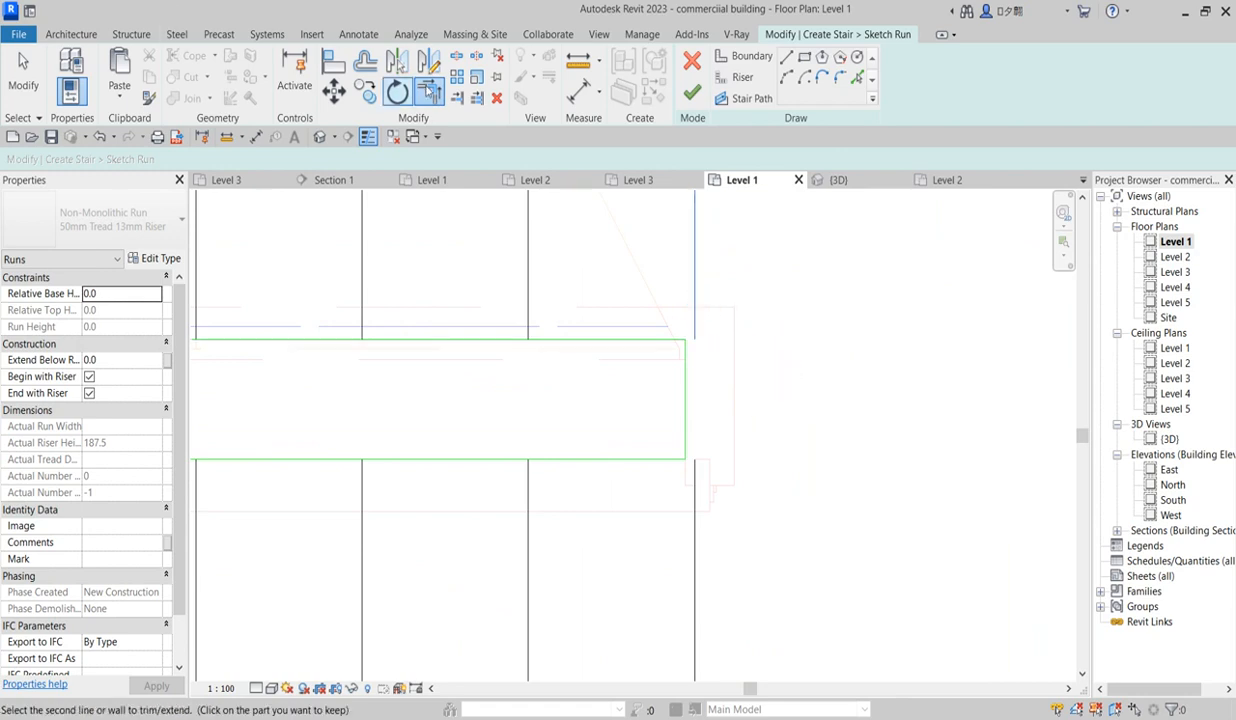
Step: Align the short end of the inner gap boundary with the last riser at the landing
left_click(344, 65)
left_click(698, 276)
left_click(684, 395)
scroll(699, 407, "down", 3)
scroll(731, 458, "down", 1)
right_click(781, 420)
left_click(805, 418)
right_click(795, 290)
left_click(804, 299)
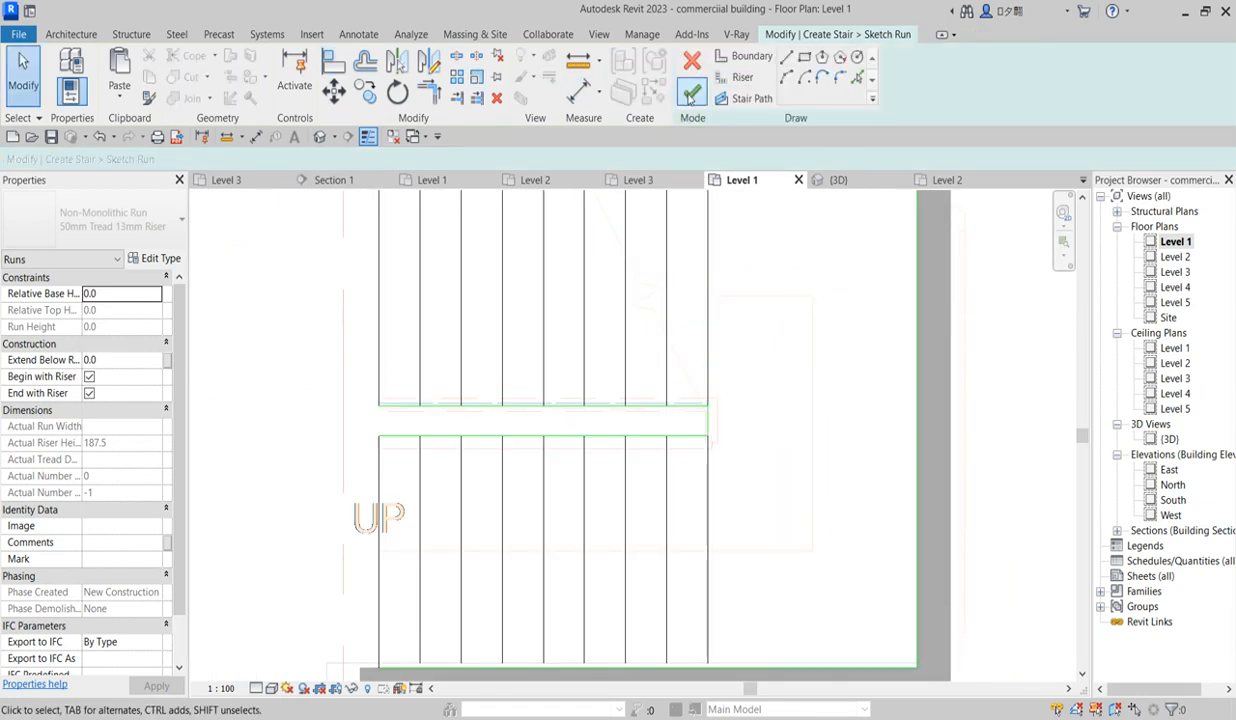
Step: Try to finish the stair run sketch
left_click(690, 95)
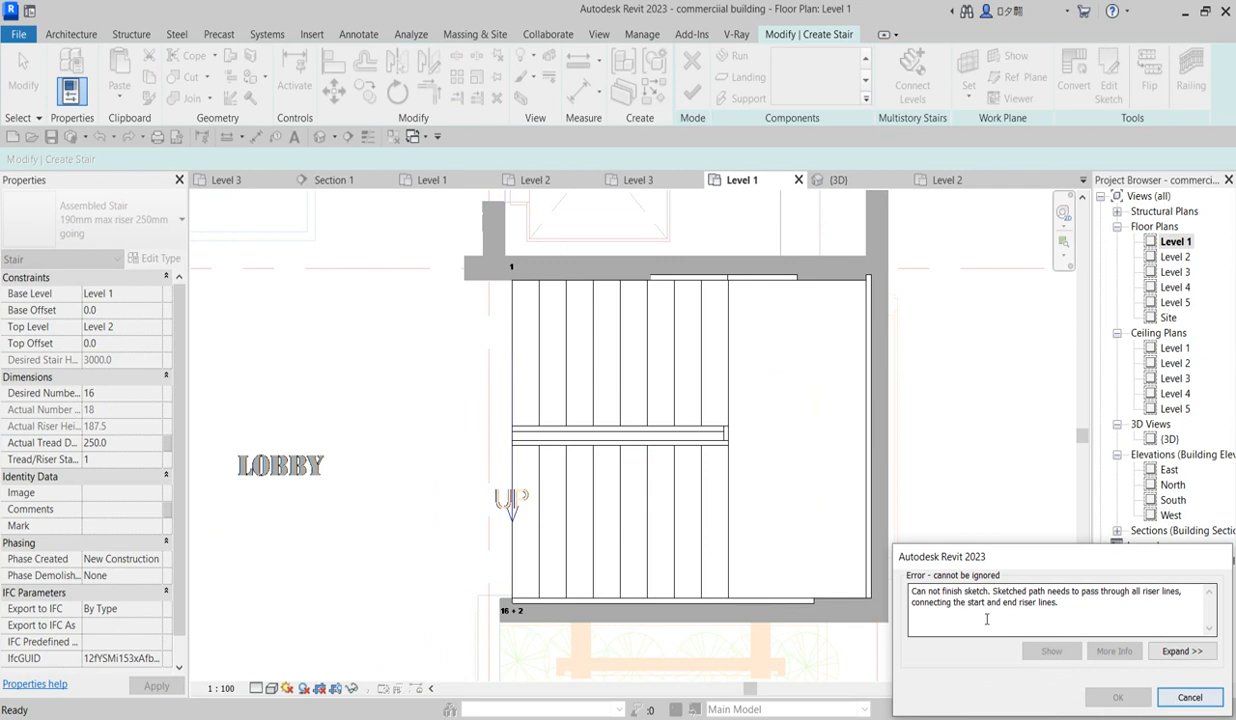
left_click(1189, 697)
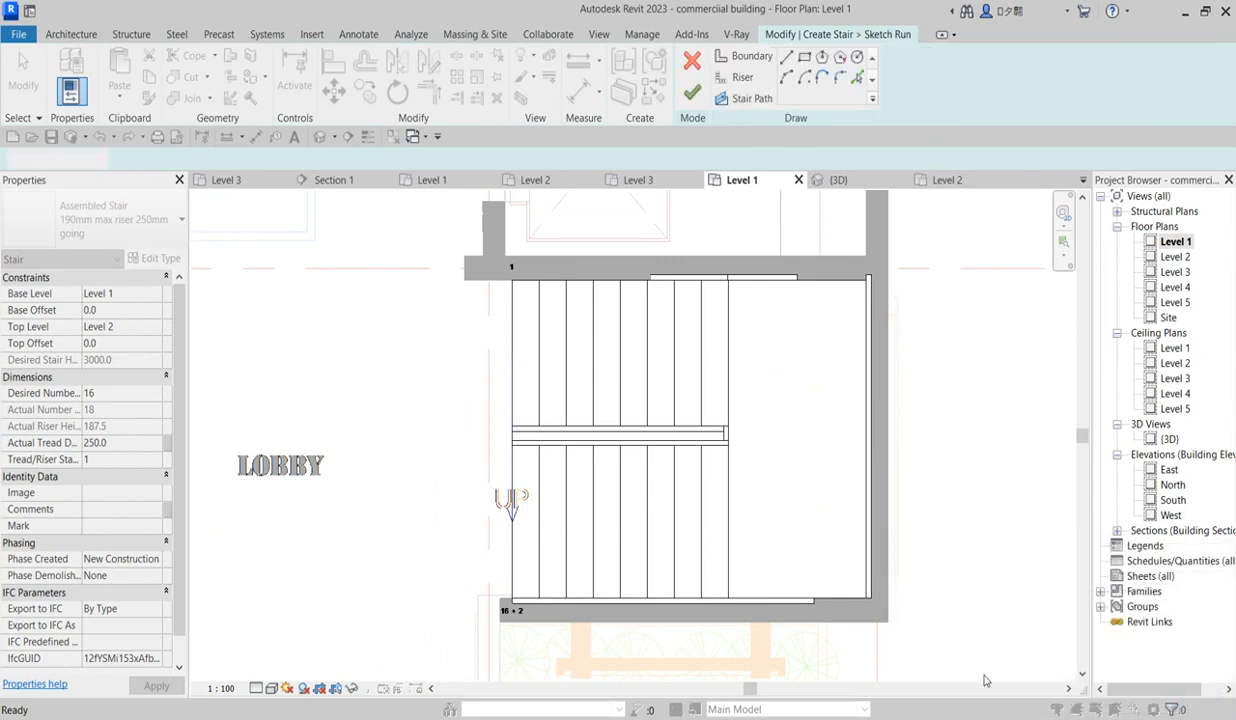
Step: Pick the imported plan's walking line along the south flight and around the landing as the stair path
left_click(745, 102)
scroll(579, 548, "up", 1)
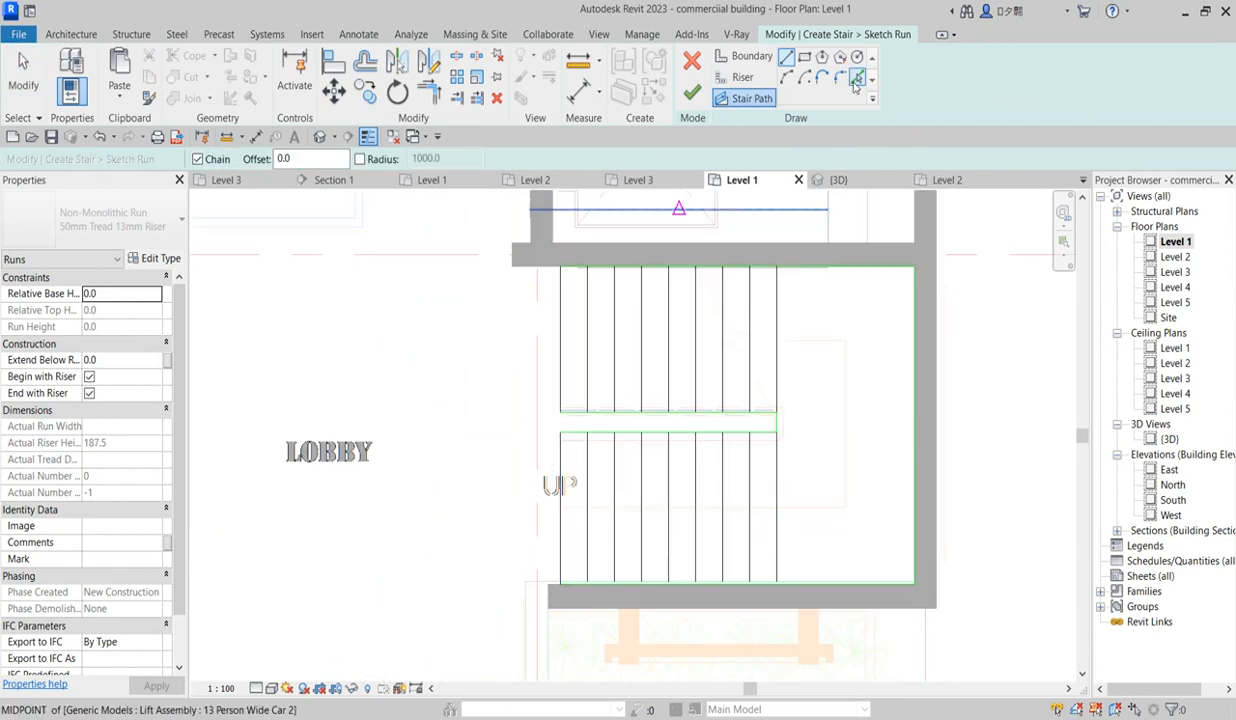
left_click(857, 79)
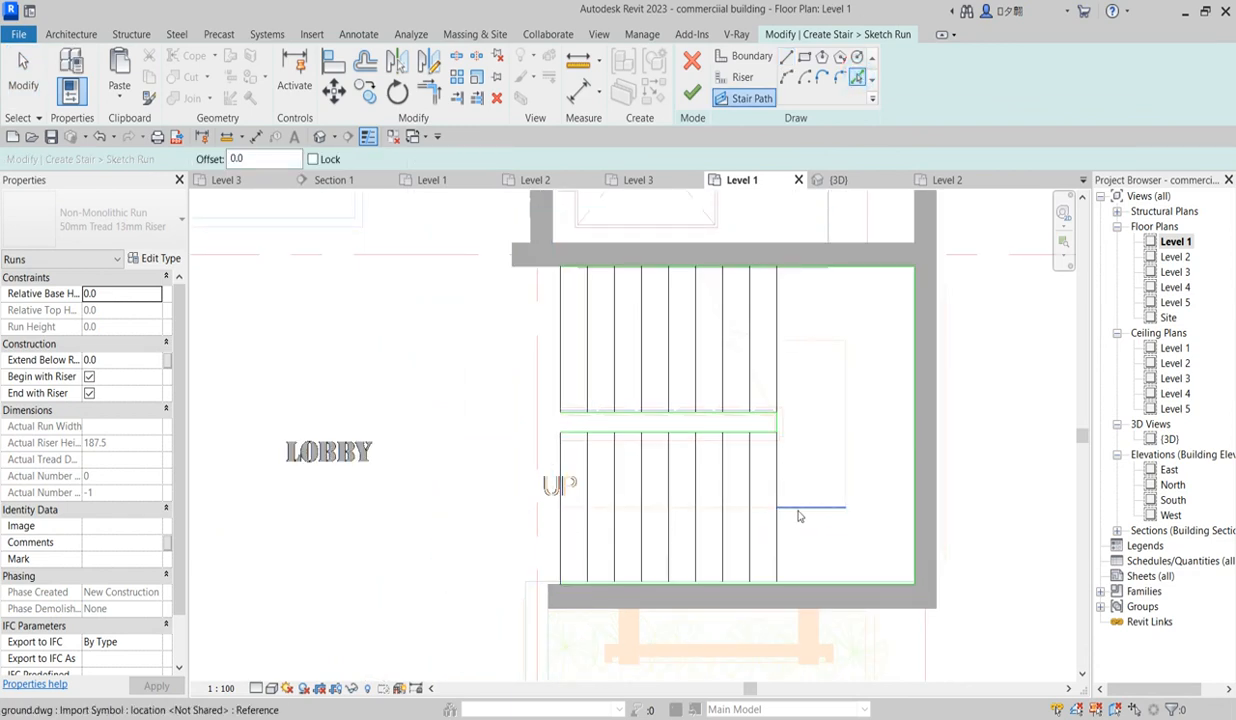
left_click(629, 514)
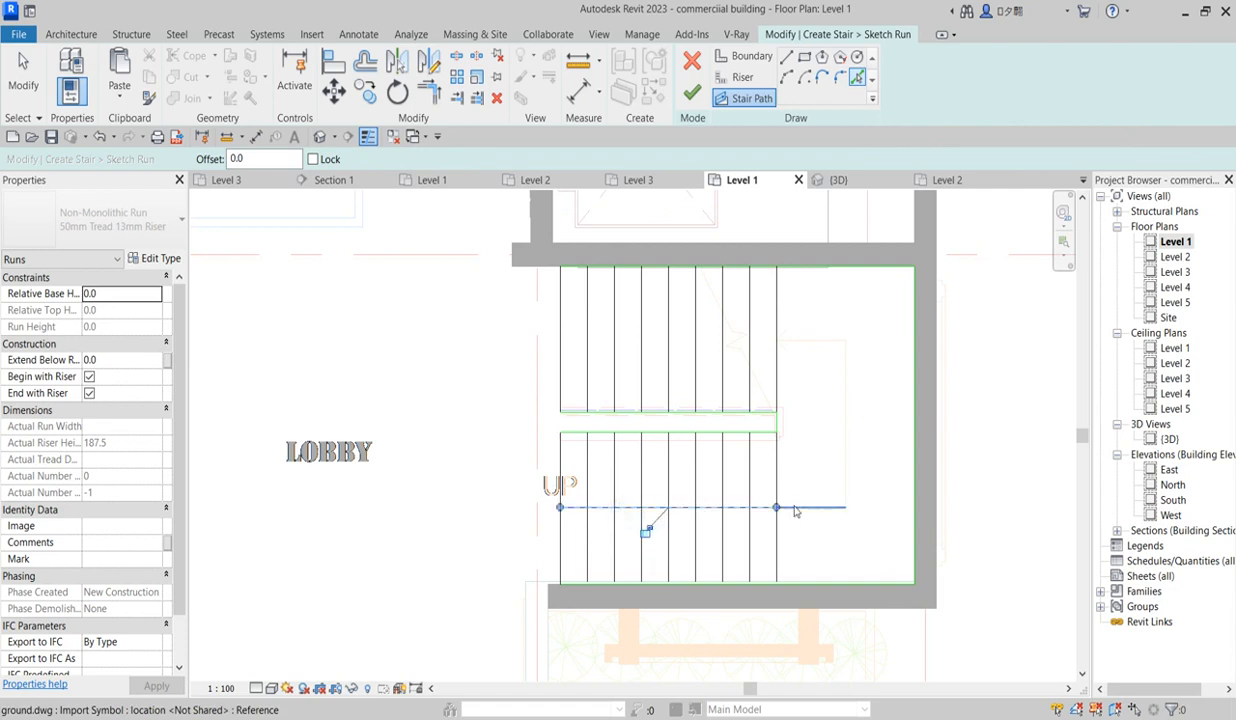
left_click(800, 506)
left_click(844, 465)
left_click(823, 342)
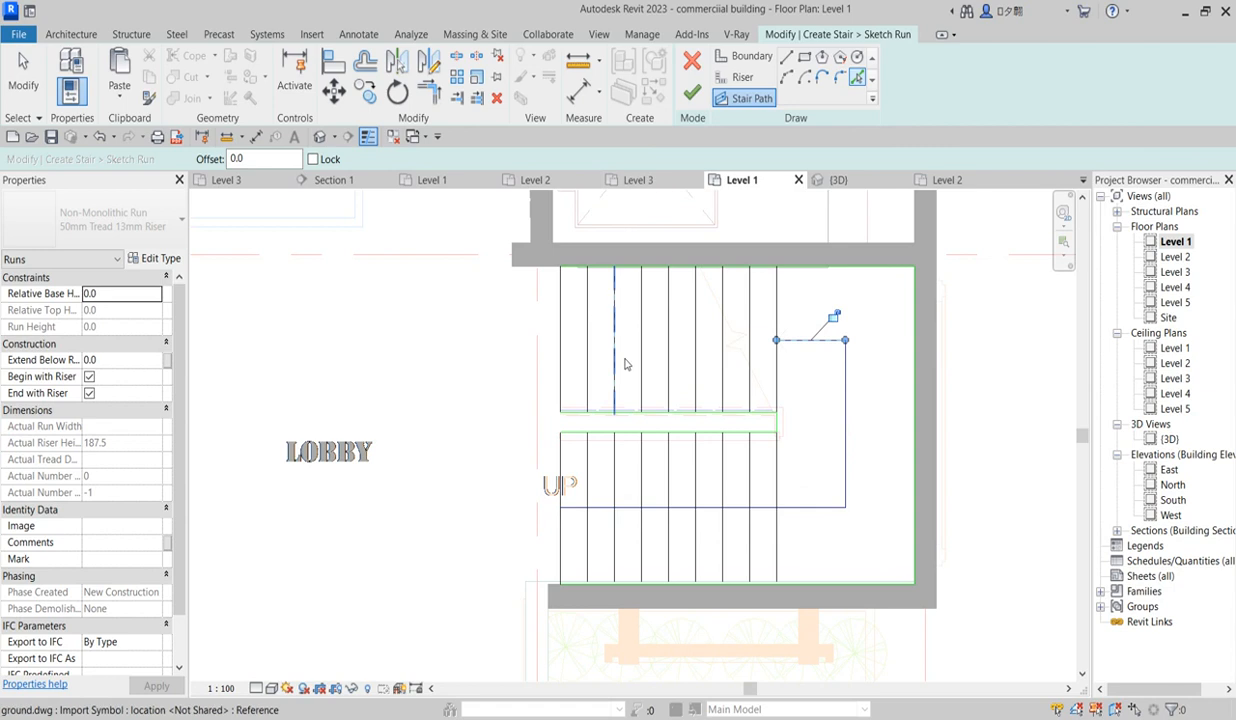
Step: Draw the stair path line along the north flight from the landing to the lobby end, finishing the run sketch and the stair
left_click(786, 57)
left_click(777, 341)
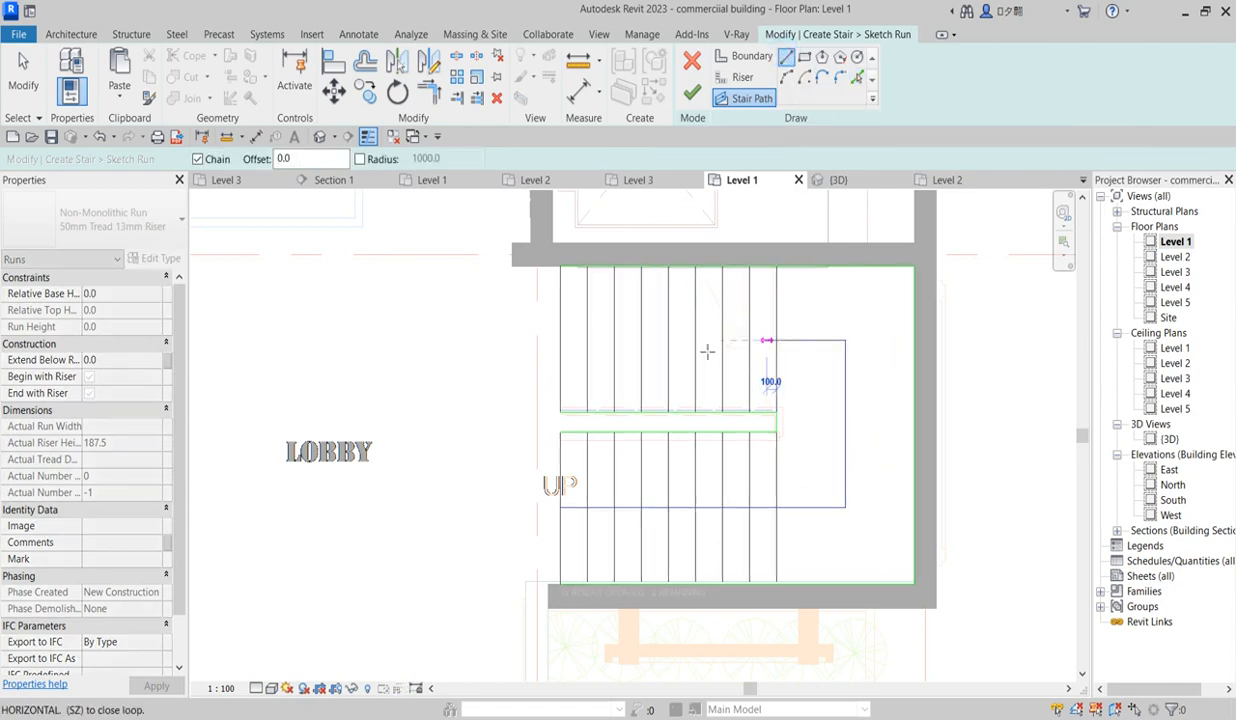
left_click(553, 341)
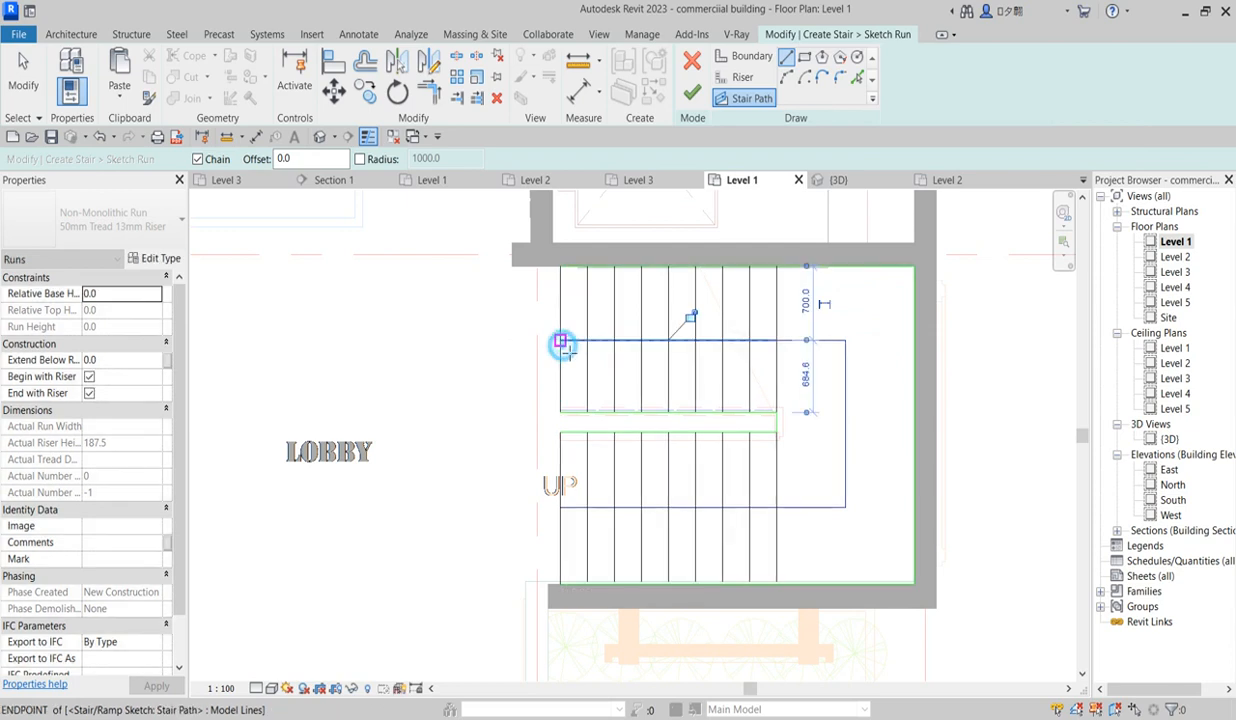
left_click(692, 92)
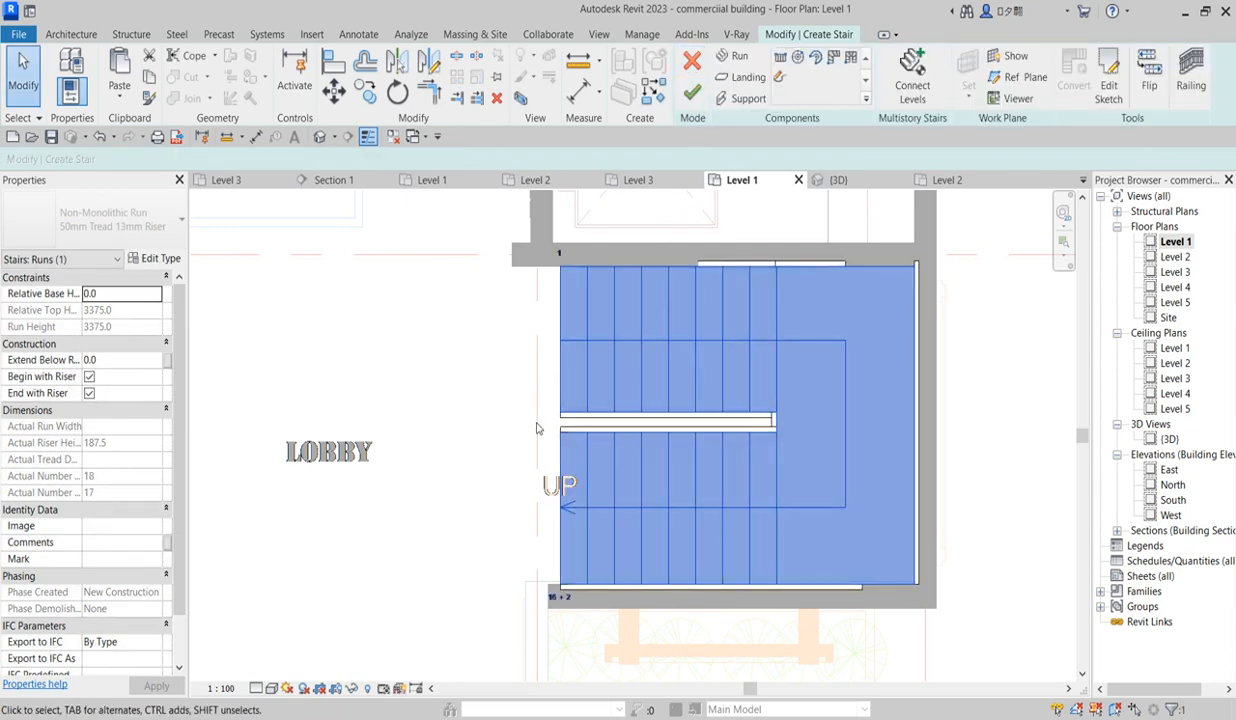
left_click(692, 92)
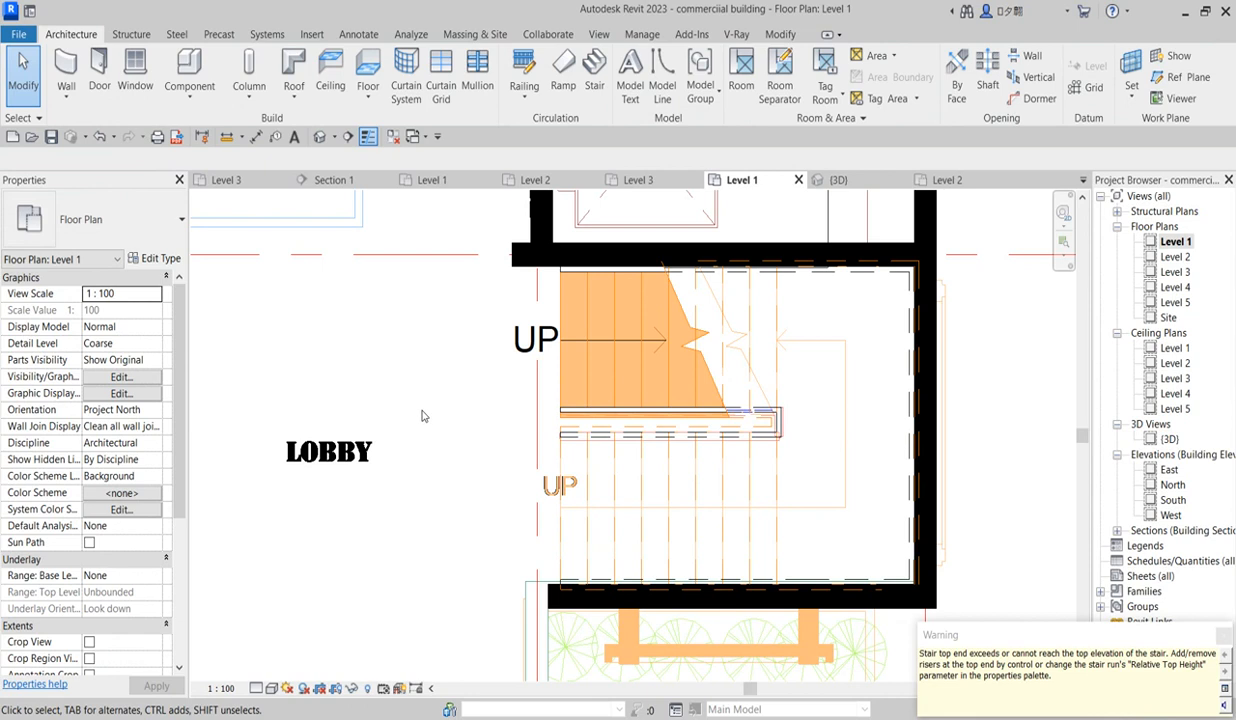
Step: Flip the lobby stair's up direction so that the climb starts from the south flight
scroll(633, 406, "down", 3)
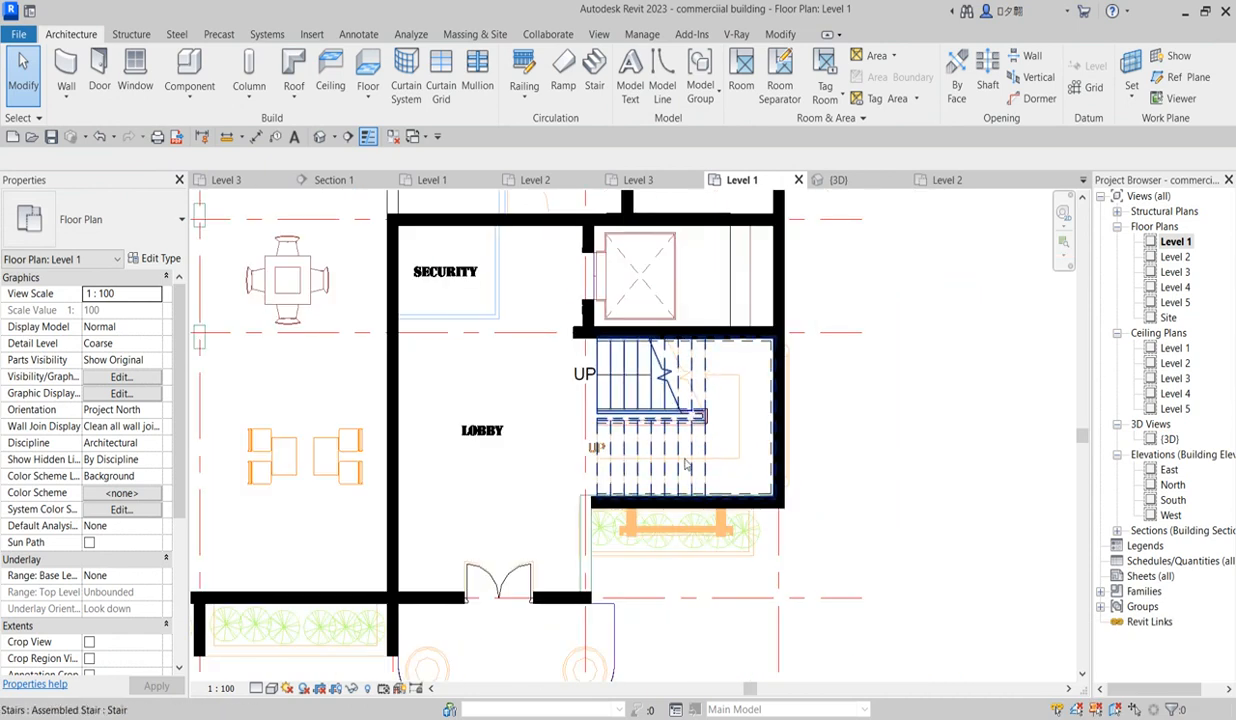
scroll(700, 465, "up", 5)
scroll(798, 451, "down", 2)
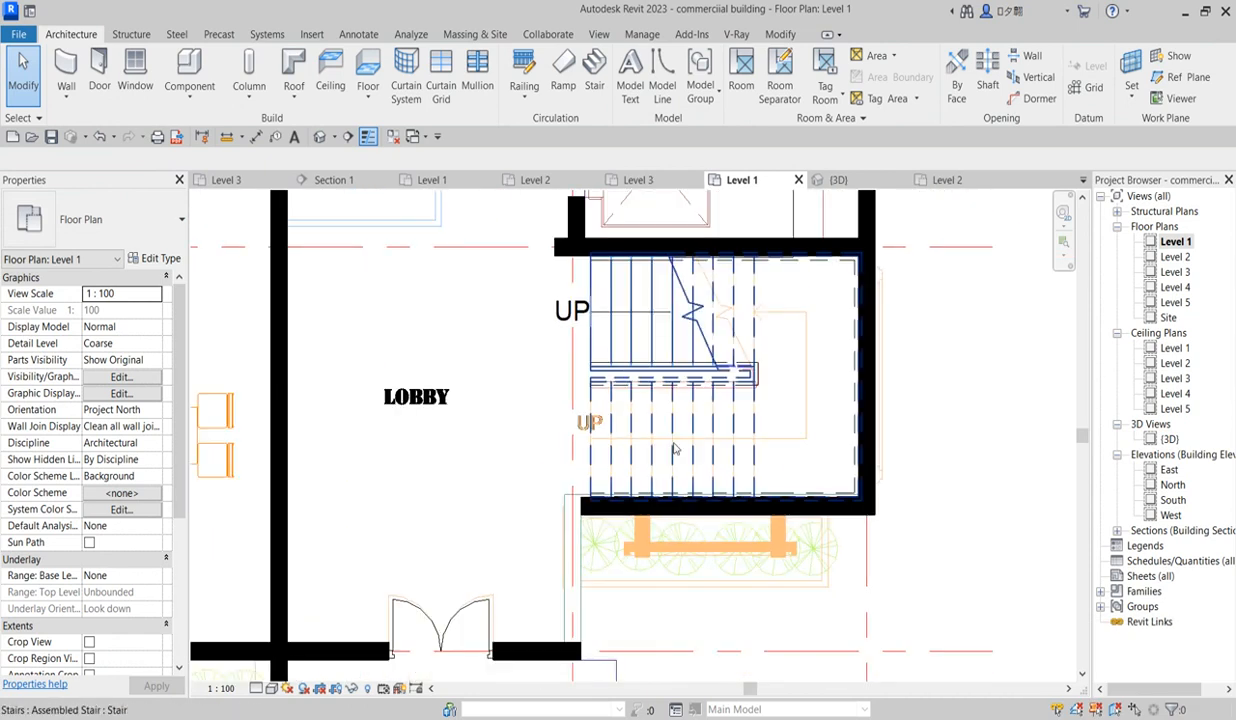
left_click(709, 323)
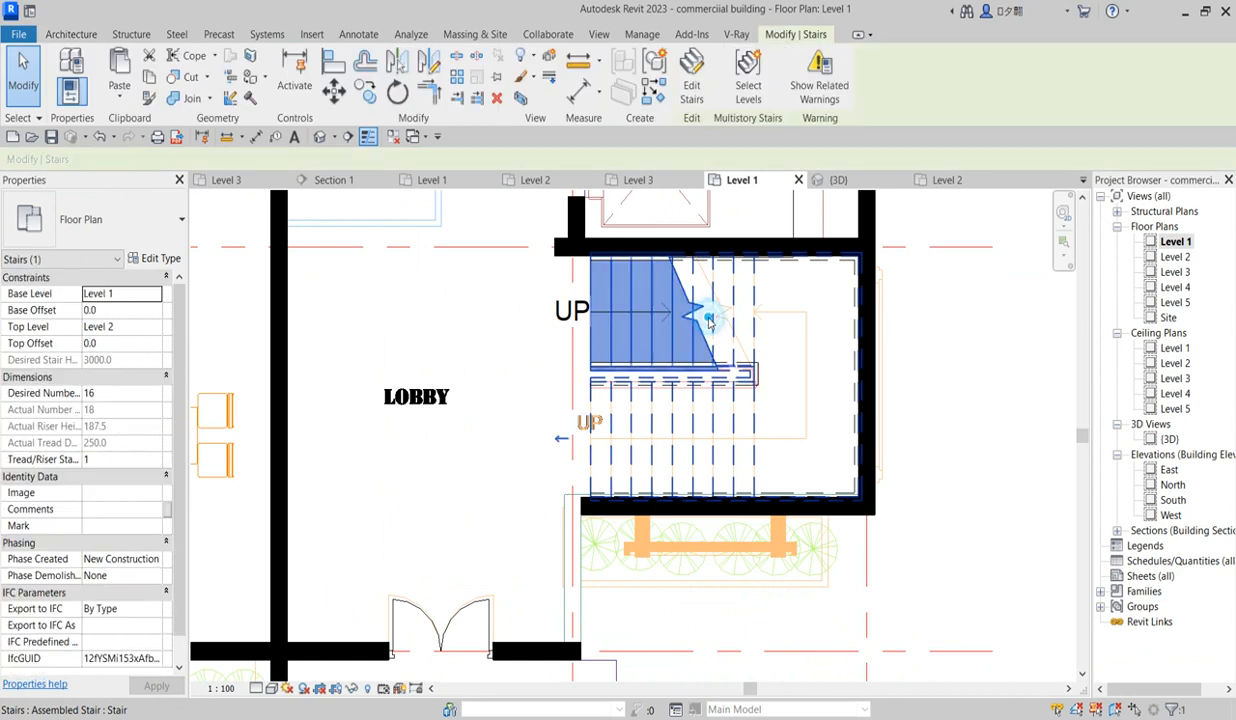
left_click(563, 440)
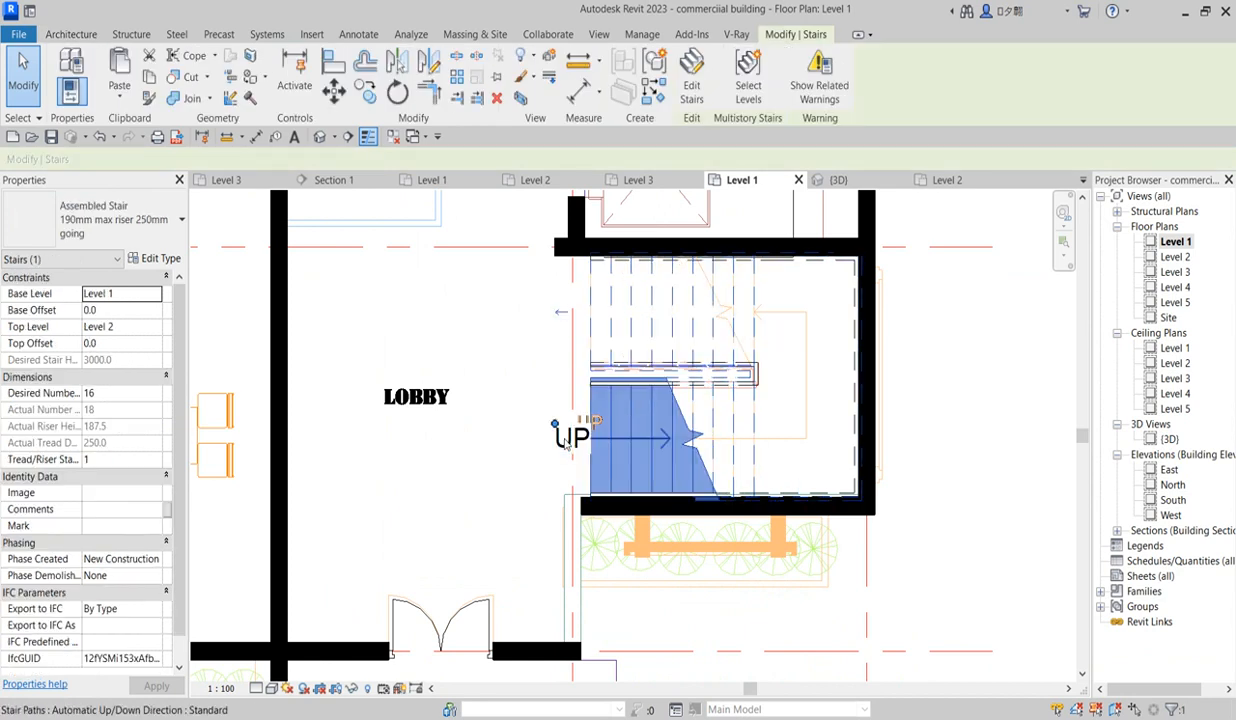
key("Escape")
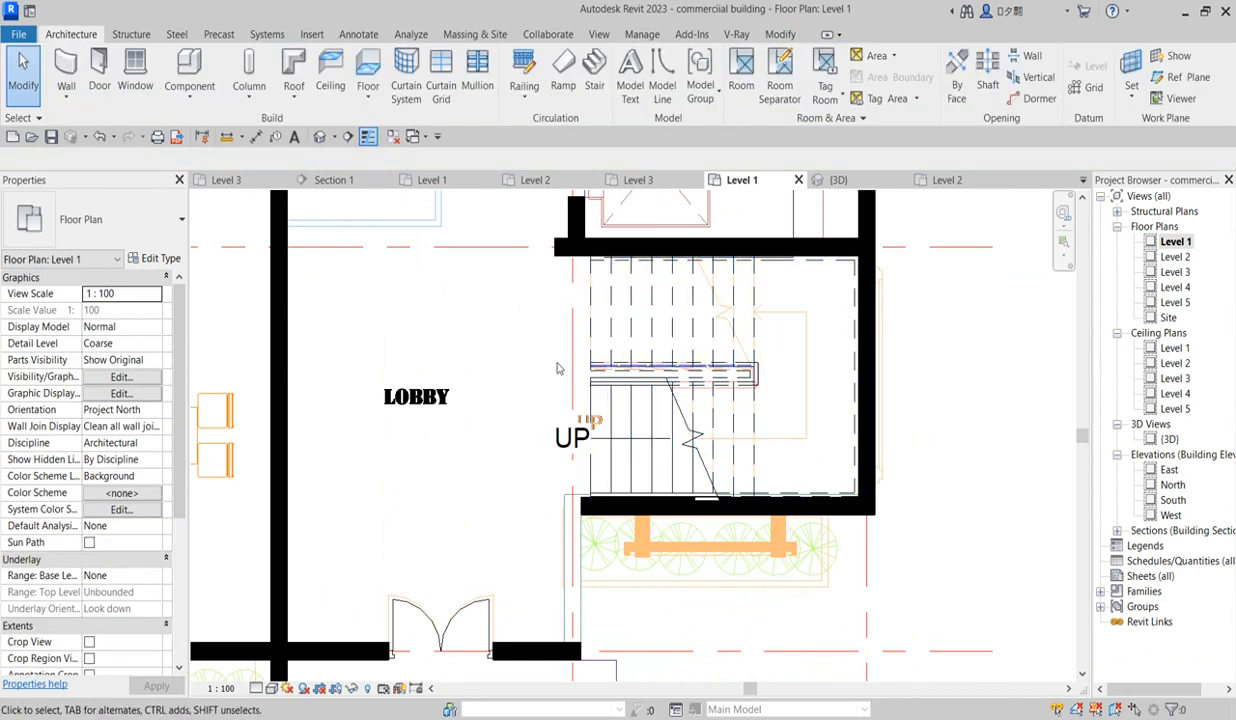
Step: Examine the flipped lobby stair and the surrounding walls on the ground floor plan
scroll(660, 430, "up", 1)
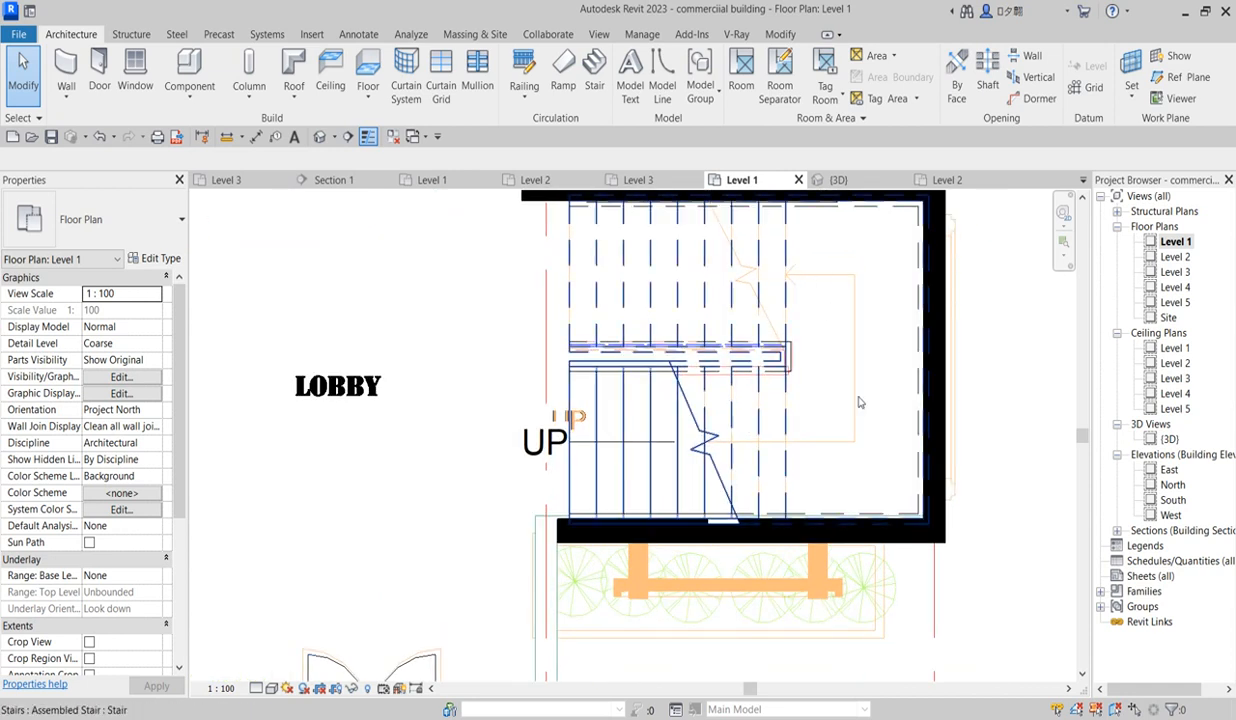
scroll(866, 423, "down", 2)
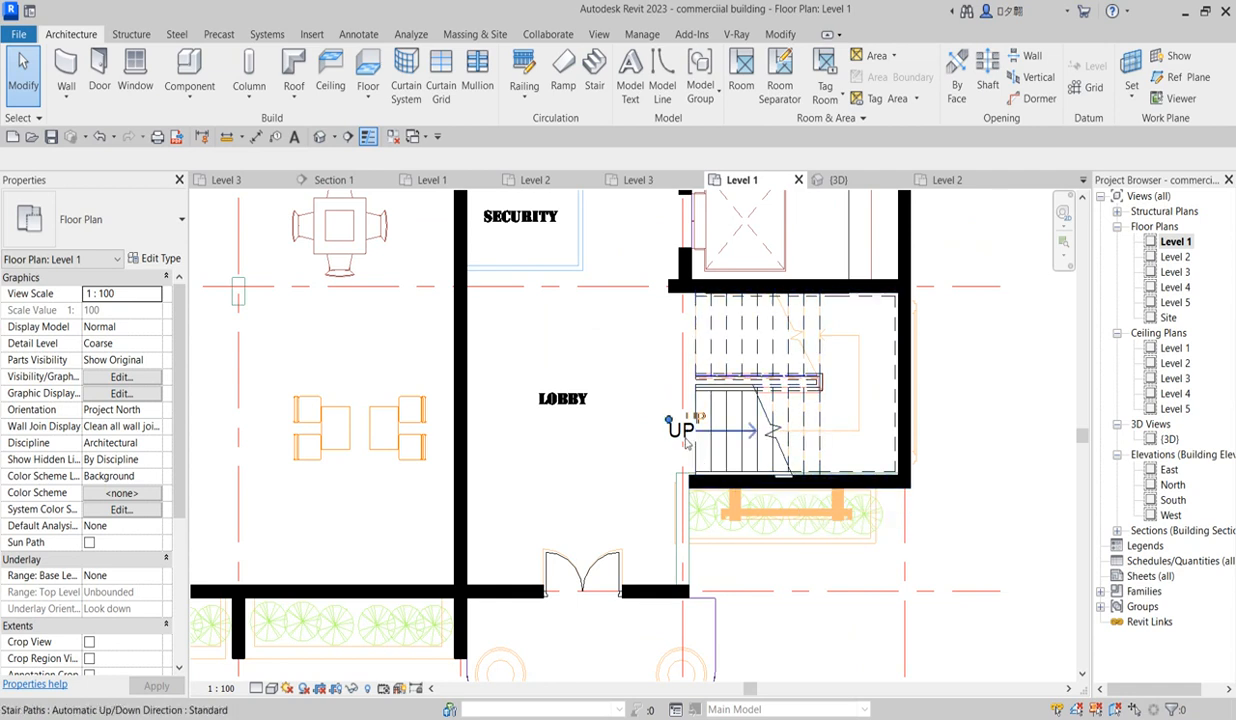
scroll(685, 443, "up", 1)
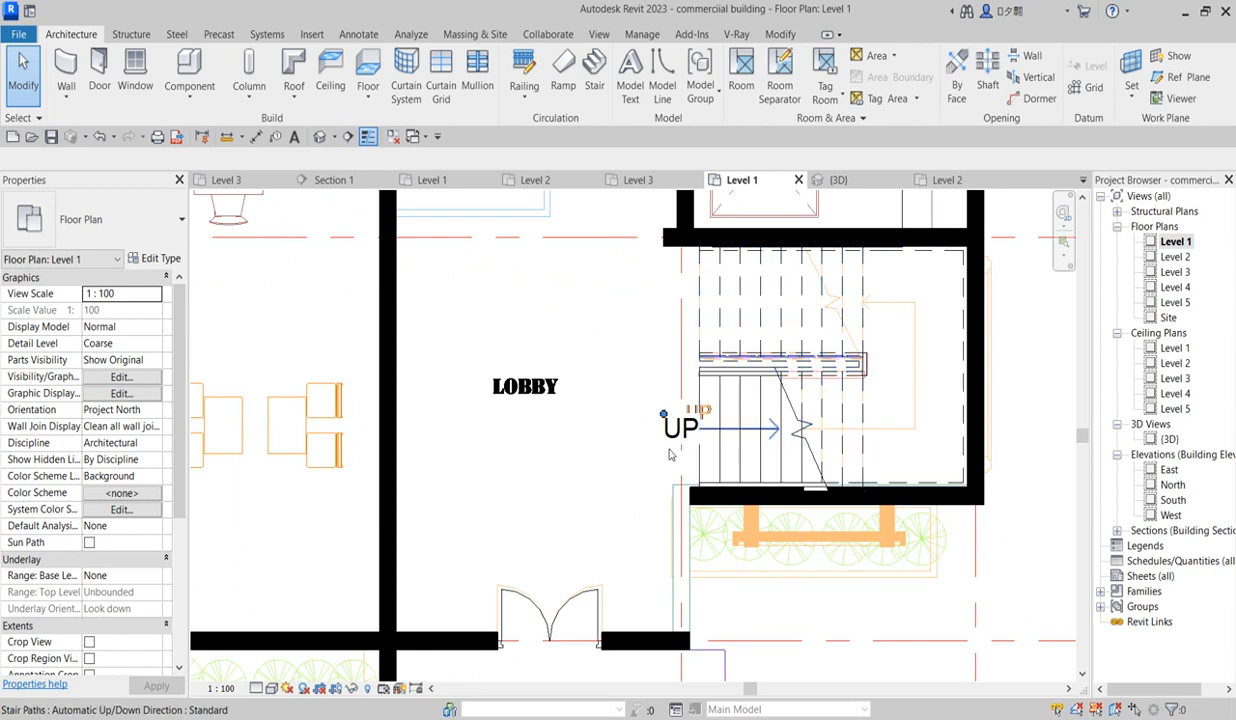
scroll(700, 448, "down", 2)
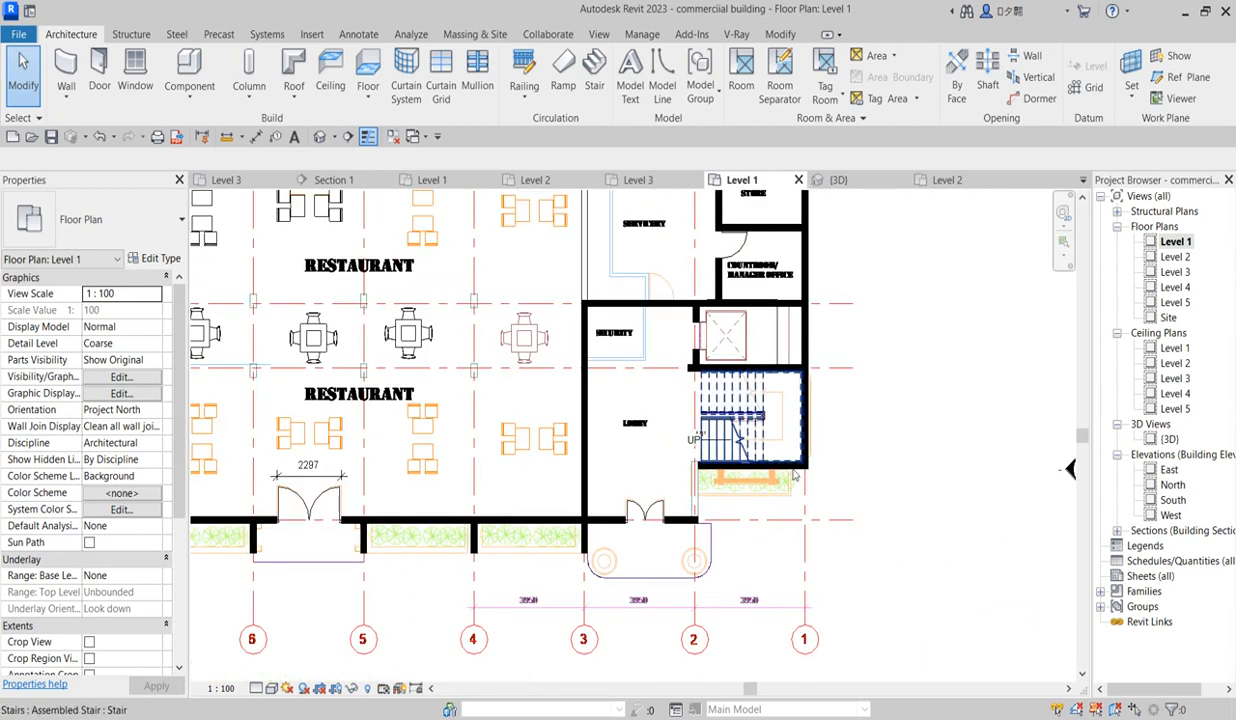
scroll(770, 469, "down", 3)
scroll(835, 427, "up", 3)
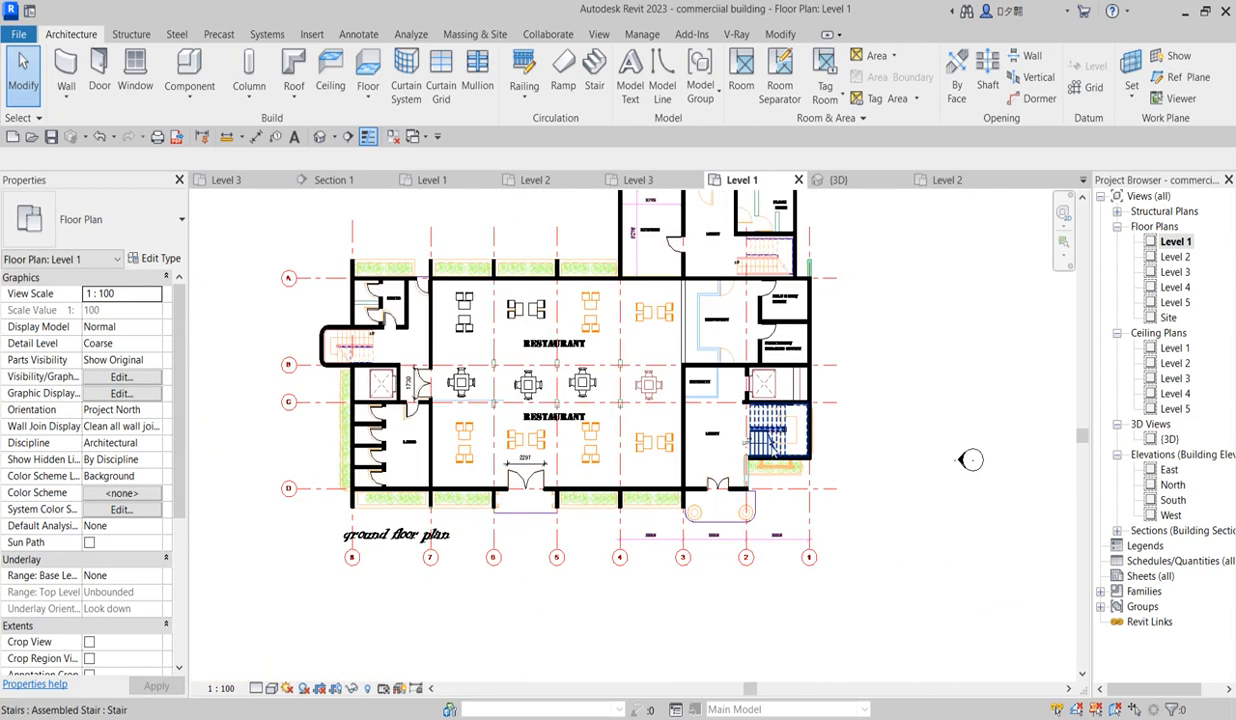
scroll(835, 427, "up", 2)
scroll(884, 459, "down", 3)
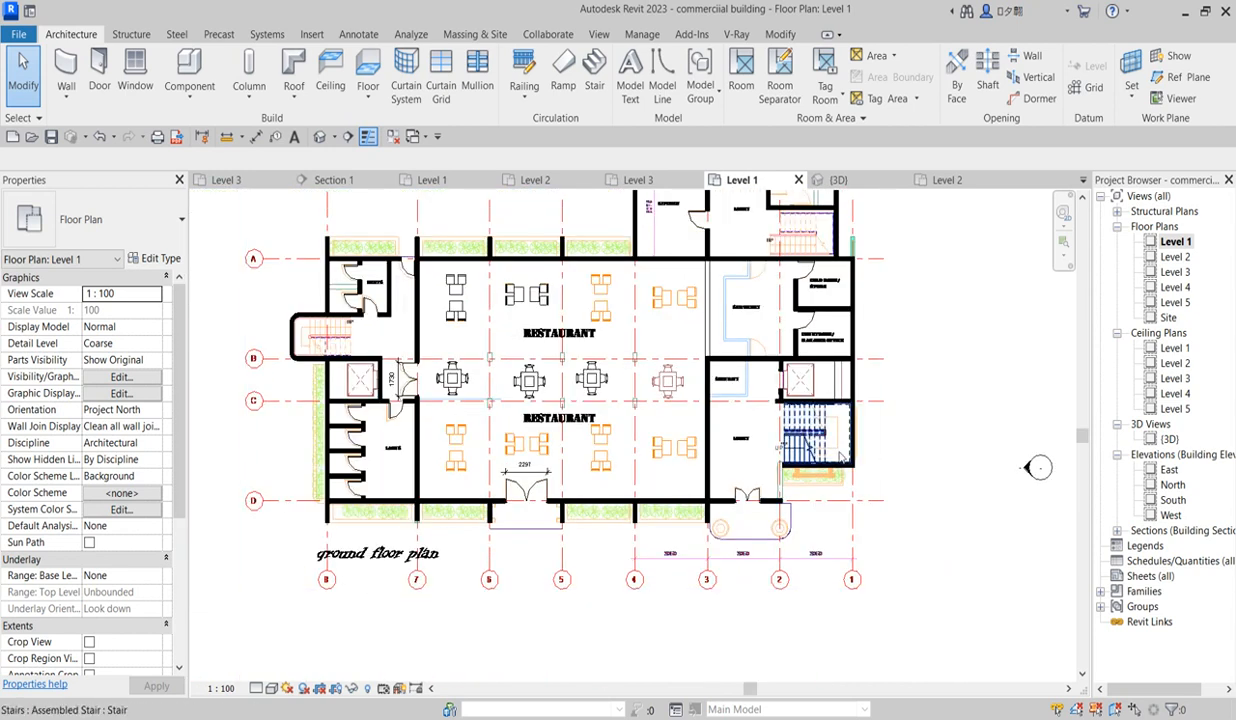
scroll(826, 424, "up", 1)
scroll(822, 428, "down", 2)
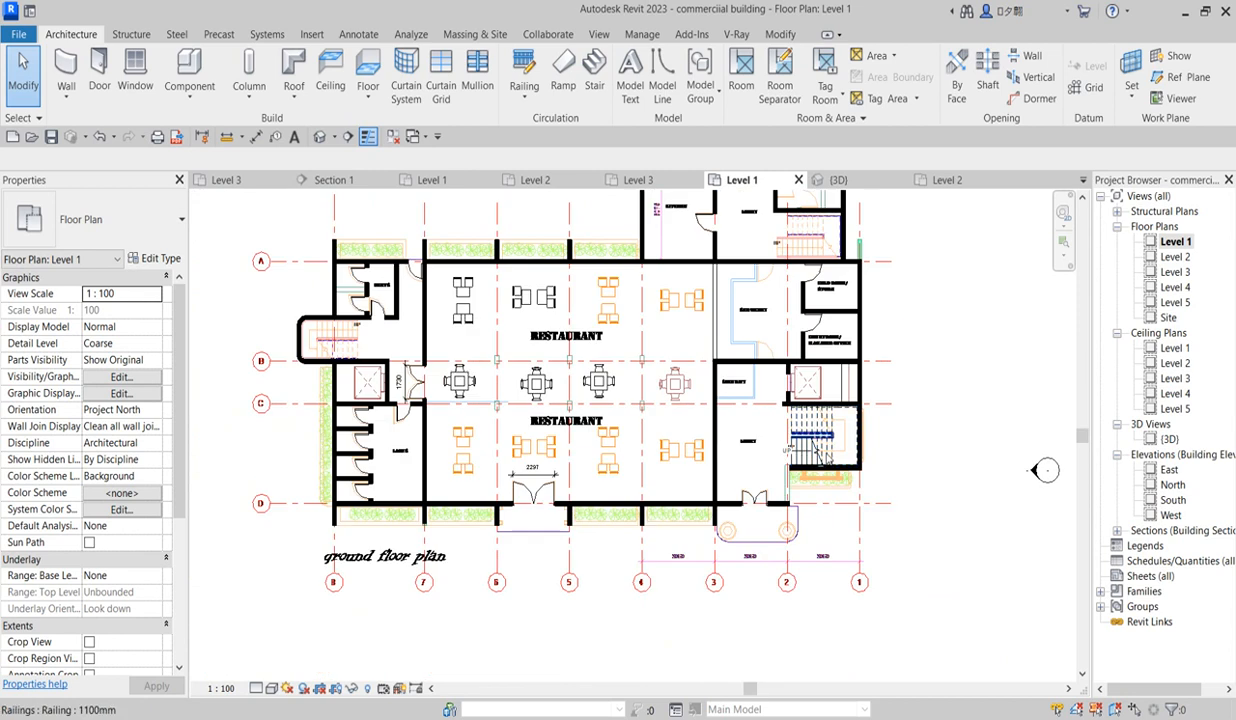
scroll(758, 394, "up", 1)
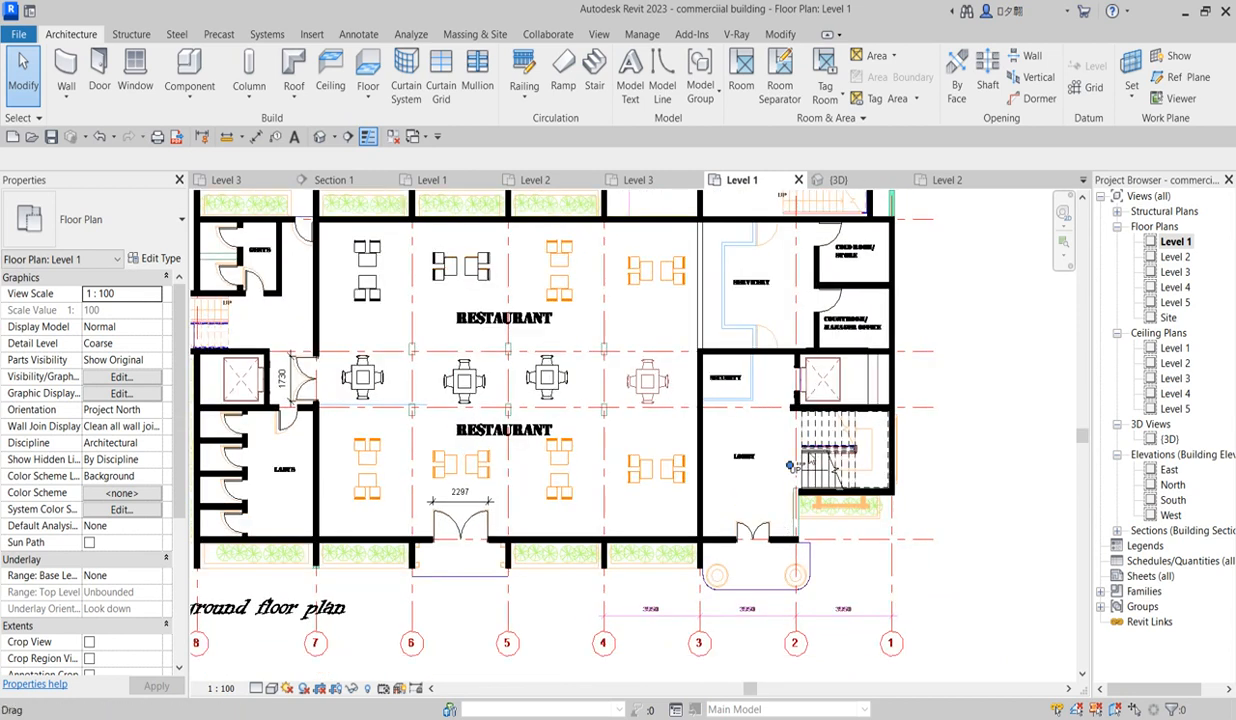
scroll(877, 474, "down", 2)
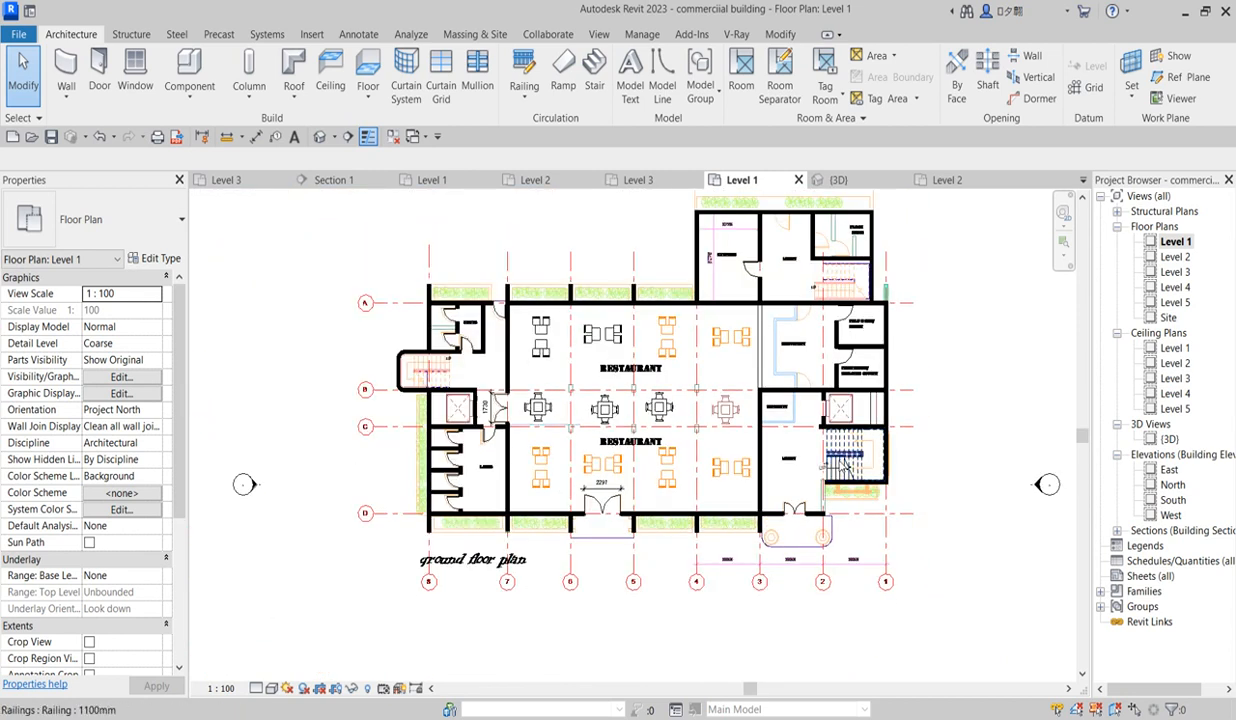
scroll(823, 531, "up", 1)
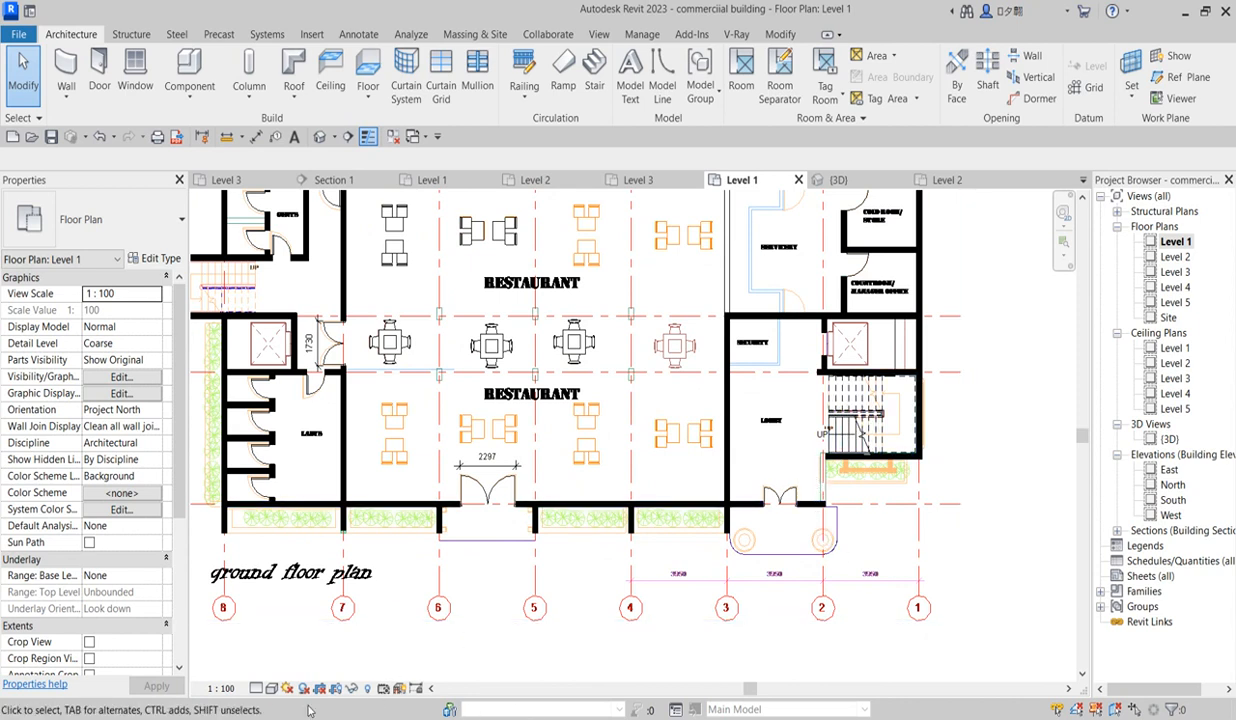
Step: Reveal the hidden elements and unhide the short wall on grid 2 between the stair and the lobby entrance wall
left_click(367, 688)
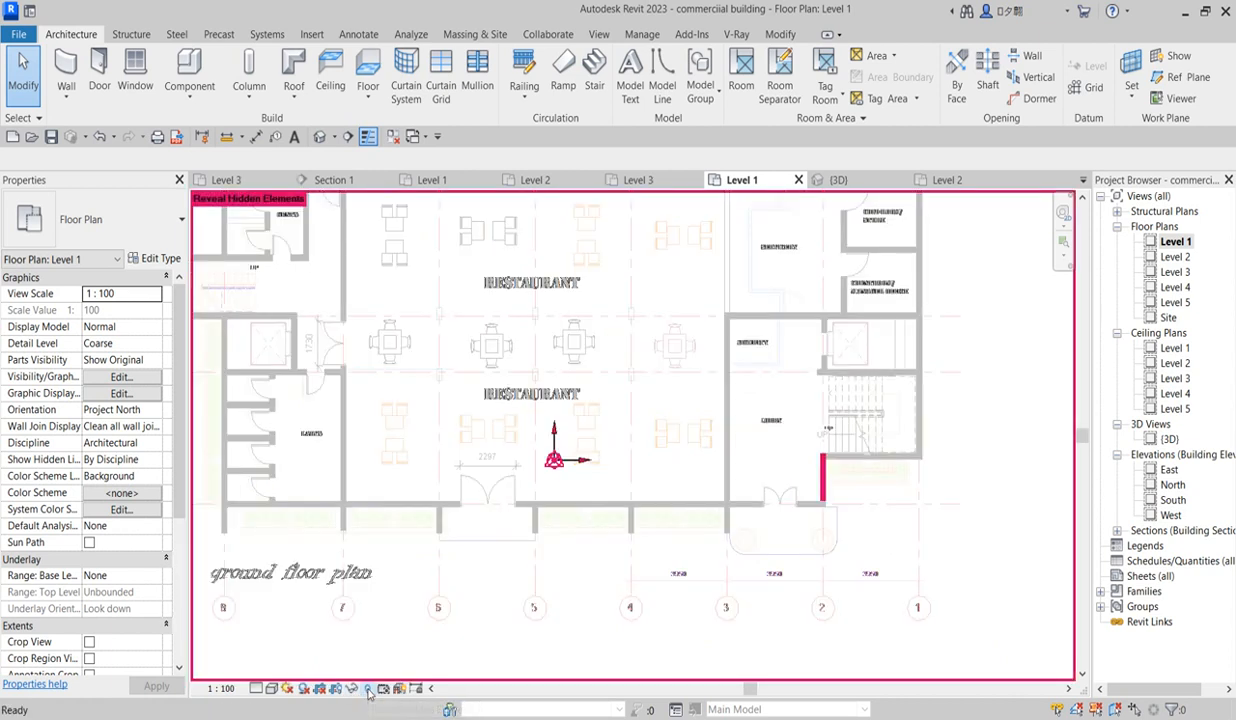
left_click(820, 479)
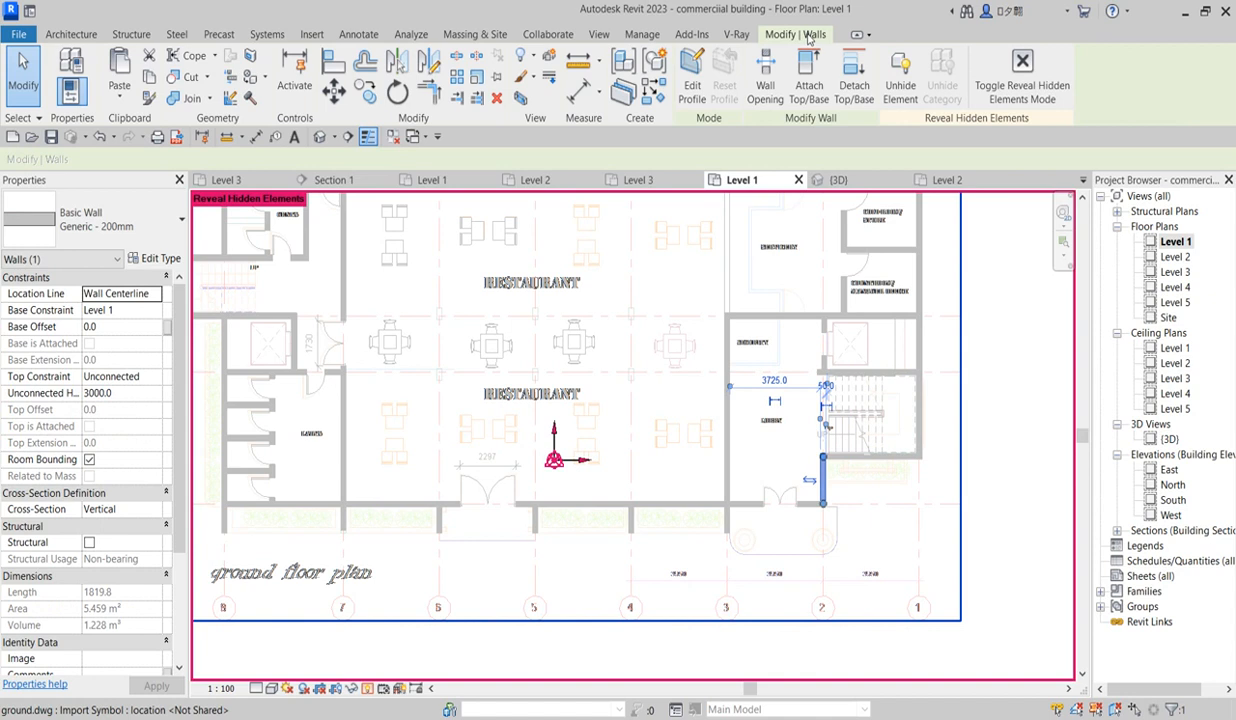
left_click(900, 80)
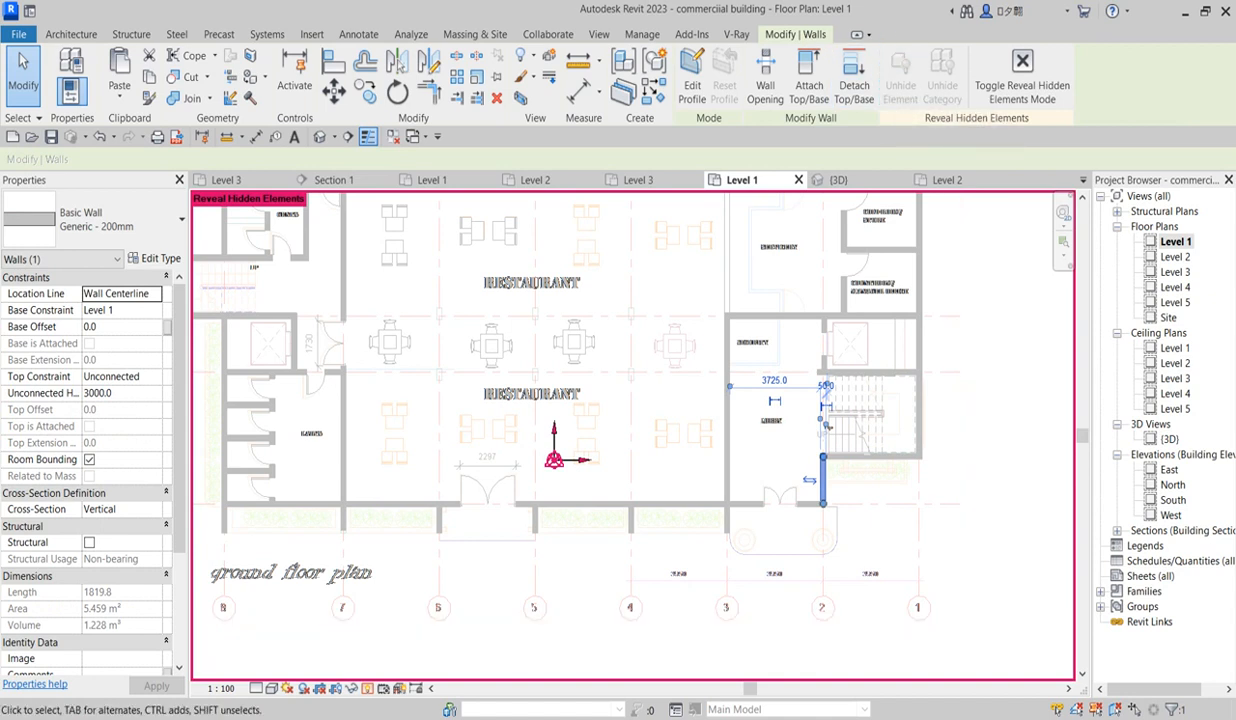
left_click(368, 689)
scroll(810, 498, "up", 3)
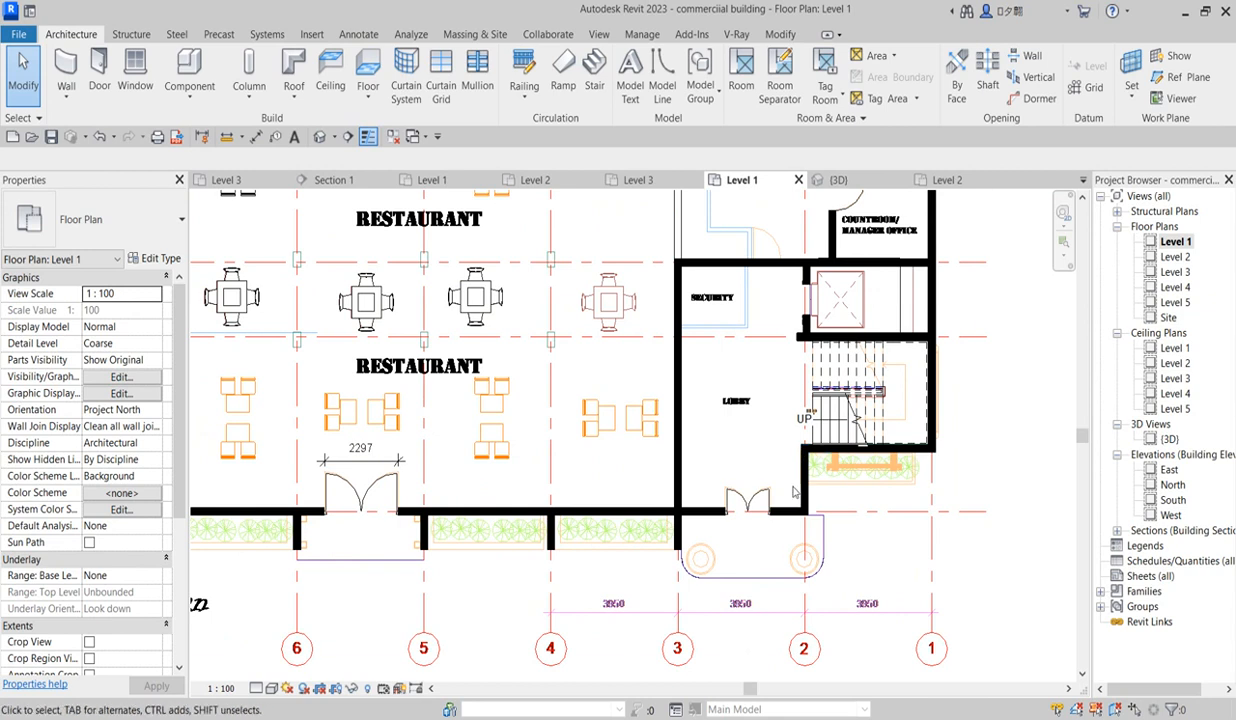
Step: Review the lobby and restaurant areas of the ground floor plan
scroll(814, 480, "down", 2)
scroll(814, 508, "up", 4)
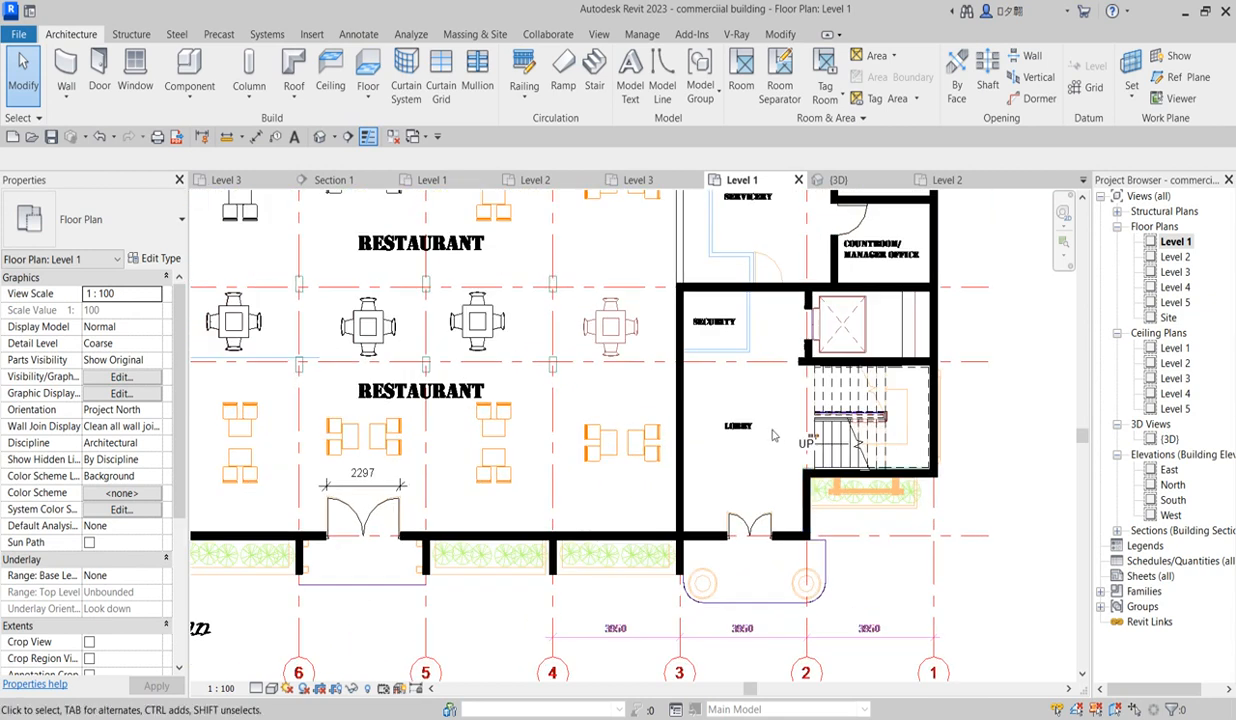
scroll(780, 440, "down", 3)
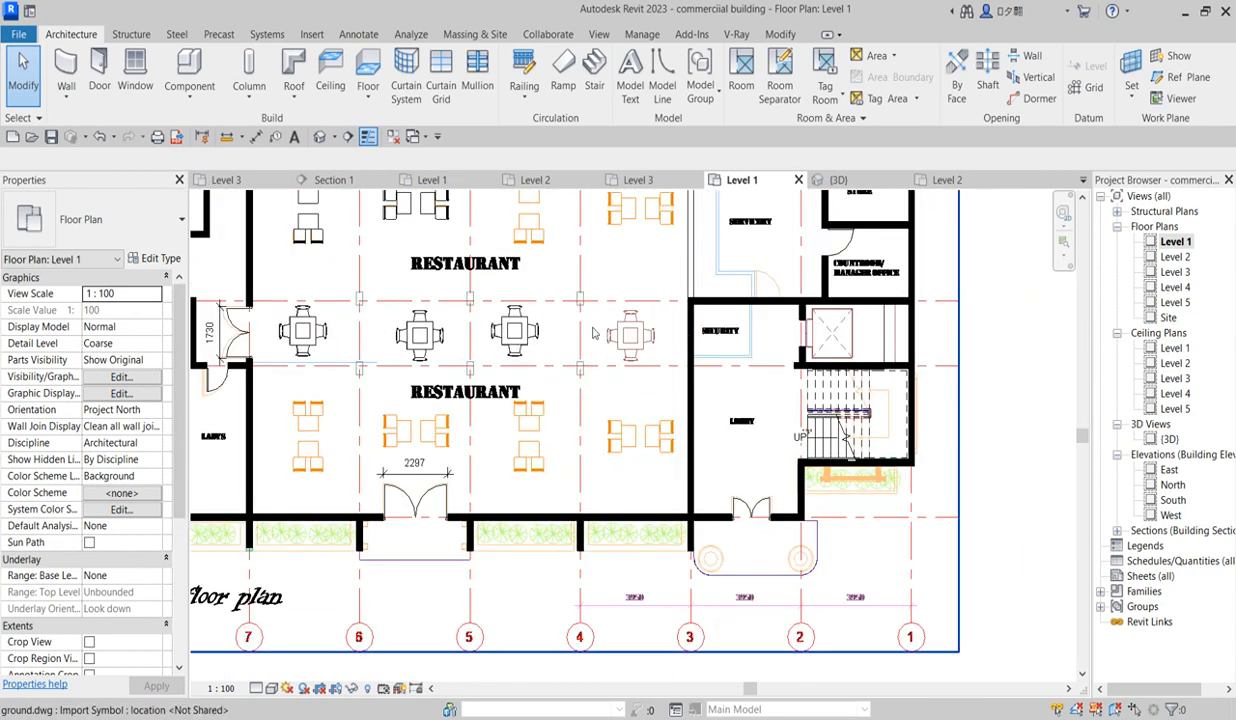
scroll(575, 322, "down", 2)
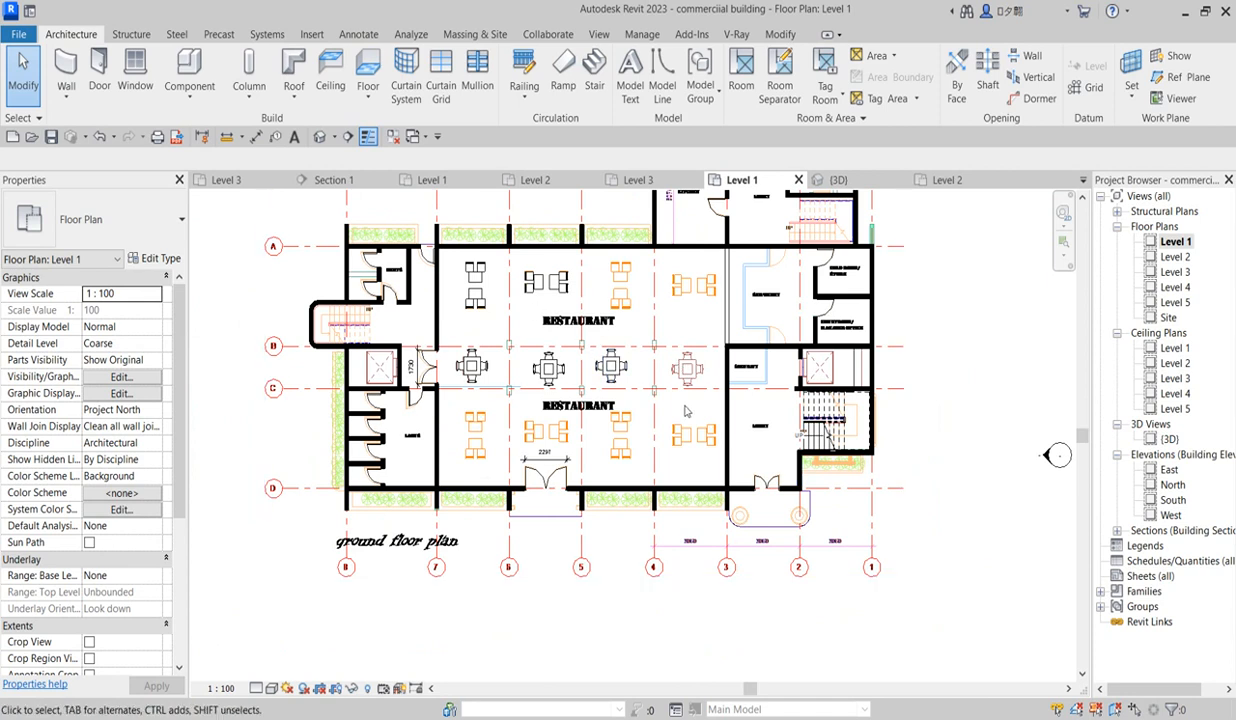
scroll(475, 353, "up", 2)
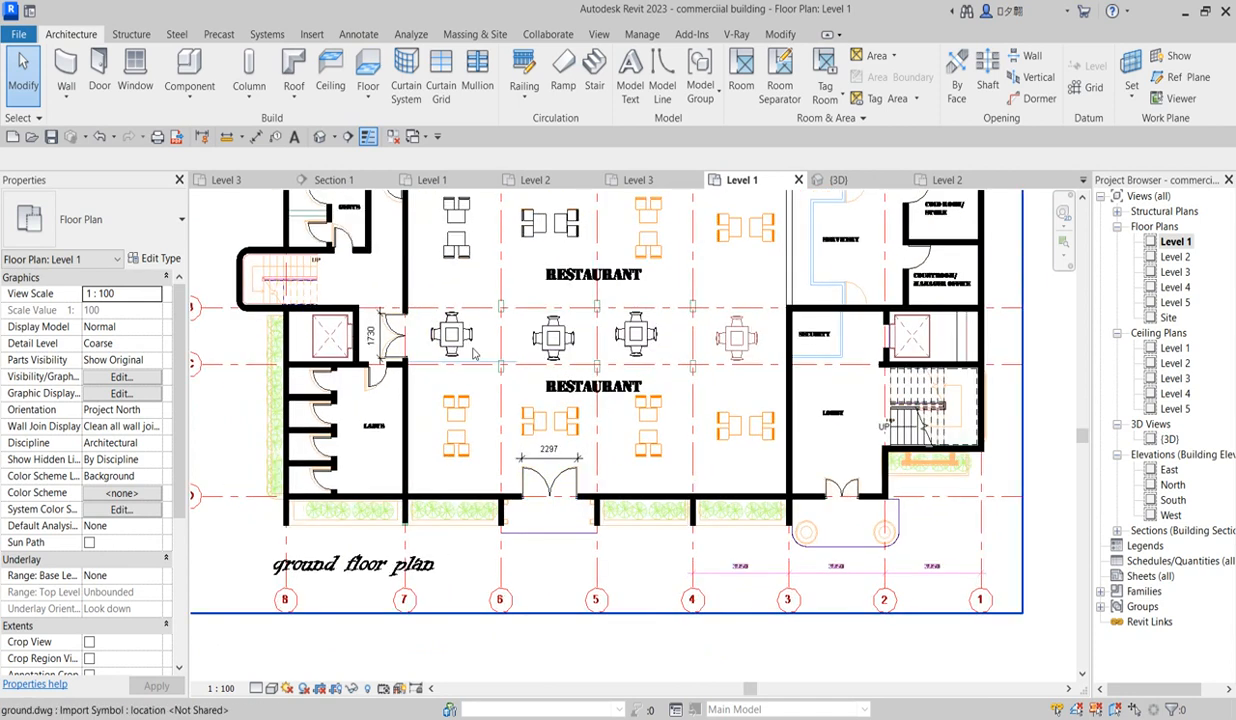
scroll(585, 262, "down", 2)
scroll(560, 258, "up", 1)
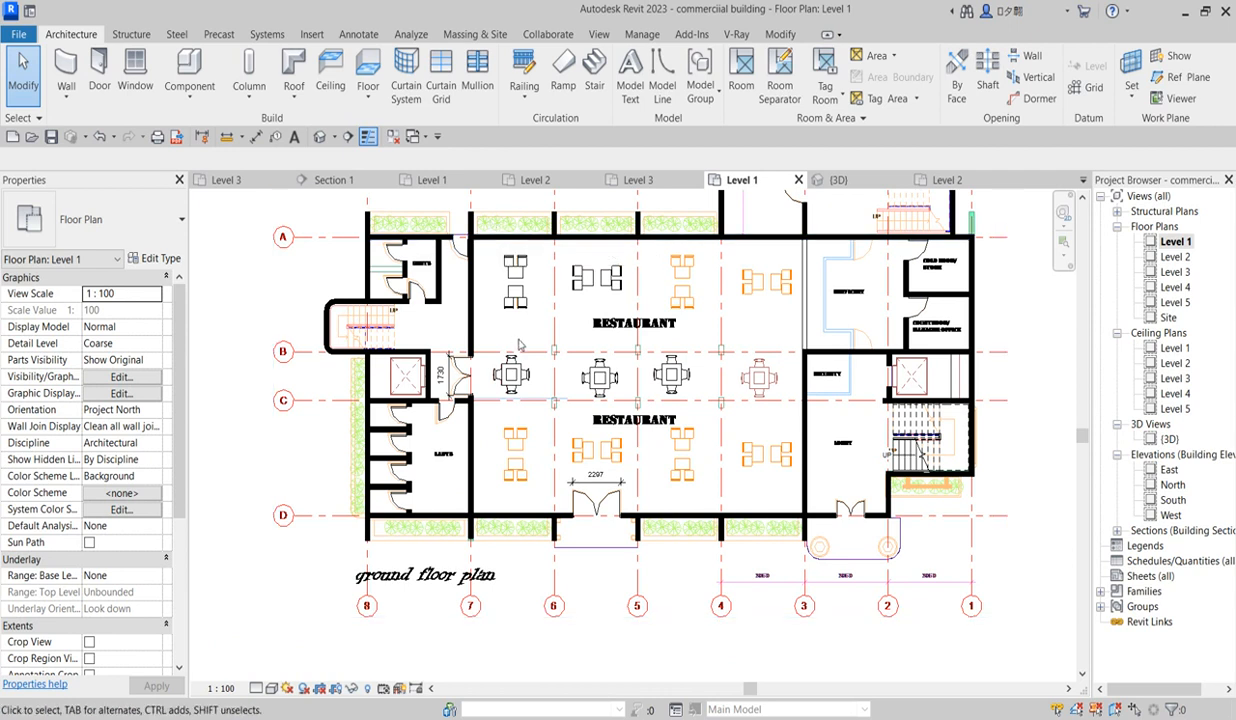
scroll(515, 340, "down", 2)
Step: Copy the four two-chair table sets near grid A between grids 7 and 5 over the imported sets between grids 5 and 3
scroll(491, 272, "up", 2)
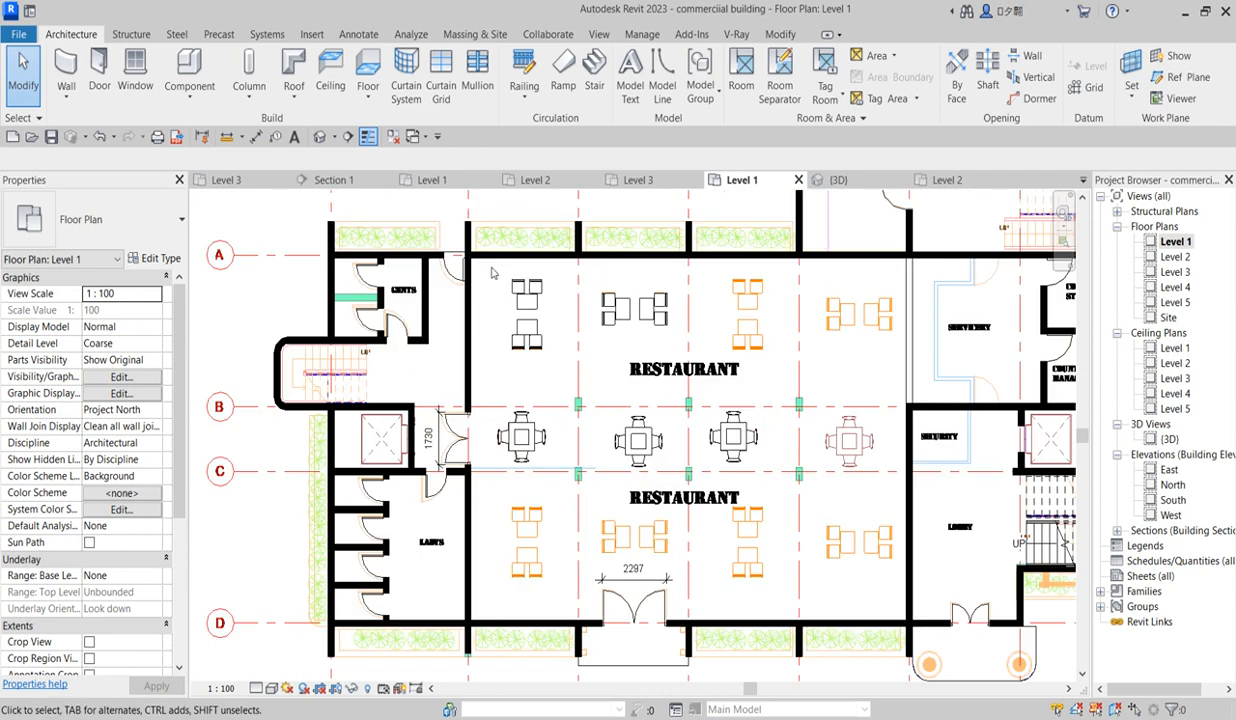
left_click_drag(472, 256, 673, 377)
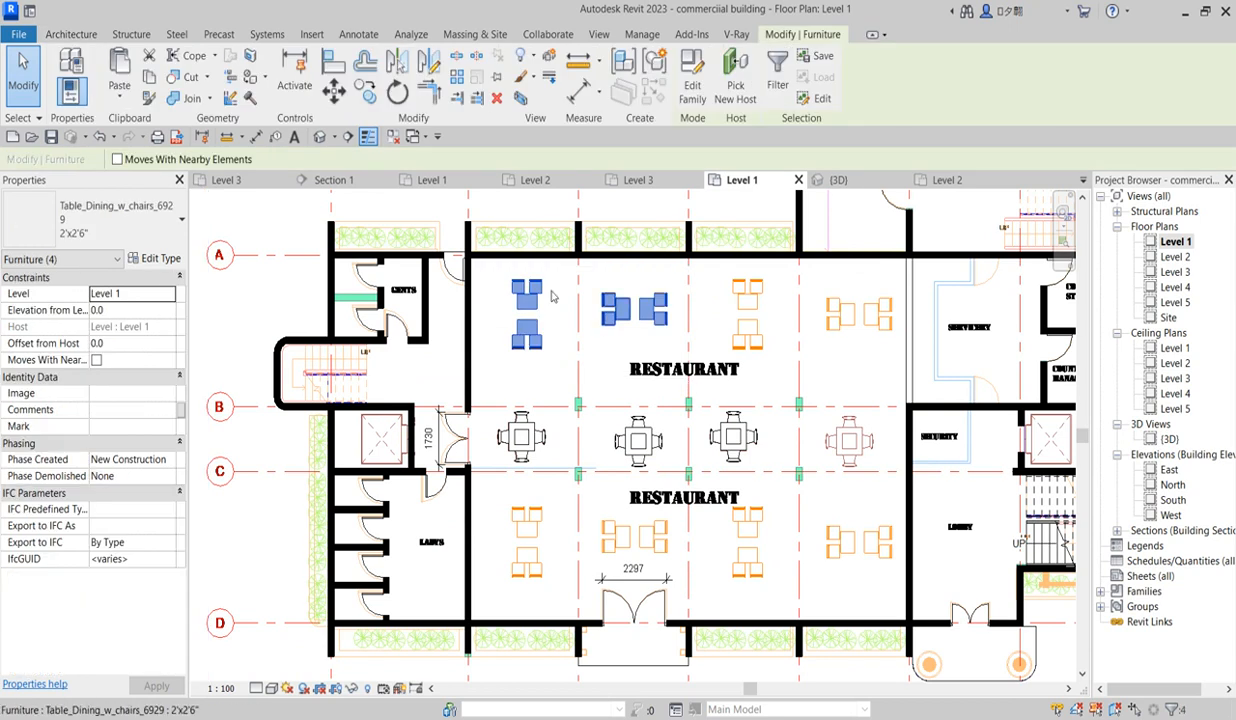
left_click(366, 91)
scroll(712, 306, "up", 2)
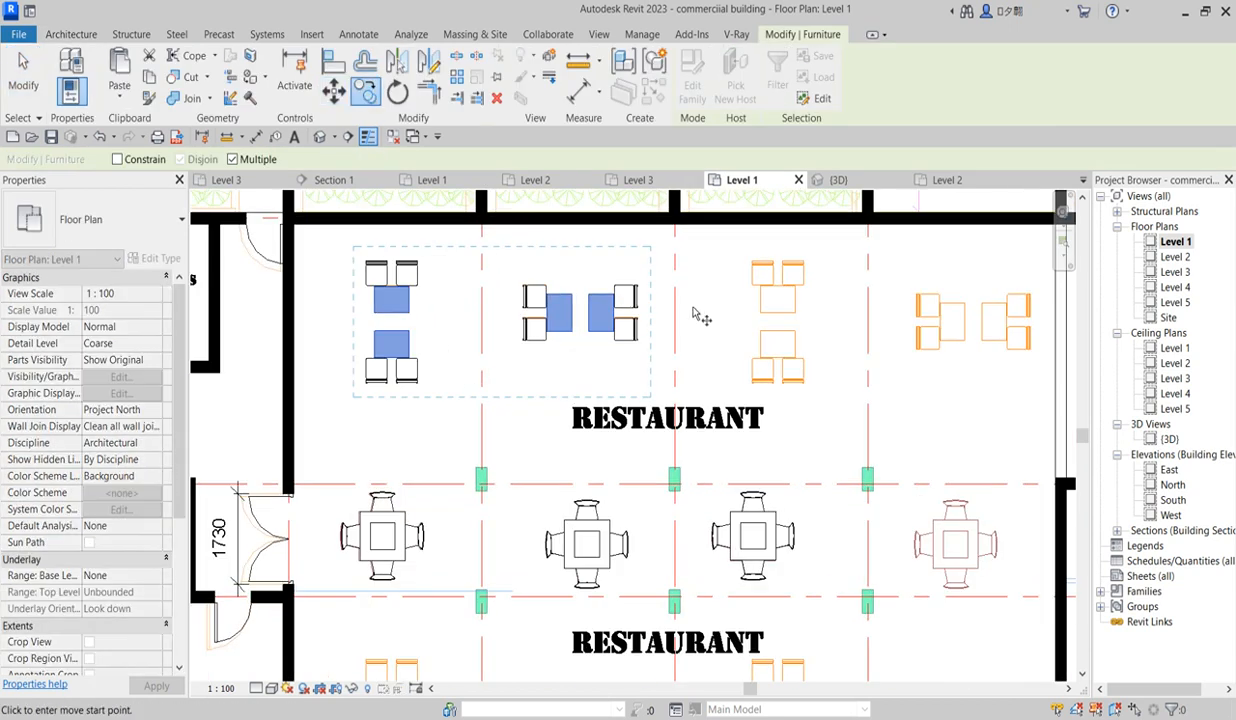
scroll(635, 290, "up", 2)
left_click(633, 288)
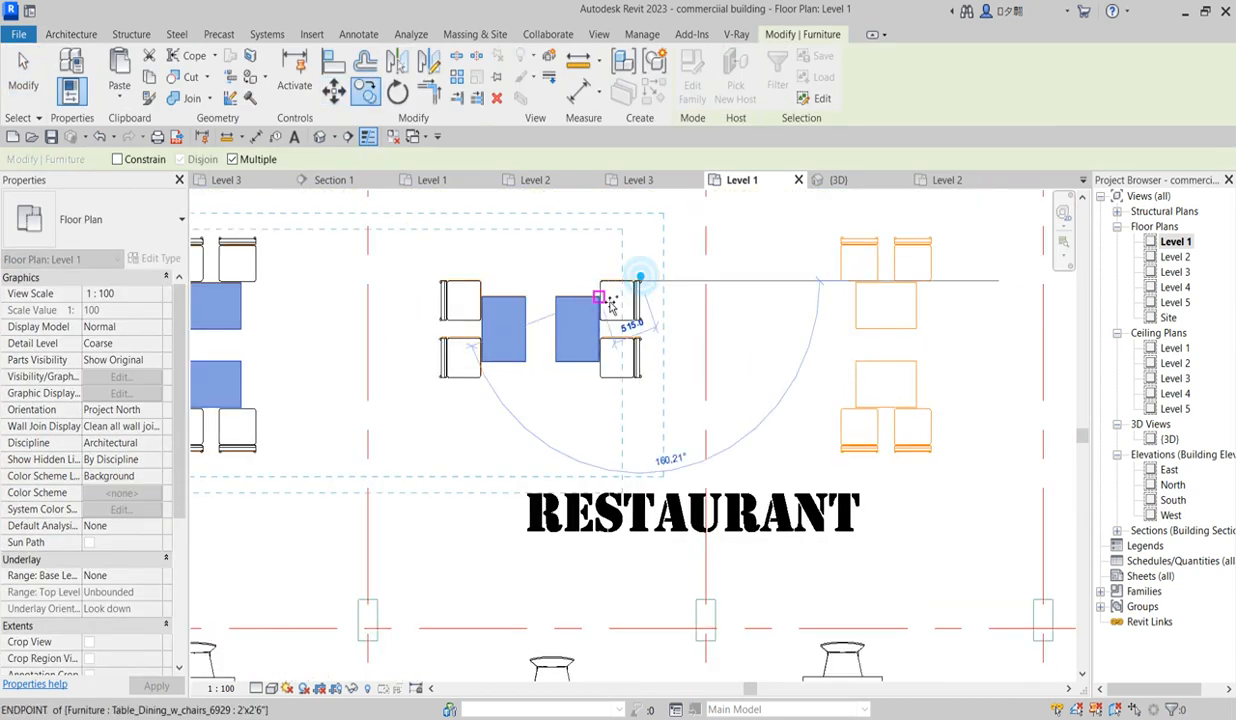
scroll(612, 304, "down", 3)
scroll(612, 304, "down", 3)
scroll(790, 285, "up", 5)
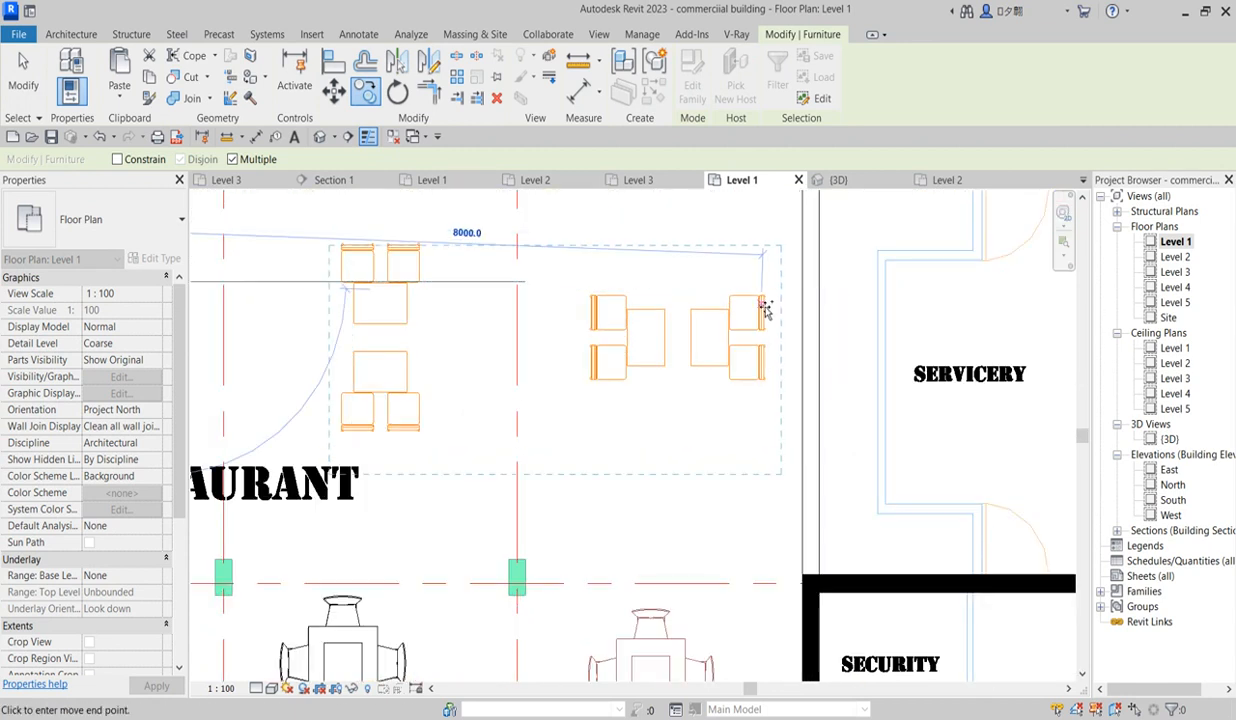
left_click(804, 292)
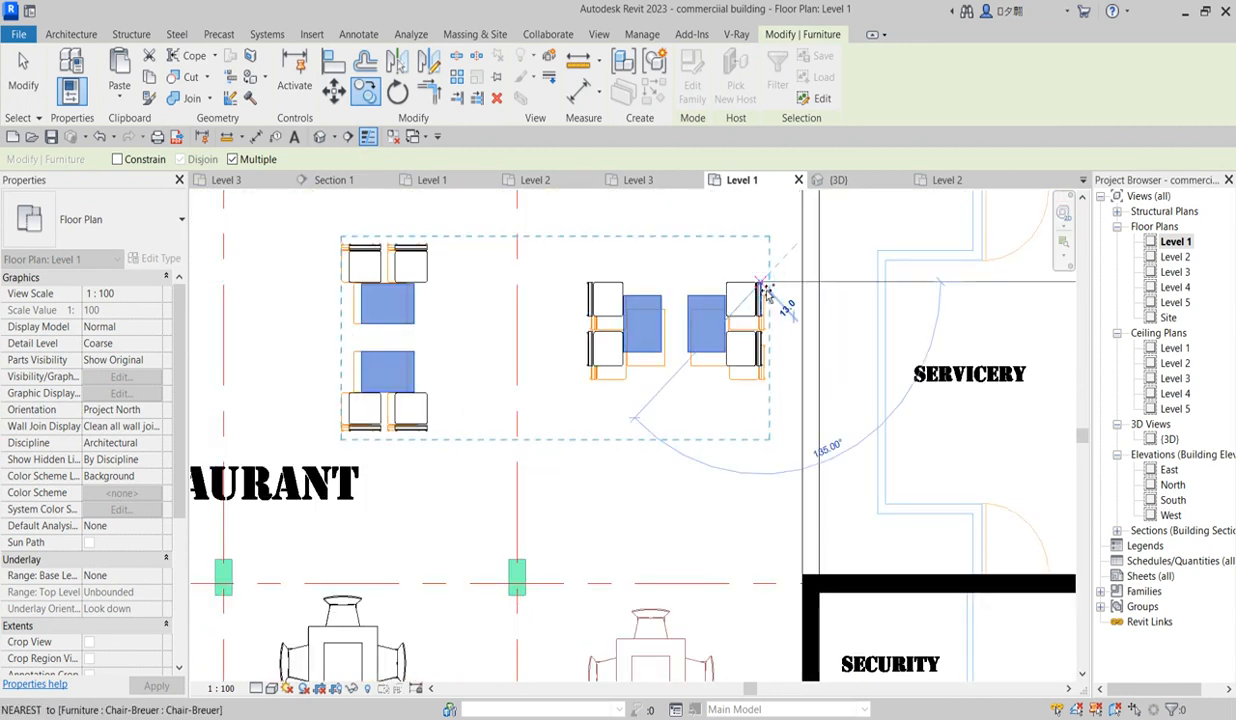
scroll(732, 453, "down", 4)
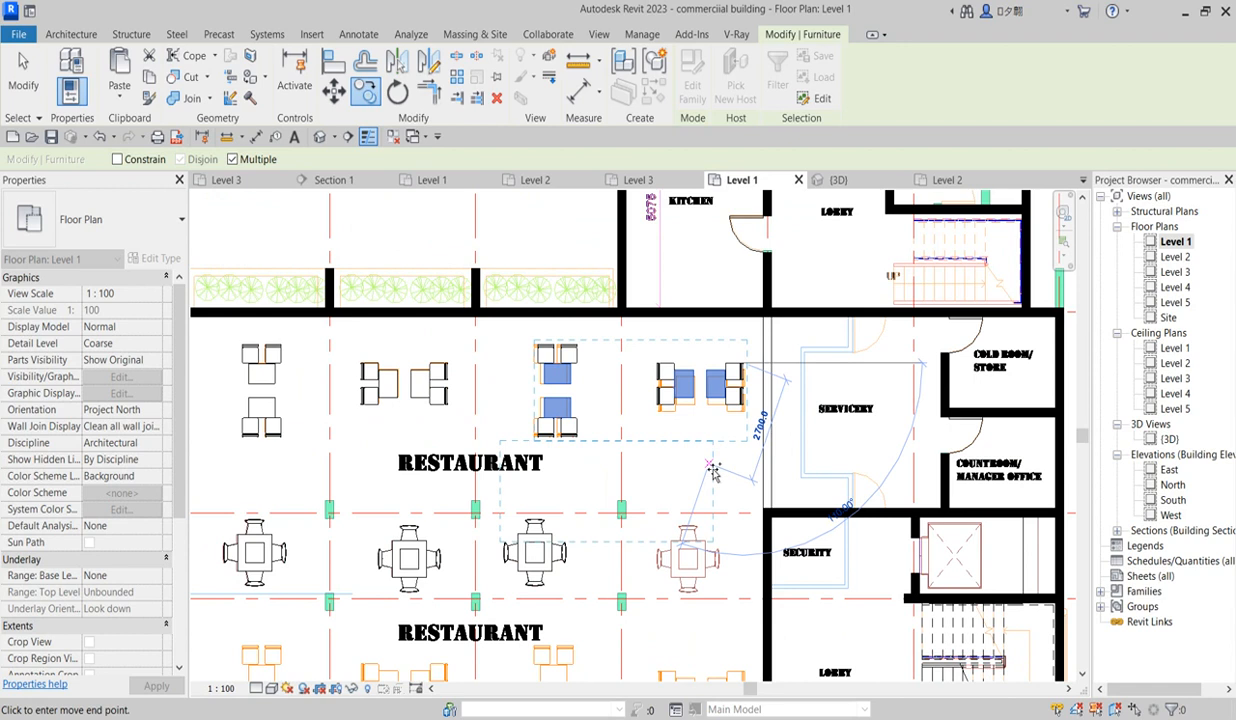
scroll(713, 472, "up", 1)
key("Escape")
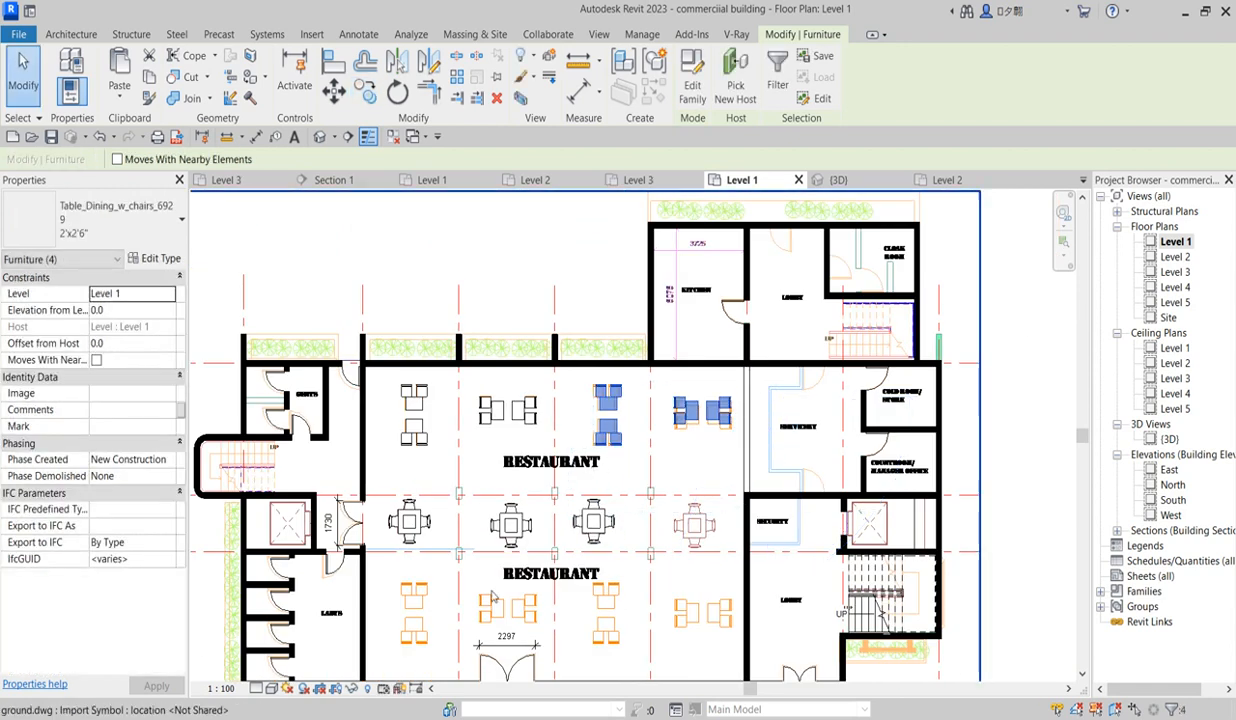
Step: Copy the four-chair dining set between grids 5 and 4 by 3950 mm into the bay between grids 4 and 3
left_click(592, 520)
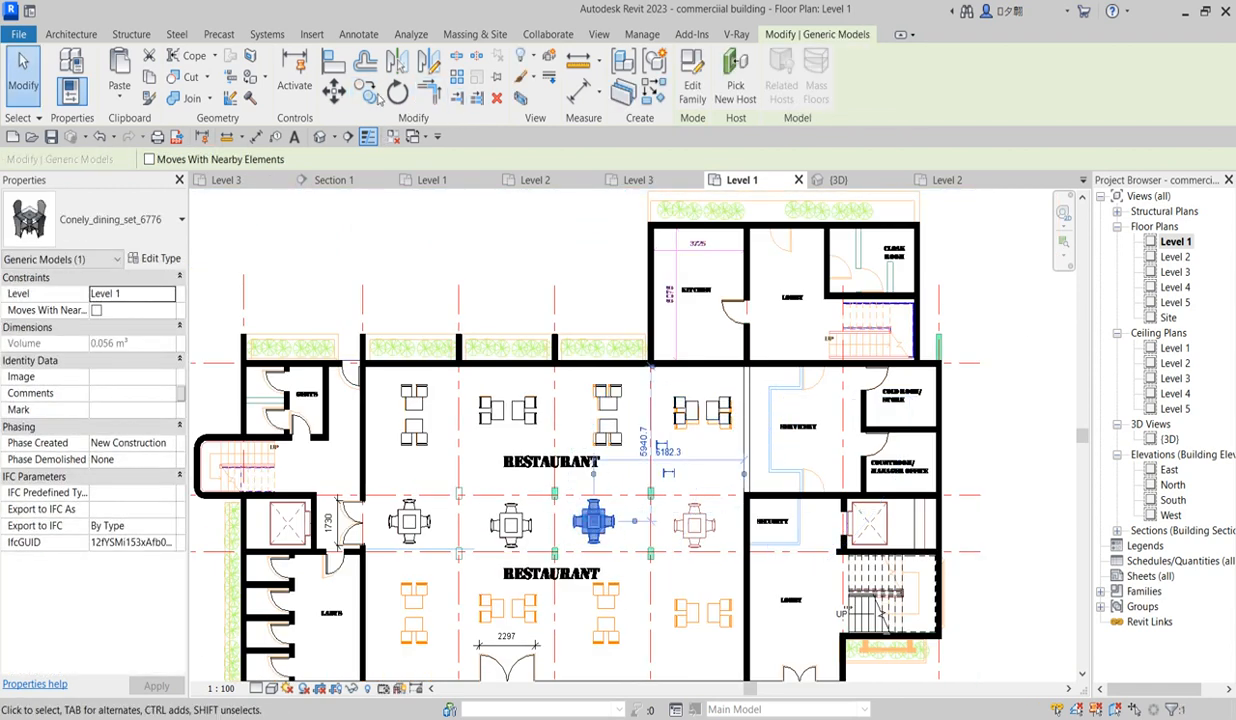
key("c")
key("o")
scroll(558, 552, "up", 5)
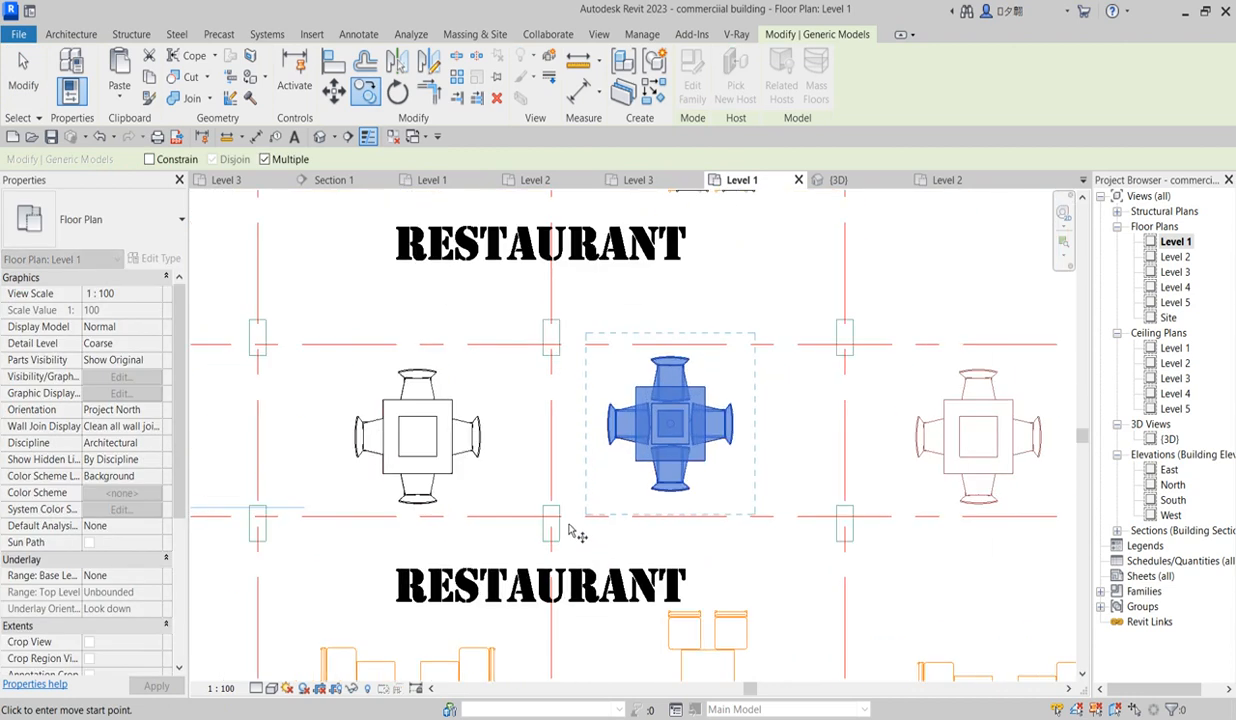
left_click(558, 521)
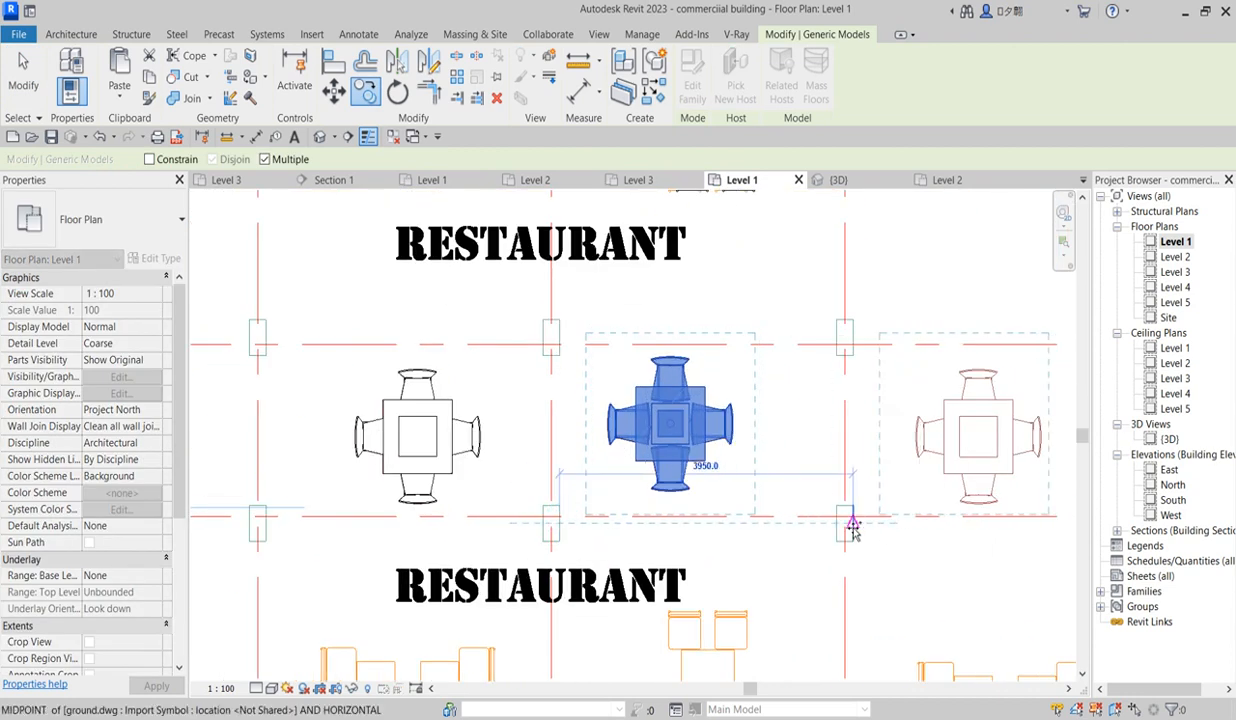
left_click(852, 526)
scroll(848, 525, "down", 5)
key("Escape")
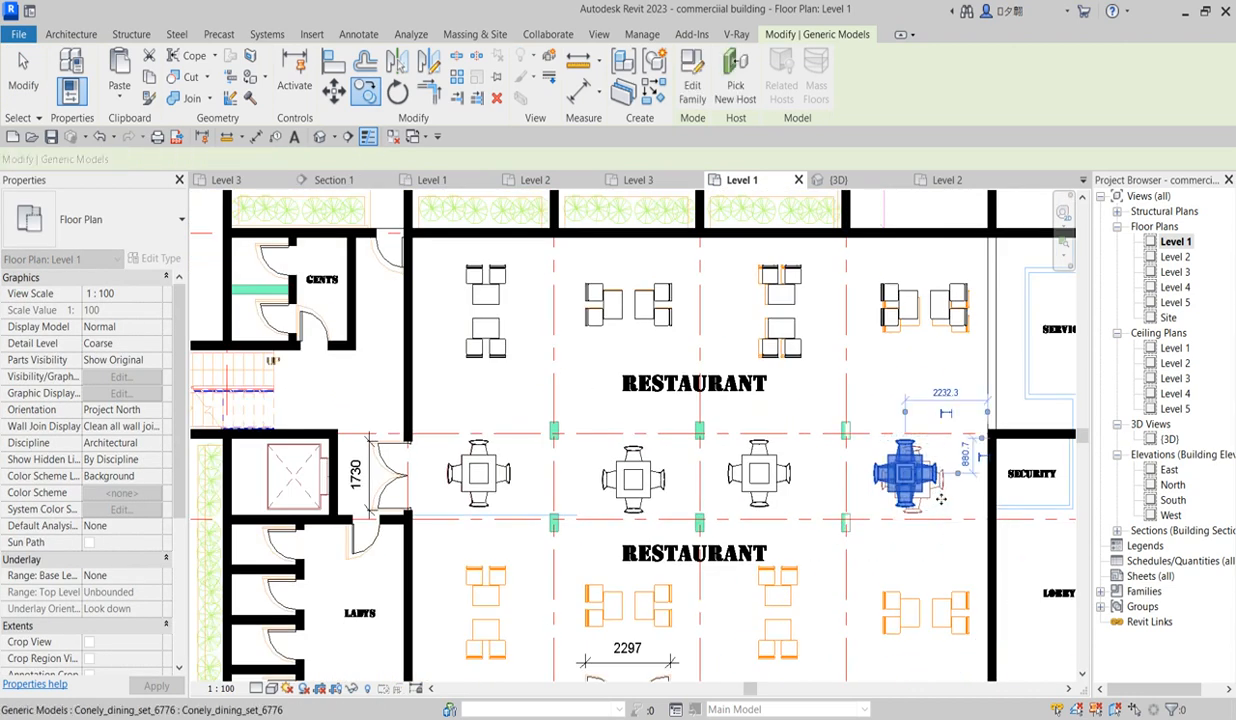
Step: Nudge the copied dining set three increments right and two down to sit over the imported set
scroll(937, 500, "up", 3)
key("Right")
key("Right")
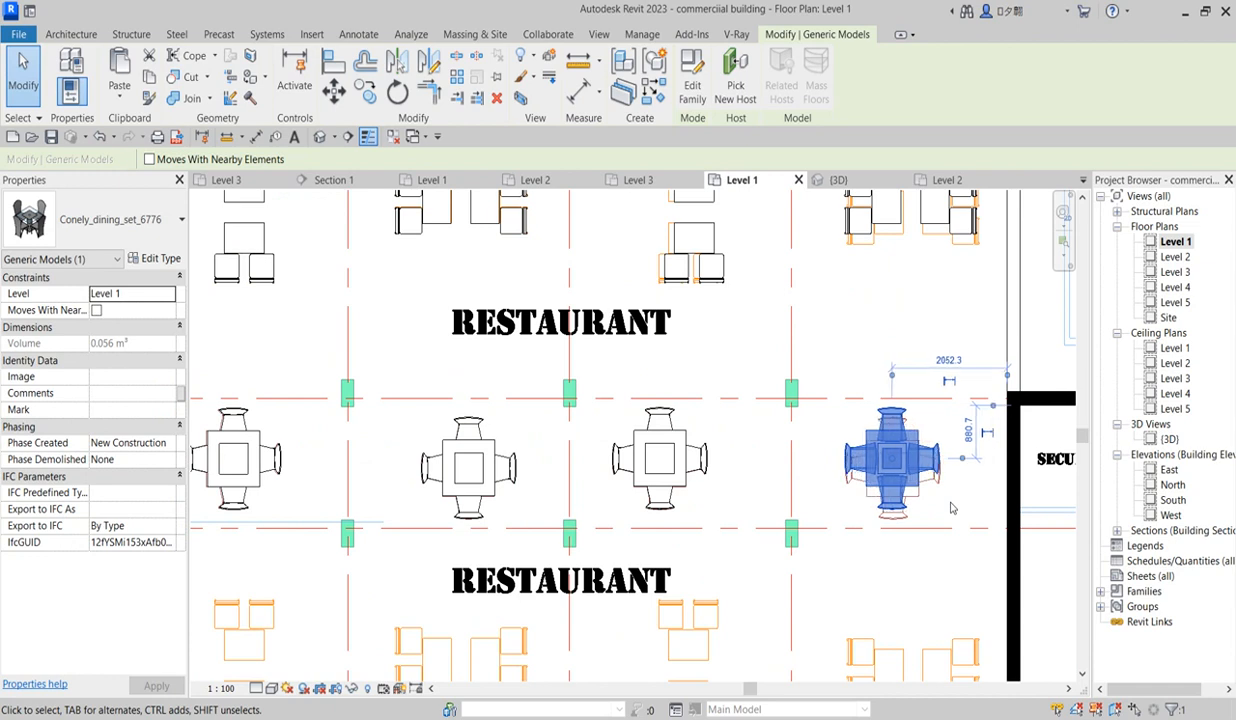
key("Down")
key("Down")
Step: Review the furnished restaurant and the exterior wall along grid A on the ground floor plan
scroll(952, 508, "down", 3)
scroll(729, 627, "down", 4)
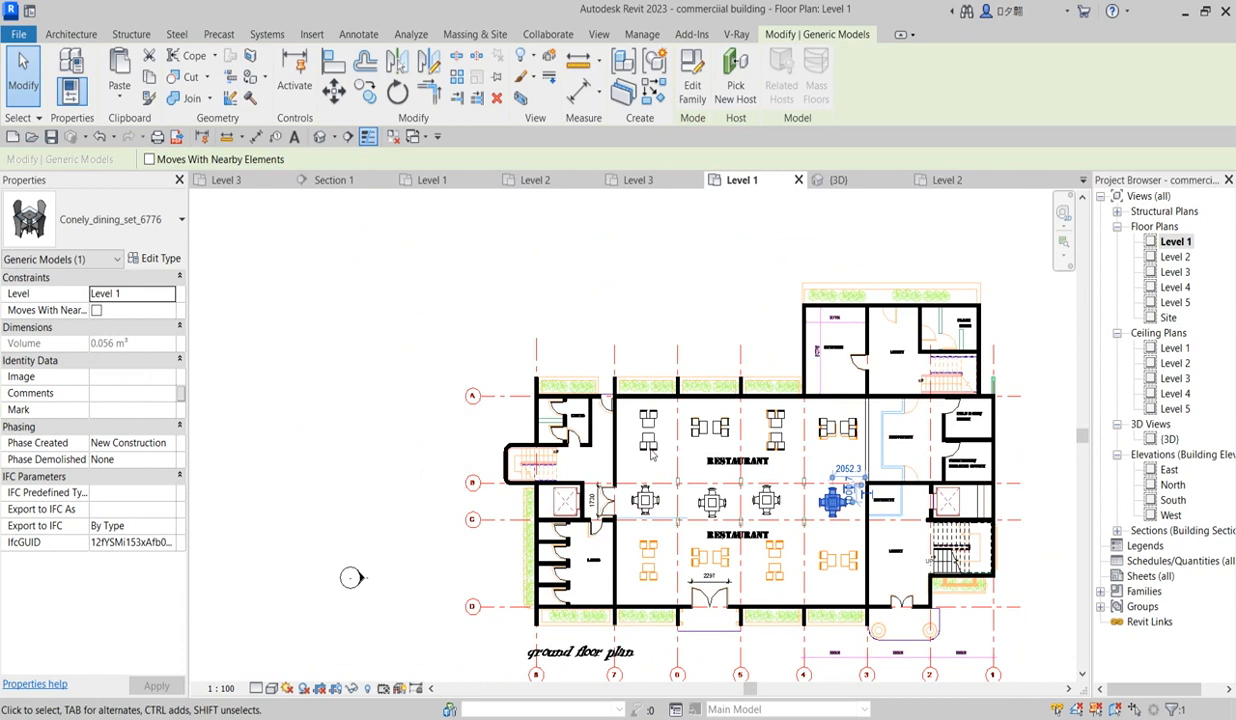
scroll(700, 480, "up", 2)
scroll(733, 661, "down", 3)
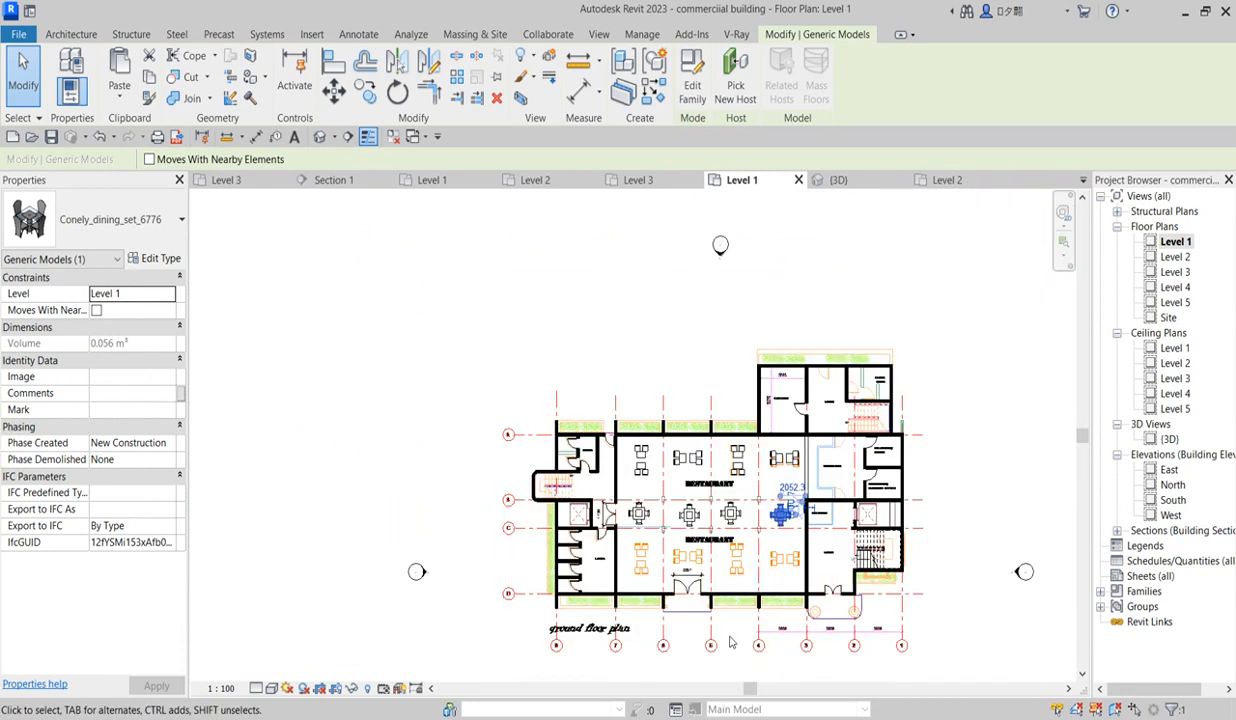
scroll(808, 596, "up", 2)
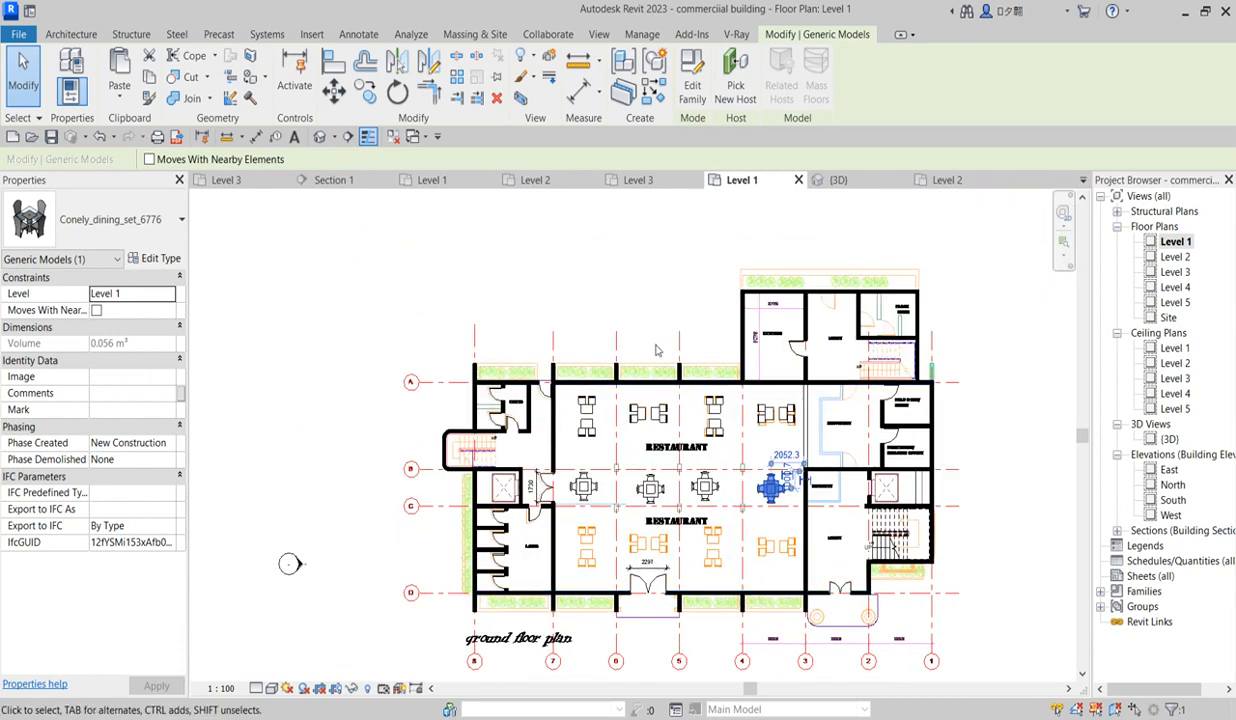
scroll(620, 395, "up", 4)
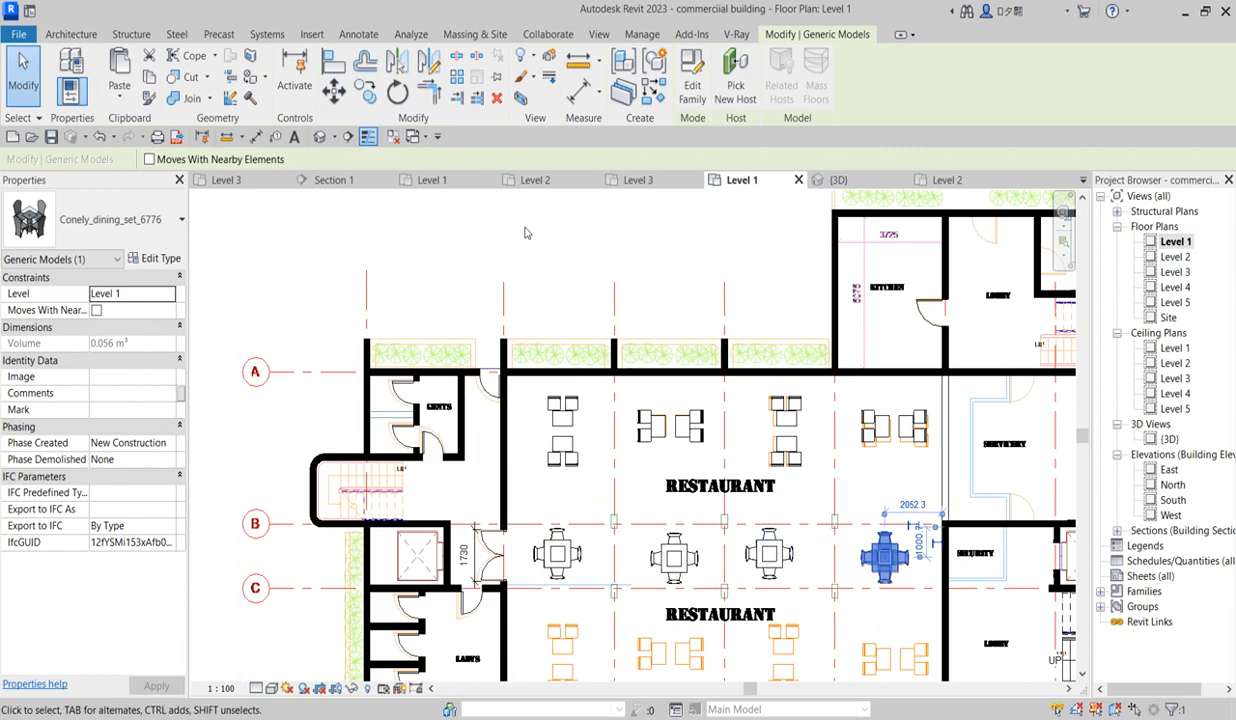
scroll(545, 382, "up", 3)
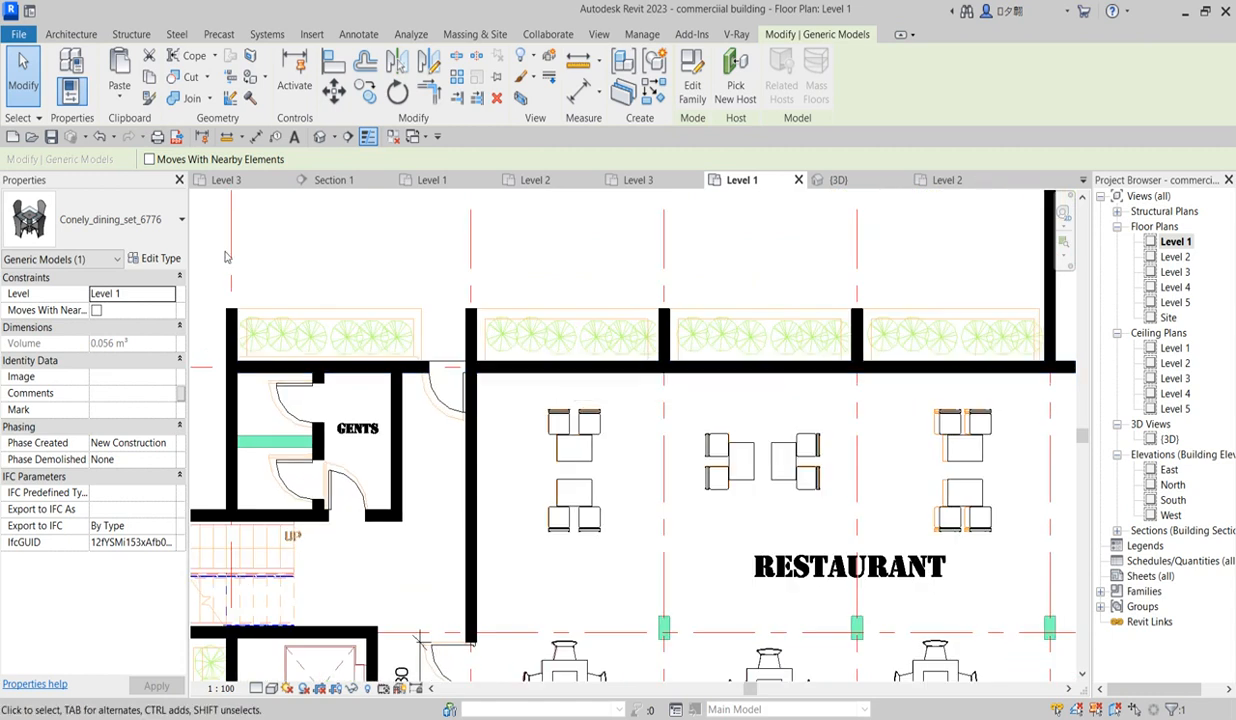
Step: Start an architectural wall and choose the Curtain Wall Storefront type
left_click(80, 36)
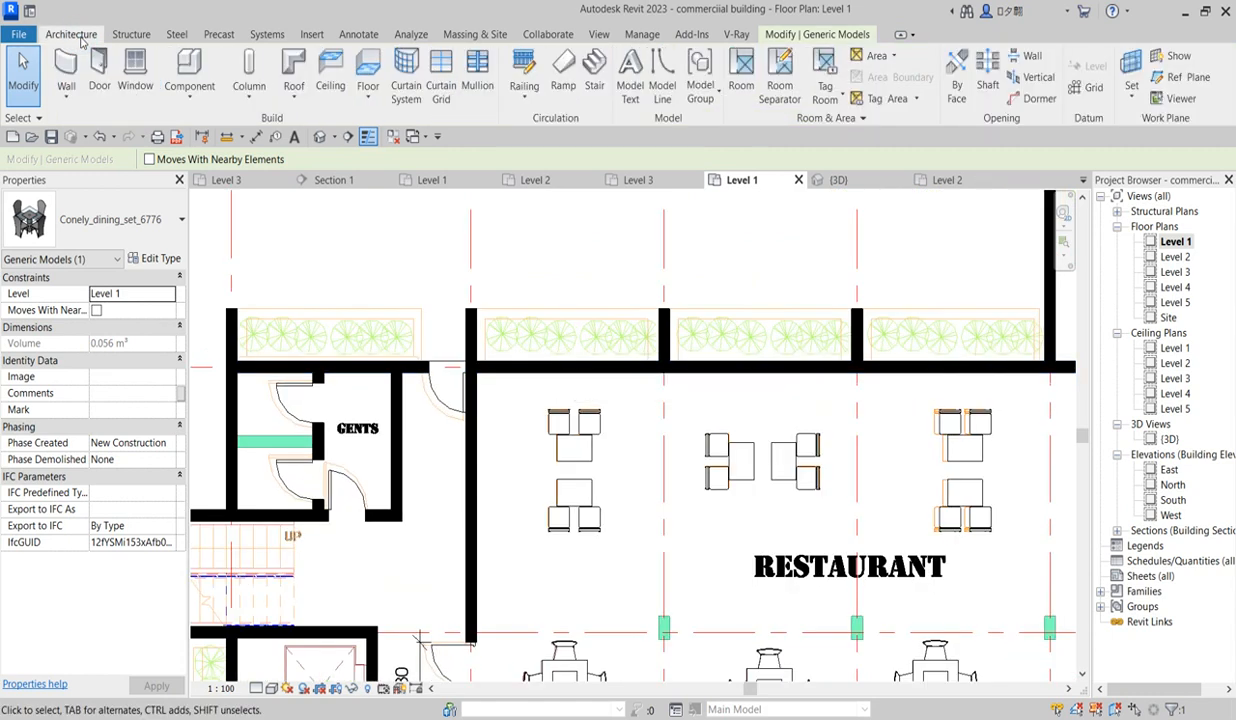
left_click(66, 92)
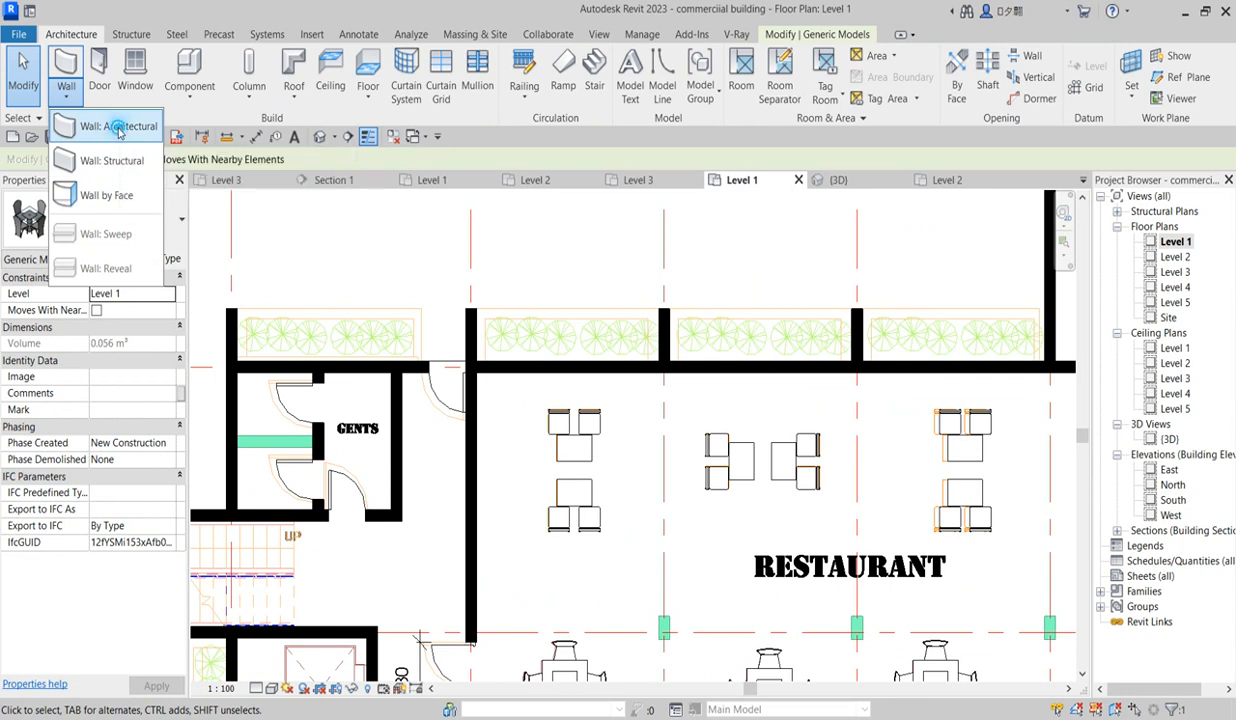
left_click(118, 128)
left_click(113, 136)
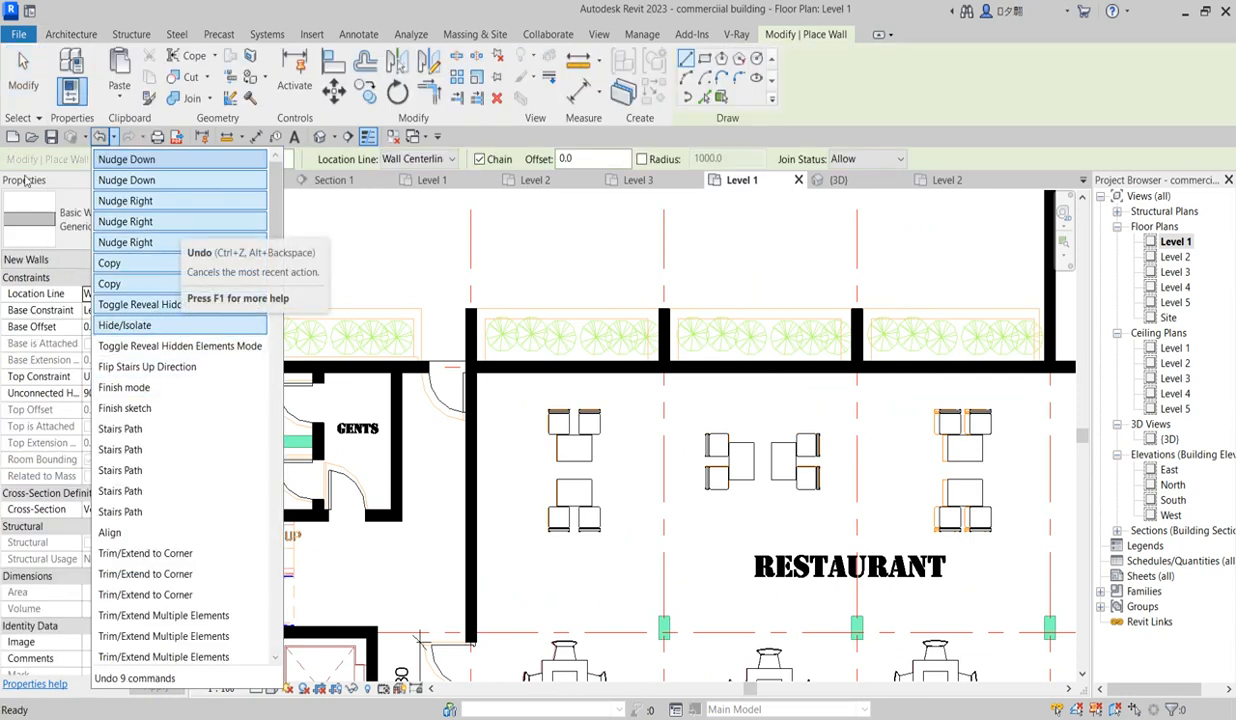
left_click(74, 193)
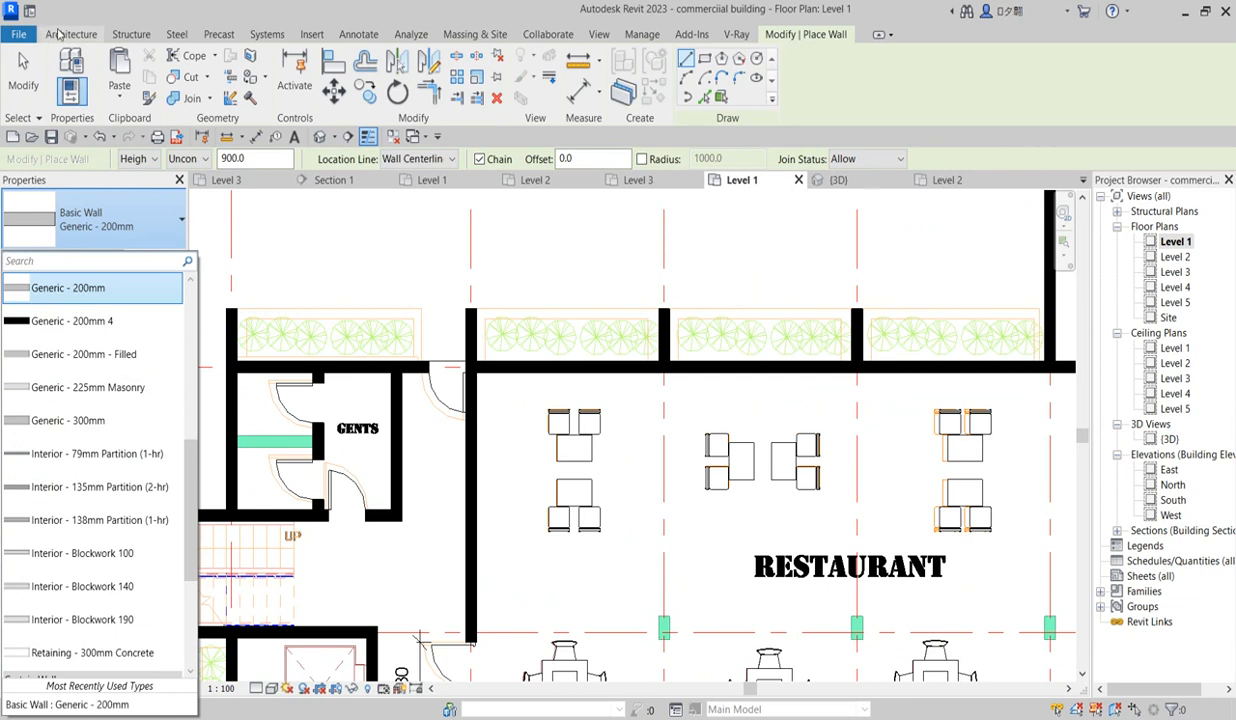
left_click(57, 34)
left_click(66, 97)
left_click(114, 126)
left_click(153, 226)
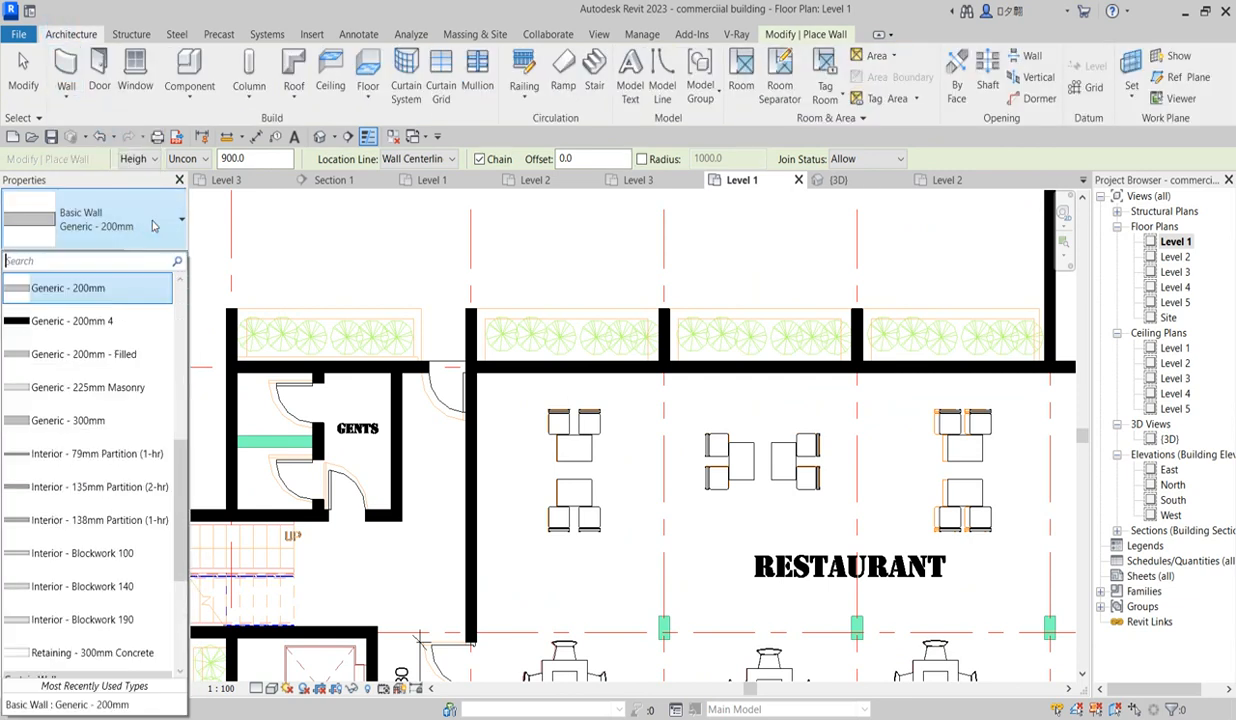
scroll(120, 450, "down", 5)
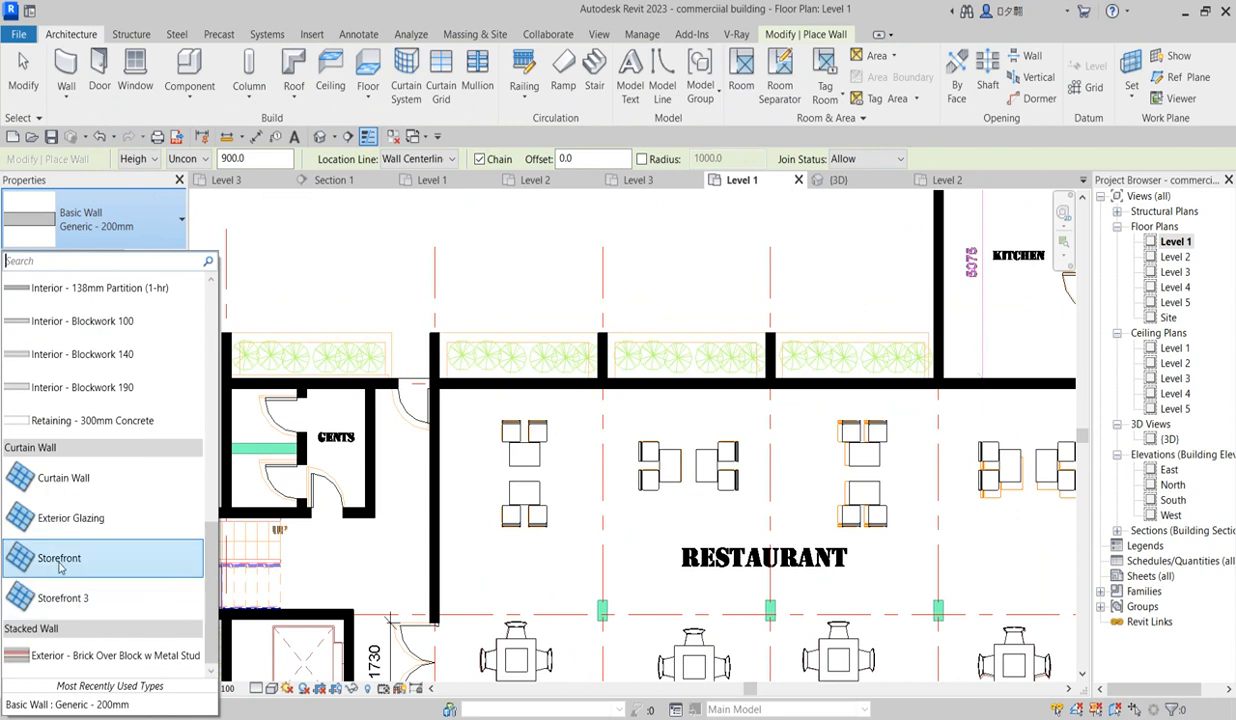
left_click(60, 567)
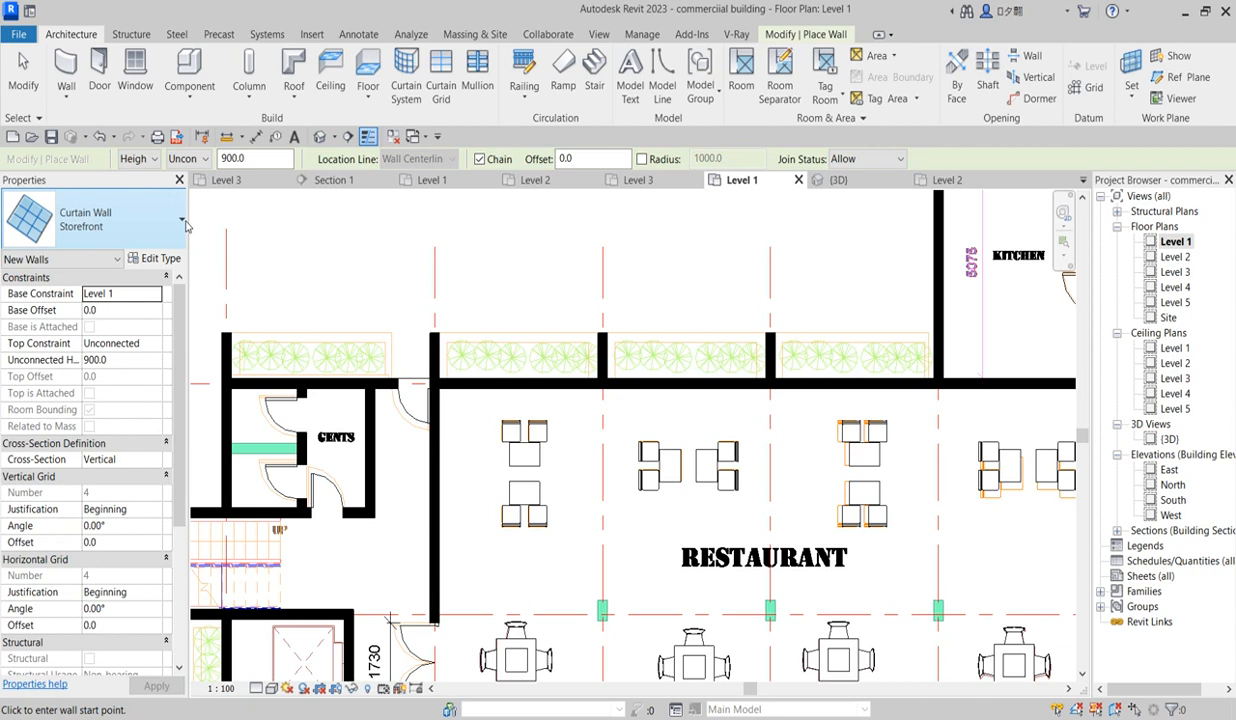
Step: Edit the Storefront type to use fixed-distance vertical and horizontal grids, both with 1200 mm spacing
left_click(155, 258)
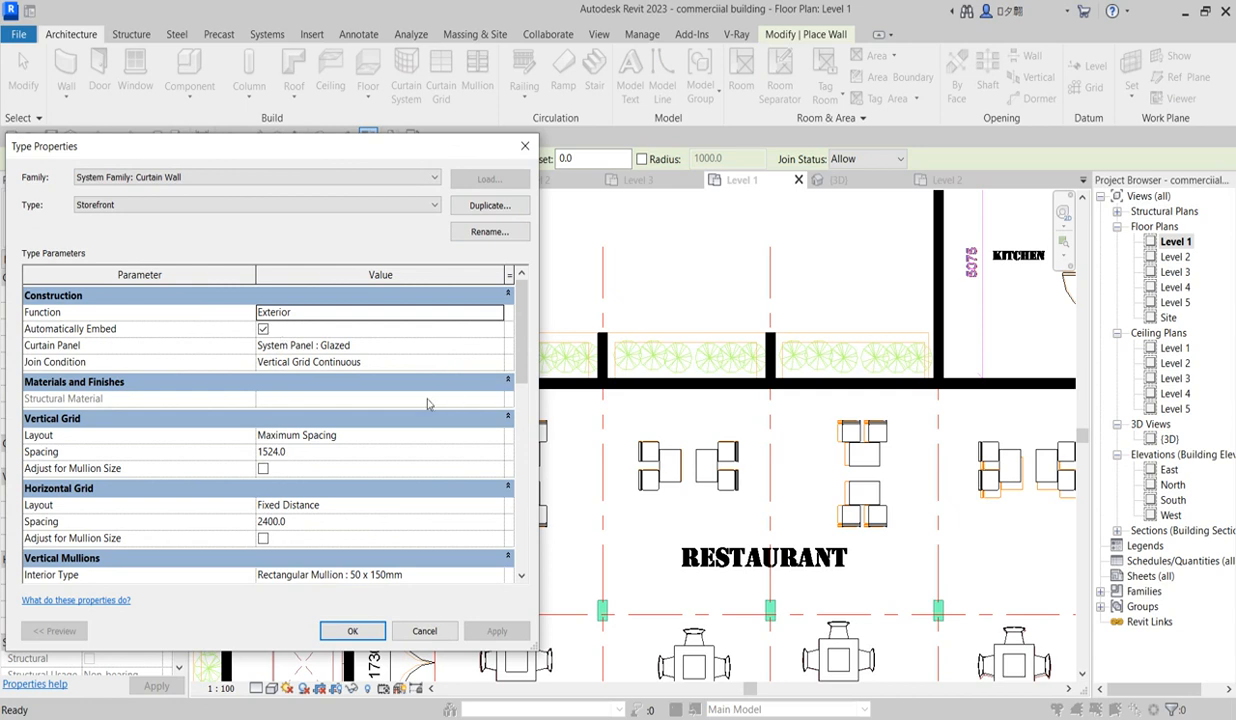
left_click(494, 438)
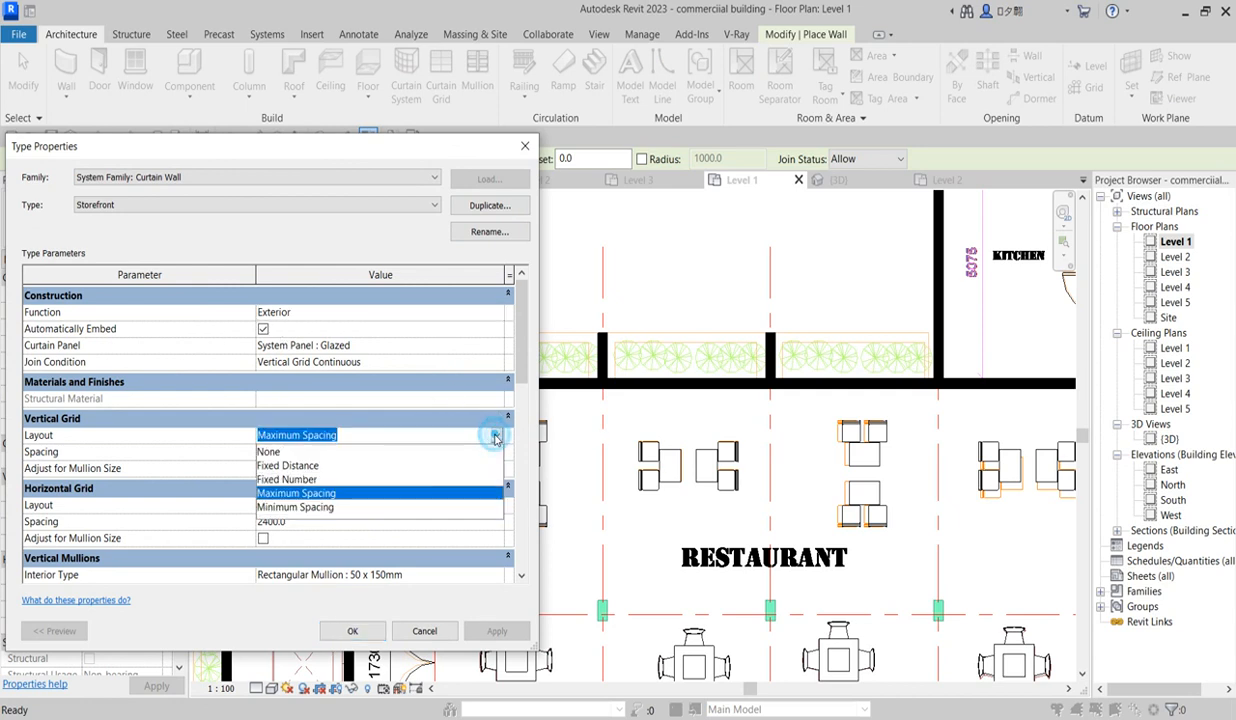
left_click(287, 466)
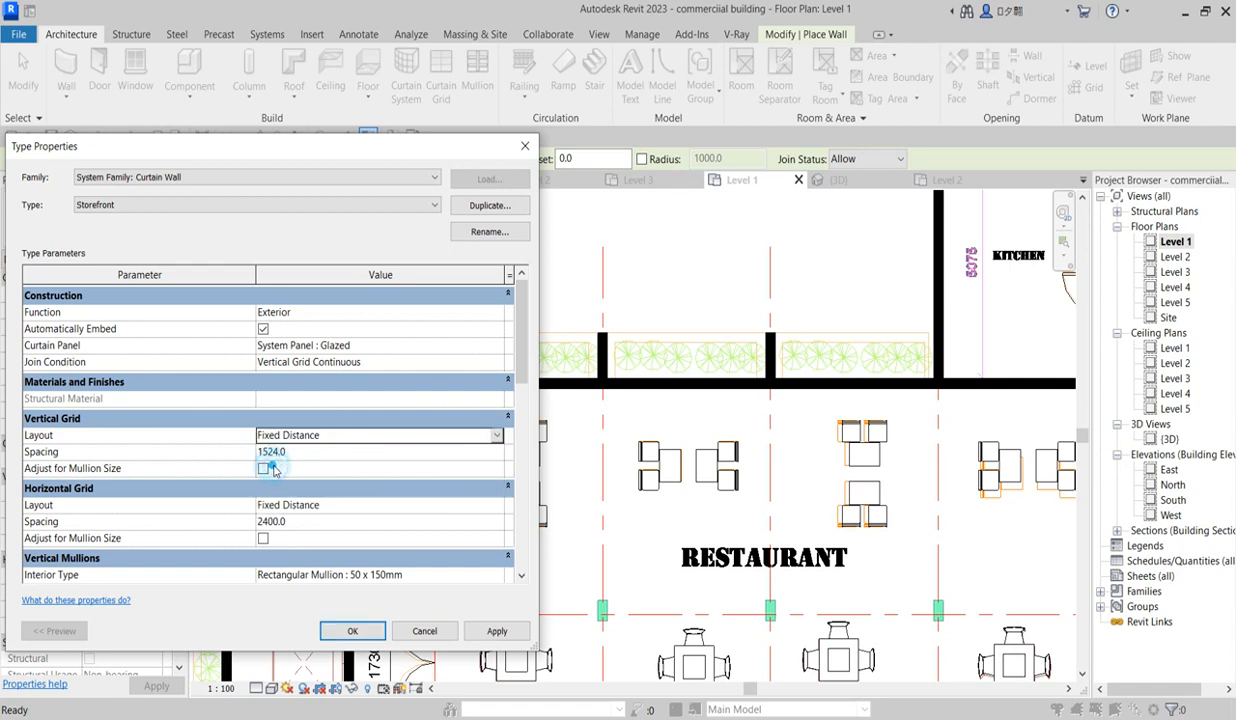
left_click(500, 455)
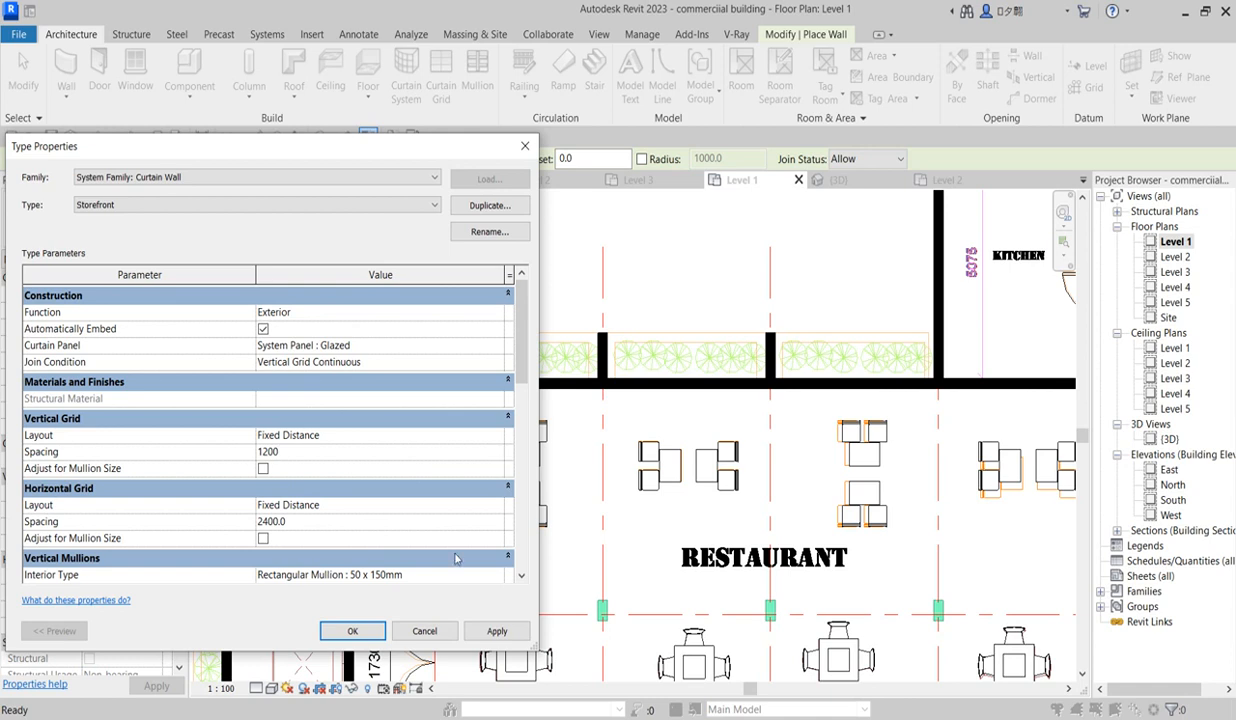
left_click(487, 506)
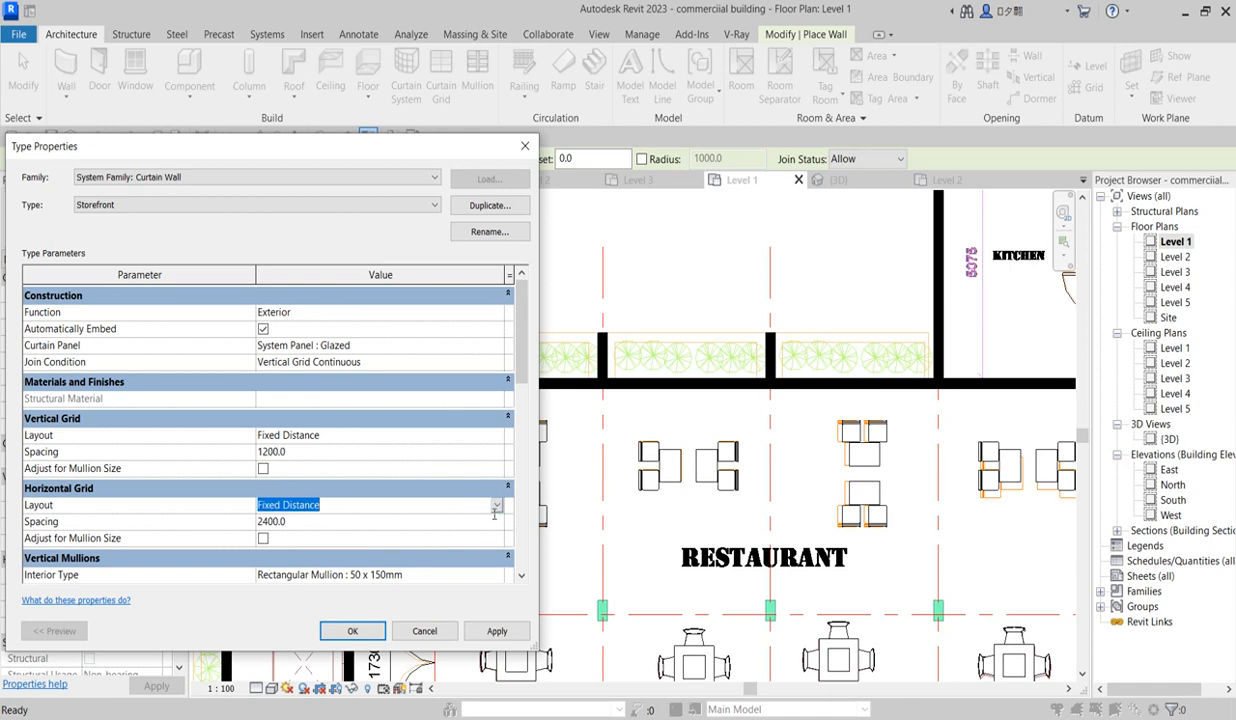
left_click(502, 525)
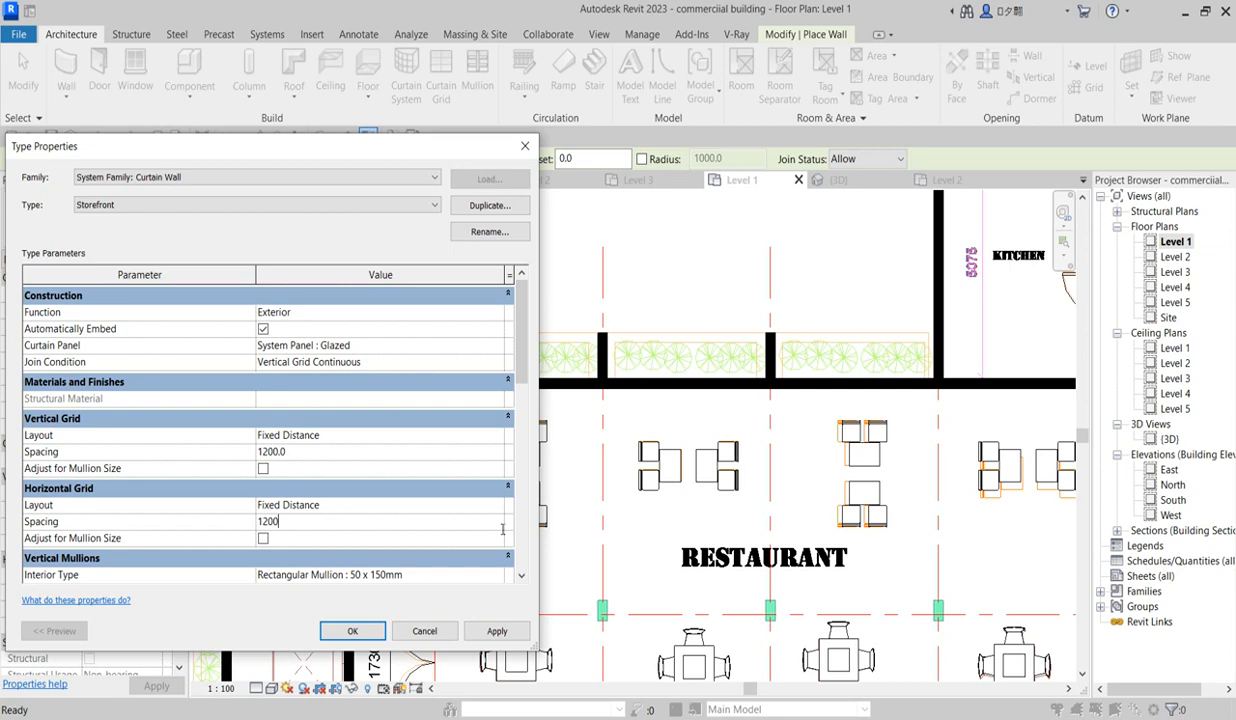
Step: Set the Storefront type's vertical mullions to None for the interior, border 1 and border 2
left_click_drag(521, 320, 521, 415)
left_click(490, 380)
left_click(496, 380)
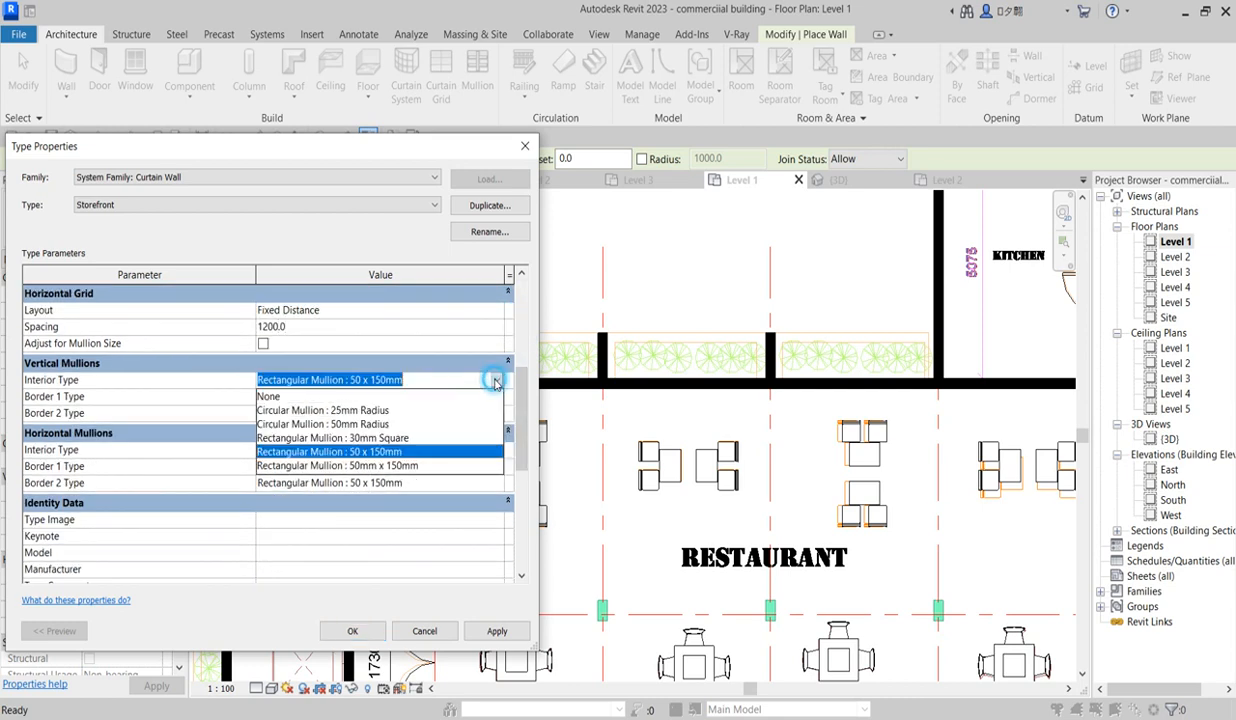
left_click(288, 396)
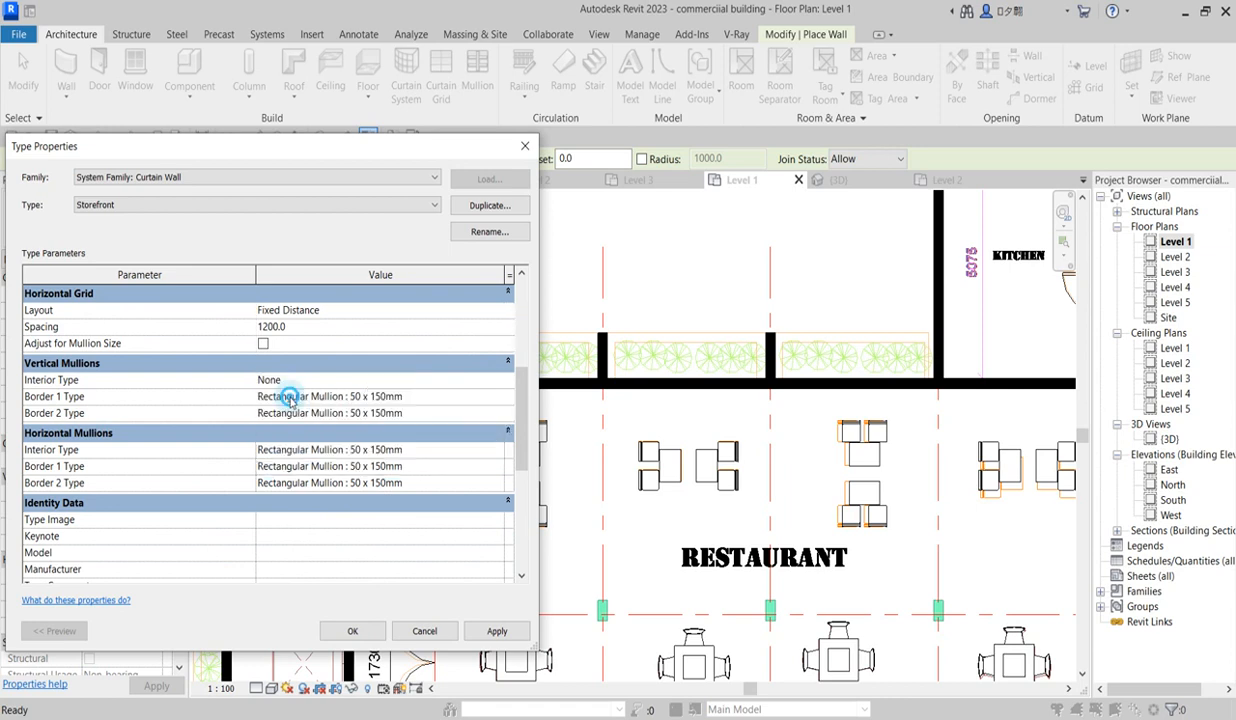
left_click(497, 398)
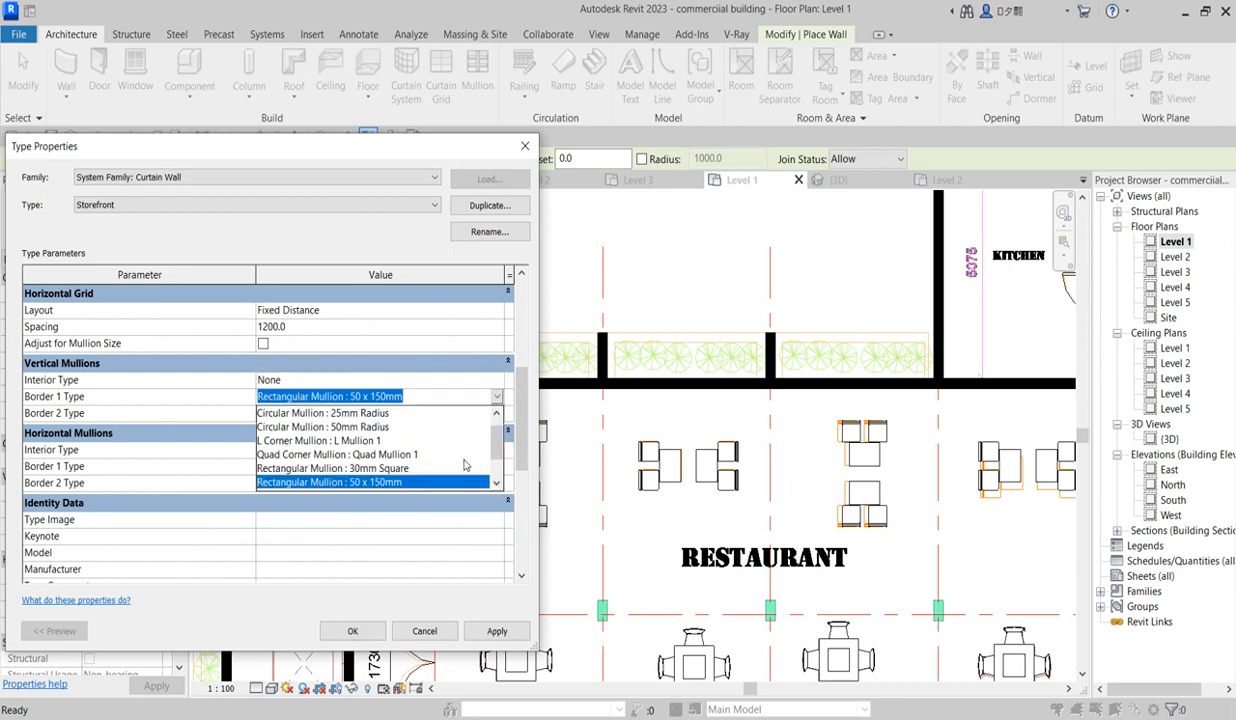
left_click_drag(500, 447, 508, 399)
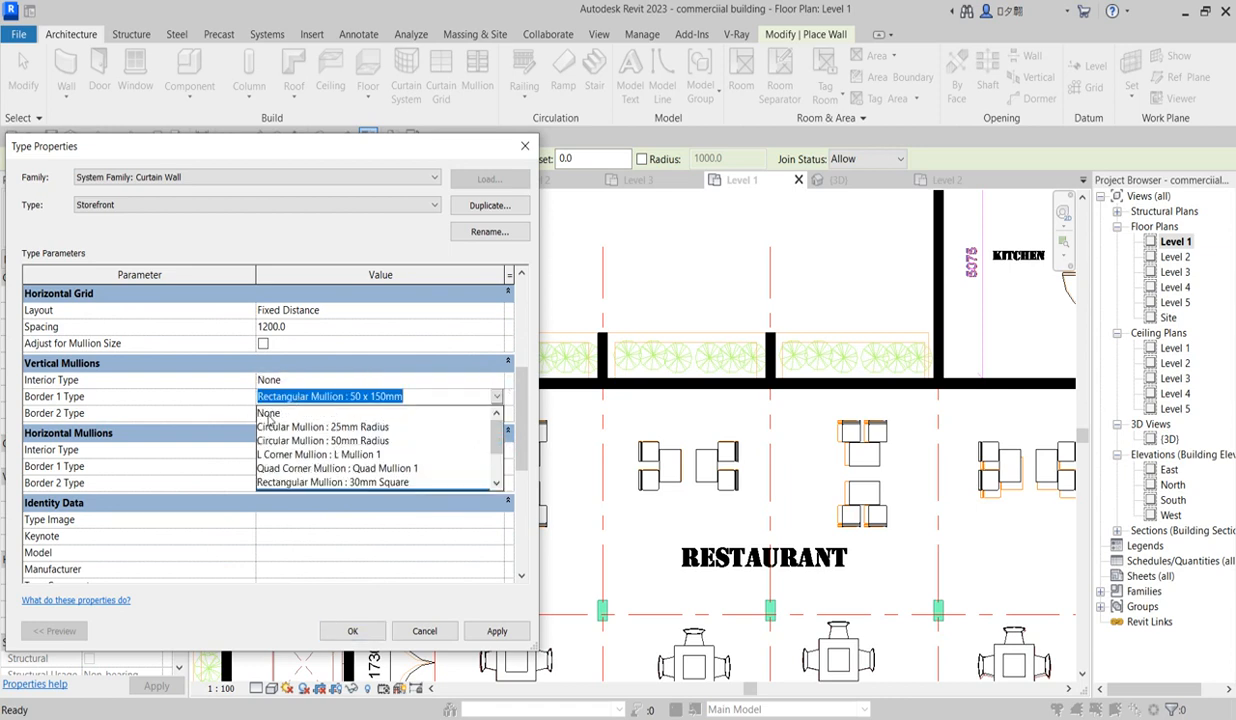
left_click(268, 414)
left_click(494, 412)
left_click(497, 412)
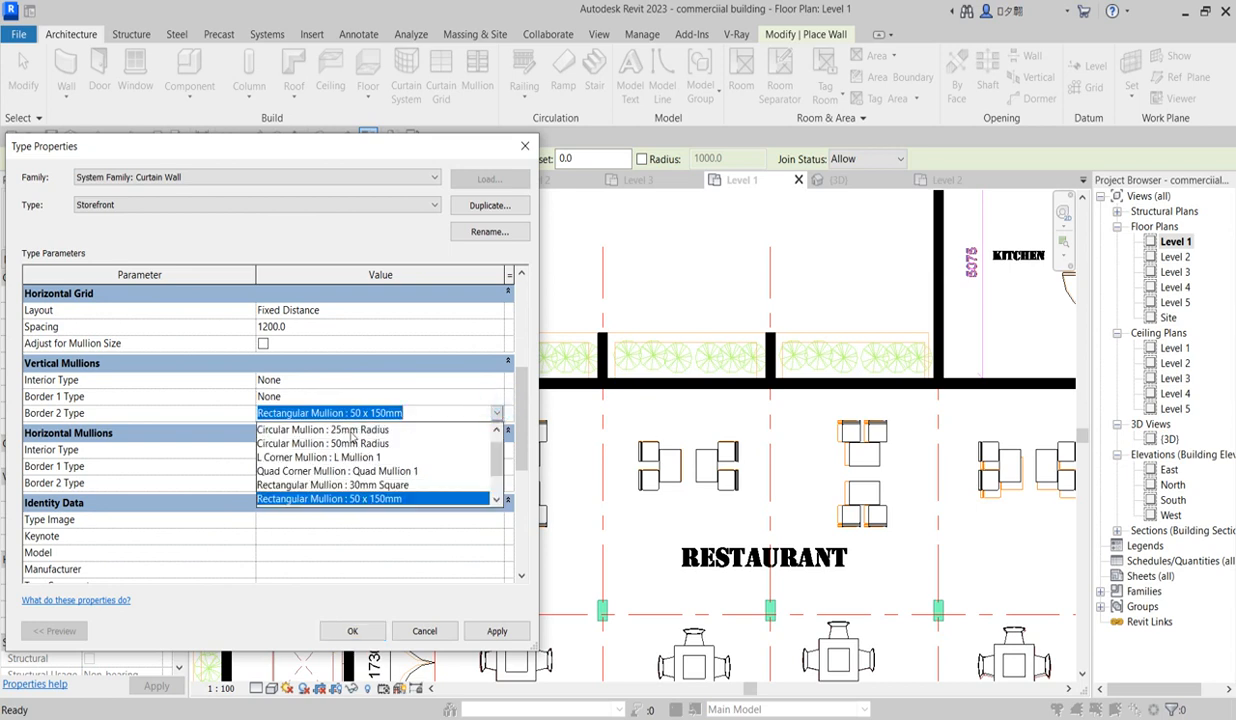
left_click_drag(502, 465, 501, 420)
left_click(308, 429)
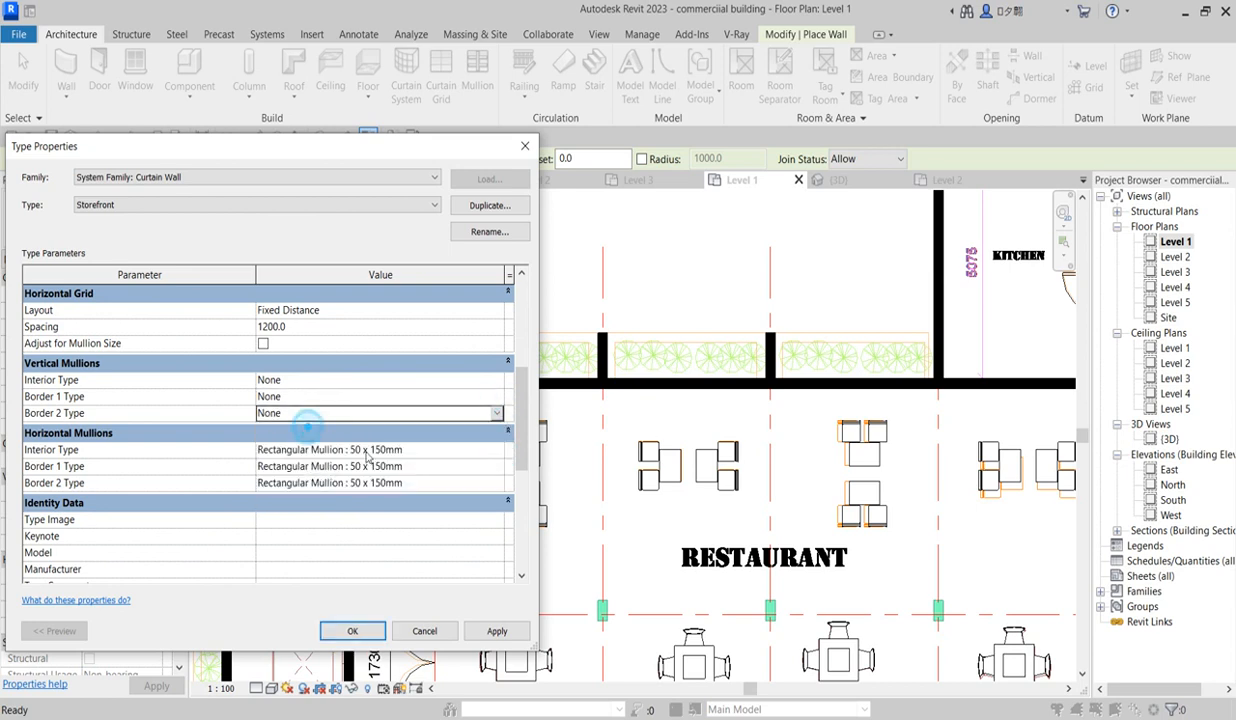
Step: Set the Storefront type's horizontal mullions to None for the interior, border 1 and border 2, and accept the type changes
left_click(494, 449)
left_click(497, 449)
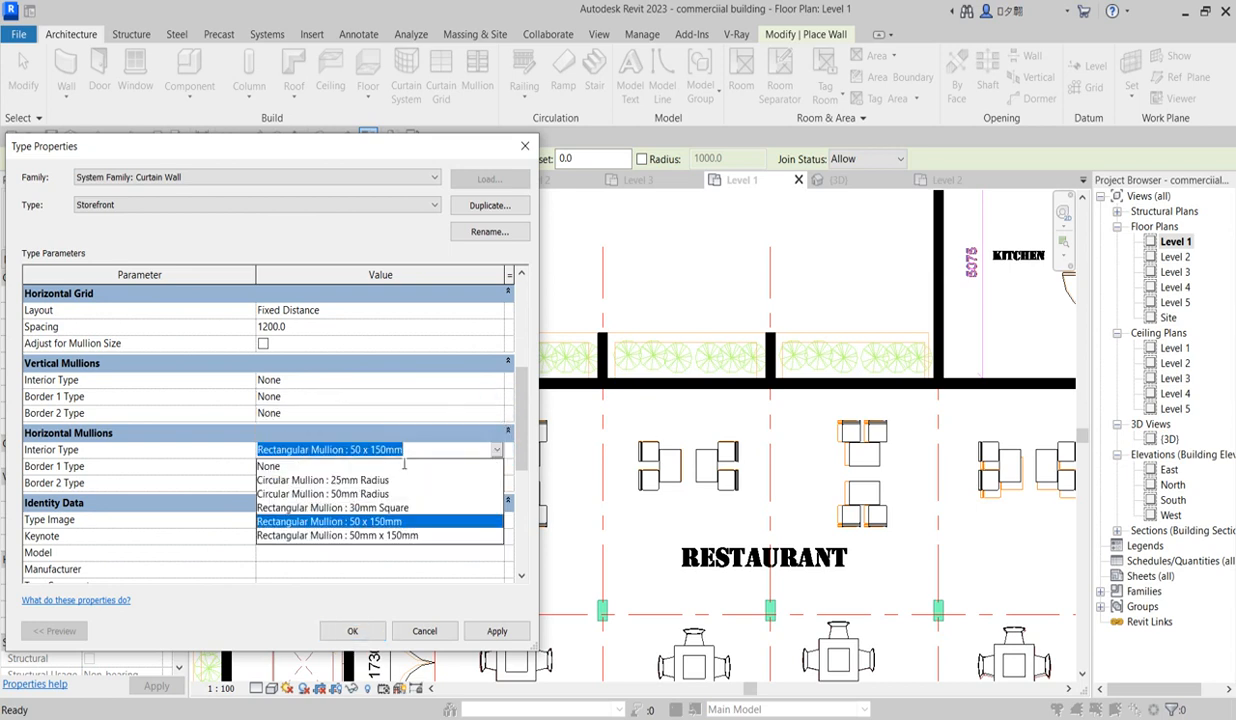
left_click(338, 467)
left_click(495, 467)
left_click(495, 467)
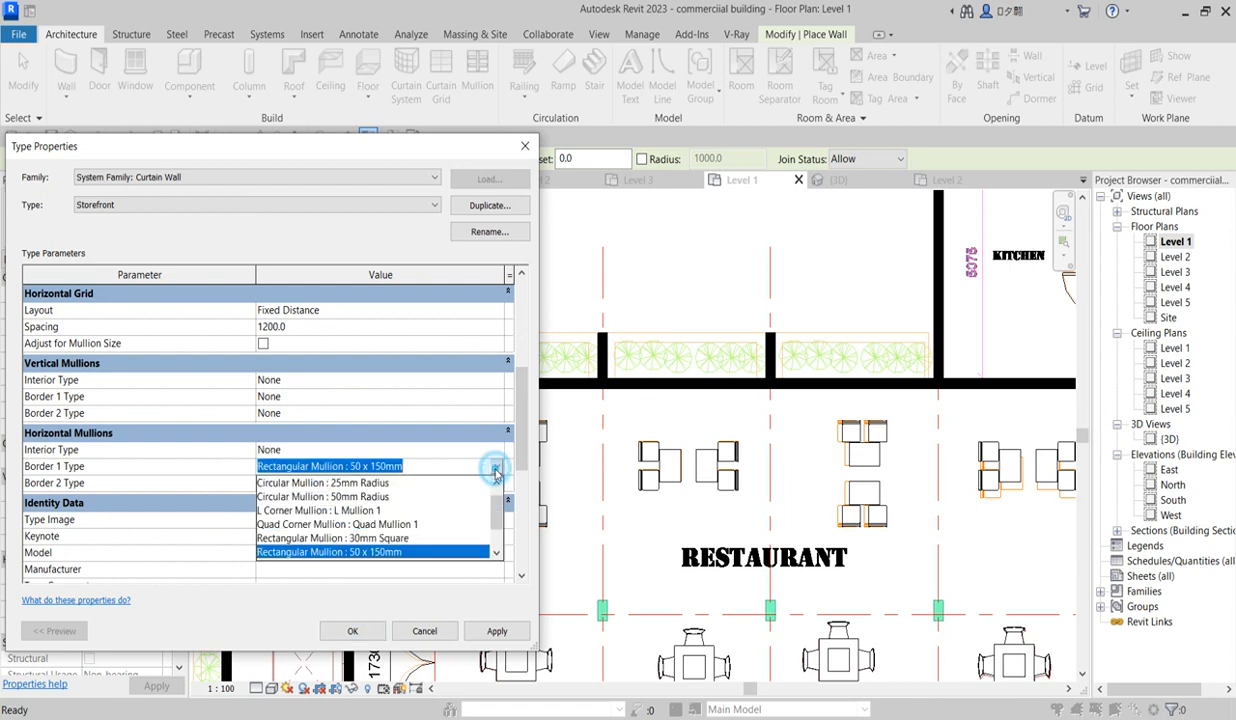
scroll(483, 512, "up", 2)
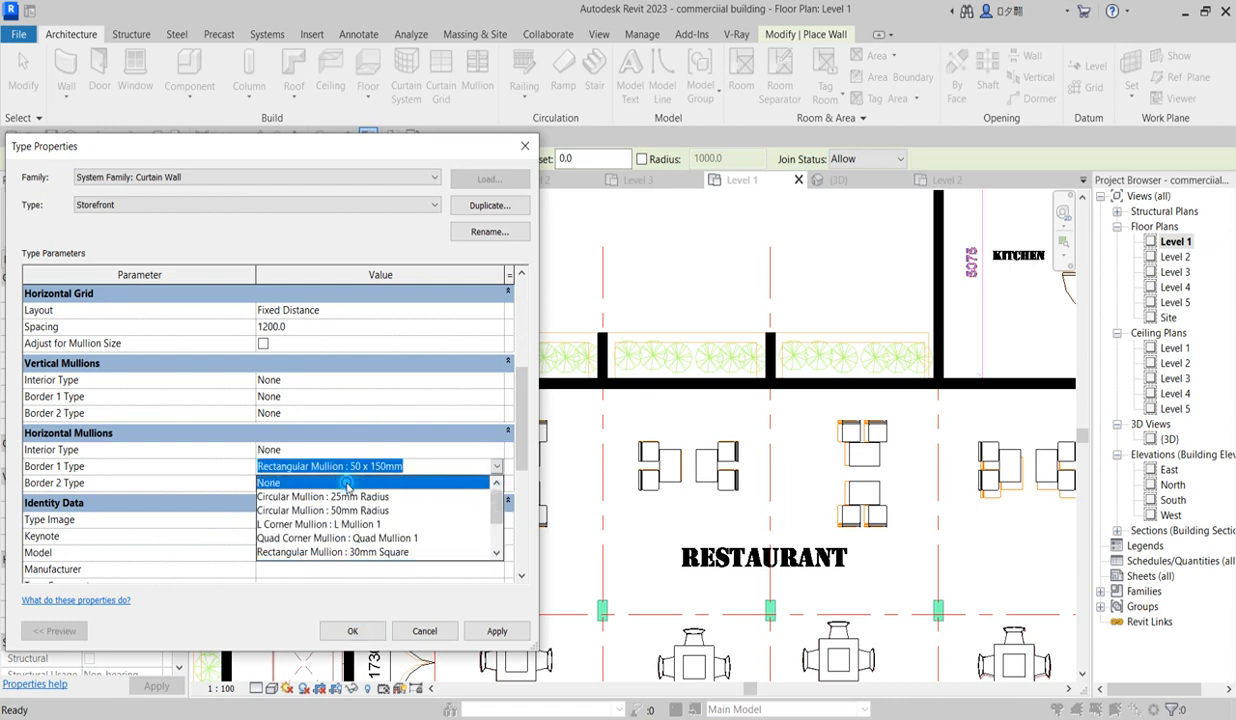
left_click(335, 482)
left_click(500, 484)
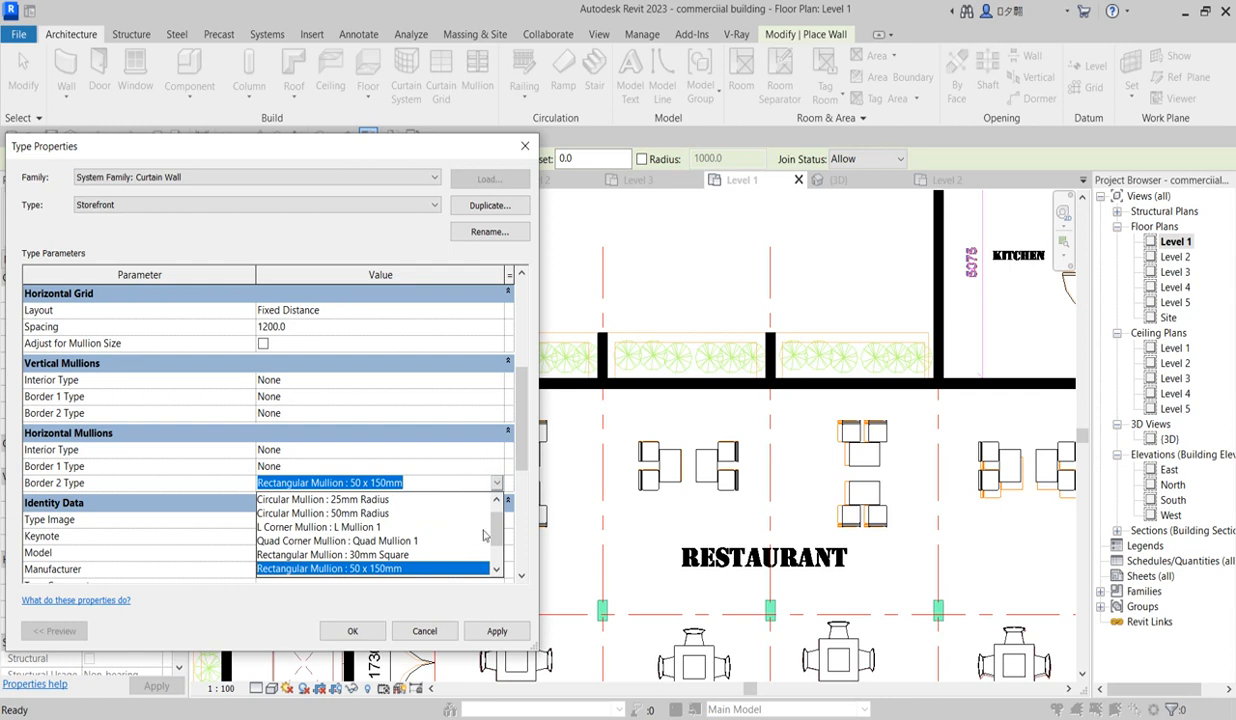
left_click(500, 480)
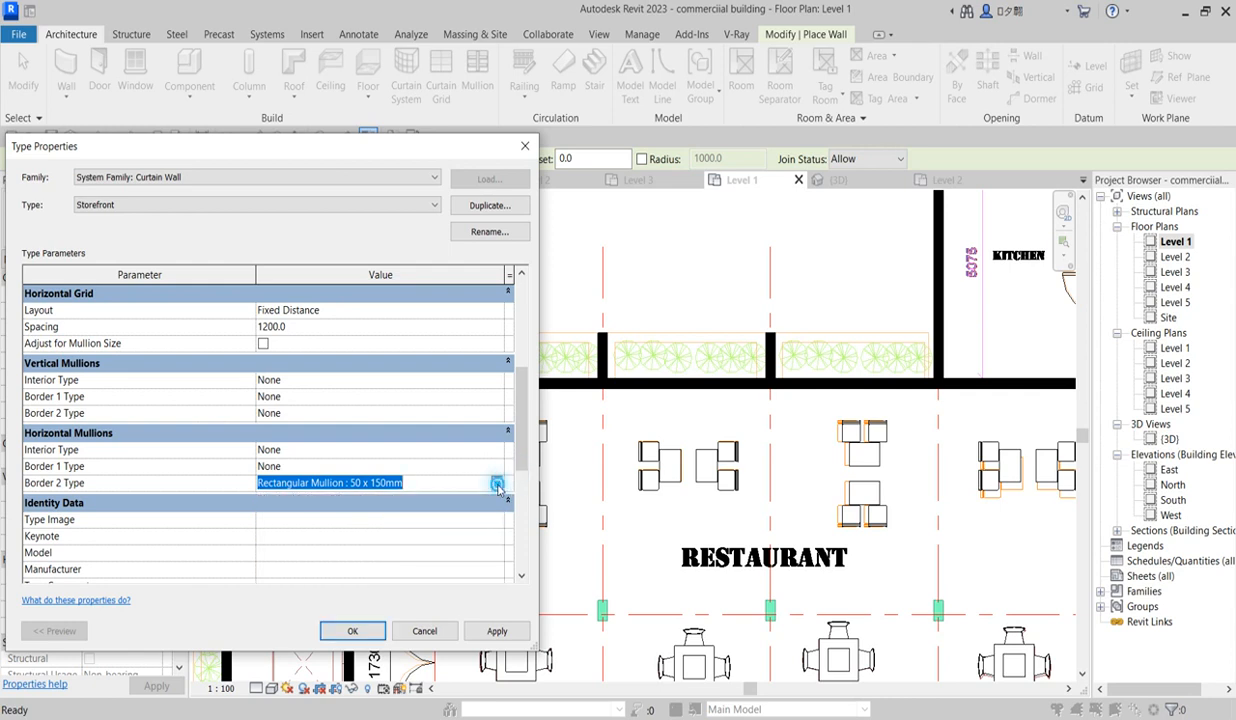
left_click(497, 484)
left_click_drag(493, 538, 502, 483)
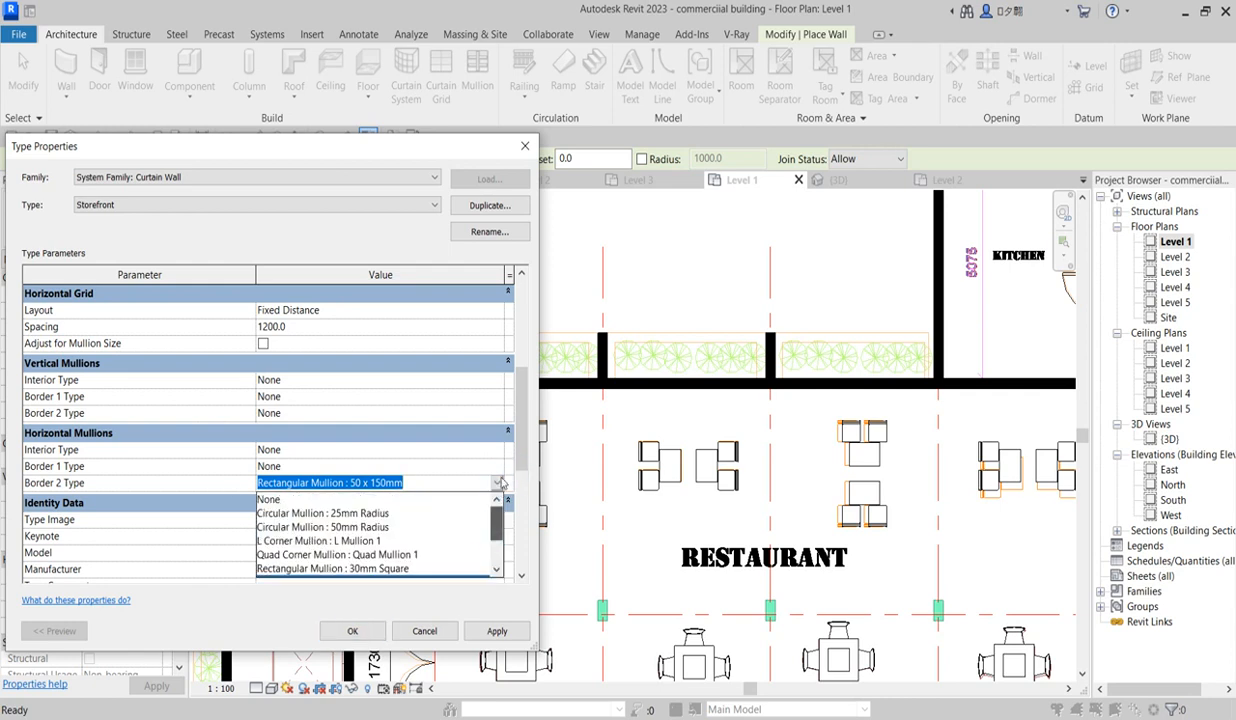
left_click(268, 500)
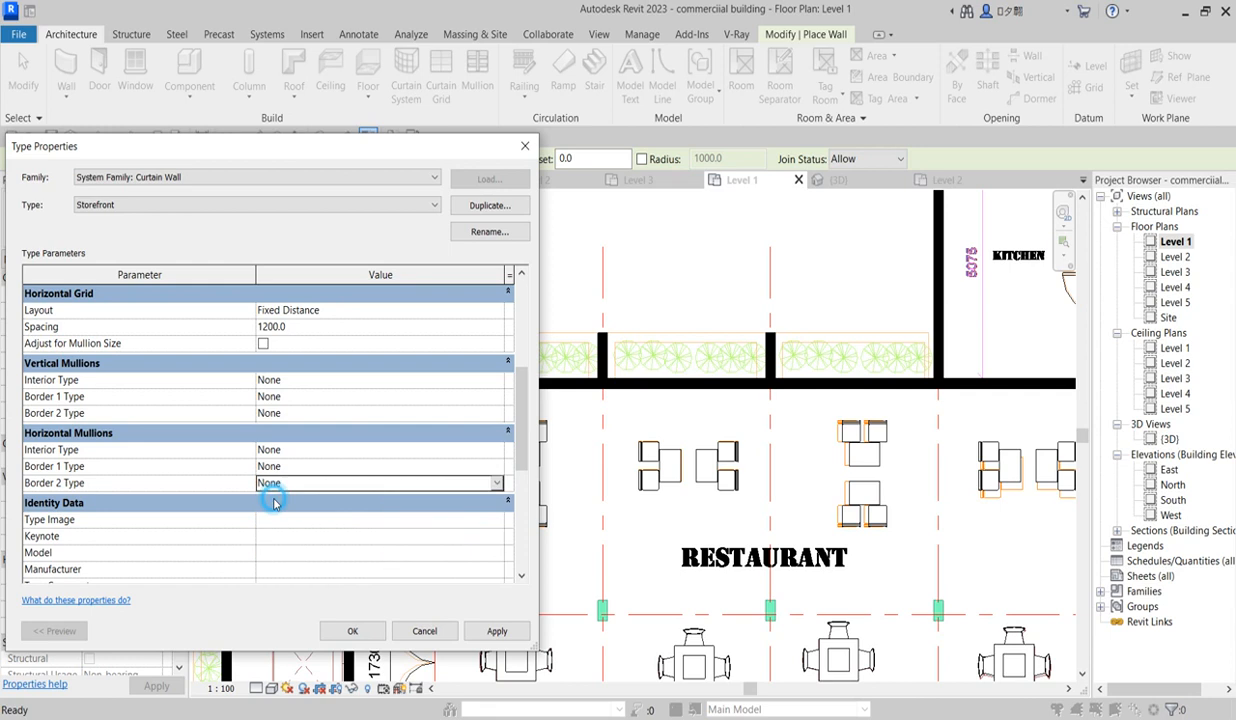
left_click(370, 631)
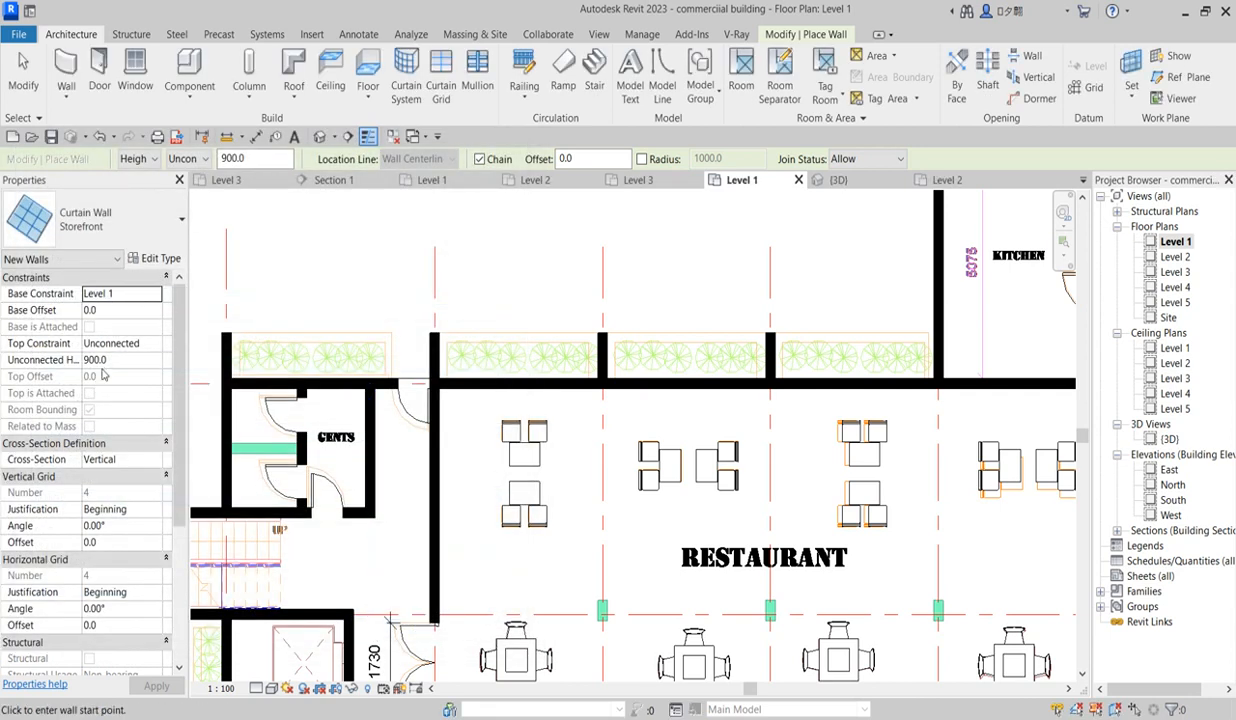
Step: With base offset 900 and unconnected height 2100, draw a storefront about 3424 mm long in the grid A wall between grids 7 and 6
left_click(129, 316)
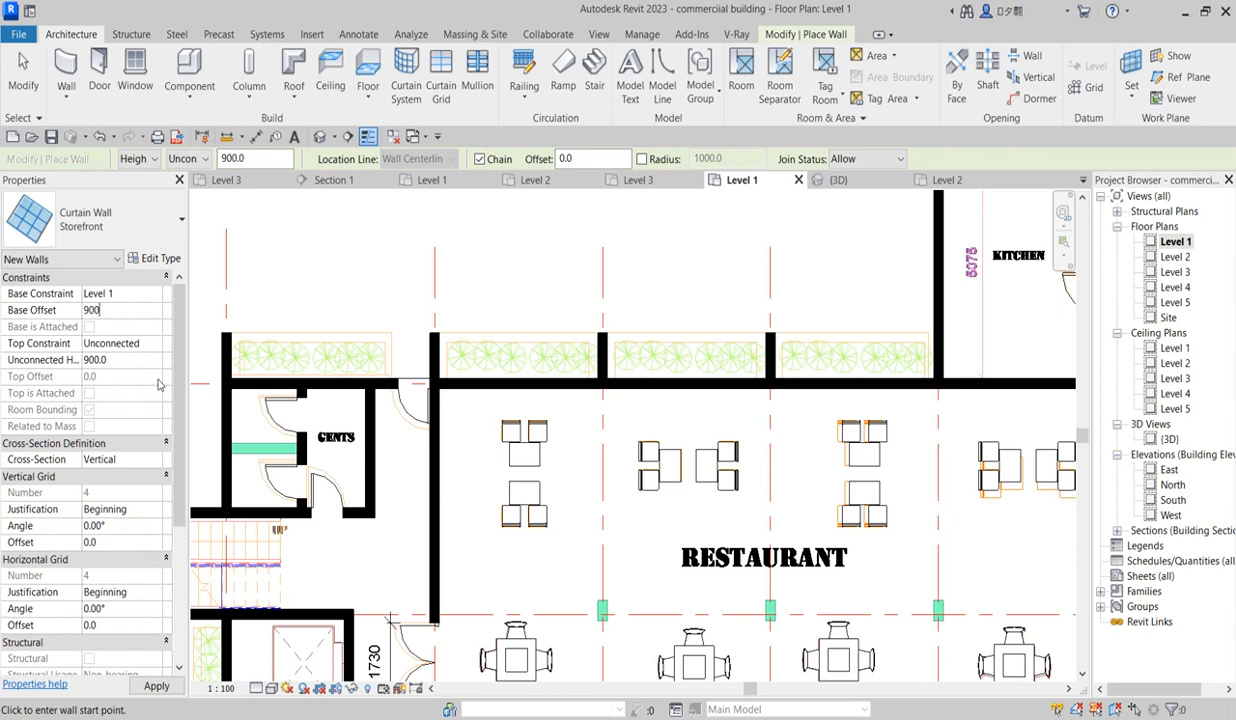
left_click(138, 362)
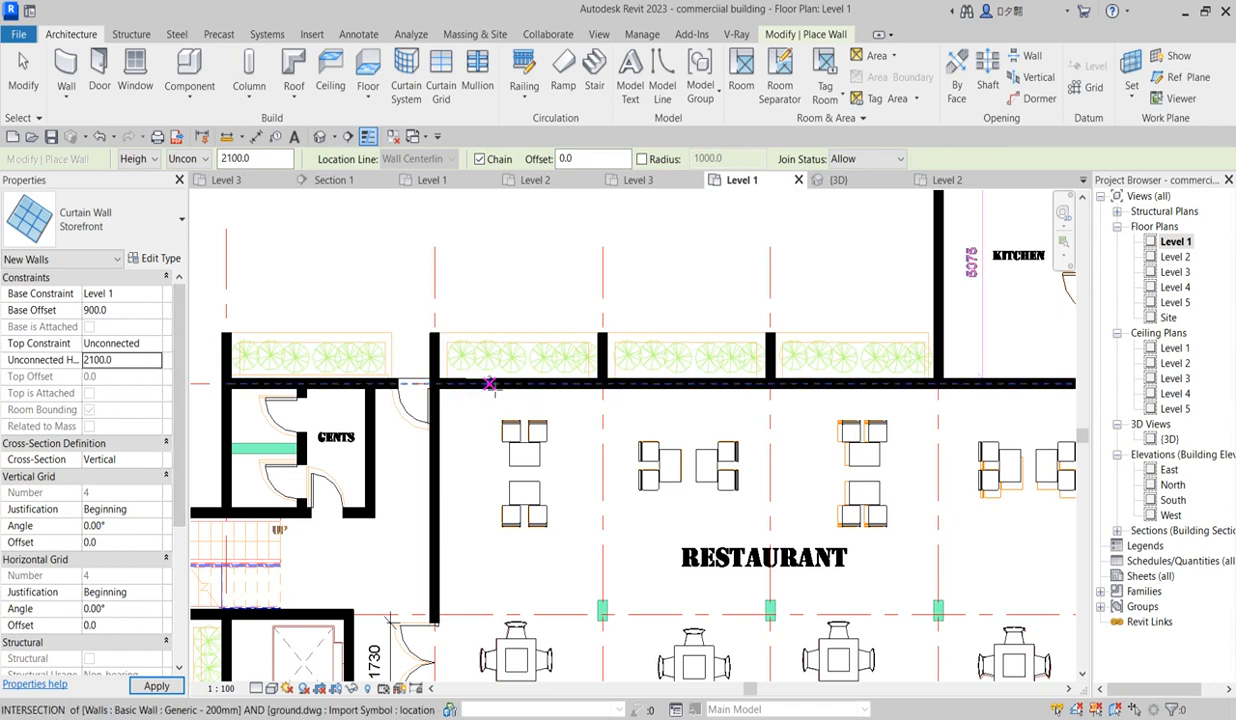
scroll(460, 383, "up", 2)
left_click(432, 383)
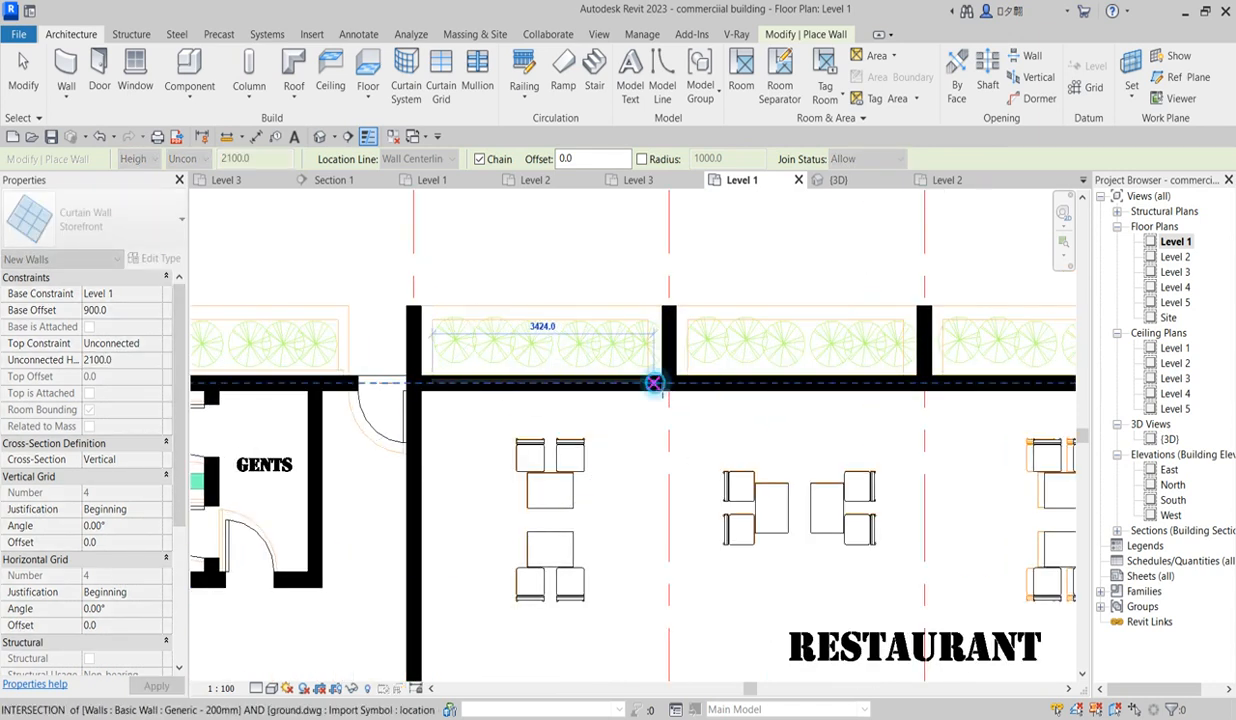
left_click(654, 383)
Step: Draw a storefront about 3400 mm long in the grid A wall between grids 6 and 5
scroll(660, 420, "down", 3)
scroll(662, 427, "up", 2)
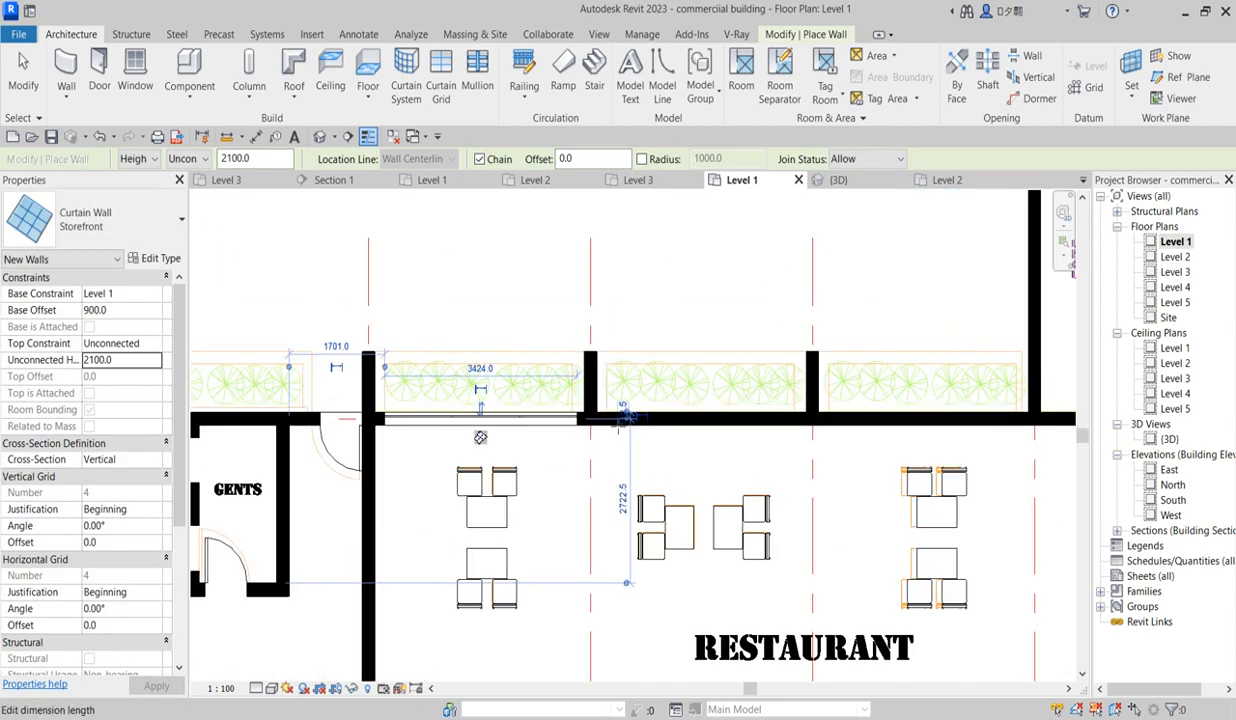
scroll(630, 437, "up", 2)
left_click(604, 420)
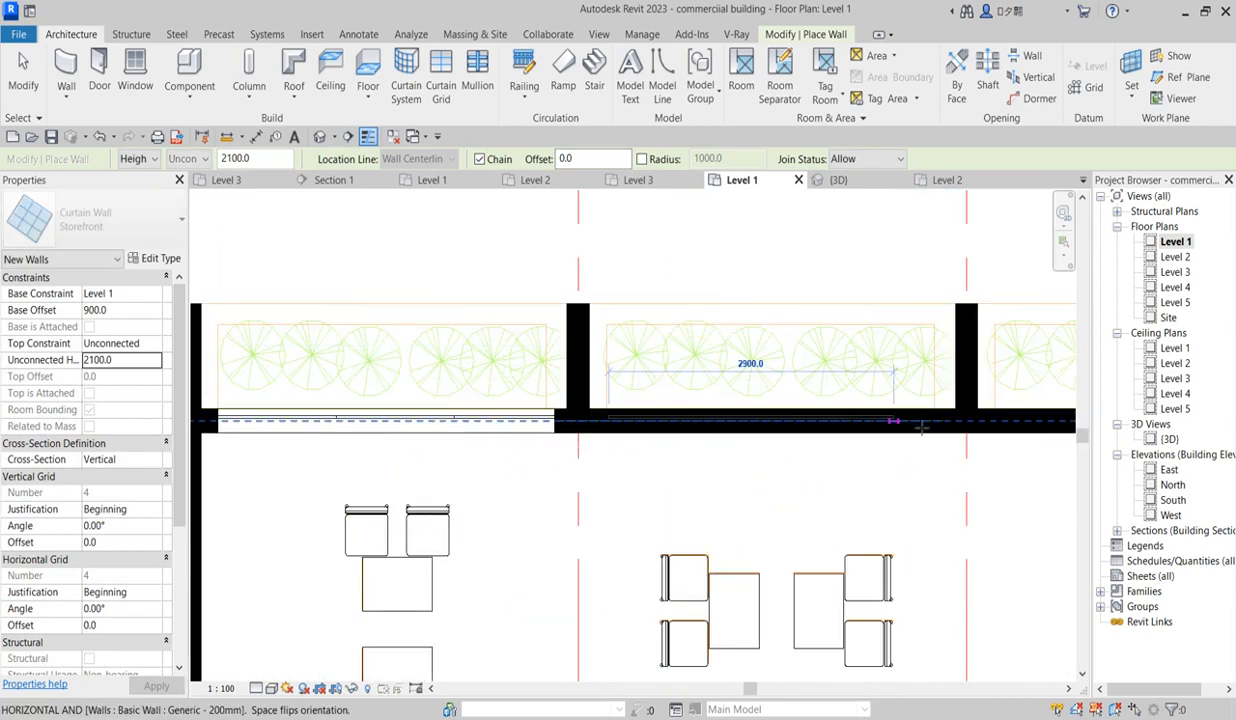
left_click(943, 420)
key("Escape")
Step: Draw a storefront about 3449 mm long in the grid A wall between grids 5 and 4
scroll(686, 443, "down", 3)
scroll(398, 431, "up", 2)
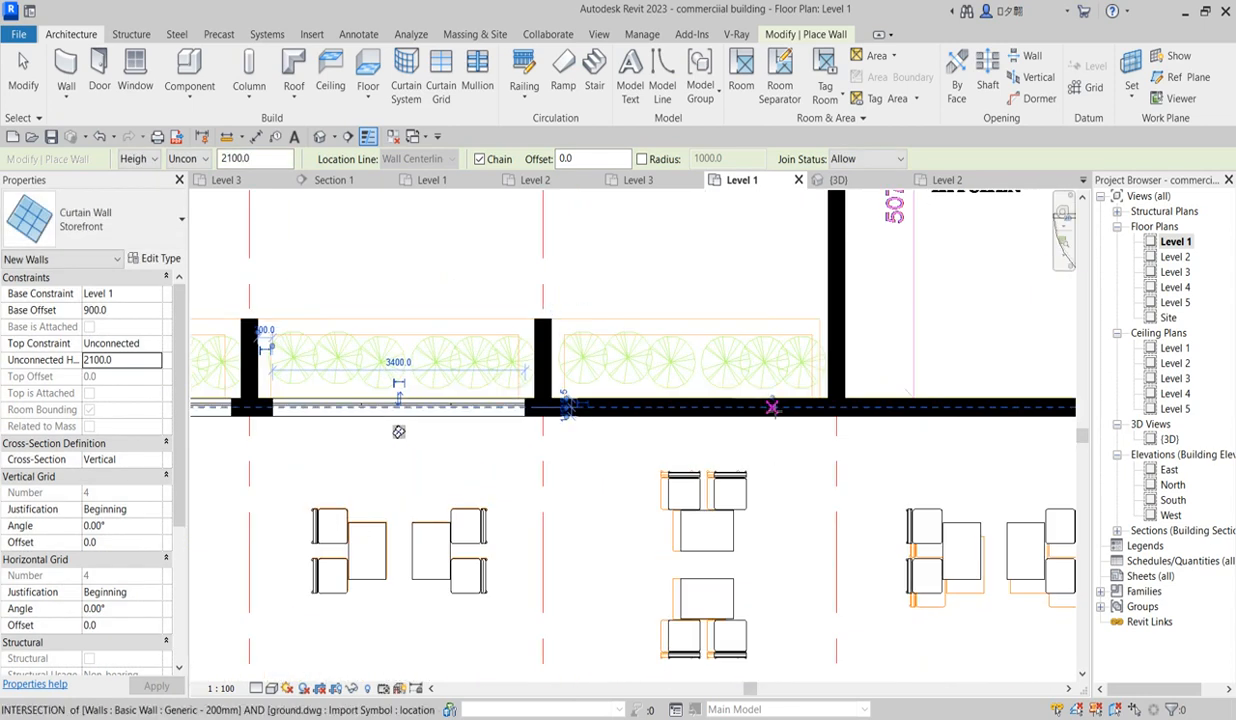
left_click(818, 408)
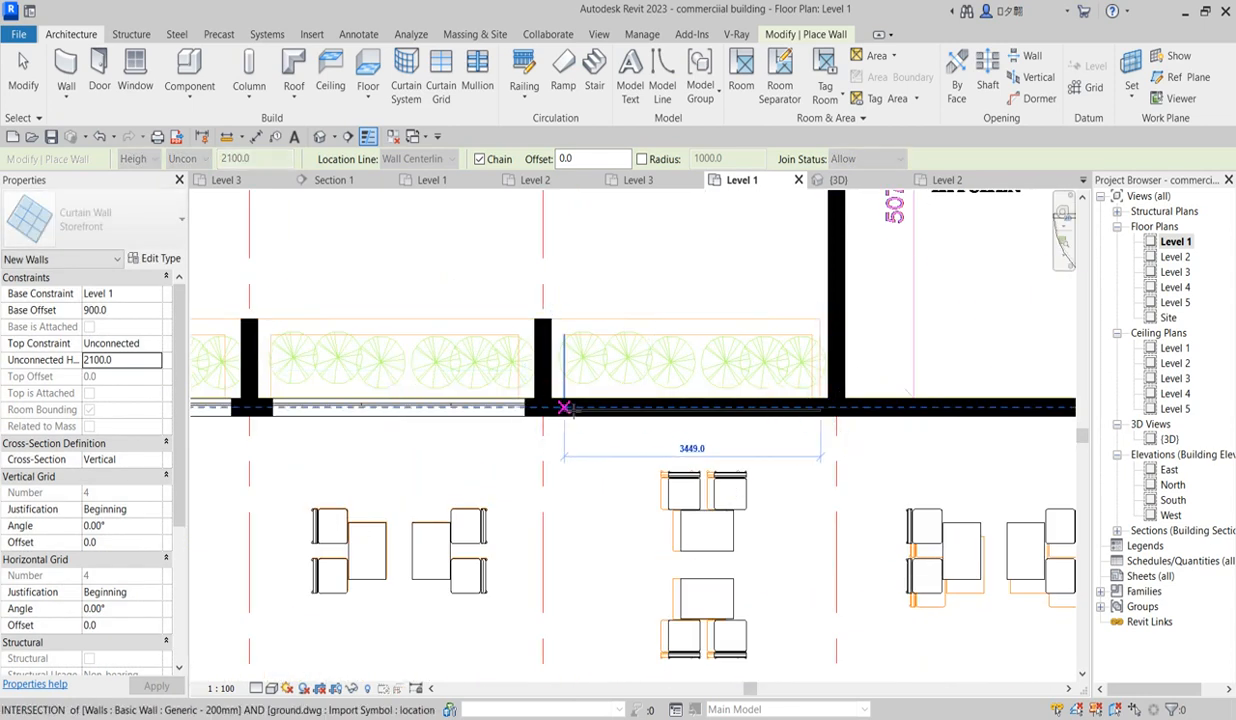
left_click(565, 405)
Step: Draw a storefront about 3400 mm long in the grid D wall between grids 7 and 6
scroll(565, 405, "down", 4)
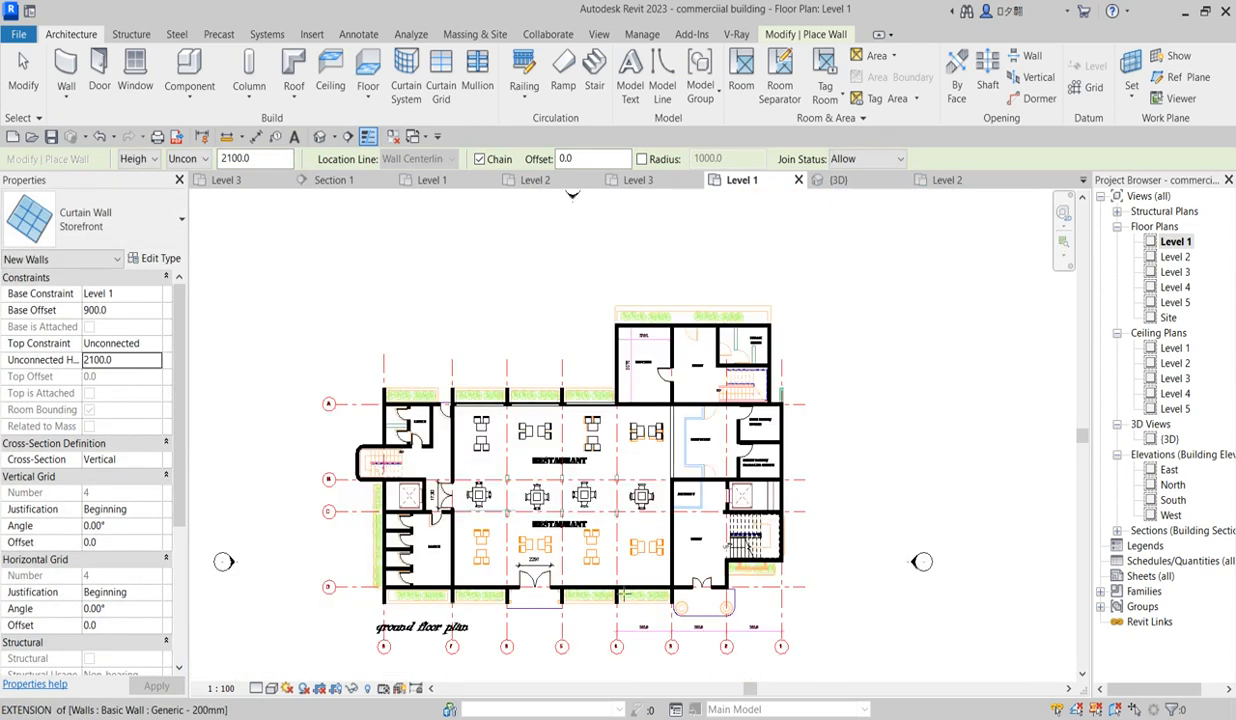
scroll(390, 583, "up", 2)
scroll(390, 583, "up", 2)
scroll(419, 532, "up", 2)
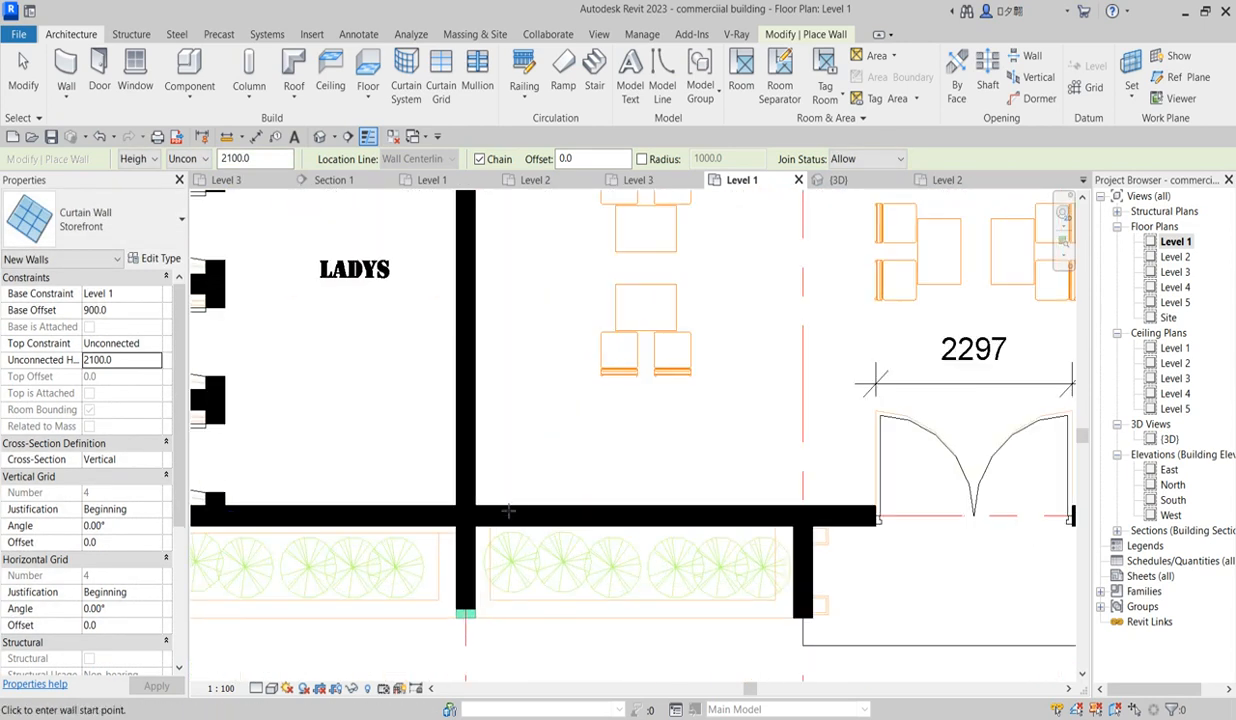
left_click(491, 517)
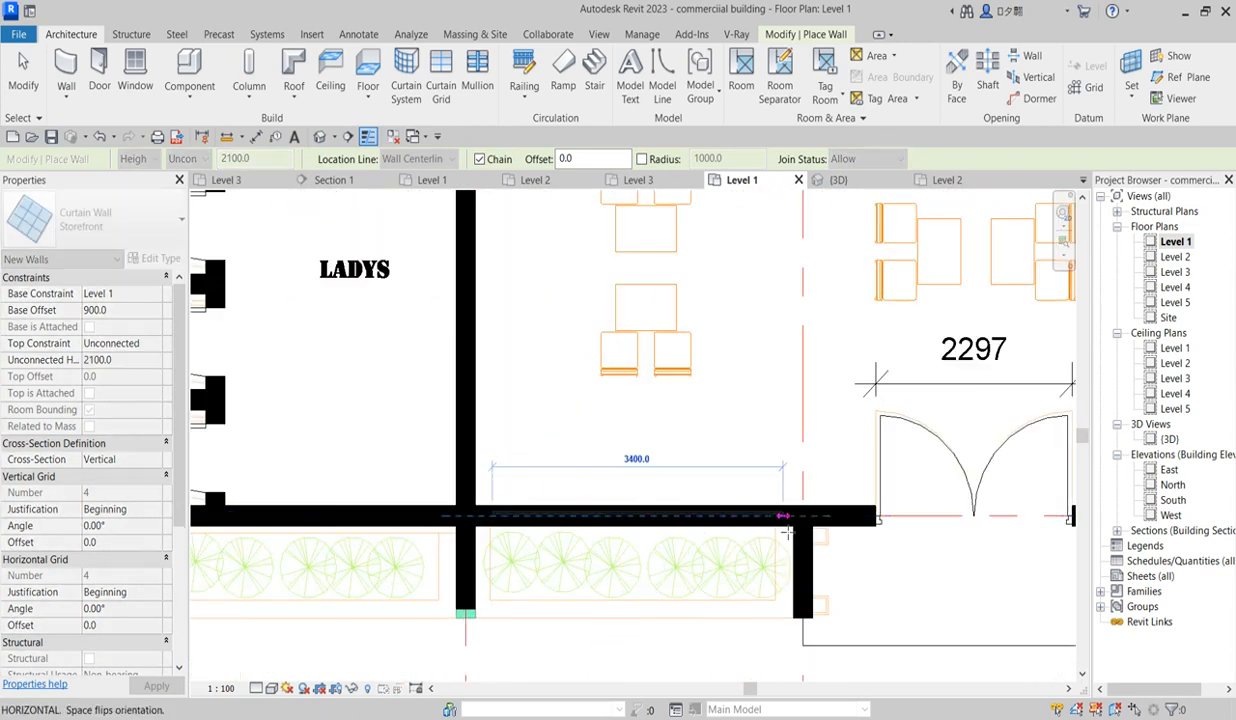
left_click(783, 517)
Step: Draw a storefront about 3200 mm long in the grid D wall between grids 5 and 4
scroll(524, 527, "down", 4)
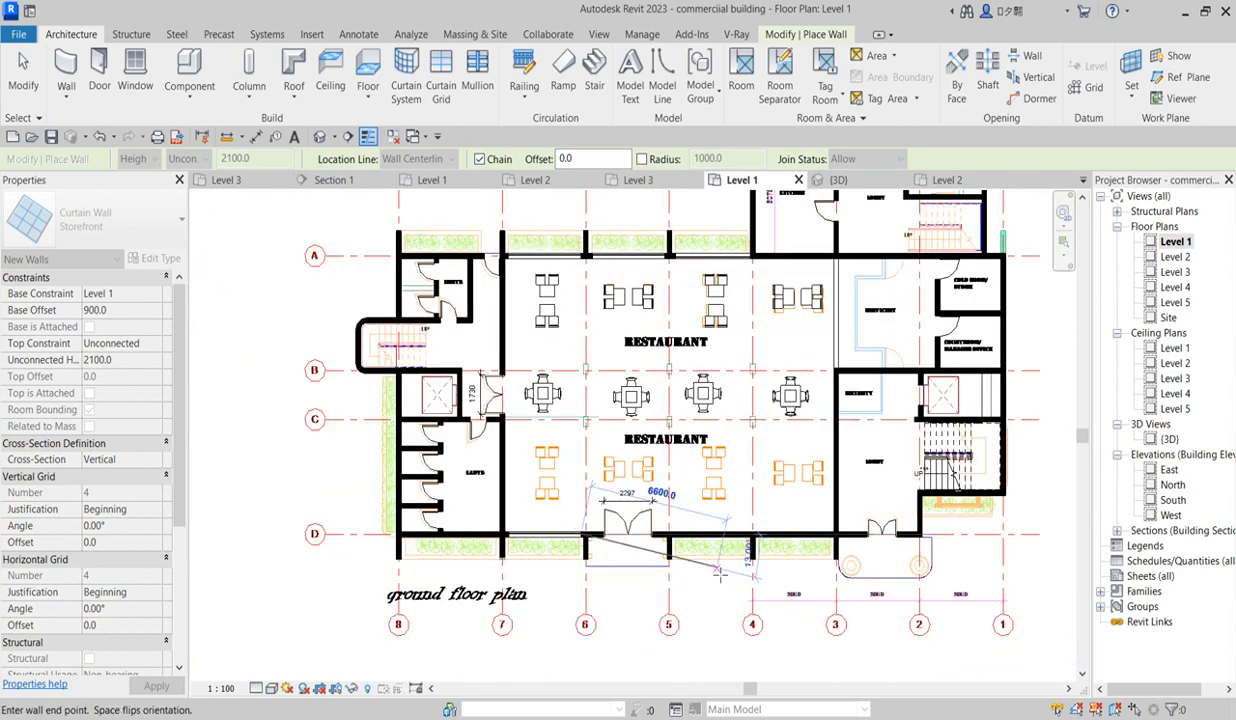
scroll(674, 547, "up", 5)
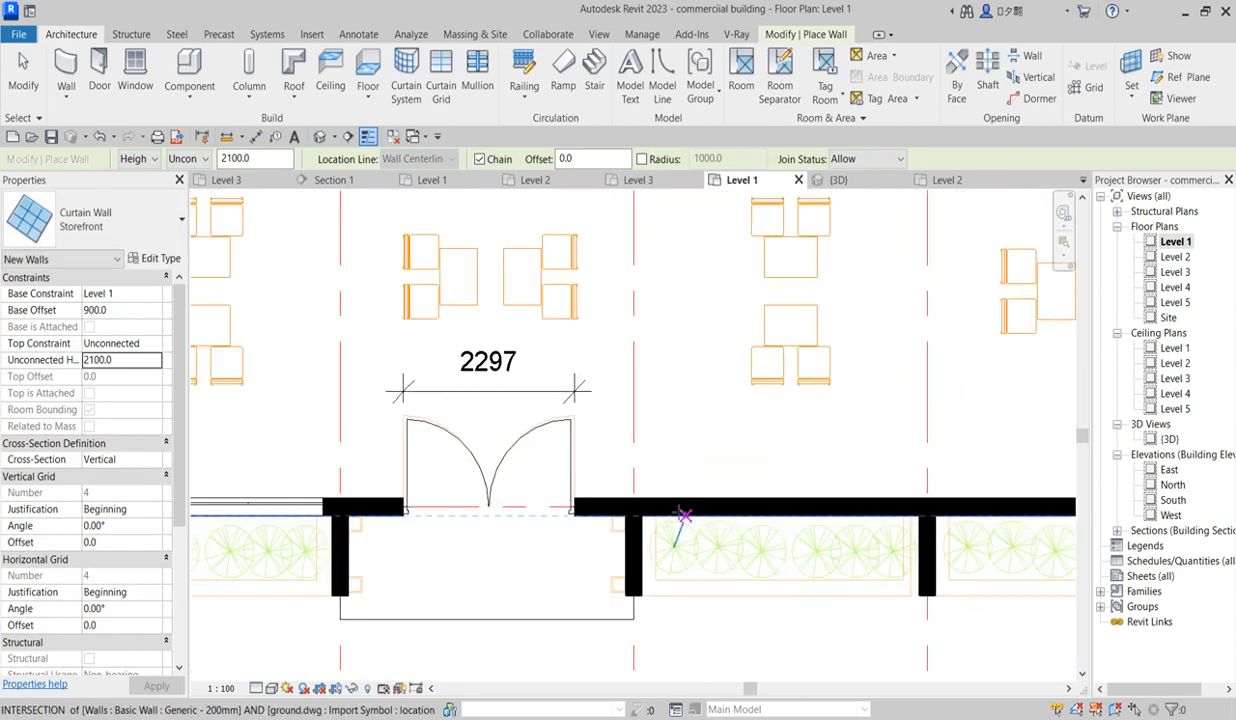
left_click(663, 507)
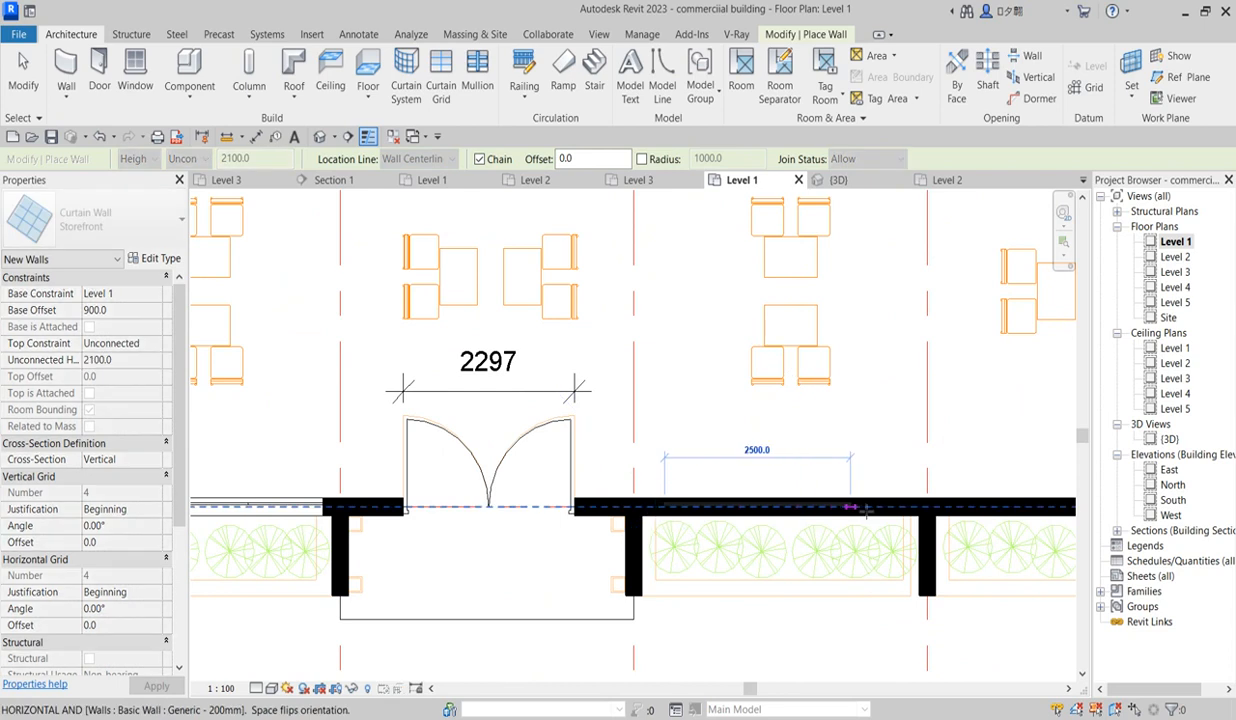
left_click(904, 507)
key("Escape")
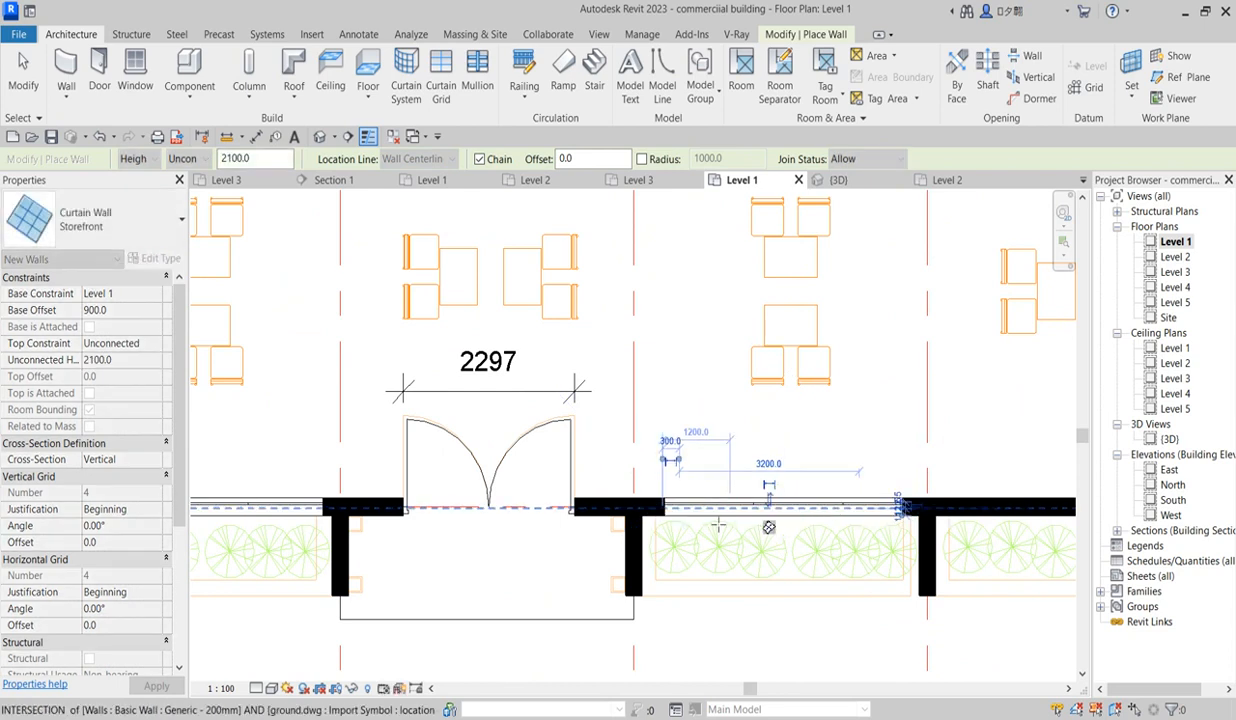
Step: Draw a storefront about 3400 mm long in the grid D wall between grids 4 and 3, and end the wall placement
scroll(724, 514, "down", 5)
scroll(828, 522, "up", 2)
scroll(735, 520, "up", 5)
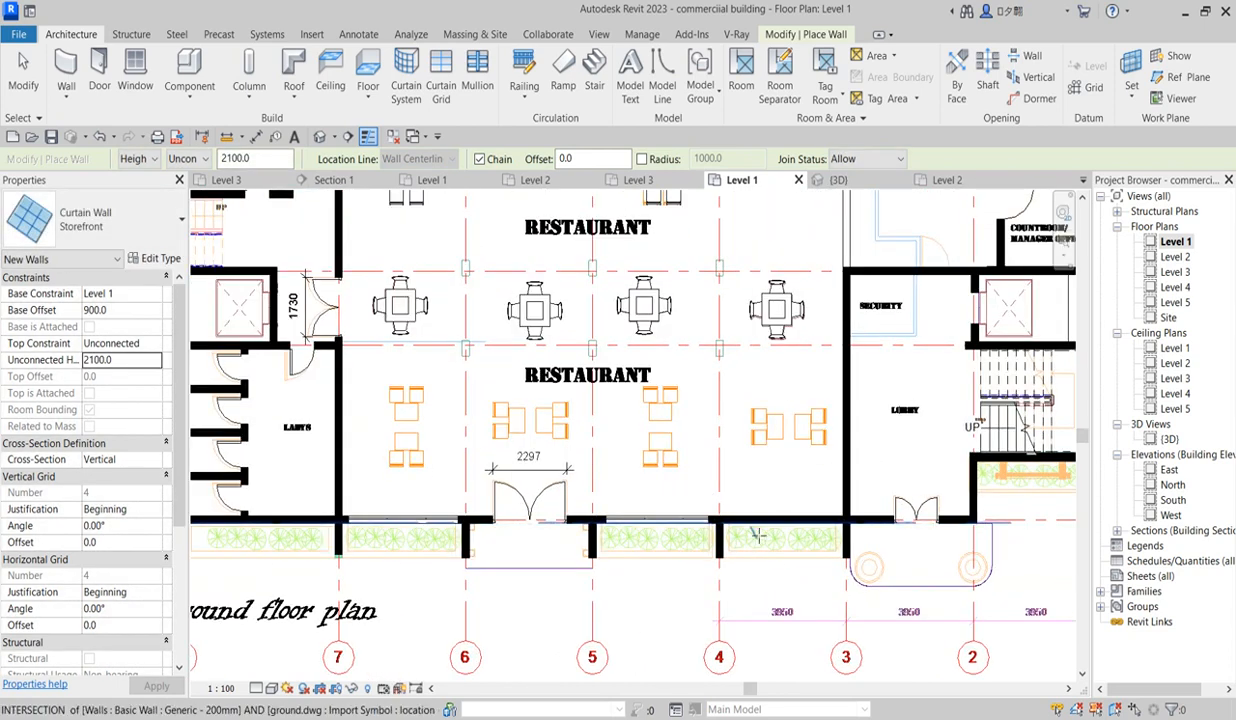
left_click(732, 519)
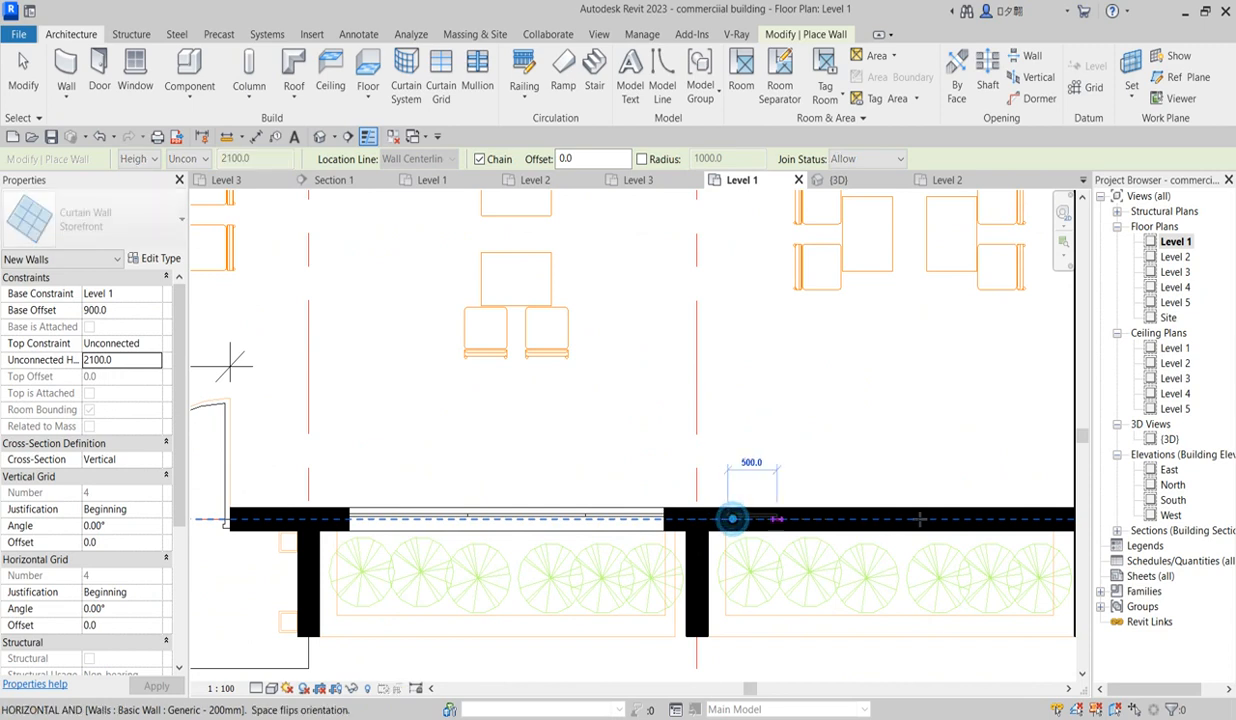
scroll(732, 519, "down", 2)
left_click(944, 518)
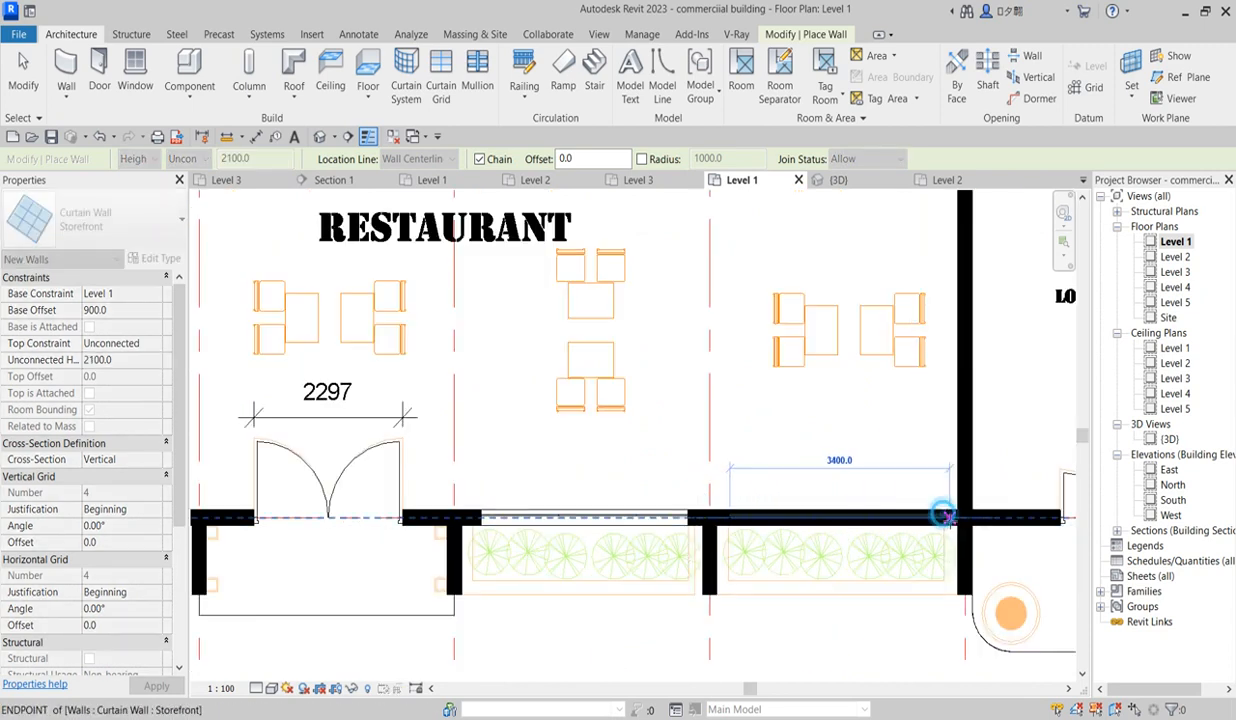
scroll(690, 538, "down", 4)
key("Escape")
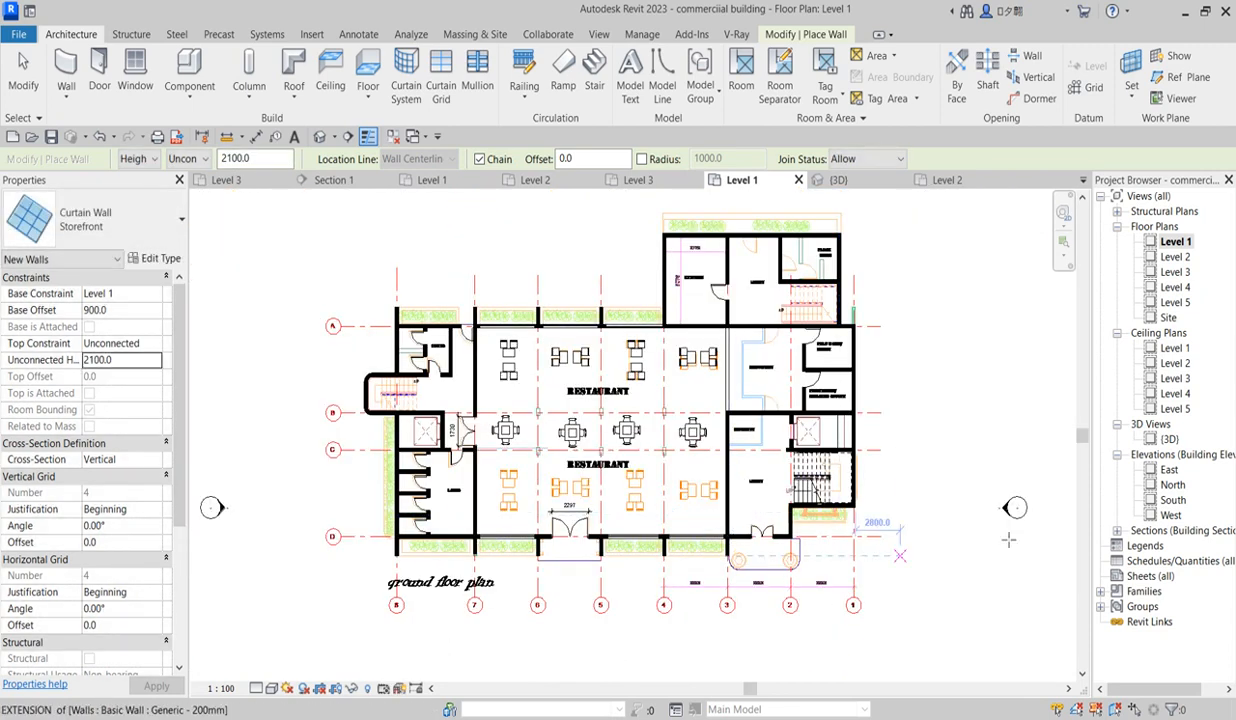
Step: Open the default 3D view and inspect the storefront glazing beside the main entrance on the front facade
double_click(1170, 442)
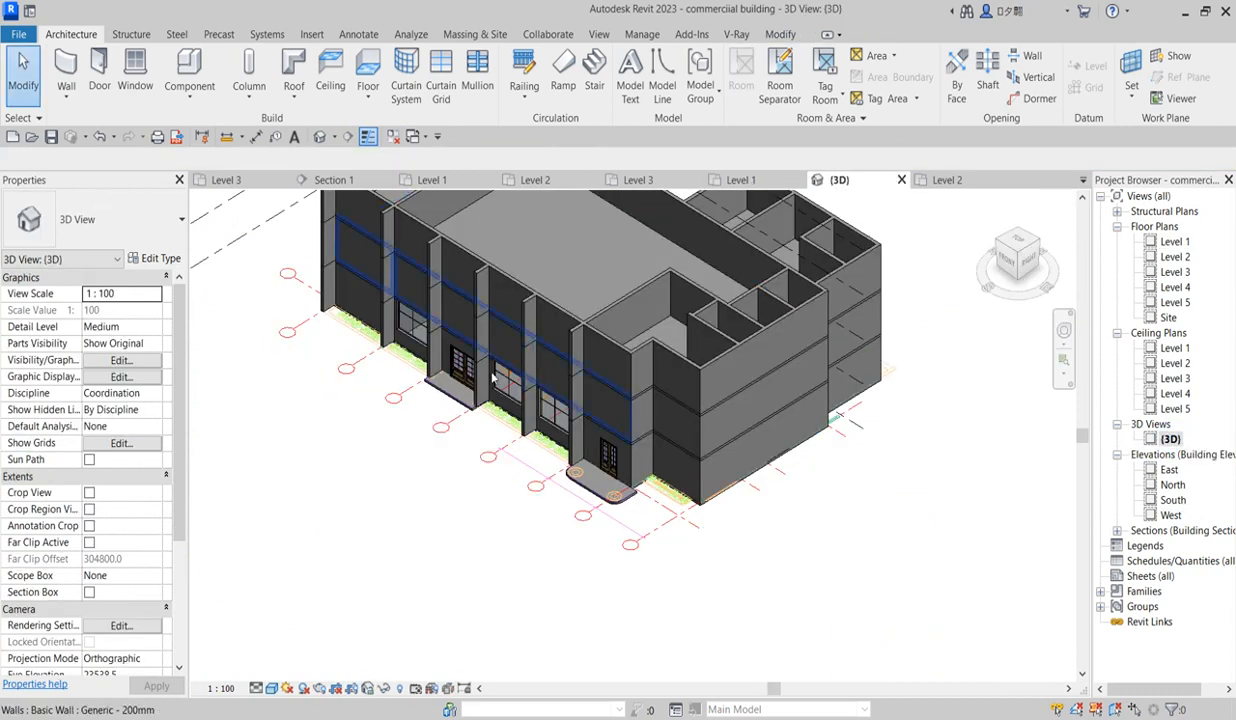
scroll(521, 389, "up", 4)
scroll(521, 389, "up", 5)
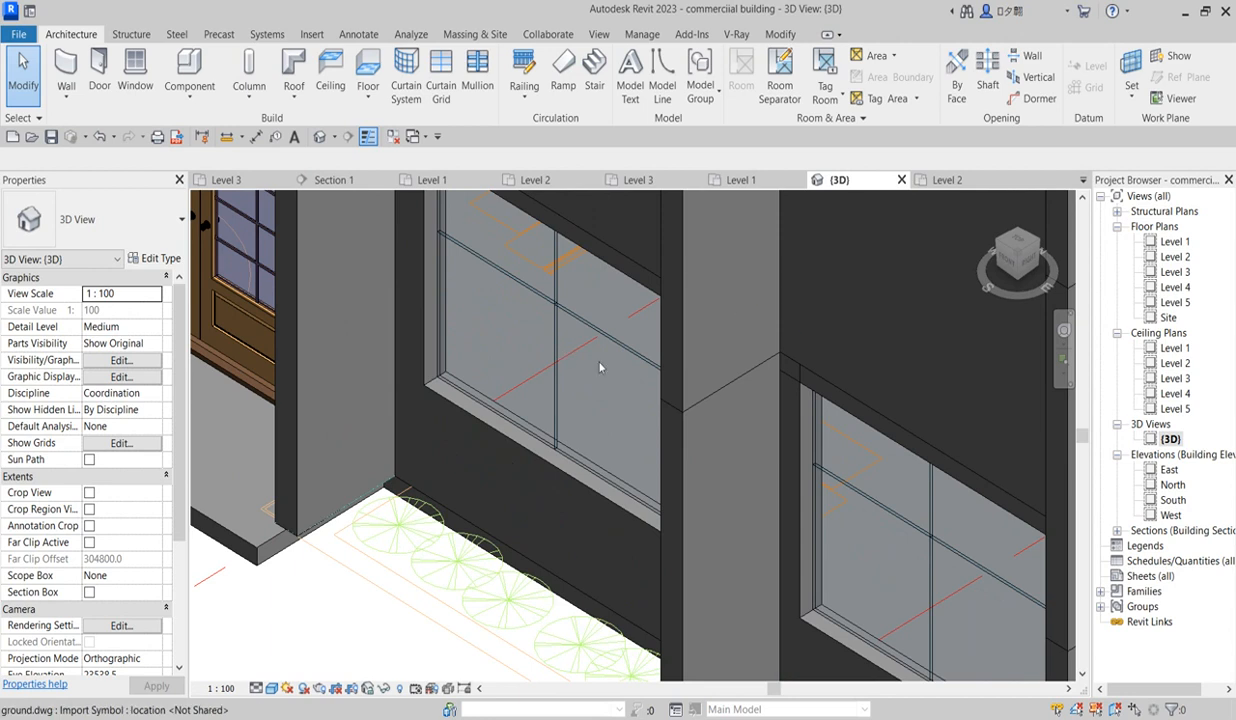
scroll(599, 367, "up", 3)
scroll(580, 298, "down", 8)
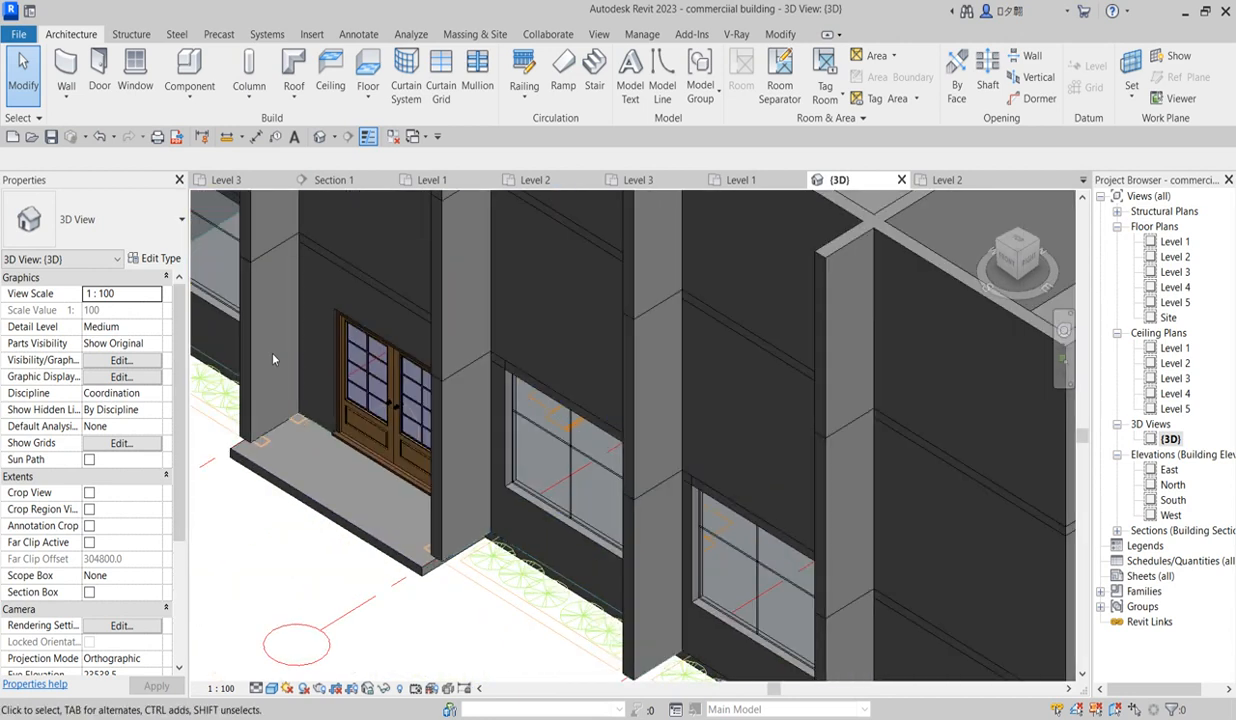
Step: Set the Storefront curtain wall type's horizontal grid layout to None, keeping the existing gridlines
scroll(430, 355, "up", 3)
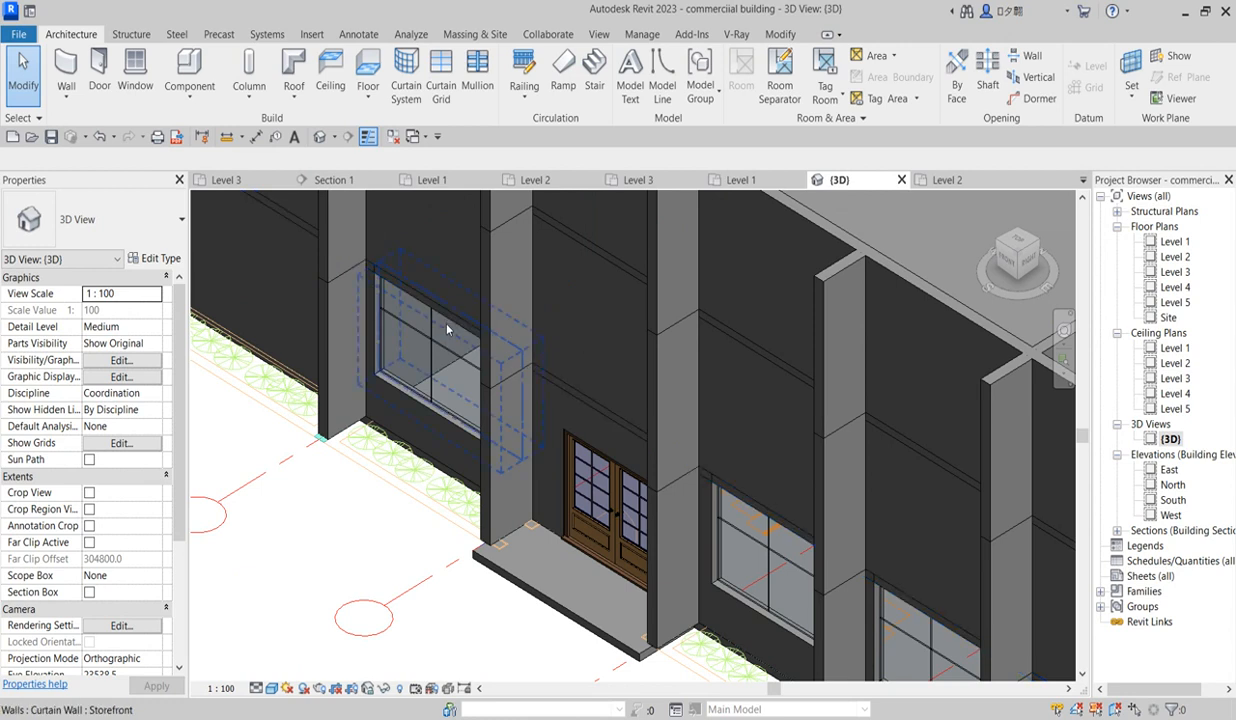
left_click(441, 324)
scroll(441, 370, "up", 2)
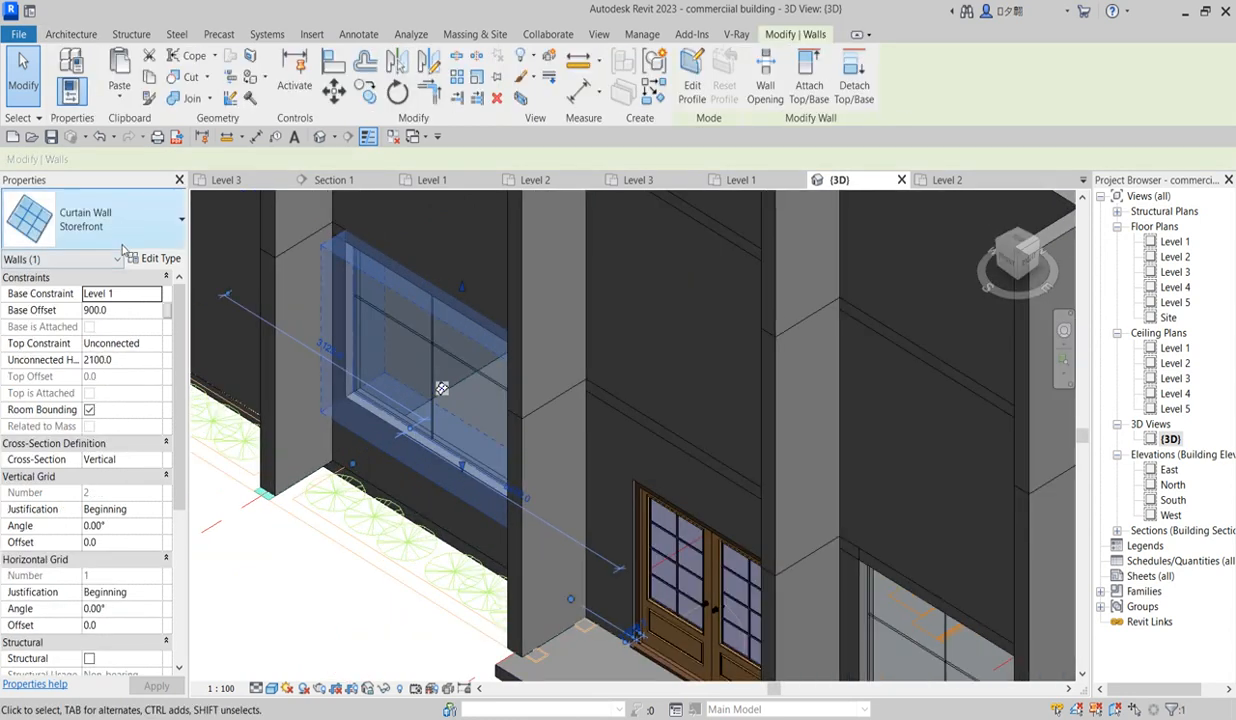
left_click(156, 260)
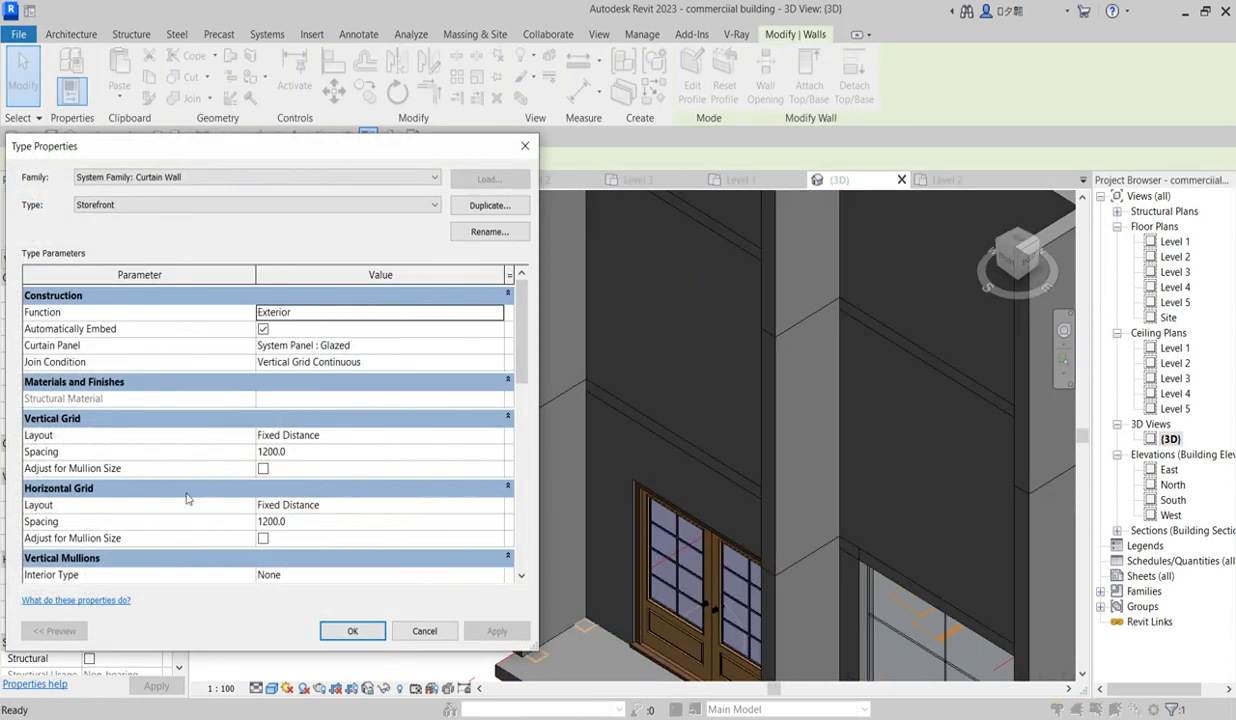
left_click(497, 505)
left_click(355, 521)
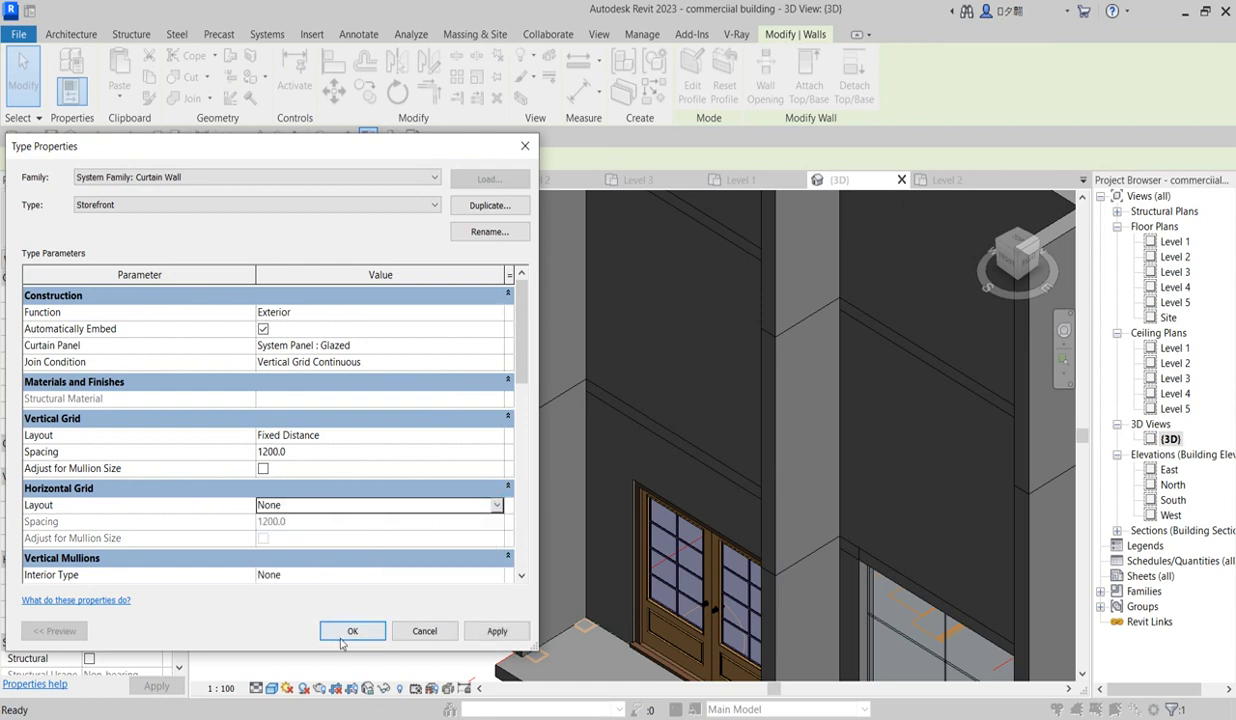
left_click(497, 631)
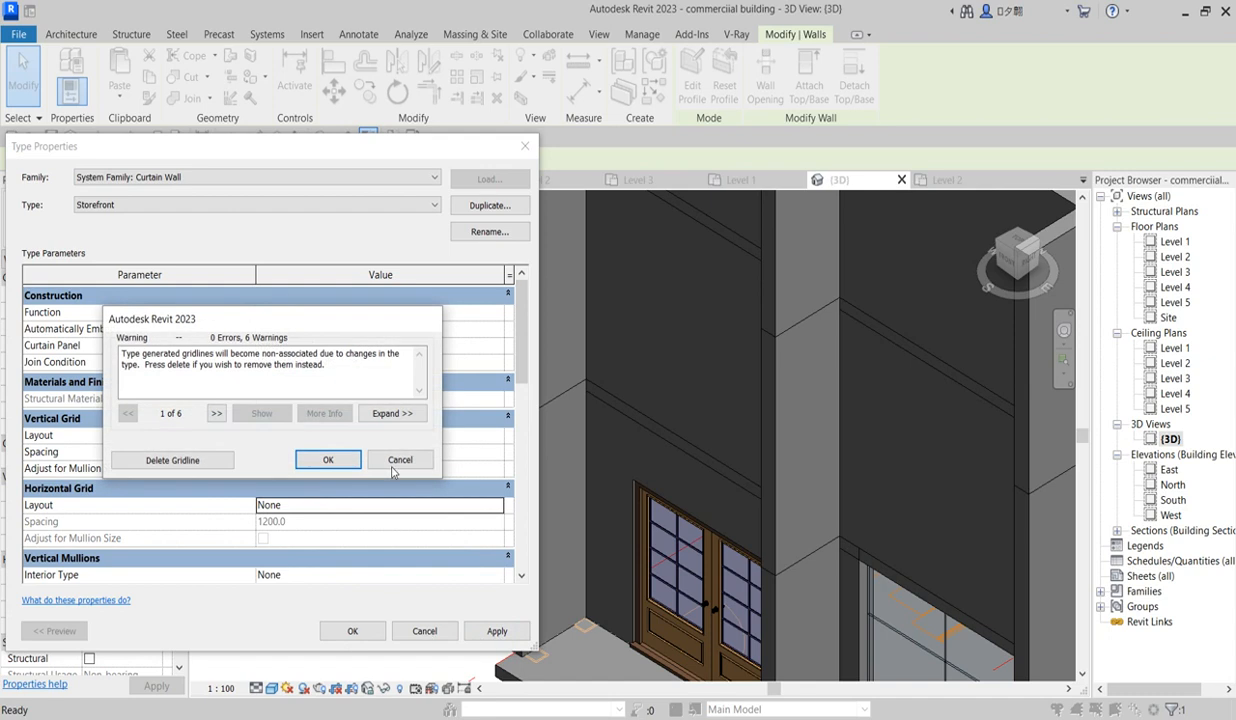
left_click(349, 461)
left_click(352, 631)
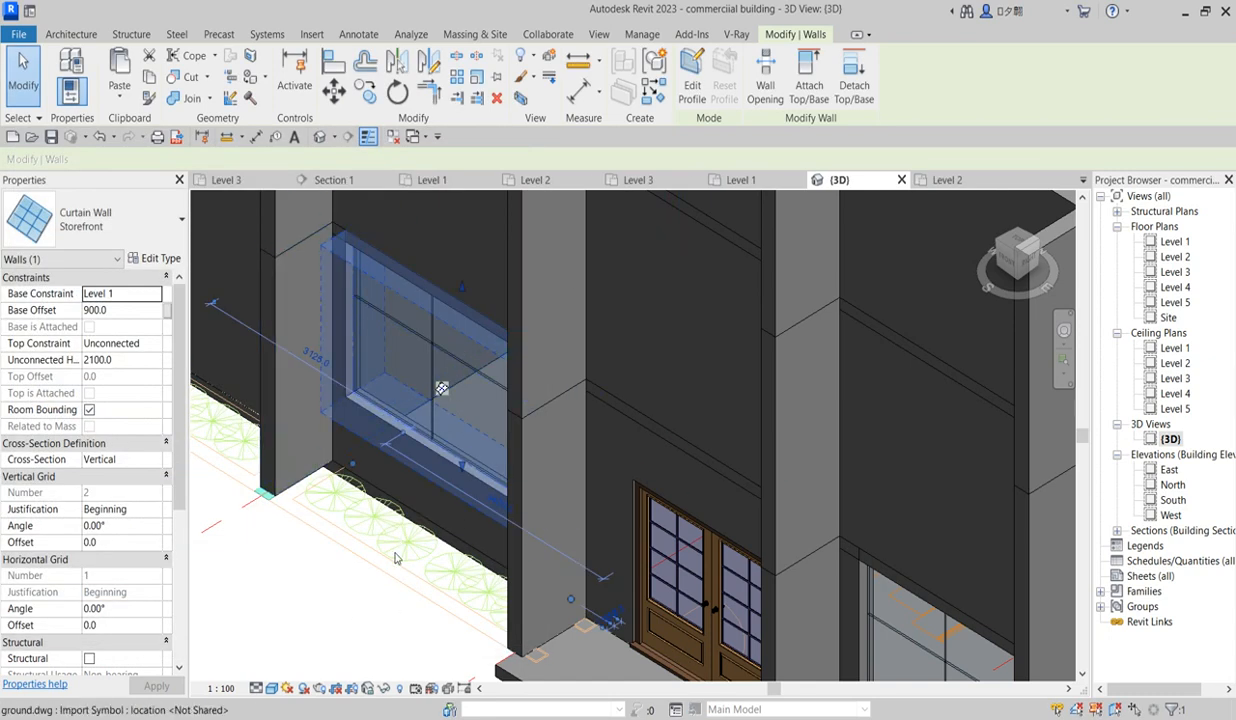
left_click(295, 588)
Step: Inspect the storefront glazing beside the main entrance up close and review the Storefront type's grid and mullion settings
scroll(450, 415, "up", 5)
scroll(455, 415, "up", 4)
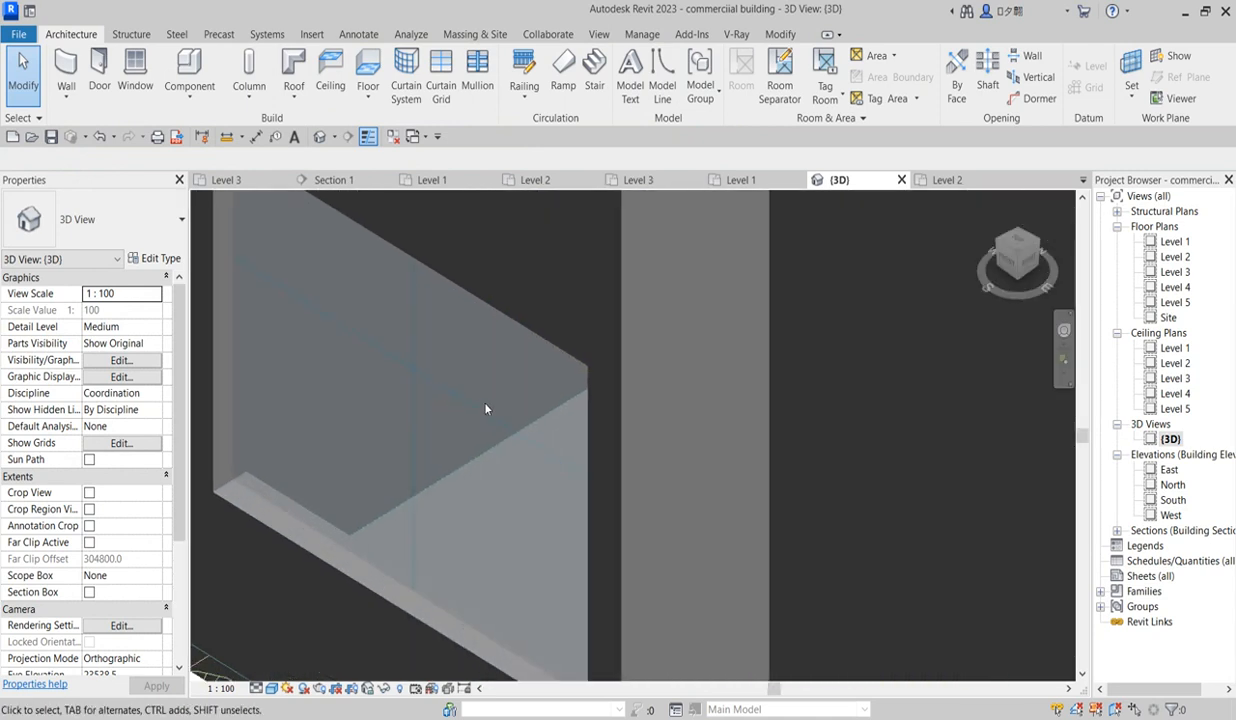
scroll(485, 430, "down", 4)
scroll(488, 443, "down", 5)
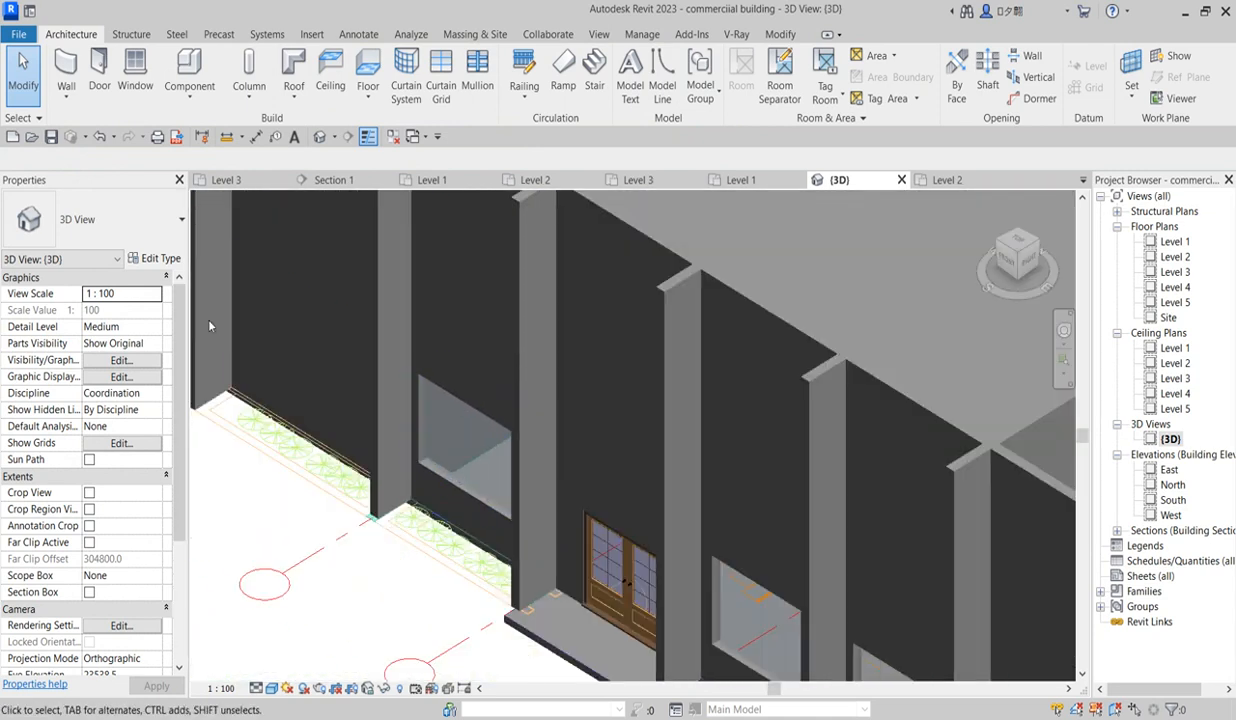
left_click(155, 258)
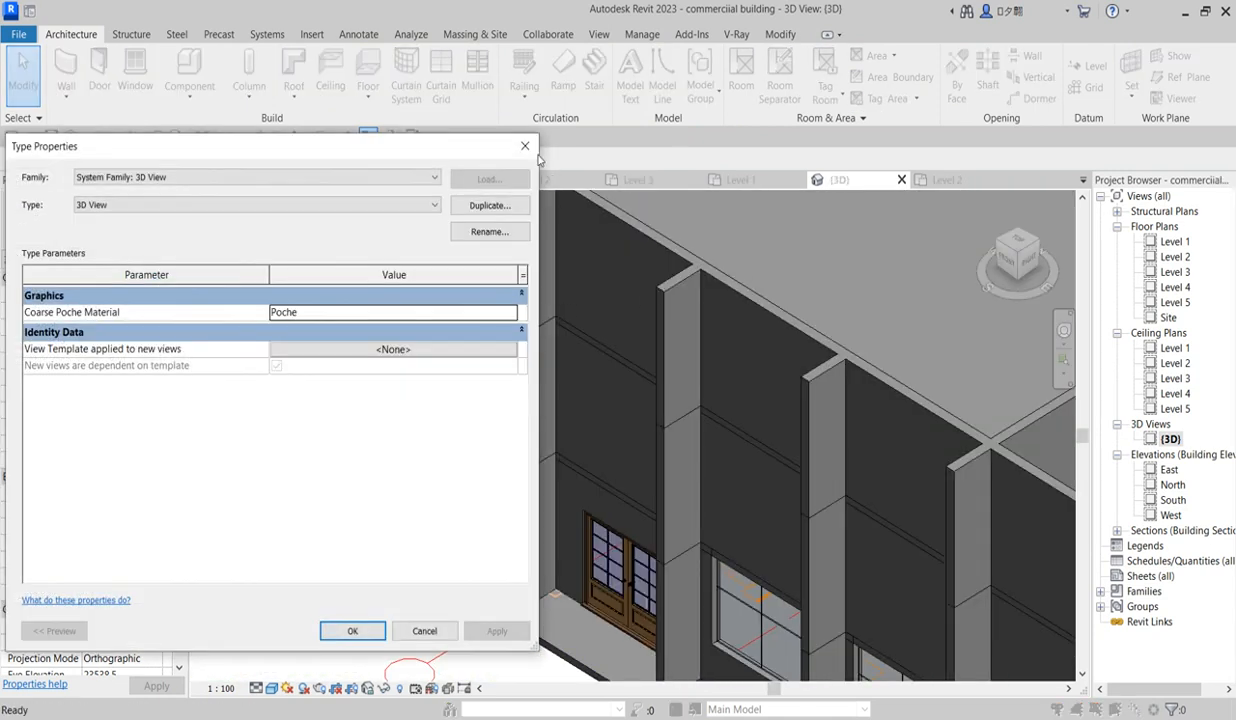
left_click(524, 145)
left_click(444, 456)
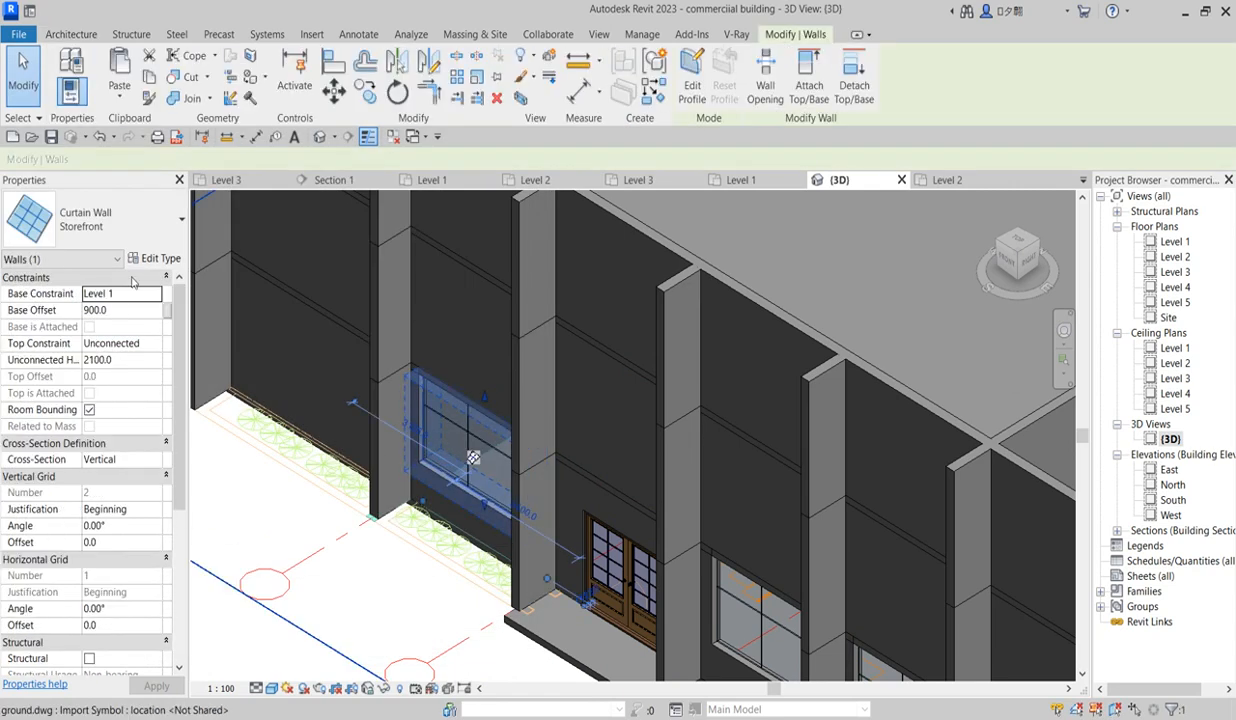
left_click(165, 260)
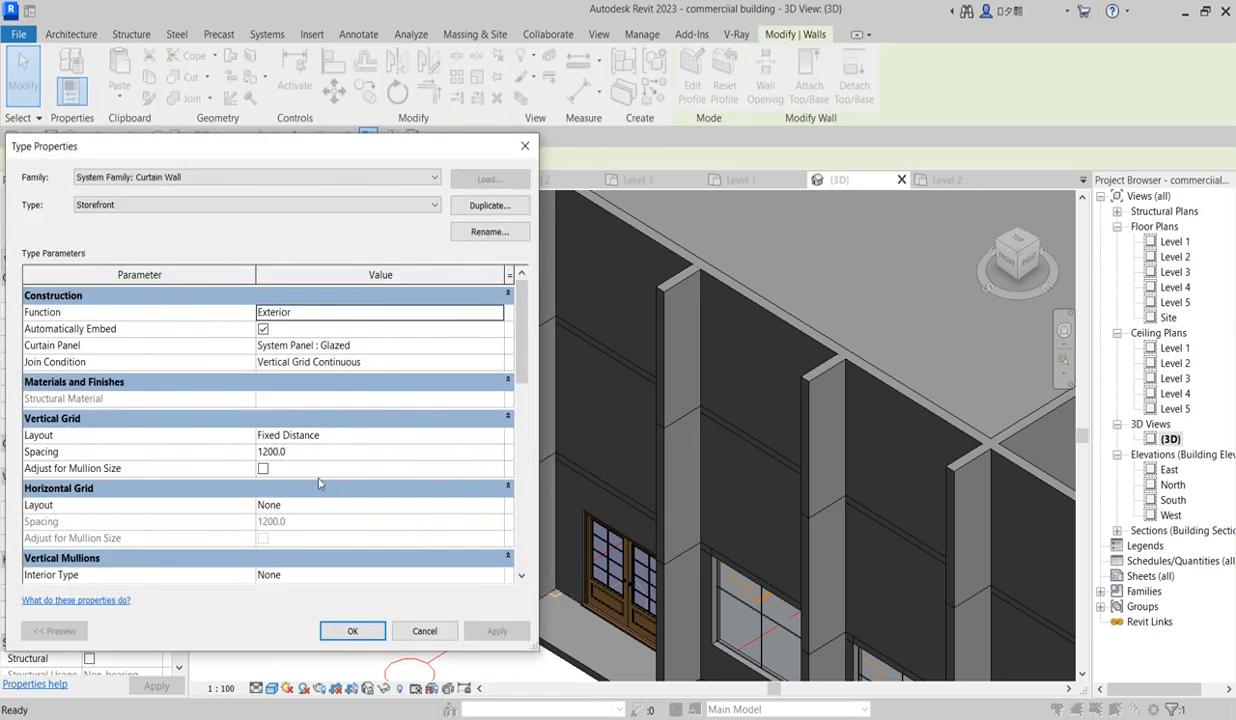
scroll(338, 519, "down", 3)
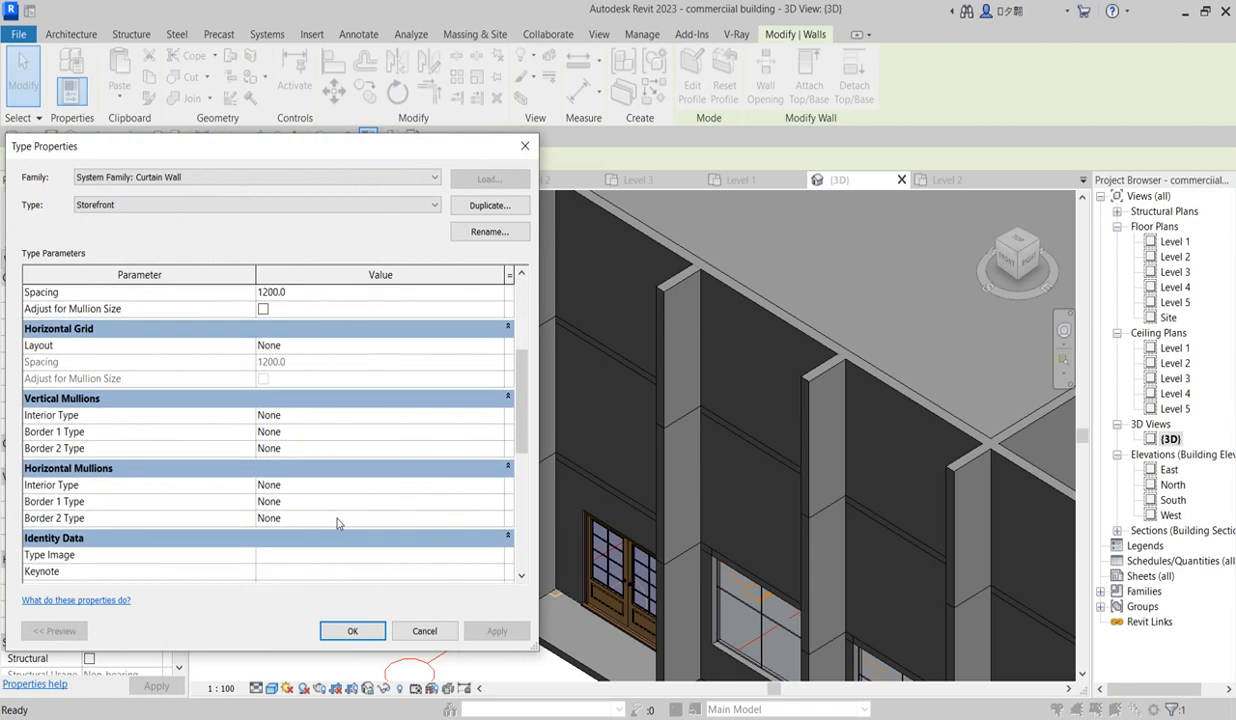
scroll(338, 523, "up", 5)
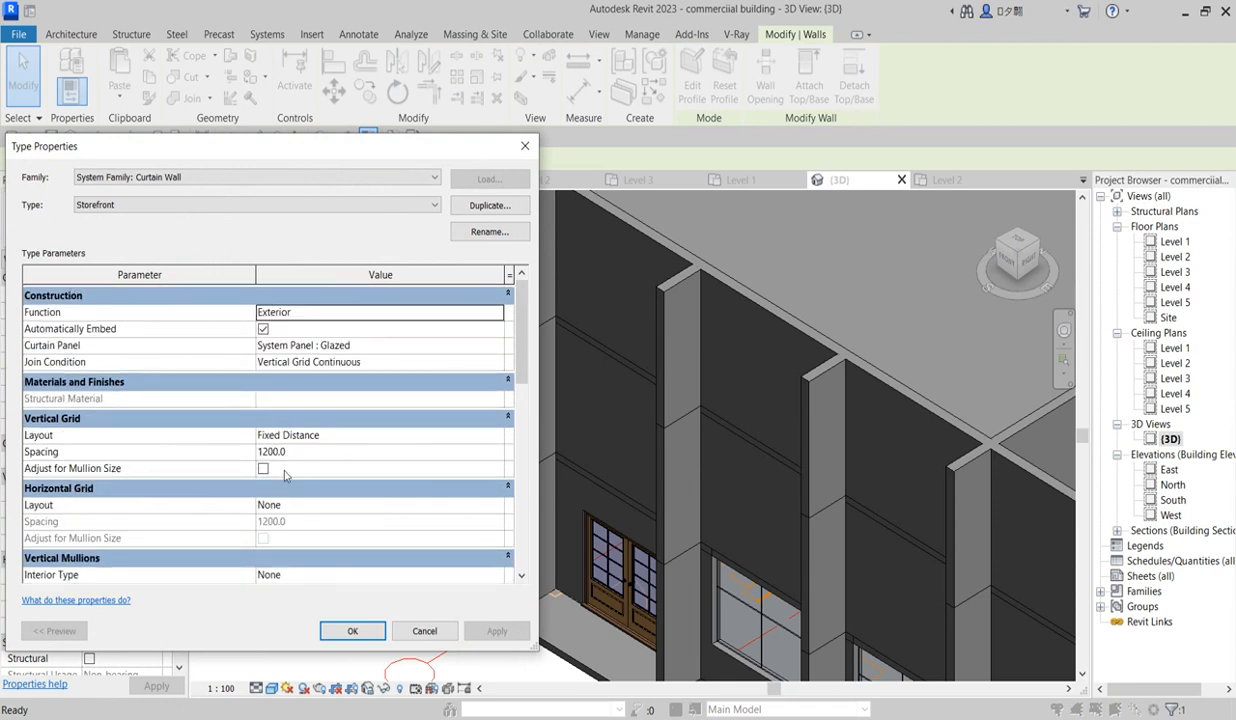
left_click(352, 631)
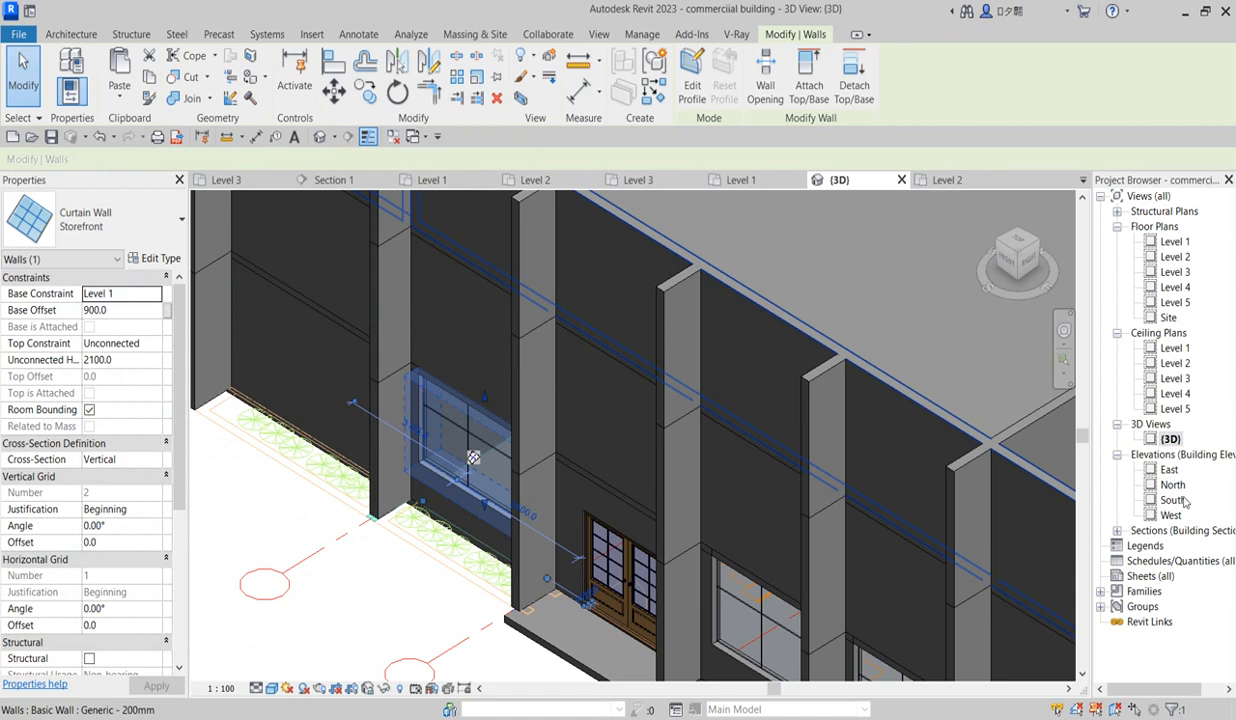
Step: In the South elevation, set the unconnected height of the storefront between grids 5 and 4 to 1200
double_click(1184, 501)
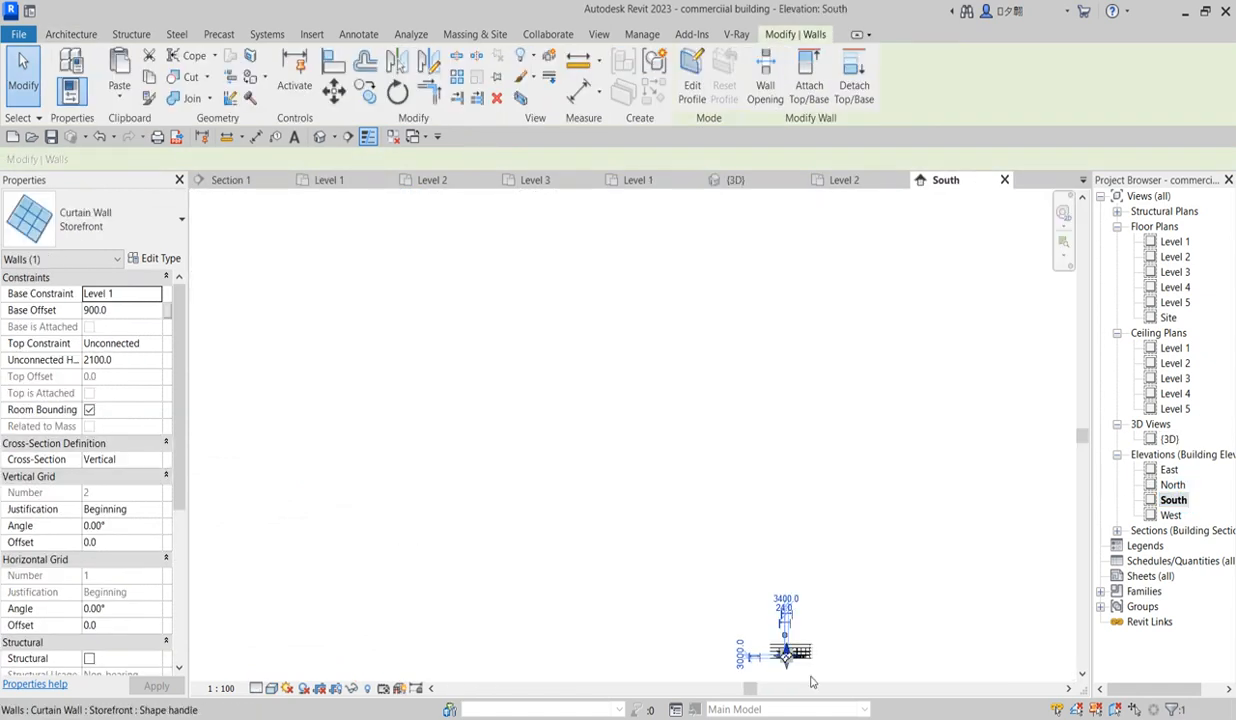
left_click(727, 628)
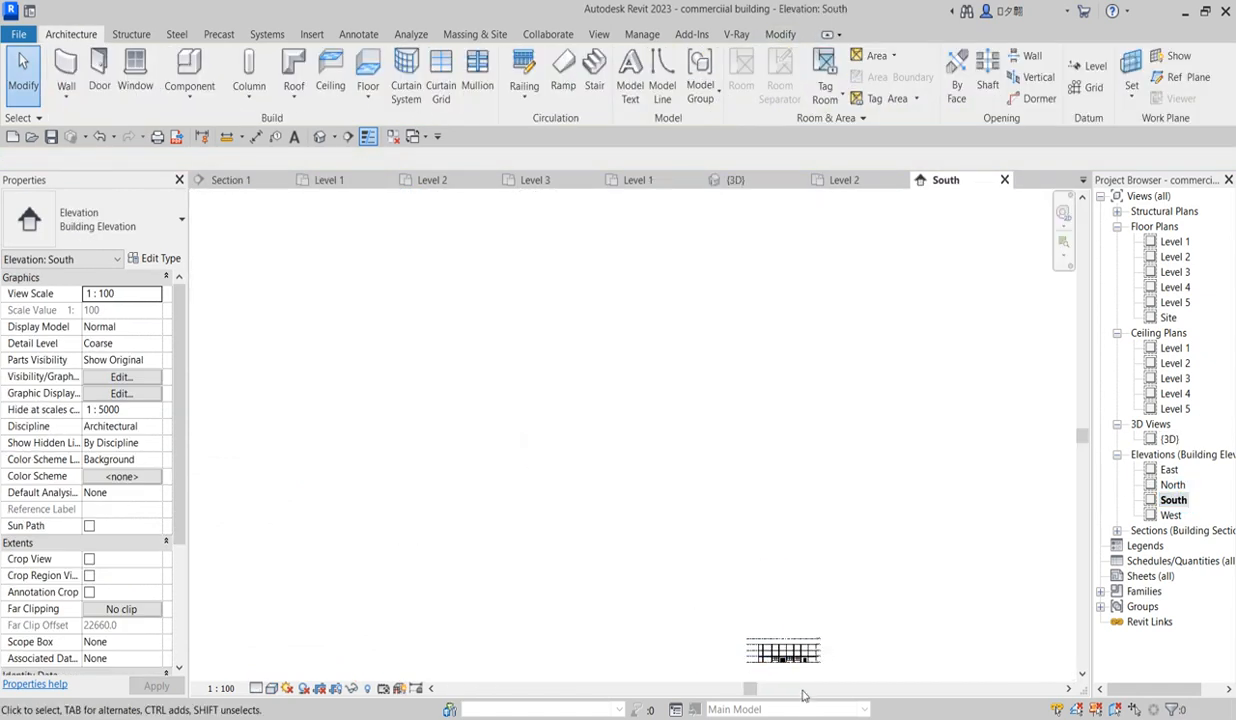
scroll(520, 462, "down", 3)
scroll(669, 557, "up", 10)
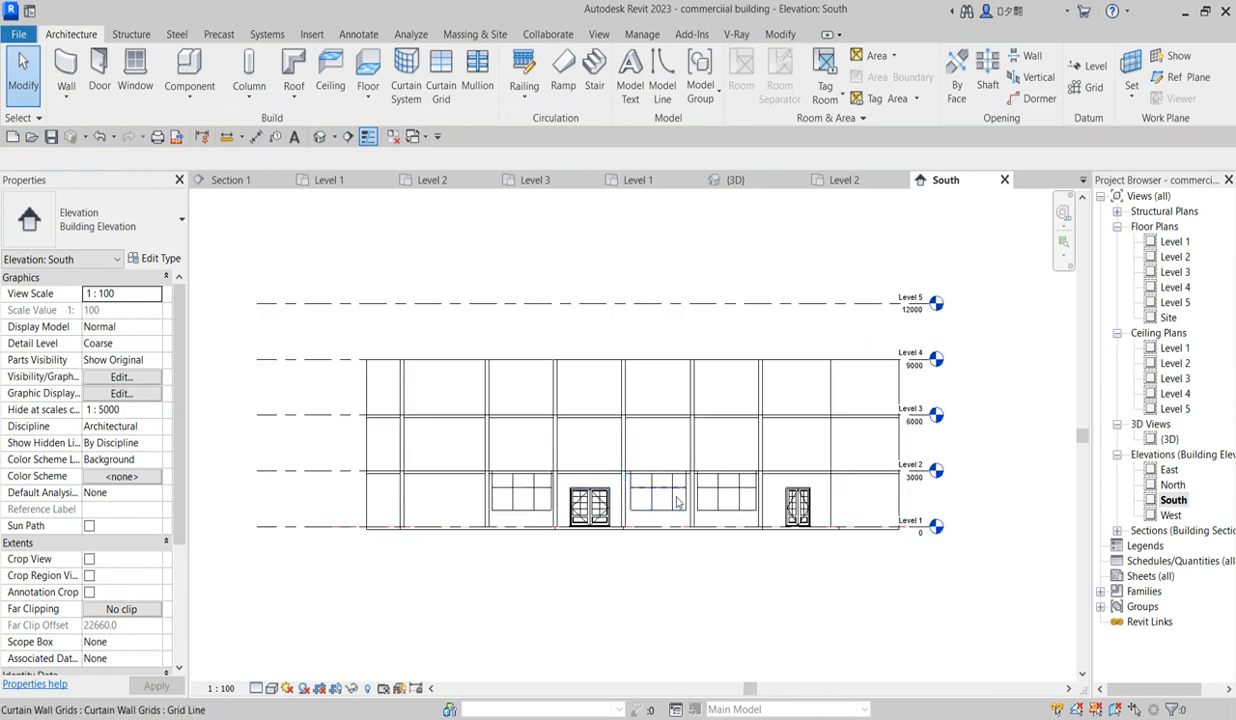
left_click(660, 514)
scroll(658, 511, "up", 5)
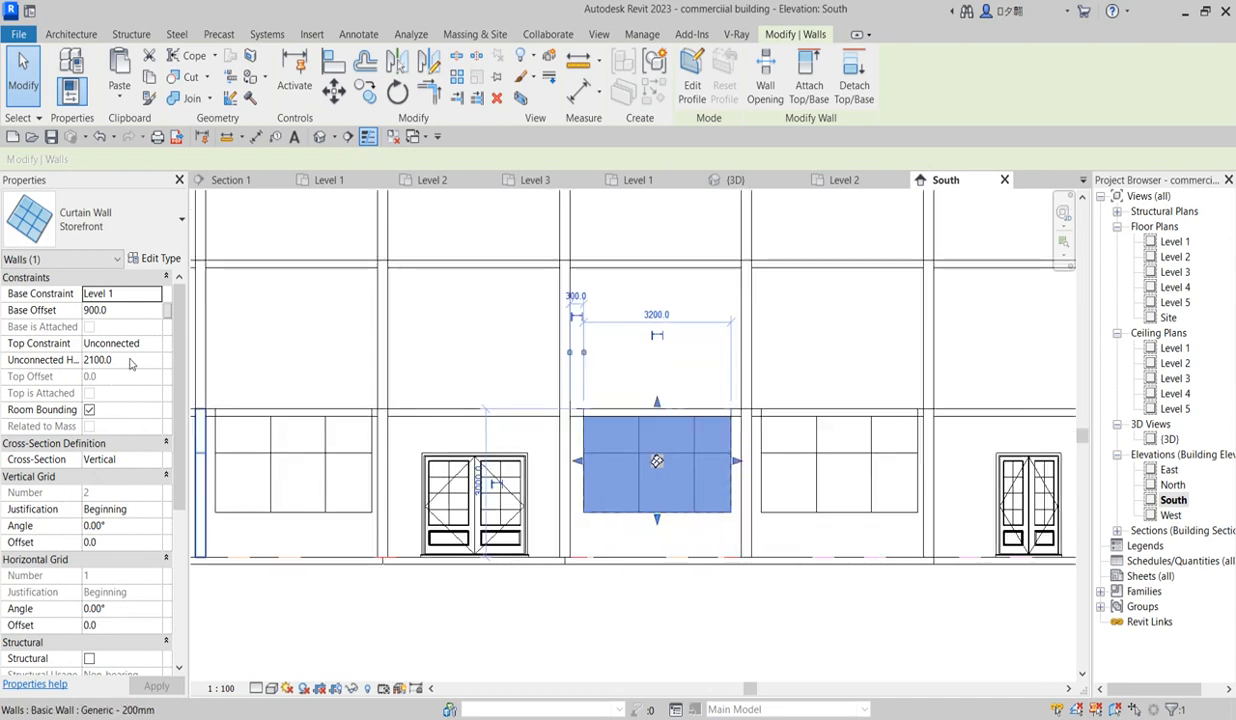
left_click(130, 362)
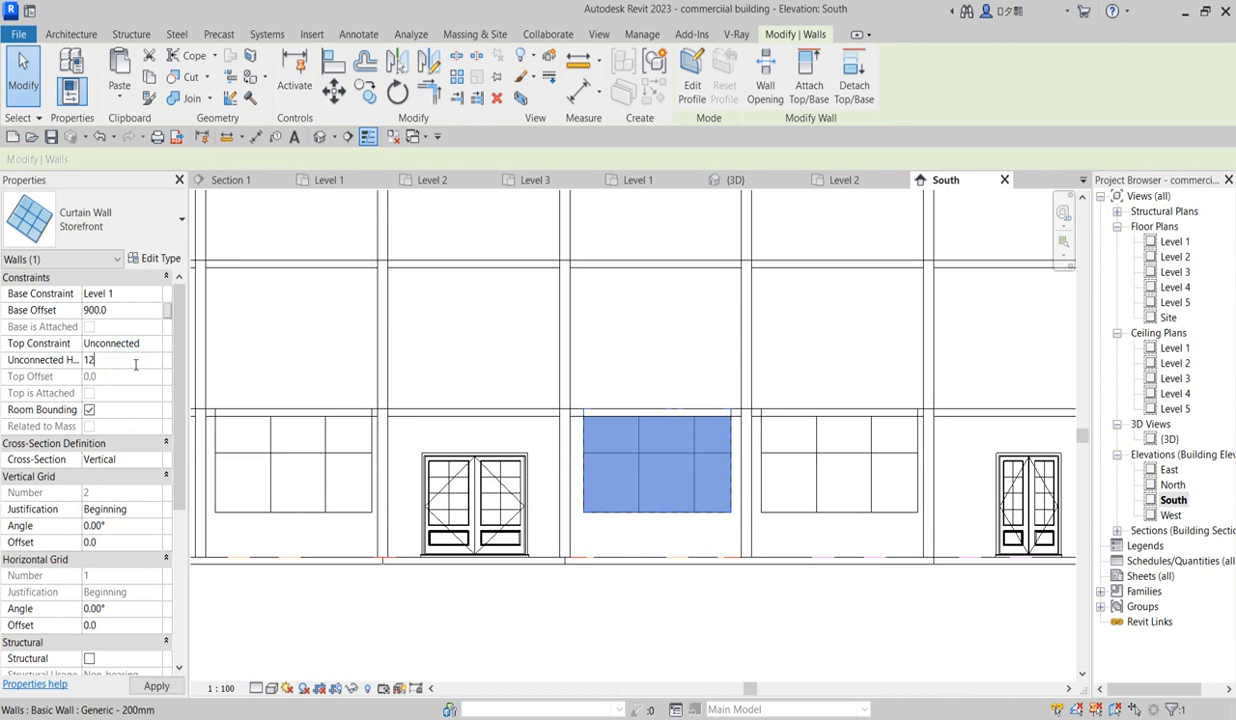
type("1200")
key("Return")
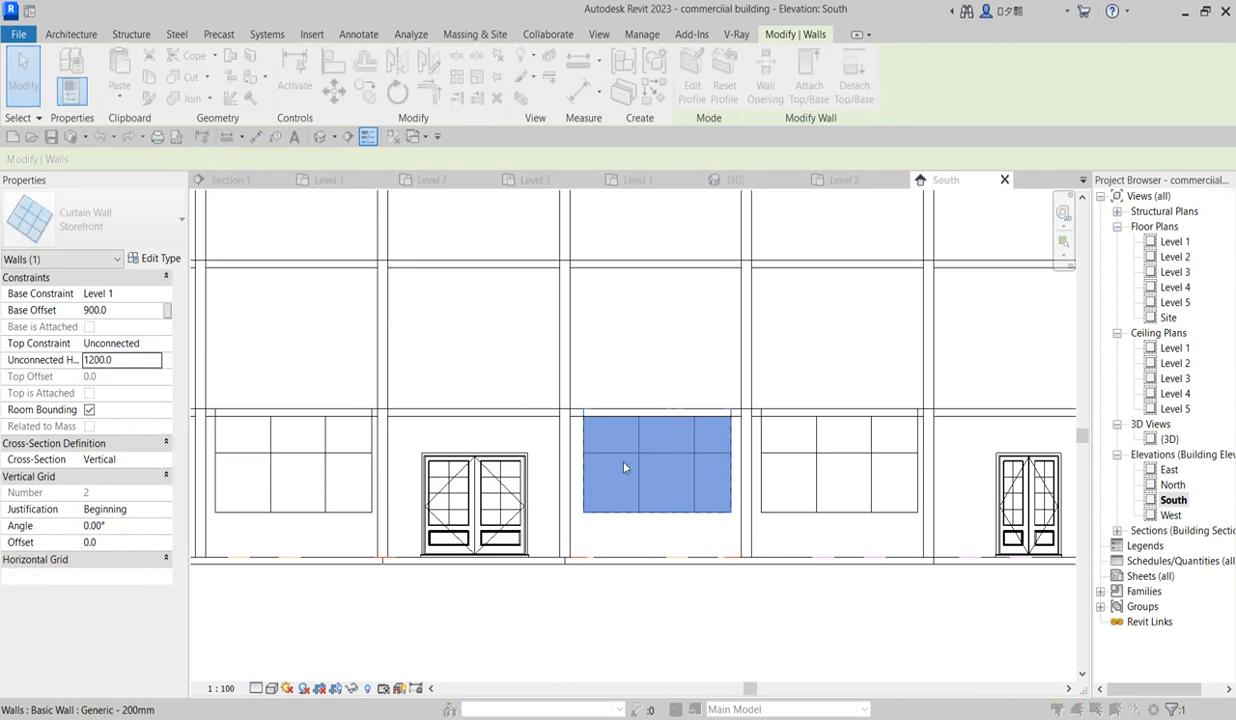
left_click(468, 427)
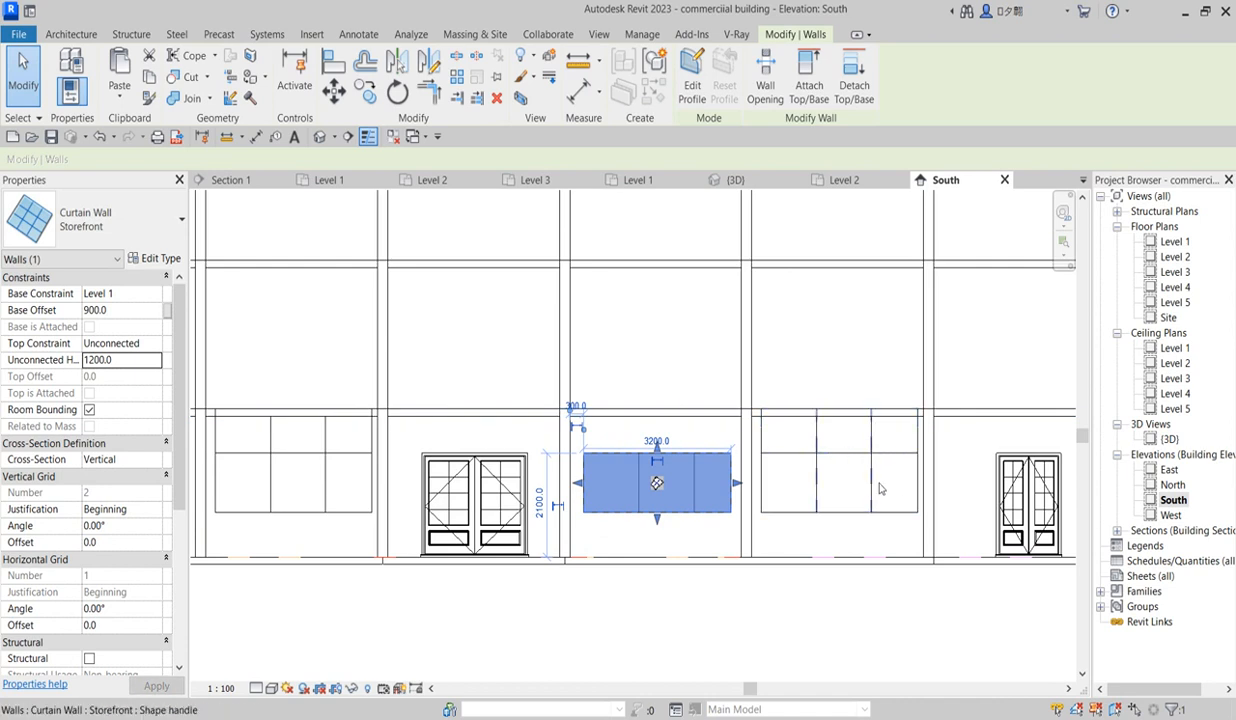
Step: Select all Storefront instances visible in the 3D view and set their unconnected height to 1200
left_click(913, 442)
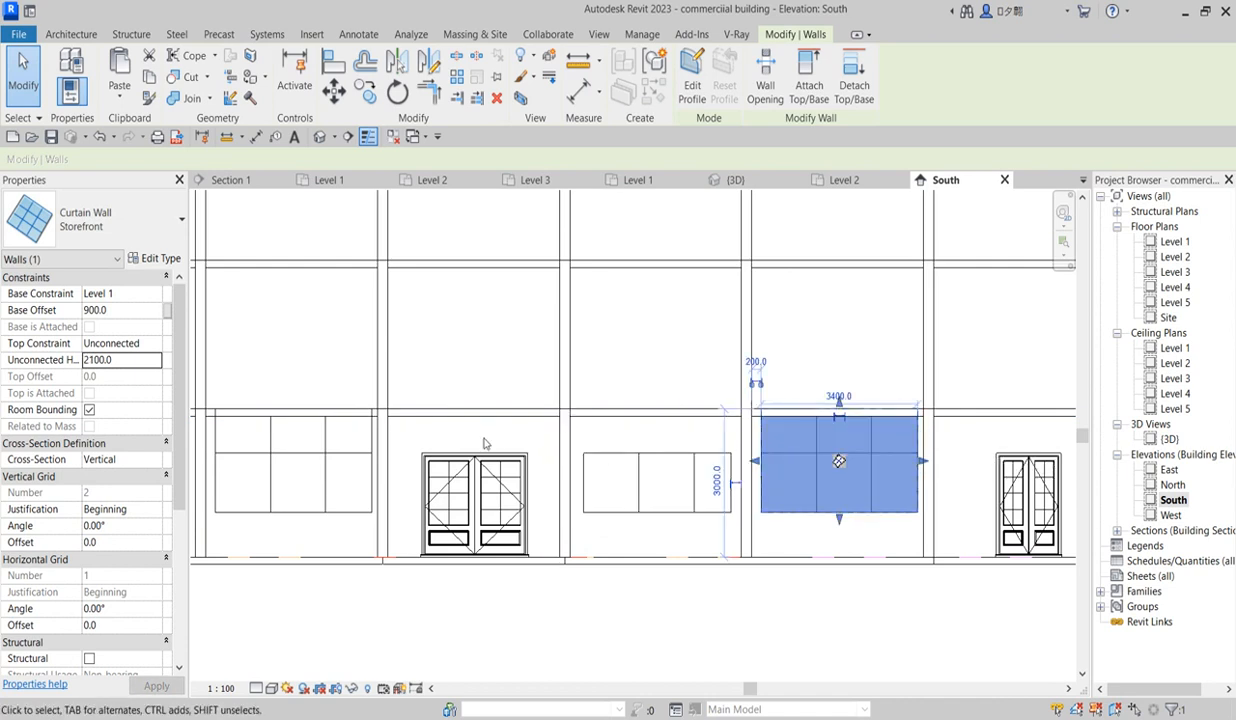
right_click(806, 449)
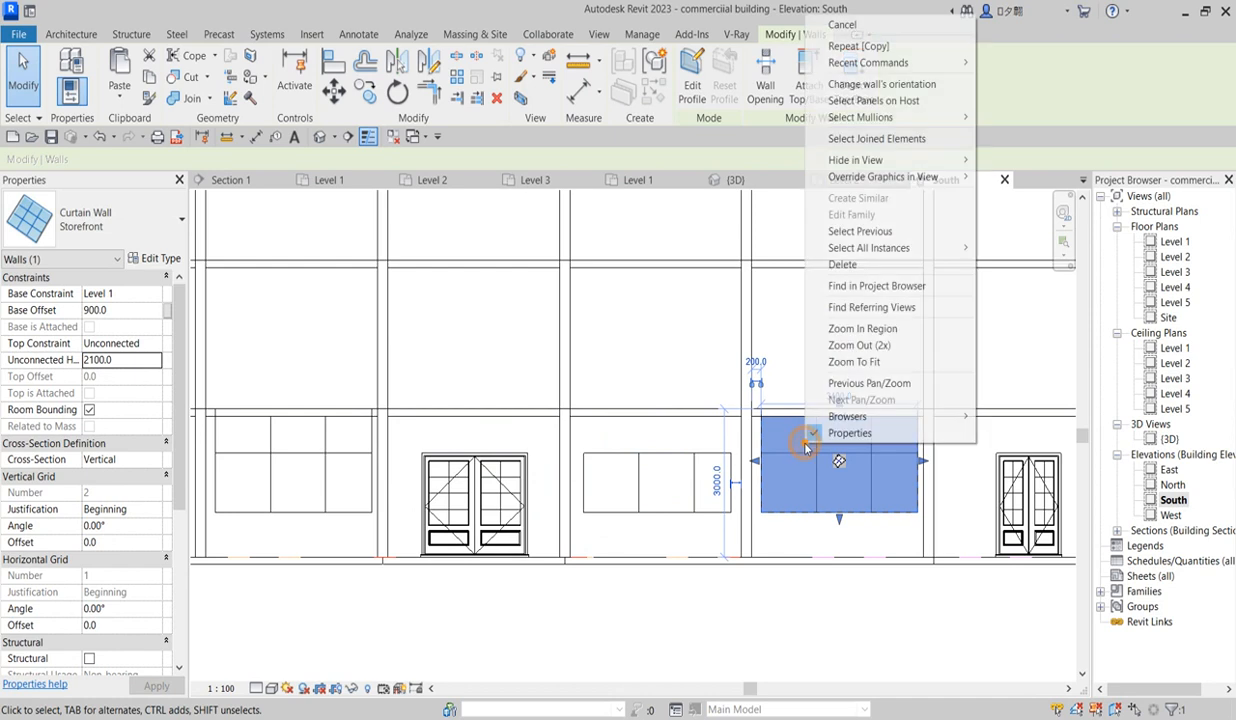
double_click(1169, 439)
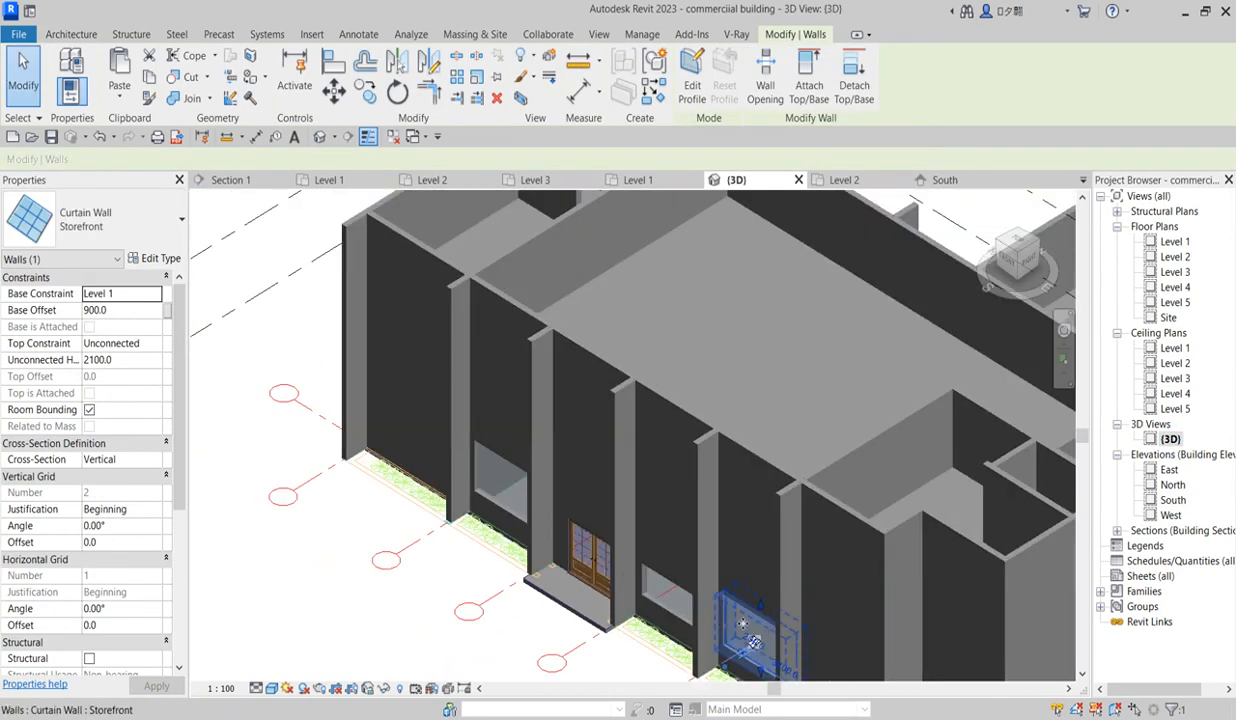
right_click(742, 624)
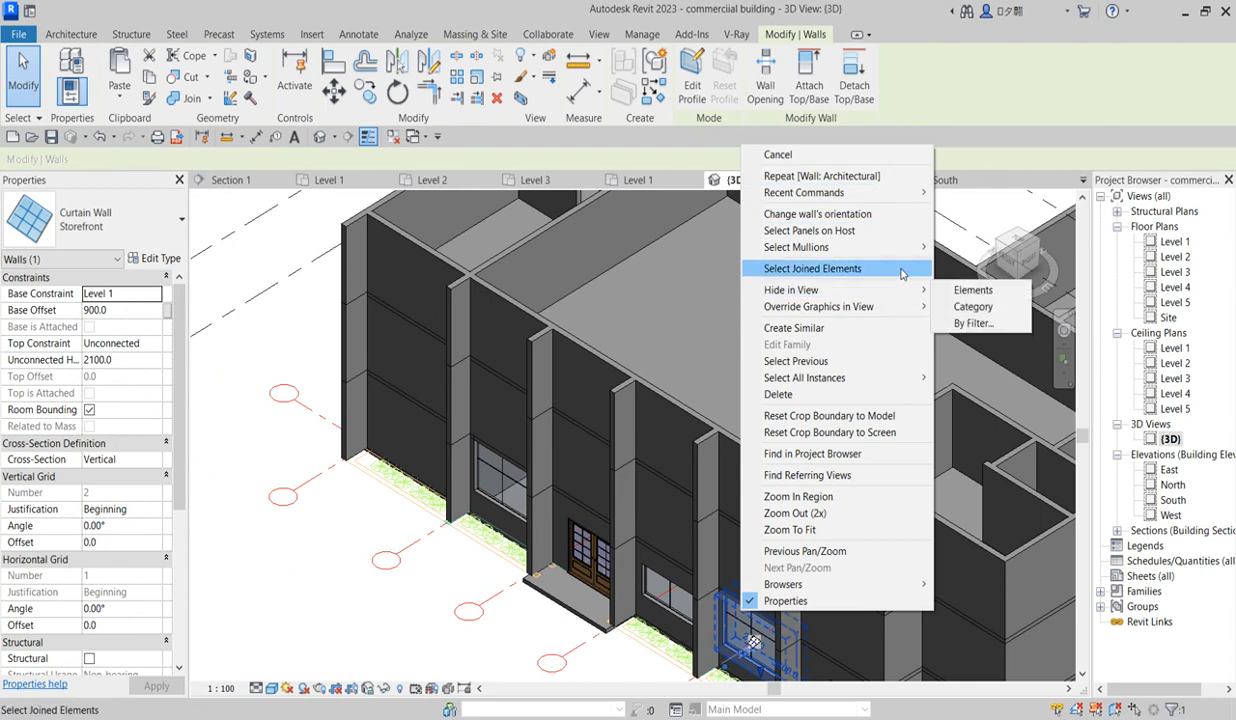
mouse_move(926, 383)
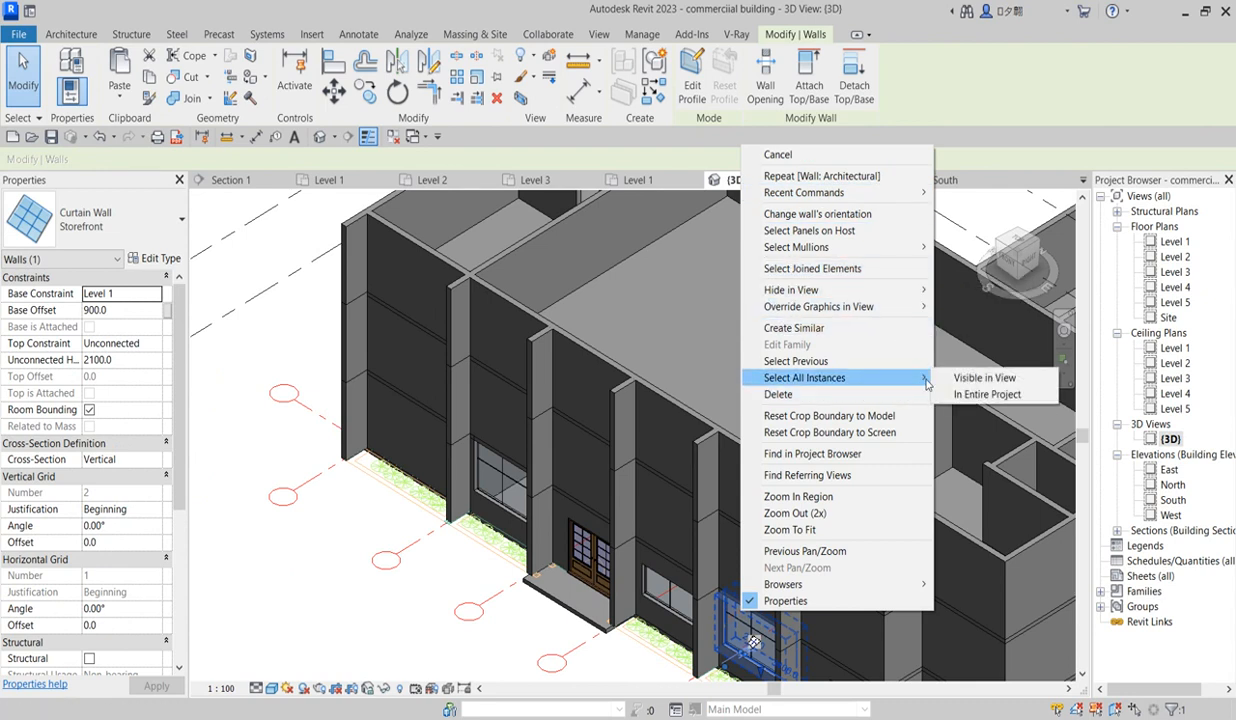
left_click(984, 378)
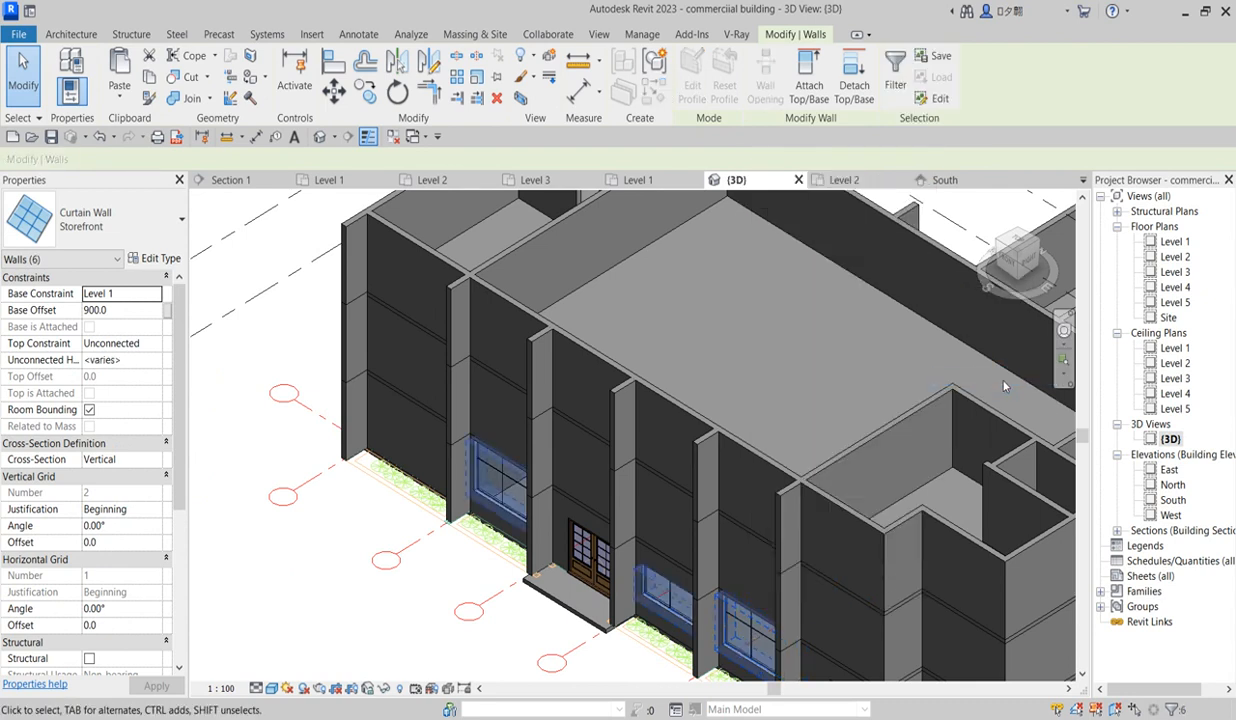
left_click(140, 360)
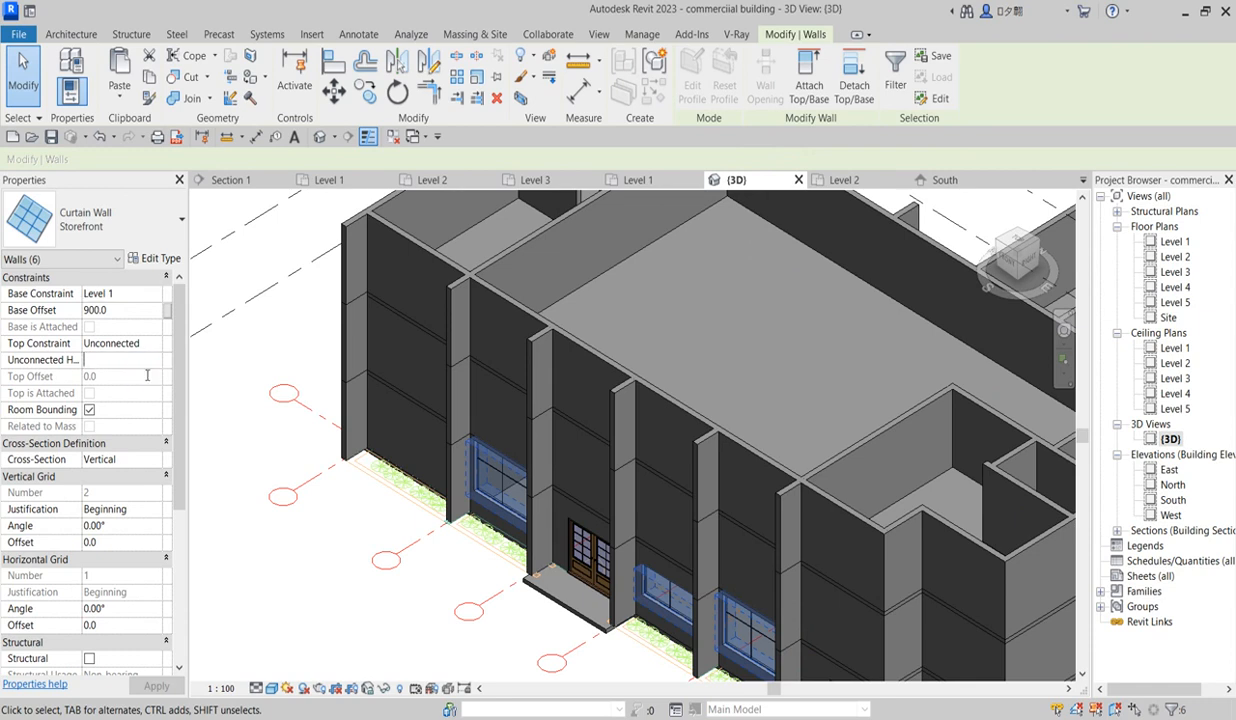
type("1200")
key("Return")
left_click(531, 425)
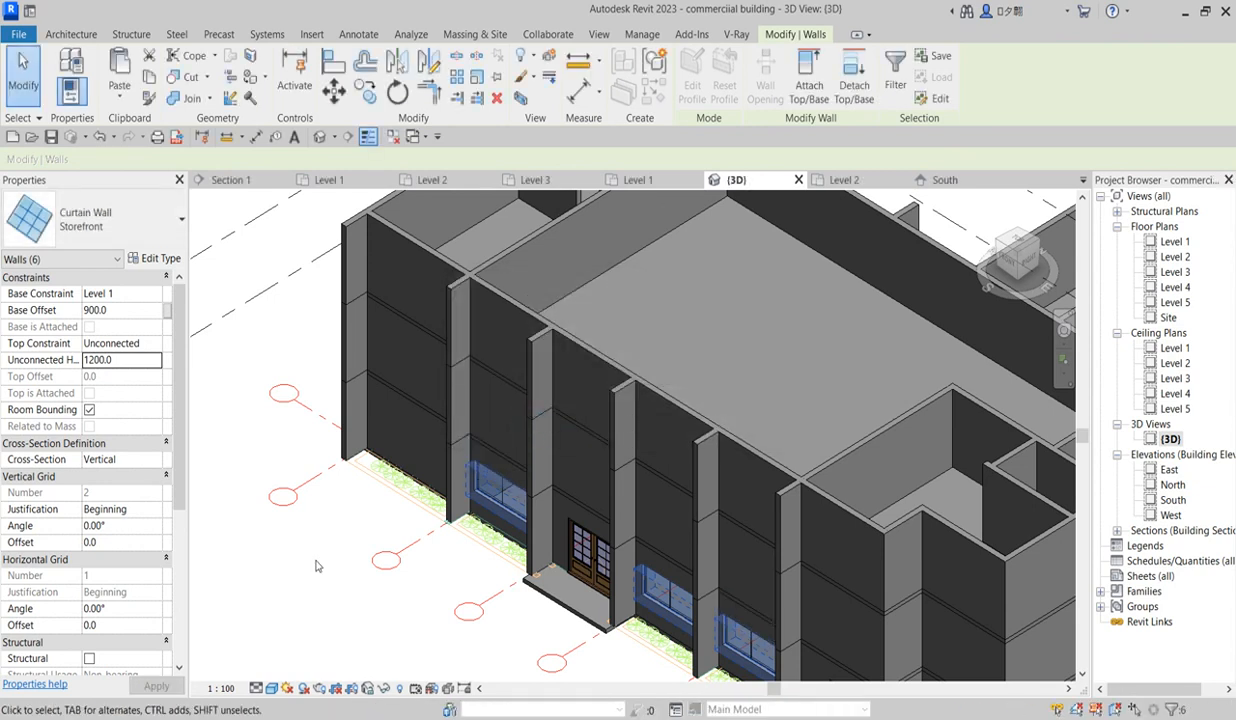
left_click(305, 547)
Step: Check the front facade's storefront windows in the 3D view and the South elevation
scroll(303, 540, "down", 2)
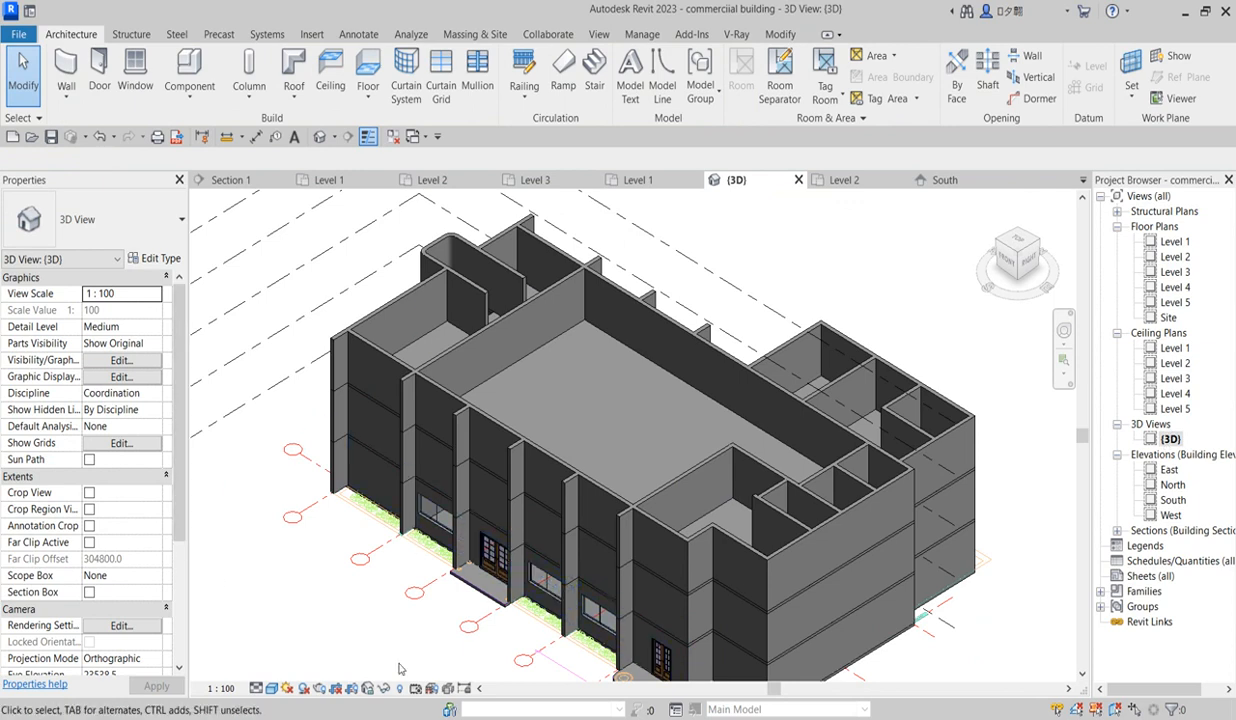
double_click(1170, 500)
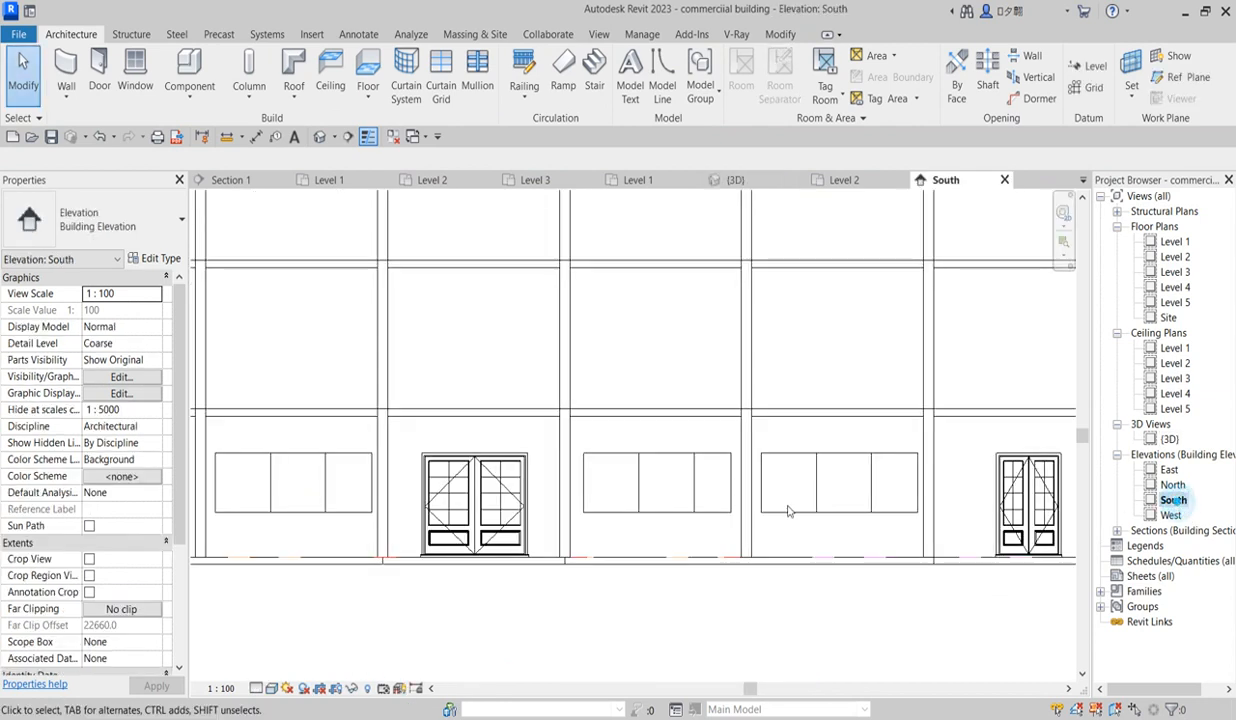
scroll(532, 603, "down", 2)
scroll(786, 588, "down", 2)
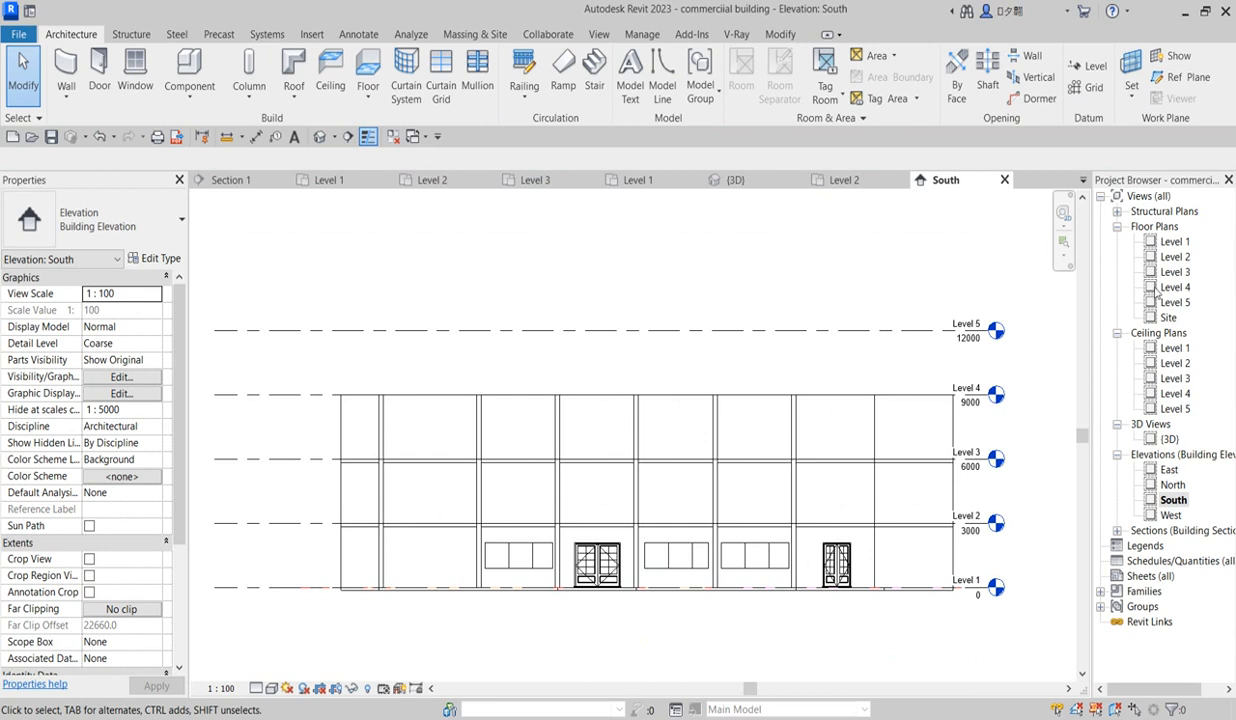
Step: Open the Level 1 floor plan and examine the restaurant area and the storefronts along grid D
double_click(1175, 242)
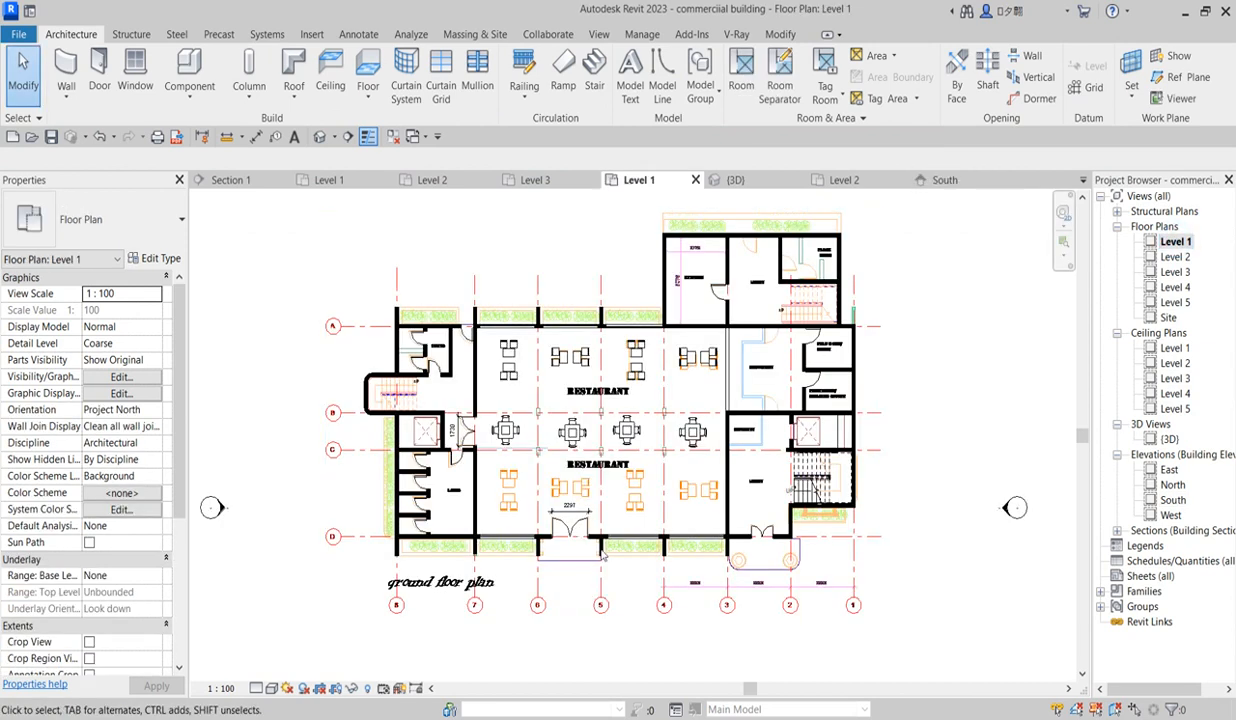
scroll(639, 522, "up", 3)
scroll(639, 512, "up", 1)
scroll(476, 495, "down", 2)
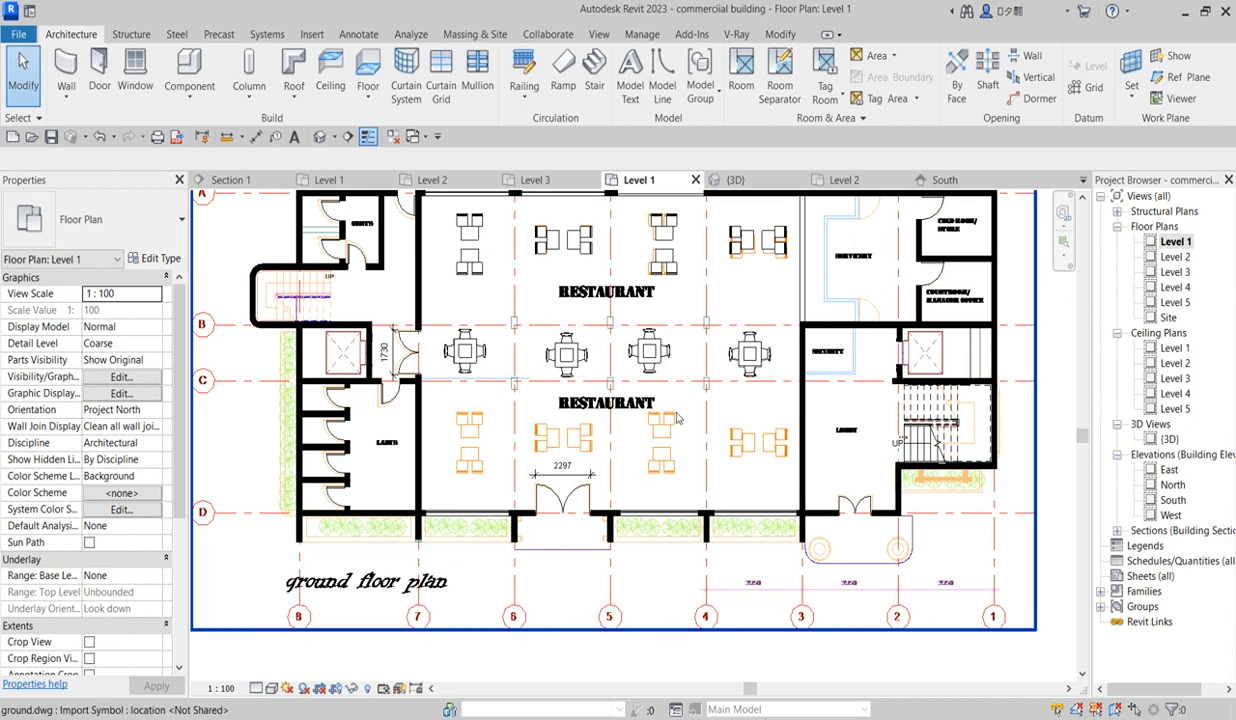
scroll(783, 460, "down", 2)
scroll(712, 483, "up", 1)
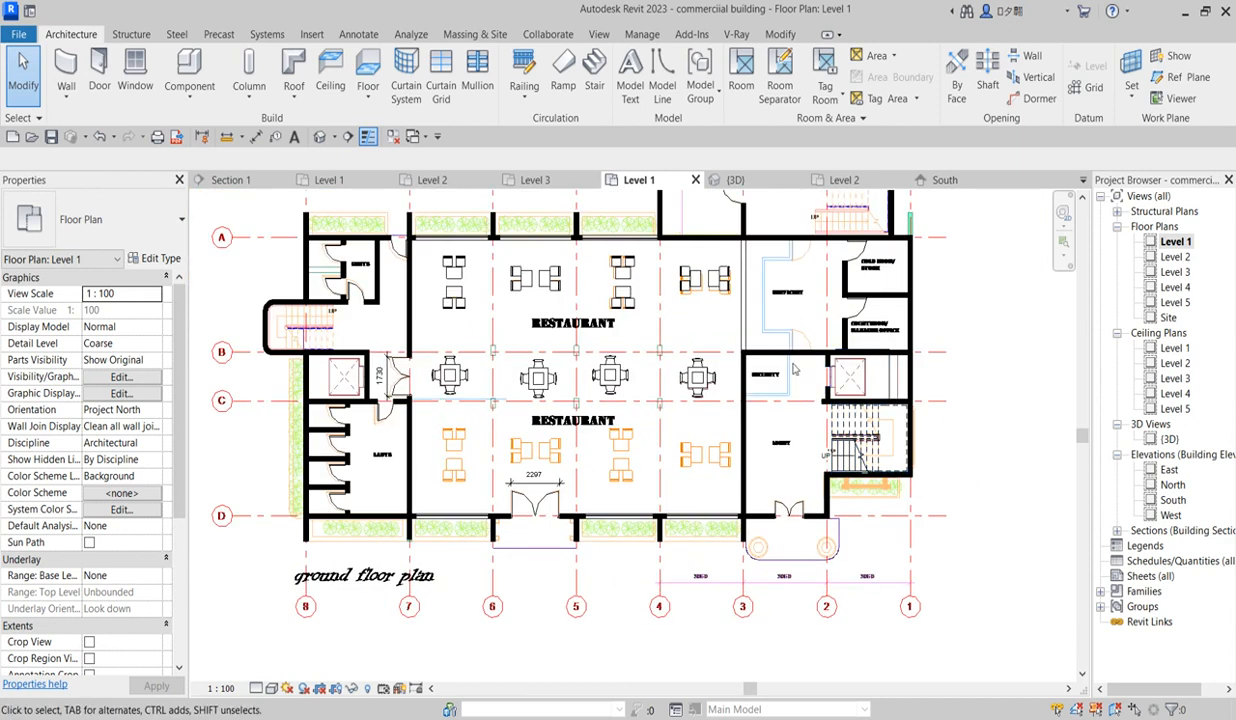
Step: Select the door to the countroom/manager office and save the project
scroll(779, 256, "up", 2)
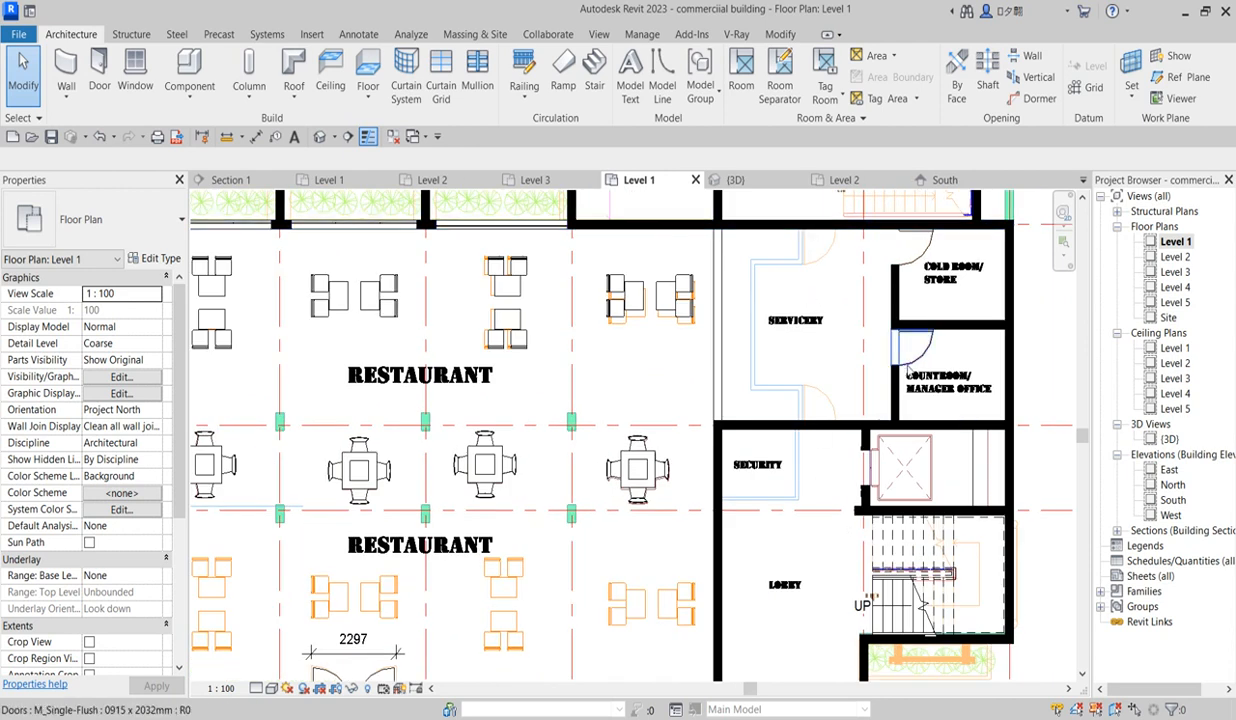
left_click(912, 345)
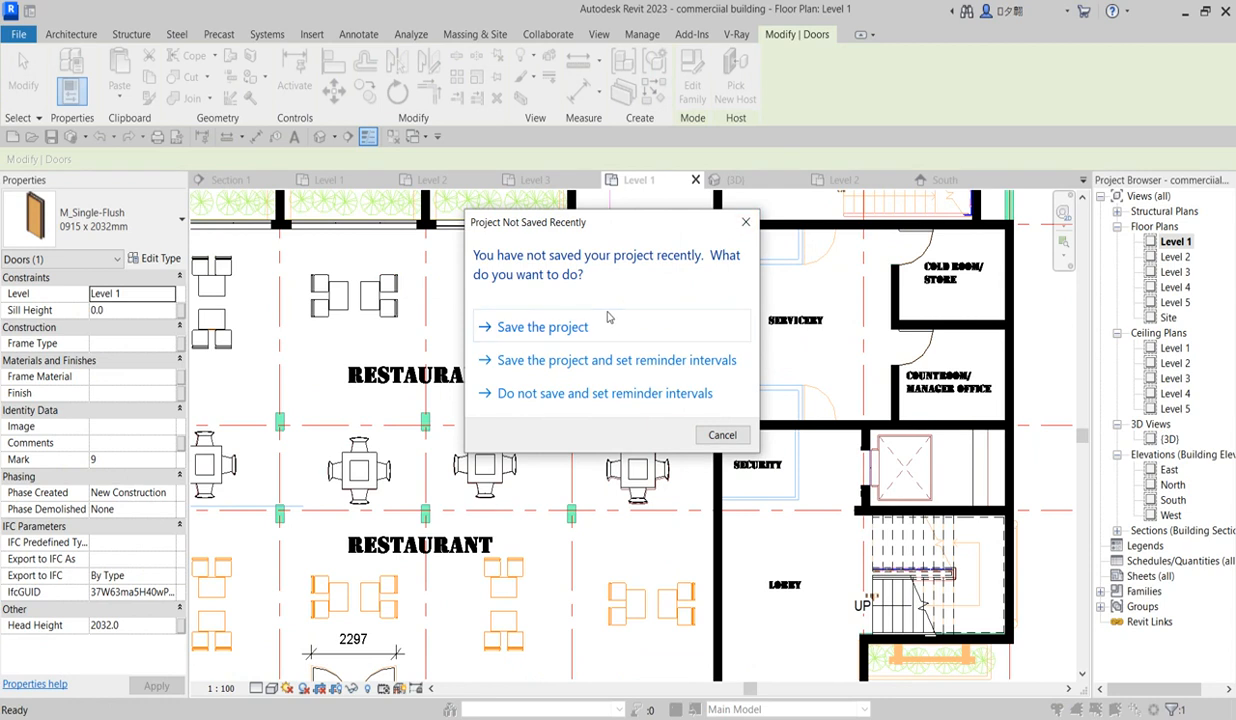
left_click(543, 327)
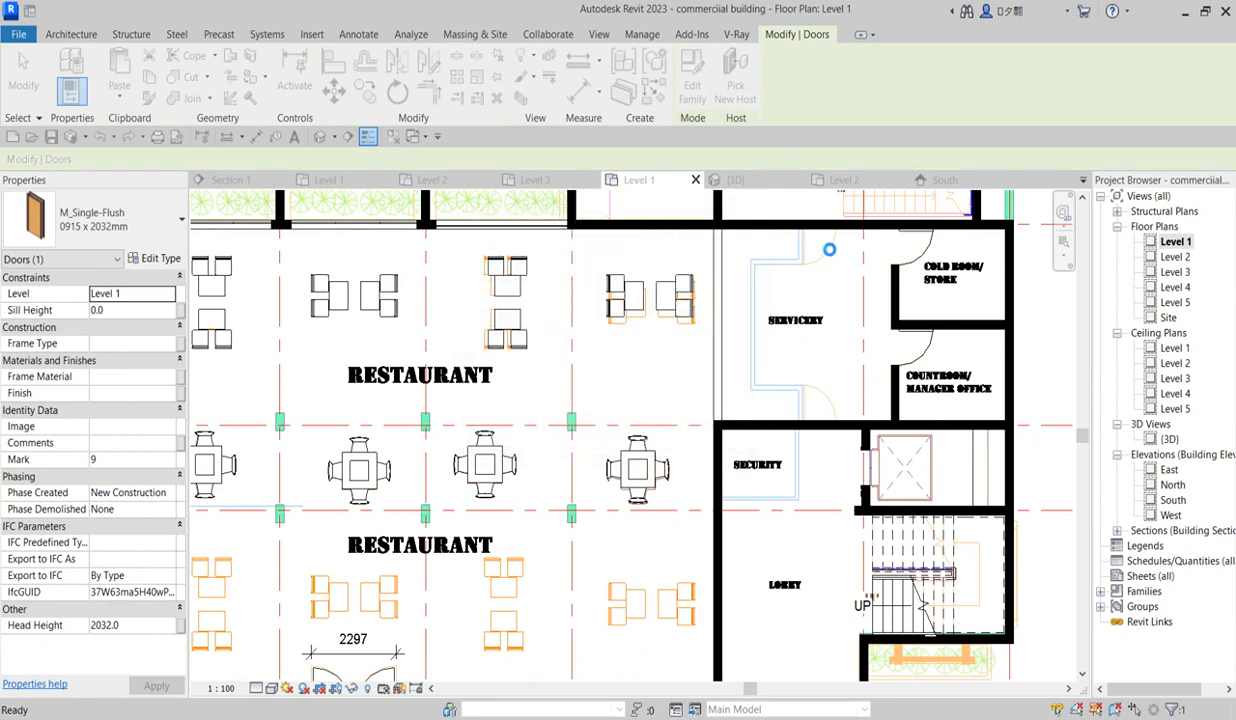
Step: Place M_Single-Flush 0915 x 2032mm doors in the servicery's walls on grids A and B, following the imported plan's door swings
key("d")
key("r")
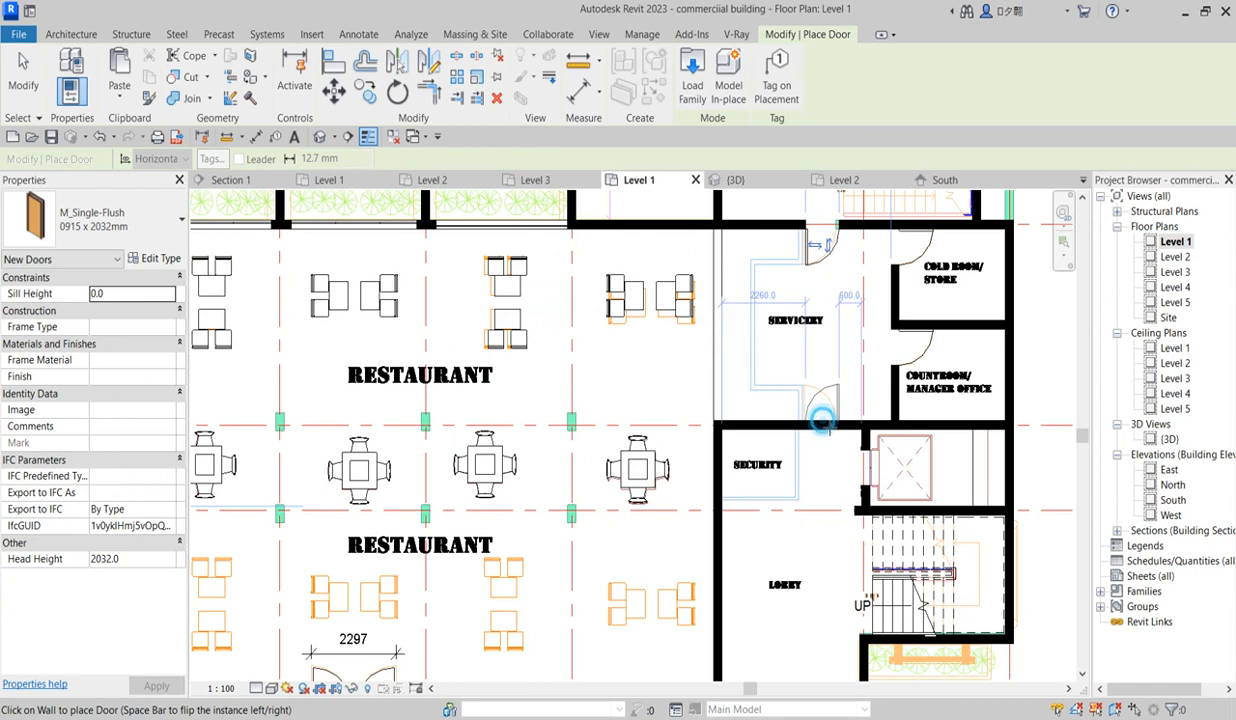
left_click(822, 420)
left_click(829, 407)
scroll(833, 408, "down", 4)
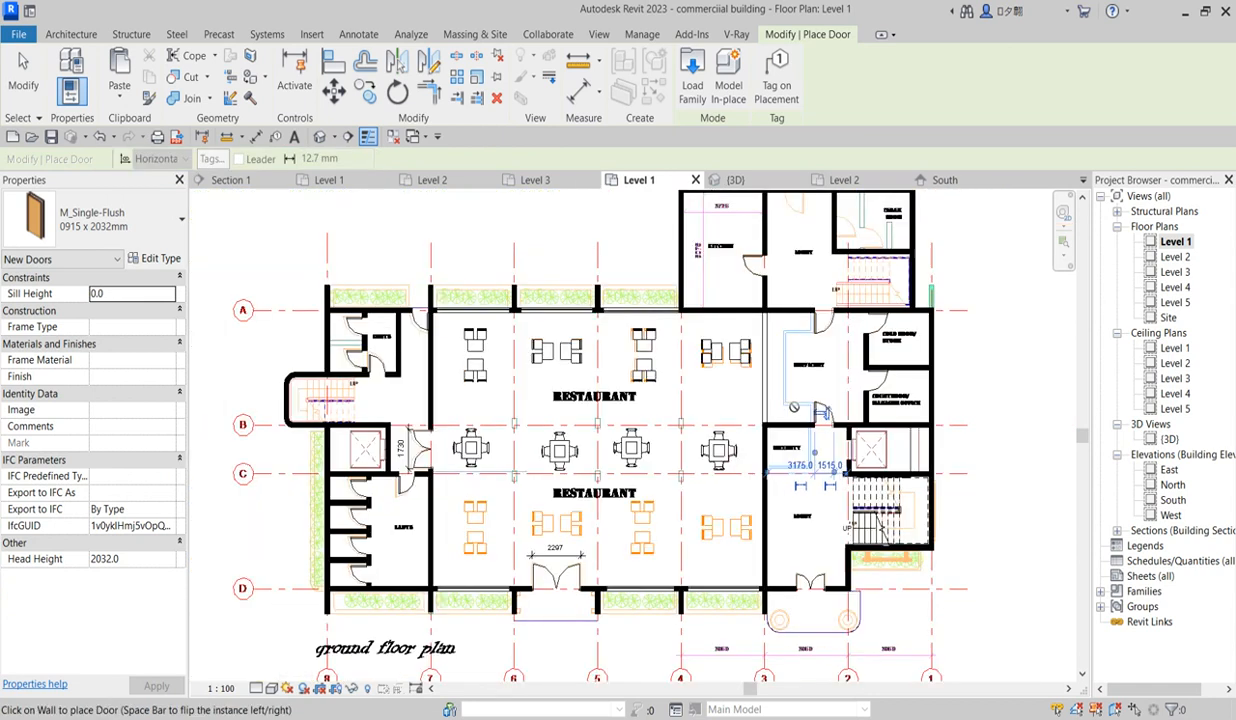
scroll(805, 380, "up", 3)
right_click(845, 369)
left_click(881, 380)
right_click(848, 378)
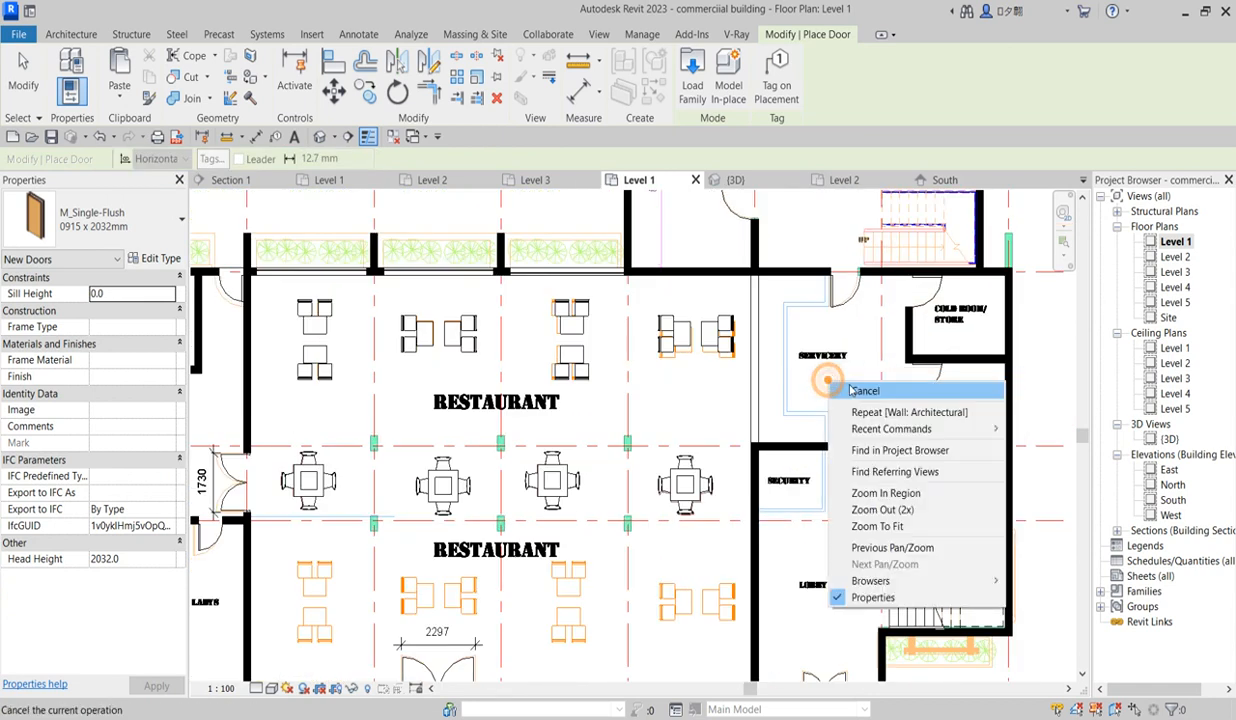
left_click(886, 392)
Step: Trace the double-line servicery counter from ground.dwg with picked detail lines in the Thin Lines style
scroll(812, 440, "up", 2)
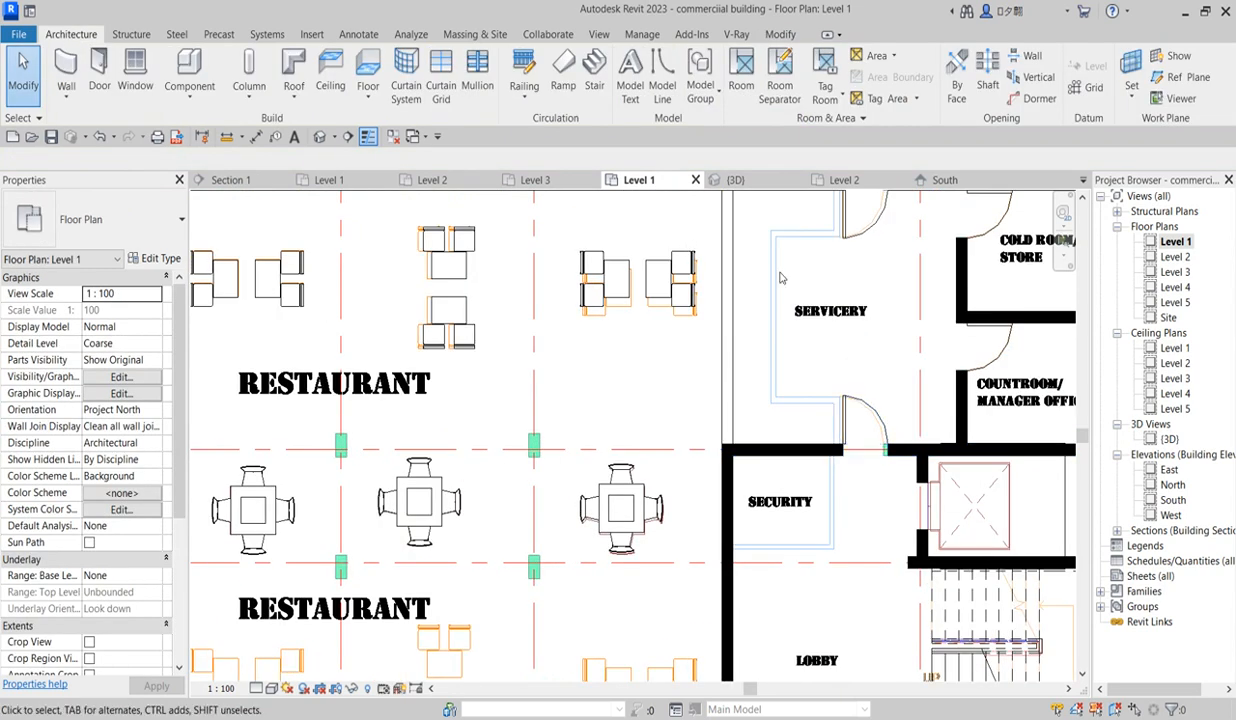
scroll(785, 299, "down", 3)
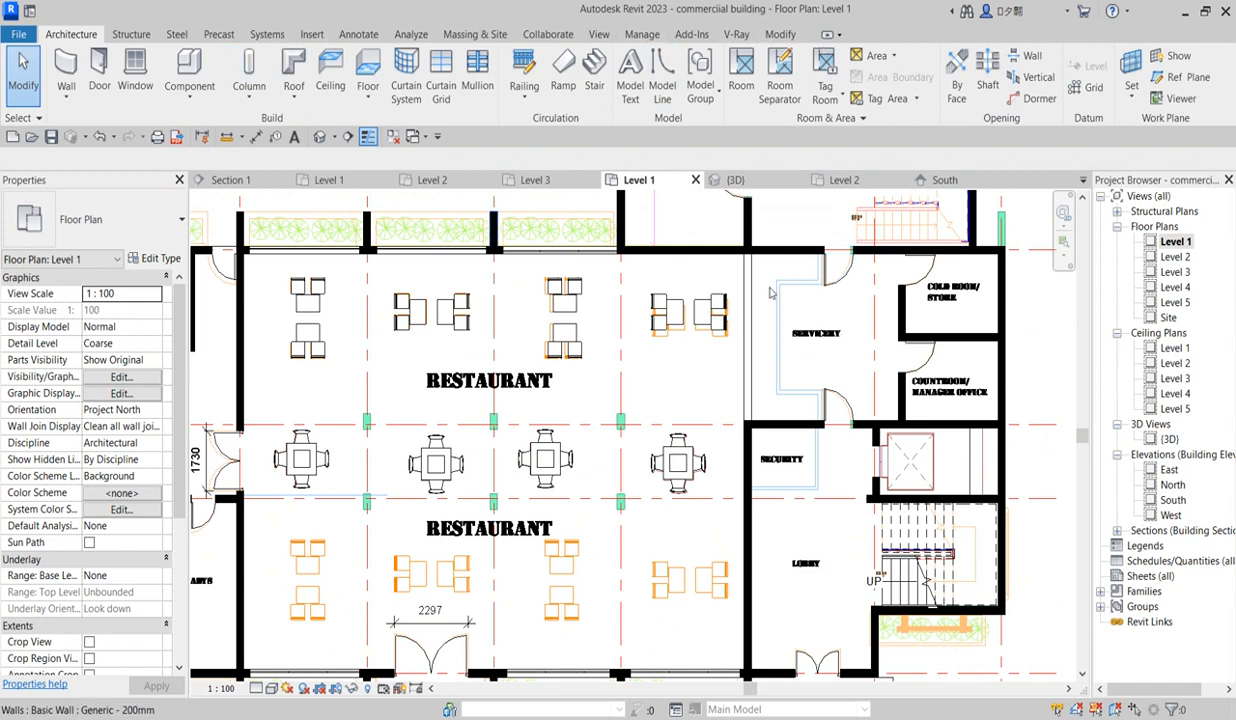
scroll(804, 403, "down", 3)
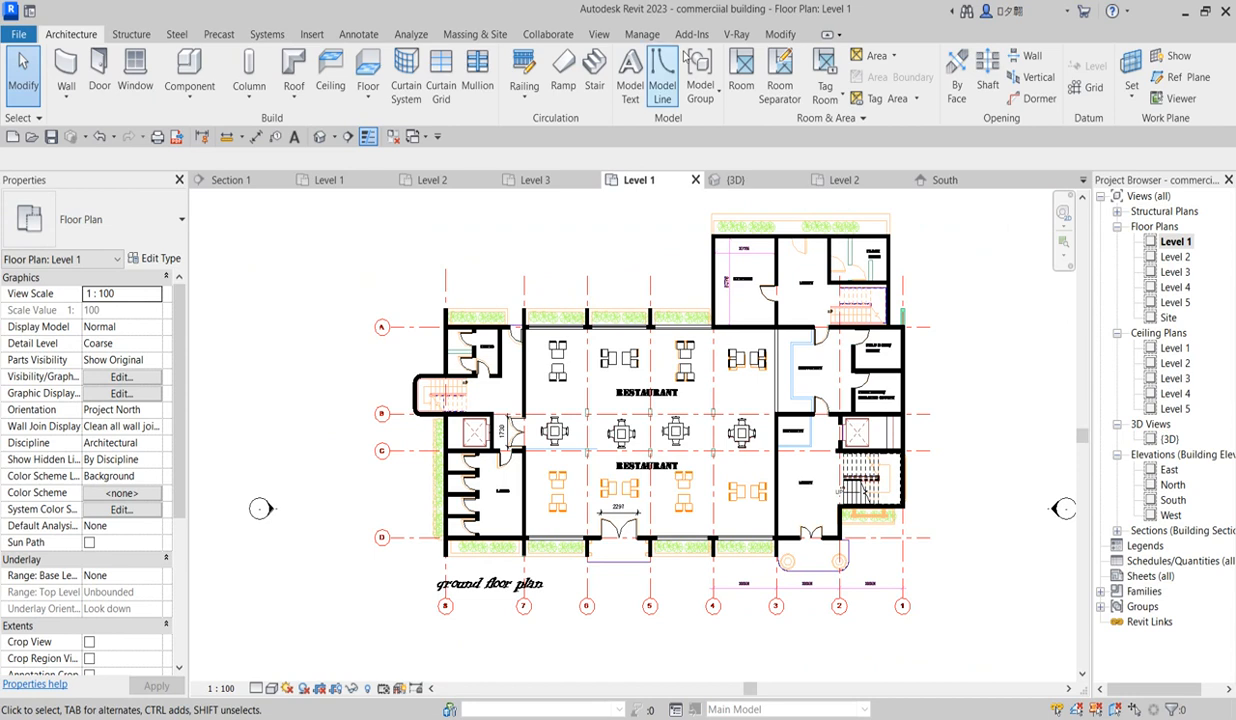
left_click(362, 36)
left_click(388, 60)
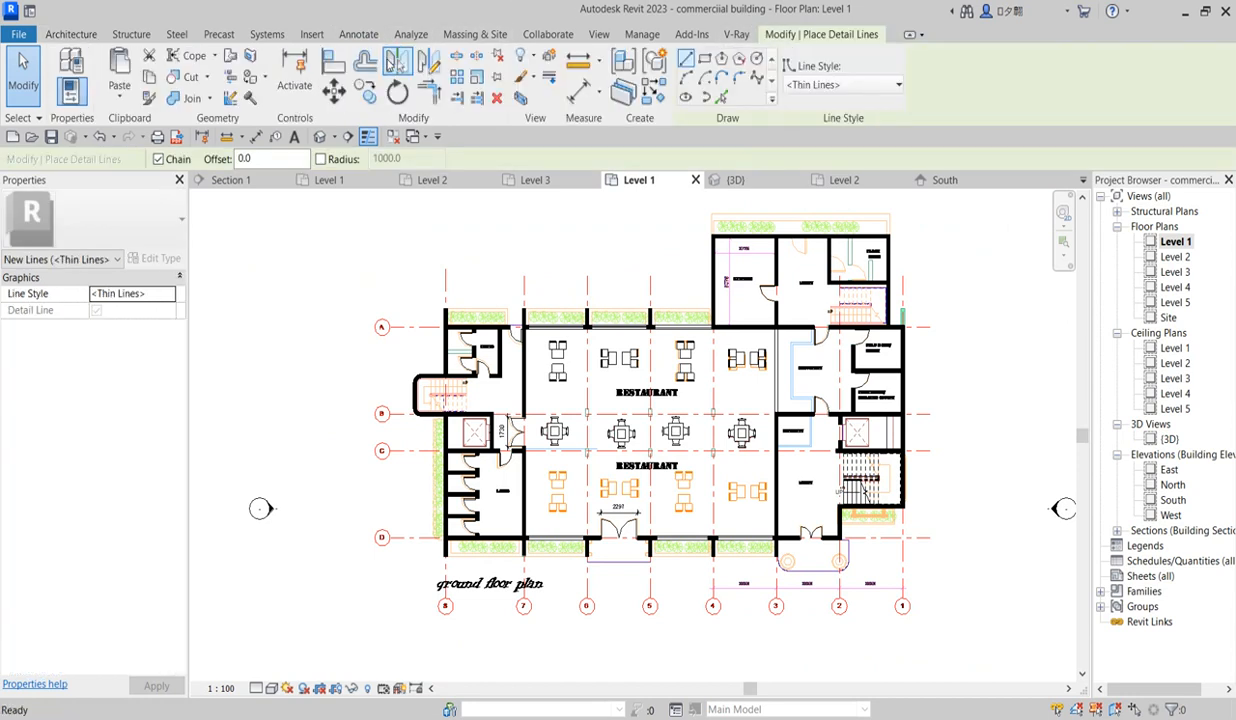
left_click(721, 98)
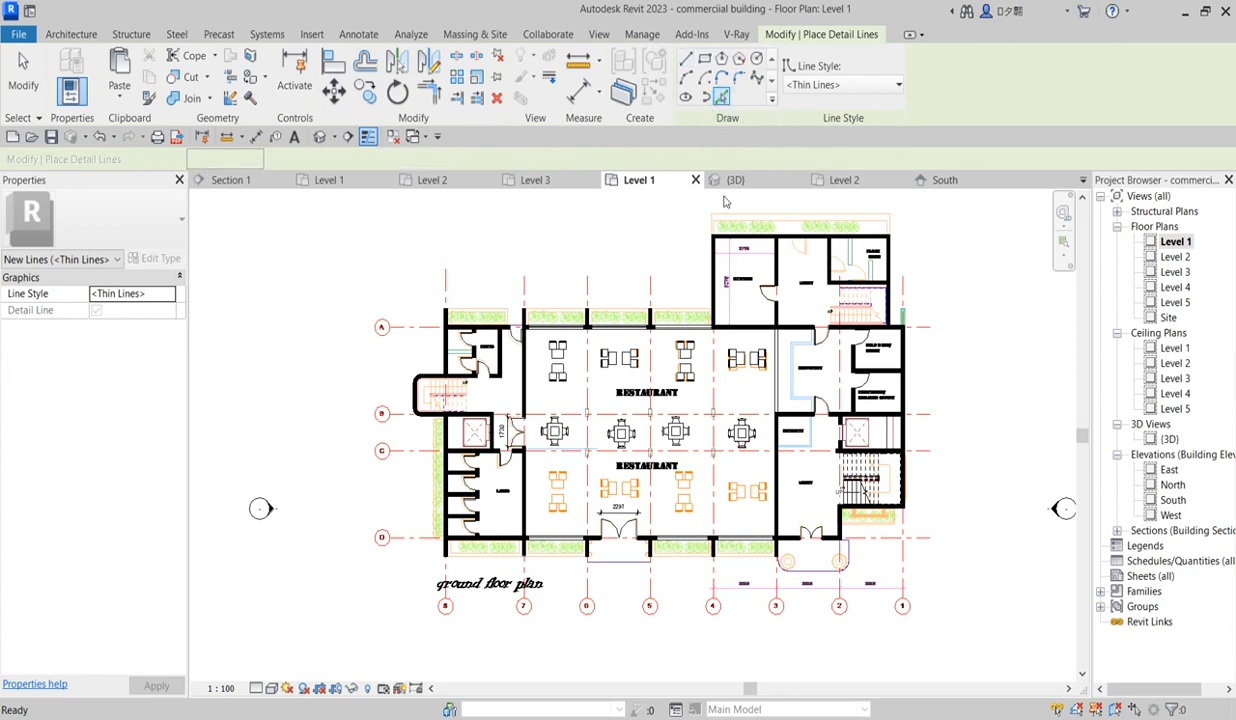
scroll(798, 386, "up", 5)
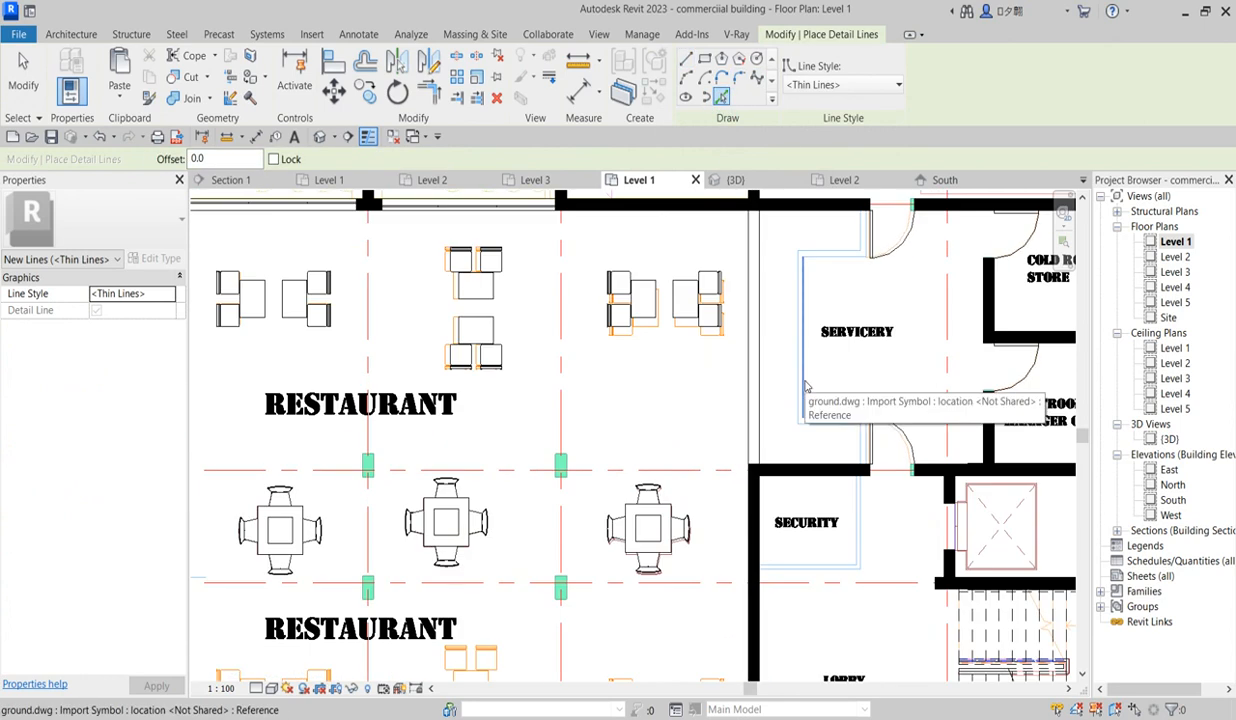
left_click(889, 86)
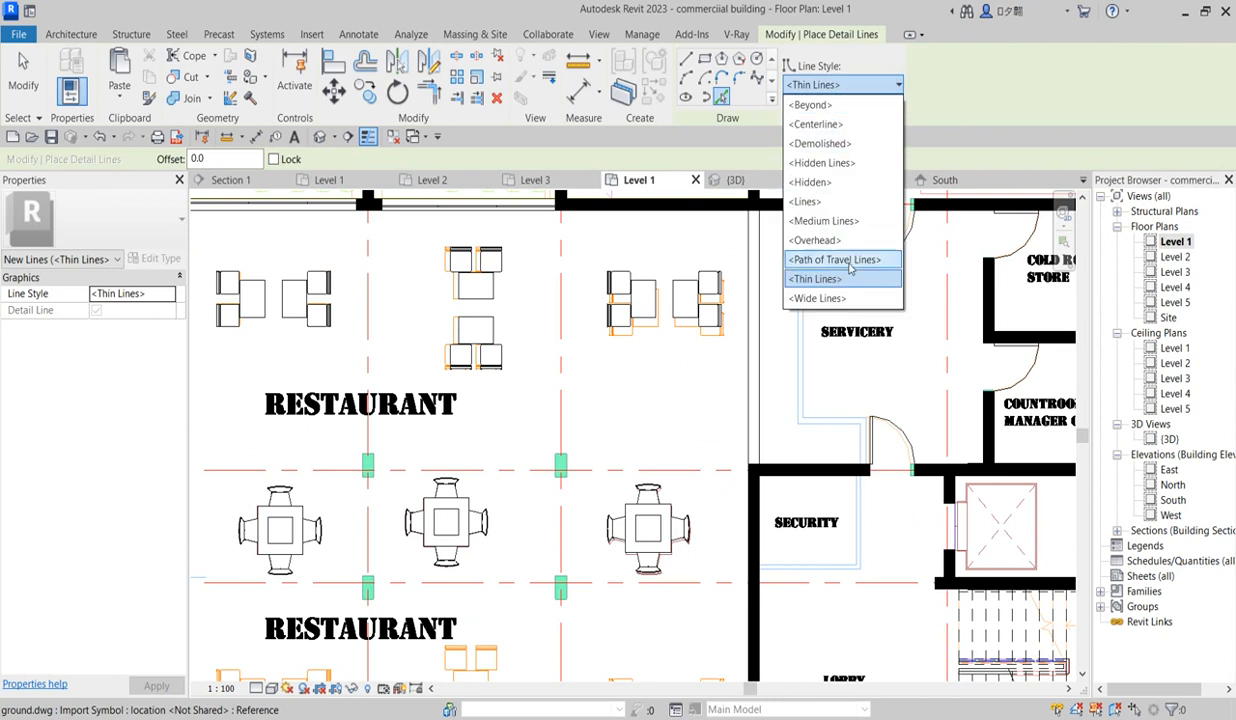
left_click(812, 280)
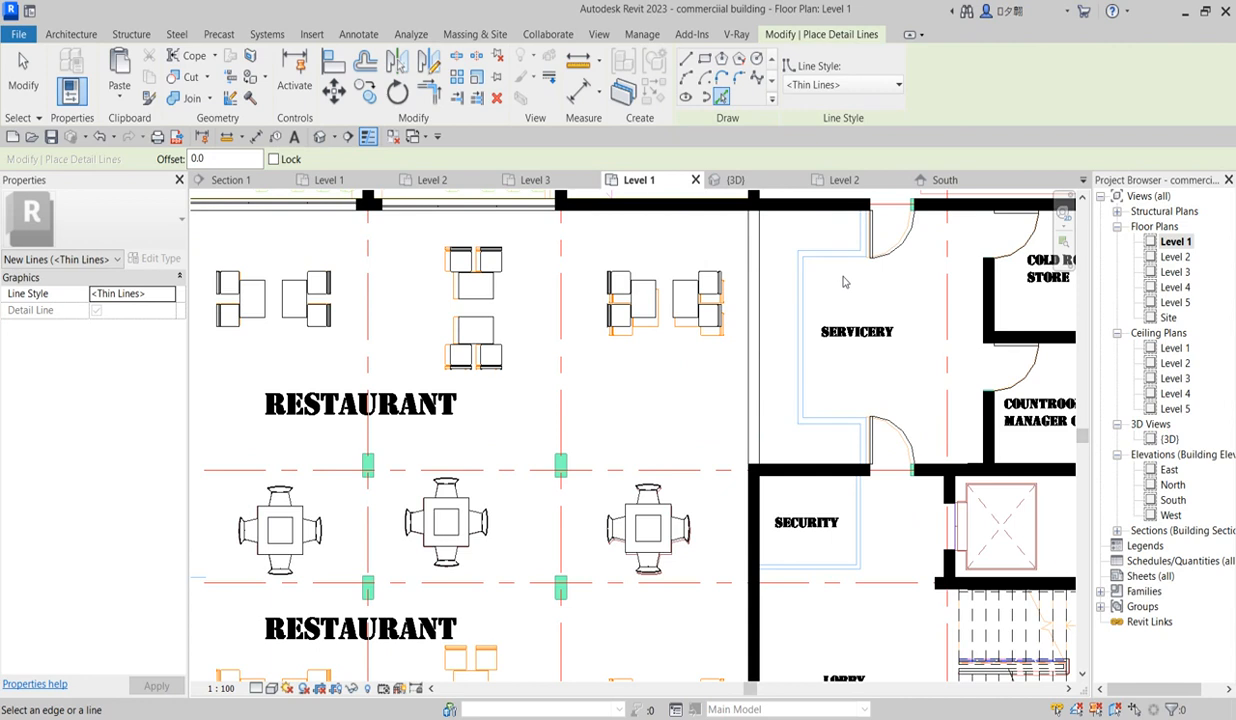
scroll(843, 285, "up", 4)
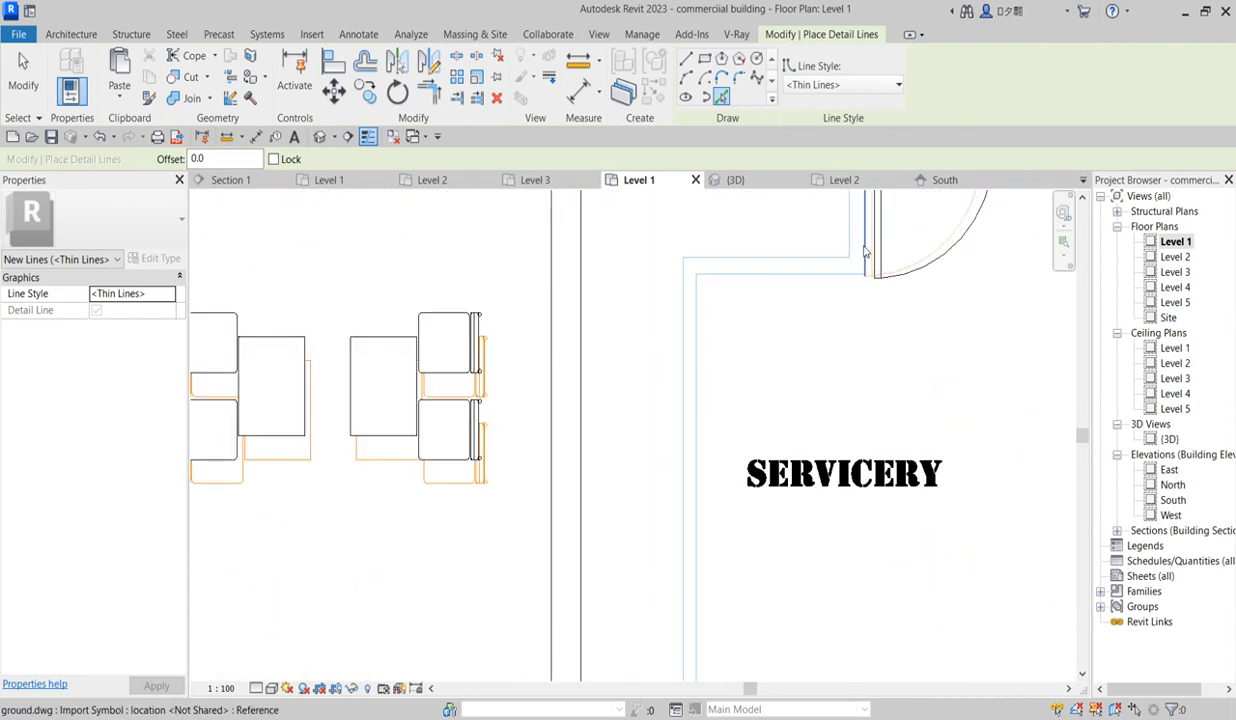
scroll(856, 305, "down", 4)
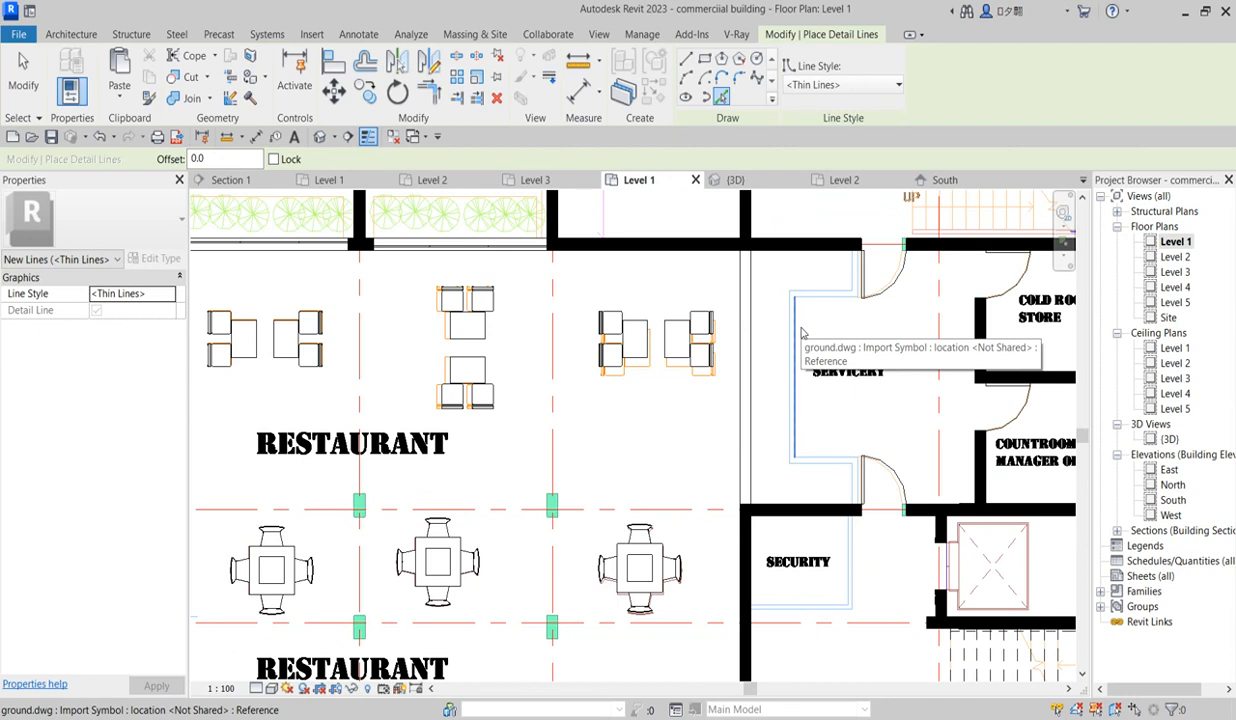
scroll(843, 300, "up", 2)
left_click(862, 294)
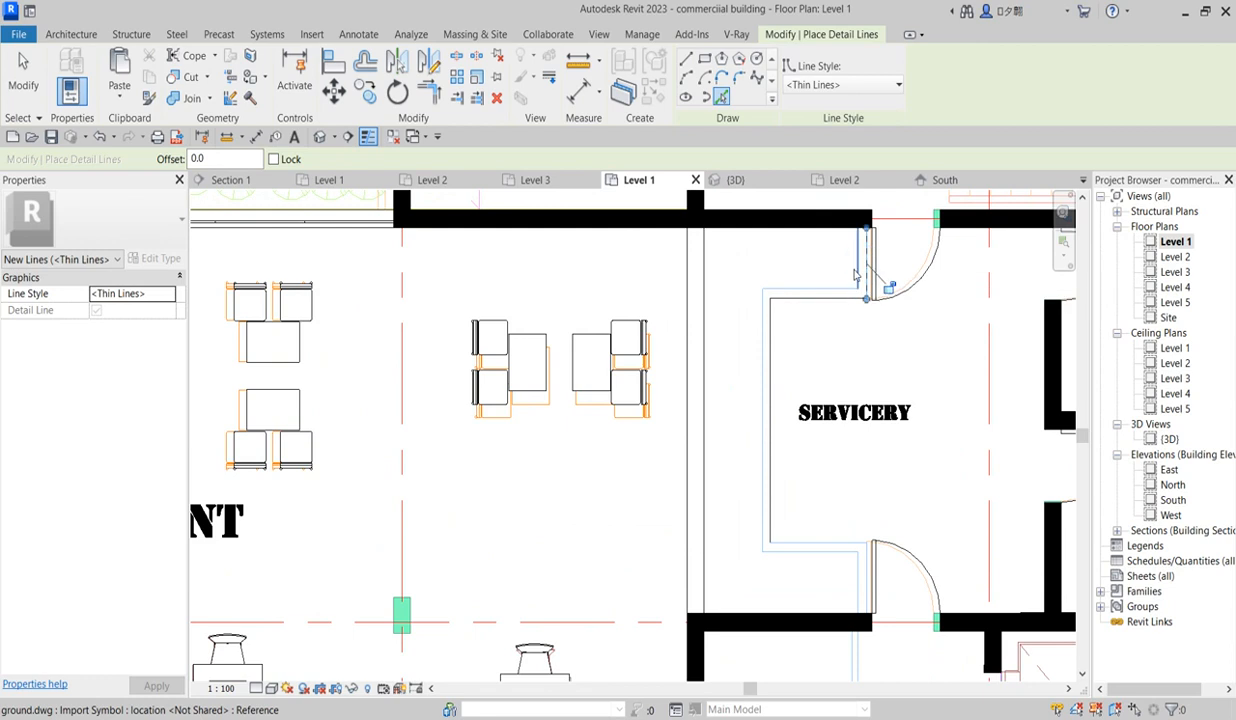
left_click(831, 290)
left_click(761, 305)
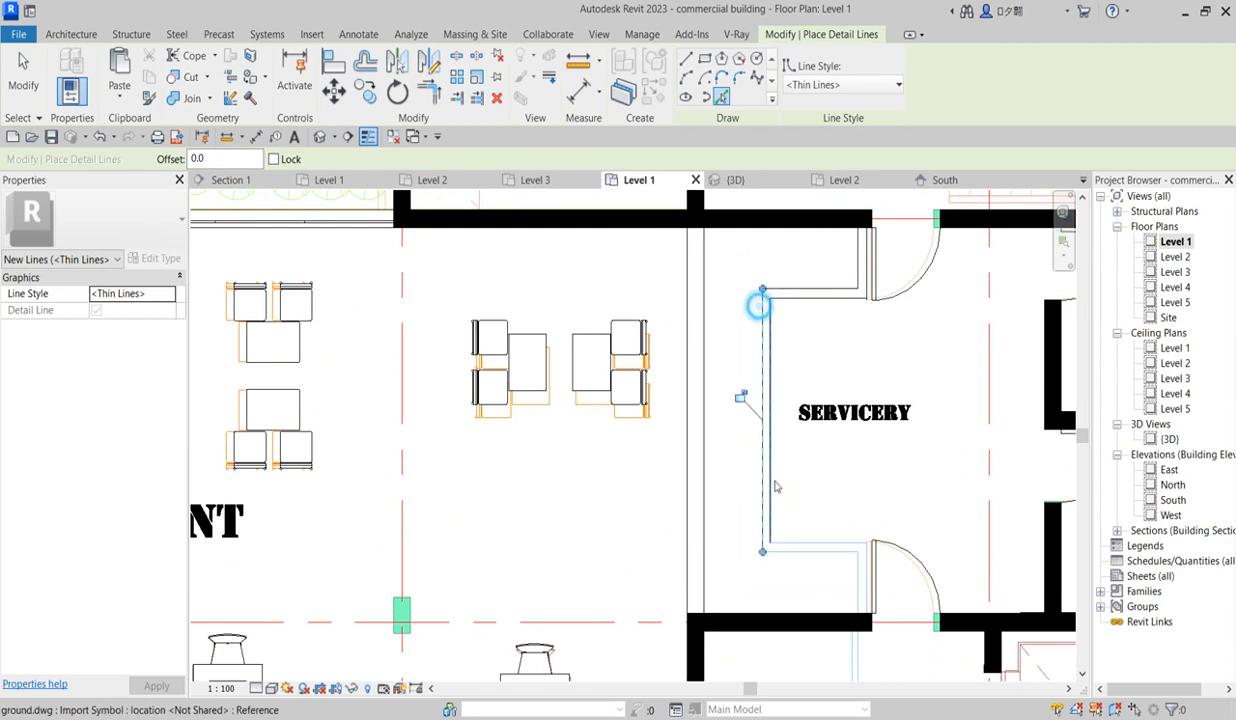
left_click(793, 543)
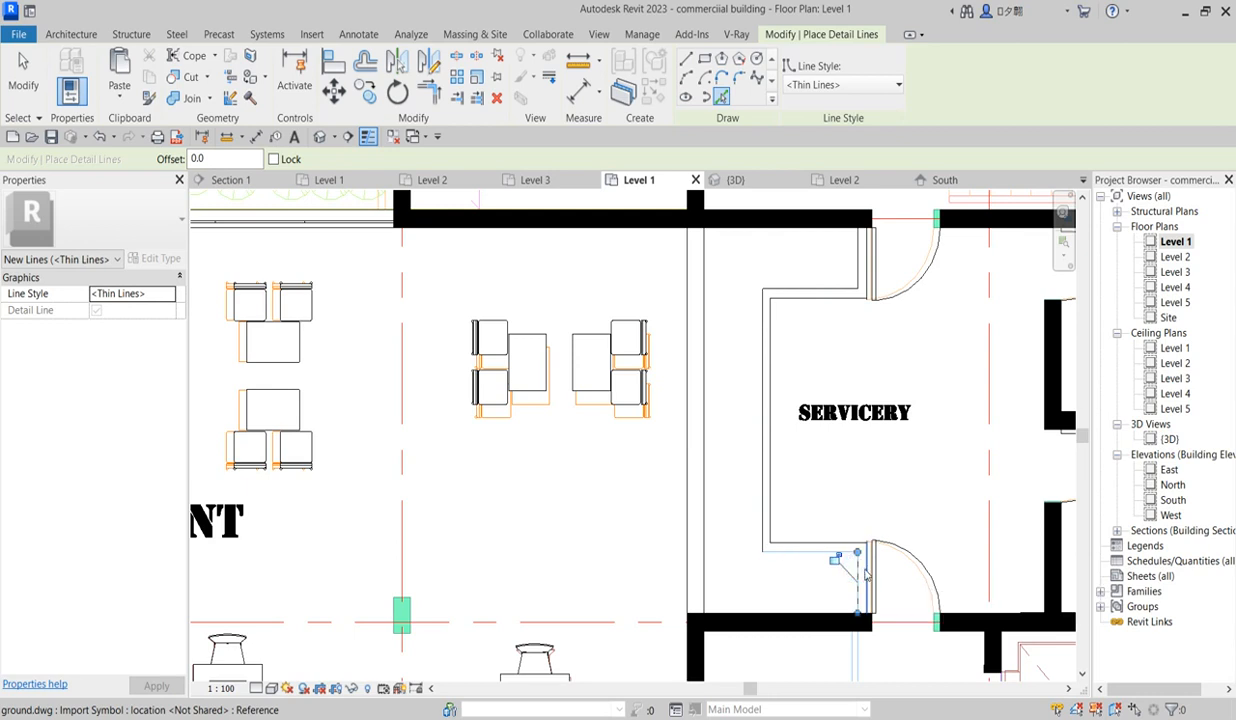
Step: Trace the double-line counter around the security area from ground.dwg with picked Thin Lines detail lines
scroll(768, 397, "down", 2)
scroll(768, 397, "down", 4)
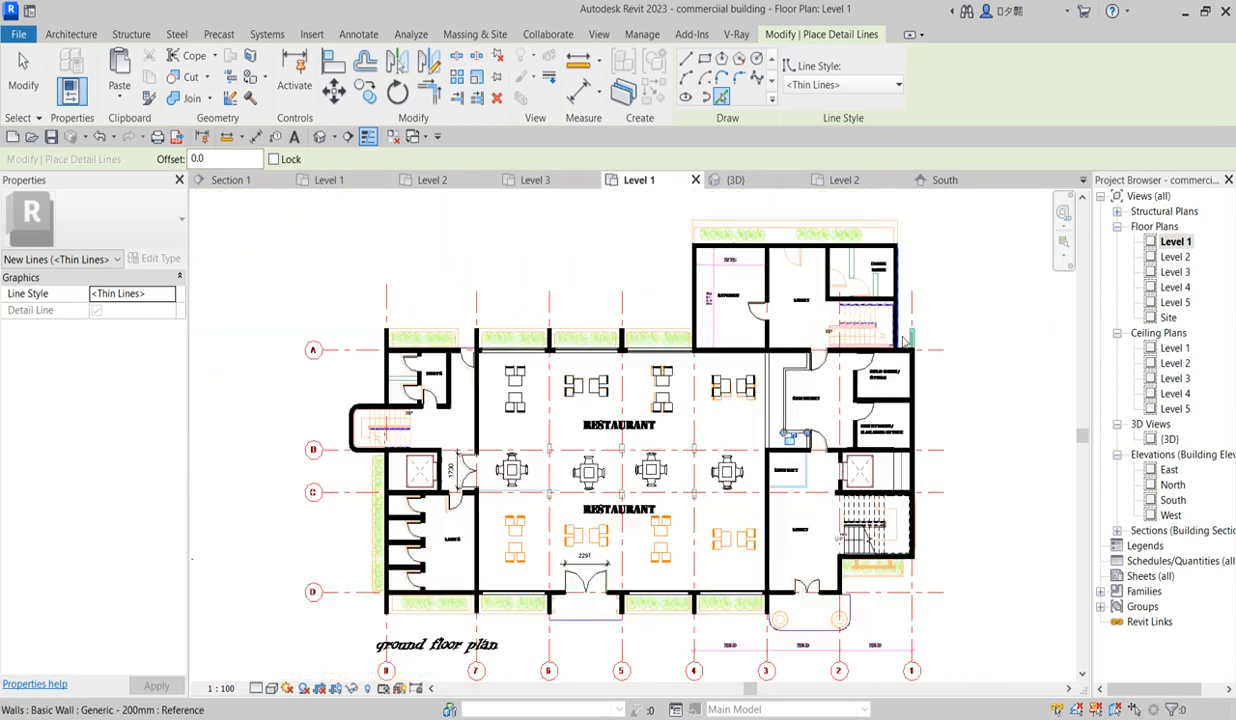
scroll(815, 438, "up", 6)
left_click(796, 432)
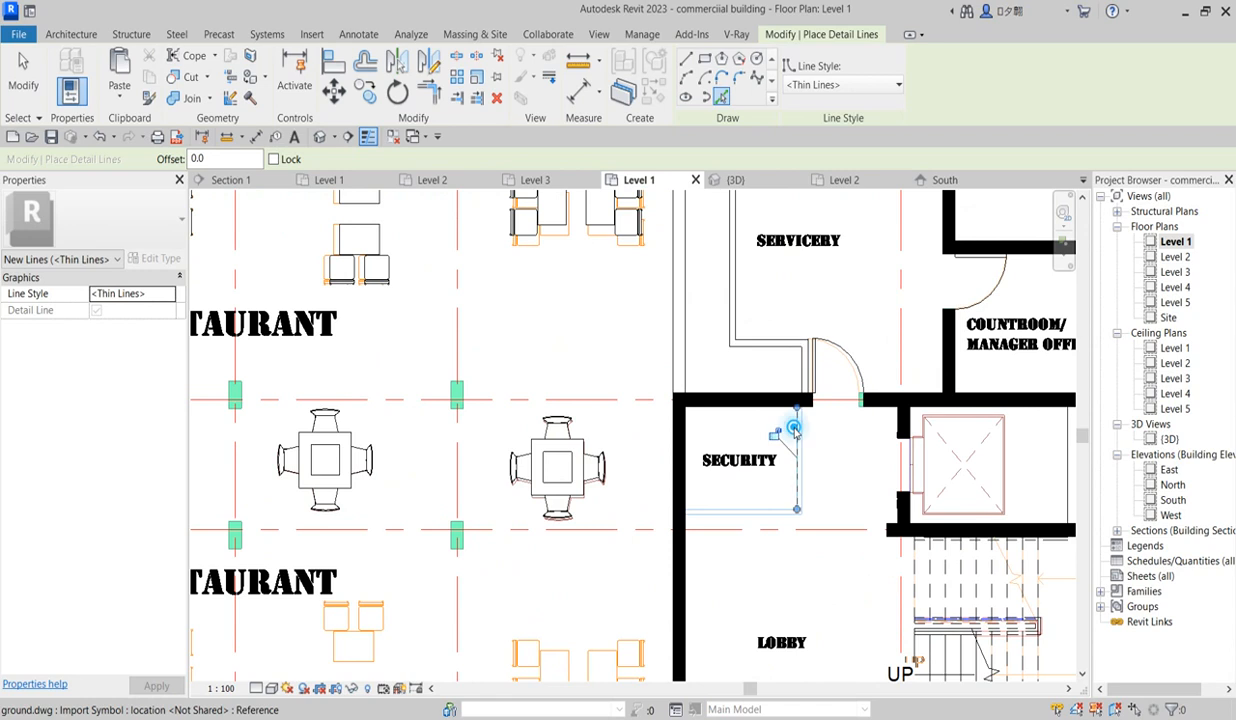
left_click(762, 515)
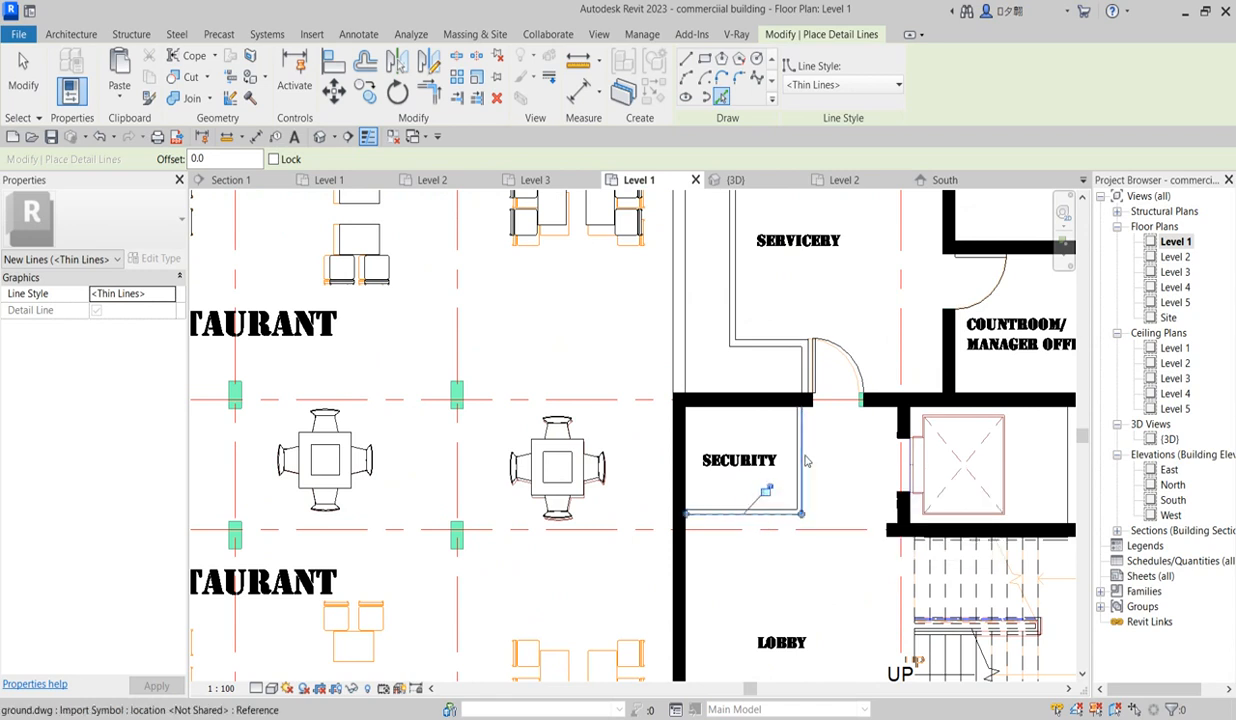
scroll(806, 461, "down", 3)
scroll(801, 527, "up", 4)
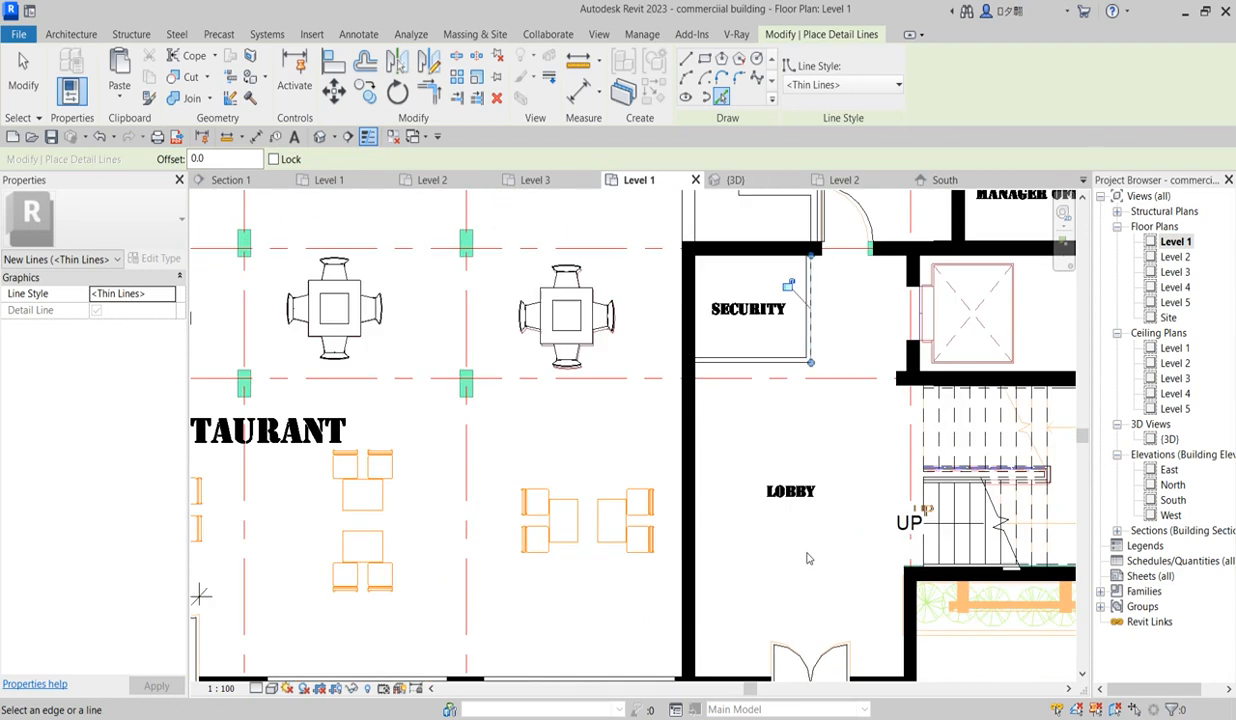
Step: Examine the Level 1 plan around the lobbies, kitchen and cloak room for imported elements still missing from the model
scroll(801, 527, "down", 4)
scroll(846, 337, "up", 3)
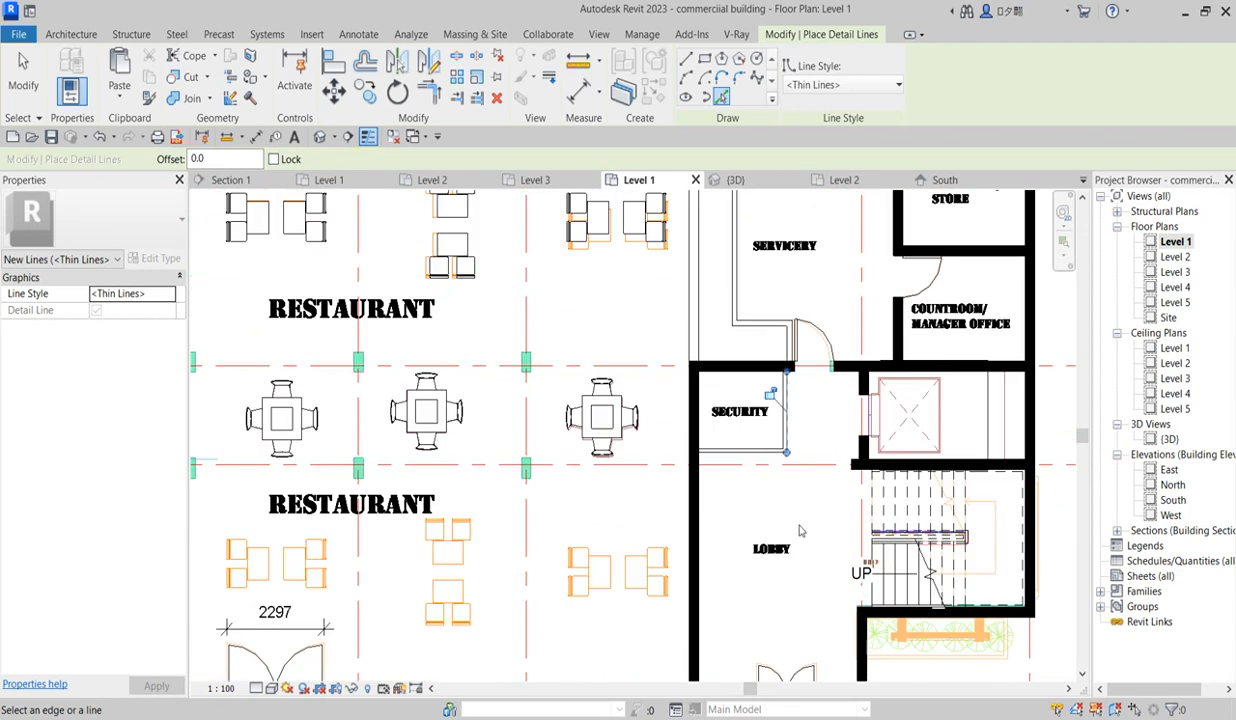
scroll(803, 461, "down", 3)
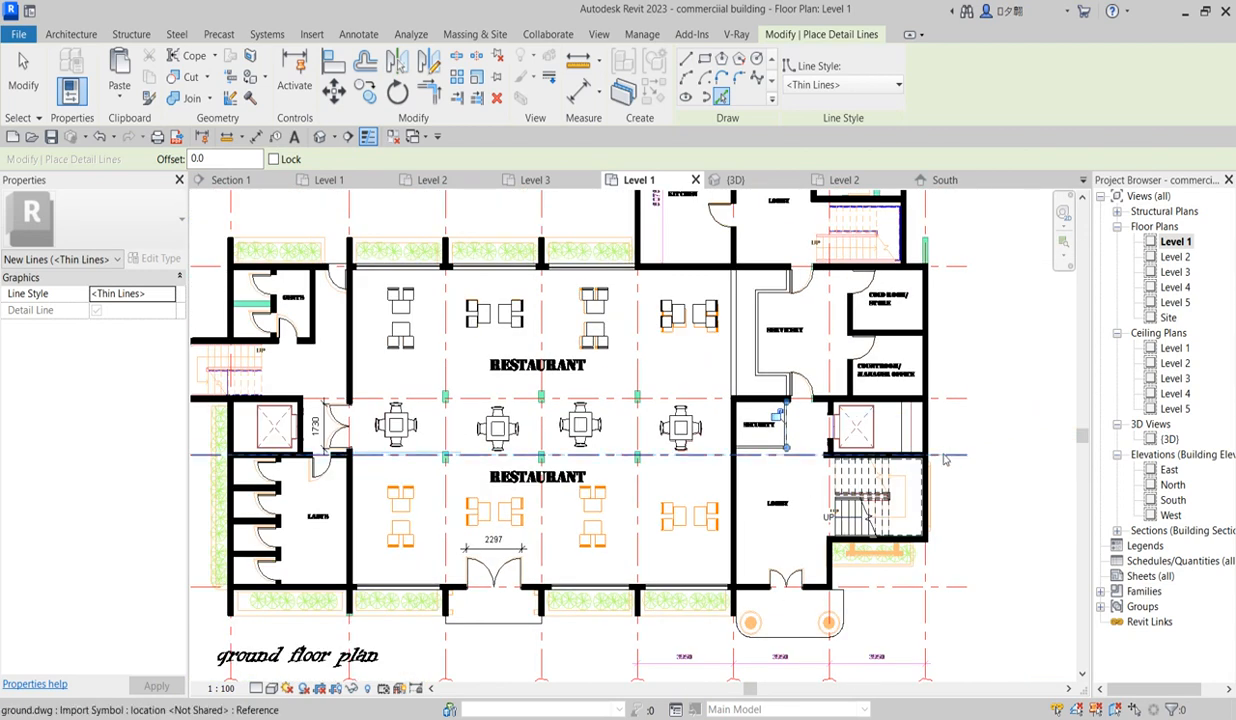
scroll(790, 420, "up", 3)
scroll(795, 410, "up", 1)
scroll(800, 397, "down", 4)
scroll(800, 397, "up", 1)
scroll(880, 300, "down", 3)
scroll(895, 271, "up", 1)
scroll(880, 275, "up", 1)
scroll(618, 292, "down", 2)
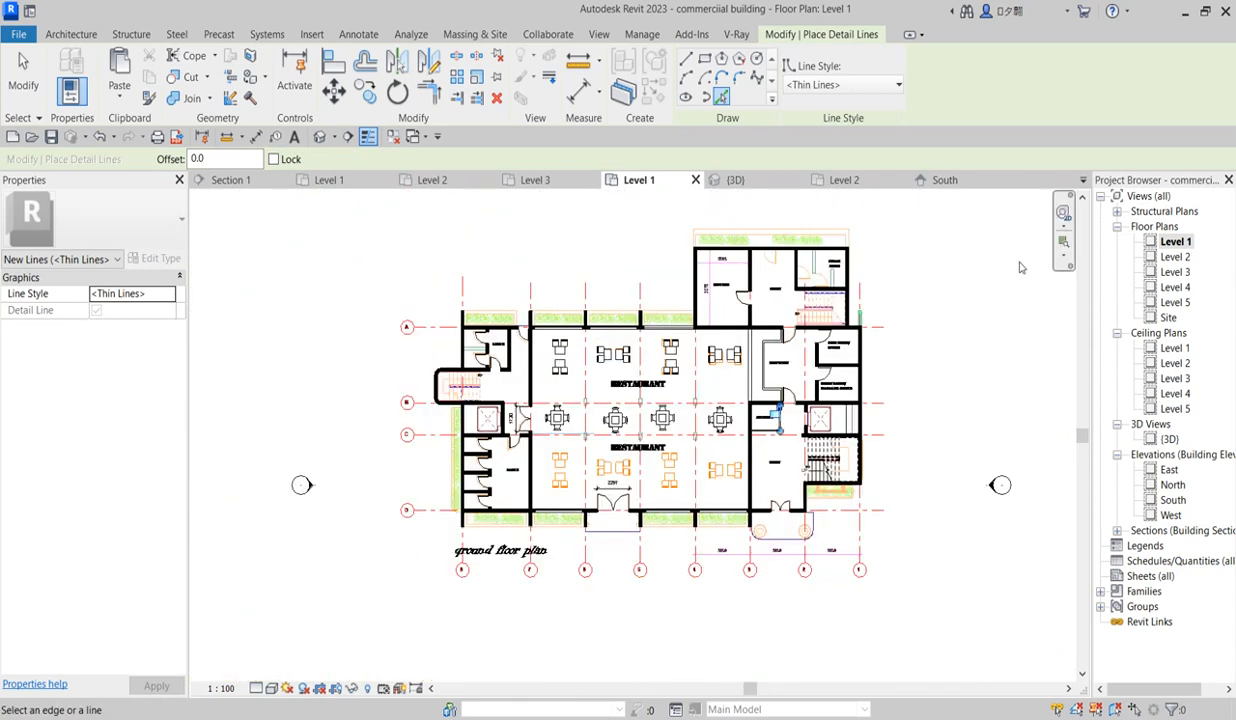
scroll(764, 261, "up", 4)
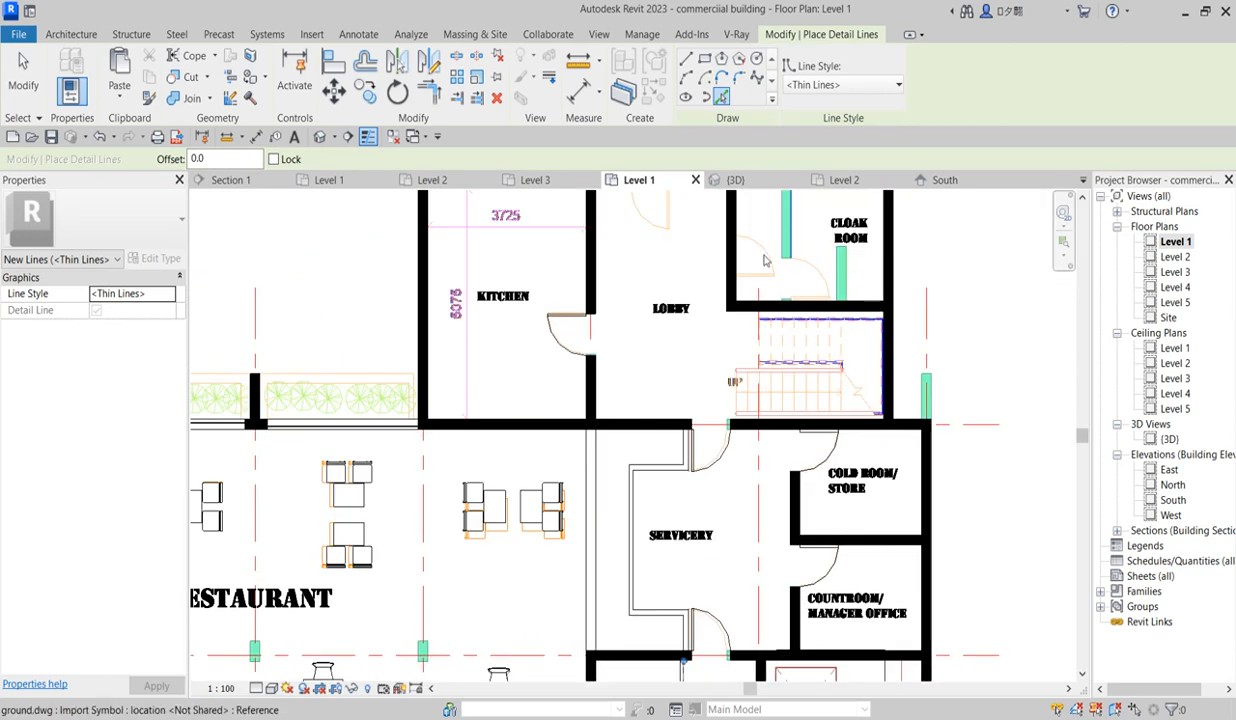
scroll(993, 593, "down", 3)
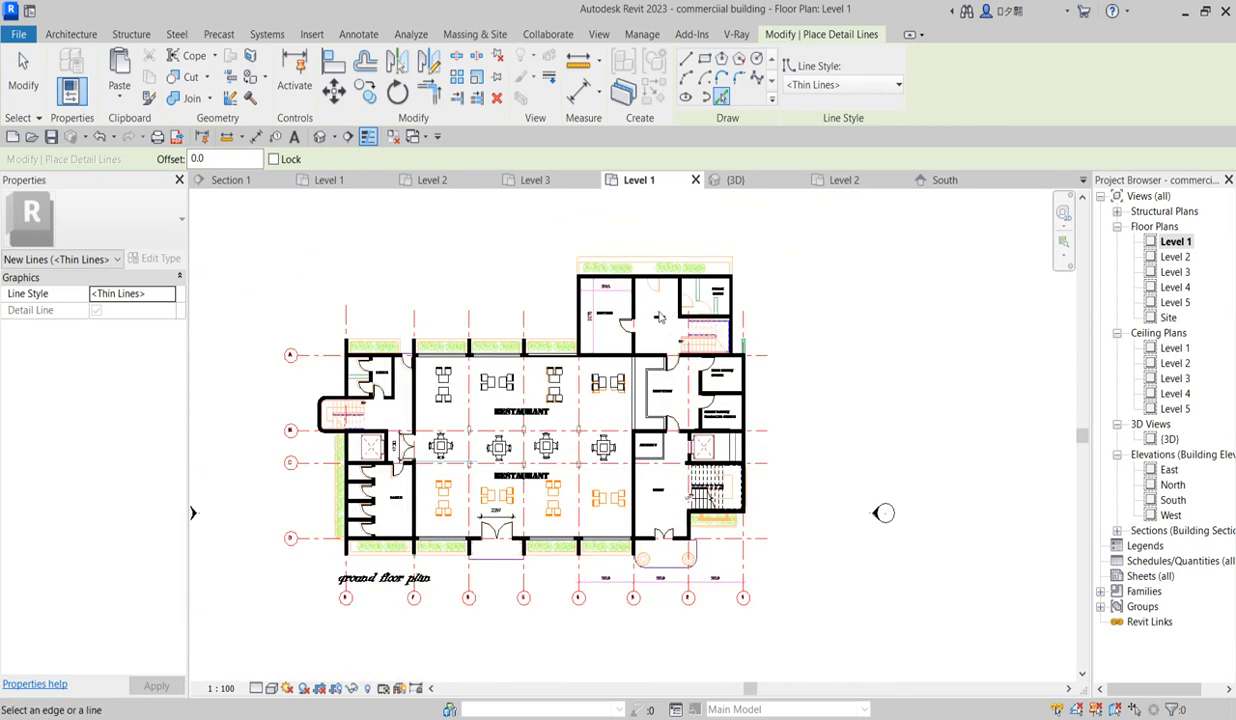
scroll(1000, 610, "up", 2)
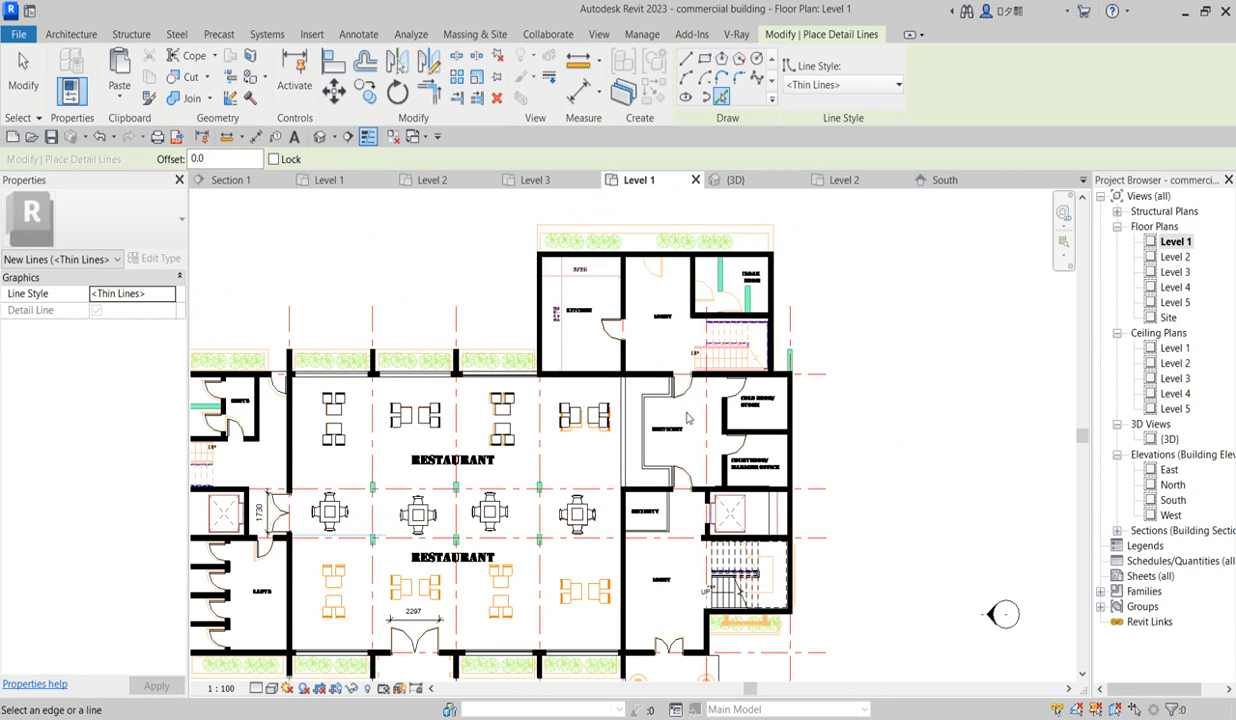
Step: Place M_Single-Flush 0915 x 2032mm doors in the exterior wall of the lobby beside the kitchen and in the wall between that lobby and the cloak room
key("Escape")
left_click(680, 387)
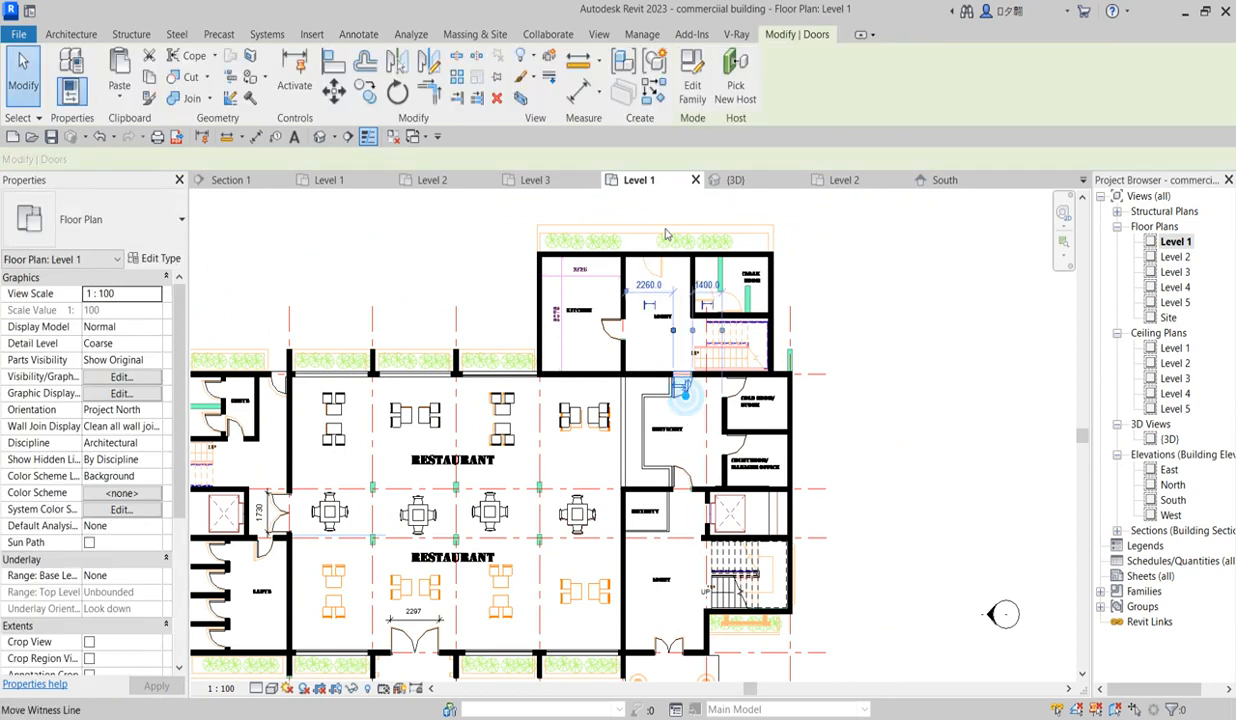
left_click(660, 94)
scroll(629, 264, "up", 3)
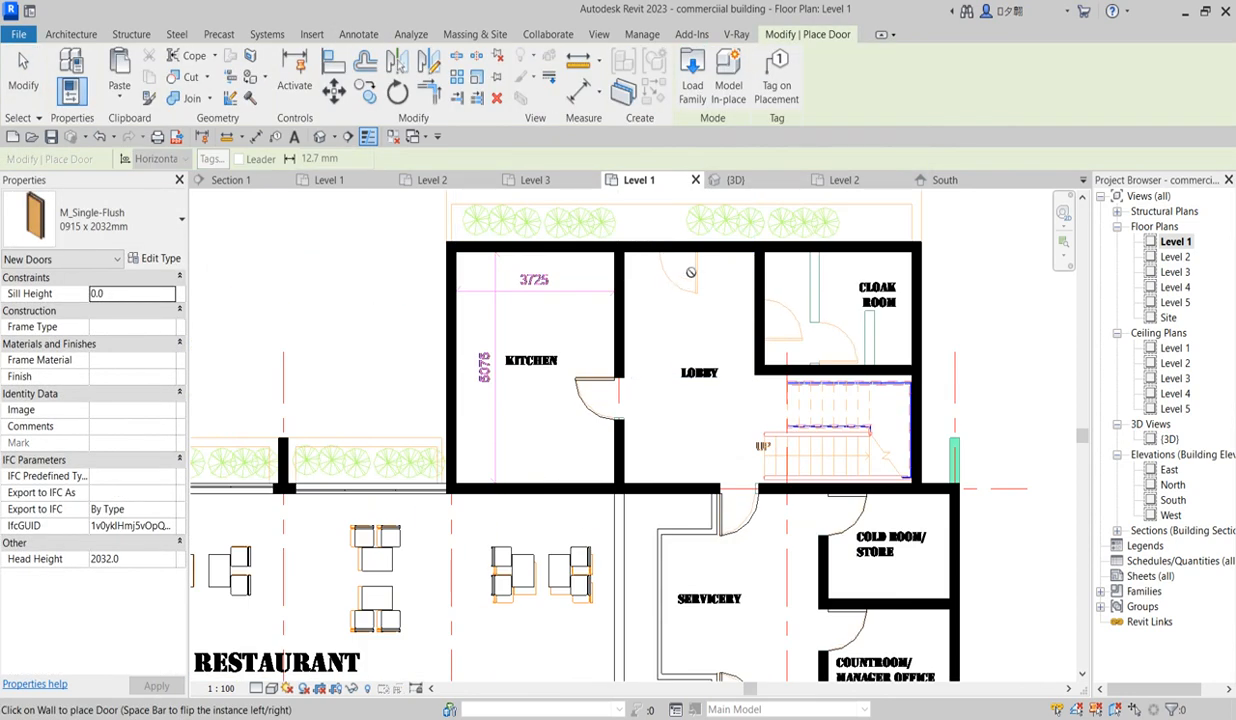
left_click(679, 256)
scroll(679, 270, "down", 4)
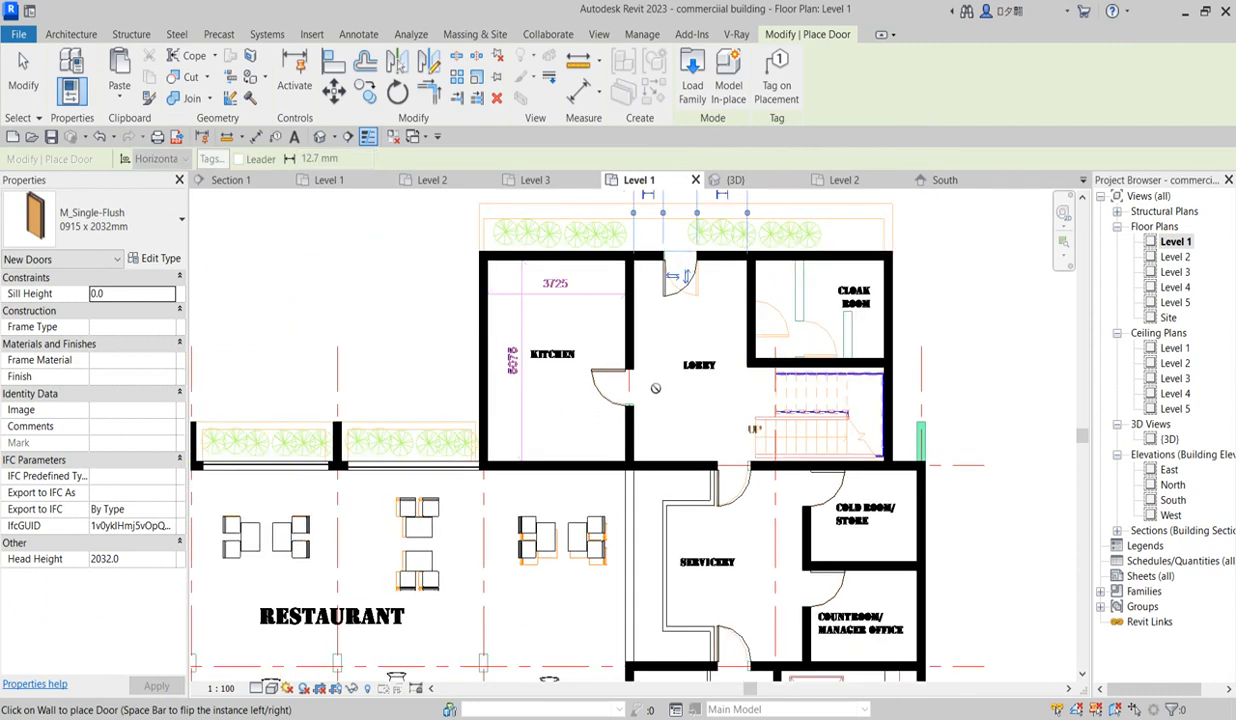
scroll(710, 330, "up", 4)
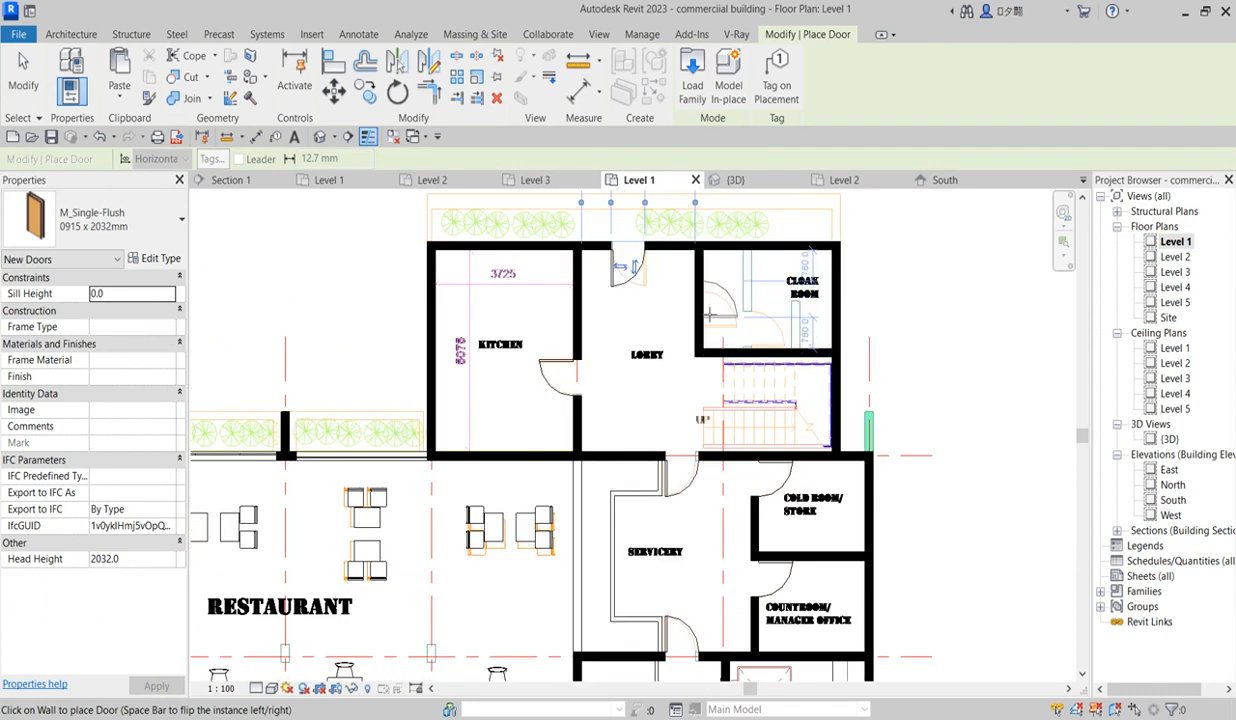
left_click(709, 316)
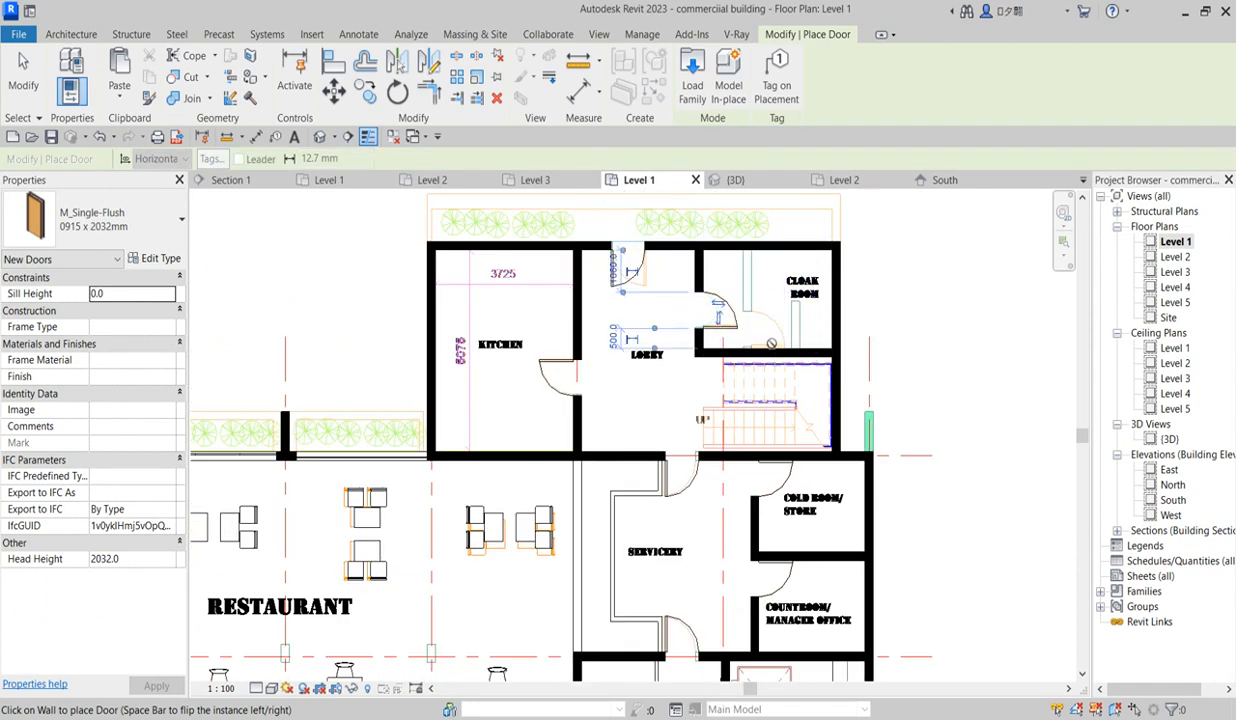
scroll(760, 300, "up", 2)
scroll(760, 298, "down", 1)
scroll(760, 296, "down", 4)
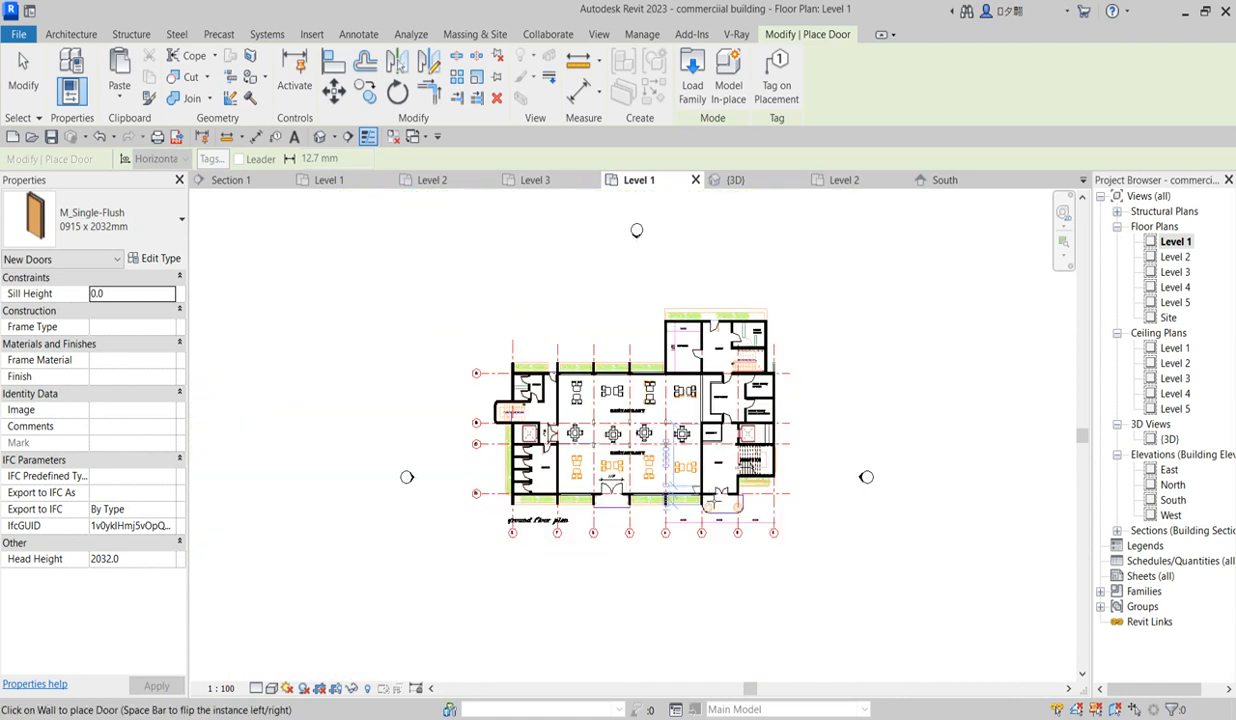
Step: Leave door placement and examine the Level 1 plan up to the Gents toilets for imported elements not yet modelled
scroll(955, 446, "up", 2)
scroll(617, 527, "up", 1)
scroll(606, 495, "down", 2)
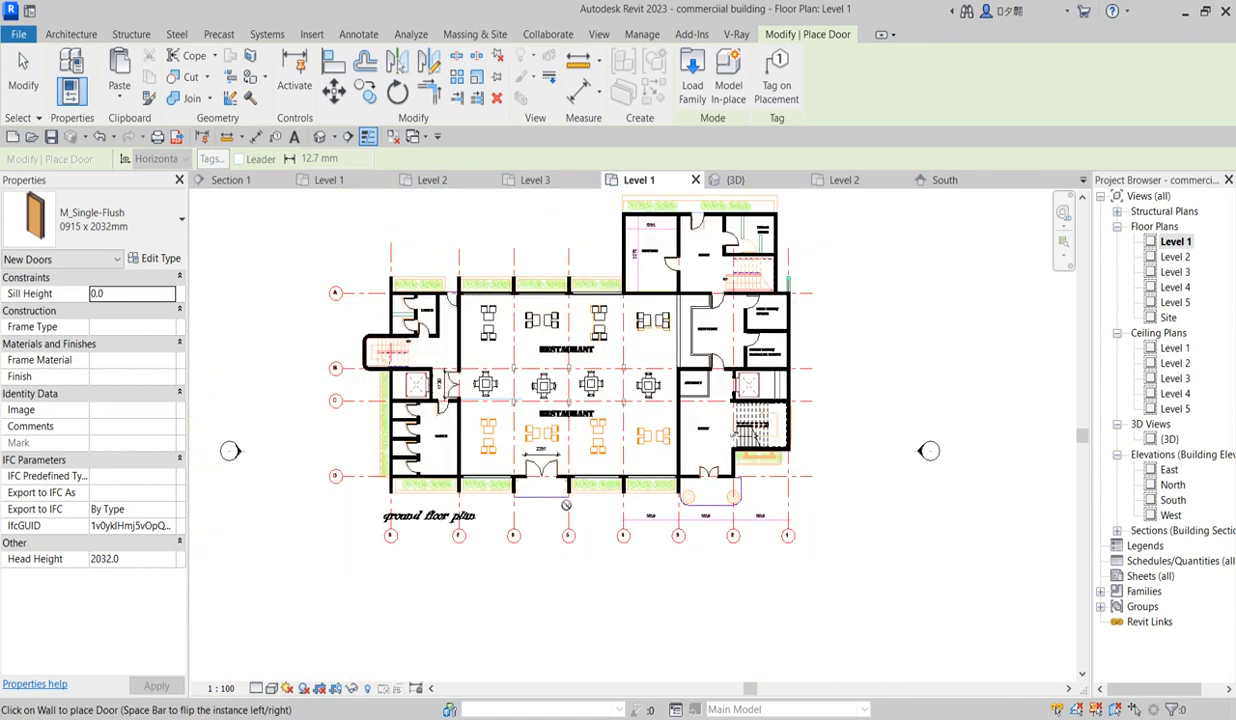
scroll(597, 481, "up", 2)
scroll(597, 481, "down", 3)
key("Escape")
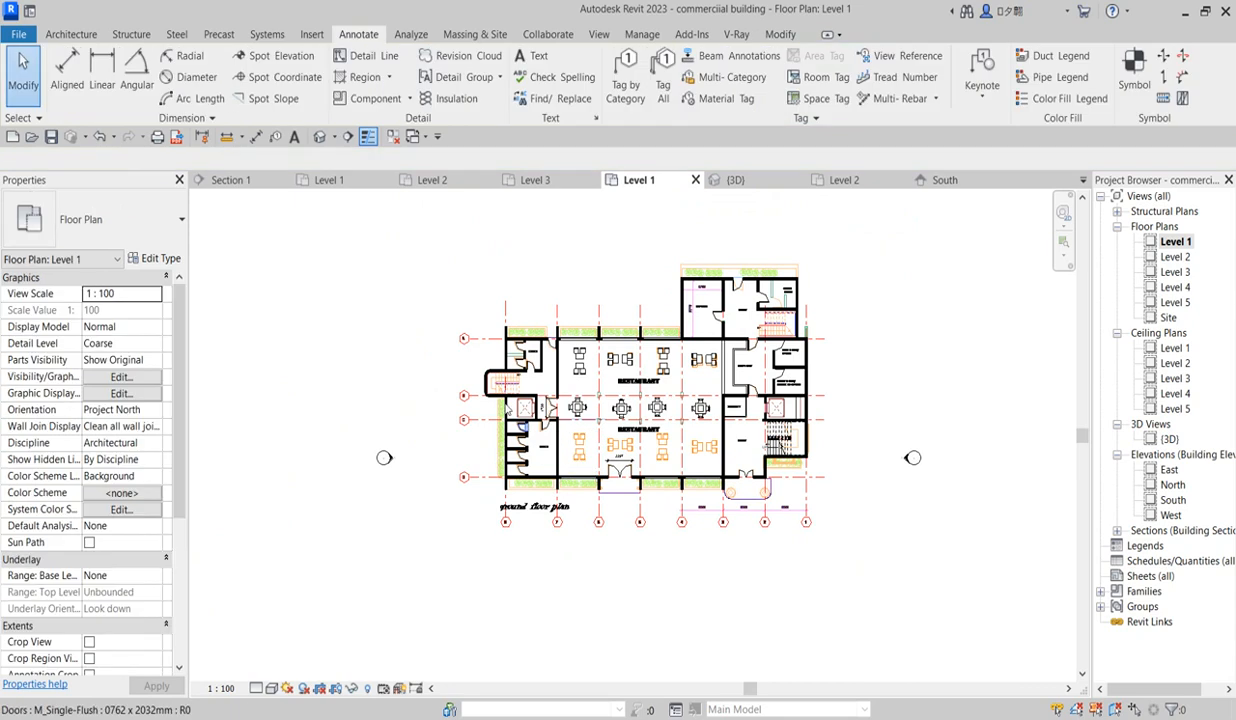
scroll(372, 469, "up", 3)
scroll(545, 347, "up", 4)
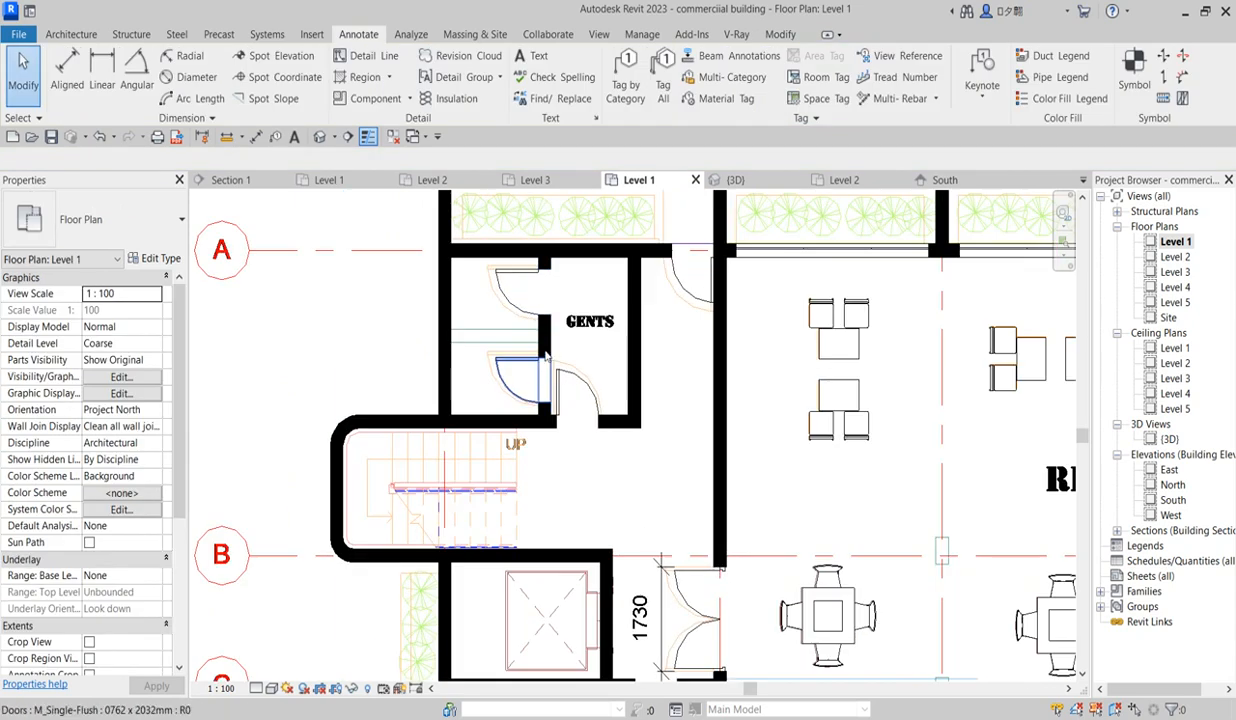
left_click(548, 345)
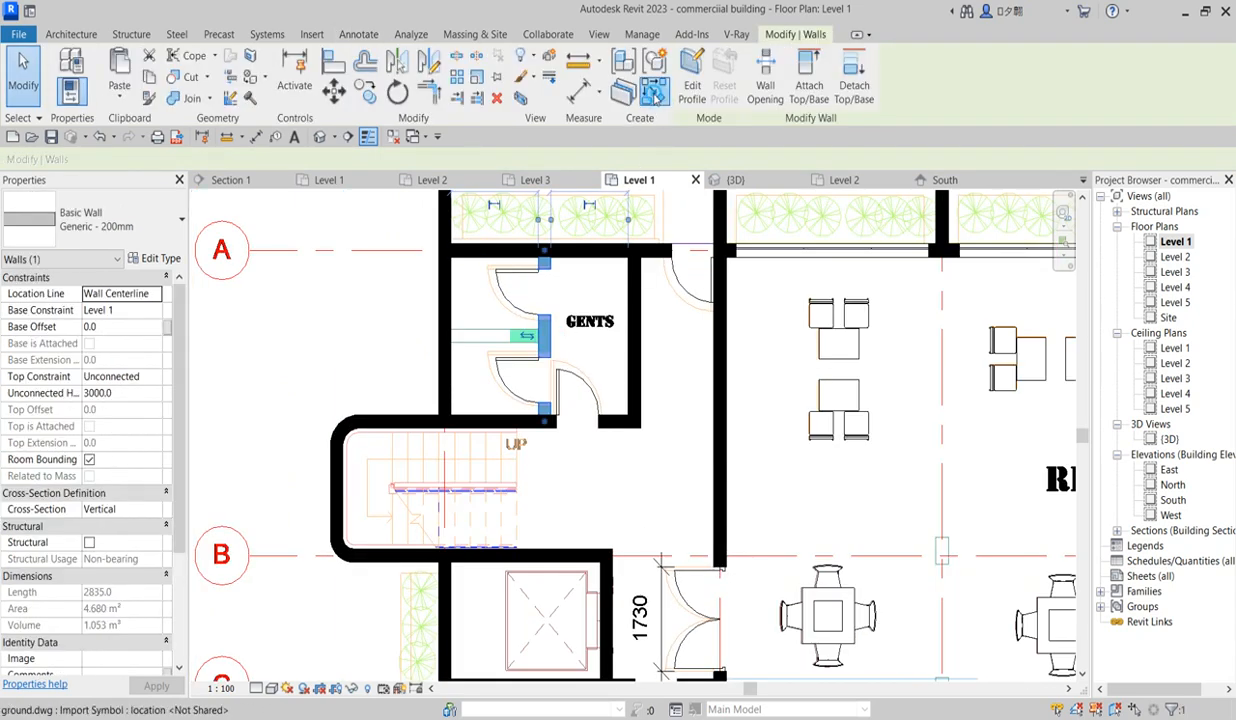
left_click(652, 90)
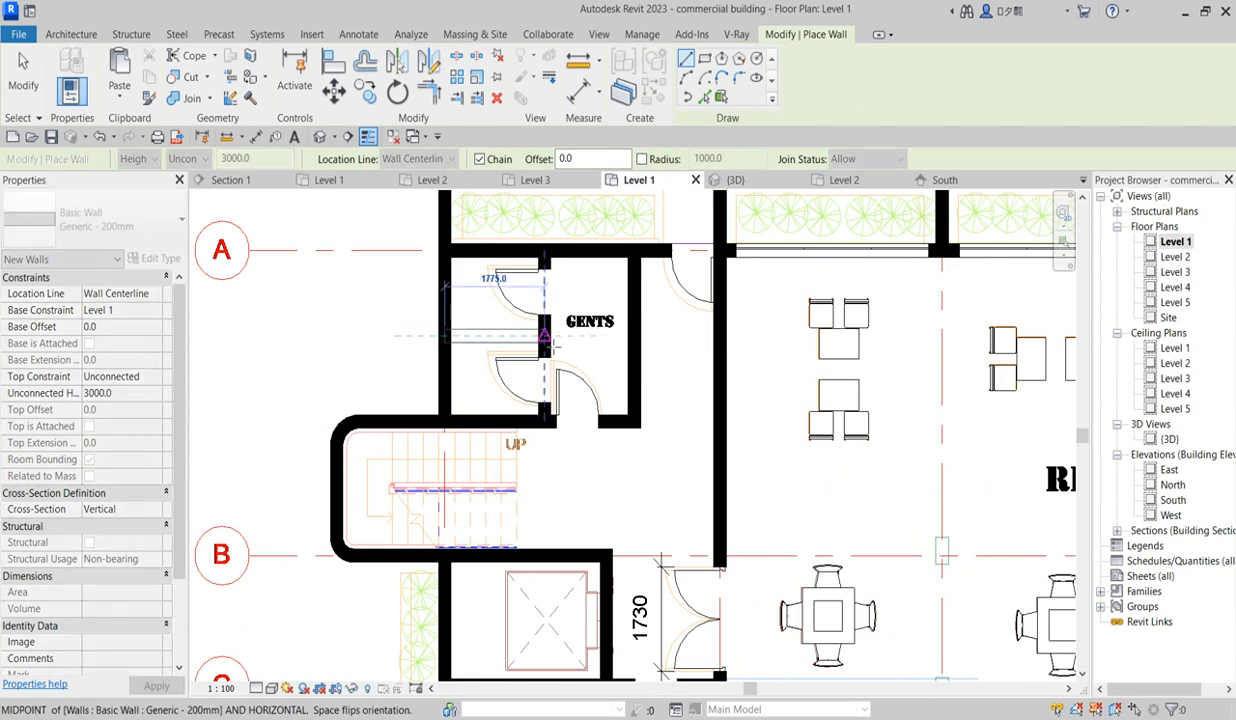
scroll(541, 492, "down", 6)
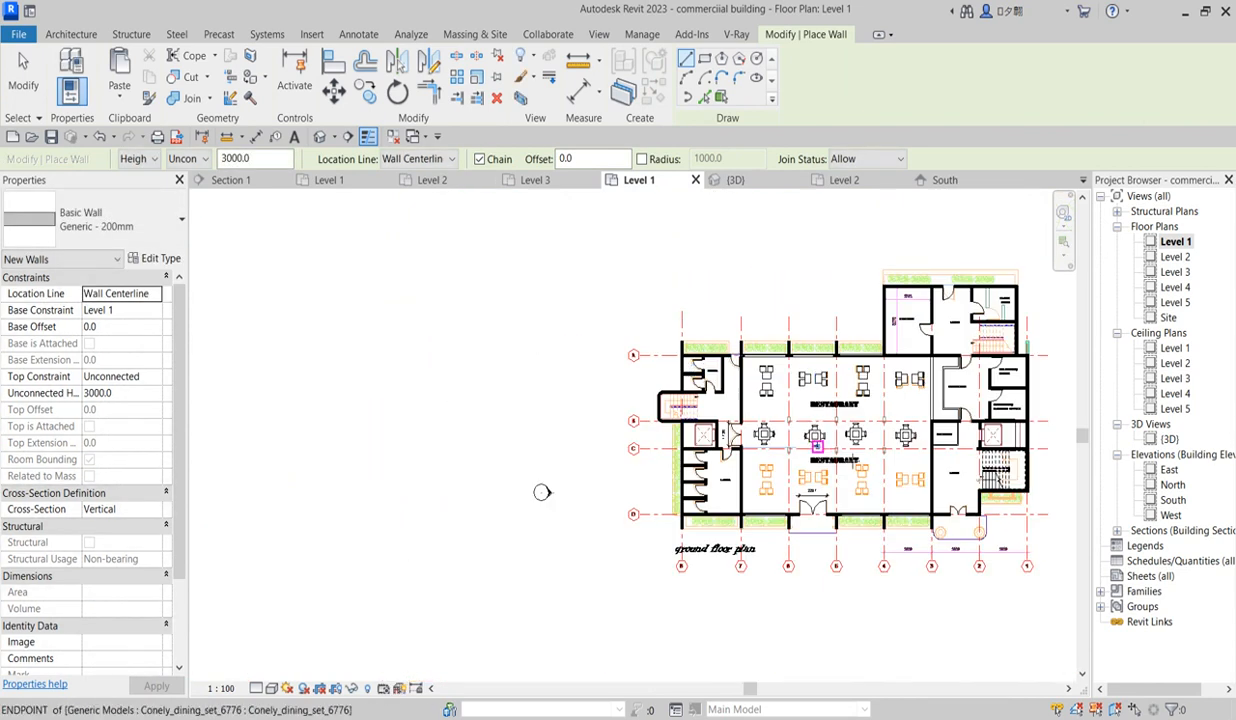
scroll(995, 458, "up", 5)
key("Escape")
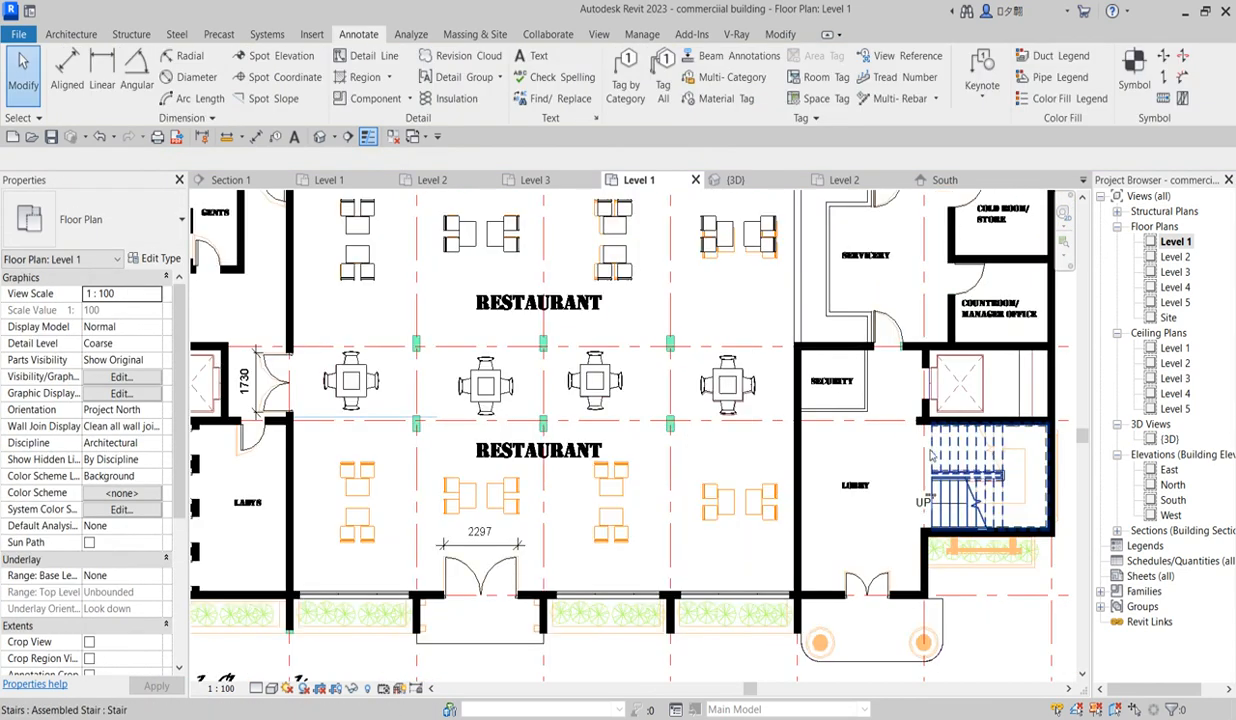
Step: Draw a Generic - 200mm wall about 450 mm long over the imported column outline where grids B and 6 meet
scroll(945, 455, "down", 3)
scroll(952, 268, "up", 2)
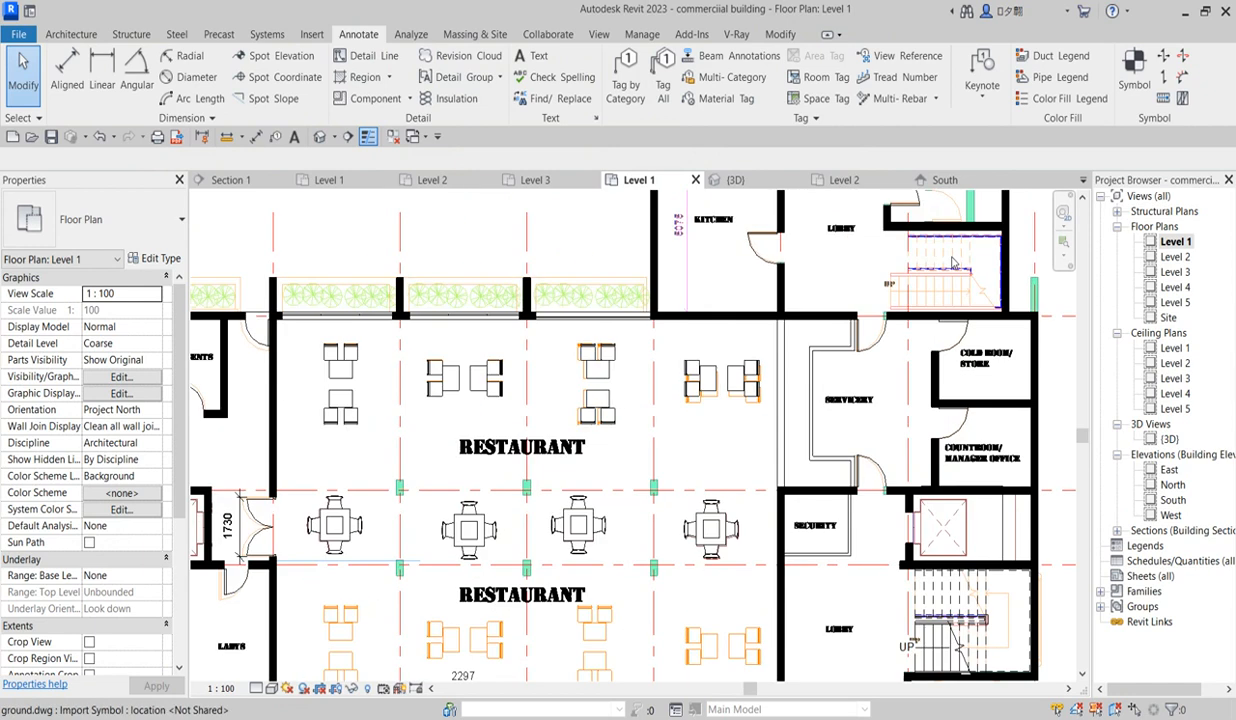
scroll(952, 263, "down", 4)
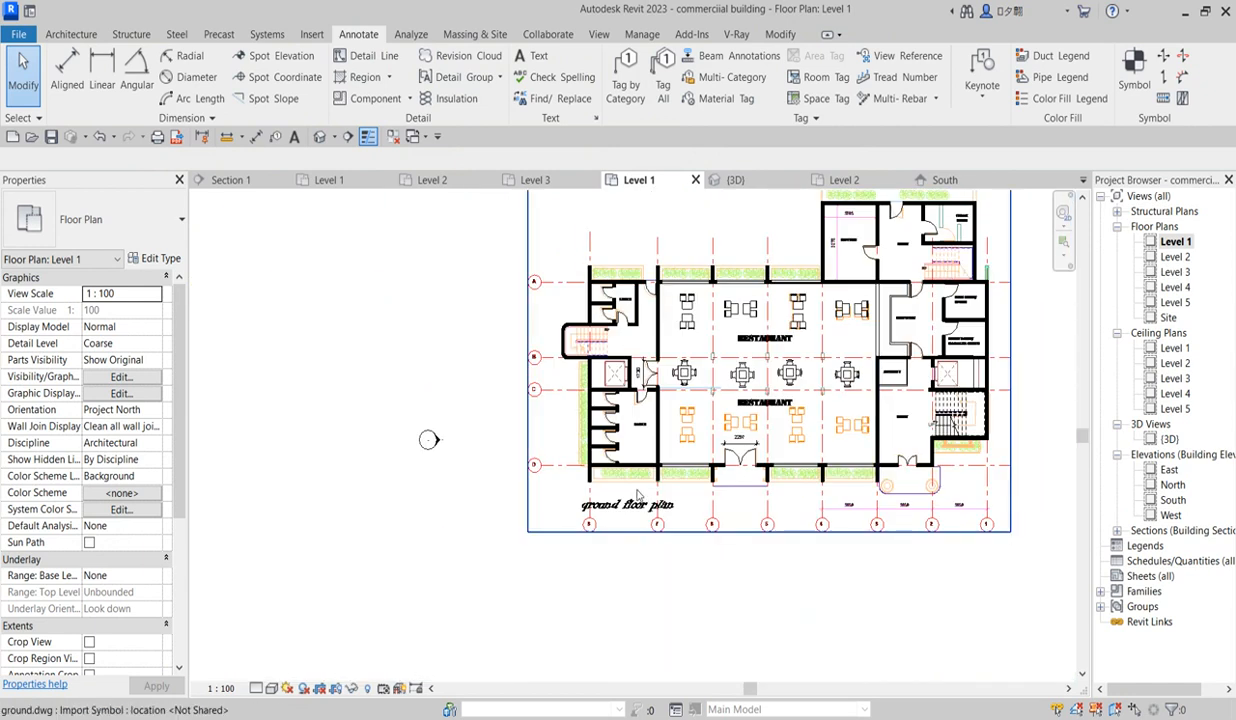
scroll(627, 378, "up", 2)
scroll(647, 385, "down", 3)
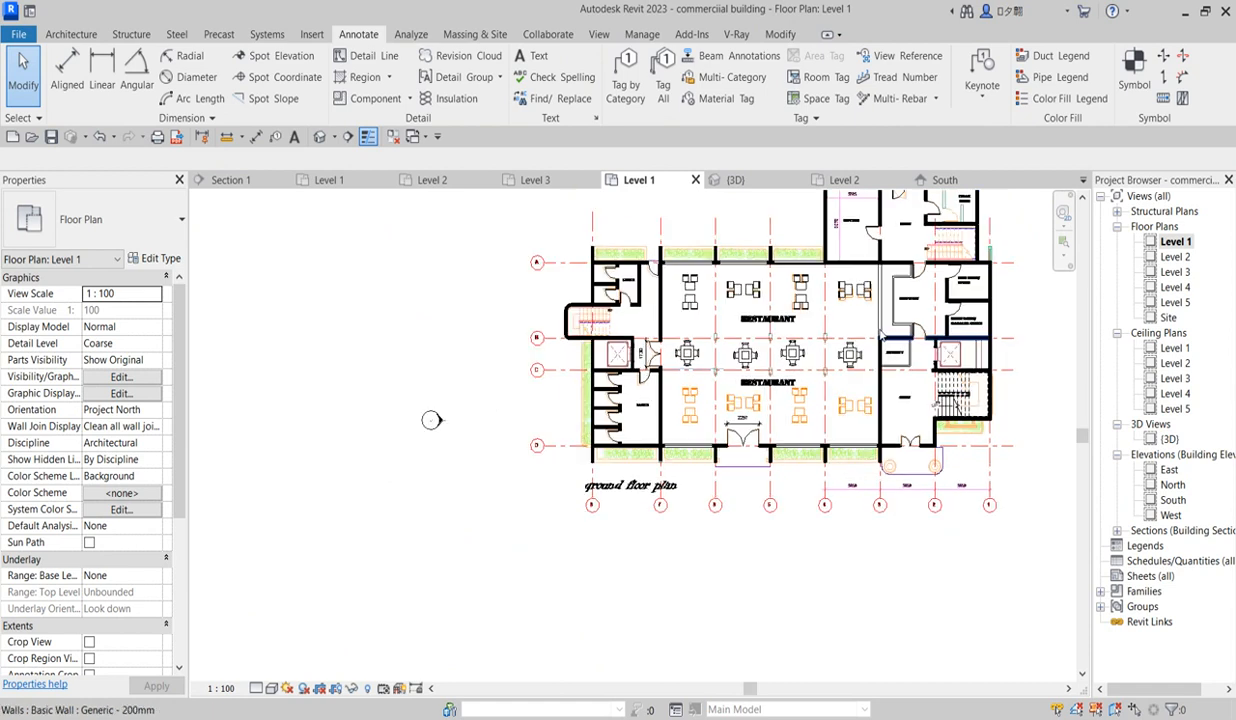
scroll(720, 360, "up", 3)
left_click(882, 366)
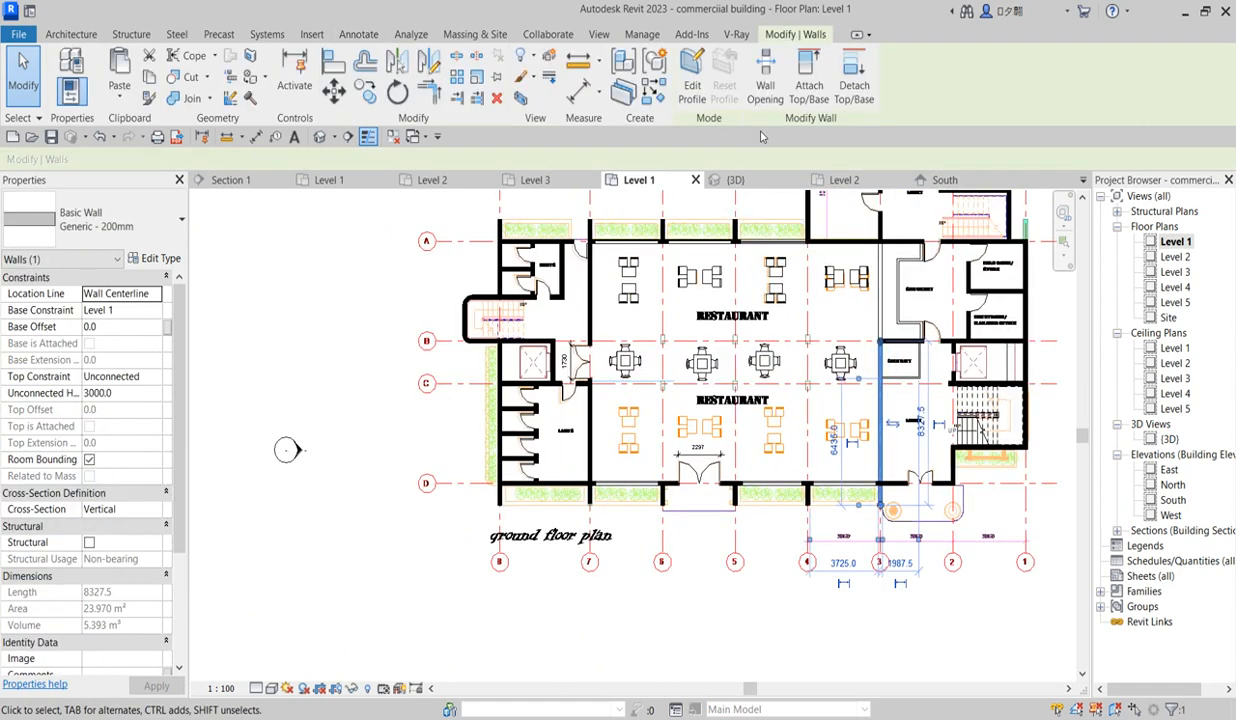
left_click(653, 92)
scroll(678, 292, "up", 5)
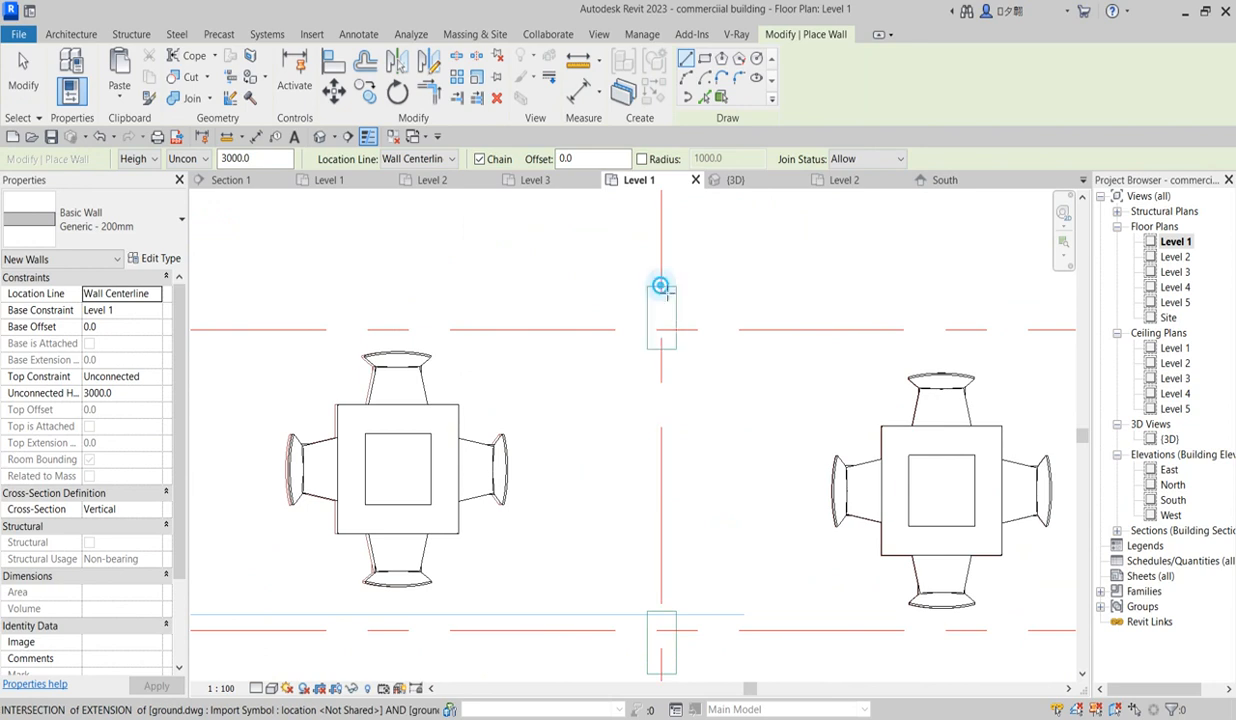
left_click(660, 287)
left_click(661, 349)
key("Escape")
key("Escape")
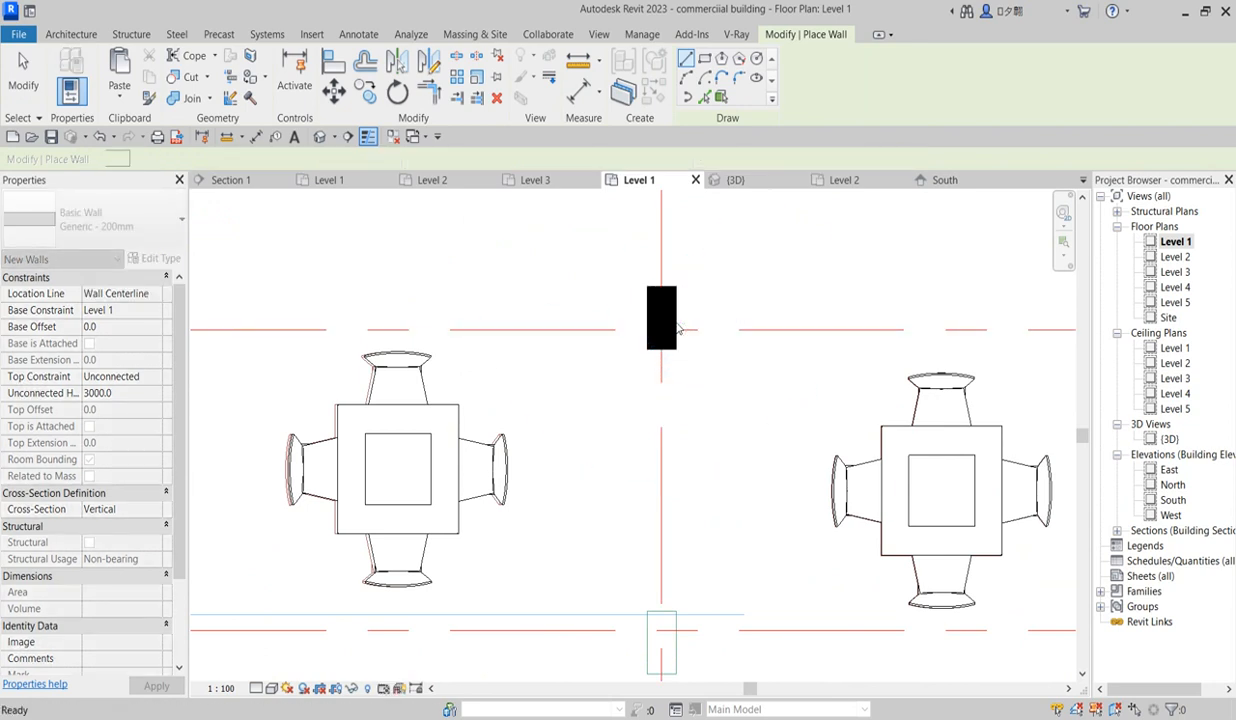
Step: Draw a 425 mm Generic - 200mm wall over the imported column outline where grids C and 6 meet
scroll(657, 428, "down", 2)
scroll(660, 556, "up", 2)
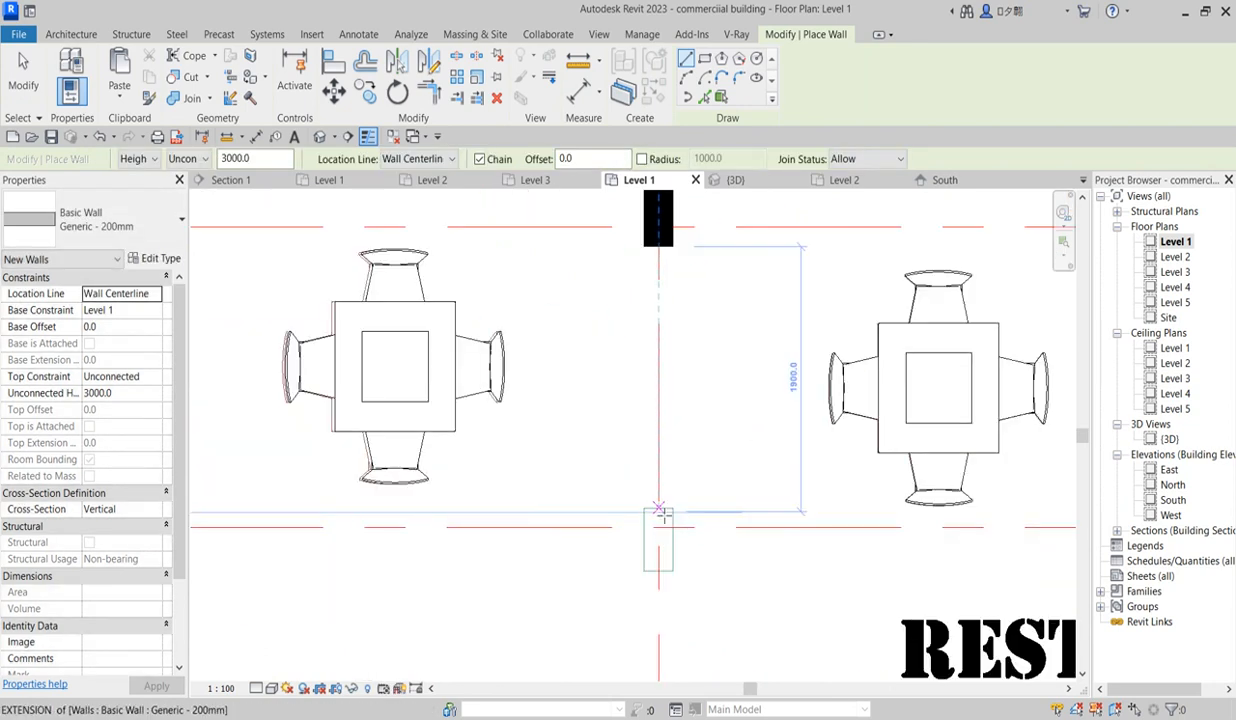
left_click(658, 512)
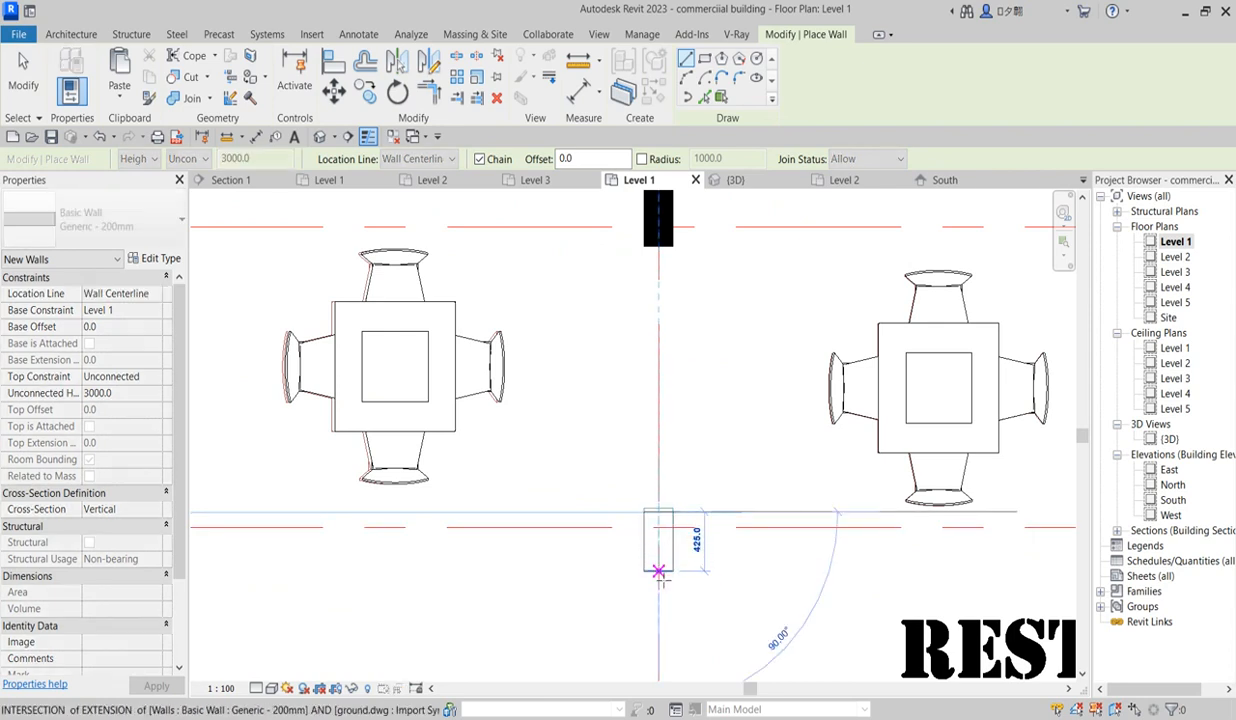
left_click(658, 571)
key("Escape")
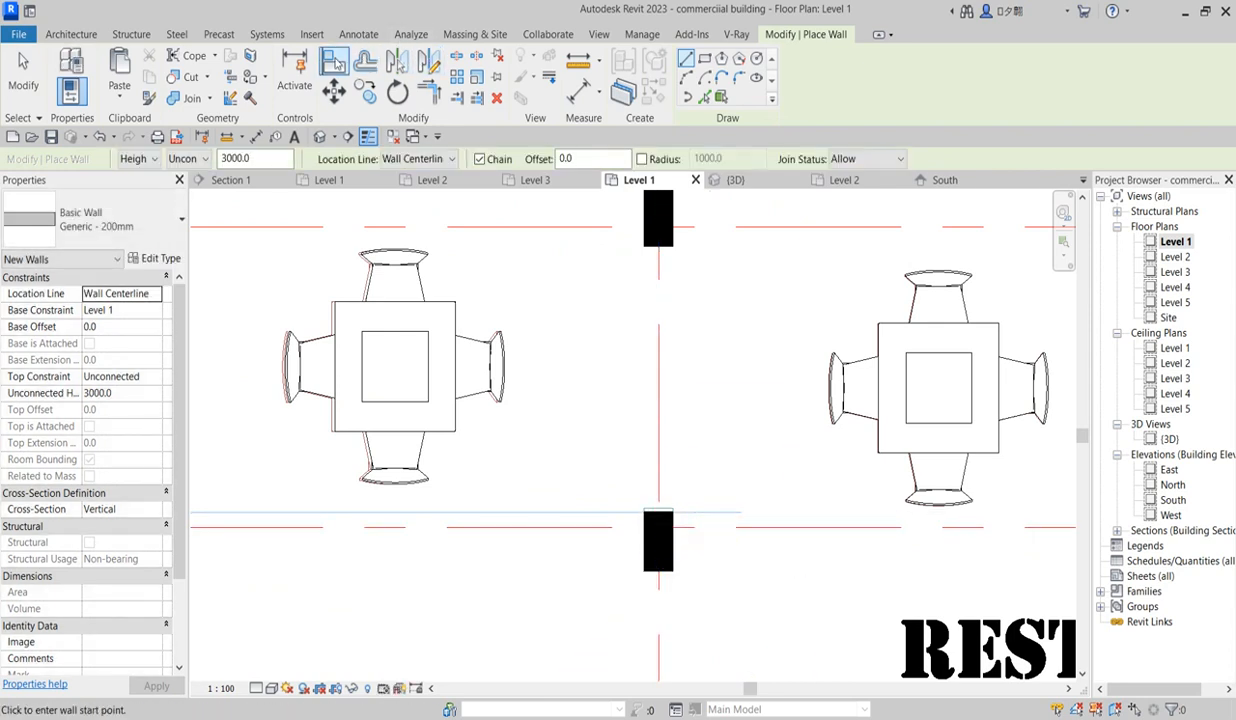
Step: Align the upper end of the column wall at grids C and 6 with the edge of its imported outline
left_click(336, 61)
scroll(656, 514, "up", 3)
left_click(677, 499)
scroll(676, 512, "down", 5)
right_click(712, 414)
left_click(733, 432)
right_click(714, 414)
left_click(738, 431)
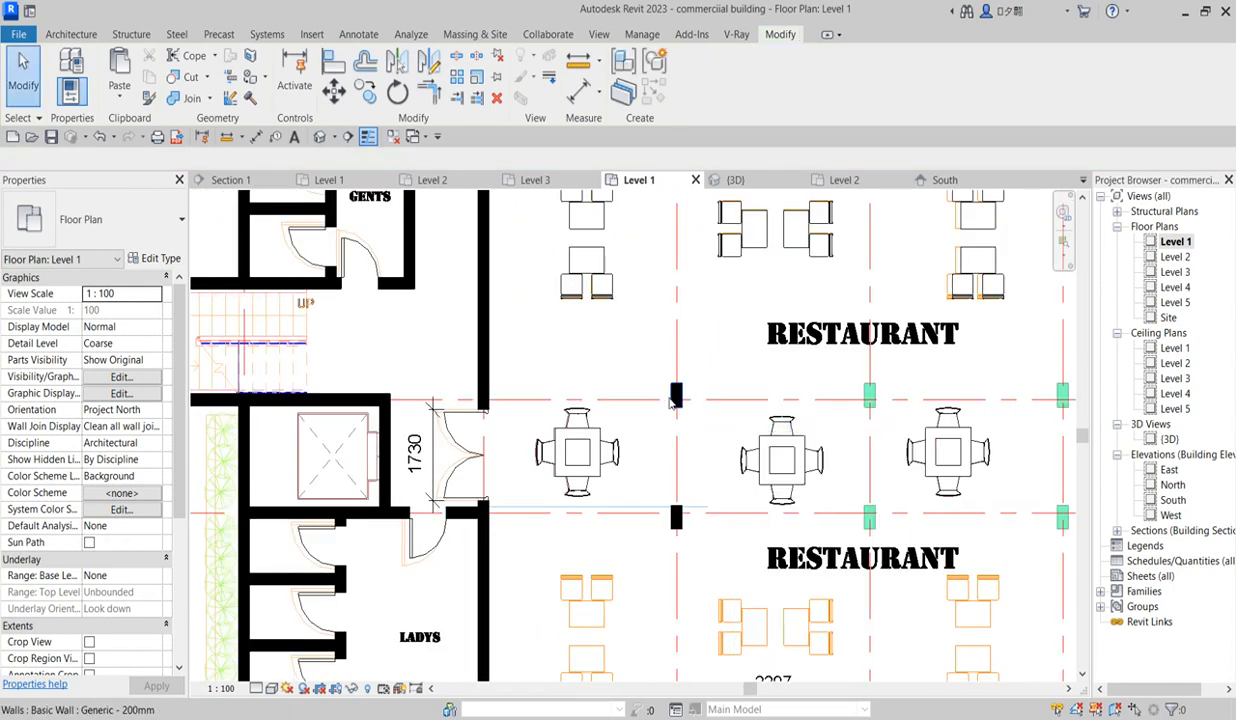
Step: Copy the two grid 6 column walls onto the imported column outlines at grids 5 and 4 as multiple copies
left_click_drag(622, 347, 699, 558)
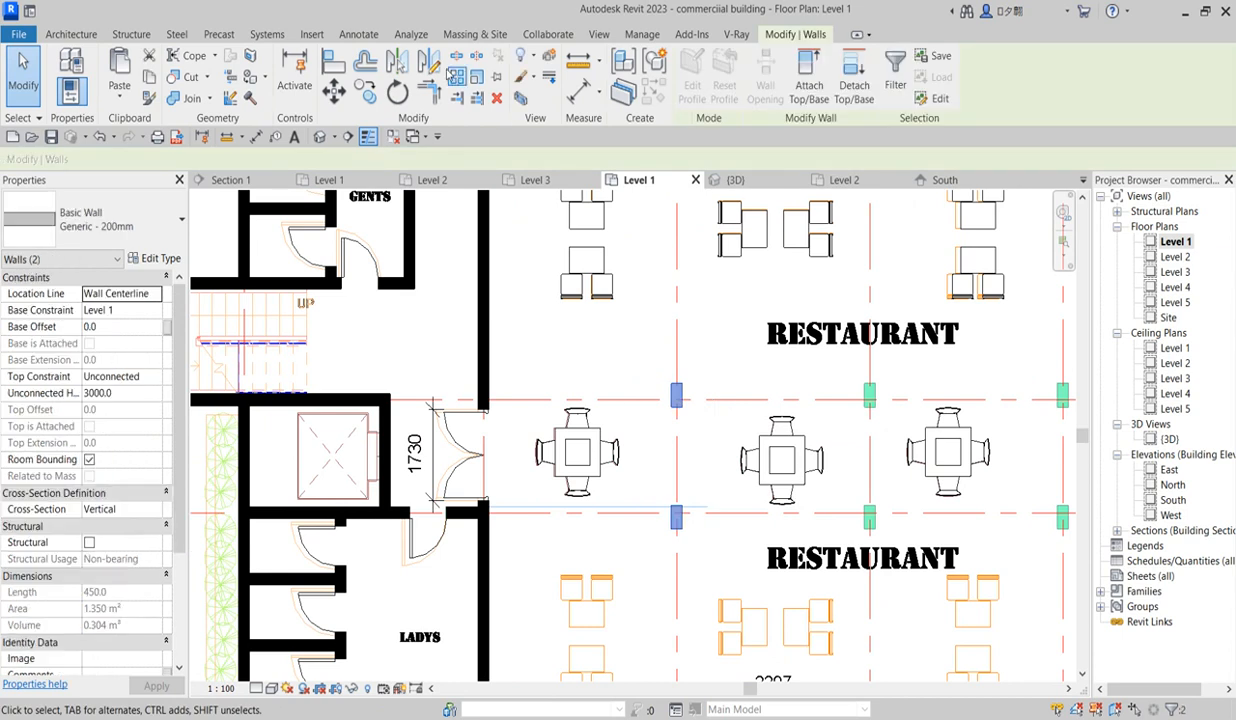
left_click(365, 93)
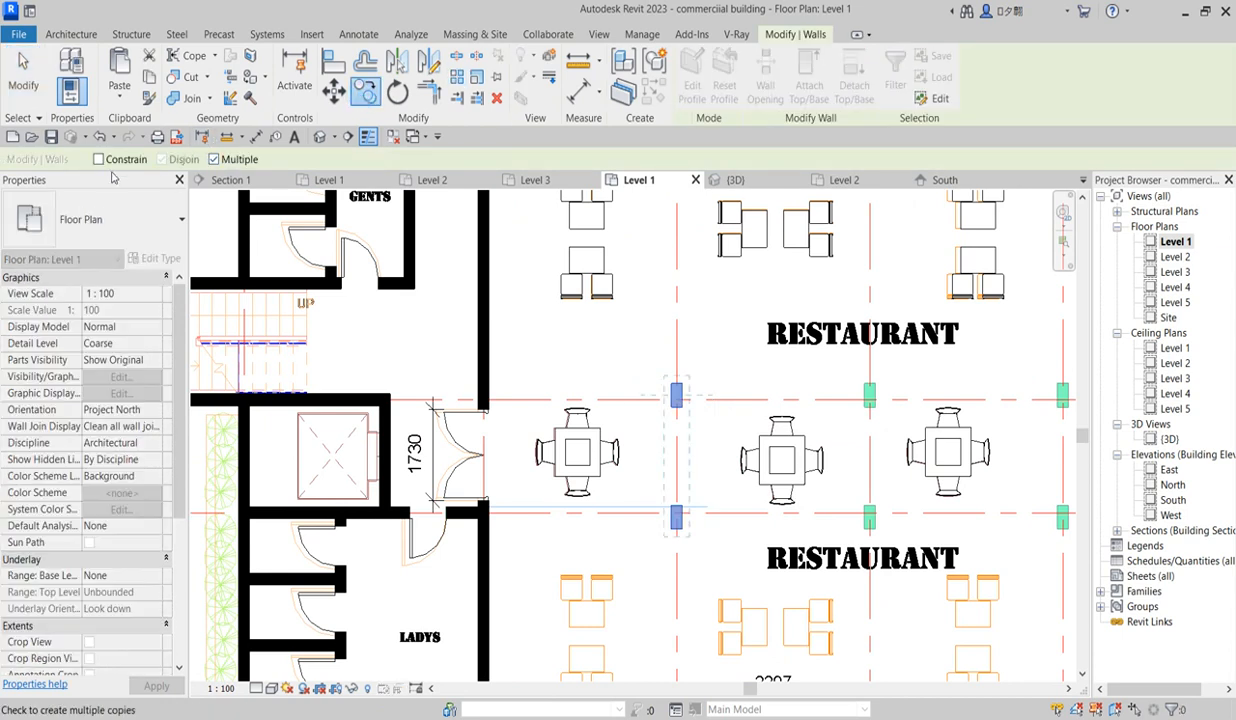
left_click(681, 398)
scroll(759, 410, "up", 2)
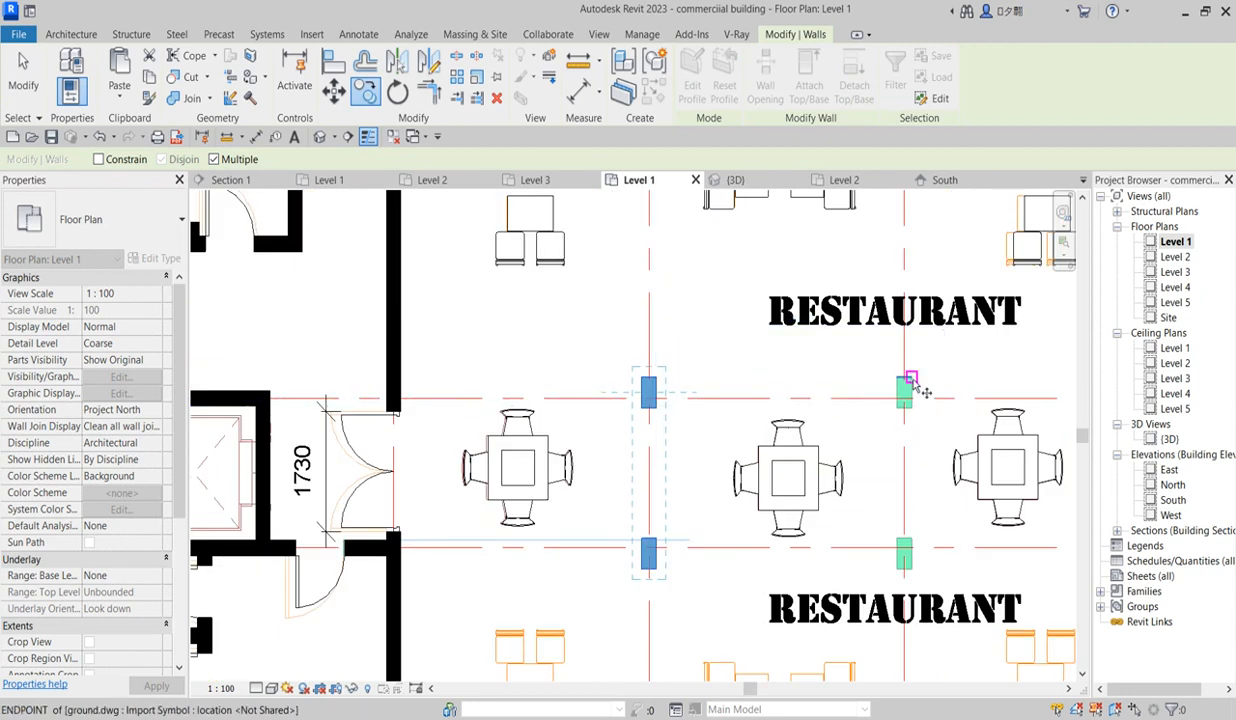
left_click(656, 380)
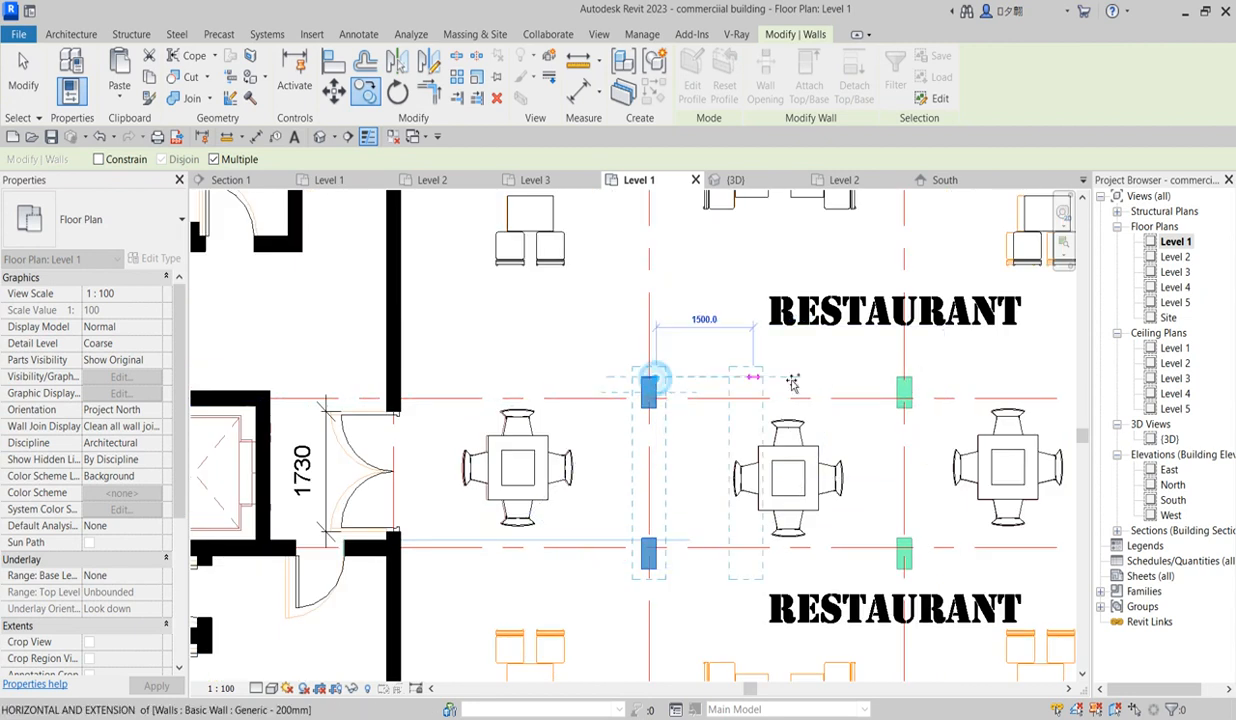
scroll(913, 385, "down", 3)
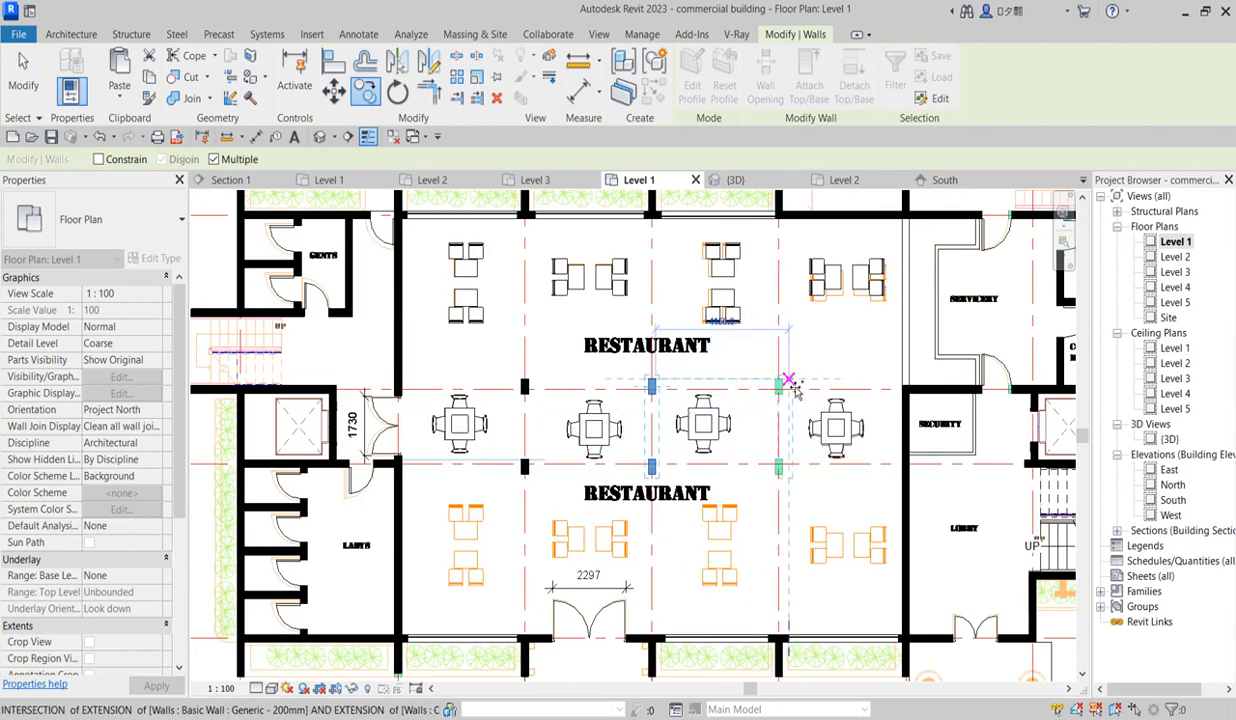
scroll(791, 390, "up", 2)
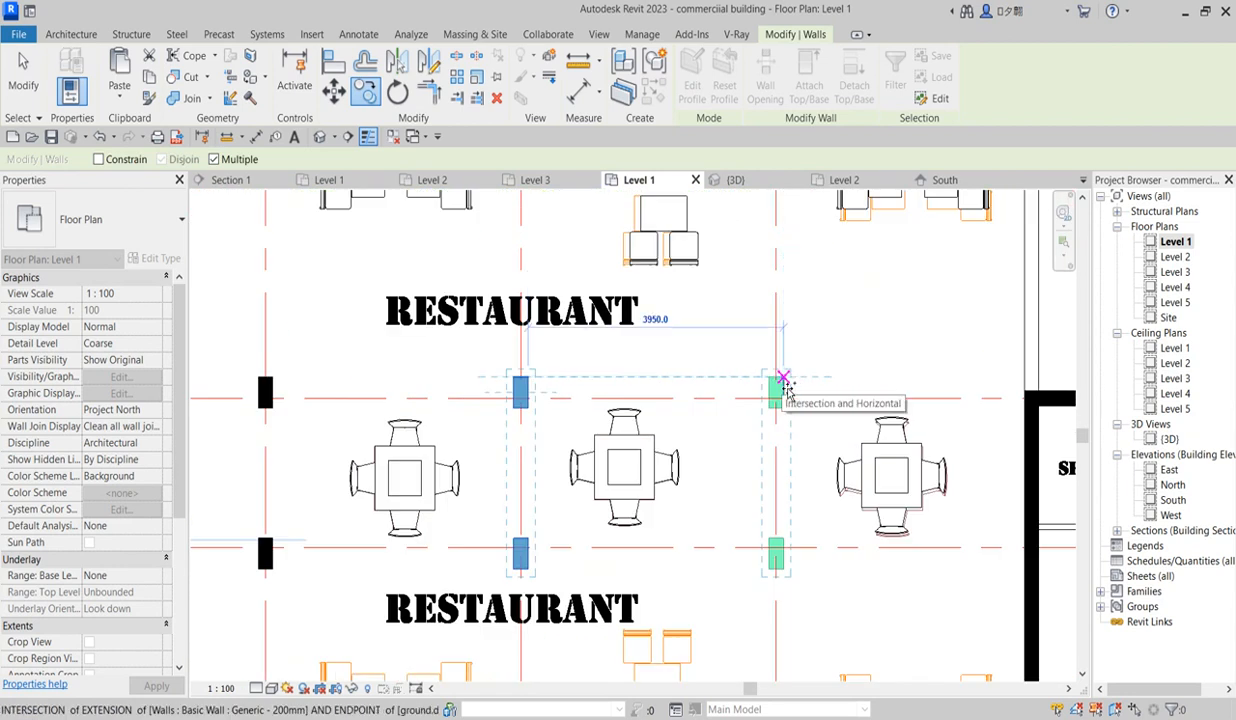
scroll(543, 510, "down", 3)
scroll(543, 510, "down", 6)
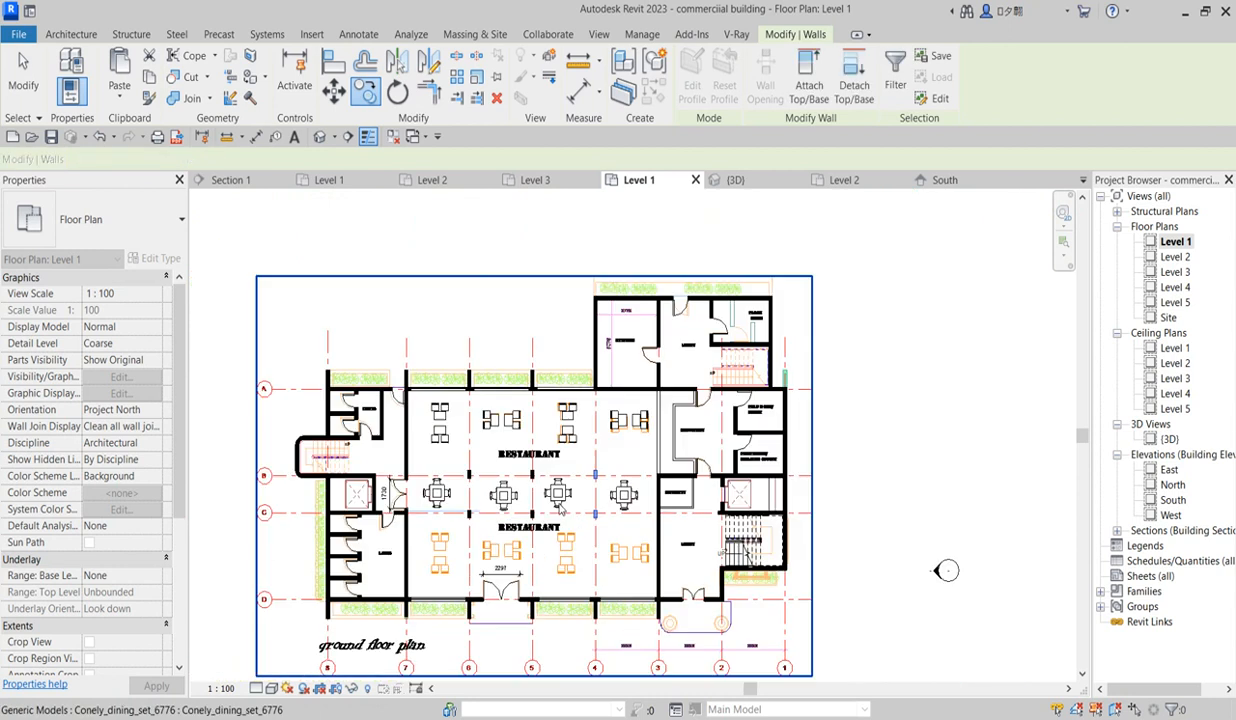
key("Escape")
Step: Mirror copies of the eight upper restaurant dining tables into the lower restaurant about a drawn horizontal axis between the two areas
scroll(505, 389, "up", 2)
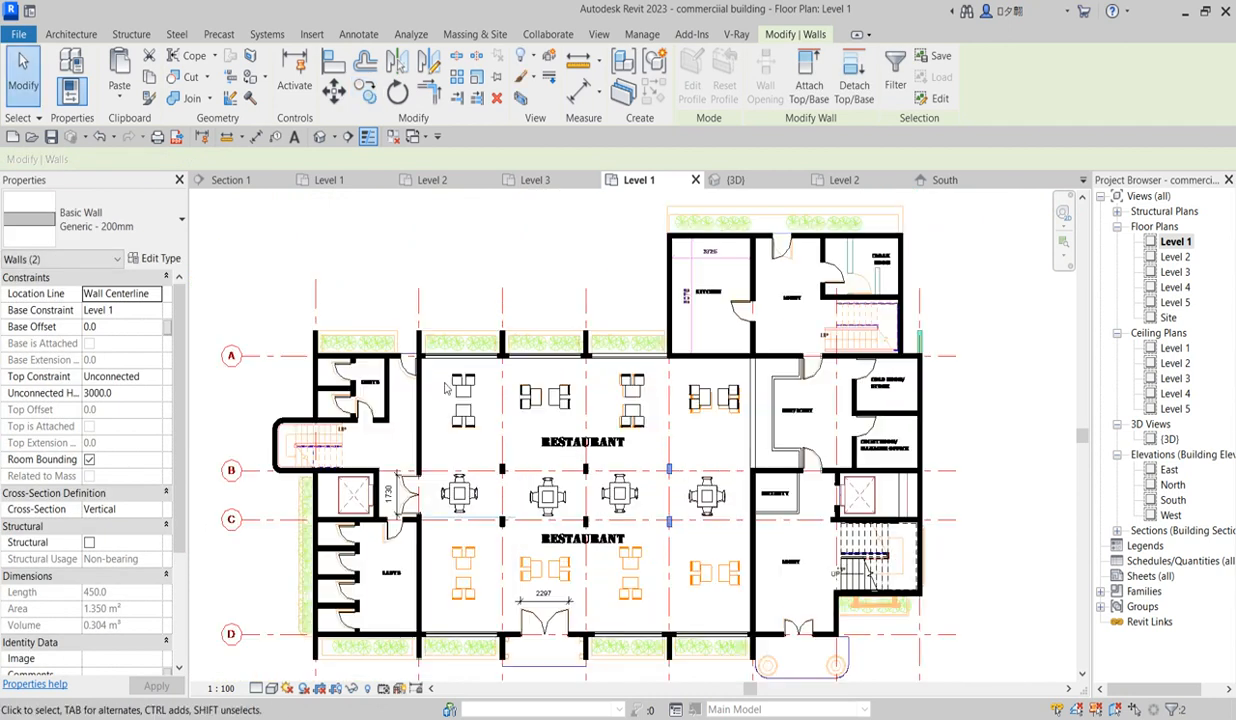
scroll(433, 378, "up", 2)
left_click_drag(425, 367, 996, 508)
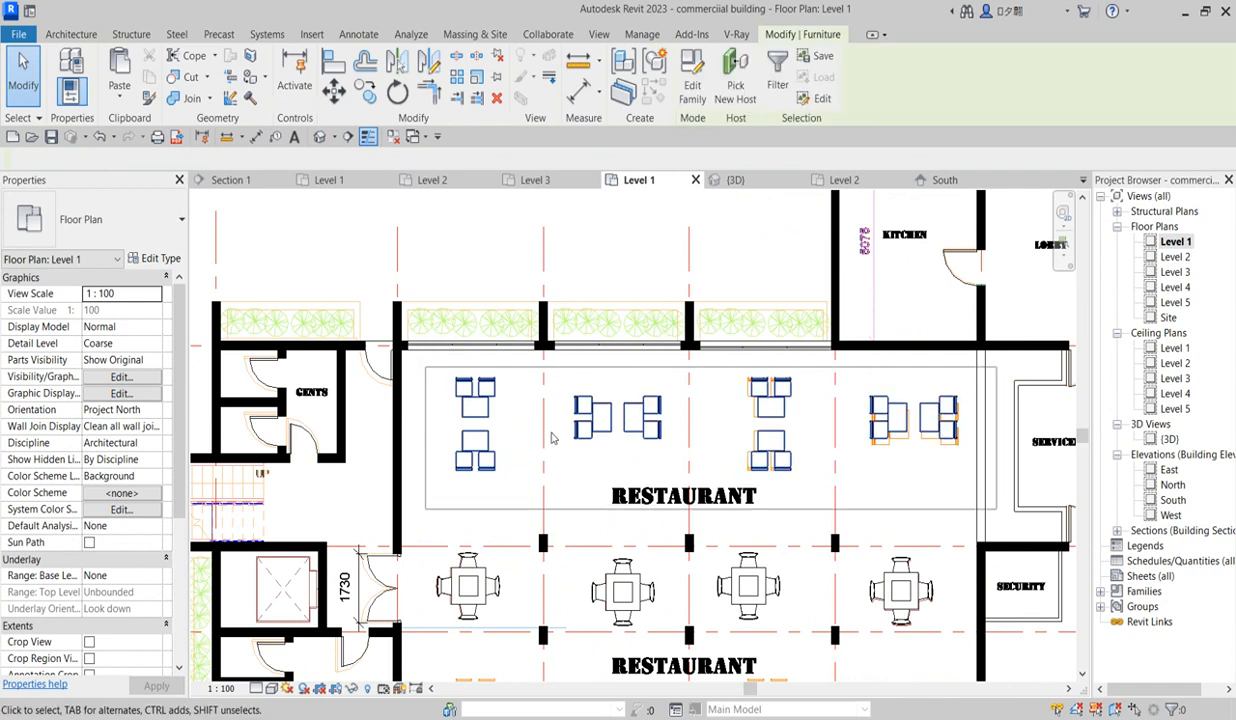
scroll(551, 437, "down", 2)
left_click(429, 62)
scroll(470, 510, "up", 2)
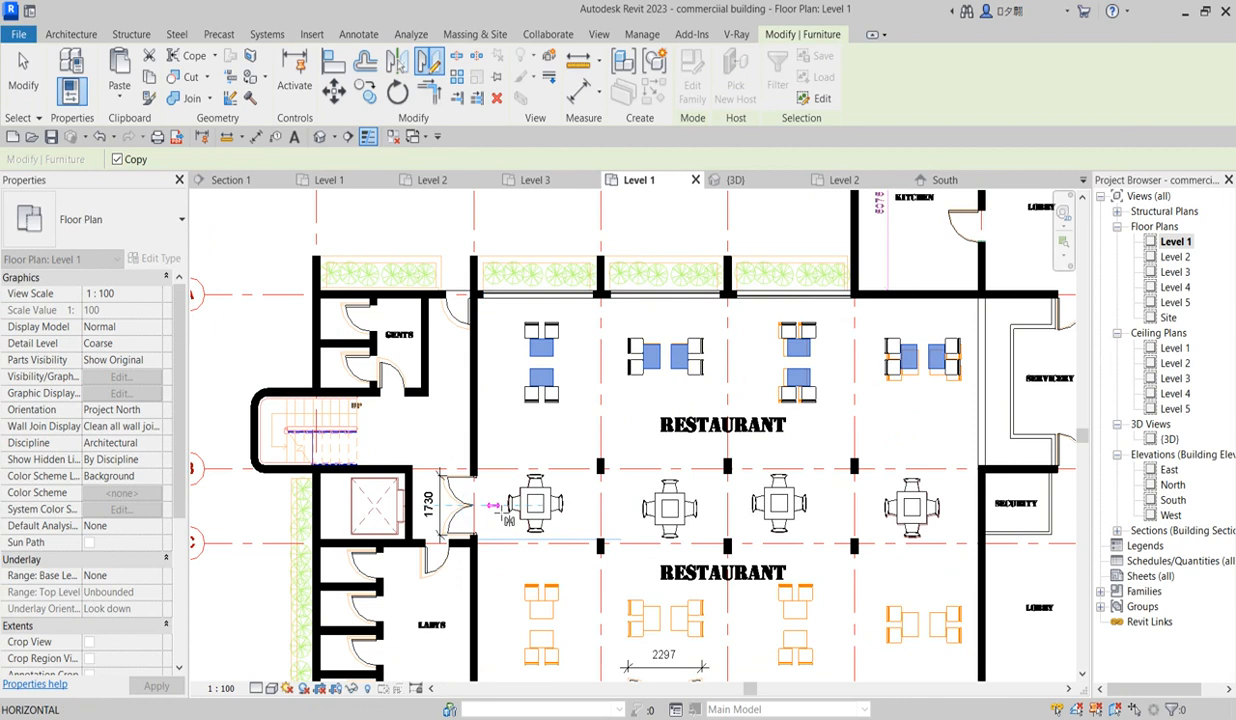
left_click(493, 506)
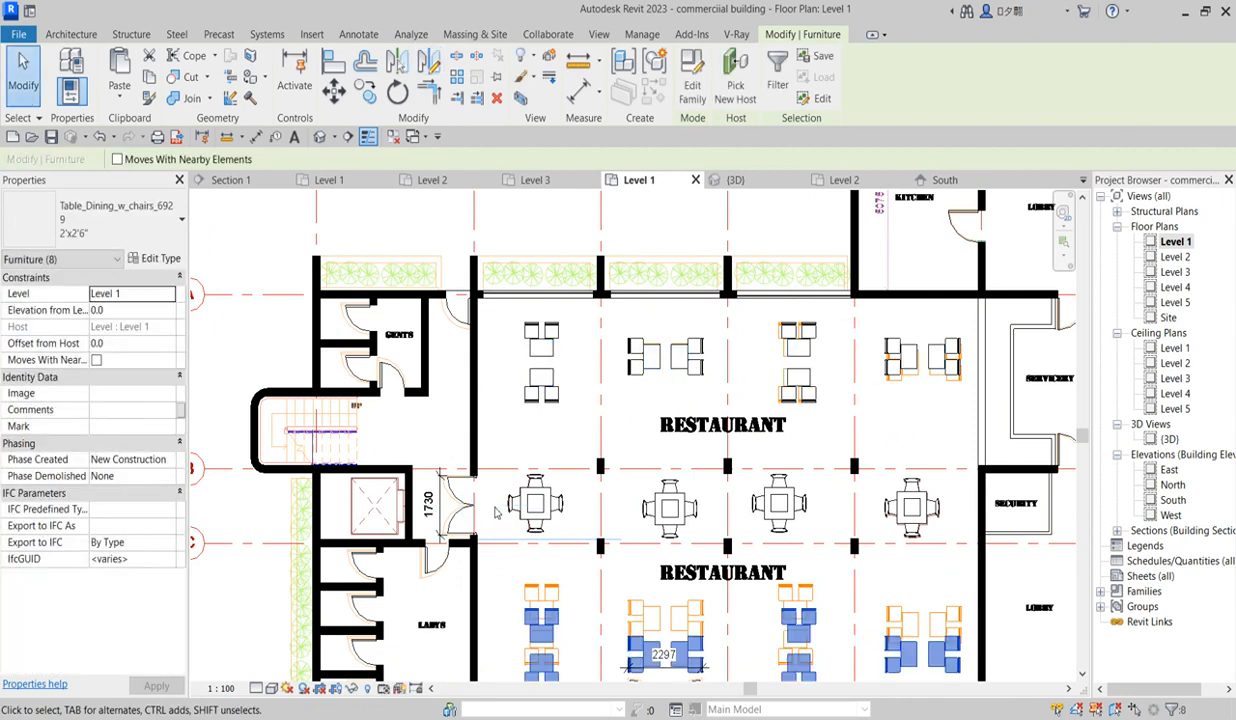
Step: Nudge the mirrored dining tables up to their imported outlines, and shift the pair nearest the Ladys room down onto its outline
scroll(494, 508, "down", 2)
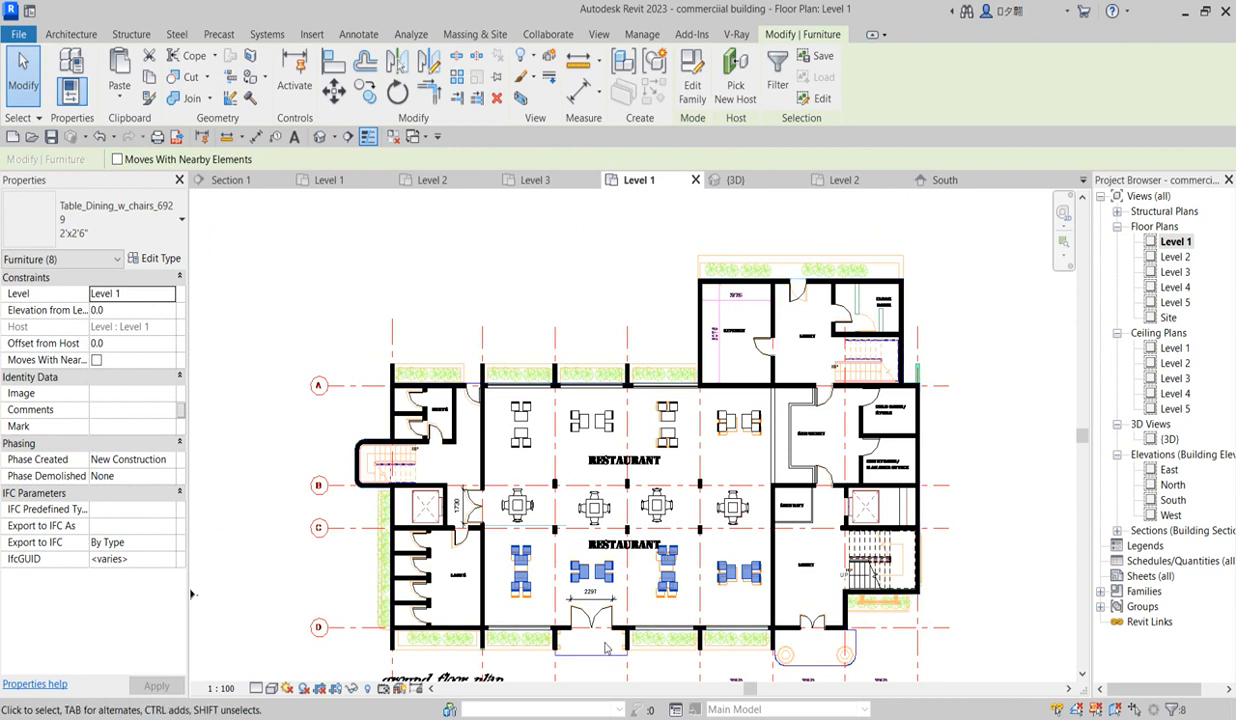
scroll(531, 600, "up", 3)
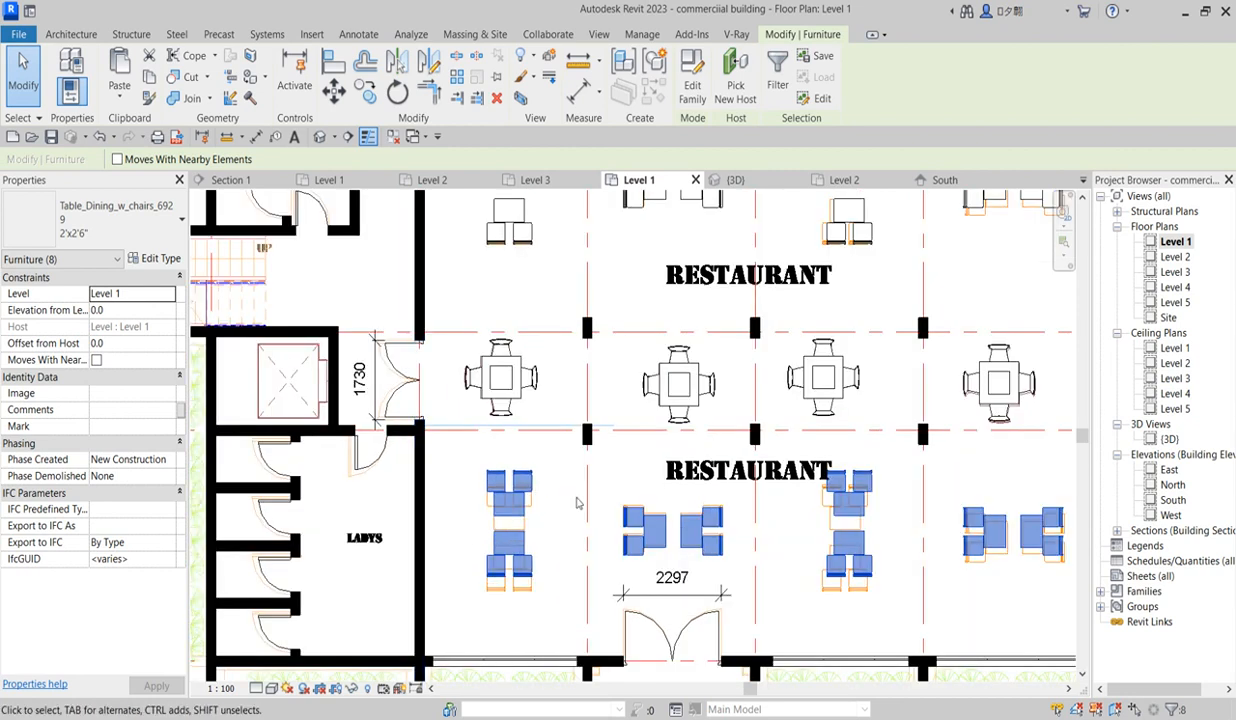
left_click(562, 492)
left_click_drag(463, 459, 551, 625)
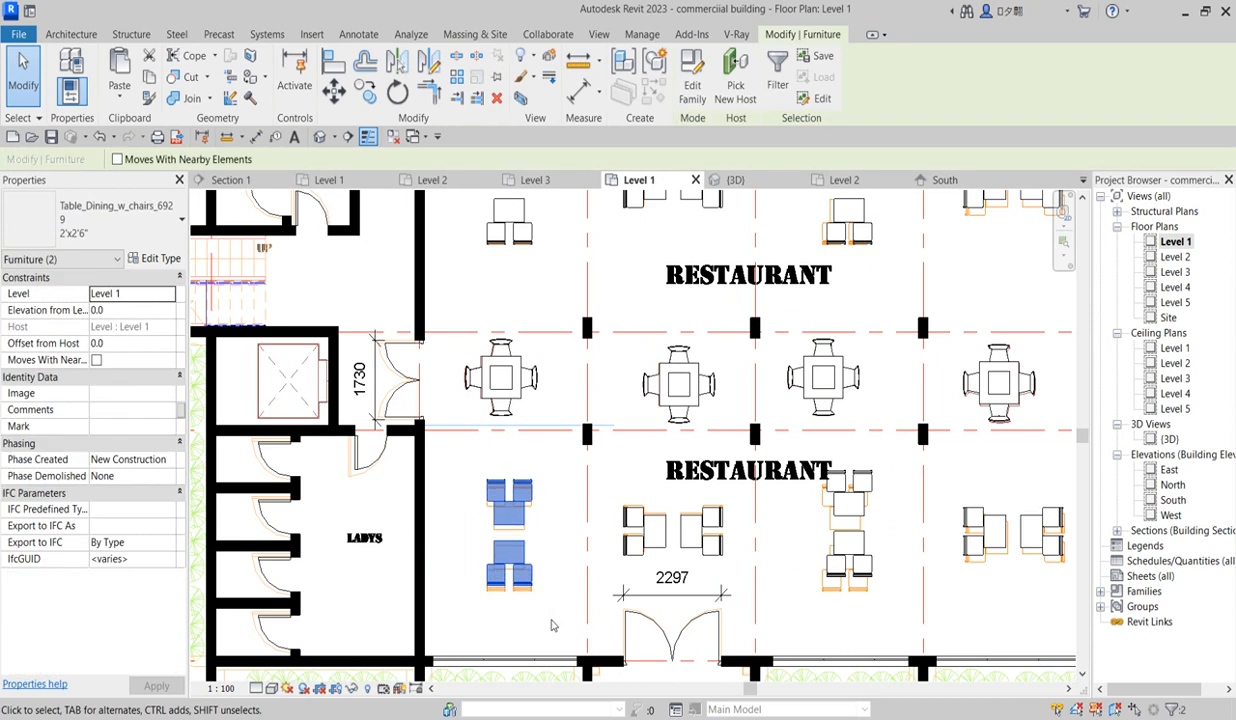
left_click(551, 625)
scroll(551, 625, "down", 3)
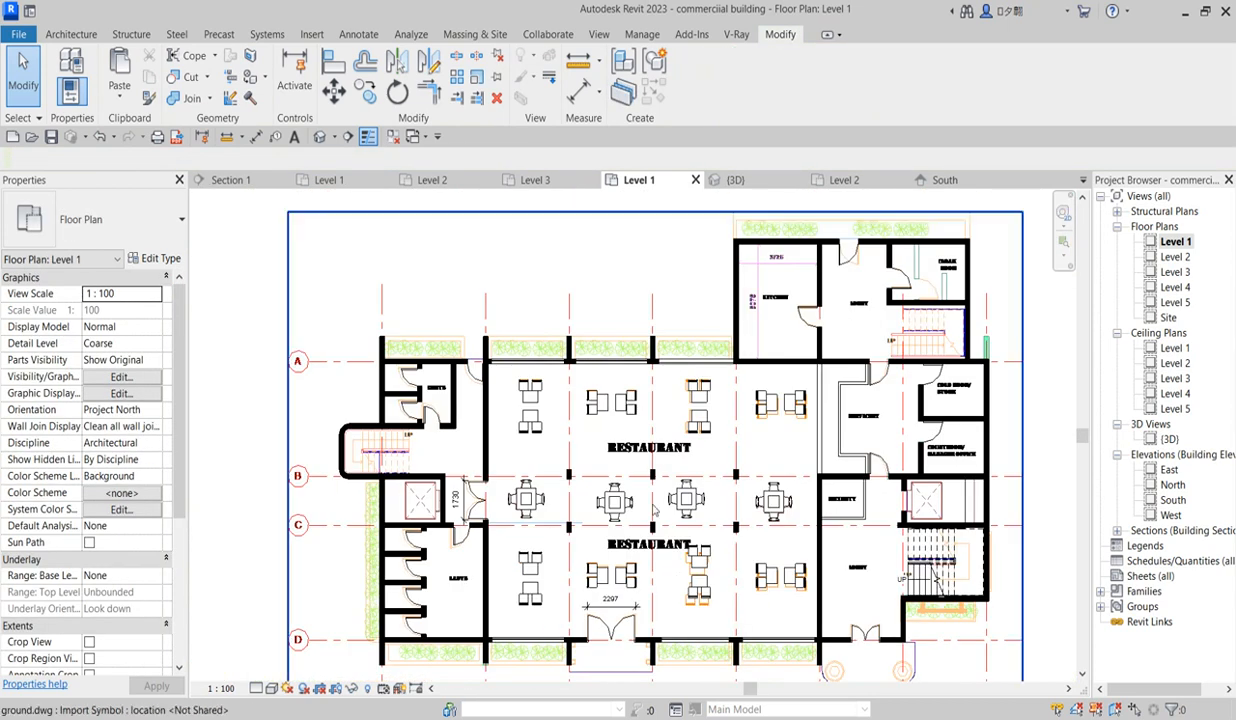
scroll(576, 548, "down", 2)
scroll(793, 576, "up", 2)
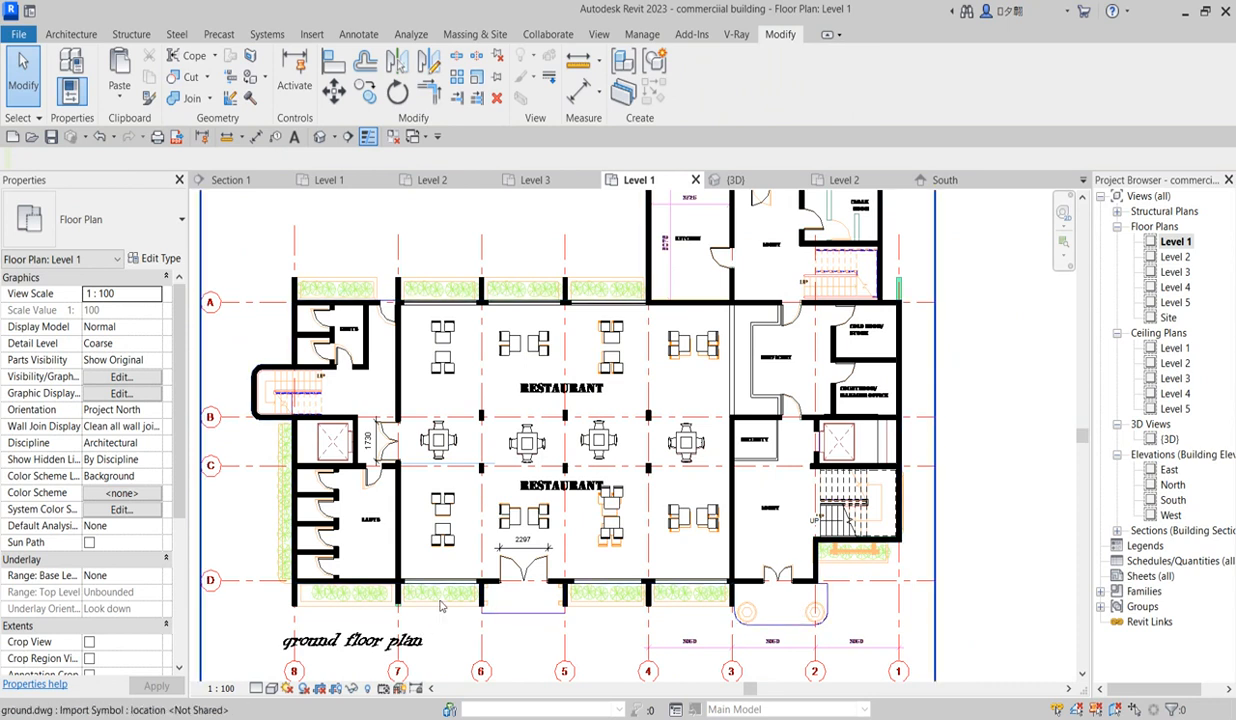
scroll(441, 605, "down", 2)
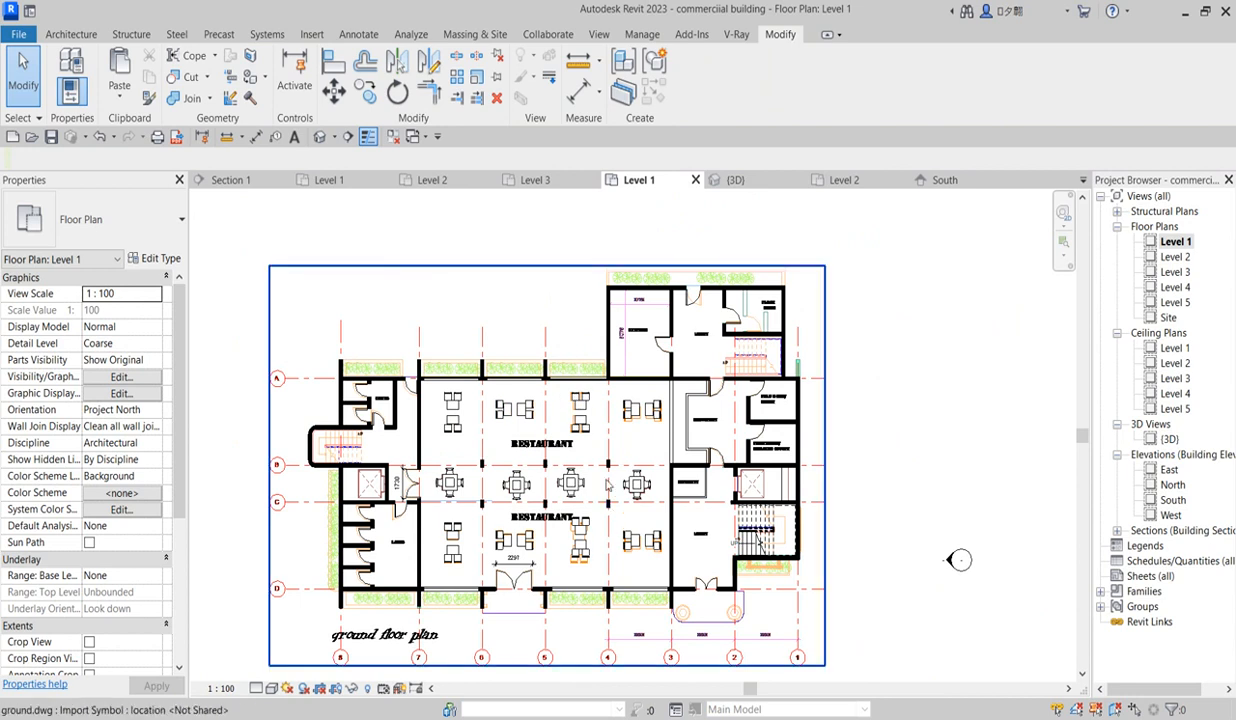
scroll(765, 535, "up", 2)
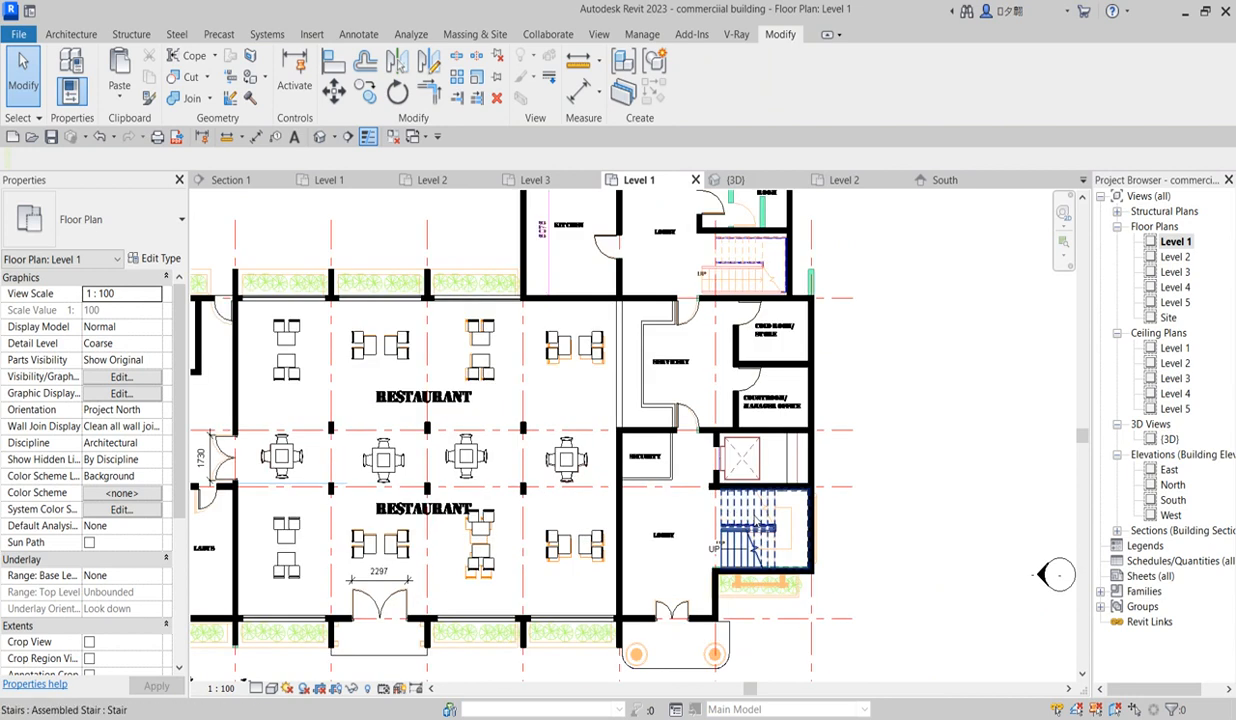
Step: Review the Level 1 floor plan against the imported drawing, covering the restaurant furniture and columns, servery, lobbies, stairs, and front windows along grid D
scroll(765, 316, "down", 2)
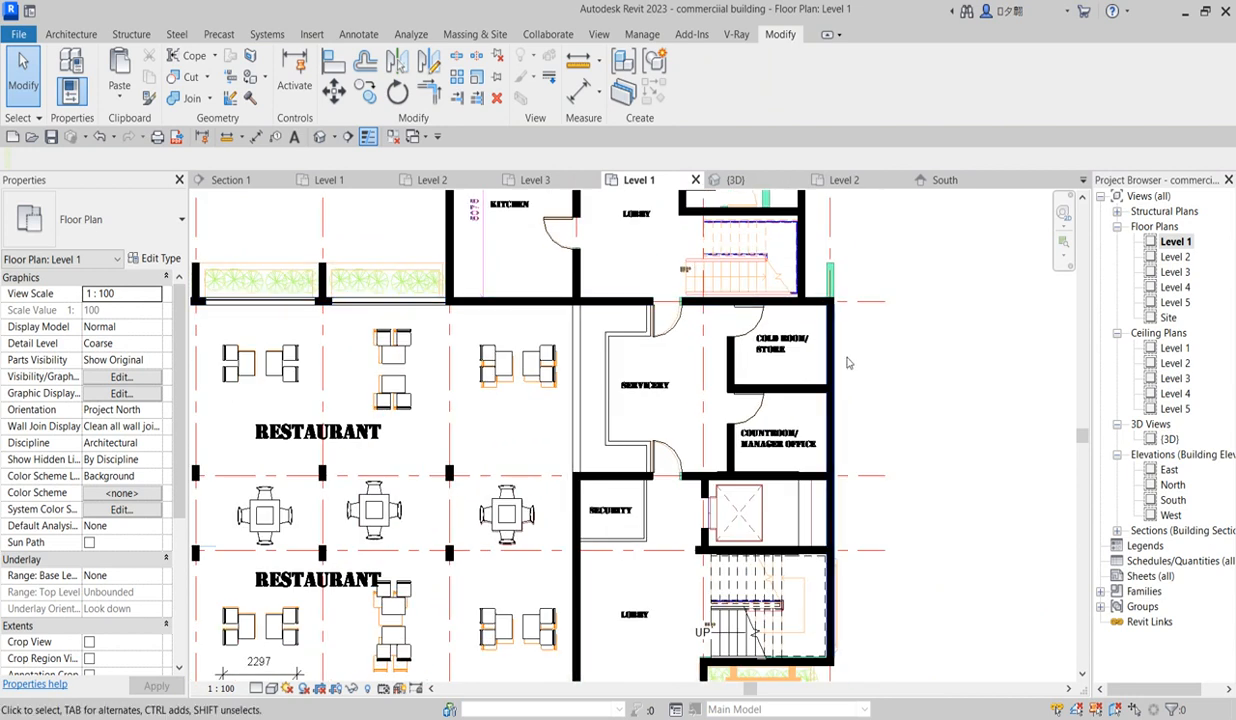
scroll(647, 263, "up", 2)
scroll(674, 288, "down", 2)
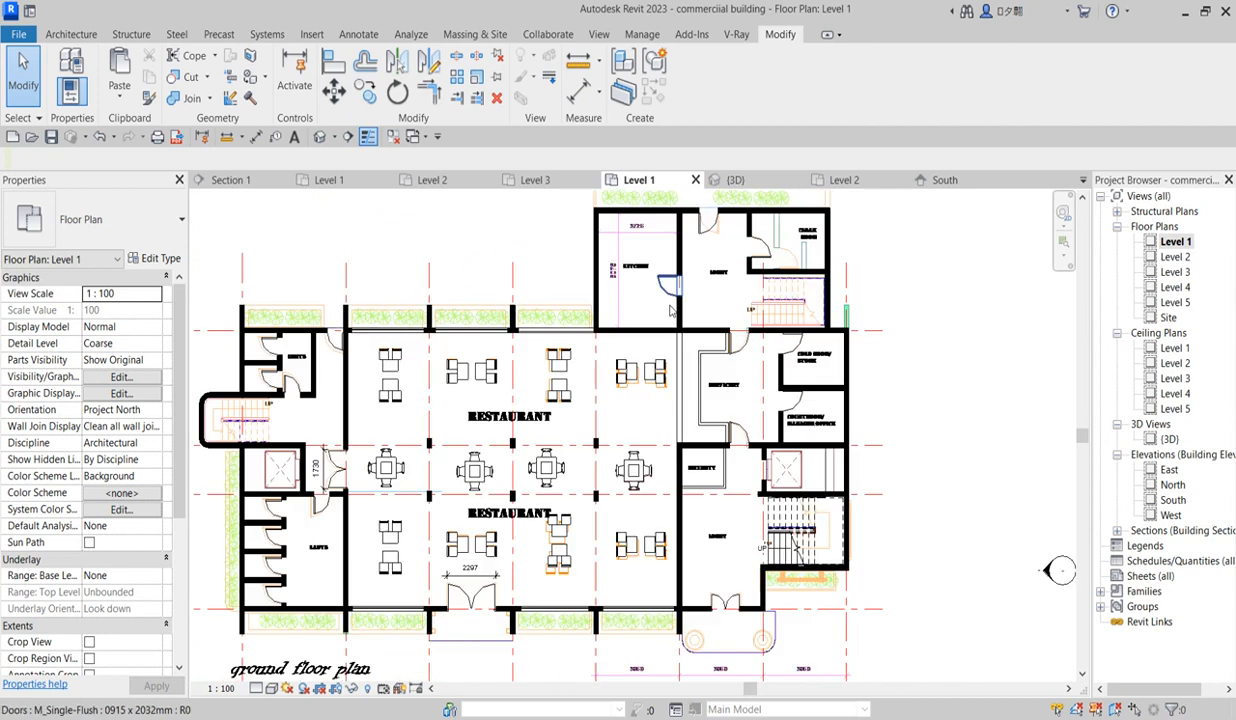
scroll(245, 395, "up", 2)
scroll(285, 385, "down", 2)
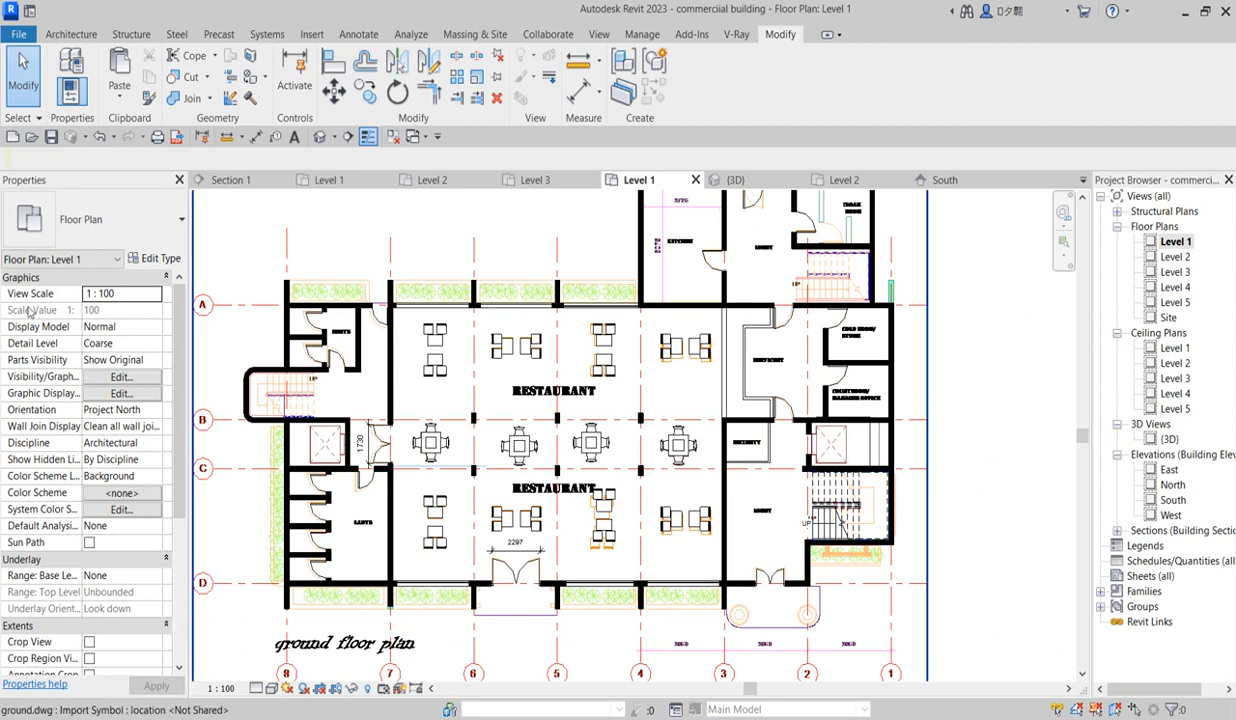
scroll(876, 514, "down", 3)
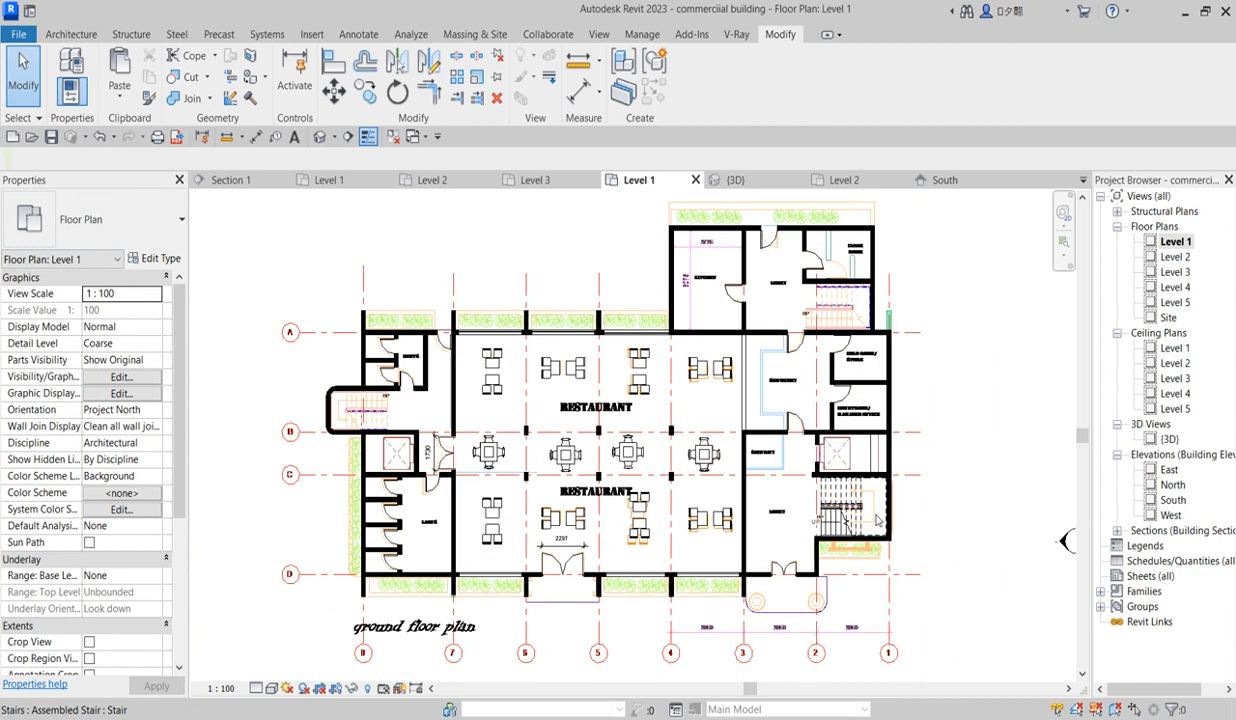
scroll(682, 521, "up", 2)
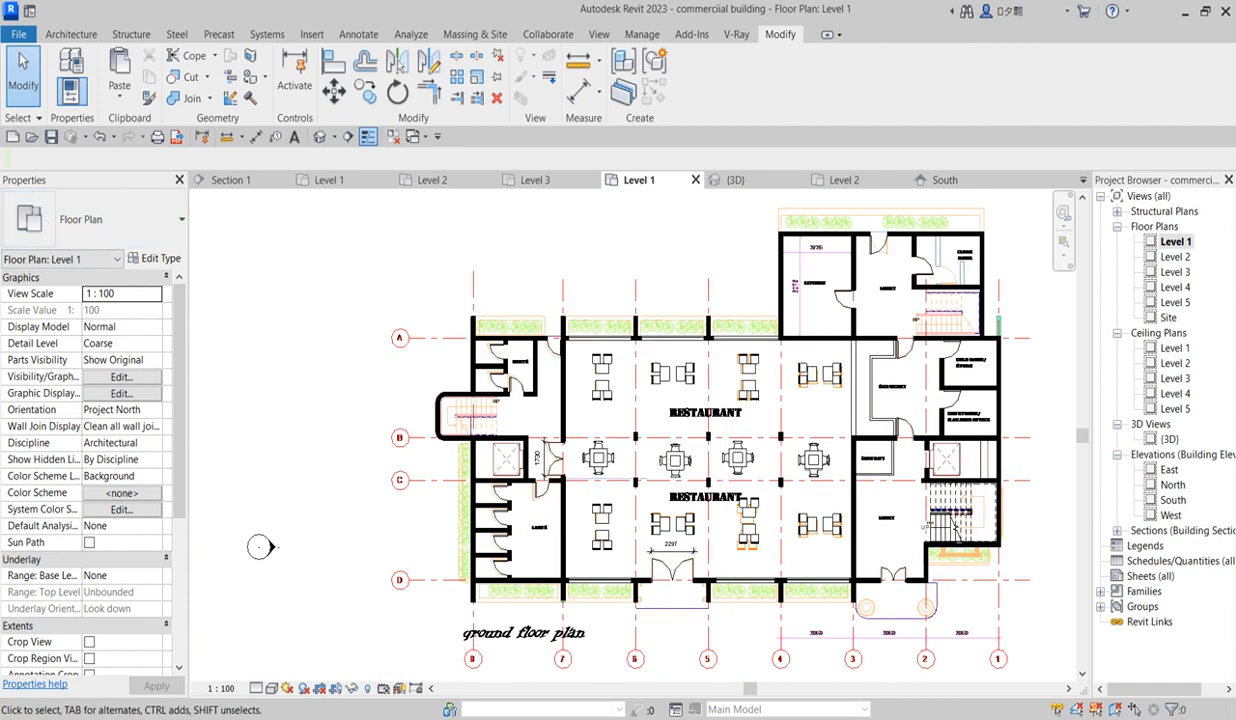
scroll(614, 302, "down", 3)
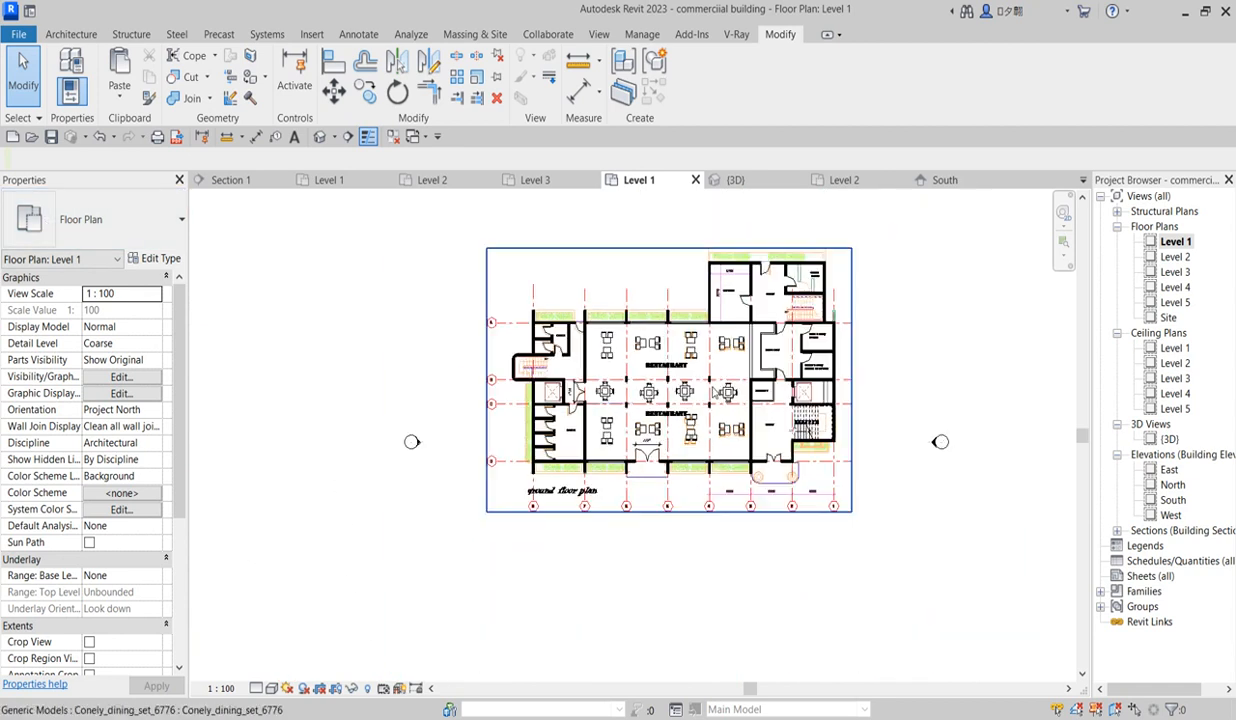
scroll(821, 444, "up", 3)
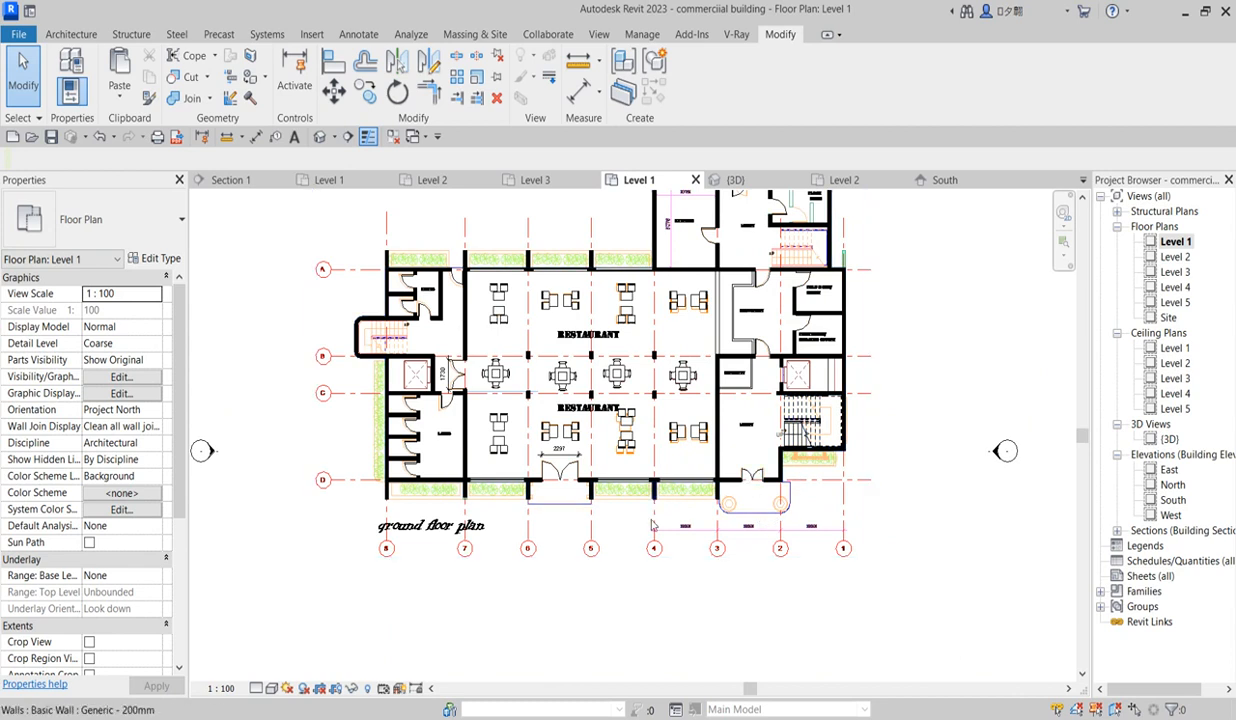
scroll(612, 543, "down", 3)
scroll(612, 543, "up", 3)
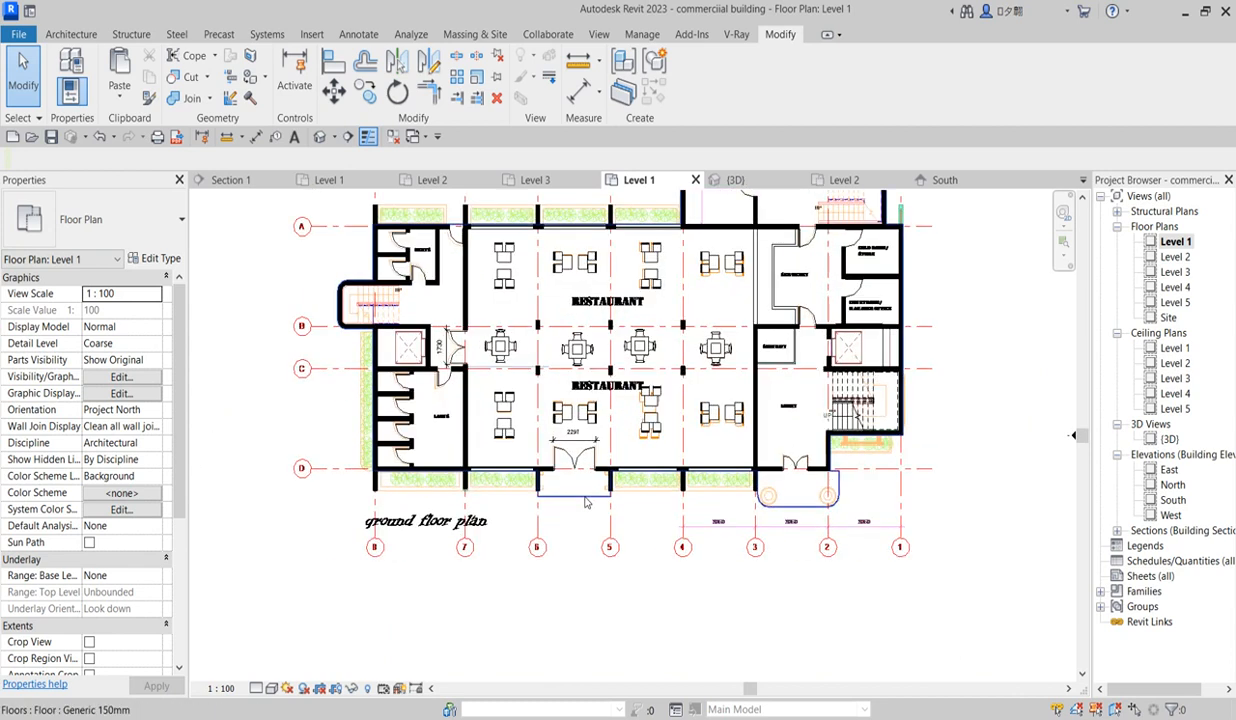
scroll(586, 502, "down", 2)
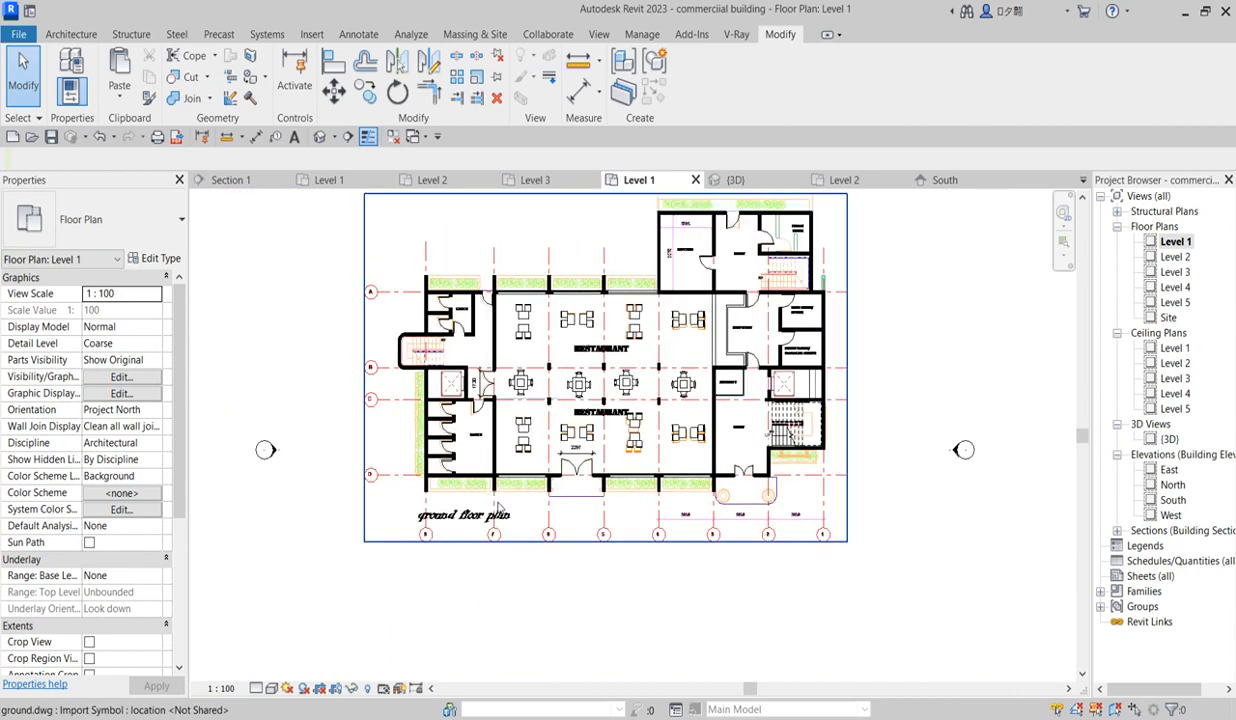
scroll(497, 508, "up", 3)
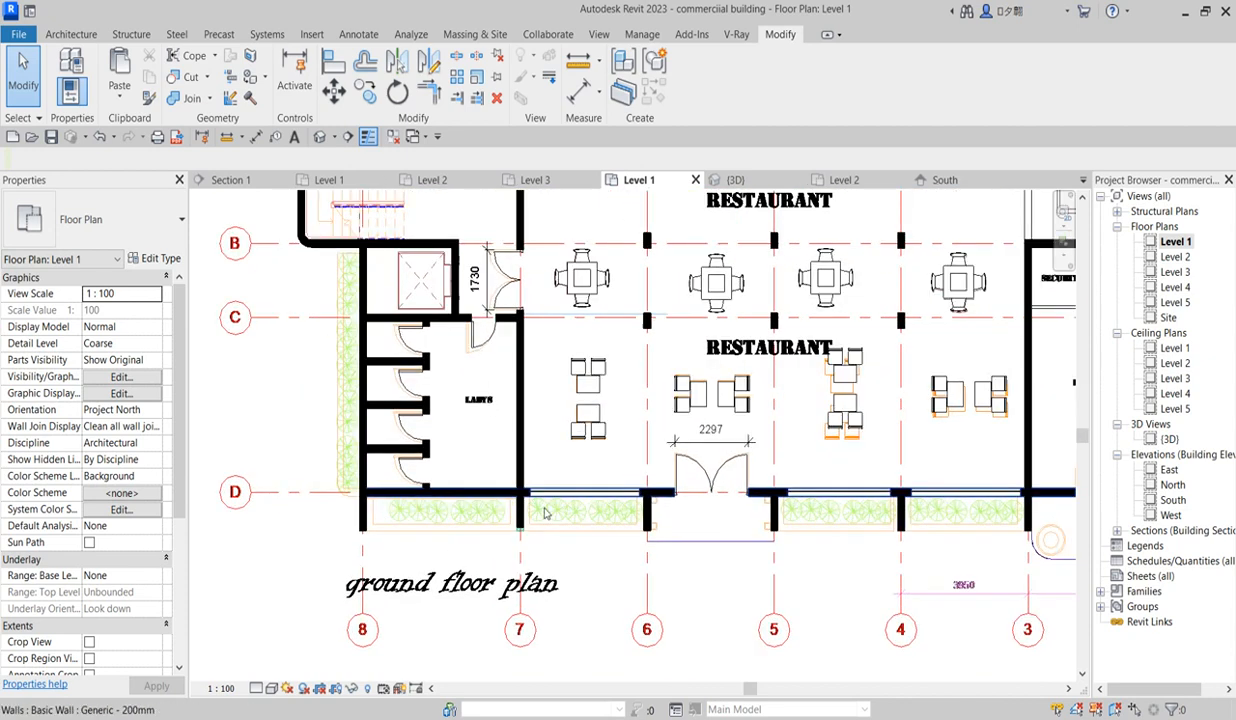
scroll(545, 513, "up", 1)
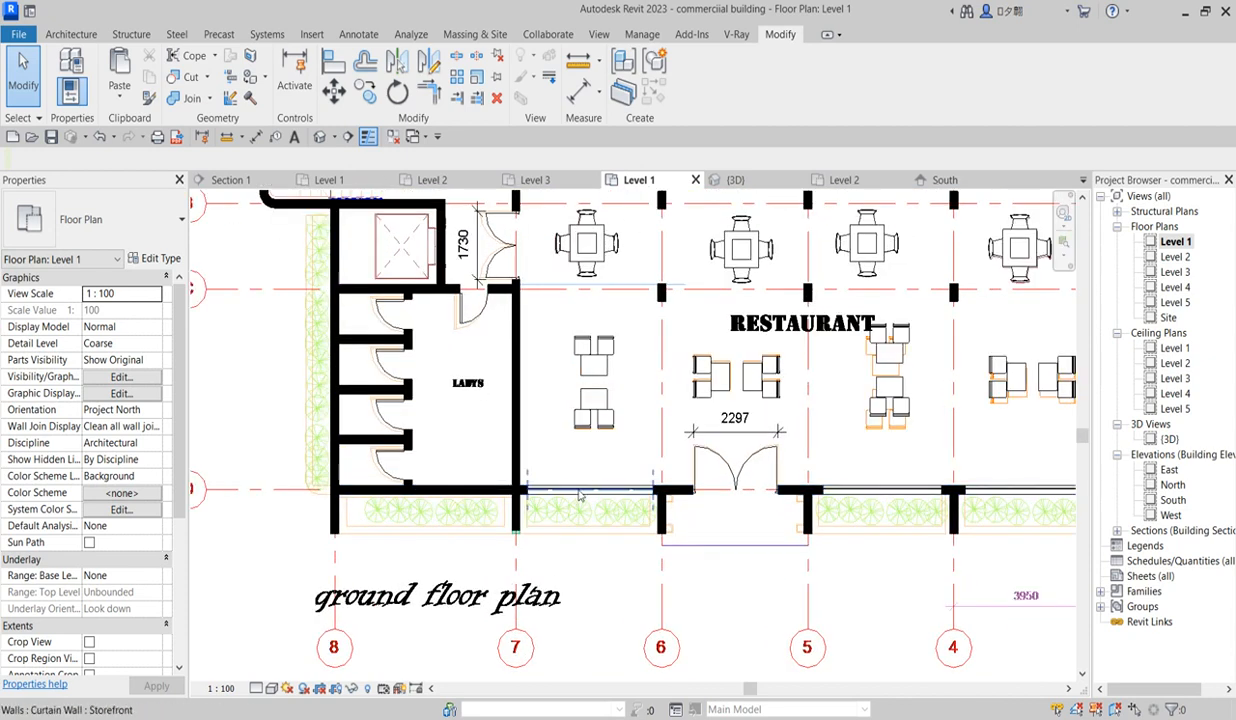
scroll(578, 494, "down", 5)
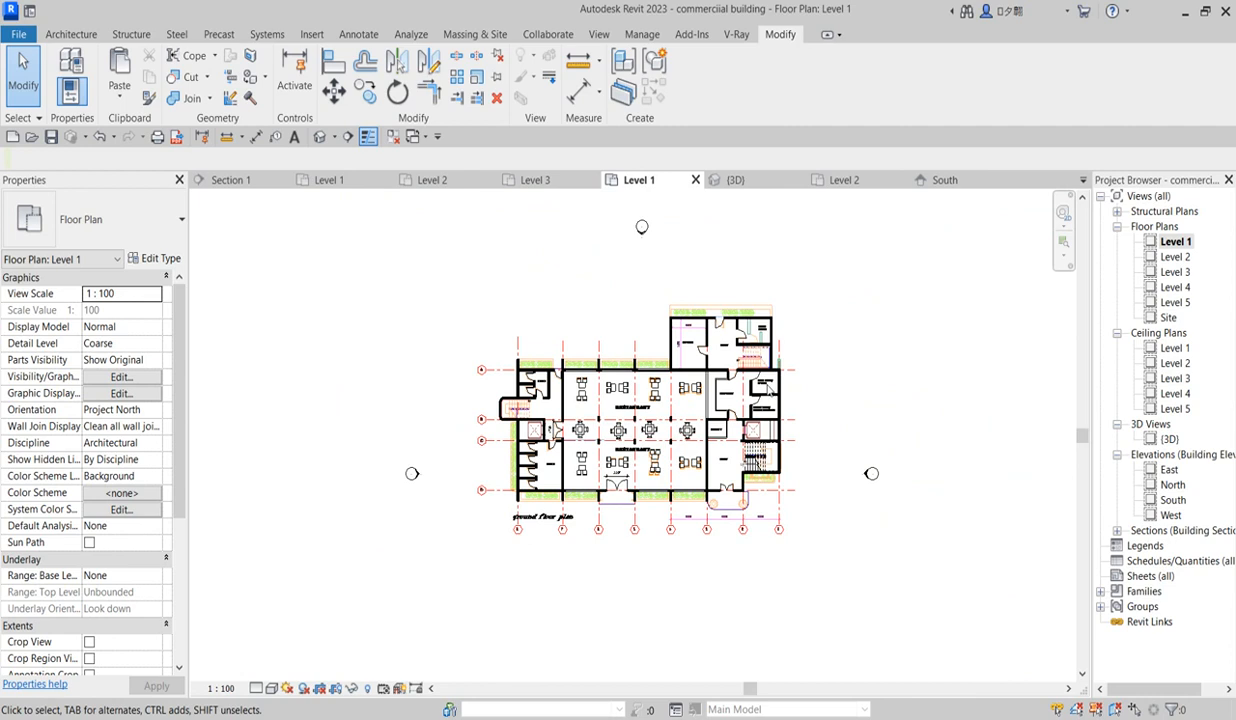
scroll(748, 400, "up", 5)
scroll(779, 487, "down", 3)
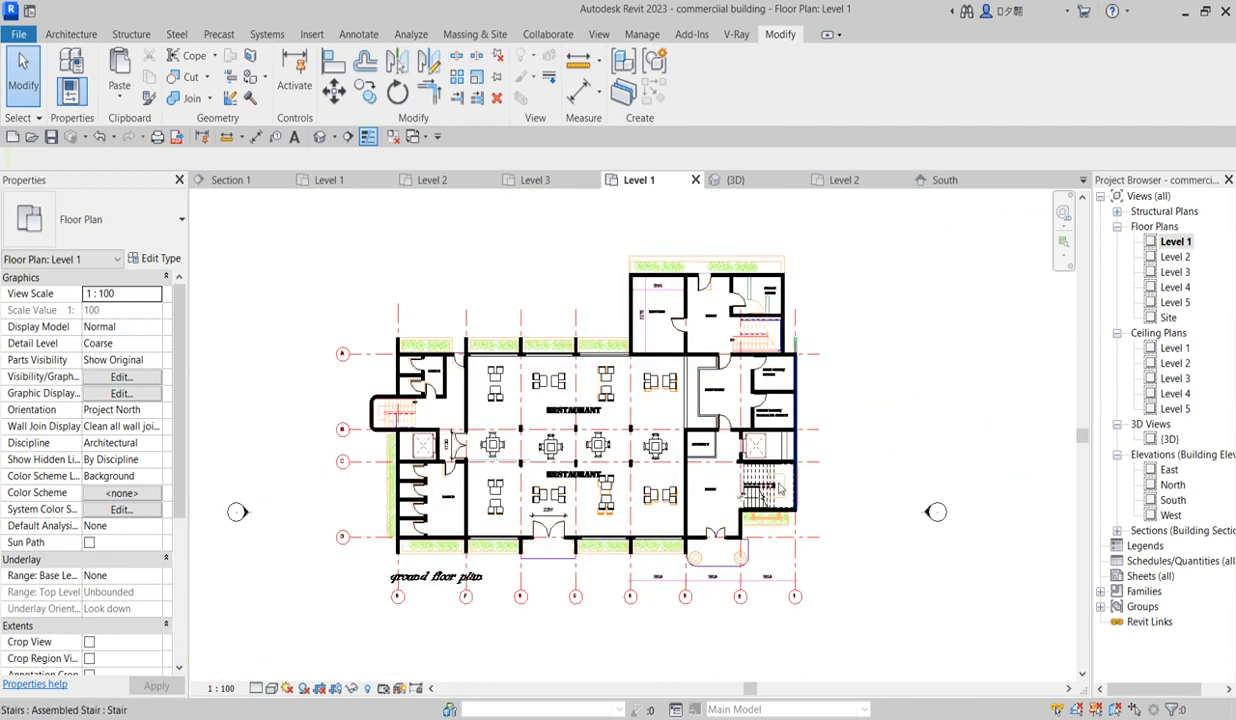